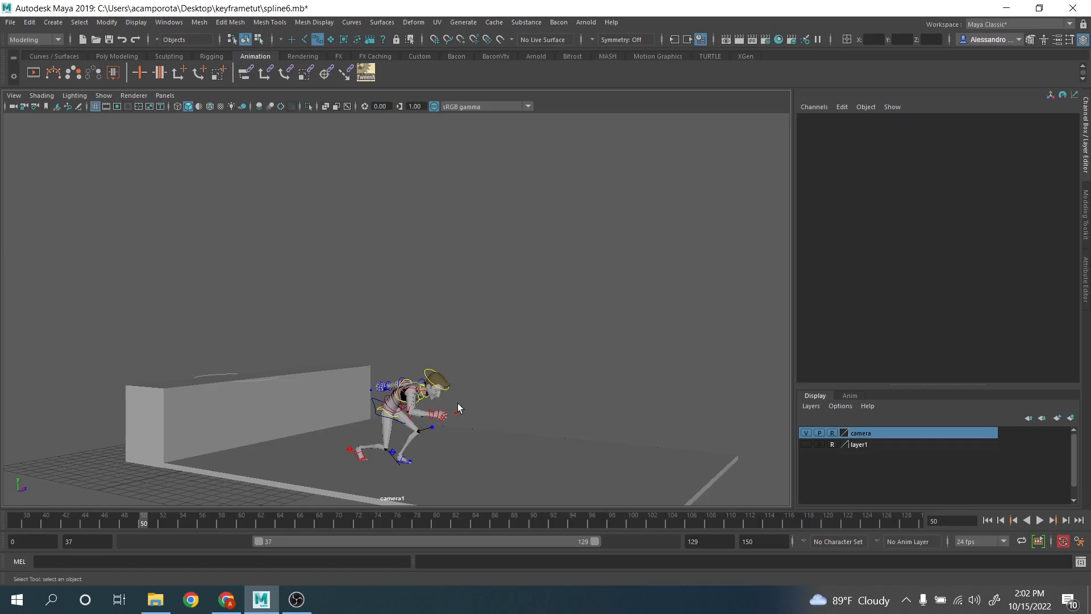
# Select the character's COG control and scrub through the animation to frame 84
pyautogui.click(375, 414)
pyautogui.click(86, 520)
pyautogui.moveTo(88, 520); pyautogui.dragTo(477, 543)
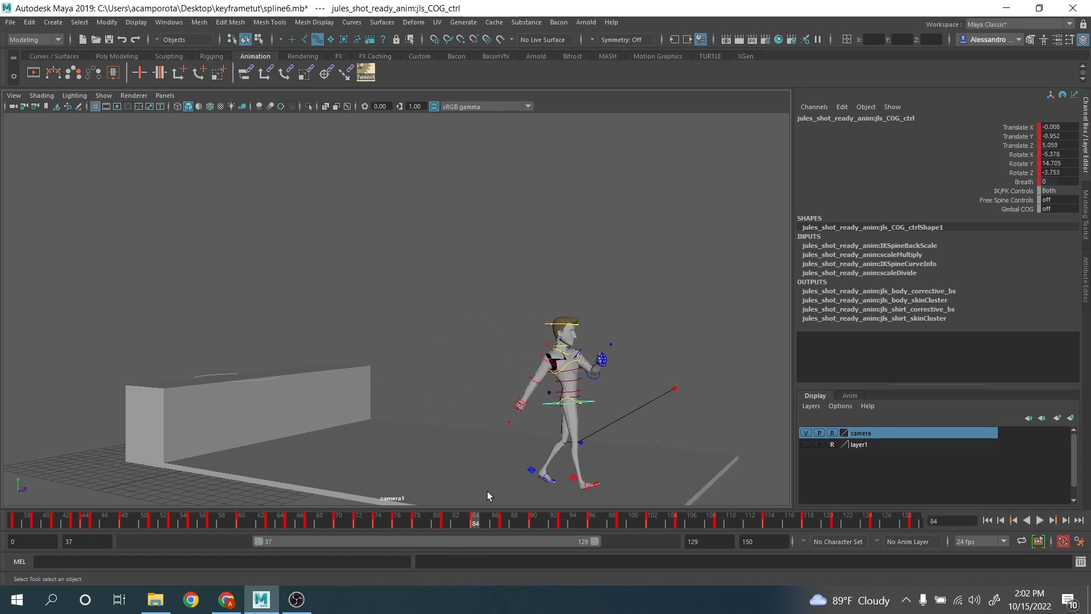
# Select all of the character's controls and review the crouching poses around frames 46 to 48 with a shortened playback range
pyautogui.moveTo(414, 195); pyautogui.dragTo(789, 510)
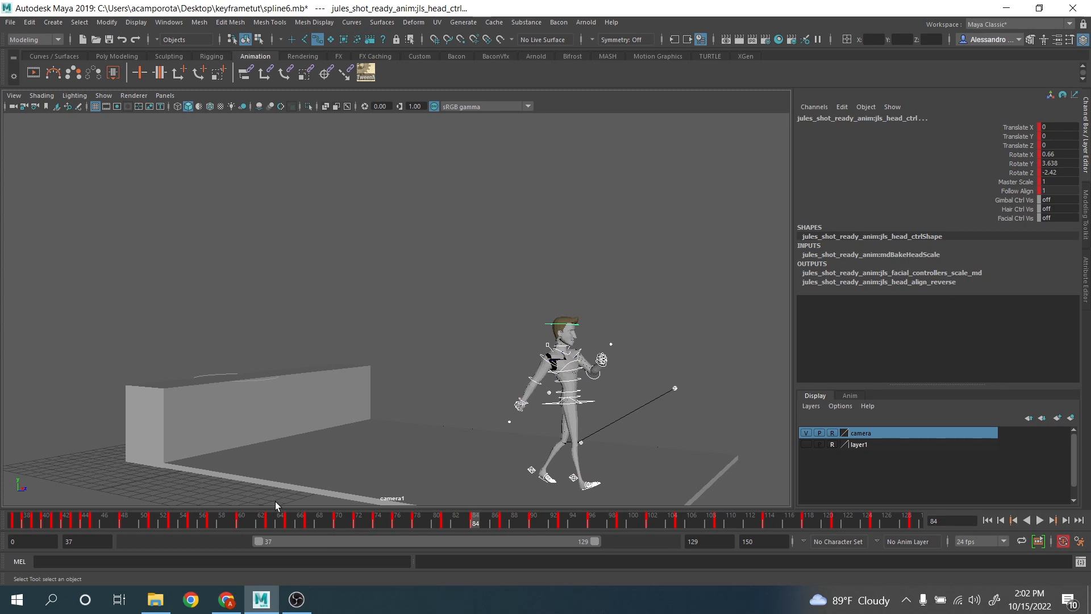
pyautogui.moveTo(97, 523); pyautogui.dragTo(107, 519)
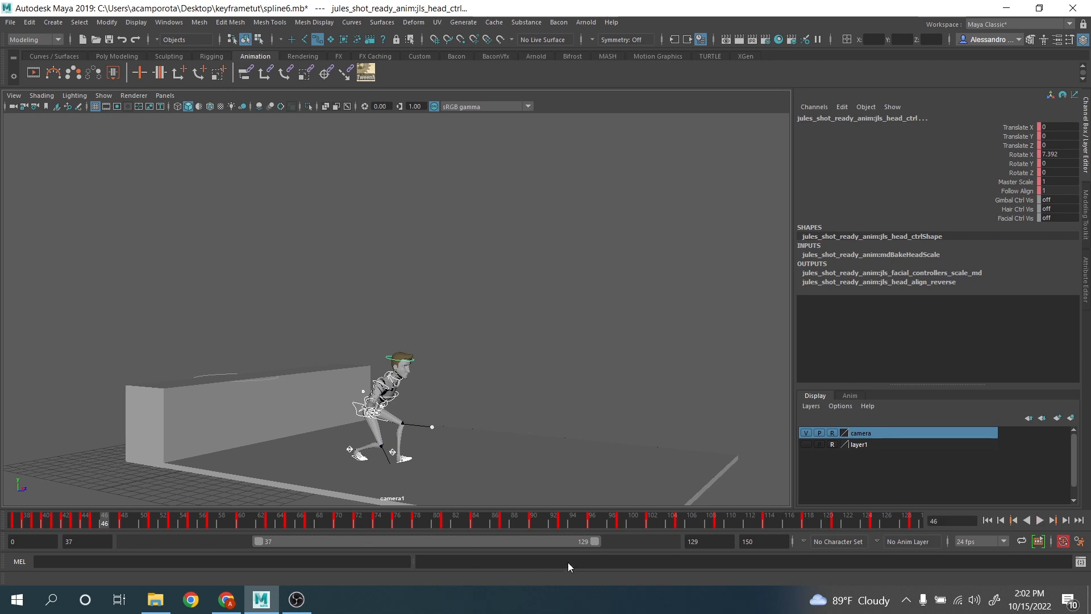
pyautogui.moveTo(594, 541); pyautogui.dragTo(472, 545)
pyautogui.click(142, 522)
pyautogui.hotkey('alt', 'v')
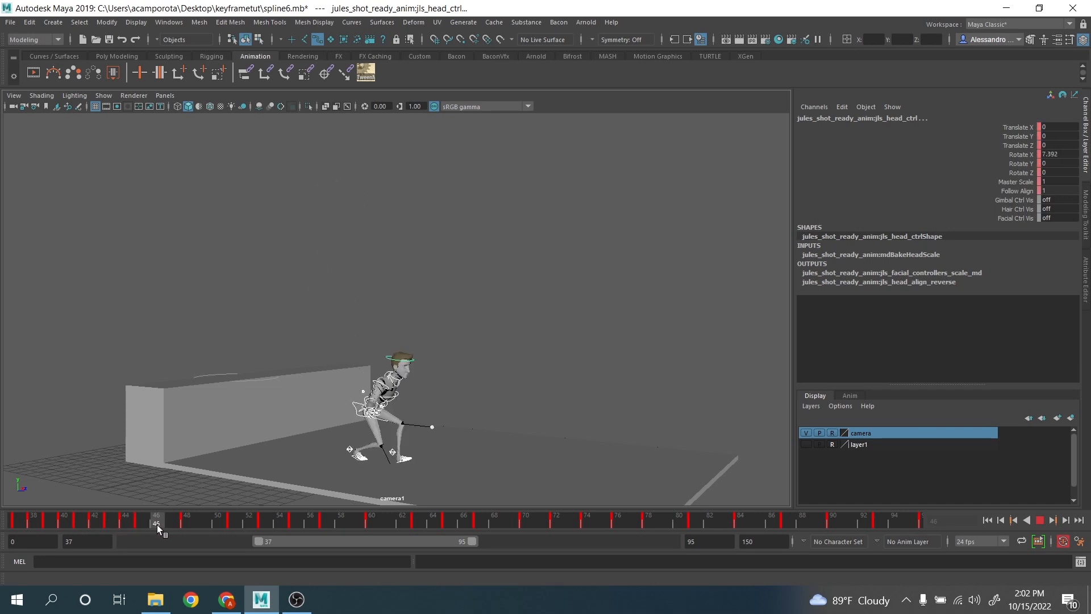
pyautogui.moveTo(165, 523)
pyautogui.mouseDown()
pyautogui.moveTo(186, 522)
pyautogui.moveTo(146, 521)
pyautogui.moveTo(186, 523)
pyautogui.mouseUp()
# Extend the playback range to frame 150 and shift all keys from frame 48 onward one frame earlier
pyautogui.moveTo(472, 541); pyautogui.dragTo(794, 578)
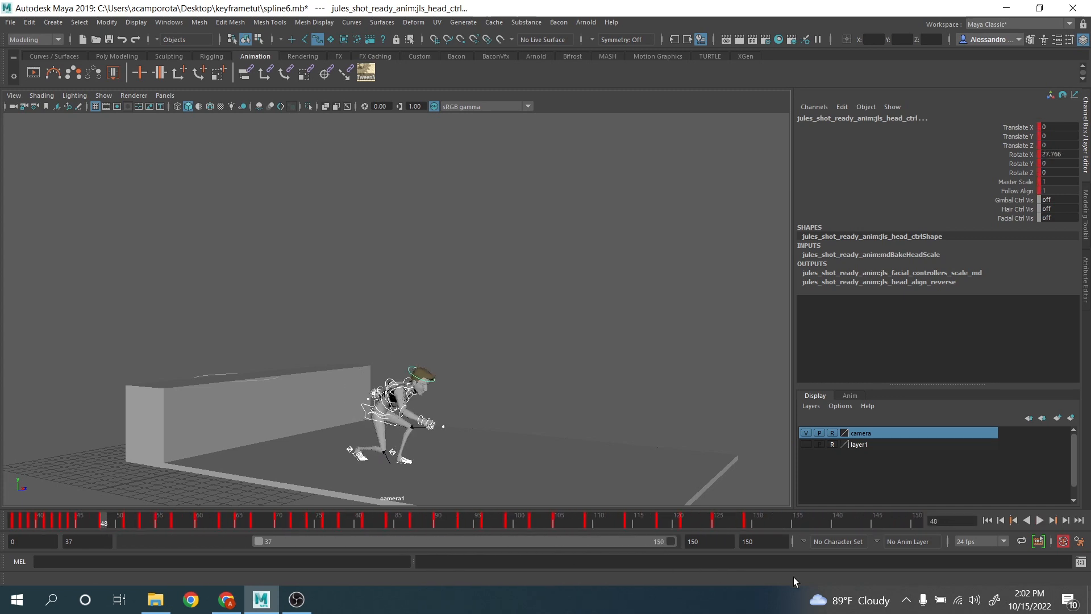
pyautogui.keyDown('shift'); pyautogui.moveTo(707, 522); pyautogui.dragTo(752, 518); pyautogui.keyUp('shift')
pyautogui.hotkey('alt', 'v')
pyautogui.keyDown('shift'); pyautogui.moveTo(503, 526); pyautogui.dragTo(103, 523); pyautogui.keyUp('shift')
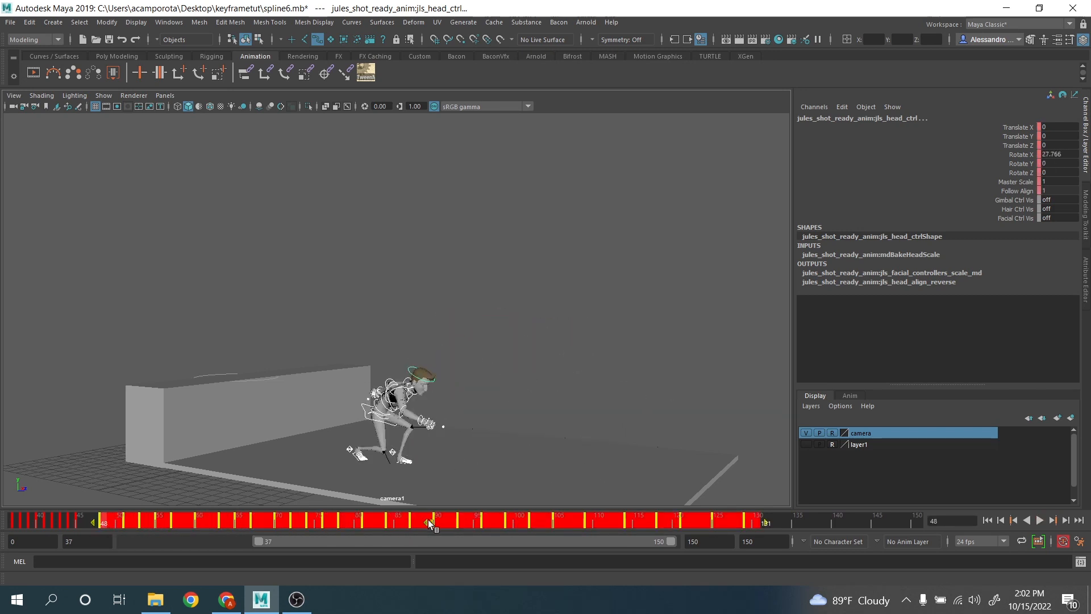
pyautogui.moveTo(427, 520); pyautogui.dragTo(381, 531)
pyautogui.click(831, 522)
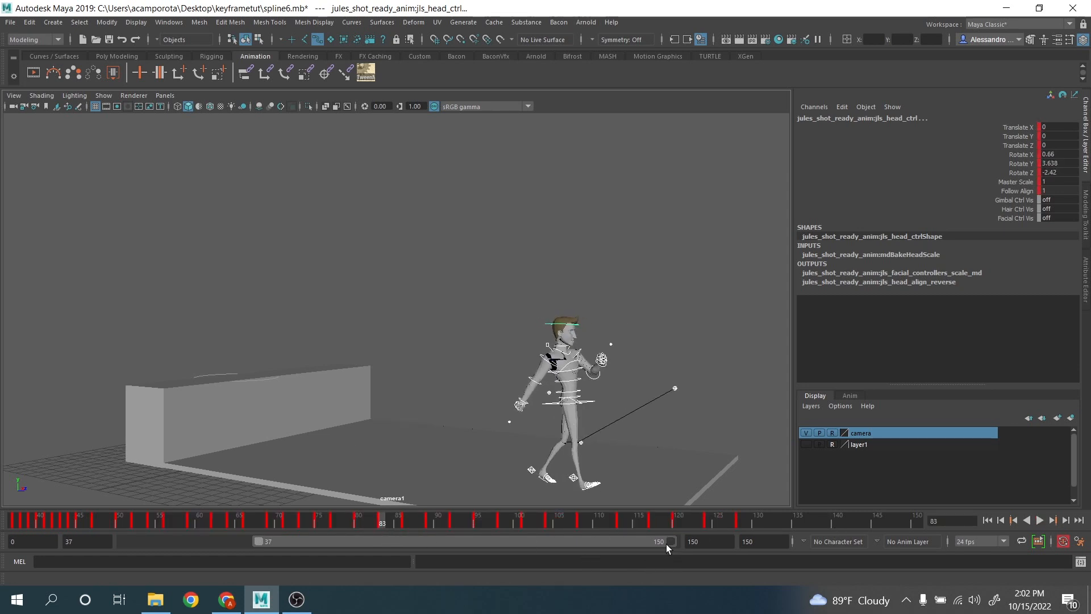
# Set the animation end time to frame 83 and clear the control selection
pyautogui.moveTo(666, 544); pyautogui.dragTo(438, 543)
pyautogui.click(765, 541)
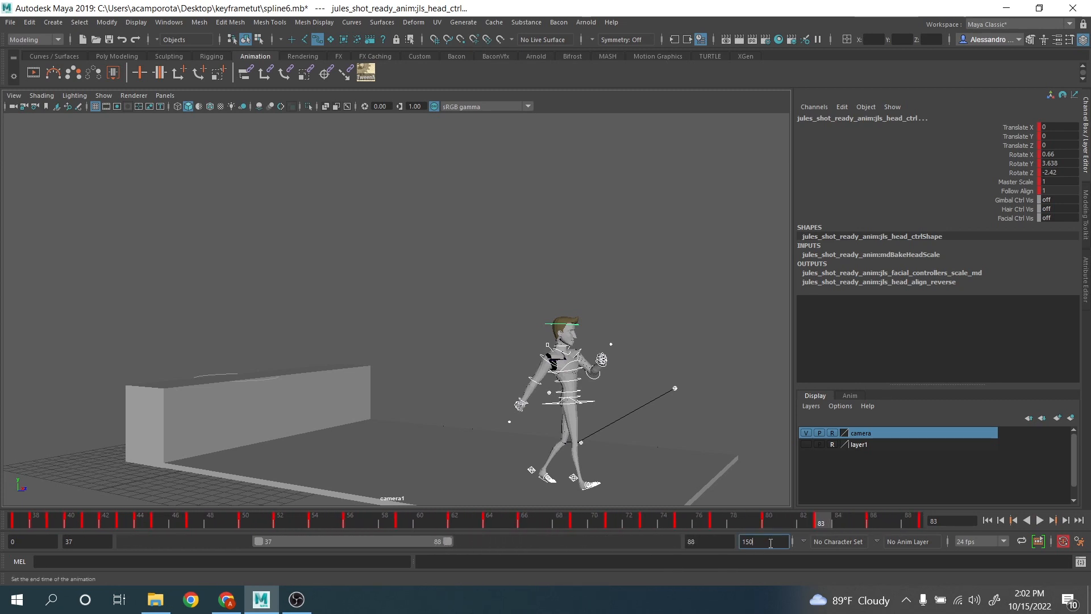
pyautogui.write('83')
pyautogui.press('Return')
pyautogui.click(373, 348)
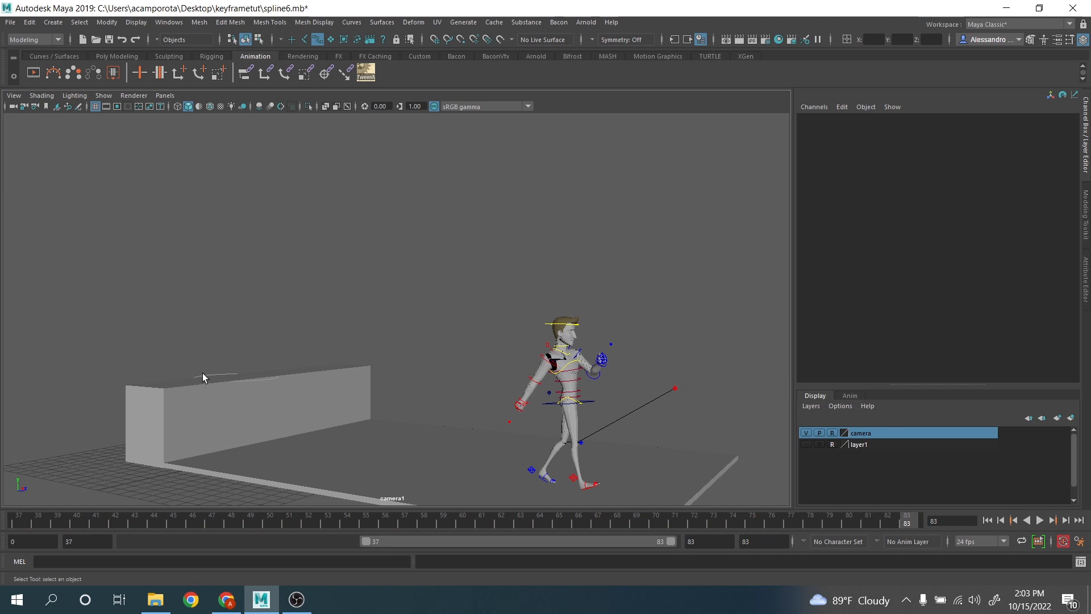
# In wireframe display, select the proxy limb control and turn its Left Arm and Right Arm attributes off
pyautogui.press('4')
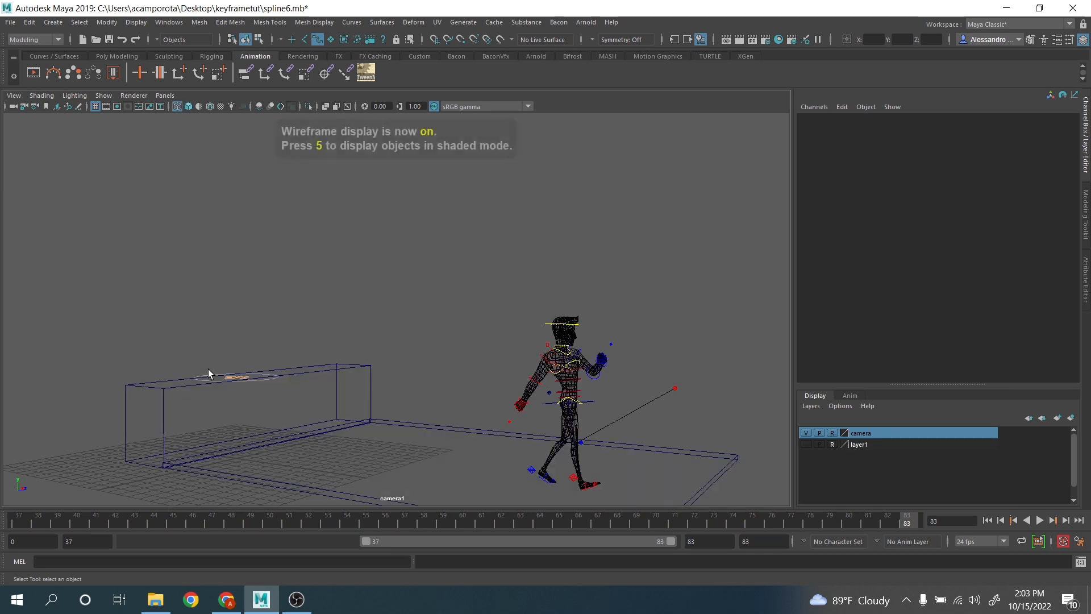
pyautogui.click(239, 378)
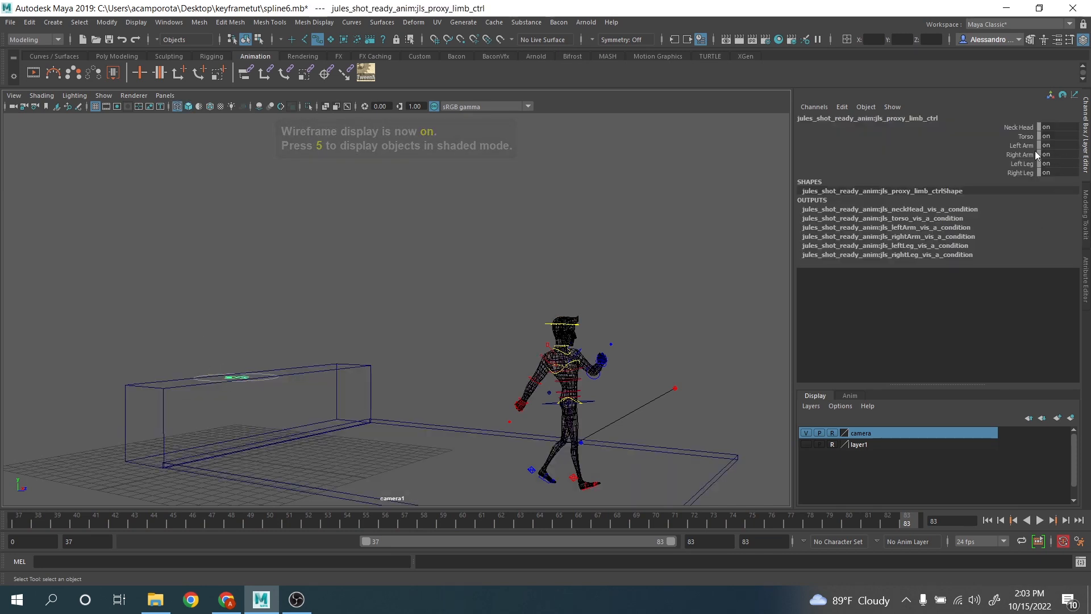
pyautogui.moveTo(1028, 147); pyautogui.dragTo(1026, 155)
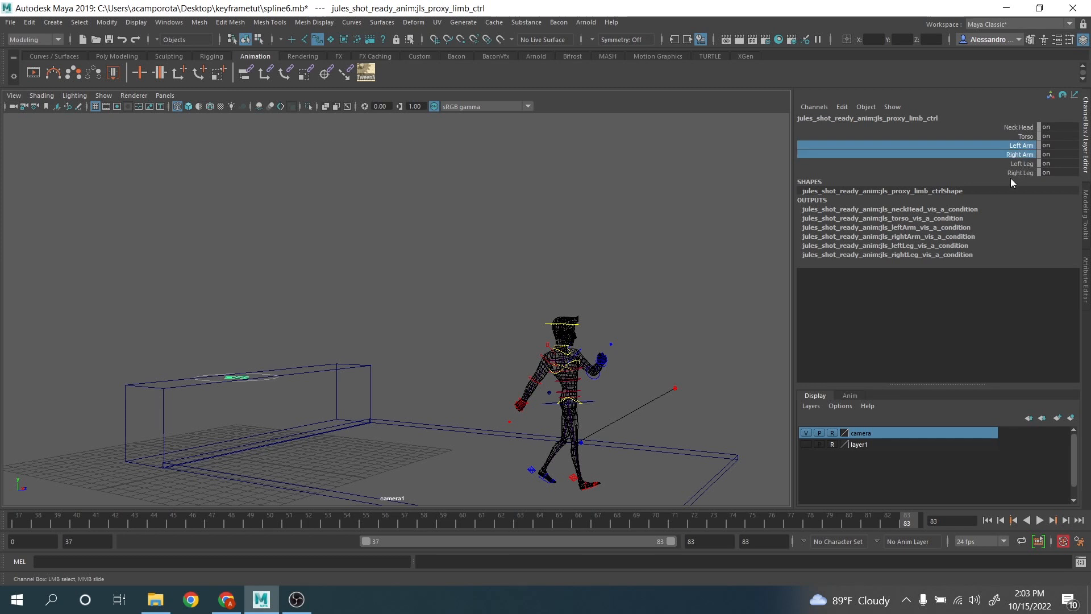
pyautogui.moveTo(675, 198); pyautogui.dragTo(285, 218, button='middle')
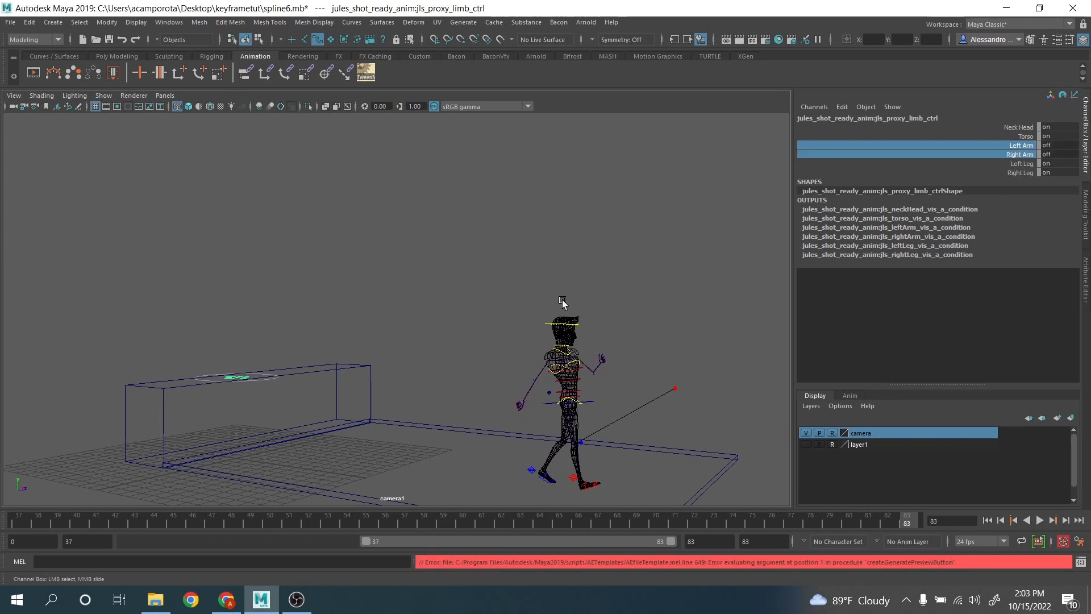
# Limit the viewport's displayed object types to polygons and NURBS curves
pyautogui.click(104, 96)
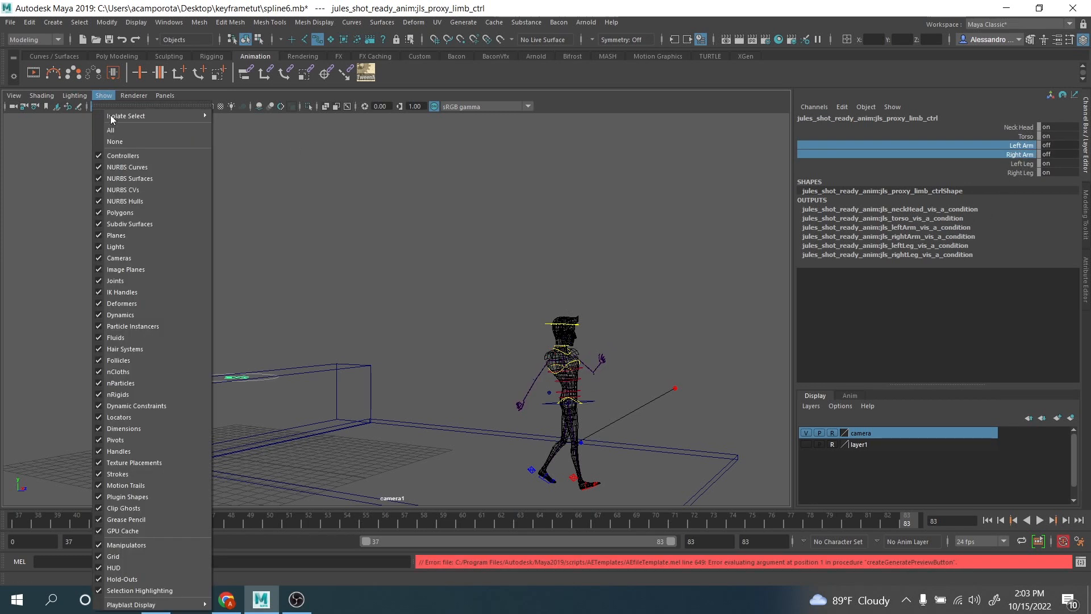
pyautogui.click(121, 141)
pyautogui.click(107, 97)
pyautogui.click(128, 213)
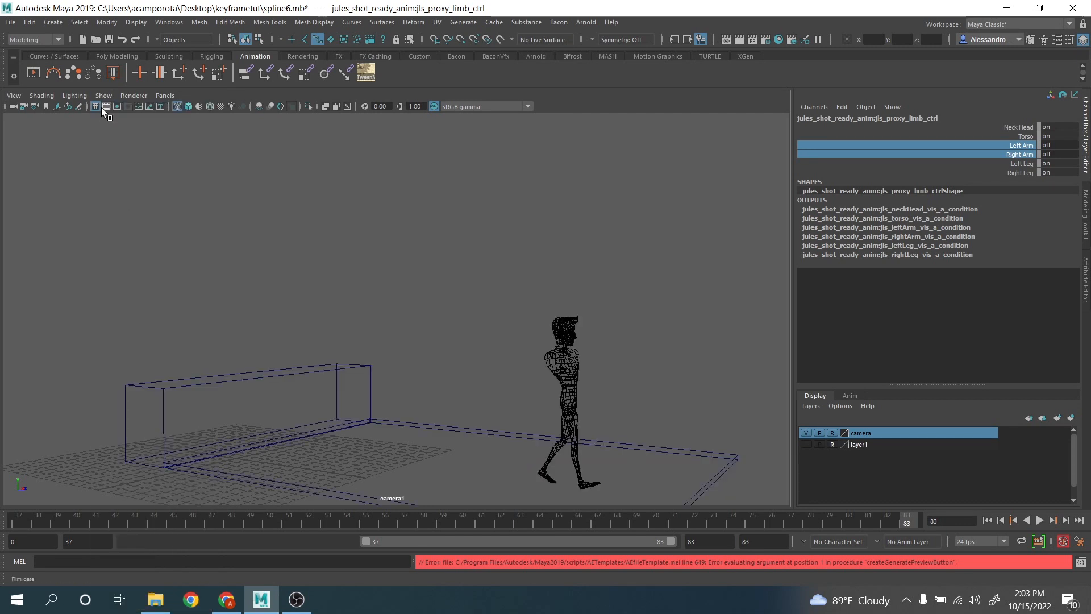
pyautogui.click(103, 96)
pyautogui.click(127, 167)
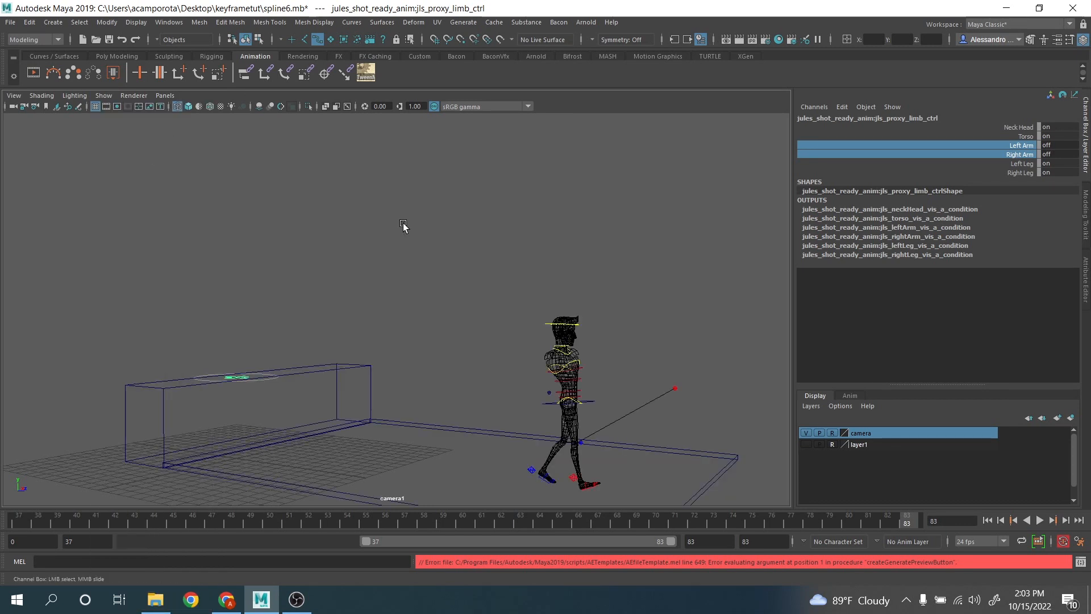
# Switch the viewport to textured shaded display and play back the animation without the arms
pyautogui.click(484, 284)
pyautogui.press('5')
pyautogui.press('6')
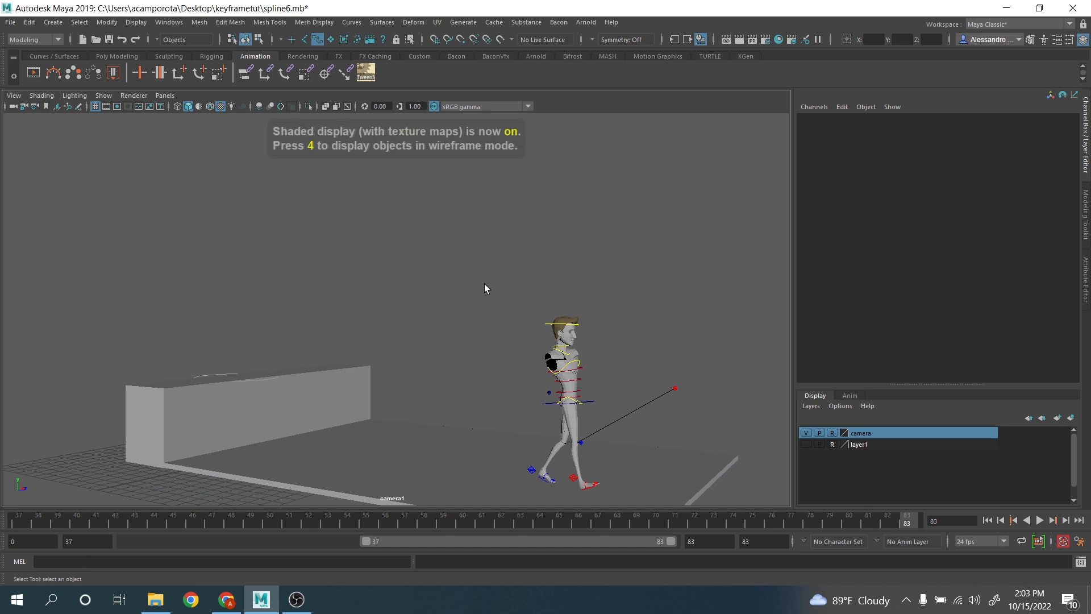
pyautogui.click(1039, 520)
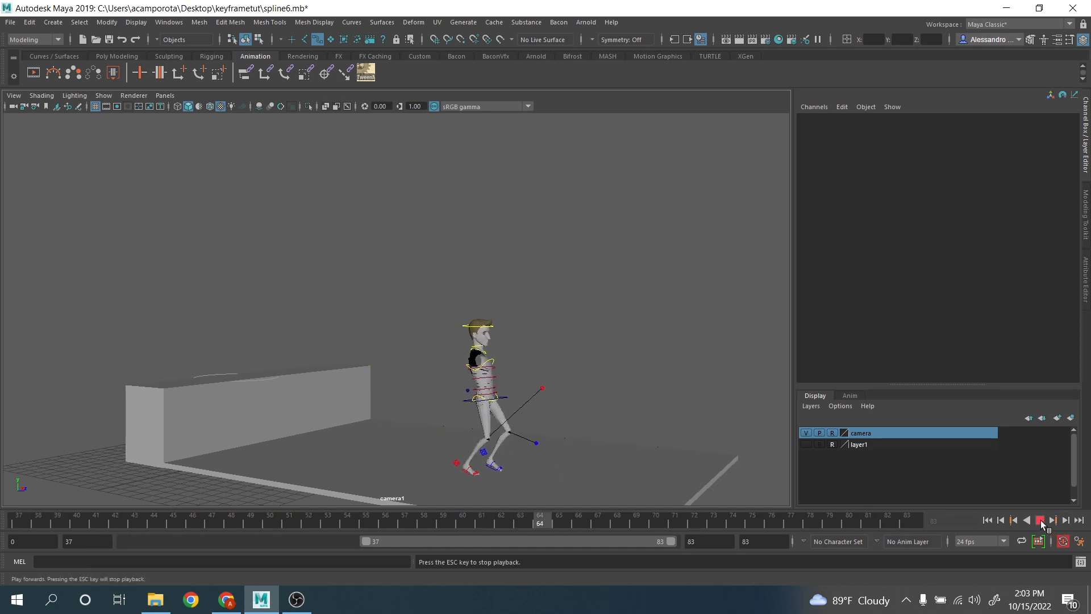
pyautogui.press('Escape')
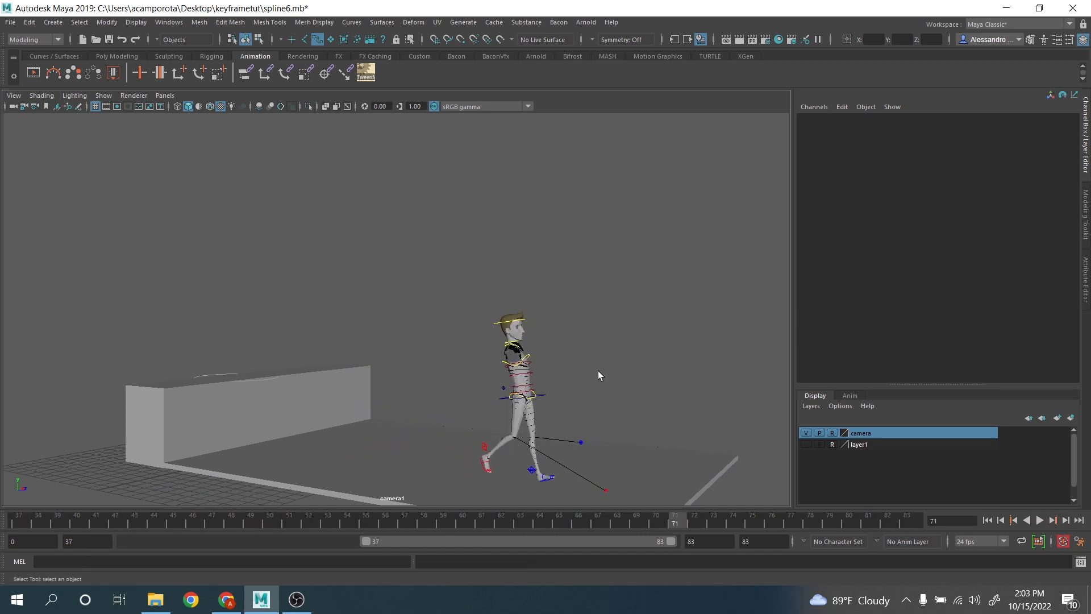
# Open the Graph Editor for the COG control and isolate its Translate Y curve
pyautogui.click(544, 393)
pyautogui.click(168, 22)
pyautogui.moveTo(216, 87)
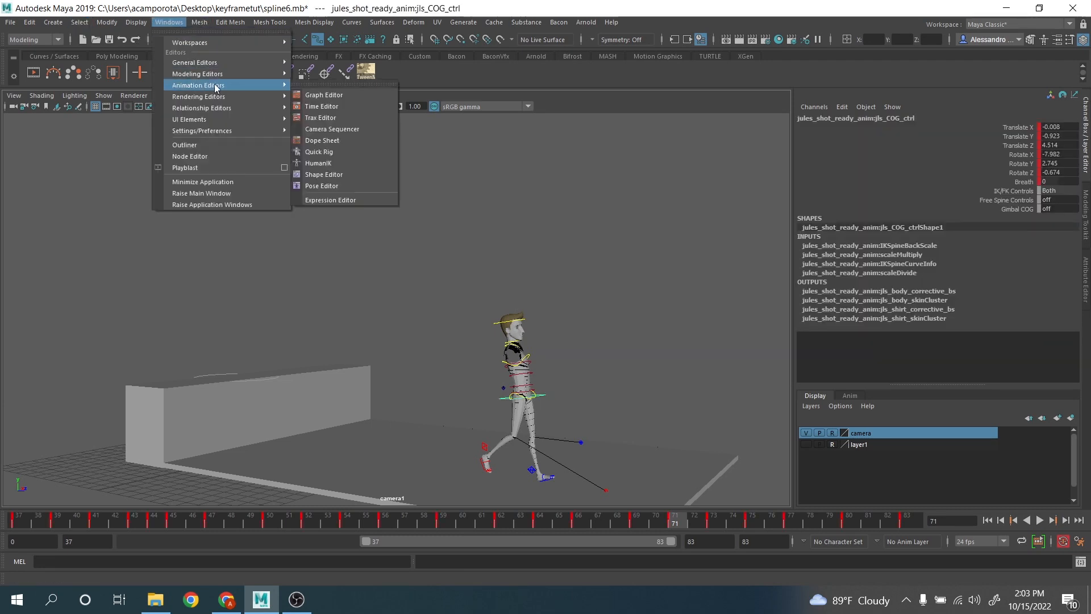
pyautogui.click(324, 94)
pyautogui.moveTo(321, 127); pyautogui.dragTo(731, 100)
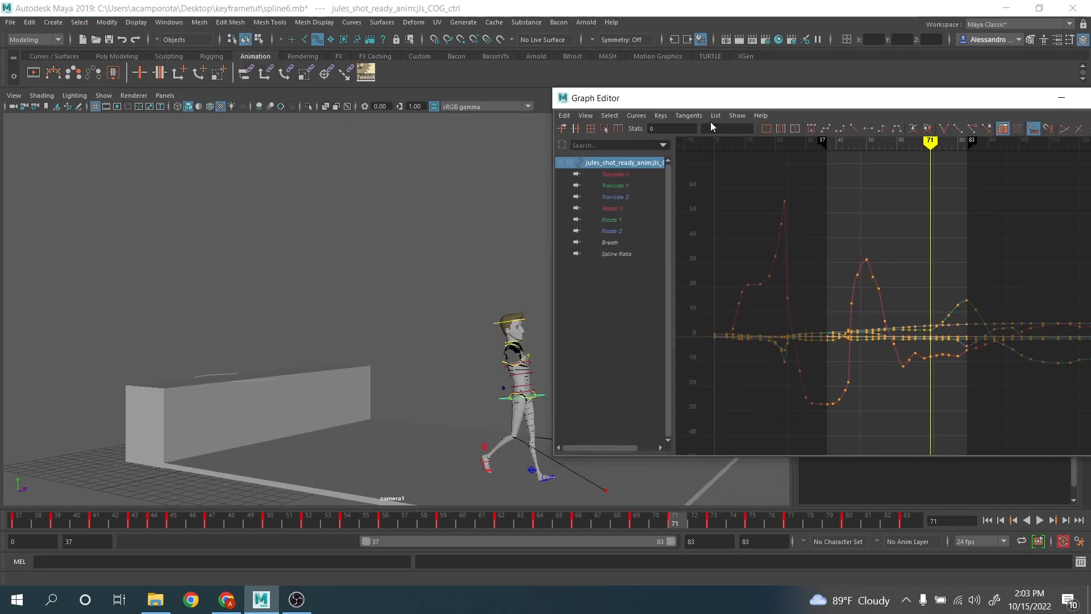
pyautogui.click(622, 186)
pyautogui.keyDown('alt'); pyautogui.moveTo(849, 271); pyautogui.dragTo(836, 212, button='middle'); pyautogui.keyUp('alt')
pyautogui.scroll(5, 830, 250)
pyautogui.keyDown('alt'); pyautogui.moveTo(818, 301); pyautogui.dragTo(866, 279, button='middle'); pyautogui.keyUp('alt')
pyautogui.scroll(3, 807, 285)
# Lower the COG's Translate Y key at frame 50 to about -1.19
pyautogui.moveTo(57, 517); pyautogui.dragTo(269, 527)
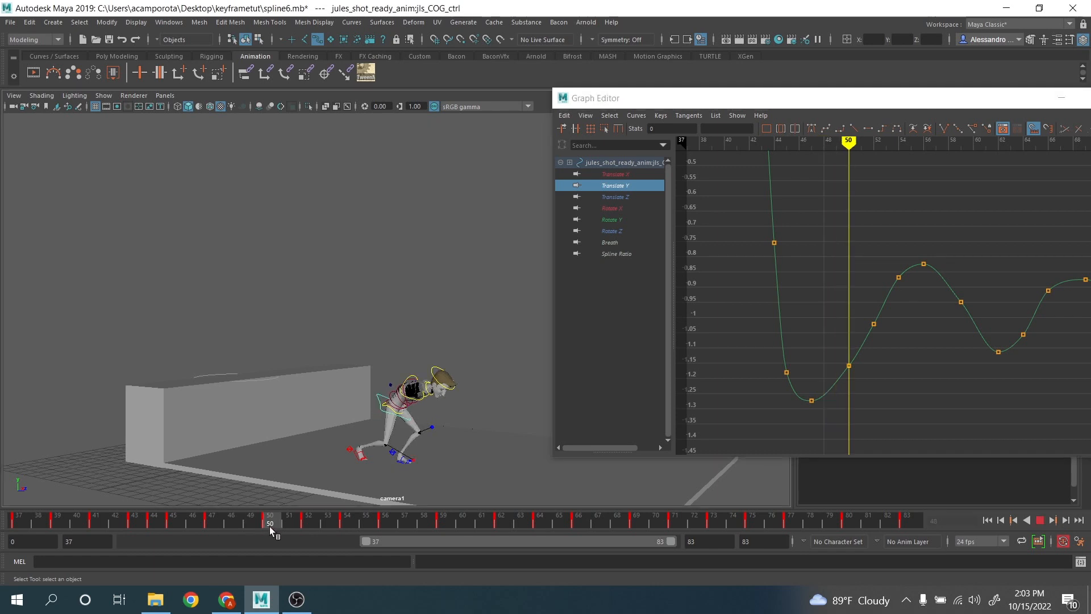
pyautogui.scroll(3, 909, 380)
pyautogui.moveTo(786, 337); pyautogui.dragTo(849, 376)
pyautogui.moveTo(851, 379); pyautogui.dragTo(843, 397, button='middle')
pyautogui.keyDown('alt'); pyautogui.moveTo(852, 358); pyautogui.dragTo(832, 415, button='middle'); pyautogui.keyUp('alt')
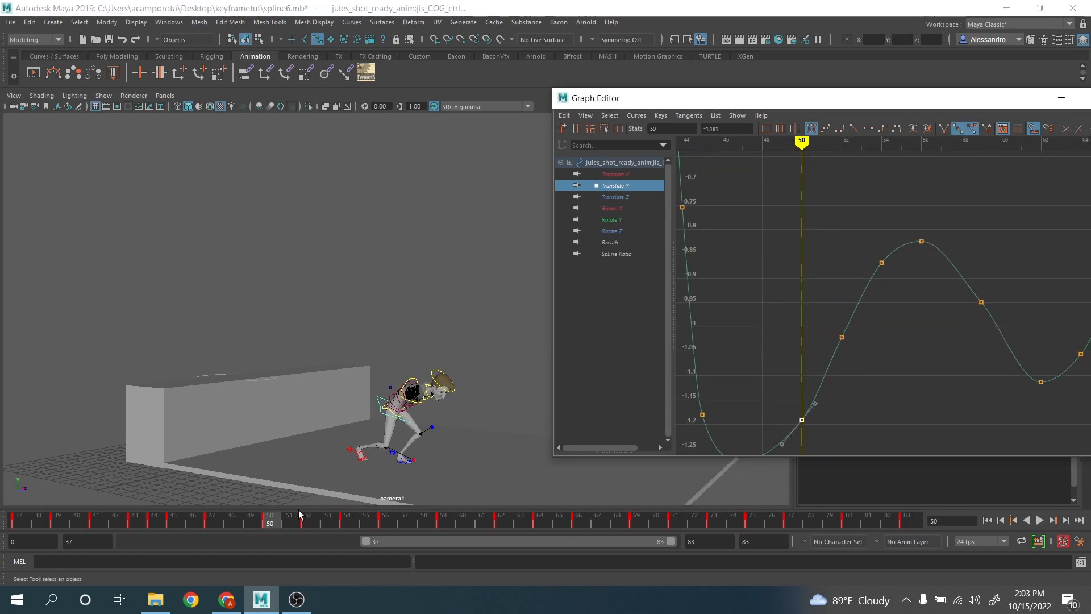
# Raise the Translate Y key at frame 52 by about 0.04 and delete the key at frame 54
pyautogui.moveTo(299, 514); pyautogui.dragTo(312, 519)
pyautogui.moveTo(824, 312); pyautogui.dragTo(874, 382)
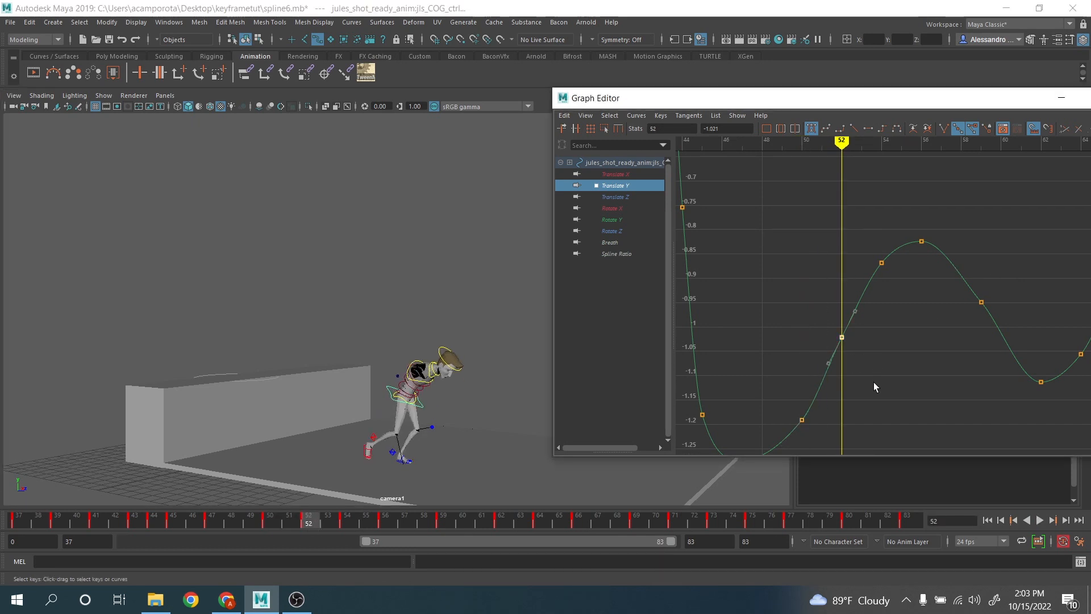
pyautogui.moveTo(874, 382); pyautogui.dragTo(860, 358, button='middle')
pyautogui.moveTo(854, 248); pyautogui.dragTo(898, 271)
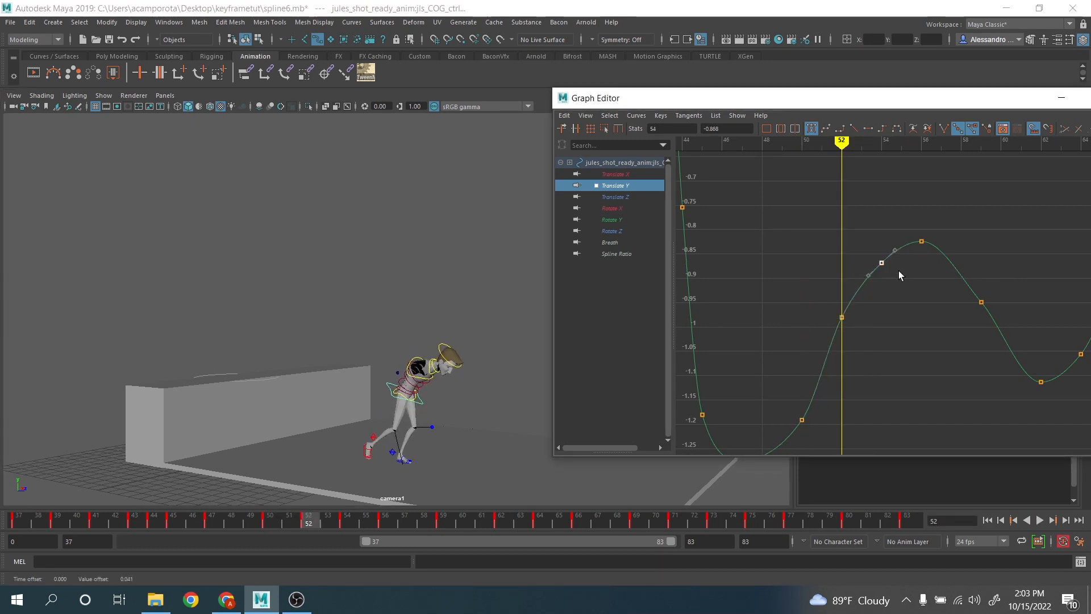
pyautogui.press('Delete')
# Raise the Translate Y key at frame 52 further to about -0.96 to round the rise of the curve
pyautogui.moveTo(821, 297); pyautogui.dragTo(890, 337)
pyautogui.moveTo(854, 260); pyautogui.dragTo(891, 299)
pyautogui.moveTo(891, 298); pyautogui.dragTo(877, 287, button='middle')
pyautogui.moveTo(829, 306); pyautogui.dragTo(864, 336)
pyautogui.moveTo(863, 336); pyautogui.dragTo(856, 326, button='middle')
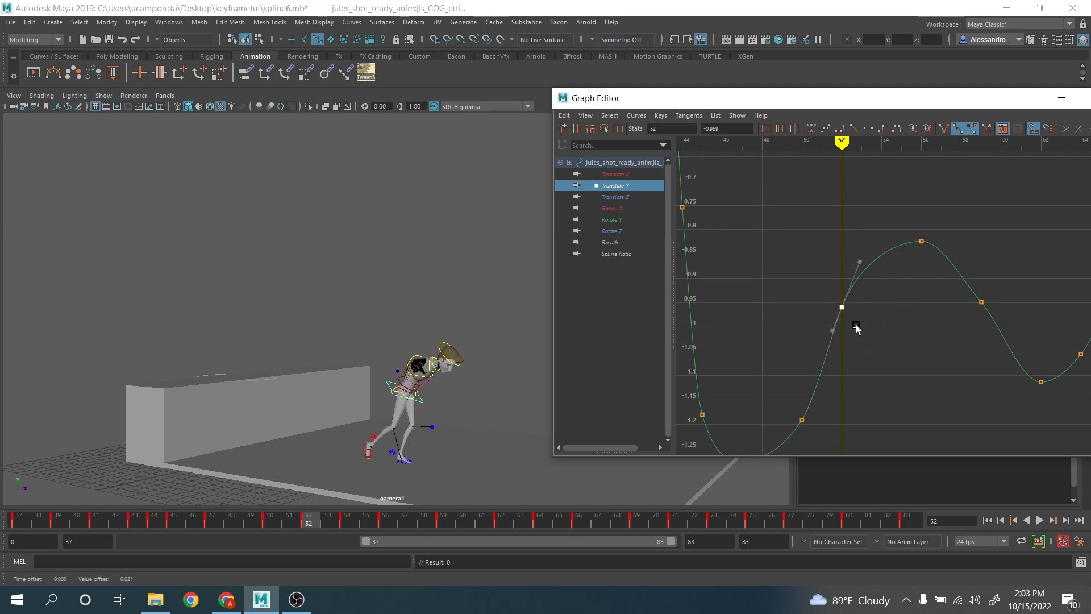
# Raise the Translate Y key at frame 59 to about -0.90 and nudge it up slightly together with the frame 52 key
pyautogui.moveTo(310, 518); pyautogui.dragTo(444, 518)
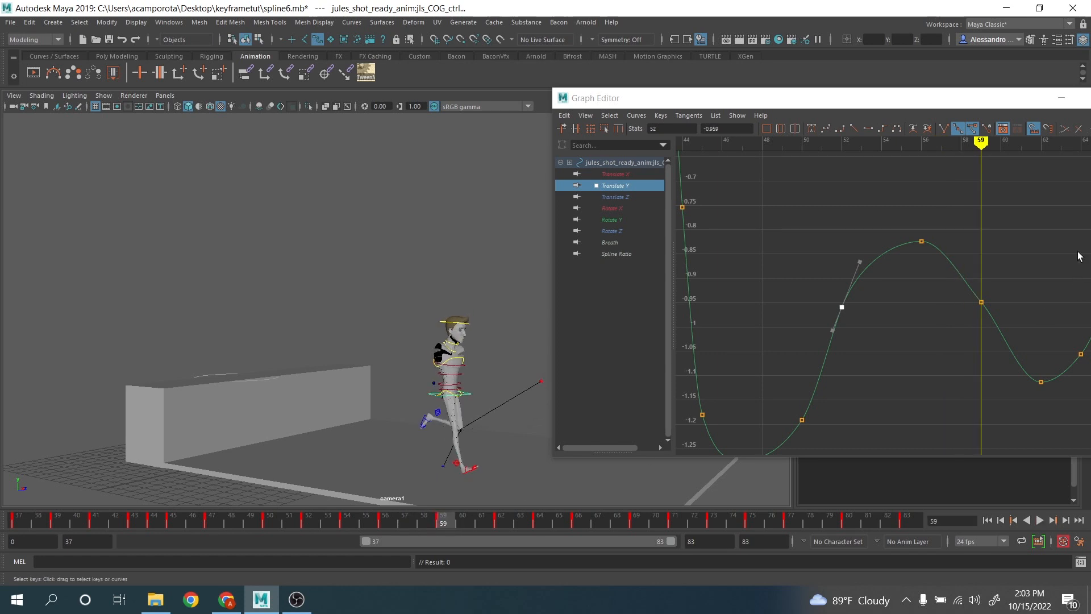
pyautogui.moveTo(1011, 263); pyautogui.dragTo(973, 316)
pyautogui.moveTo(950, 334); pyautogui.dragTo(950, 322, button='middle')
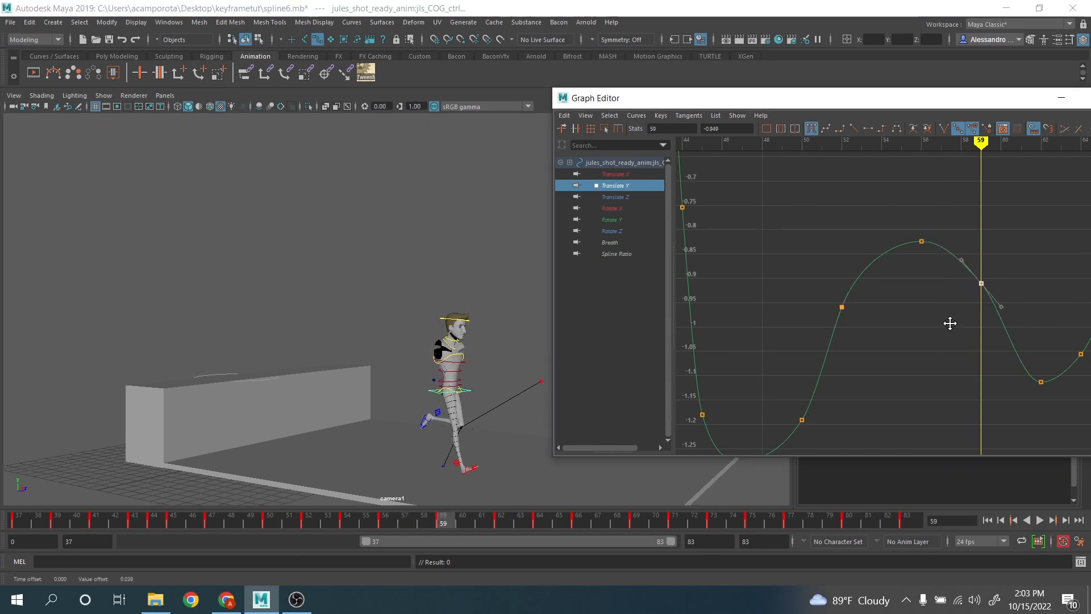
pyautogui.moveTo(1029, 293); pyautogui.dragTo(988, 329)
pyautogui.moveTo(988, 329); pyautogui.dragTo(986, 334, button='middle')
pyautogui.moveTo(993, 269); pyautogui.dragTo(974, 295)
pyautogui.moveTo(974, 297); pyautogui.dragTo(974, 294, button='middle')
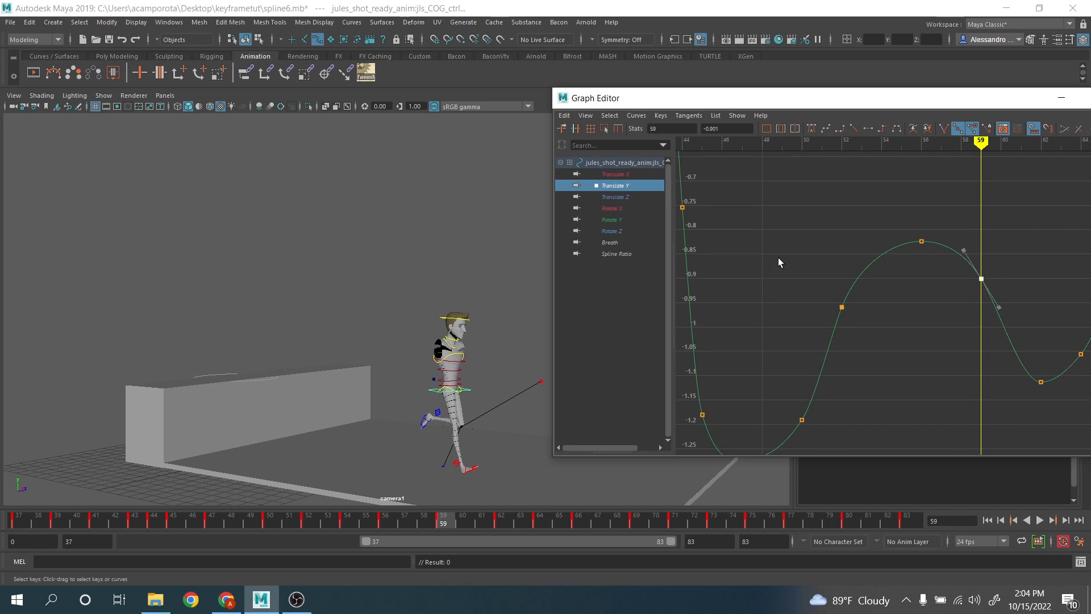
pyautogui.keyDown('shift'); pyautogui.moveTo(811, 271); pyautogui.dragTo(897, 317); pyautogui.keyUp('shift')
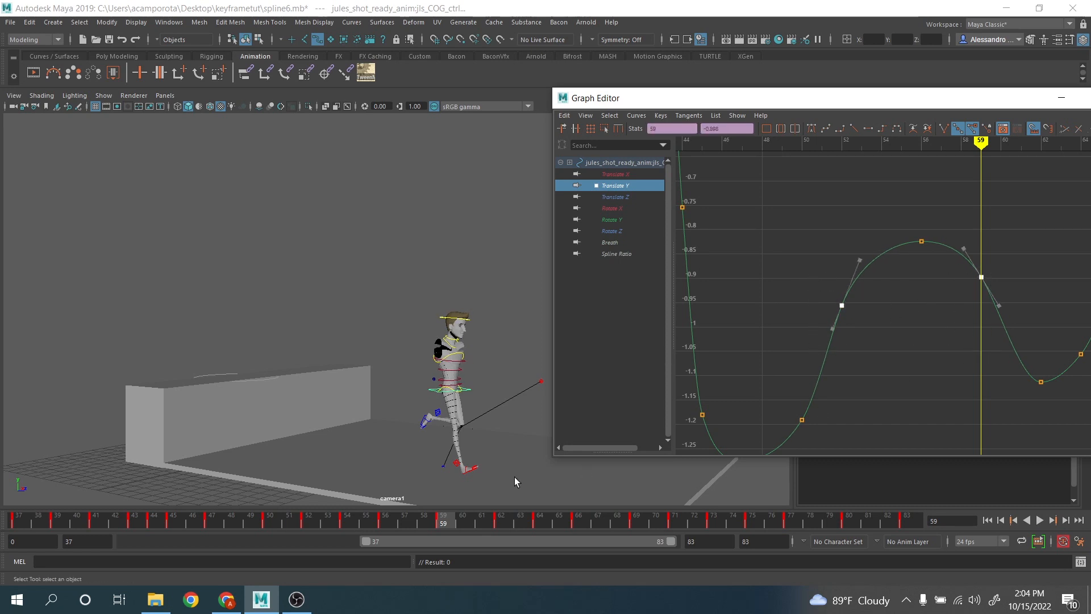
# Lengthen the flat tangents of the Translate Y key at frame 62 to broaden the curve's low point
pyautogui.moveTo(462, 518); pyautogui.dragTo(499, 527)
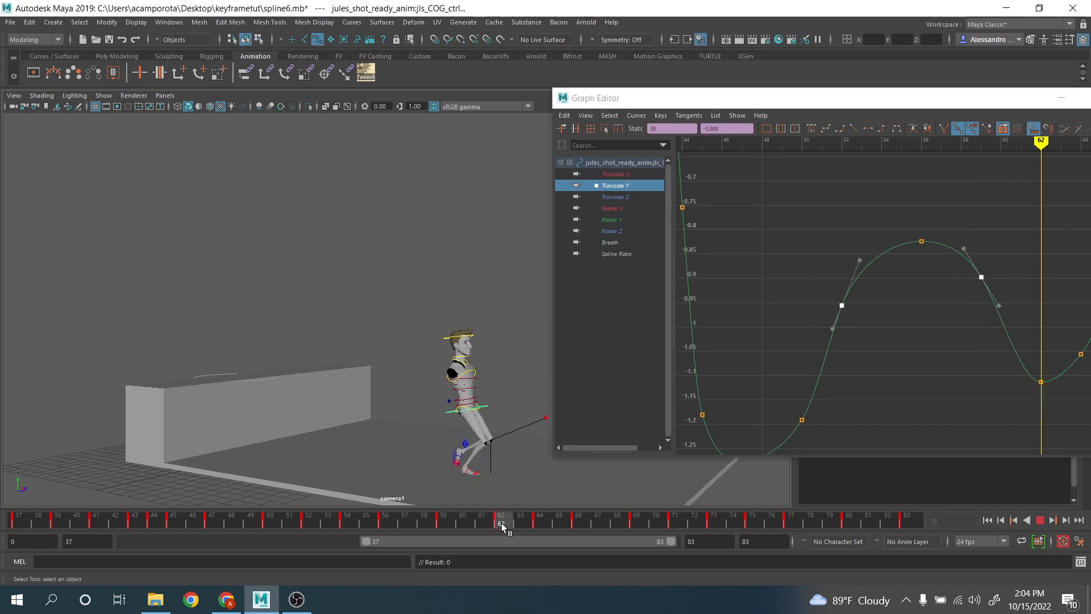
pyautogui.keyDown('alt'); pyautogui.moveTo(916, 360); pyautogui.dragTo(690, 341, button='middle'); pyautogui.keyUp('alt')
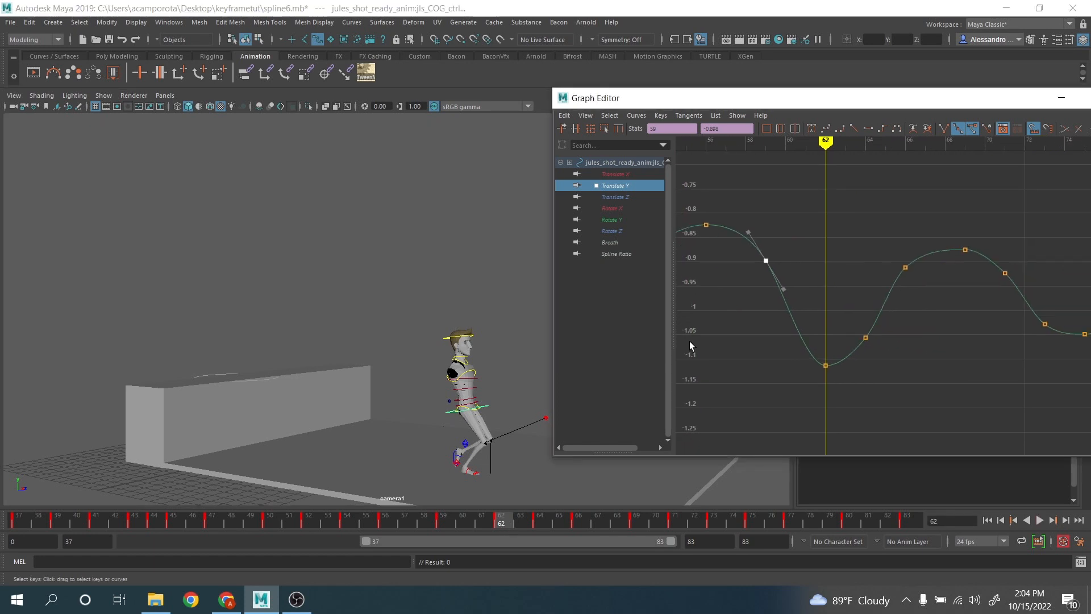
pyautogui.keyDown('alt'); pyautogui.moveTo(690, 340); pyautogui.dragTo(735, 348, button='right'); pyautogui.keyUp('alt')
pyautogui.keyDown('alt'); pyautogui.moveTo(735, 348); pyautogui.dragTo(861, 338, button='middle'); pyautogui.keyUp('alt')
pyautogui.moveTo(775, 358); pyautogui.dragTo(916, 412)
pyautogui.moveTo(818, 367); pyautogui.dragTo(879, 408)
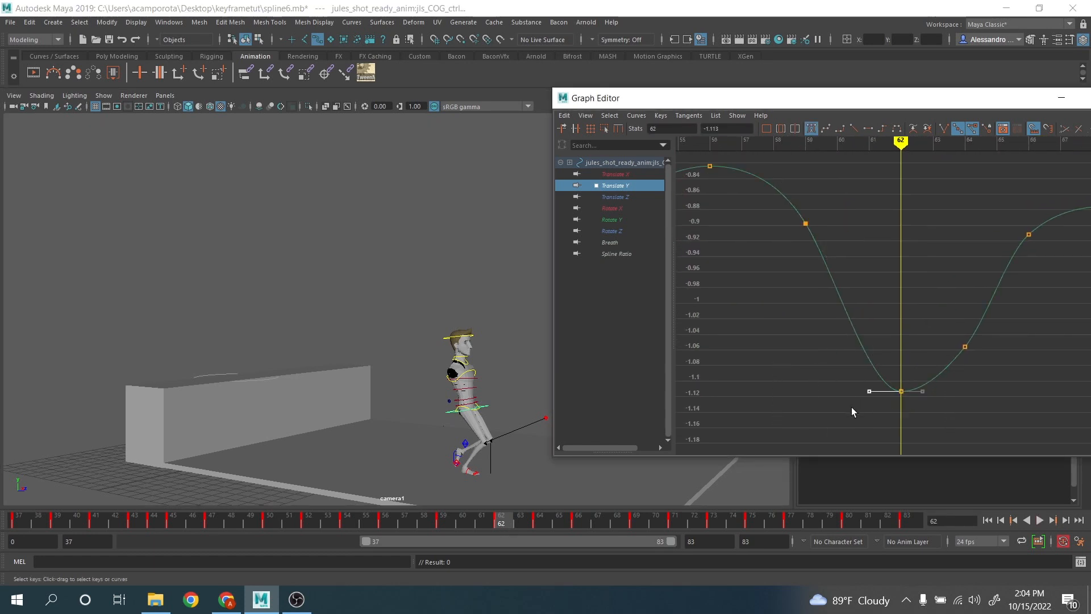
pyautogui.moveTo(851, 407); pyautogui.dragTo(826, 407, button='middle')
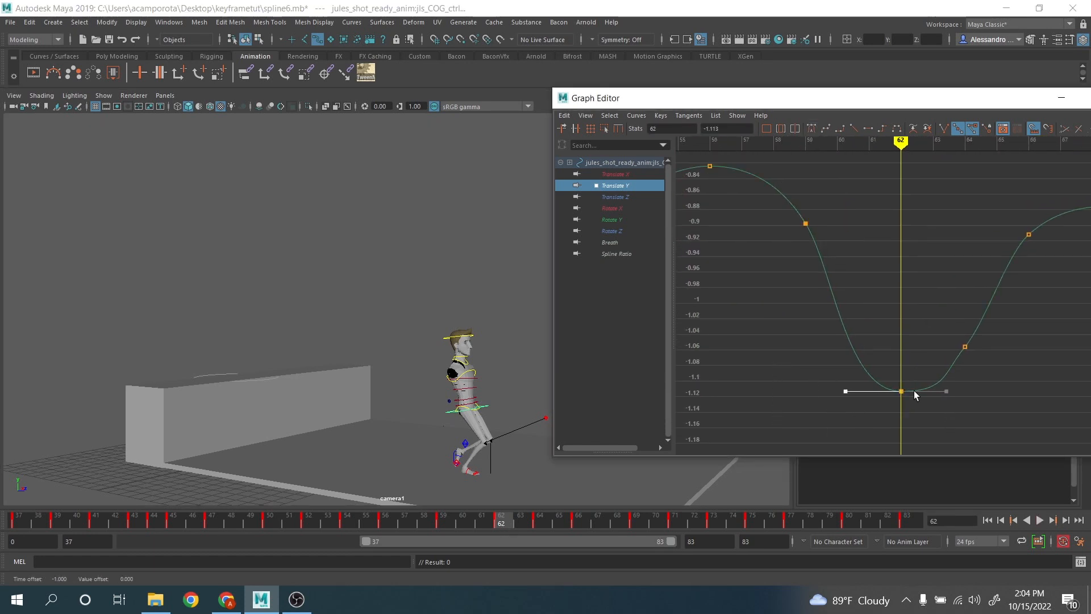
pyautogui.click(930, 387)
pyautogui.click(929, 417)
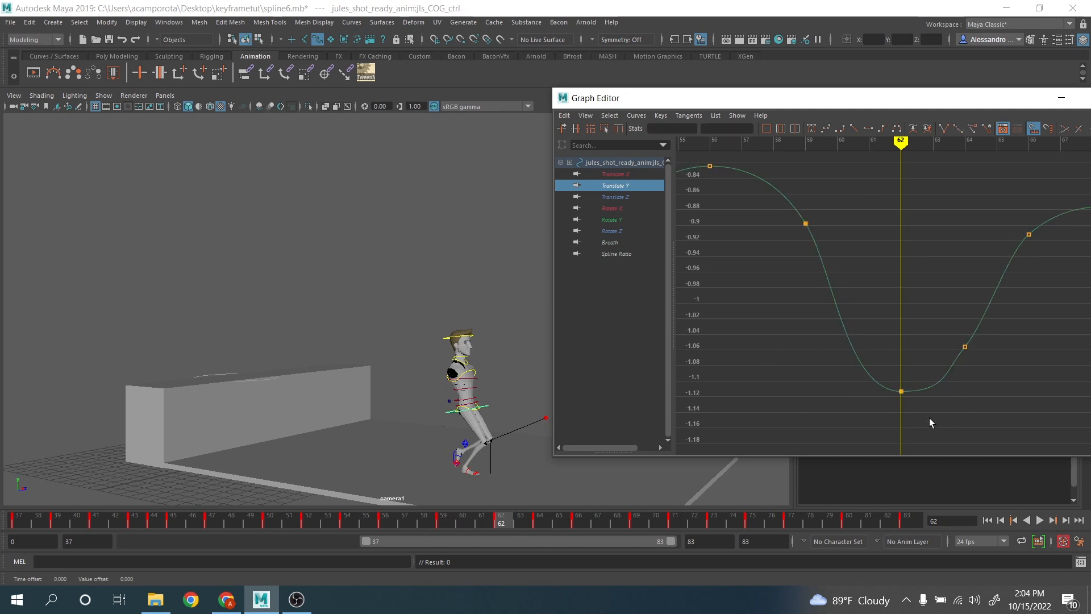
# Lower the Translate Y key at frame 64 to about -1.06 and reshape its outgoing tangent
pyautogui.moveTo(880, 377); pyautogui.dragTo(925, 416)
pyautogui.keyDown('alt'); pyautogui.moveTo(981, 374); pyautogui.dragTo(907, 405, button='middle'); pyautogui.keyUp('alt')
pyautogui.moveTo(877, 365); pyautogui.dragTo(913, 394)
pyautogui.moveTo(912, 393); pyautogui.dragTo(912, 400, button='middle')
pyautogui.moveTo(901, 345); pyautogui.dragTo(930, 370)
pyautogui.moveTo(930, 371); pyautogui.dragTo(906, 367, button='middle')
pyautogui.keyDown('alt'); pyautogui.moveTo(906, 367); pyautogui.dragTo(835, 392, button='right'); pyautogui.keyUp('alt')
# Raise the Translate Y key at frame 71 by about 0.01 to round the descent after the frame 69 peak
pyautogui.moveTo(494, 523); pyautogui.dragTo(635, 532)
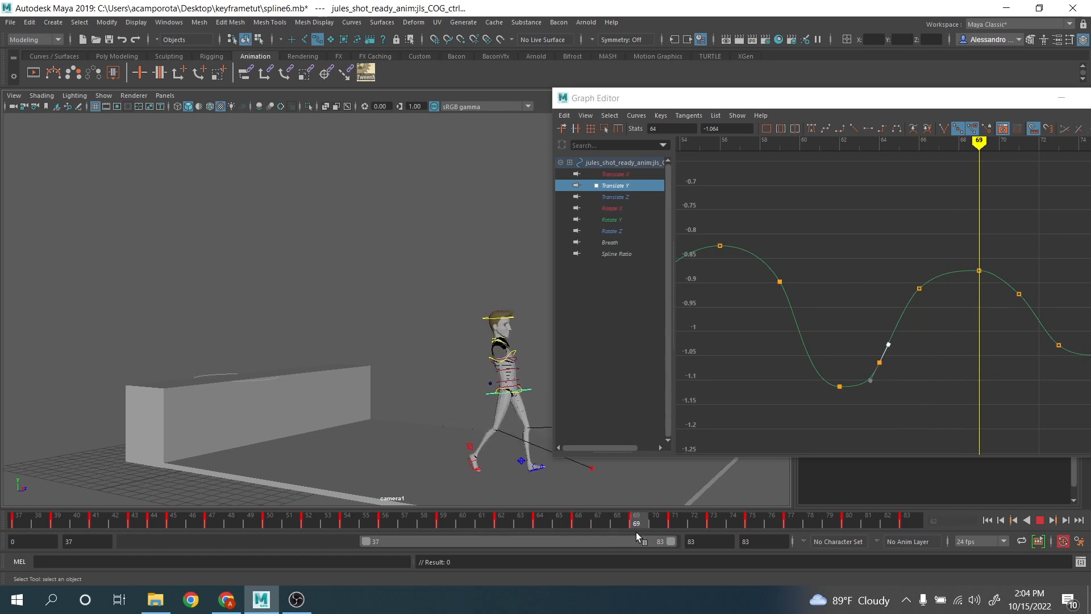
pyautogui.keyDown('alt'); pyautogui.moveTo(1035, 304); pyautogui.dragTo(897, 316, button='middle'); pyautogui.keyUp('alt')
pyautogui.moveTo(898, 317); pyautogui.dragTo(829, 274)
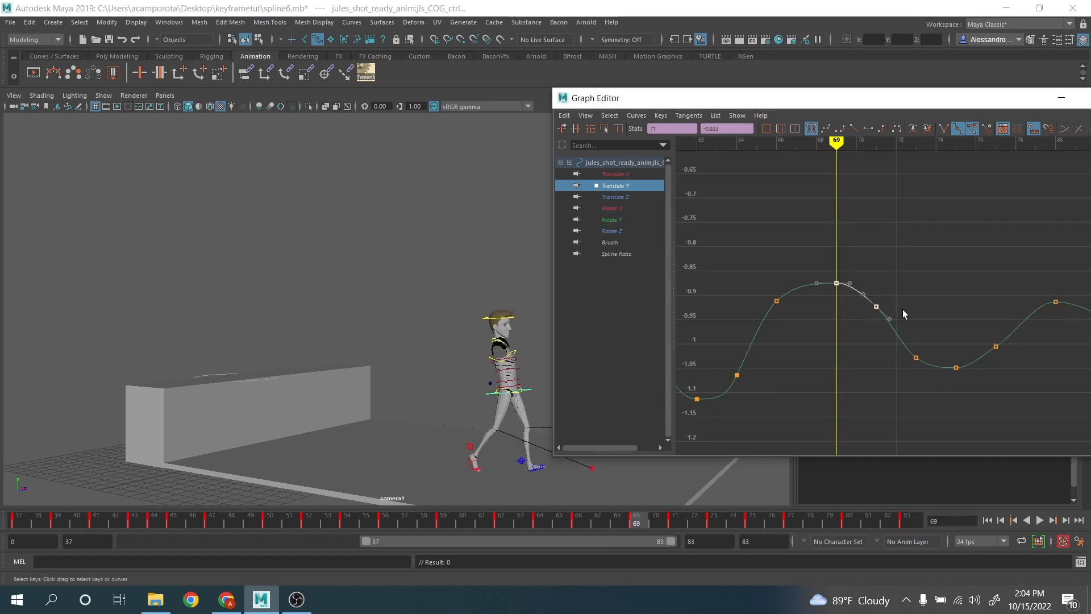
pyautogui.click(876, 306)
pyautogui.moveTo(864, 326); pyautogui.dragTo(864, 320, button='middle')
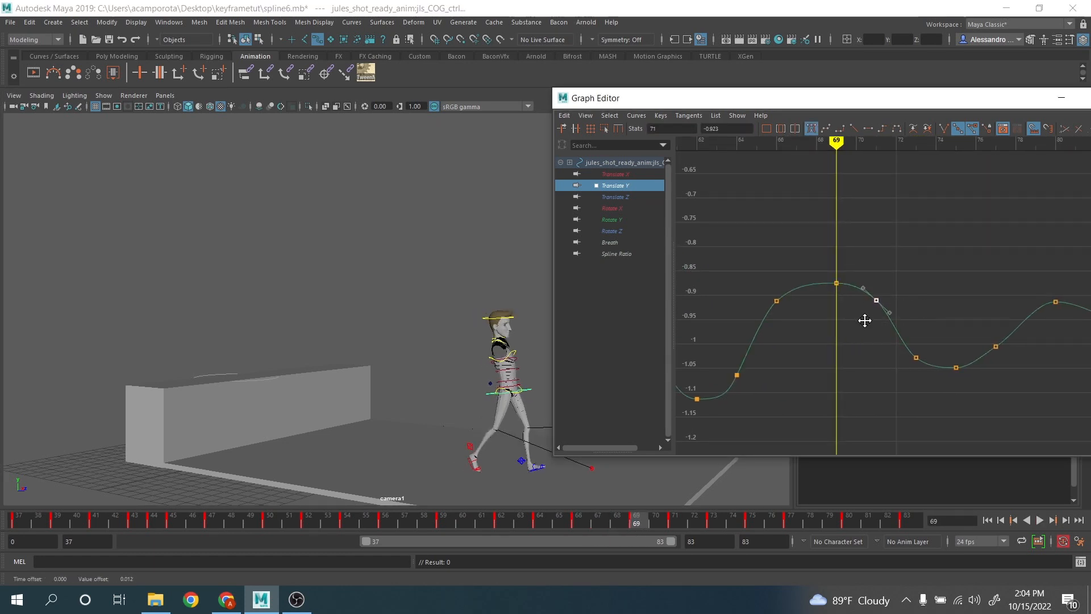
# Lower the Translate Y keys at frames 73, 75 and 77 together by about 0.02
pyautogui.moveTo(646, 520); pyautogui.dragTo(713, 526)
pyautogui.moveTo(932, 331); pyautogui.dragTo(901, 381)
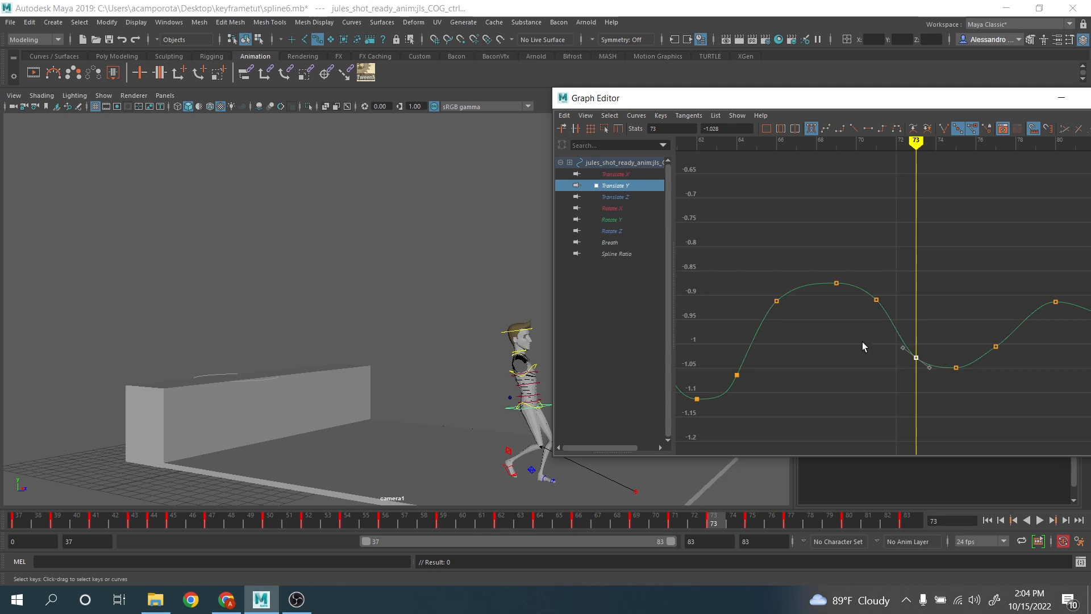
pyautogui.moveTo(861, 342); pyautogui.dragTo(1011, 402)
pyautogui.moveTo(979, 410); pyautogui.dragTo(977, 421, button='middle')
# Adjust the outgoing tangent of the Translate Y key at frame 77 and lower the key to about -1.04
pyautogui.keyDown('alt'); pyautogui.moveTo(979, 419); pyautogui.dragTo(922, 443, button='middle'); pyautogui.keyUp('alt')
pyautogui.click(919, 370)
pyautogui.click(938, 380)
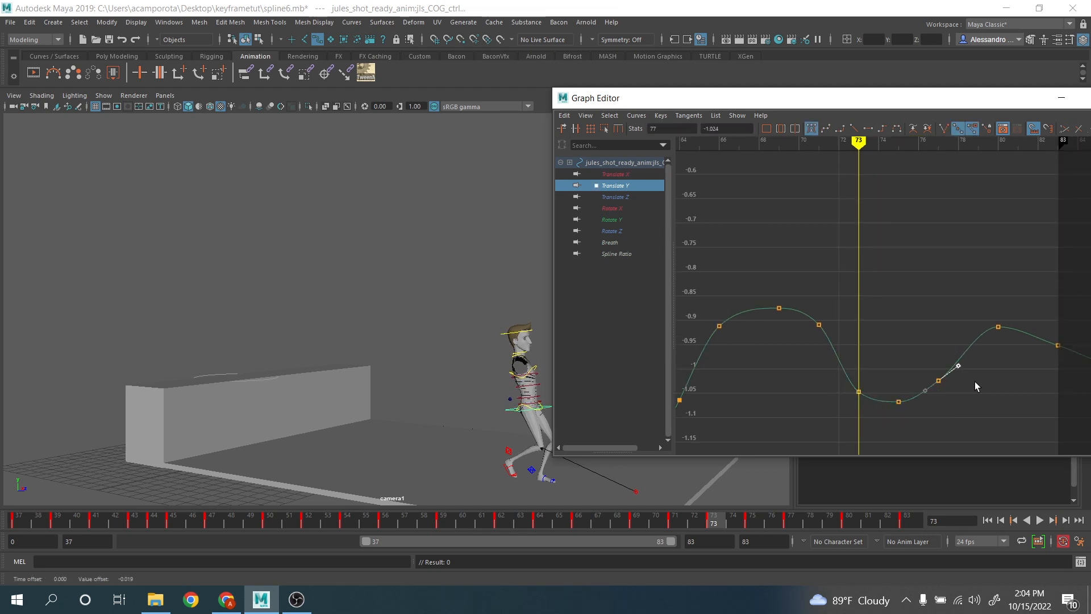
pyautogui.moveTo(974, 382); pyautogui.dragTo(964, 377, button='middle')
pyautogui.moveTo(932, 366); pyautogui.dragTo(956, 396)
pyautogui.moveTo(963, 404); pyautogui.dragTo(959, 414, button='middle')
# Insert a key on the Translate Y curve at frame 79 and raise it slightly
pyautogui.moveTo(754, 520); pyautogui.dragTo(838, 519)
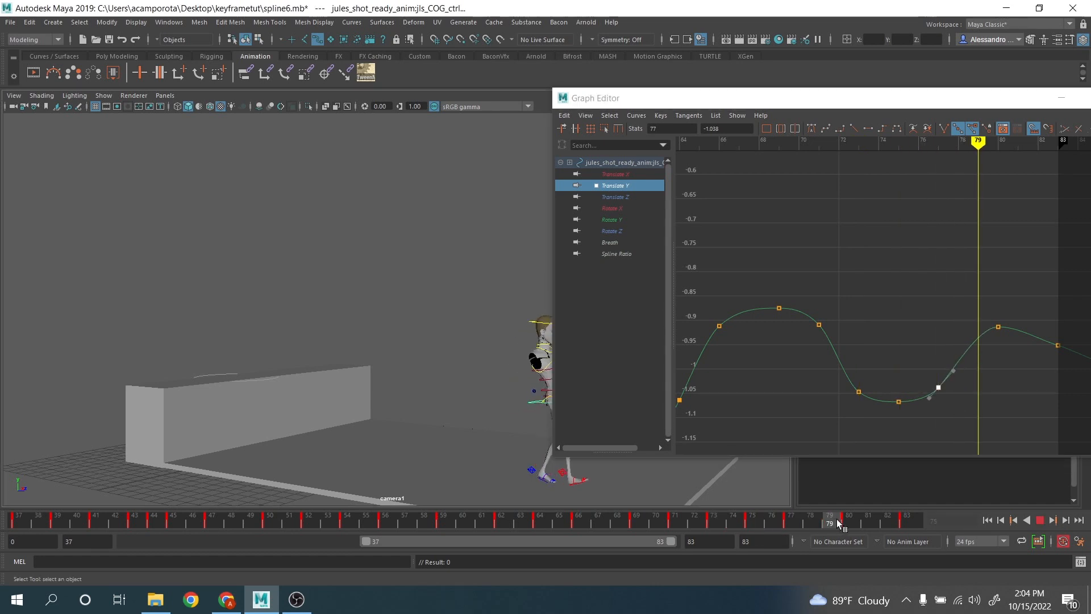
pyautogui.moveTo(956, 328); pyautogui.dragTo(987, 367)
pyautogui.rightClick(968, 342)
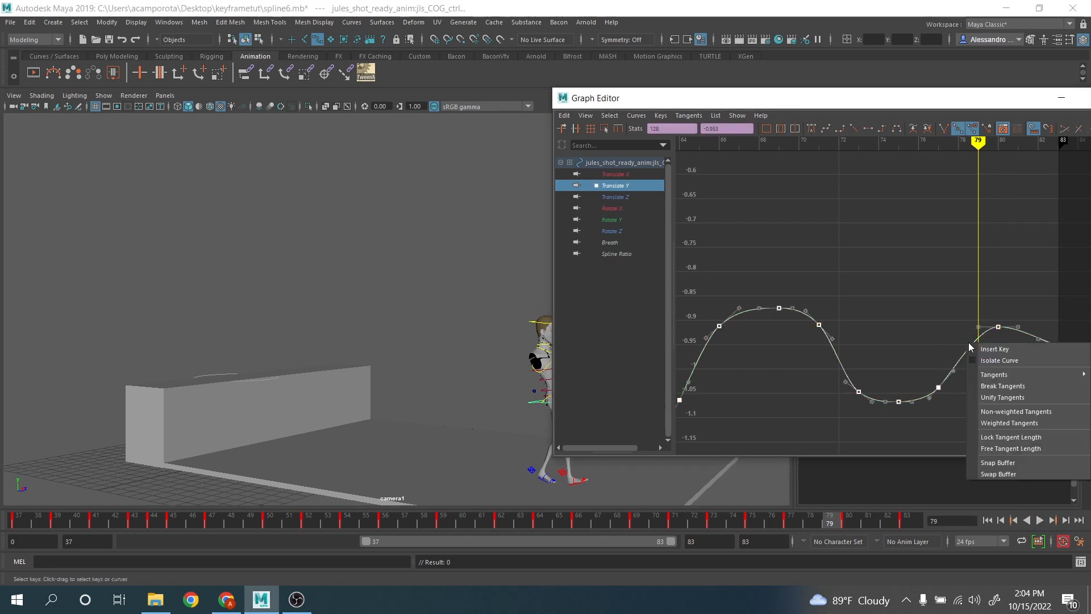
pyautogui.click(980, 348)
pyautogui.moveTo(974, 361)
pyautogui.mouseDown(button='middle')
pyautogui.moveTo(957, 370)
pyautogui.moveTo(969, 357)
pyautogui.mouseUp(button='middle')
# Raise the Translate Y key at frame 83 by about 0.02 and move the frame 80 key to frame 81
pyautogui.keyDown('alt'); pyautogui.moveTo(1027, 340); pyautogui.dragTo(929, 345, button='middle'); pyautogui.keyUp('alt')
pyautogui.moveTo(940, 332); pyautogui.dragTo(973, 379)
pyautogui.moveTo(975, 386); pyautogui.dragTo(967, 373, button='middle')
pyautogui.moveTo(898, 314); pyautogui.dragTo(920, 350)
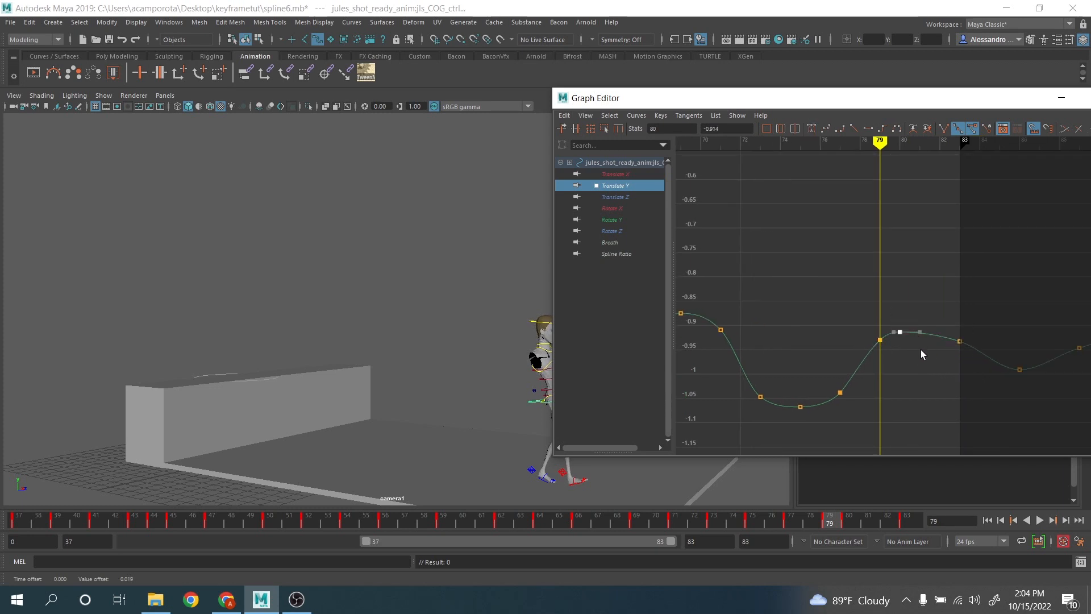
pyautogui.moveTo(921, 350); pyautogui.dragTo(934, 349, button='middle')
# Play back the animation to review the character's up-and-down motion through the landing and walk
pyautogui.click(1039, 520)
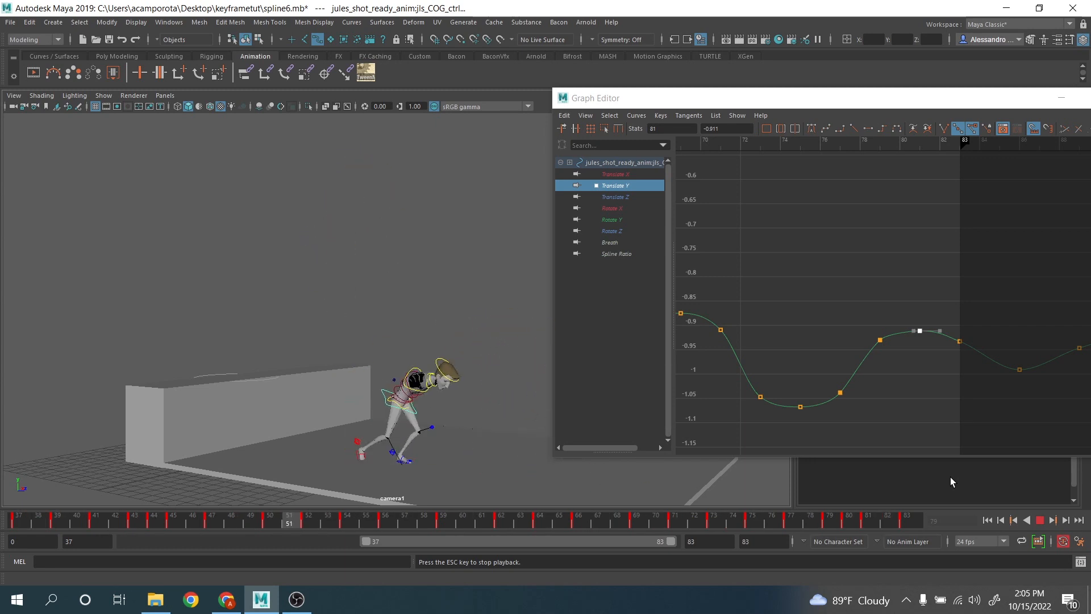
pyautogui.keyDown('alt'); pyautogui.moveTo(767, 345); pyautogui.dragTo(1005, 322, button='middle'); pyautogui.keyUp('alt')
pyautogui.keyDown('alt'); pyautogui.moveTo(725, 334); pyautogui.dragTo(973, 254, button='middle'); pyautogui.keyUp('alt')
pyautogui.keyDown('alt'); pyautogui.moveTo(857, 267); pyautogui.dragTo(903, 267, button='middle'); pyautogui.keyUp('alt')
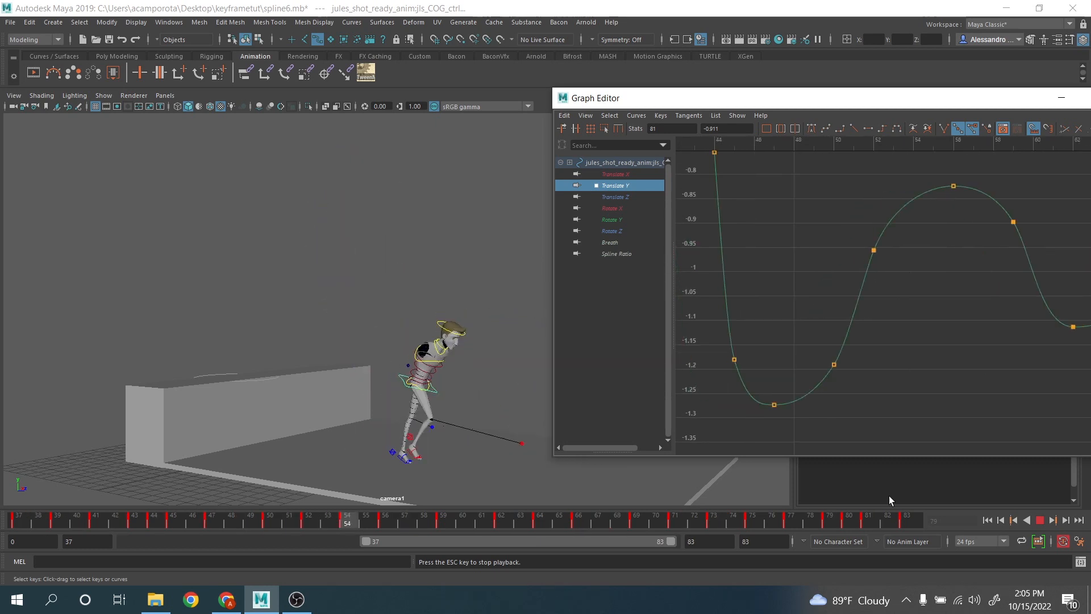
pyautogui.click(1040, 521)
# Lower the Translate Y key at frame 52 to about -0.97 and adjust its outgoing tangent
pyautogui.moveTo(112, 520)
pyautogui.mouseDown()
pyautogui.moveTo(337, 554)
pyautogui.moveTo(315, 557)
pyautogui.mouseUp()
pyautogui.moveTo(849, 196); pyautogui.dragTo(904, 295)
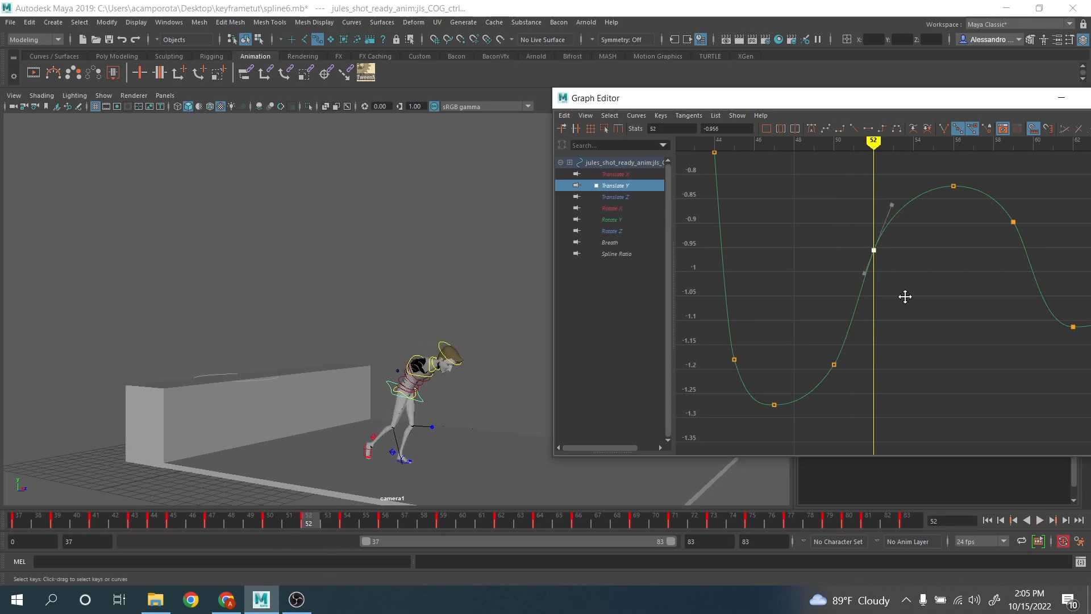
pyautogui.moveTo(904, 294); pyautogui.dragTo(903, 305, button='middle')
pyautogui.moveTo(872, 194); pyautogui.dragTo(912, 230)
pyautogui.moveTo(916, 235); pyautogui.dragTo(917, 233, button='middle')
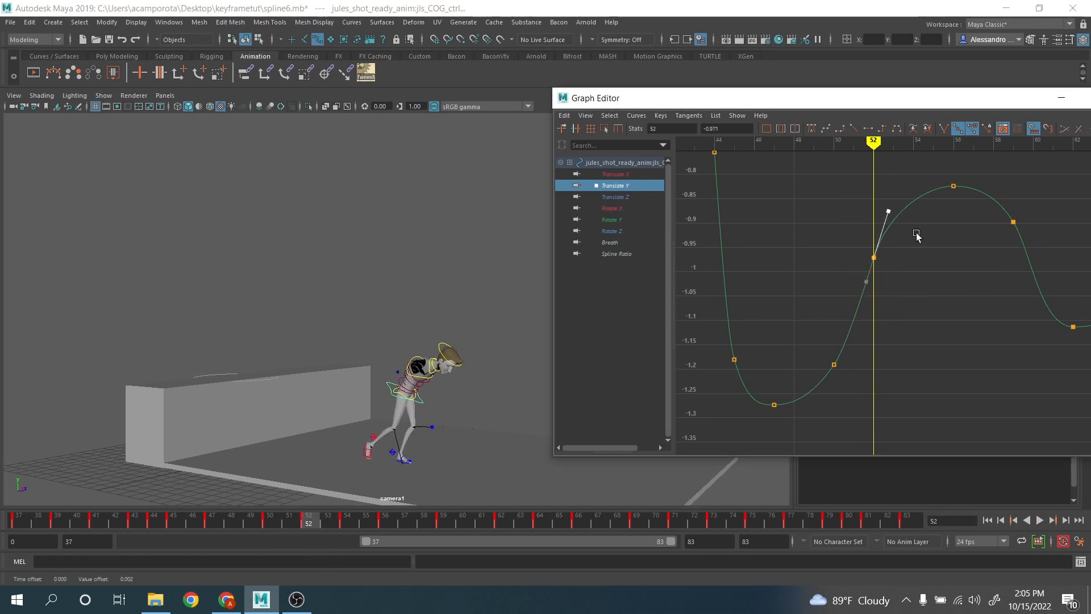
# Isolate the Translate Z curve, delete its key at frame 45 and lower the frame 47 key to about 2.42
pyautogui.keyDown('alt'); pyautogui.moveTo(943, 197); pyautogui.dragTo(860, 246, button='middle'); pyautogui.keyUp('alt')
pyautogui.click(613, 197)
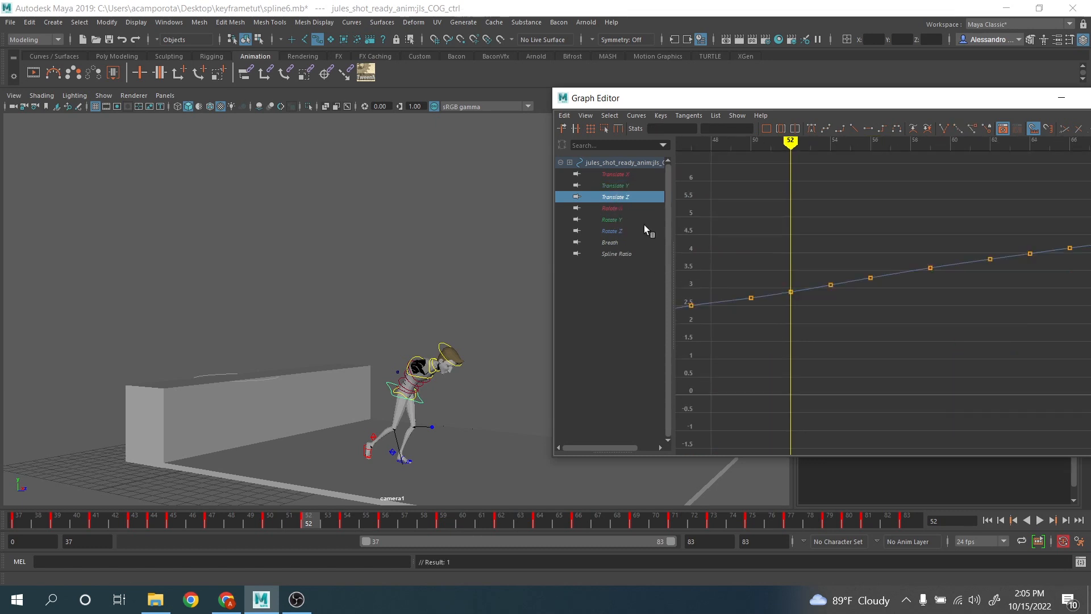
pyautogui.press('f')
pyautogui.keyDown('alt'); pyautogui.moveTo(838, 352); pyautogui.dragTo(930, 247, button='middle'); pyautogui.keyUp('alt')
pyautogui.keyDown('alt'); pyautogui.keyDown('shift'); pyautogui.moveTo(853, 258); pyautogui.dragTo(934, 262, button='right'); pyautogui.keyUp('shift'); pyautogui.keyUp('alt')
pyautogui.keyDown('alt'); pyautogui.moveTo(925, 278); pyautogui.dragTo(862, 297, button='middle'); pyautogui.keyUp('alt')
pyautogui.moveTo(77, 519); pyautogui.dragTo(182, 537)
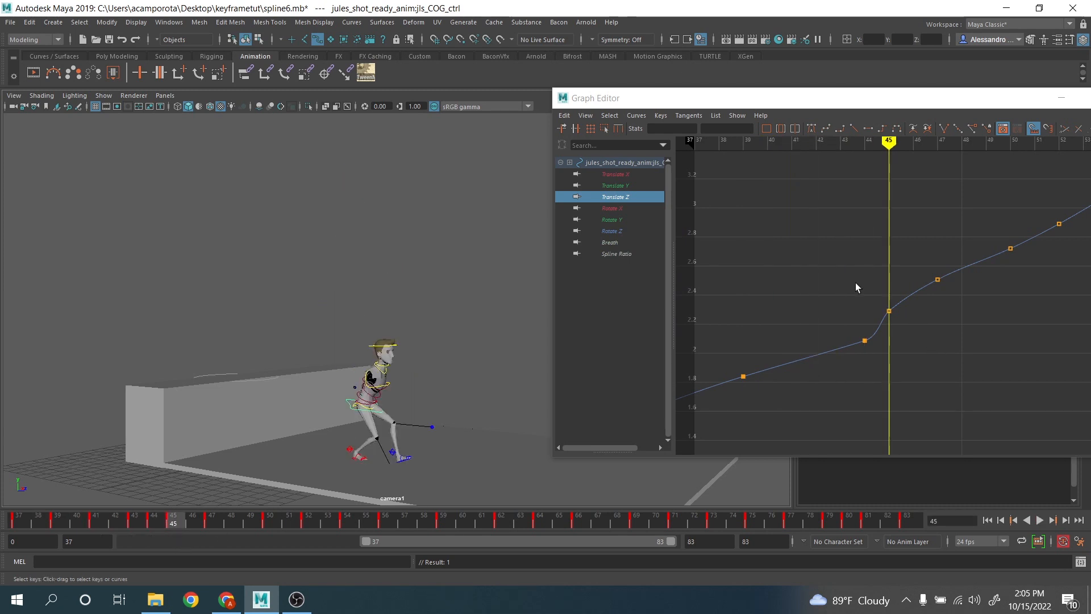
pyautogui.moveTo(877, 298); pyautogui.dragTo(897, 325)
pyautogui.moveTo(898, 325); pyautogui.dragTo(816, 384, button='middle')
pyautogui.keyDown('alt'); pyautogui.keyDown('shift'); pyautogui.moveTo(837, 366); pyautogui.dragTo(960, 348, button='right'); pyautogui.keyUp('shift'); pyautogui.keyUp('alt')
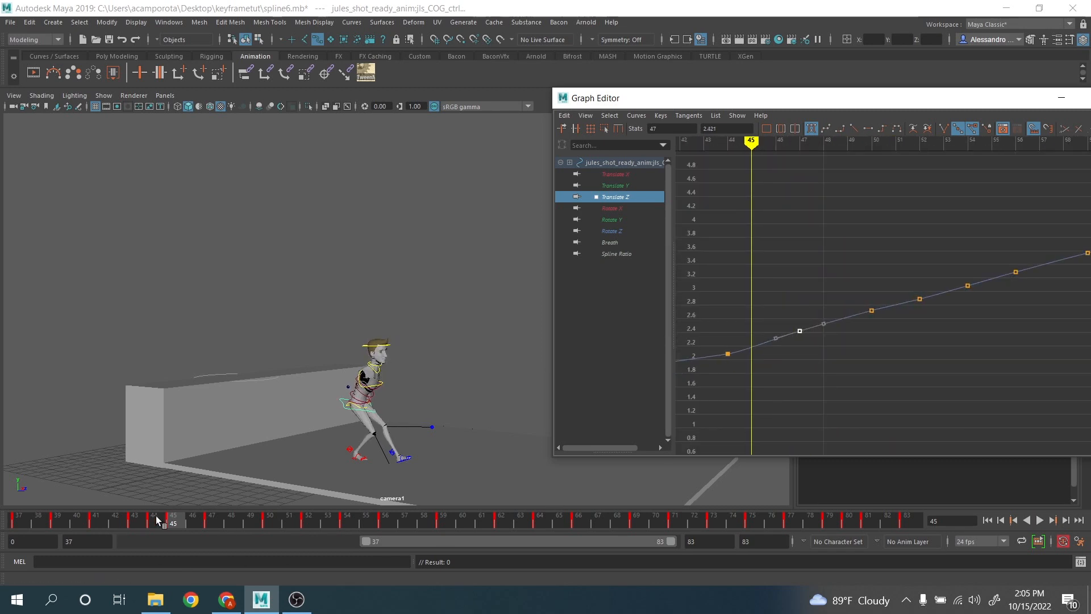
# Move the Translate Z key at frame 47 one frame earlier, to frame 46, at about 2.32
pyautogui.moveTo(158, 520); pyautogui.dragTo(212, 543)
pyautogui.keyDown('alt'); pyautogui.moveTo(846, 316); pyautogui.dragTo(893, 323, button='middle'); pyautogui.keyUp('alt')
pyautogui.keyDown('alt'); pyautogui.keyDown('shift'); pyautogui.moveTo(893, 324); pyautogui.dragTo(858, 332, button='right'); pyautogui.keyUp('shift'); pyautogui.keyUp('alt')
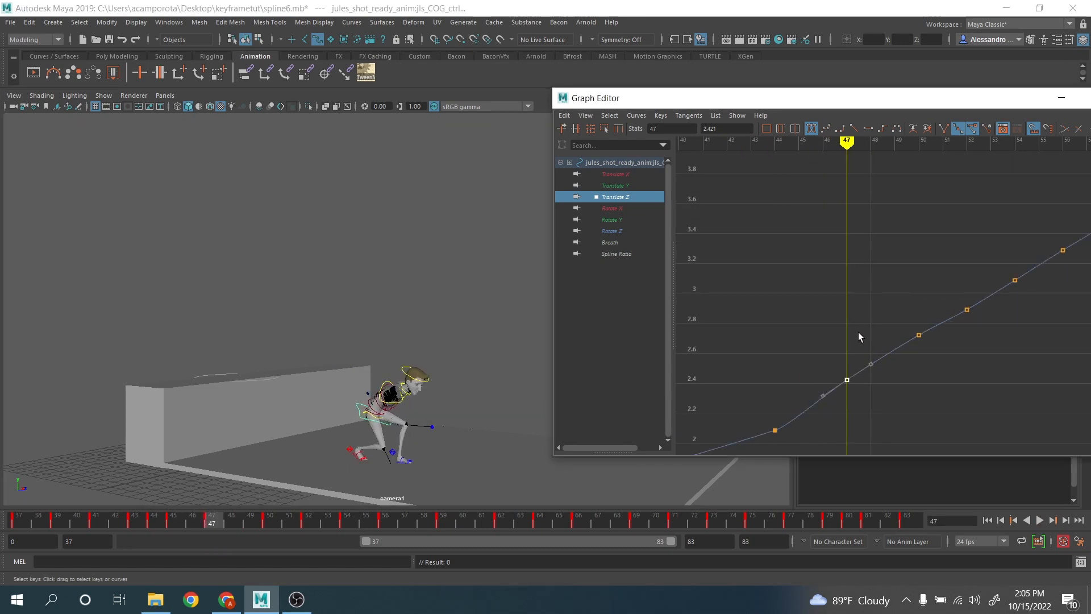
pyautogui.keyDown('alt'); pyautogui.moveTo(858, 333); pyautogui.dragTo(824, 286, button='middle'); pyautogui.keyUp('alt')
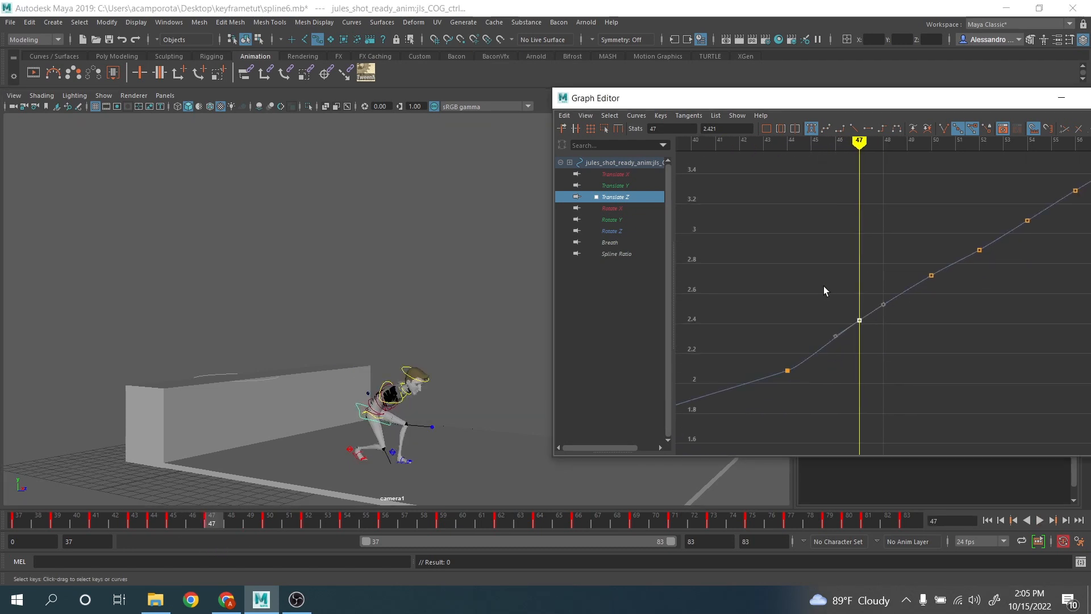
pyautogui.click(192, 521)
pyautogui.moveTo(827, 309); pyautogui.dragTo(858, 356, button='middle')
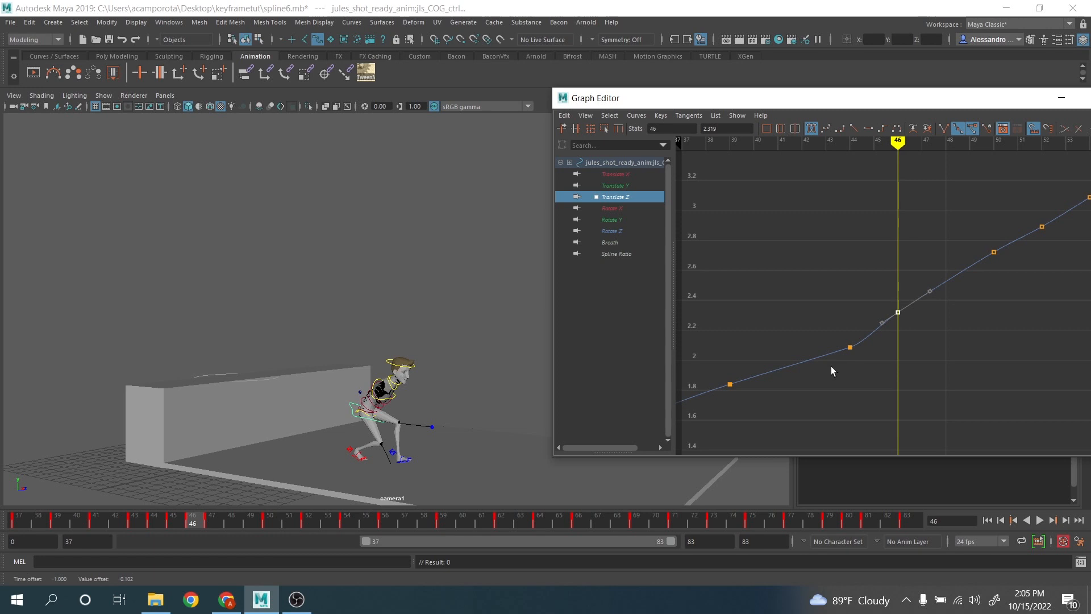
# Insert a key on the Translate Z curve at frame 45 and raise it to about 2.24
pyautogui.click(182, 523)
pyautogui.scroll(3, 993, 336)
pyautogui.keyDown('alt'); pyautogui.moveTo(893, 346); pyautogui.dragTo(930, 323, button='middle'); pyautogui.keyUp('alt')
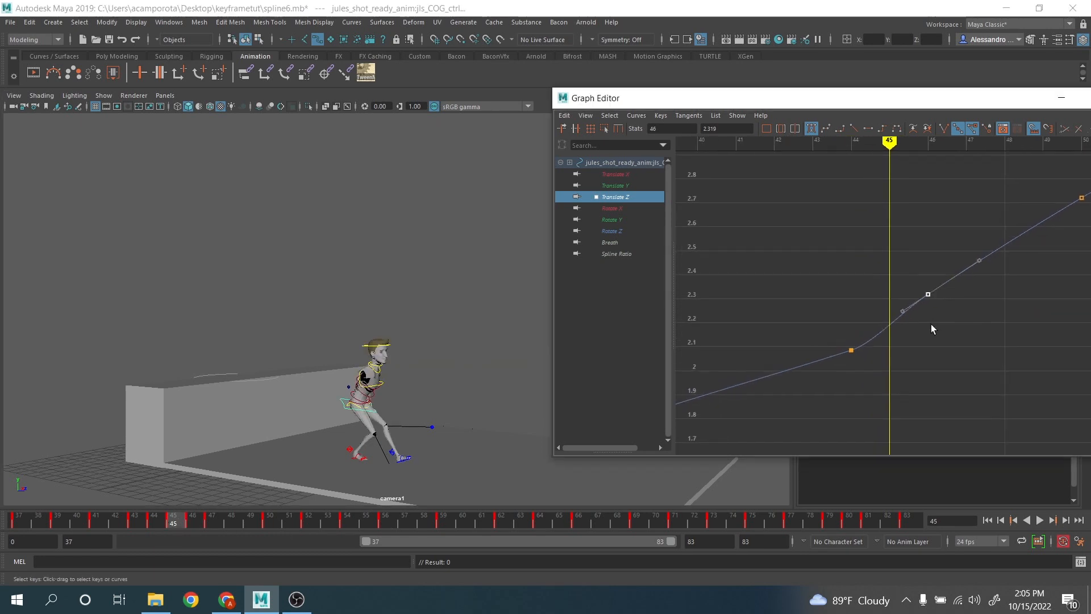
pyautogui.click(853, 310)
pyautogui.moveTo(901, 328); pyautogui.dragTo(902, 341)
pyautogui.rightClick(891, 327)
pyautogui.click(919, 334)
pyautogui.moveTo(902, 341); pyautogui.dragTo(901, 334, button='middle')
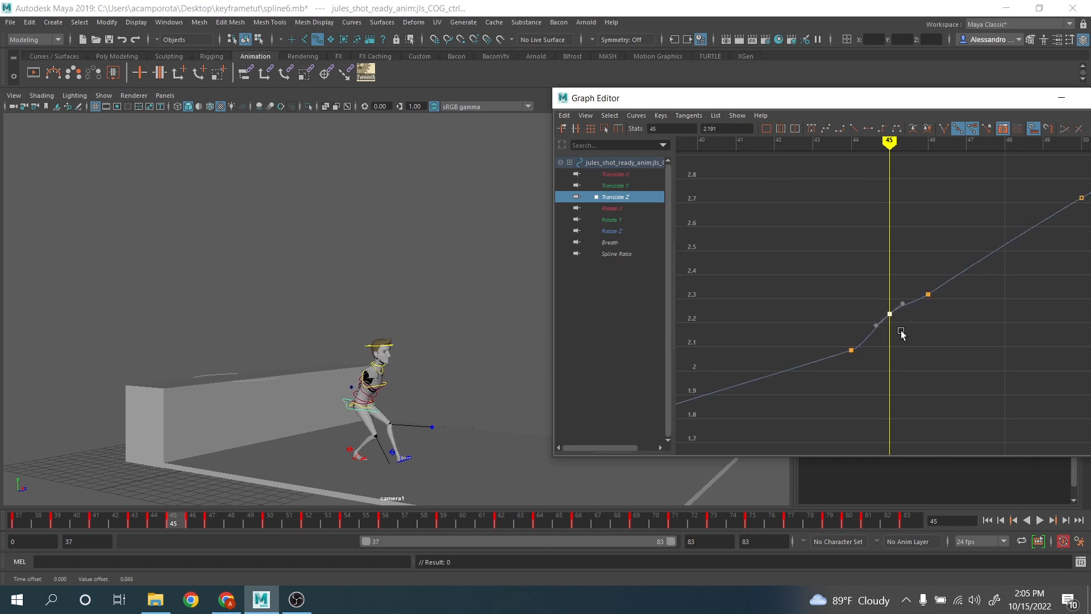
# Move the Translate Z key at frame 46 to frame 47 and raise it to about 2.46
pyautogui.moveTo(164, 521); pyautogui.dragTo(219, 533)
pyautogui.keyDown('alt'); pyautogui.moveTo(960, 268); pyautogui.dragTo(783, 334, button='middle'); pyautogui.keyUp('alt')
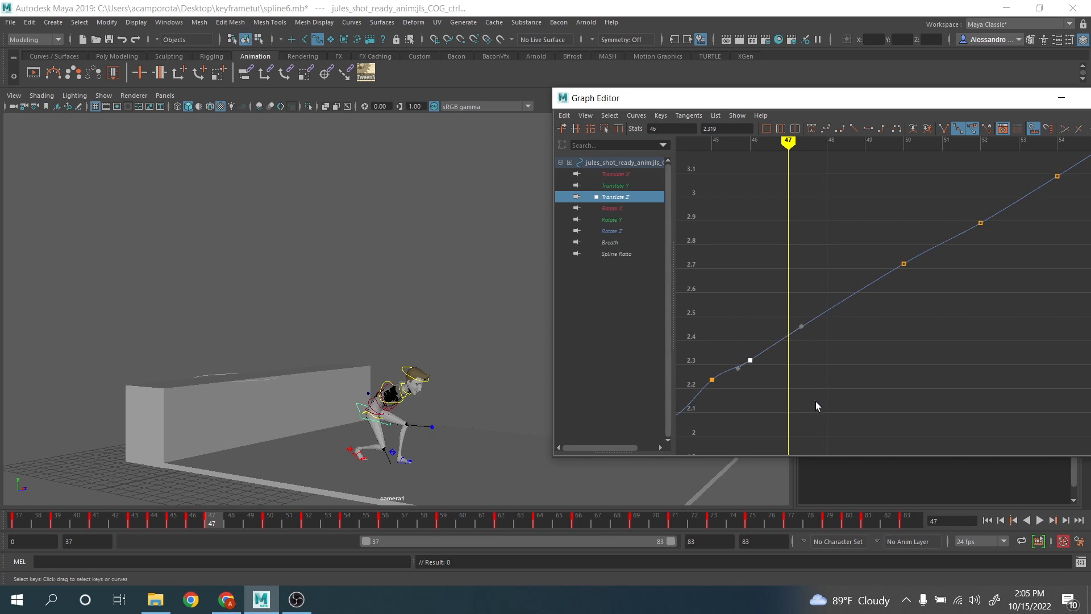
pyautogui.moveTo(816, 401); pyautogui.dragTo(833, 354, button='middle')
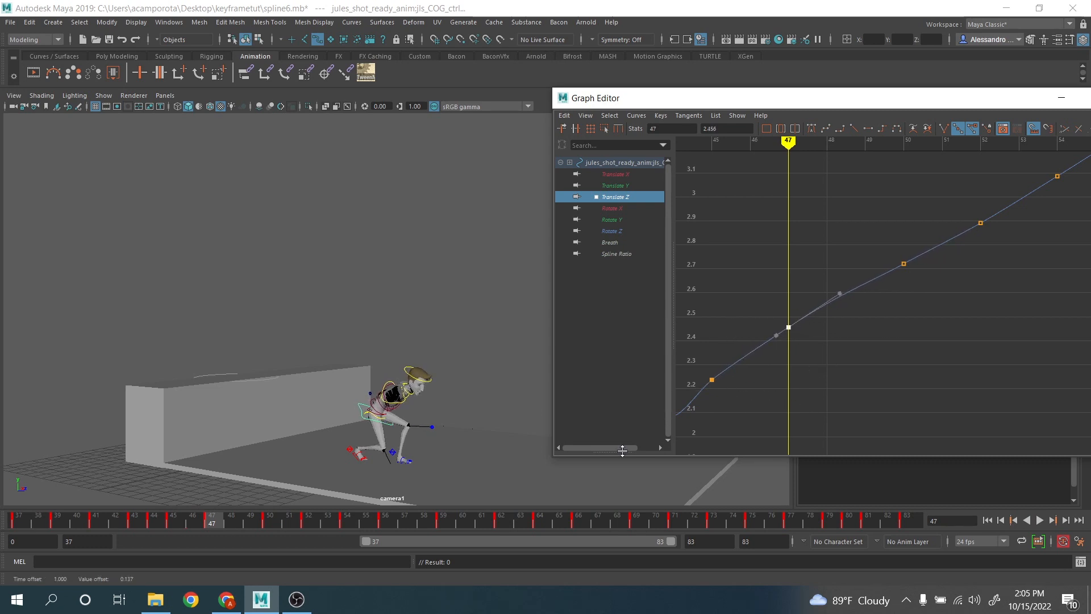
# Delete the Translate Z key at frame 52 to straighten the curve between frames 50 and 54
pyautogui.moveTo(232, 522); pyautogui.dragTo(266, 520)
pyautogui.keyDown('alt'); pyautogui.moveTo(955, 303); pyautogui.dragTo(835, 372, button='middle'); pyautogui.keyUp('alt')
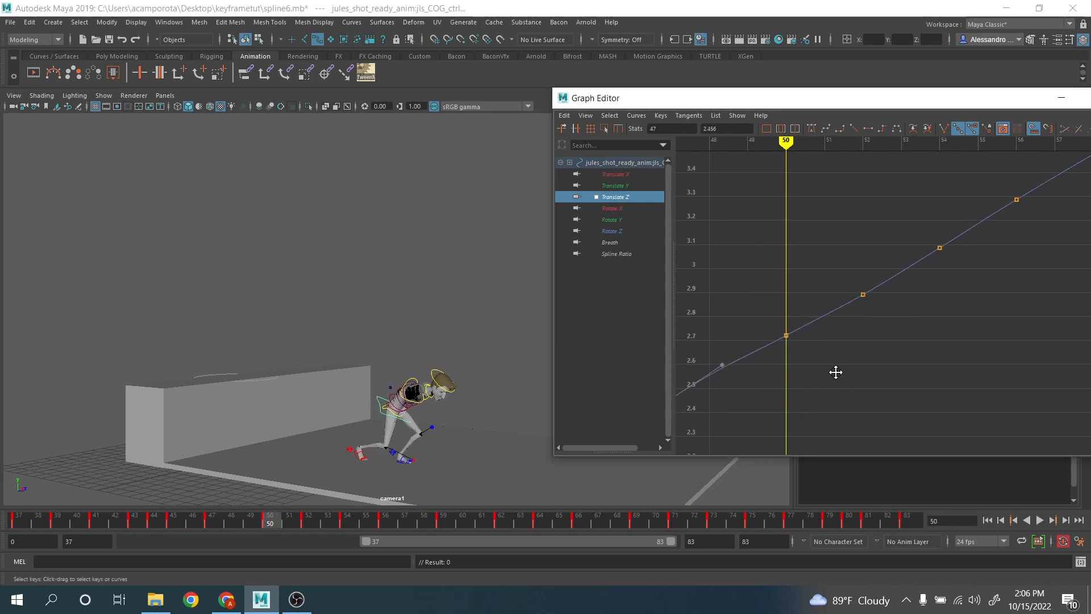
pyautogui.scroll(-3, 871, 330)
pyautogui.keyDown('alt'); pyautogui.moveTo(871, 331); pyautogui.dragTo(830, 362, button='middle'); pyautogui.keyUp('alt')
pyautogui.moveTo(778, 337); pyautogui.dragTo(799, 377)
pyautogui.moveTo(799, 378); pyautogui.dragTo(843, 362, button='middle')
pyautogui.moveTo(824, 321); pyautogui.dragTo(852, 352)
pyautogui.click(856, 352)
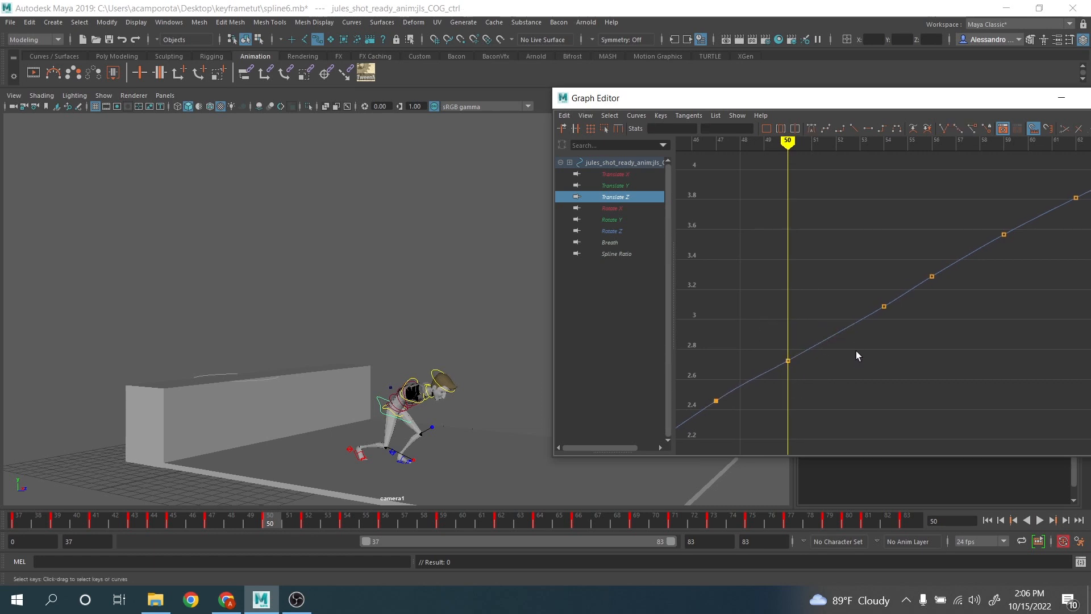
# Delete the Translate Z key at frame 56 and nudge the frame 54 key up slightly
pyautogui.moveTo(281, 527); pyautogui.dragTo(347, 520)
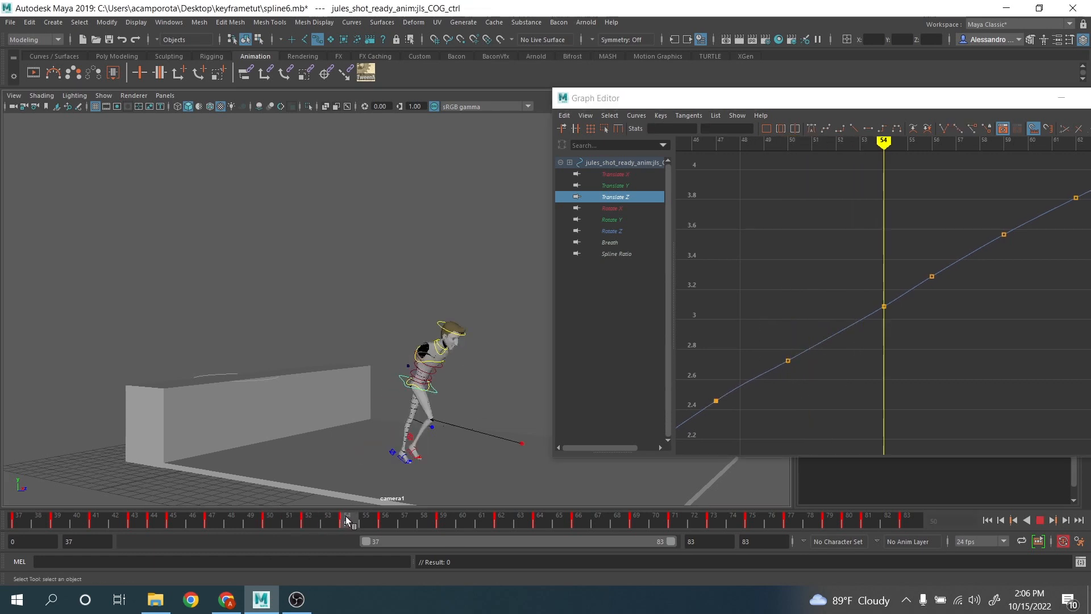
pyautogui.moveTo(867, 290); pyautogui.dragTo(908, 325)
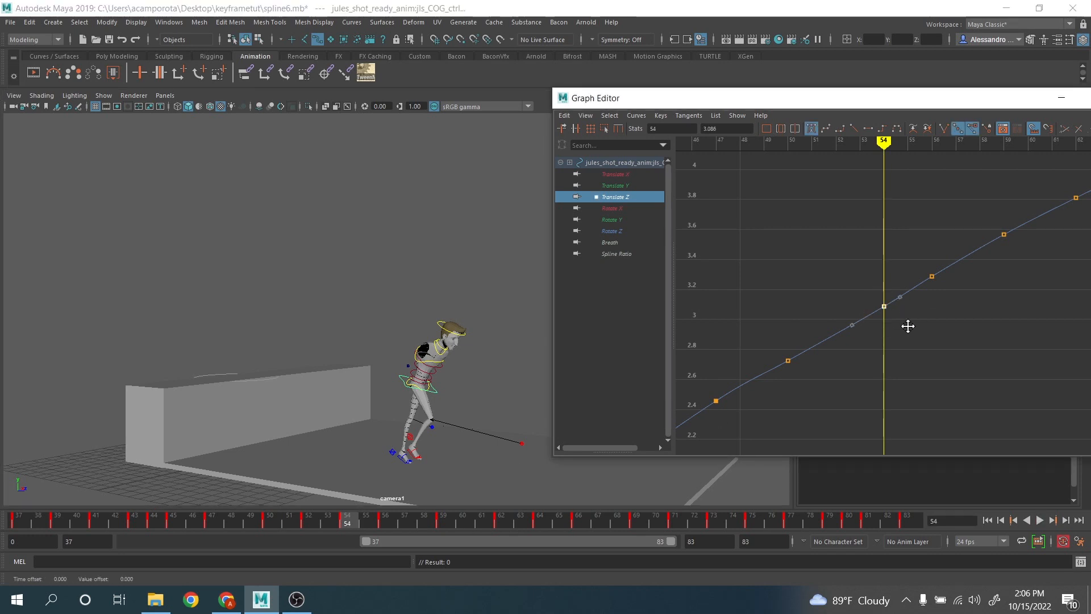
pyautogui.keyDown('alt'); pyautogui.moveTo(907, 325); pyautogui.dragTo(838, 366, button='middle'); pyautogui.keyUp('alt')
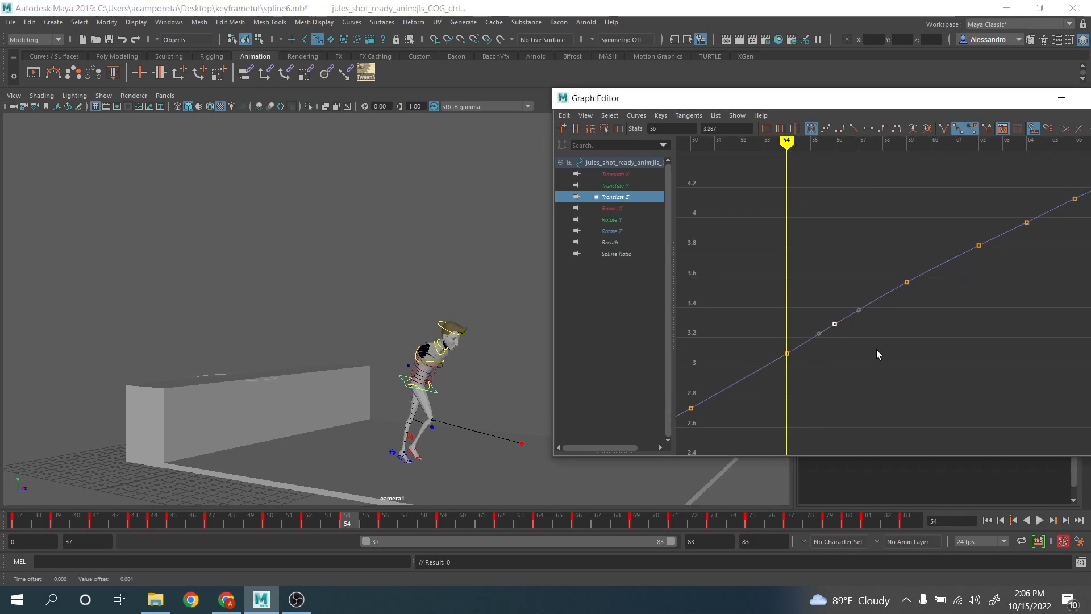
pyautogui.press('Delete')
pyautogui.scroll(-4, 876, 350)
pyautogui.keyDown('alt'); pyautogui.moveTo(915, 288); pyautogui.dragTo(863, 327, button='middle'); pyautogui.keyUp('alt')
pyautogui.scroll(4, 805, 362)
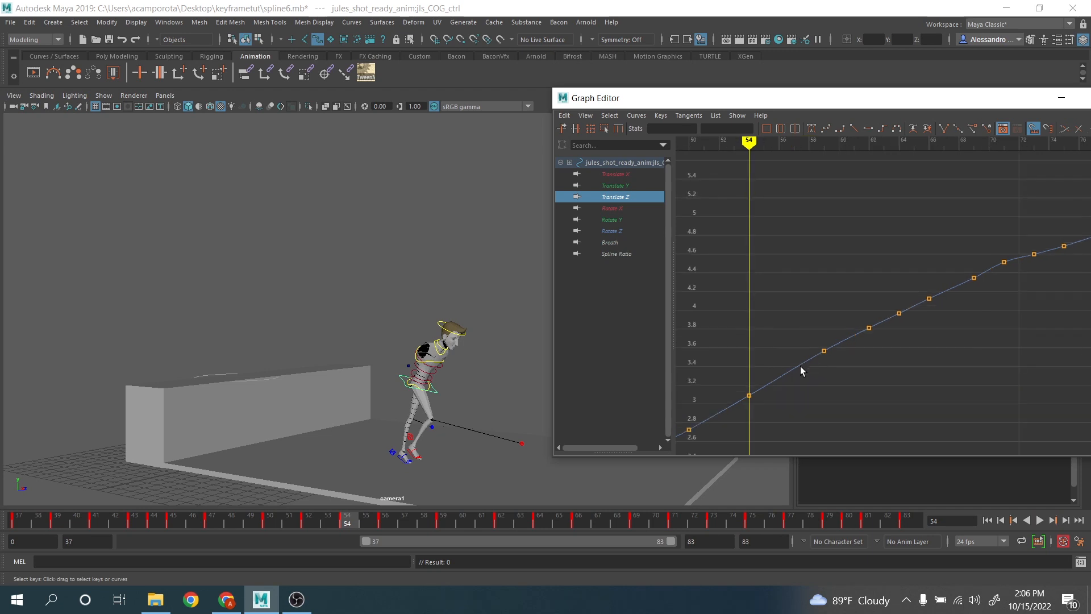
pyautogui.keyDown('alt'); pyautogui.moveTo(800, 366); pyautogui.dragTo(853, 328, button='middle'); pyautogui.keyUp('alt')
pyautogui.moveTo(776, 335); pyautogui.dragTo(830, 378)
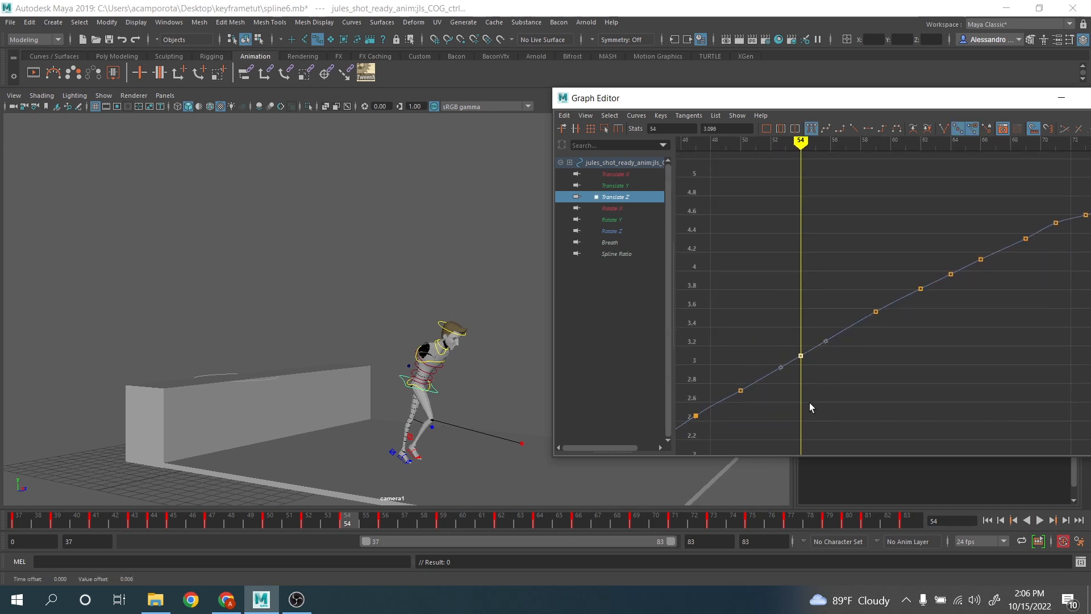
# Lower the Translate Z key at frame 59 slightly to about 3.55
pyautogui.moveTo(364, 520); pyautogui.dragTo(449, 527)
pyautogui.scroll(2, 840, 301)
pyautogui.moveTo(822, 284); pyautogui.dragTo(878, 339)
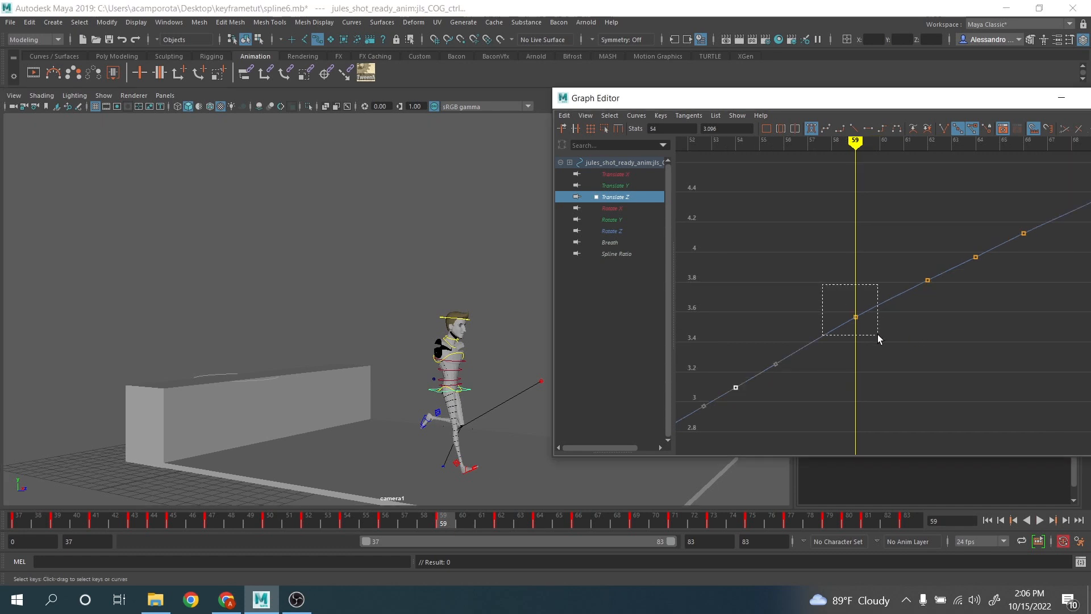
pyautogui.moveTo(872, 339); pyautogui.dragTo(822, 373, button='middle')
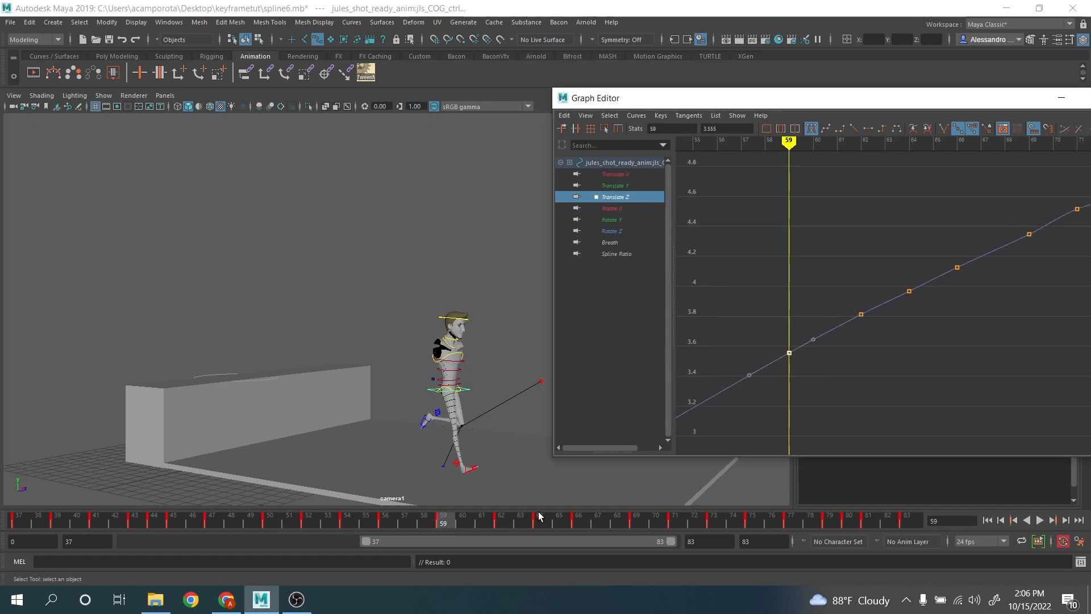
# Delete the Translate Z keys at frames 64 and 69 to smooth the forward motion
pyautogui.moveTo(492, 522); pyautogui.dragTo(540, 526)
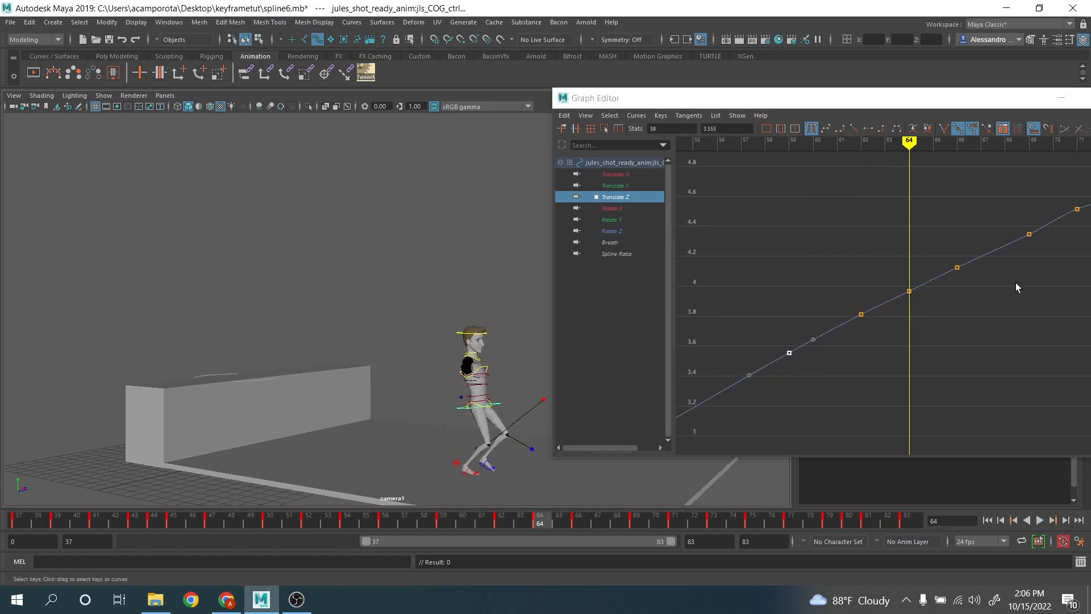
pyautogui.click(930, 319)
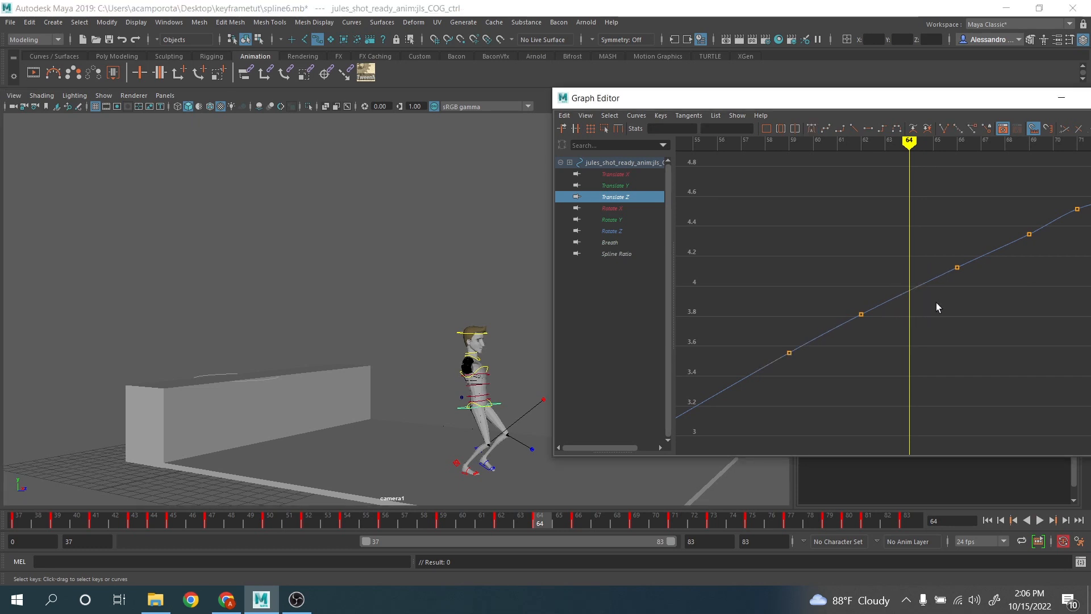
pyautogui.keyDown('alt'); pyautogui.moveTo(937, 305); pyautogui.dragTo(700, 438, button='middle'); pyautogui.keyUp('alt')
pyautogui.moveTo(598, 524); pyautogui.dragTo(635, 521)
pyautogui.moveTo(866, 268); pyautogui.dragTo(917, 322)
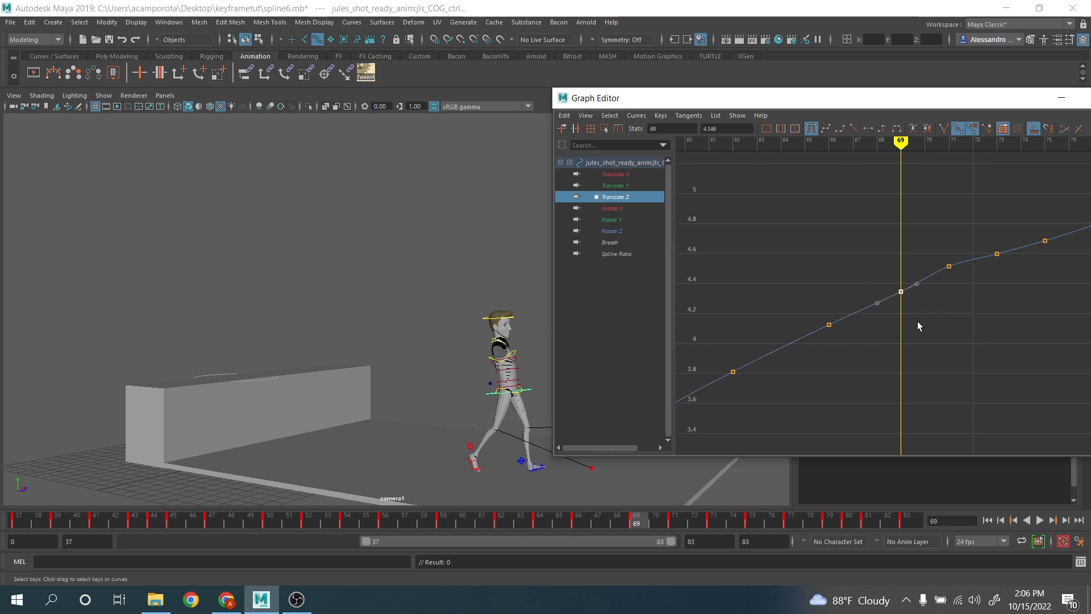
pyautogui.press('Delete')
# Lower the Translate Z key at frame 71 to about 4.47
pyautogui.moveTo(973, 298); pyautogui.dragTo(973, 298)
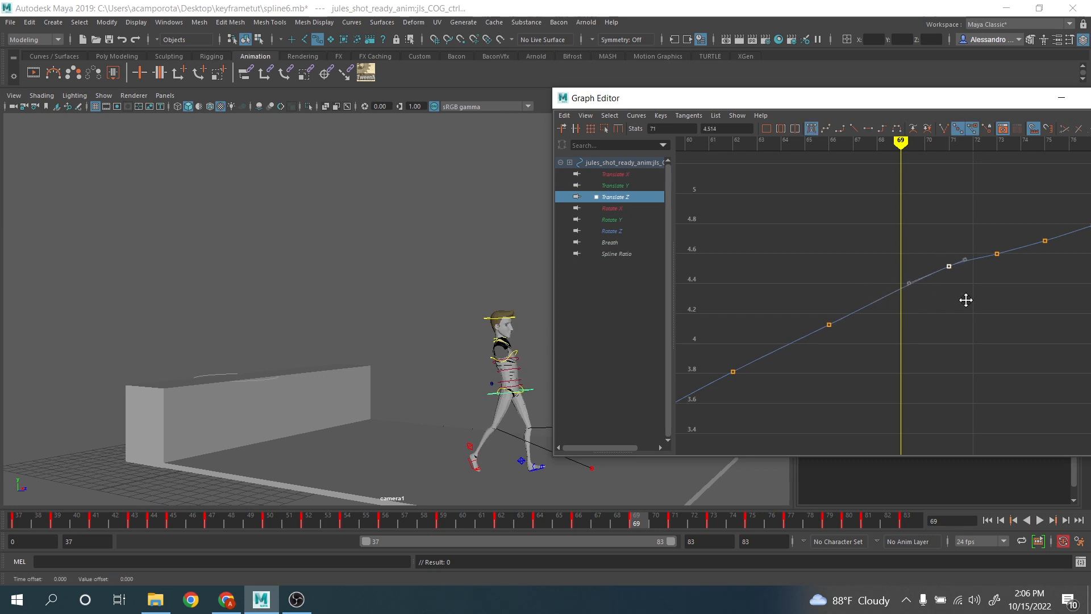
pyautogui.moveTo(966, 300); pyautogui.dragTo(966, 306, button='middle')
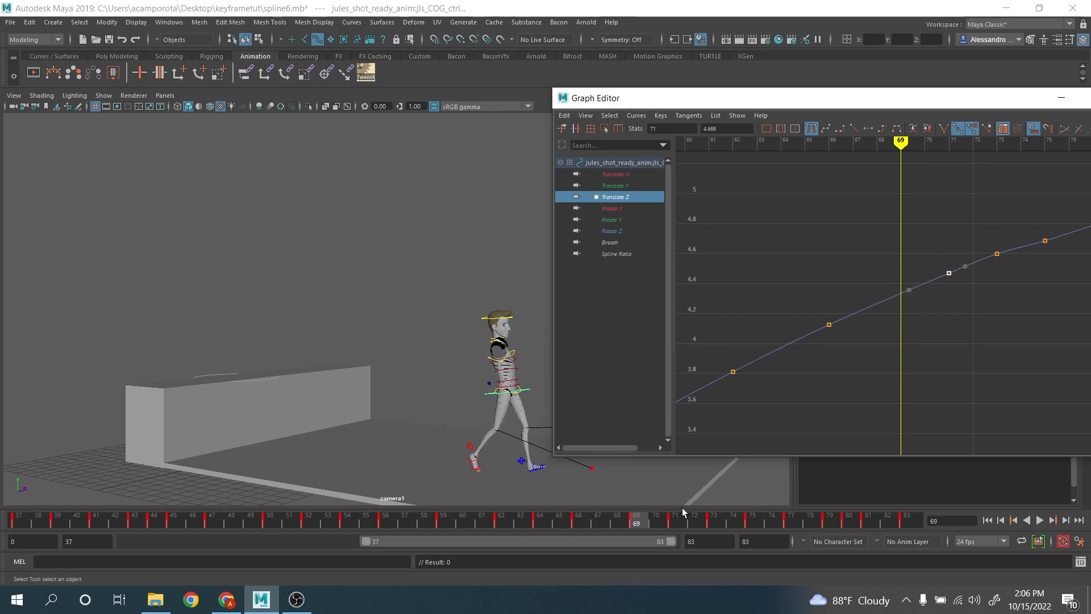
pyautogui.moveTo(692, 527); pyautogui.dragTo(675, 527)
# Delete the Translate Z keys at frames 73 and 77 to smooth the end of the forward motion
pyautogui.press('f')
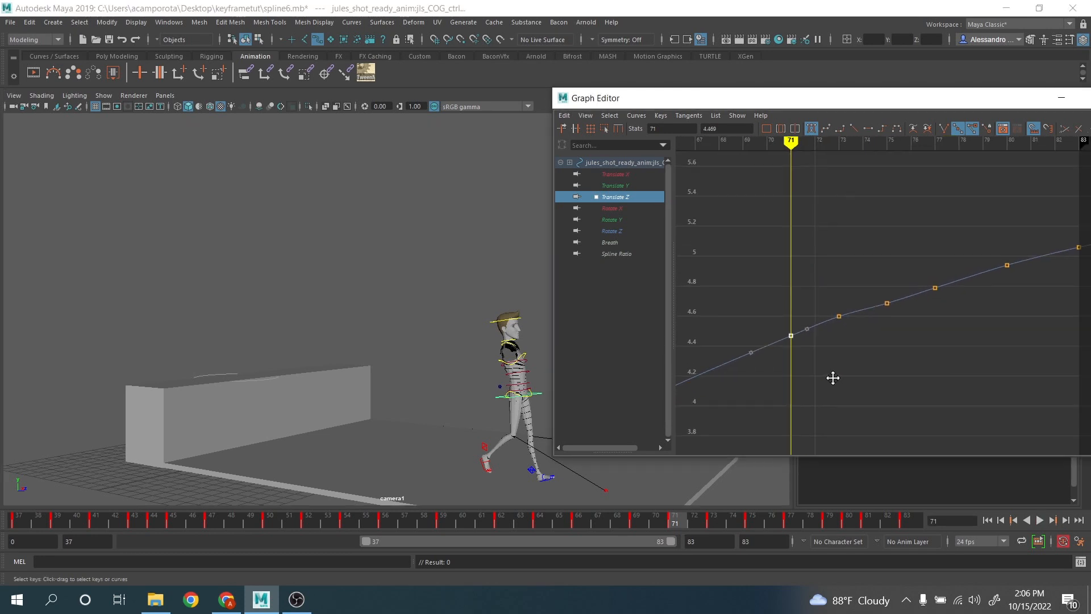
pyautogui.keyDown('alt'); pyautogui.moveTo(833, 378); pyautogui.dragTo(808, 389, button='middle'); pyautogui.keyUp('alt')
pyautogui.moveTo(790, 304); pyautogui.dragTo(872, 337)
pyautogui.press('Delete')
pyautogui.moveTo(871, 343); pyautogui.dragTo(871, 342, button='middle')
pyautogui.press('Delete')
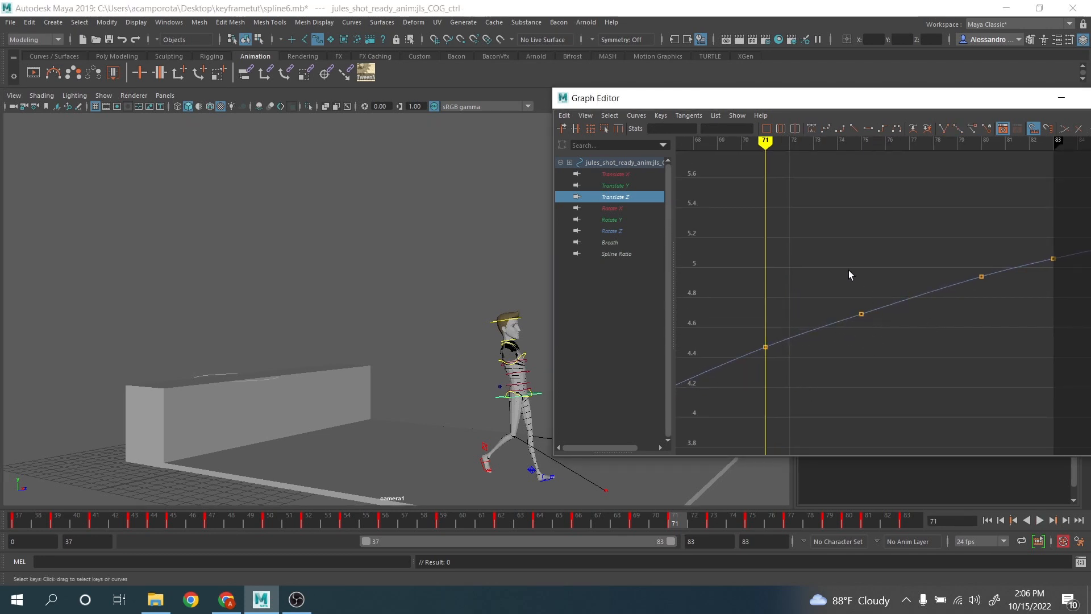
# Play the animation back to review the smoothed forward motion
pyautogui.moveTo(814, 274); pyautogui.dragTo(878, 353)
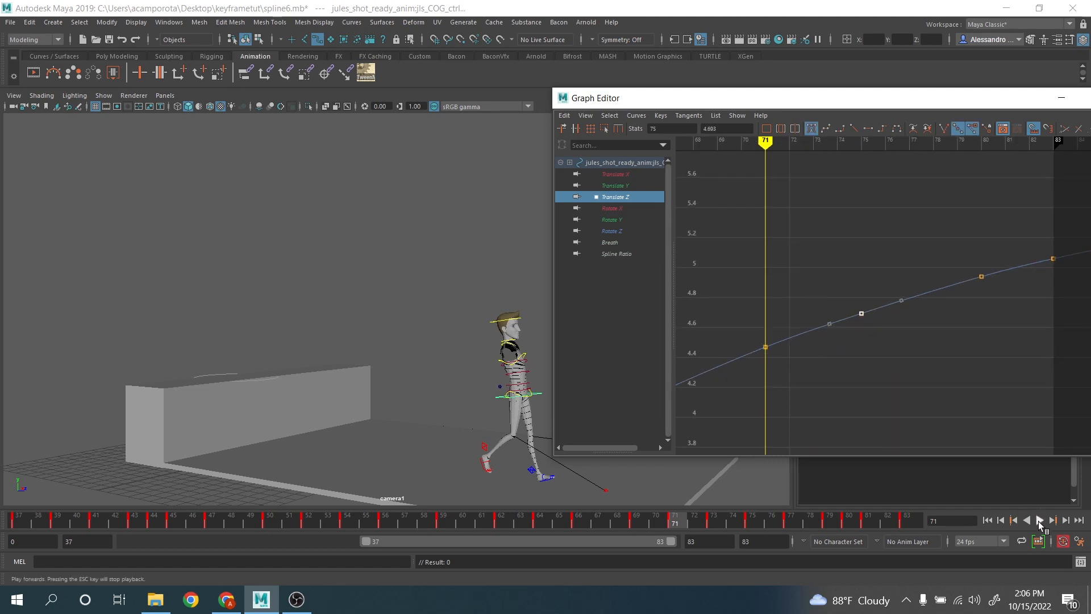
pyautogui.click(1028, 520)
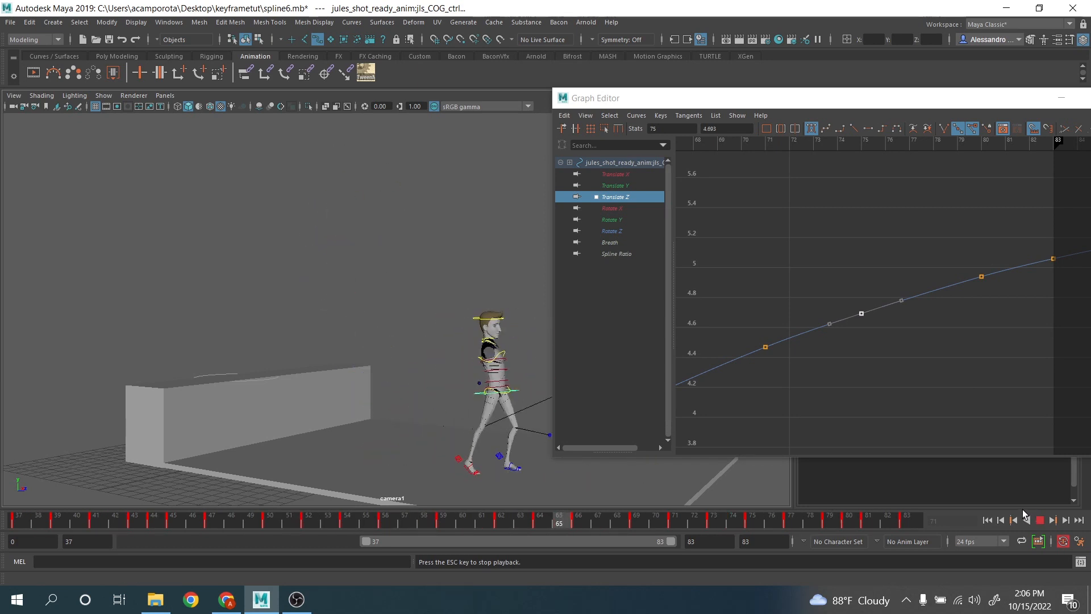
pyautogui.click(1028, 520)
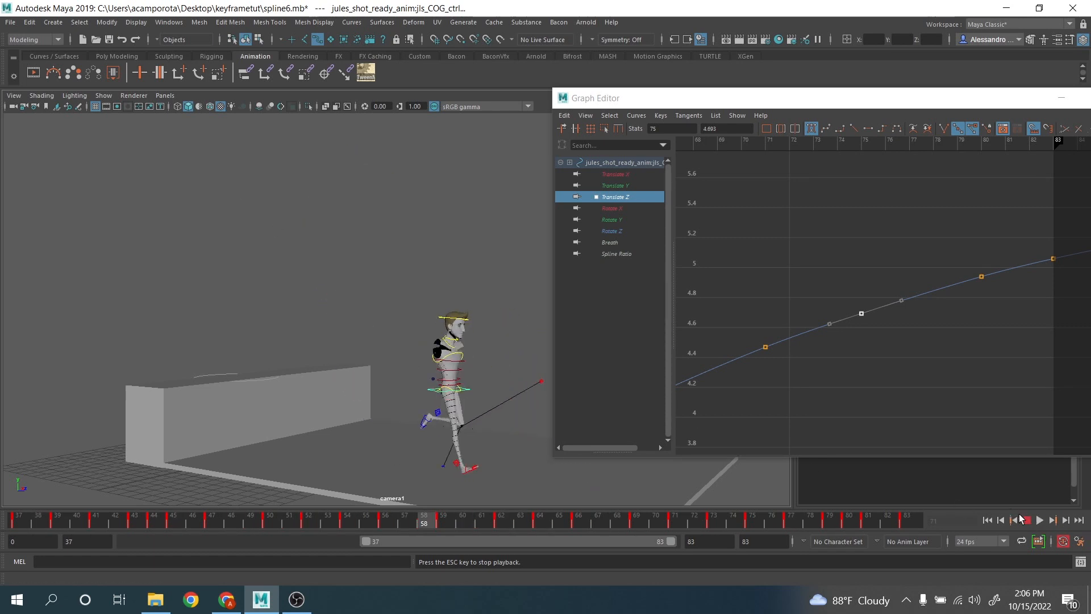
pyautogui.click(1028, 522)
# Show only the COG's Translate X curve around the landing and go to frame 45
pyautogui.click(609, 175)
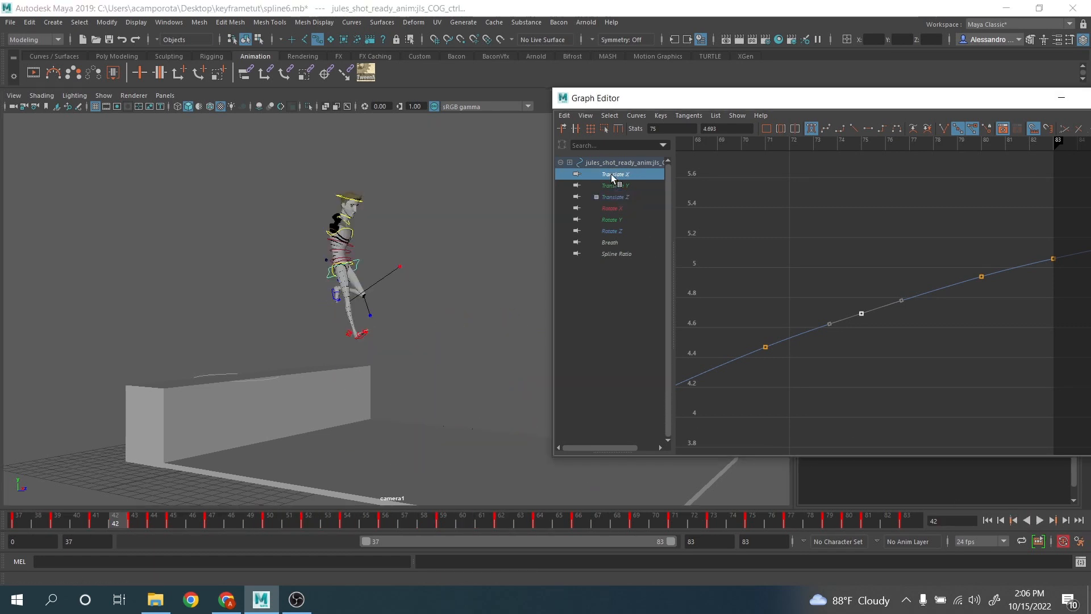
pyautogui.press('f')
pyautogui.scroll(10, 921, 310)
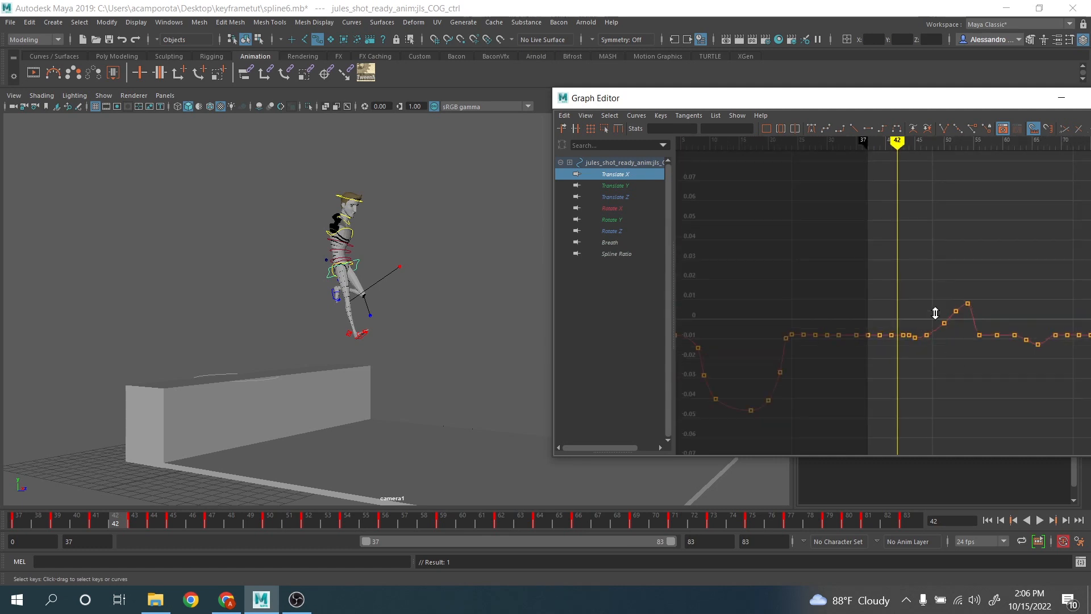
pyautogui.keyDown('alt'); pyautogui.moveTo(908, 309); pyautogui.dragTo(856, 317, button='middle'); pyautogui.keyUp('alt')
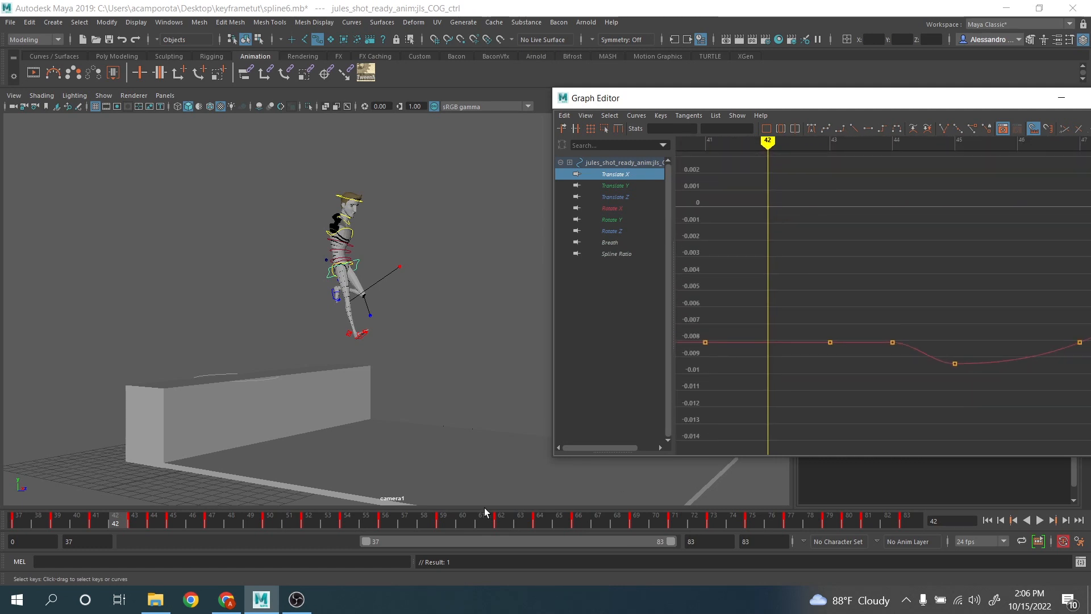
pyautogui.moveTo(133, 517); pyautogui.dragTo(175, 520)
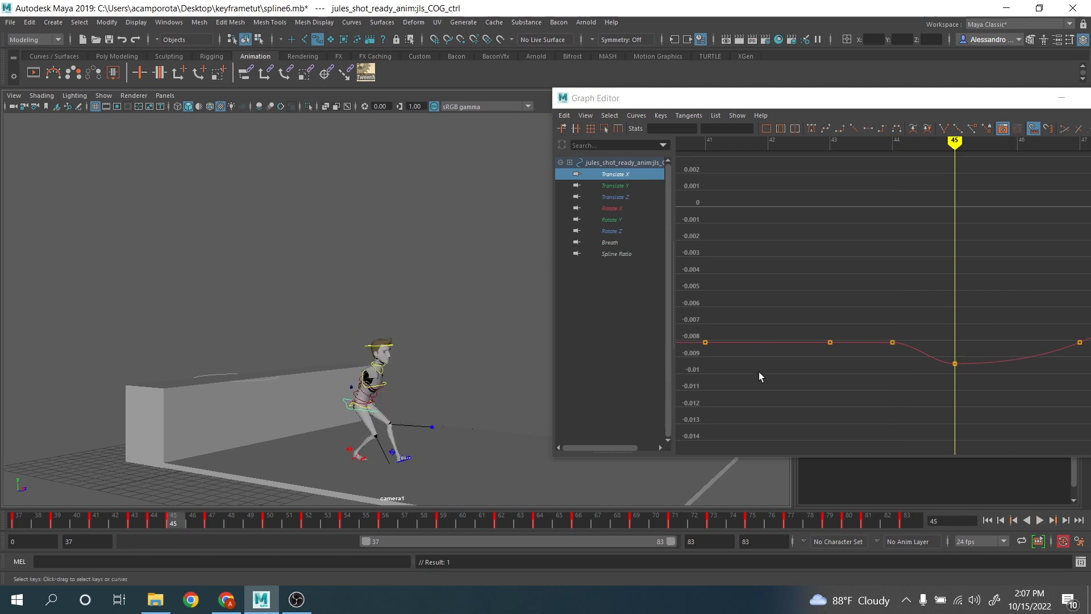
# Switch the viewport from the shot camera to the perspective view and frame the character from the front
pyautogui.click(165, 94)
pyautogui.moveTo(182, 105)
pyautogui.click(296, 107)
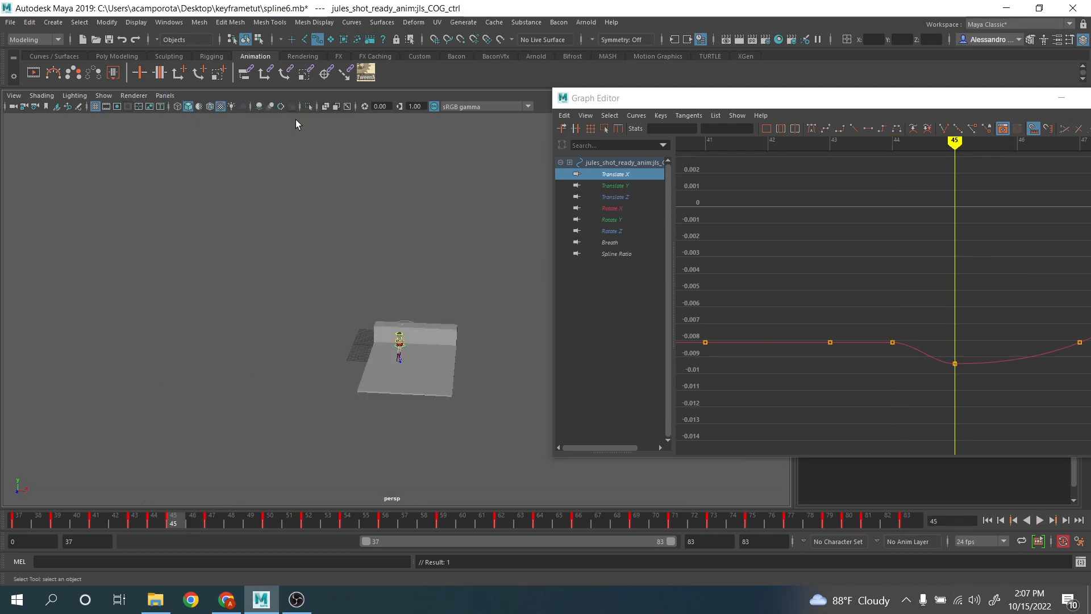
pyautogui.keyDown('alt'); pyautogui.moveTo(375, 287); pyautogui.dragTo(389, 316); pyautogui.keyUp('alt')
pyautogui.keyDown('alt'); pyautogui.moveTo(390, 316); pyautogui.dragTo(385, 250, button='middle'); pyautogui.keyUp('alt')
pyautogui.scroll(8, 385, 250)
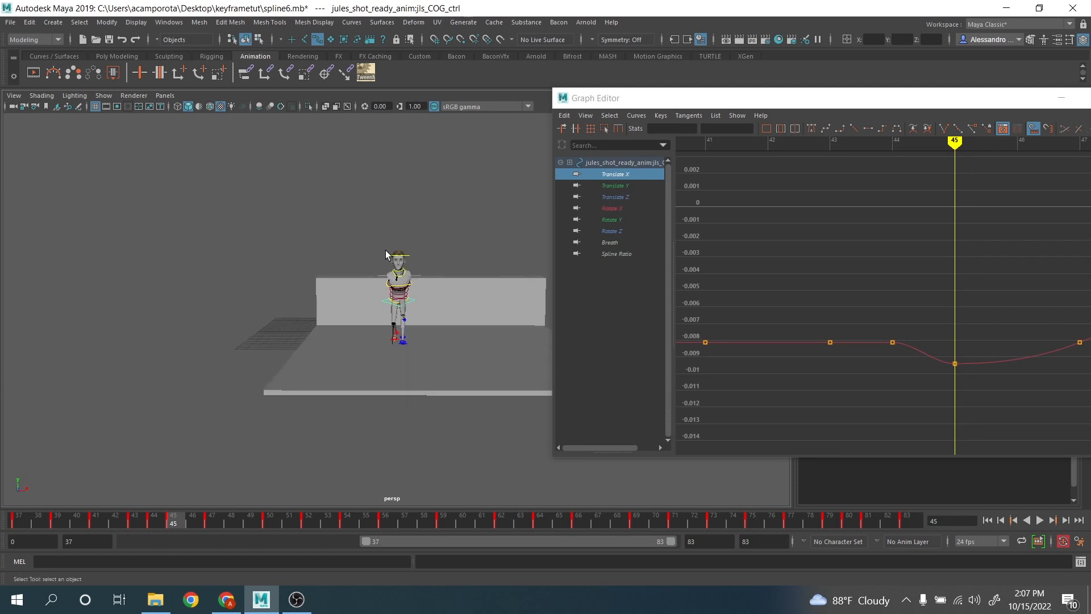
pyautogui.scroll(4, 391, 260)
# Move the Translate X key at frame 45 to frame 46 and raise it to about -0.0035
pyautogui.moveTo(915, 346); pyautogui.dragTo(1012, 400)
pyautogui.moveTo(950, 393); pyautogui.dragTo(1010, 381, button='middle')
pyautogui.click(193, 519)
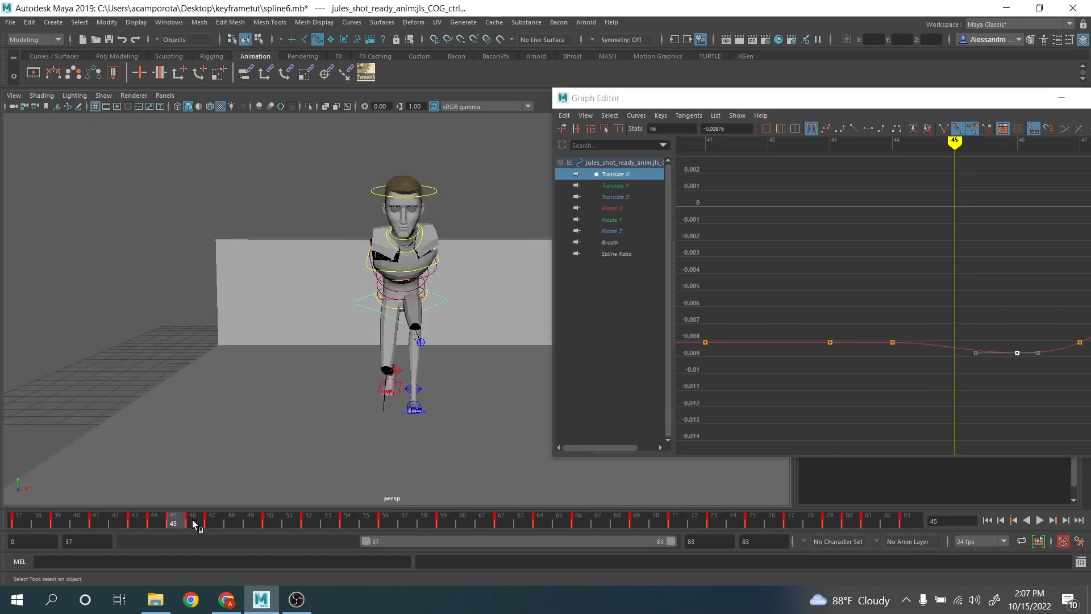
pyautogui.moveTo(1029, 368); pyautogui.dragTo(1045, 305, button='middle')
pyautogui.scroll(-3, 1044, 306)
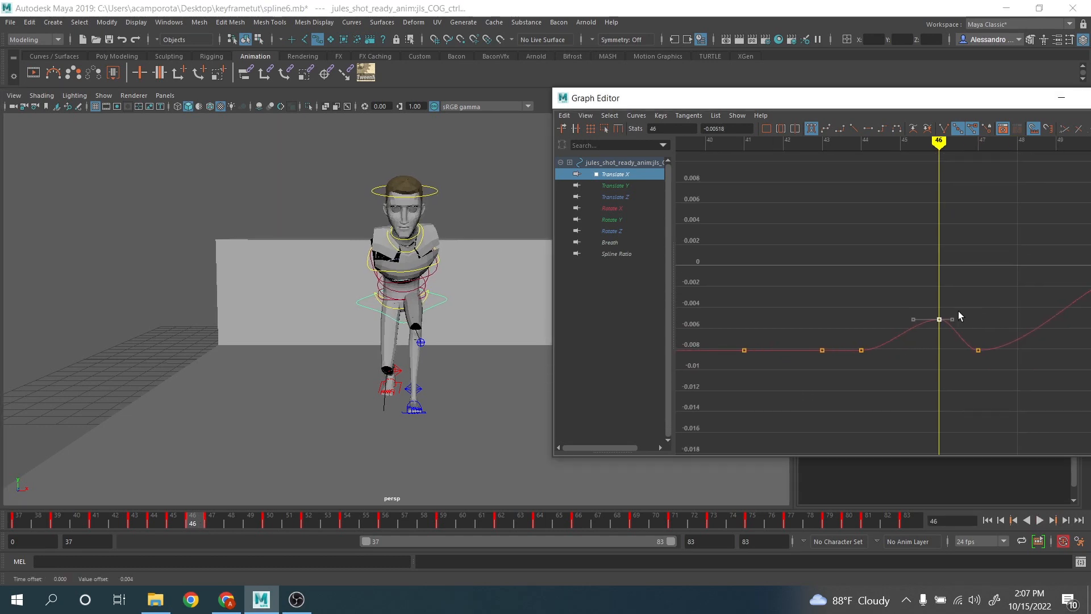
pyautogui.scroll(-3, 943, 326)
pyautogui.moveTo(942, 331); pyautogui.dragTo(808, 371, button='middle')
pyautogui.scroll(5, 956, 326)
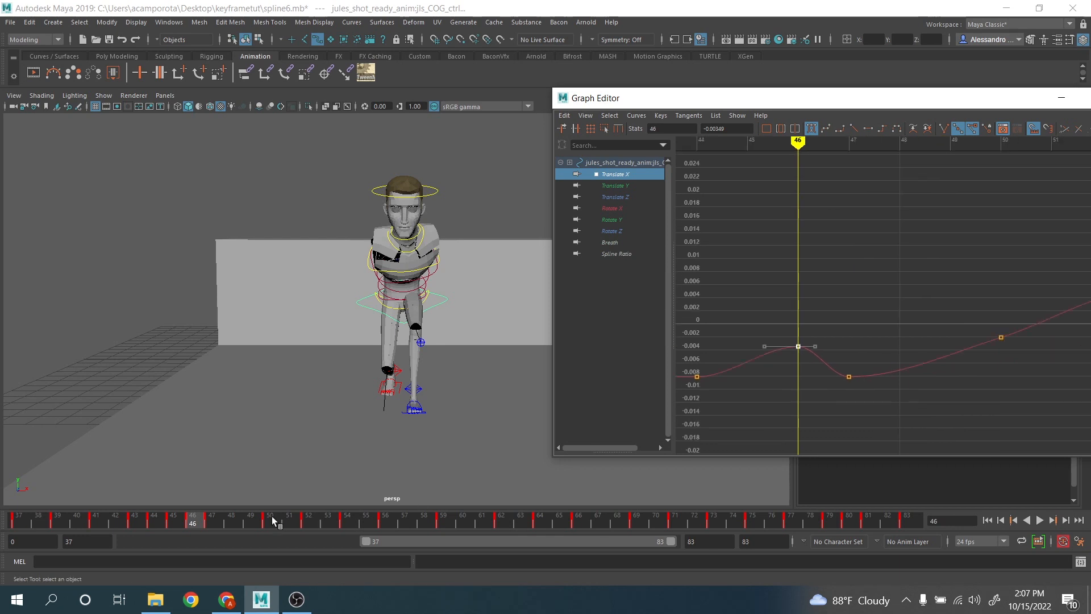
# Delete the Translate X key at frame 47 to remove the dip after the landing
pyautogui.click(213, 519)
pyautogui.moveTo(213, 520)
pyautogui.mouseDown()
pyautogui.moveTo(256, 521)
pyautogui.moveTo(167, 516)
pyautogui.moveTo(208, 521)
pyautogui.mouseUp()
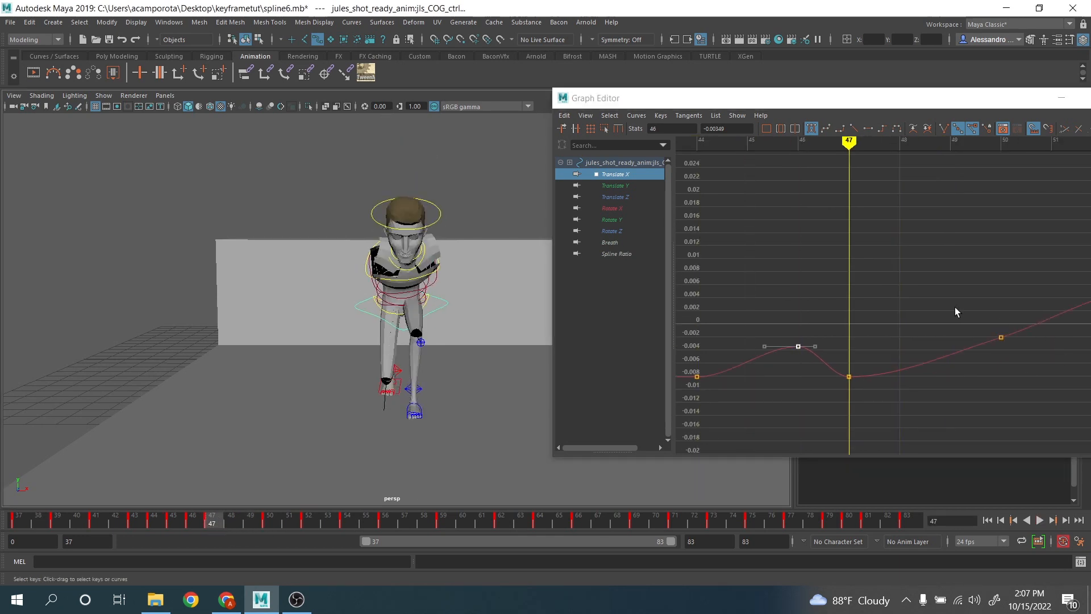
pyautogui.moveTo(840, 273); pyautogui.dragTo(921, 425)
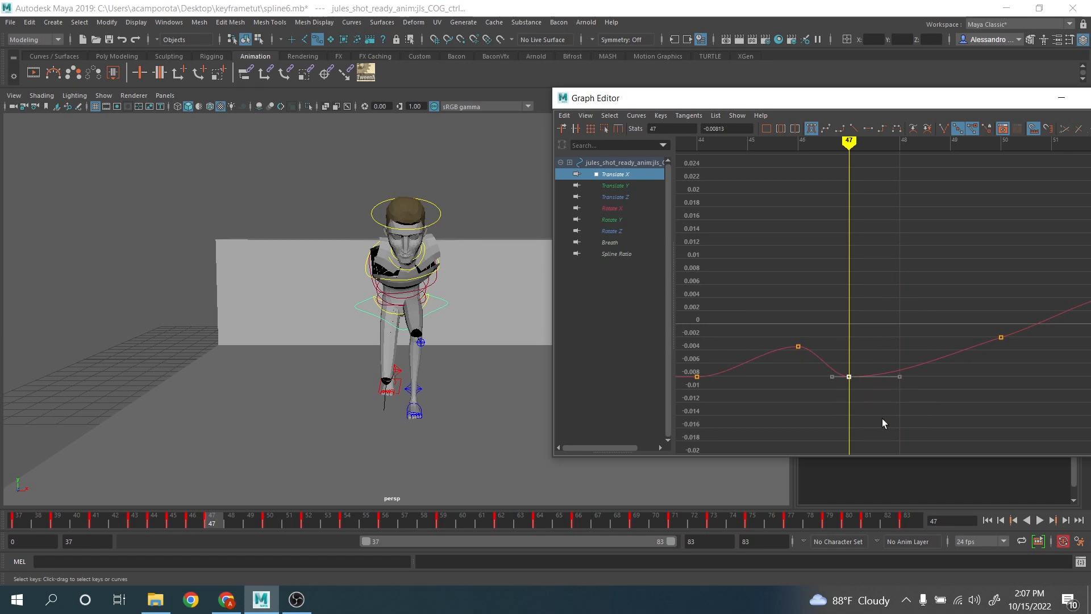
pyautogui.press('Delete')
# Raise the Translate X key at frame 50 slightly to about -0.0012
pyautogui.scroll(-4, 923, 312)
pyautogui.keyDown('alt'); pyautogui.moveTo(938, 279); pyautogui.dragTo(892, 301, button='middle'); pyautogui.keyUp('alt')
pyautogui.moveTo(892, 301); pyautogui.dragTo(918, 365)
pyautogui.press('w')
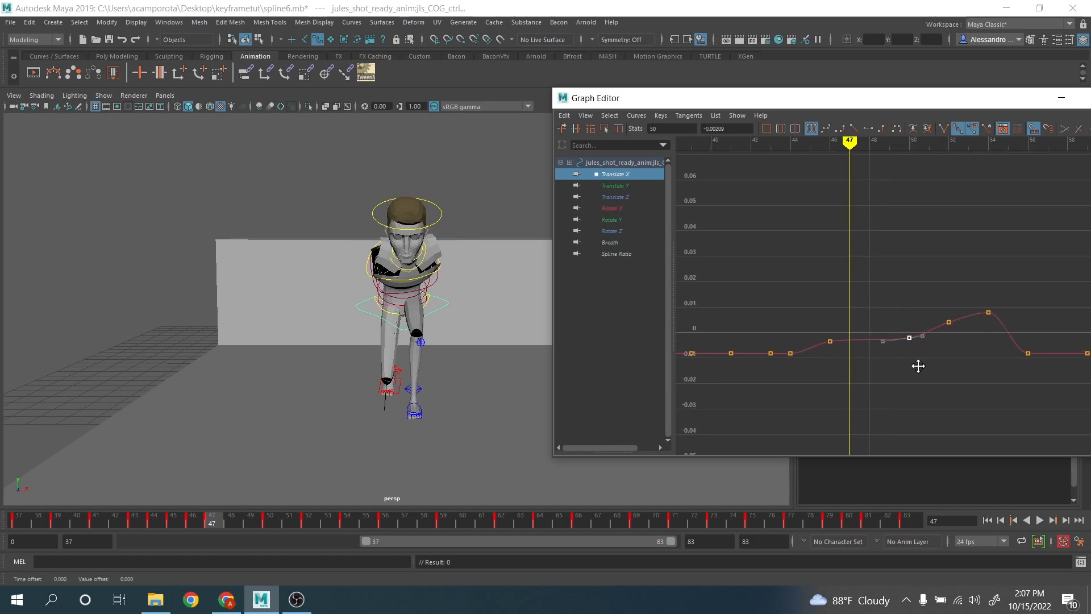
# Raise the Translate X keys at frame 56 to about 0.003 and frame 59 to about -0.007
pyautogui.moveTo(220, 520); pyautogui.dragTo(391, 533)
pyautogui.keyDown('alt'); pyautogui.moveTo(922, 368); pyautogui.dragTo(752, 353, button='middle'); pyautogui.keyUp('alt')
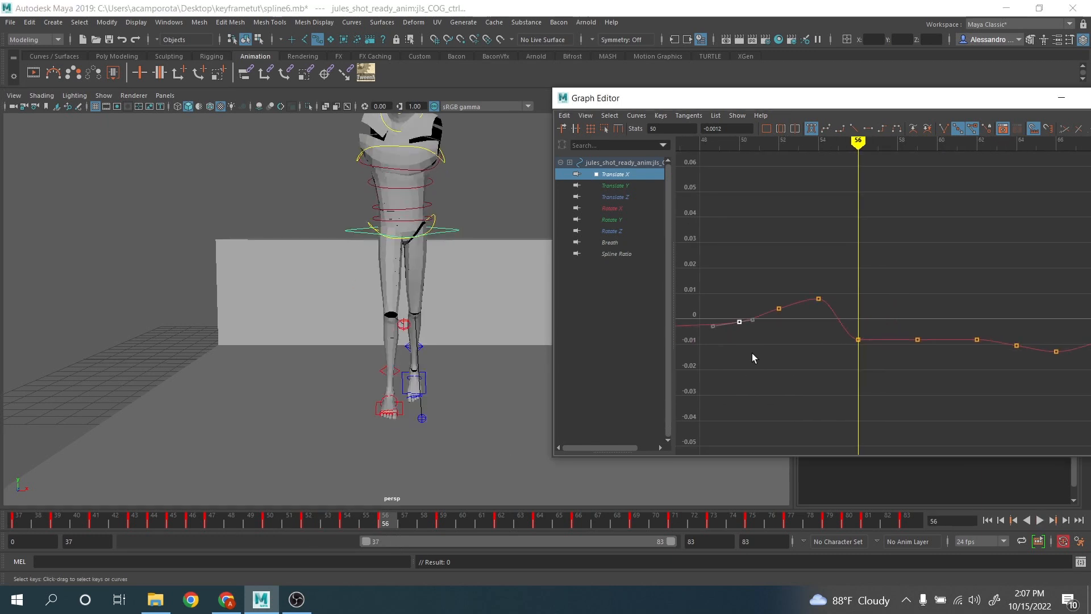
pyautogui.scroll(4, 871, 326)
pyautogui.moveTo(811, 386); pyautogui.dragTo(818, 355, button='middle')
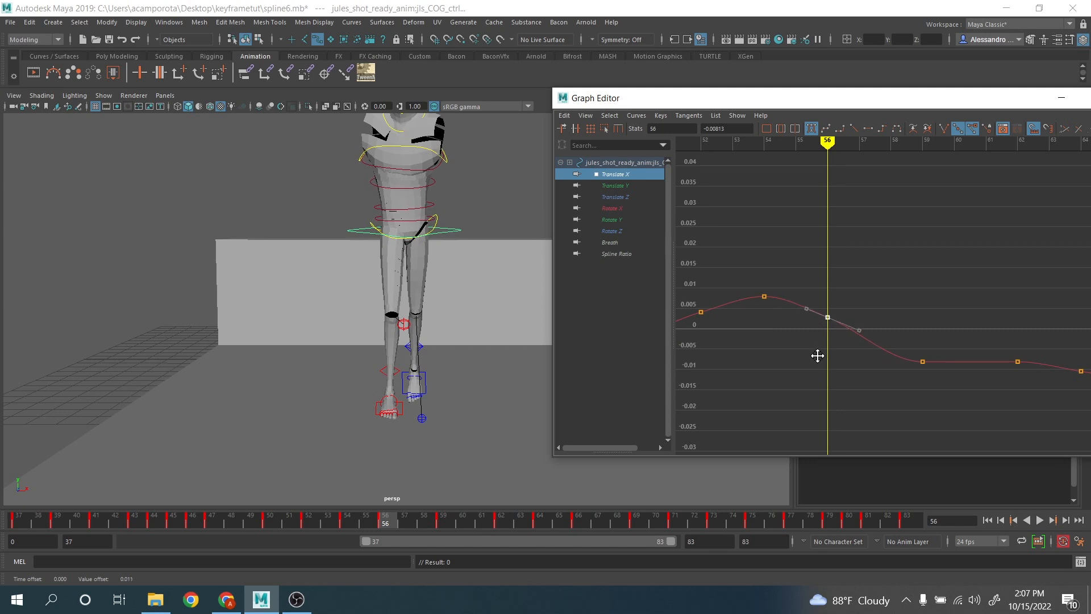
pyautogui.moveTo(400, 523); pyautogui.dragTo(440, 524)
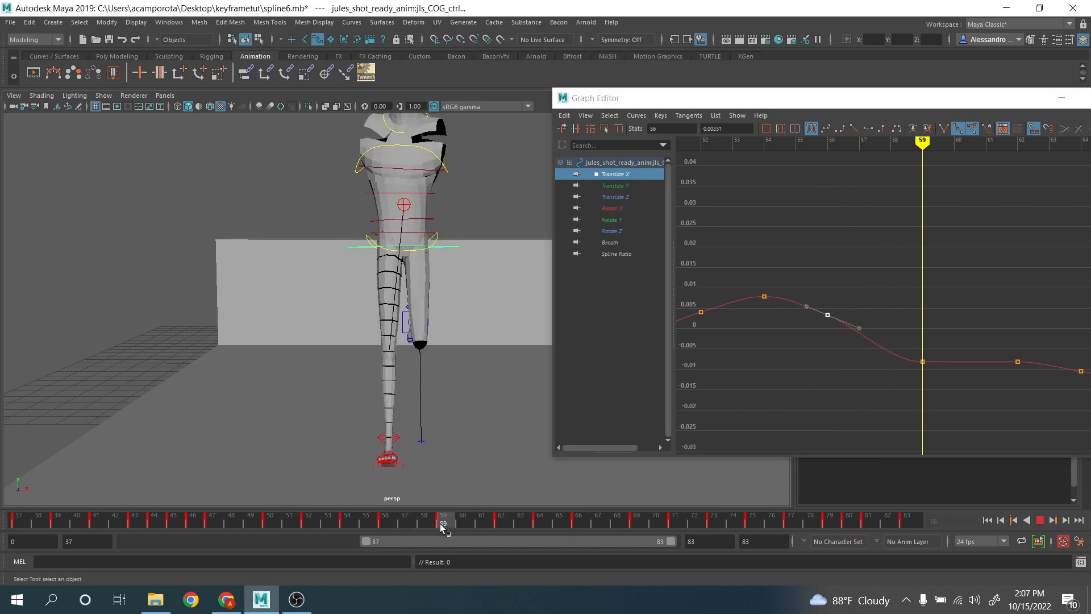
pyautogui.moveTo(907, 330); pyautogui.dragTo(943, 390)
pyautogui.press('a')
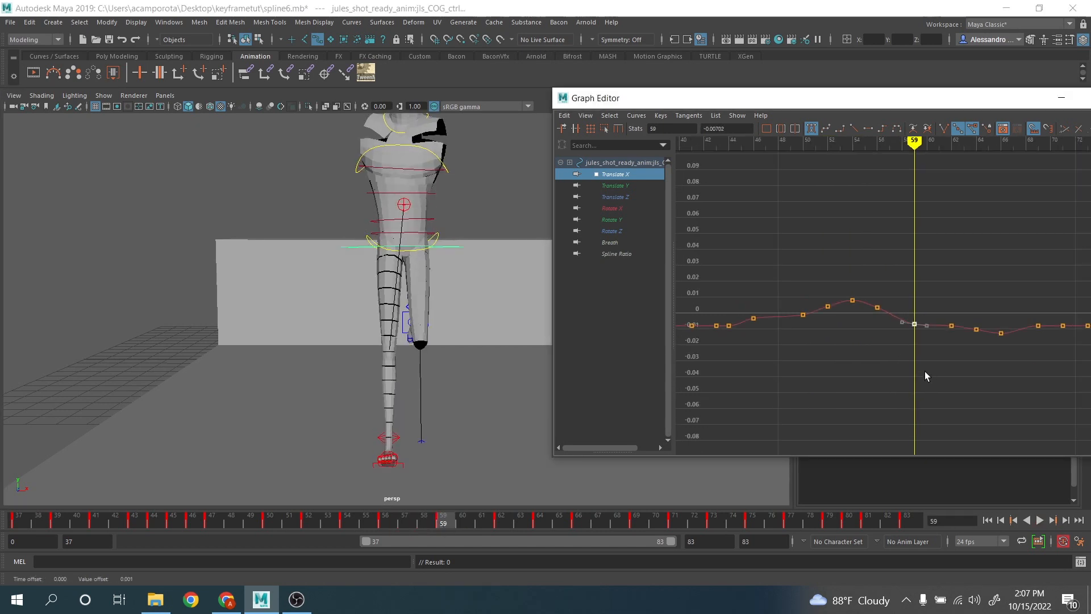
# Adjust the Translate X keys at frames 62 and 66 to about -0.0105 and -0.0113, and delete the key at frame 64
pyautogui.moveTo(464, 516); pyautogui.dragTo(501, 521)
pyautogui.scroll(3, 890, 345)
pyautogui.moveTo(913, 368); pyautogui.dragTo(906, 397, button='middle')
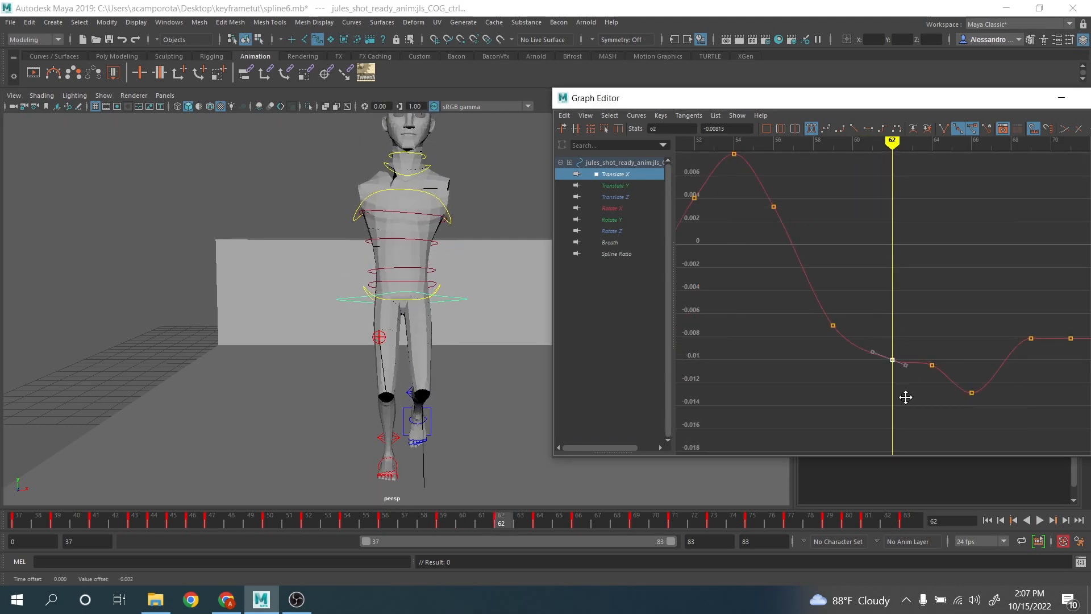
pyautogui.moveTo(1000, 432); pyautogui.dragTo(988, 407, button='middle')
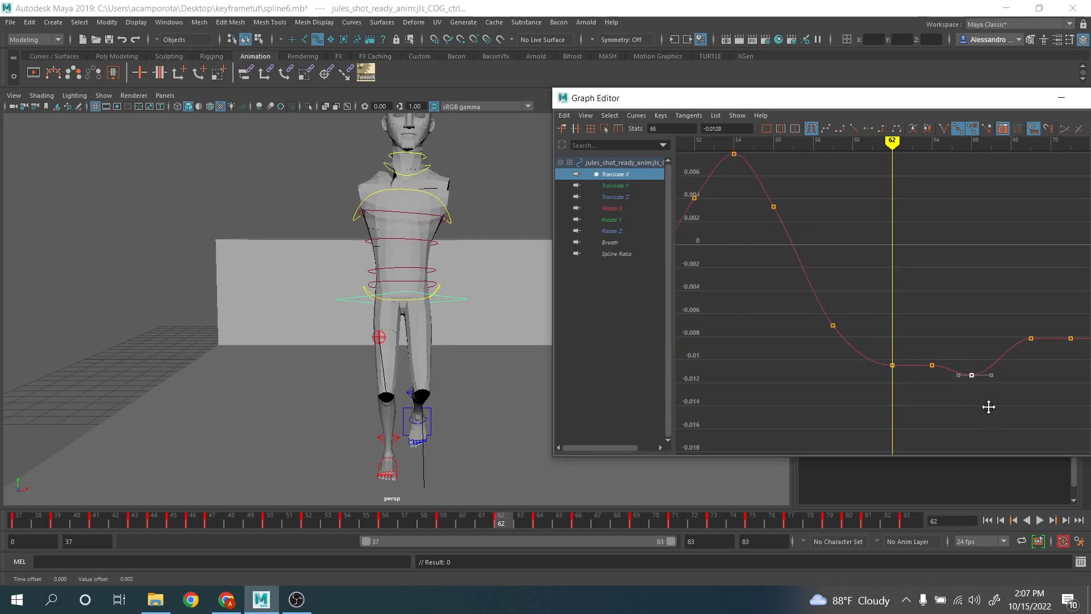
pyautogui.press('Delete')
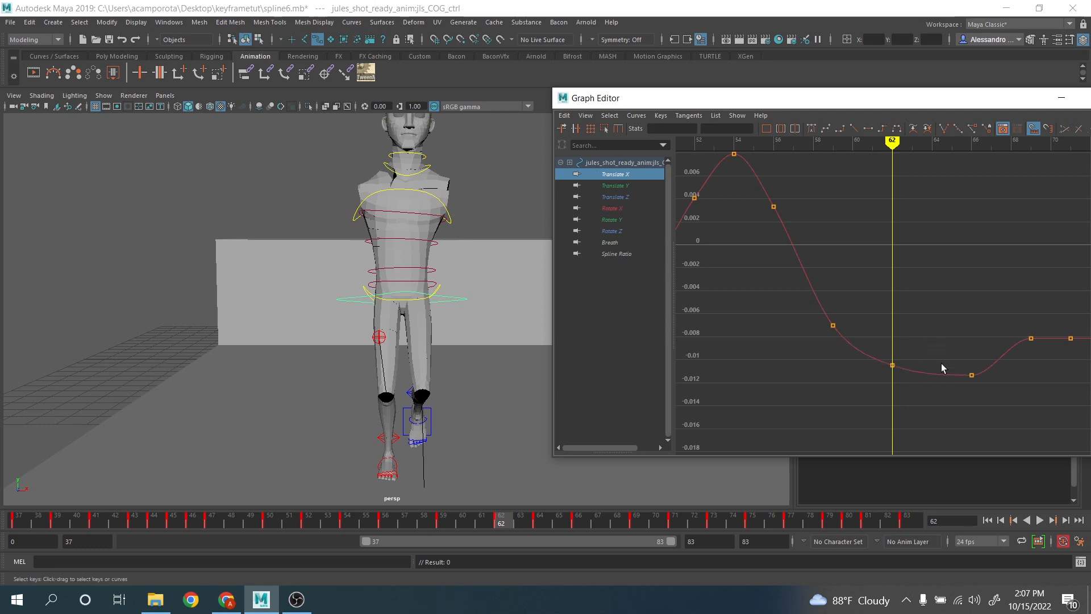
# Move the Translate X key at frame 66 to frame 64 at about -0.011, and lower the frame 69 key to about -0.0094
pyautogui.keyDown('alt'); pyautogui.moveTo(987, 315); pyautogui.dragTo(865, 281, button='middle'); pyautogui.keyUp('alt')
pyautogui.click(534, 522)
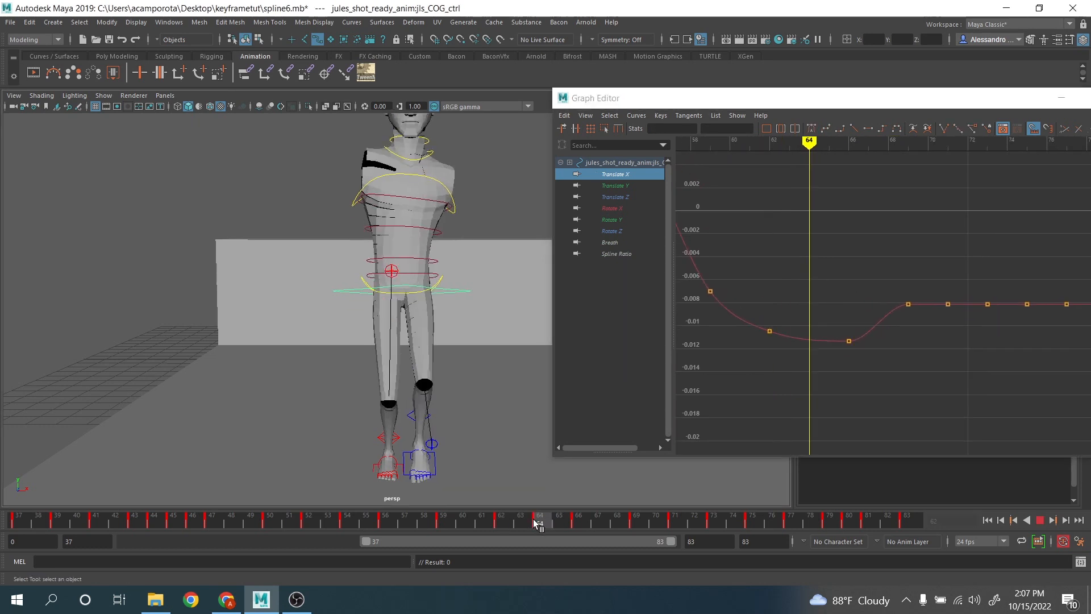
pyautogui.moveTo(556, 522); pyautogui.dragTo(533, 527)
pyautogui.moveTo(827, 319); pyautogui.dragTo(866, 377)
pyautogui.moveTo(866, 377); pyautogui.dragTo(848, 374, button='middle')
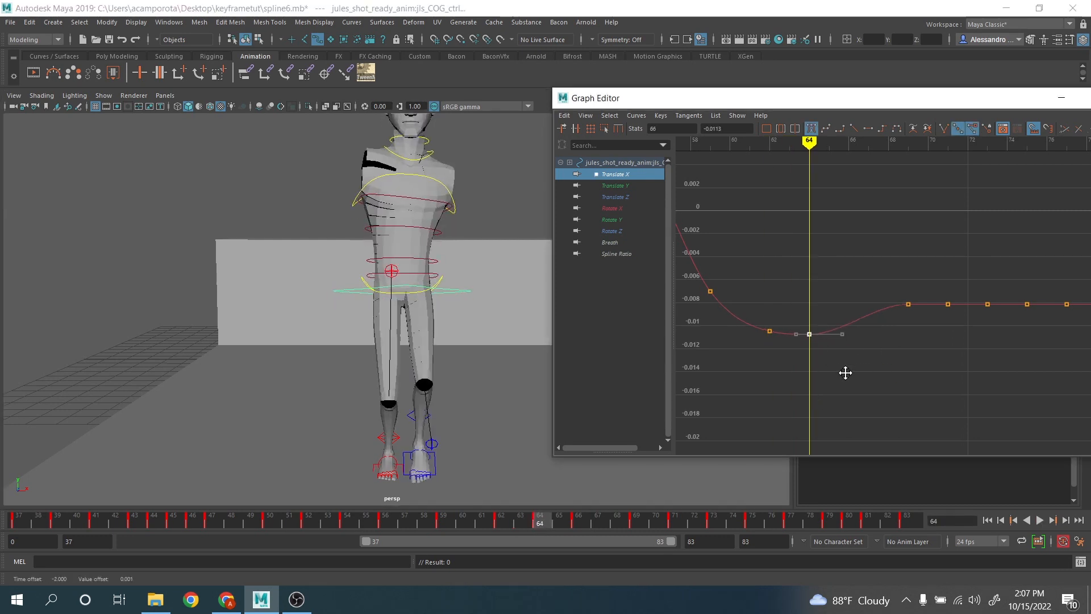
pyautogui.moveTo(523, 518); pyautogui.dragTo(636, 522)
pyautogui.moveTo(876, 290); pyautogui.dragTo(919, 330)
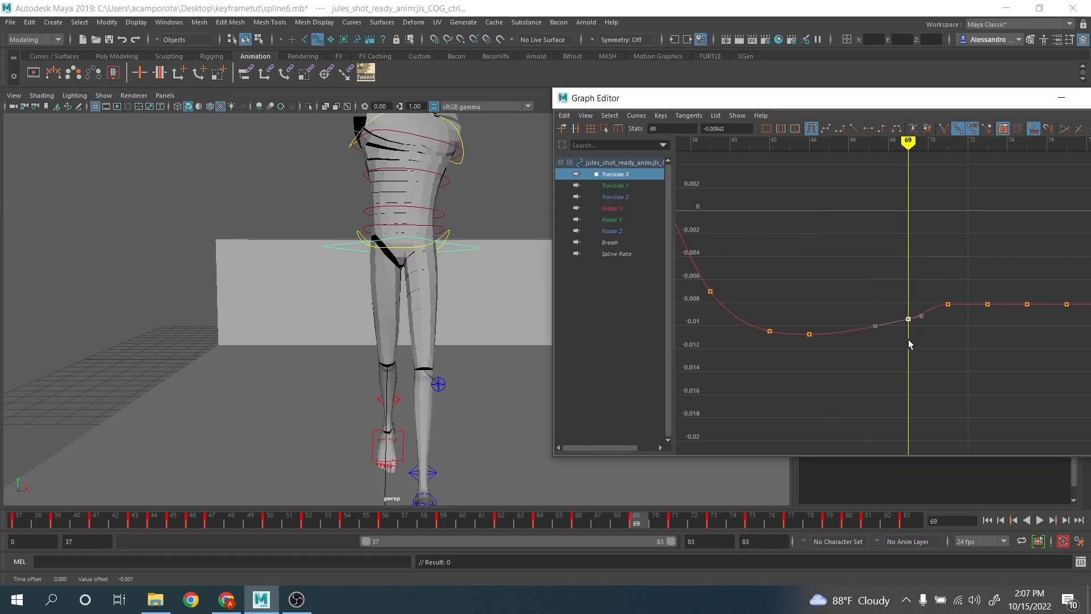
# Raise the Translate X key at frame 73 to about -0.0043 and delete the key at frame 71
pyautogui.moveTo(658, 525); pyautogui.dragTo(711, 531)
pyautogui.keyDown('alt'); pyautogui.moveTo(888, 363); pyautogui.dragTo(835, 312, button='middle'); pyautogui.keyUp('alt')
pyautogui.scroll(-3, 841, 310)
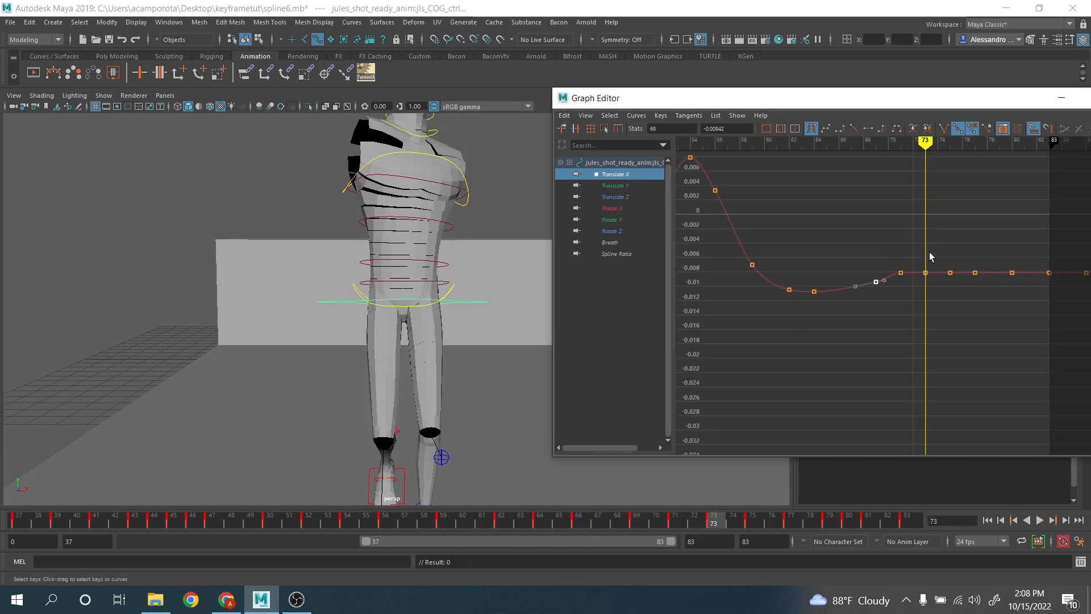
pyautogui.moveTo(943, 301); pyautogui.dragTo(940, 272, button='middle')
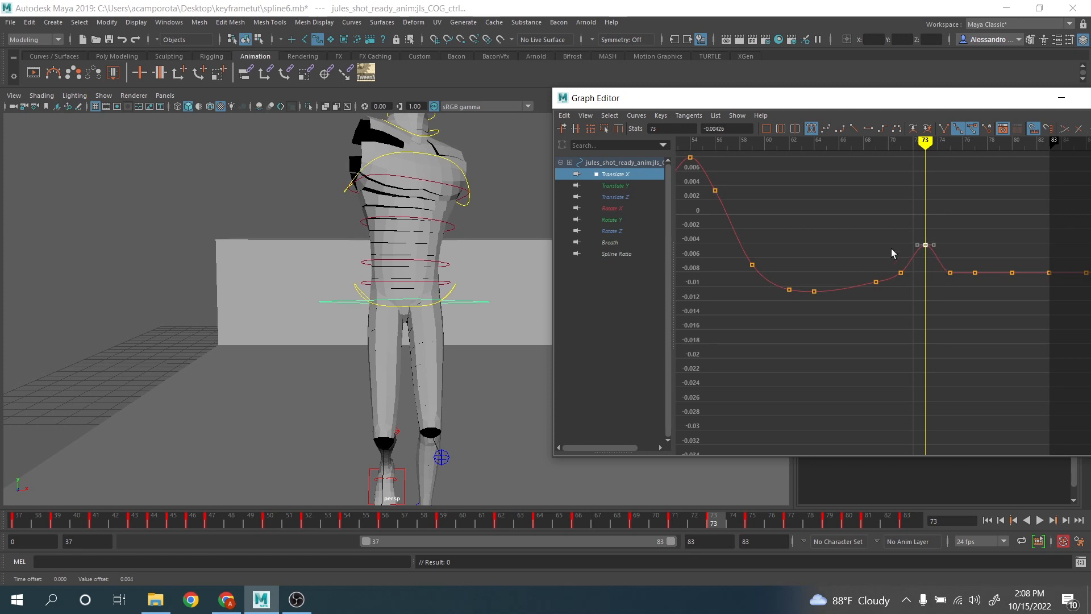
pyautogui.press('Delete')
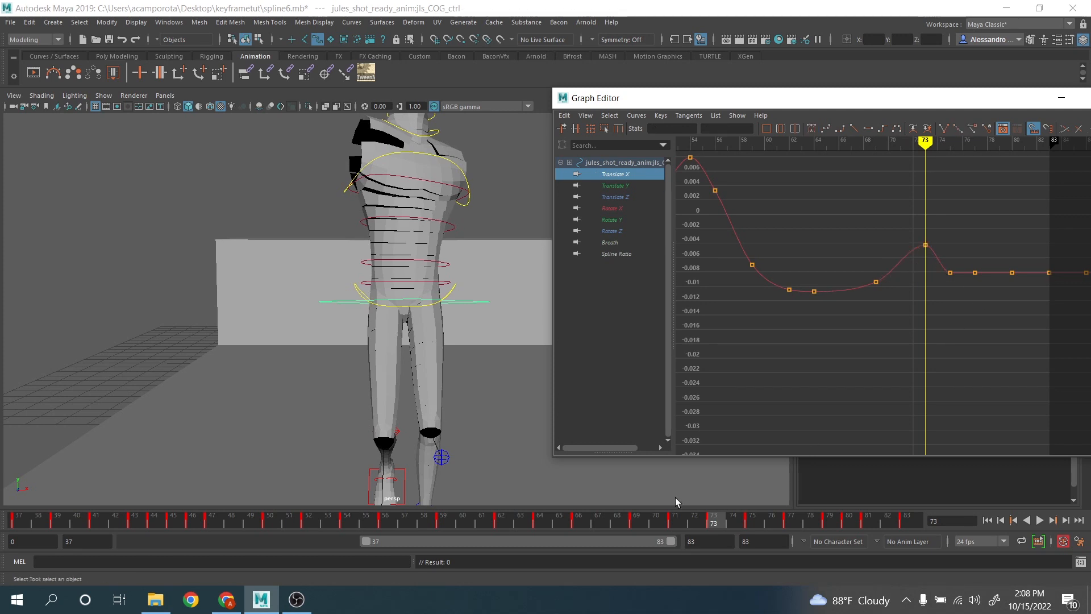
# Raise the Translate X key at frame 77 to about -0.002 and delete the key at frame 75
pyautogui.moveTo(720, 527); pyautogui.dragTo(787, 534)
pyautogui.click(975, 273)
pyautogui.moveTo(983, 317); pyautogui.dragTo(986, 275, button='middle')
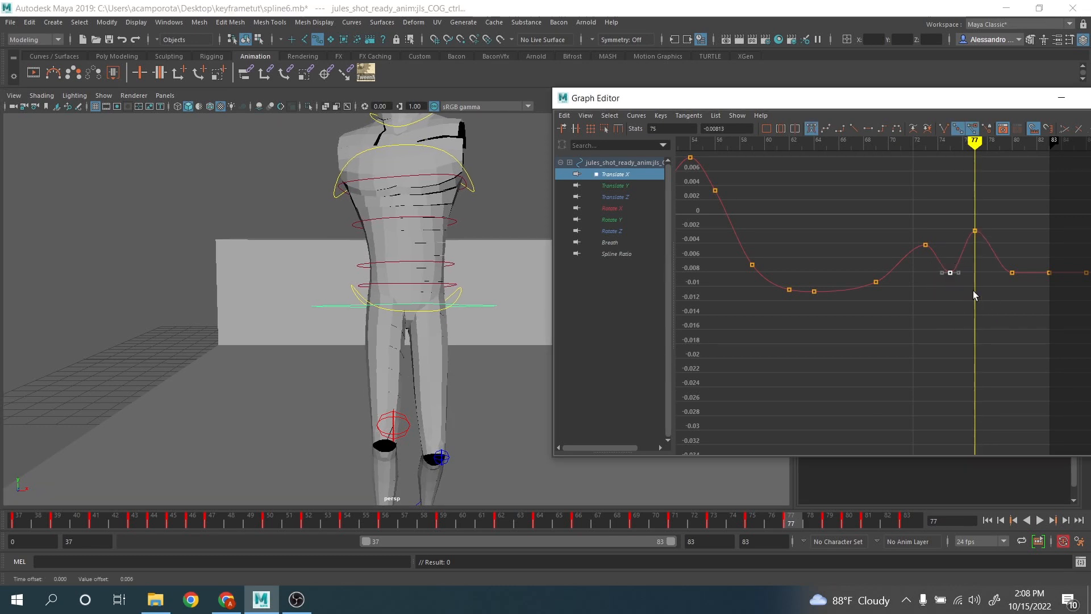
pyautogui.press('Delete')
# Delete the Translate X key at frame 80 and raise the frame 83 key to about -0.0055
pyautogui.press('Delete')
pyautogui.moveTo(1006, 257); pyautogui.dragTo(1061, 296)
pyautogui.press('a')
pyautogui.press('f')
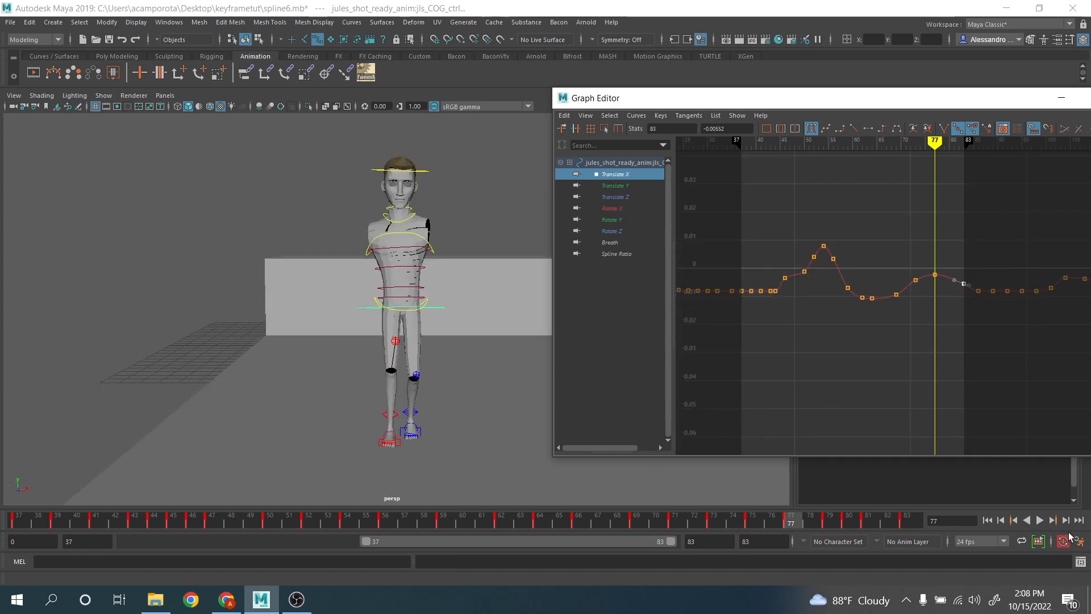
# Play the animation back from the front to review the side-to-side weight shift
pyautogui.click(1039, 520)
pyautogui.keyDown('alt'); pyautogui.moveTo(351, 404); pyautogui.dragTo(359, 406); pyautogui.keyUp('alt')
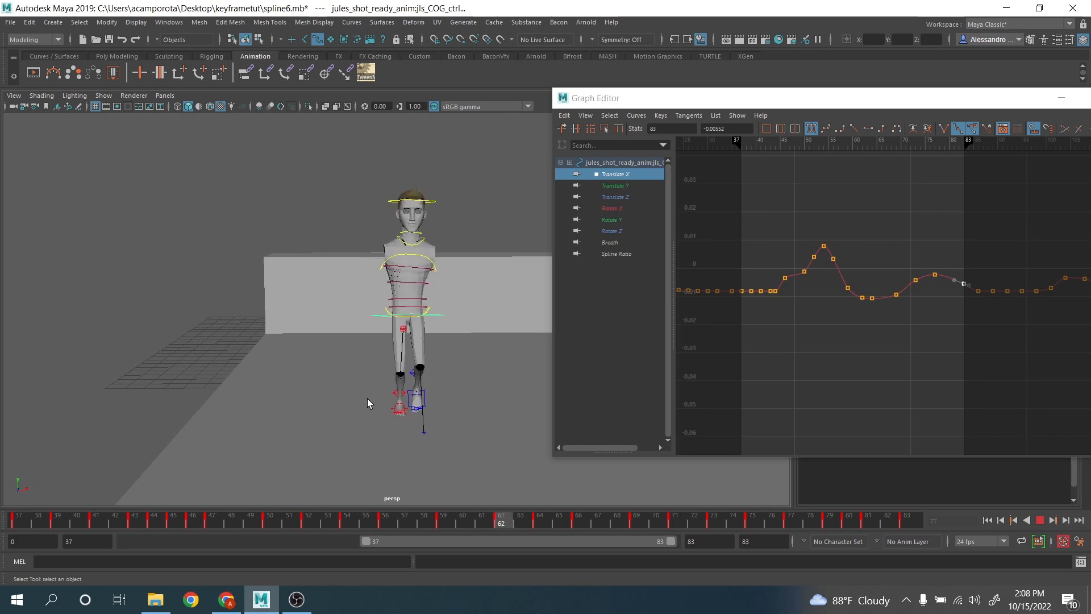
# Stop the playback and save the scene under its current file name
pyautogui.click(1039, 520)
pyautogui.keyDown('alt'); pyautogui.moveTo(274, 382); pyautogui.dragTo(76, 426); pyautogui.keyUp('alt')
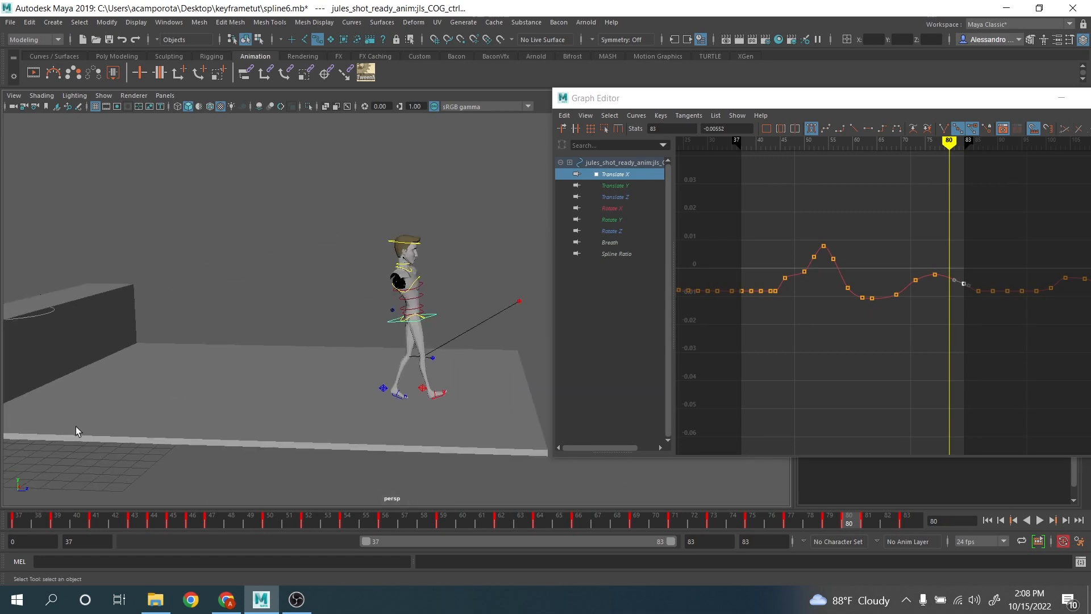
pyautogui.keyDown('alt'); pyautogui.moveTo(227, 374); pyautogui.dragTo(226, 374, button='middle'); pyautogui.keyUp('alt')
pyautogui.click(10, 22)
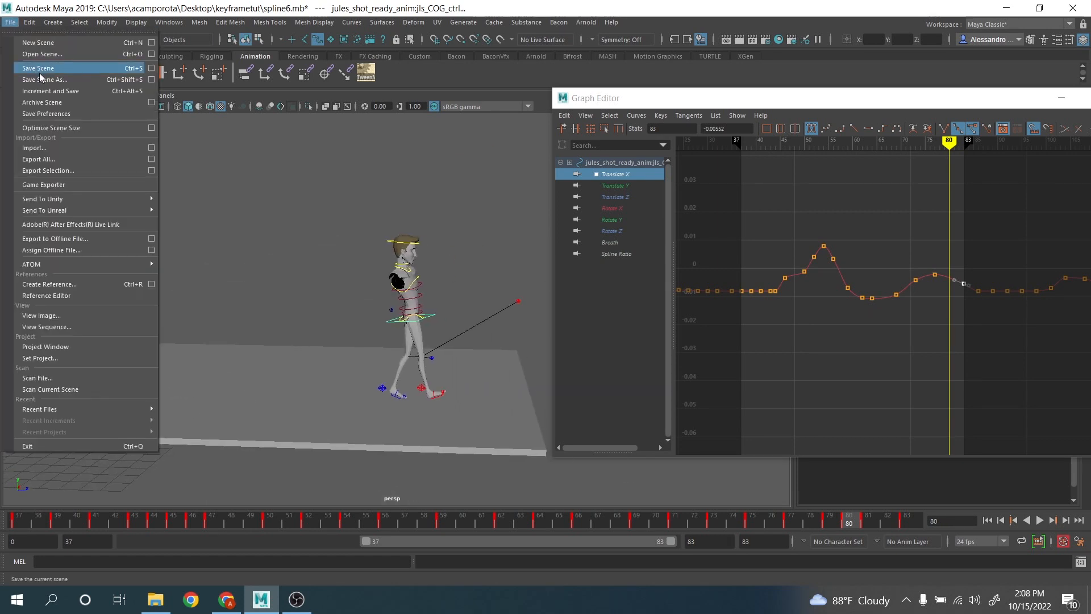
pyautogui.click(38, 71)
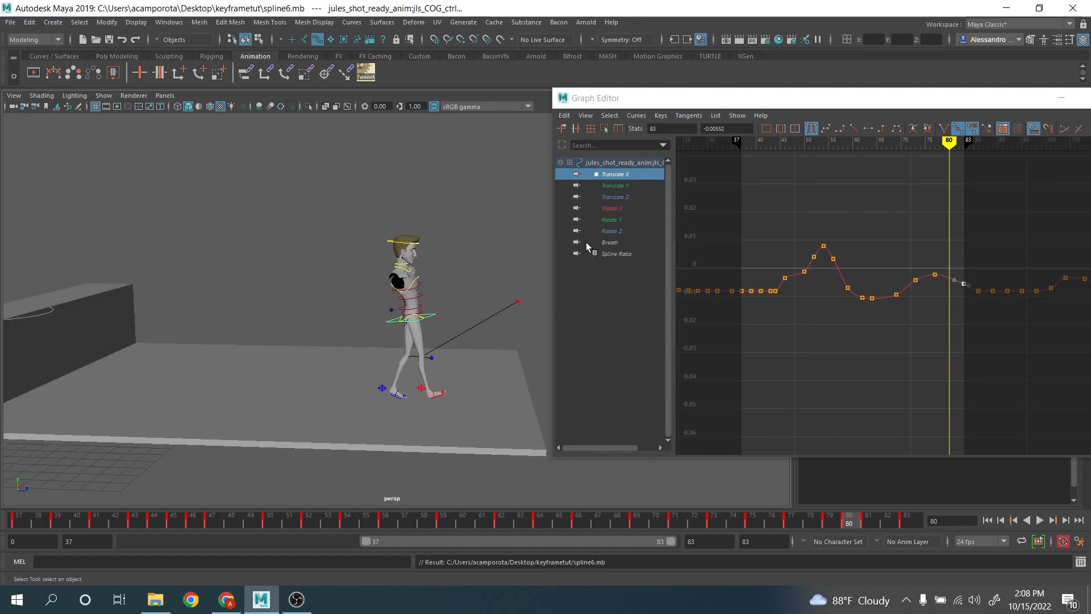
# On the COG's Rotate X curve, raise the key at frame 47 to about 27.1
pyautogui.click(619, 207)
pyautogui.press('e')
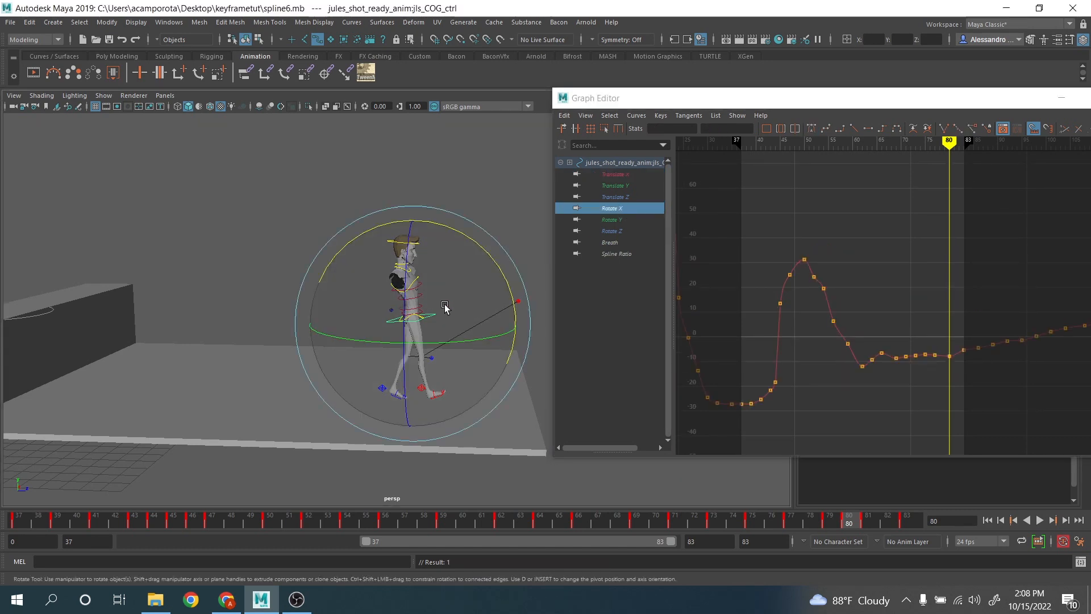
pyautogui.moveTo(445, 306); pyautogui.dragTo(502, 305)
pyautogui.moveTo(64, 522); pyautogui.dragTo(201, 530)
pyautogui.scroll(2, 909, 306)
pyautogui.keyDown('alt'); pyautogui.keyDown('shift'); pyautogui.moveTo(874, 316); pyautogui.dragTo(881, 305, button='right'); pyautogui.keyUp('shift'); pyautogui.keyUp('alt')
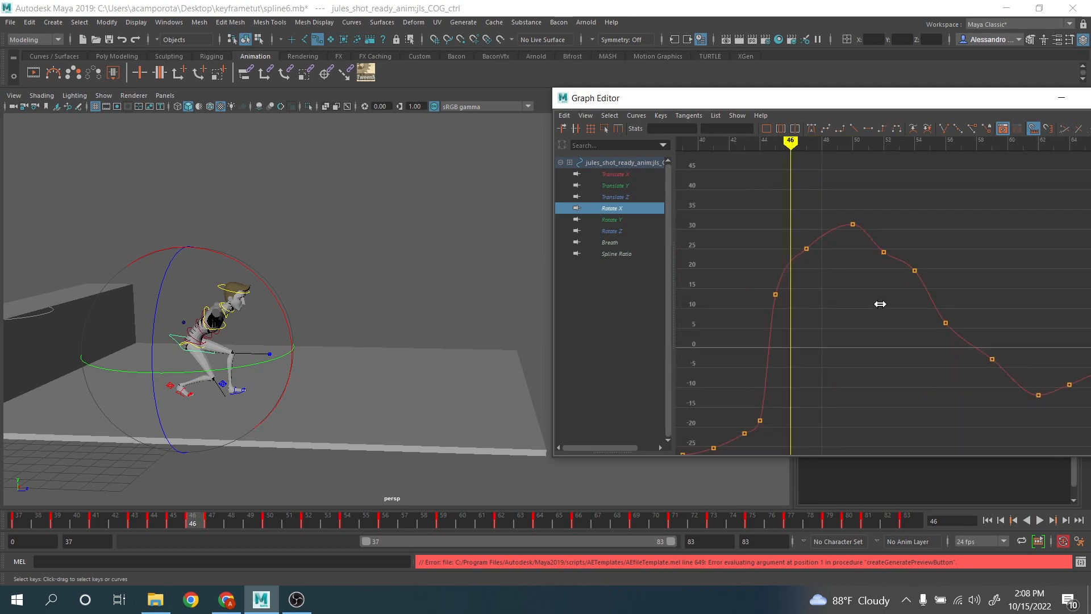
pyautogui.press('.')
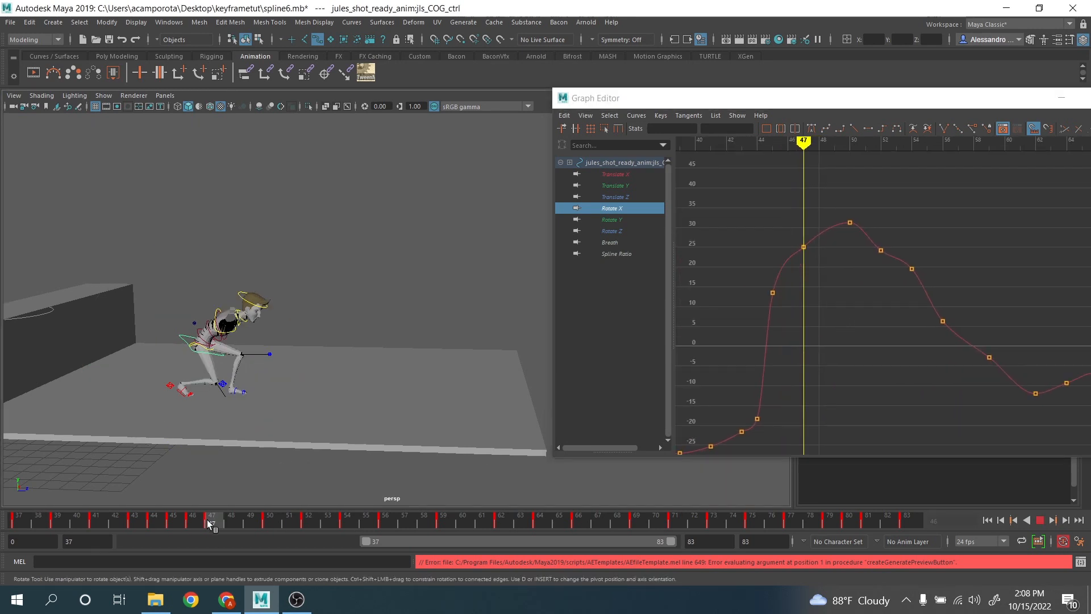
pyautogui.keyDown('alt'); pyautogui.moveTo(842, 257); pyautogui.dragTo(883, 304, button='middle'); pyautogui.keyUp('alt')
pyautogui.keyDown('alt'); pyautogui.moveTo(883, 304); pyautogui.dragTo(909, 295, button='right'); pyautogui.keyUp('alt')
pyautogui.moveTo(815, 271); pyautogui.dragTo(849, 319)
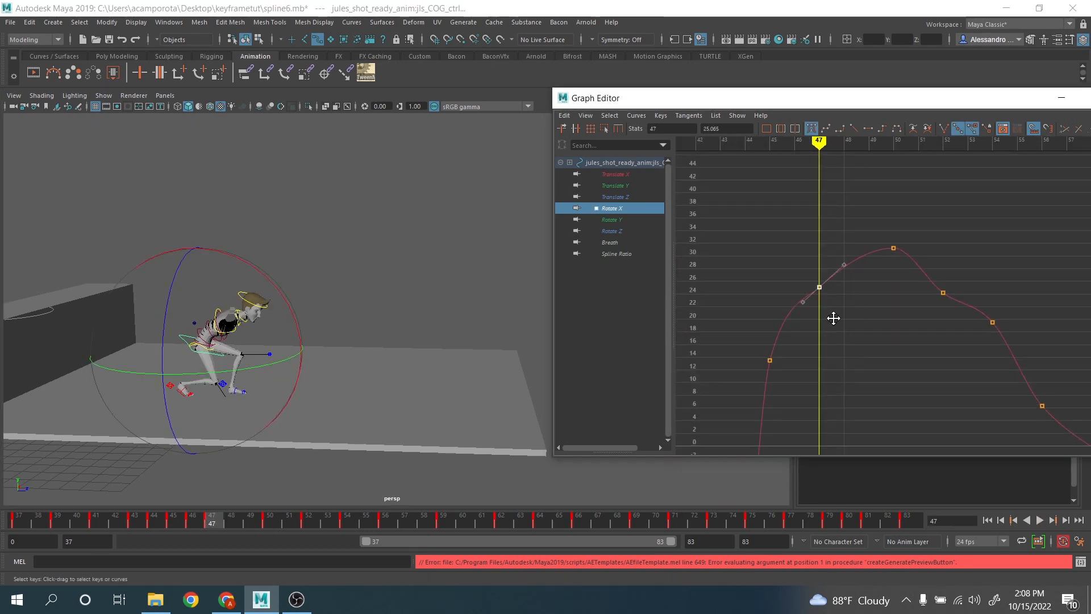
pyautogui.moveTo(833, 317); pyautogui.dragTo(860, 293, button='middle')
pyautogui.moveTo(787, 252); pyautogui.dragTo(842, 312)
pyautogui.moveTo(842, 321); pyautogui.dragTo(807, 314, button='middle')
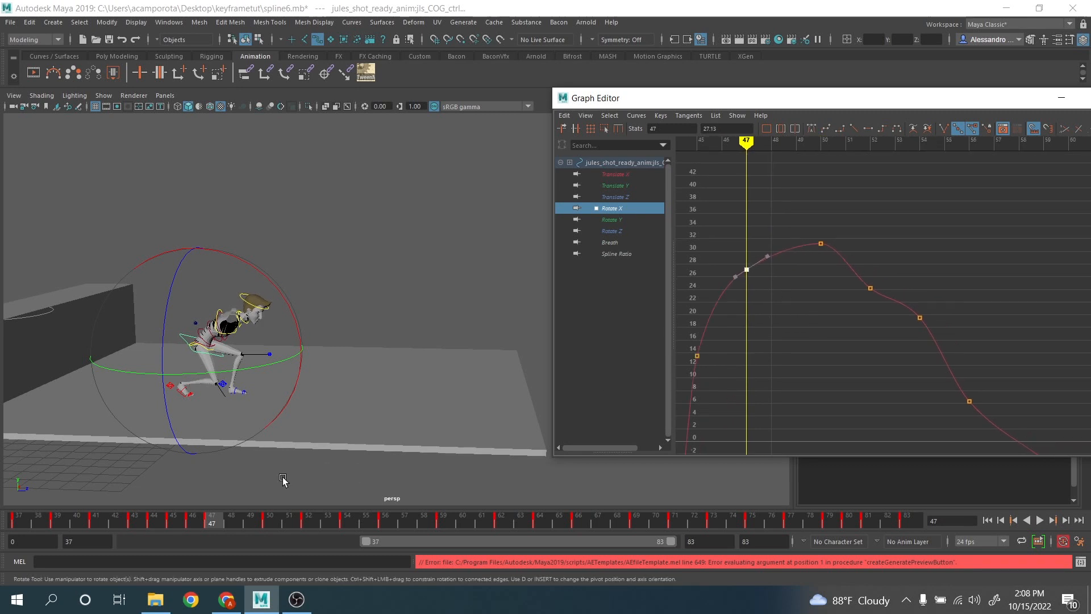
# Raise the Rotate X key at frame 52 to about 27 and lower the frame 54 key to about 18.2
pyautogui.moveTo(233, 520); pyautogui.dragTo(308, 526)
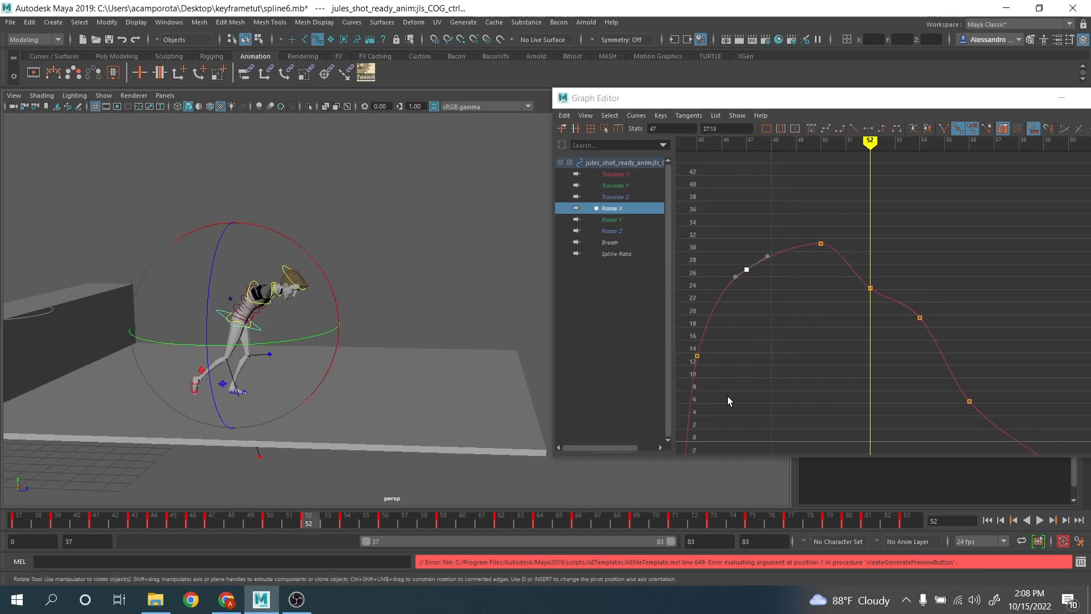
pyautogui.moveTo(850, 309); pyautogui.dragTo(851, 262, button='middle')
pyautogui.moveTo(972, 257); pyautogui.dragTo(943, 289)
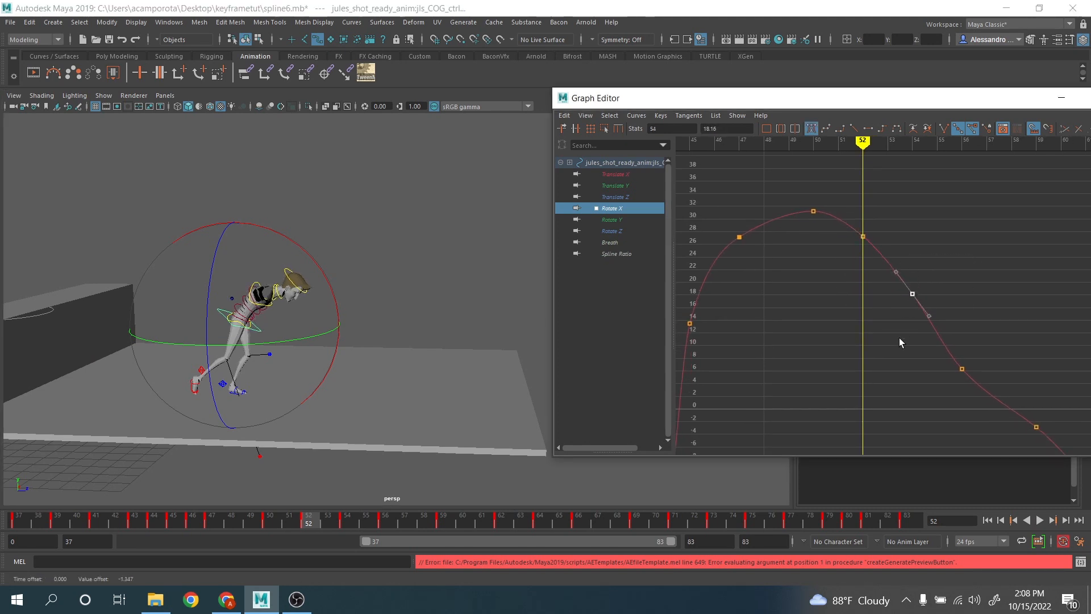
# Lower the Rotate X key at frame 59 to about -9.5 and raise the frame 54 key to about 20.3
pyautogui.click(345, 520)
pyautogui.moveTo(350, 519); pyautogui.dragTo(391, 520)
pyautogui.keyDown('alt'); pyautogui.moveTo(881, 394); pyautogui.dragTo(704, 271, button='middle'); pyautogui.keyUp('alt')
pyautogui.scroll(-3, 703, 271)
pyautogui.moveTo(434, 521); pyautogui.dragTo(444, 520)
pyautogui.moveTo(885, 274); pyautogui.dragTo(891, 287)
pyautogui.moveTo(864, 357); pyautogui.dragTo(867, 364, button='middle')
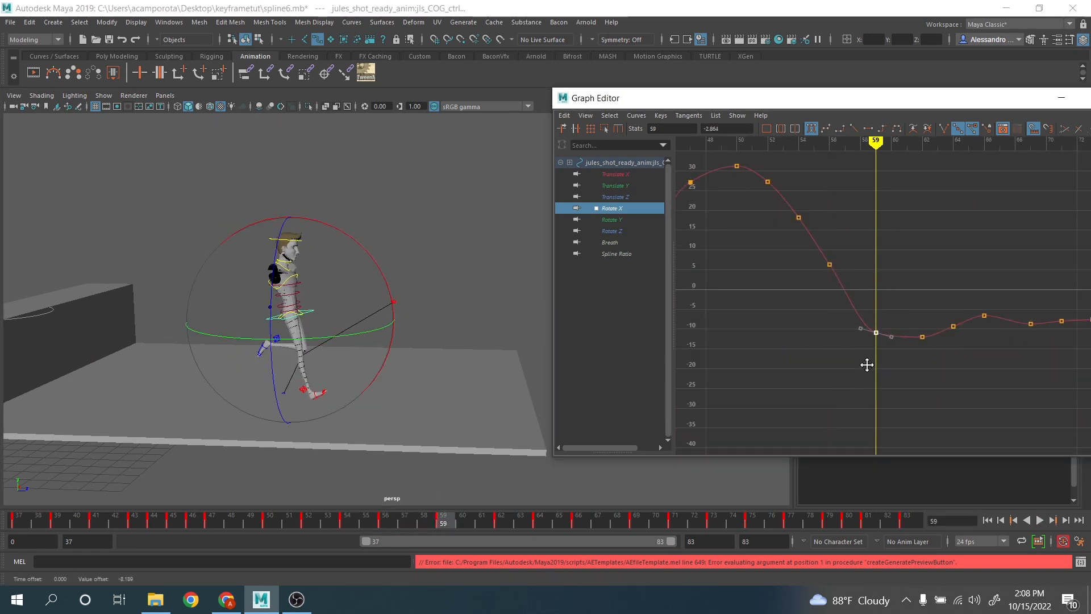
pyautogui.keyDown('alt'); pyautogui.moveTo(861, 259); pyautogui.dragTo(887, 321, button='middle'); pyautogui.keyUp('alt')
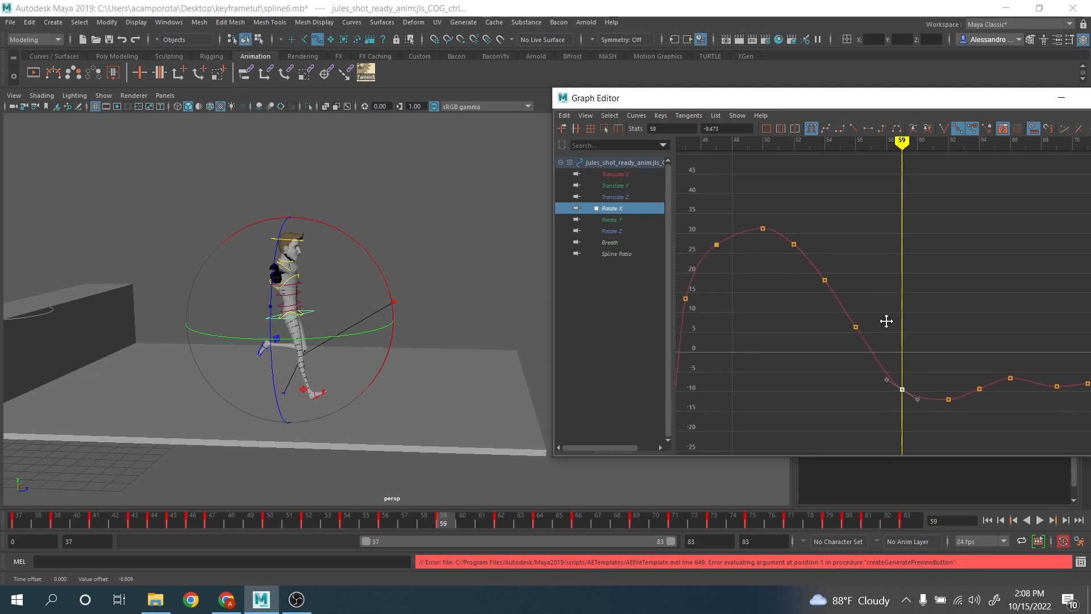
pyautogui.click(792, 233)
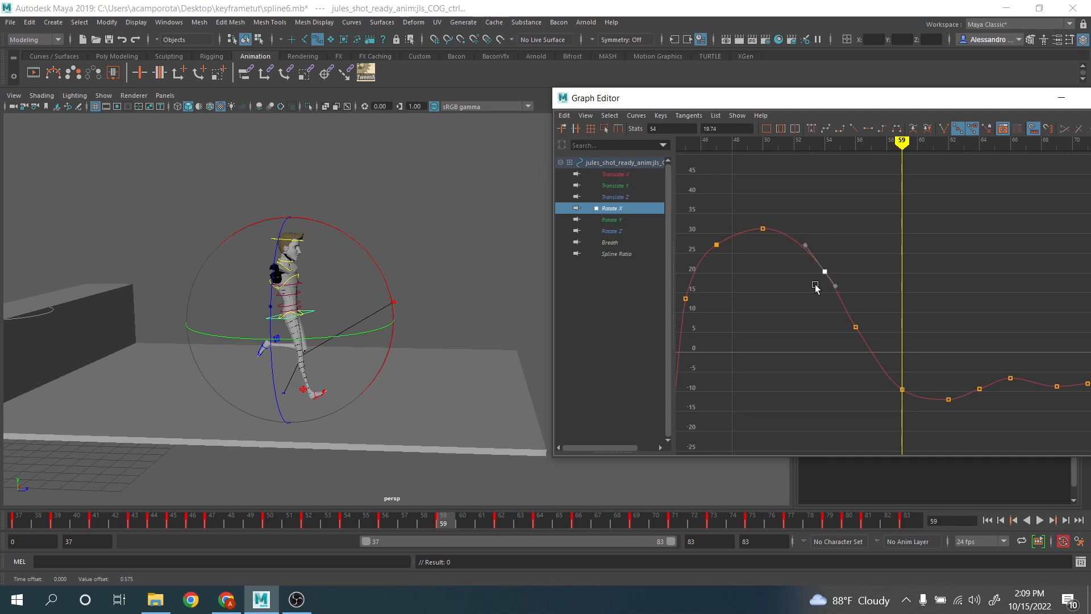
pyautogui.keyDown('alt'); pyautogui.moveTo(891, 290); pyautogui.dragTo(820, 281, button='middle'); pyautogui.keyUp('alt')
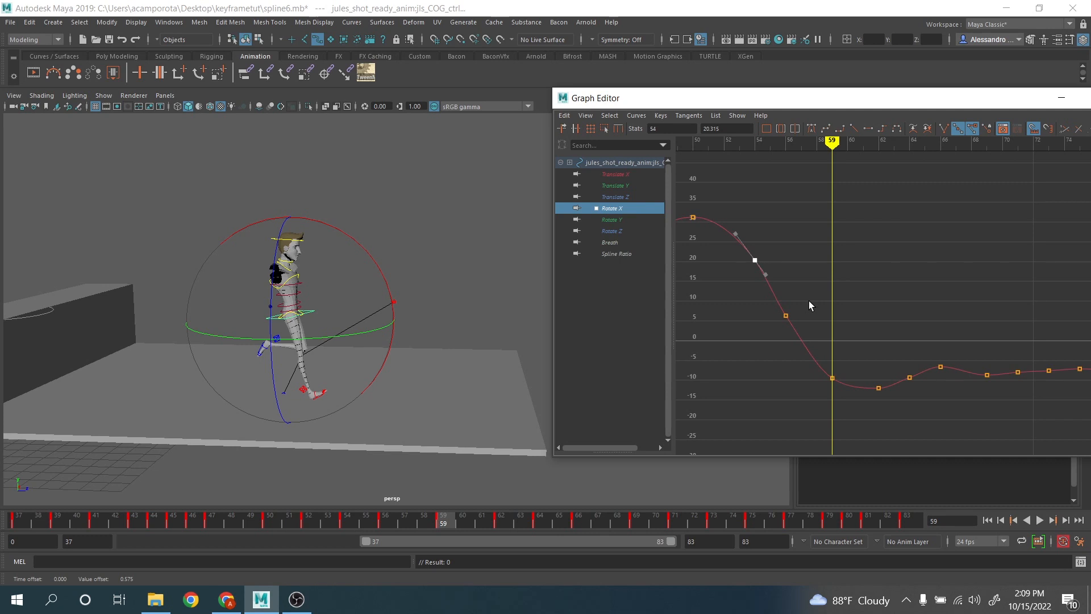
# Lower the Rotate X key at frame 71 to about -8.3 to smooth the rise from frame 69
pyautogui.press('.')
pyautogui.press('.')
pyautogui.keyDown('alt'); pyautogui.moveTo(916, 360); pyautogui.dragTo(800, 312, button='middle'); pyautogui.keyUp('alt')
pyautogui.keyDown('alt'); pyautogui.keyDown('shift'); pyautogui.moveTo(800, 312); pyautogui.dragTo(884, 321, button='right'); pyautogui.keyUp('shift'); pyautogui.keyUp('alt')
pyautogui.keyDown('alt'); pyautogui.moveTo(876, 411); pyautogui.dragTo(828, 292, button='middle'); pyautogui.keyUp('alt')
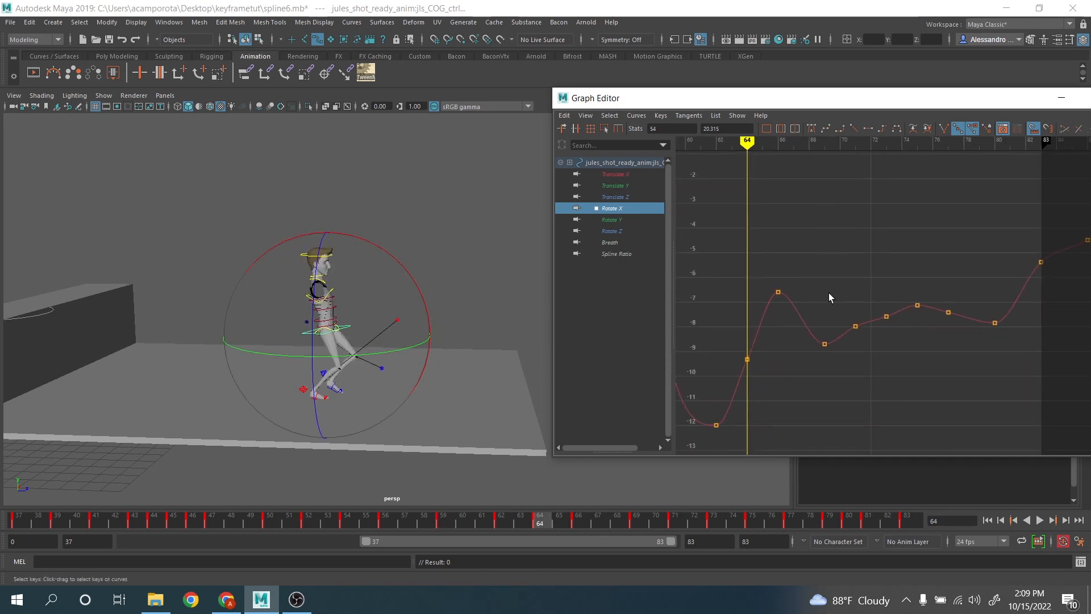
pyautogui.moveTo(541, 521); pyautogui.dragTo(676, 524)
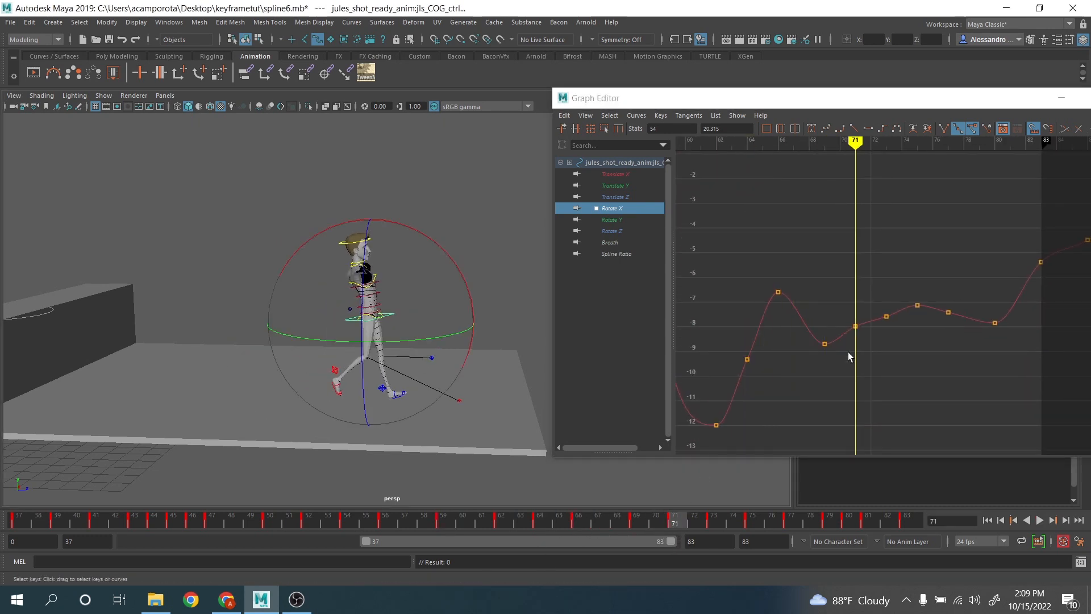
pyautogui.scroll(3, 848, 352)
pyautogui.moveTo(803, 298); pyautogui.dragTo(834, 384)
pyautogui.moveTo(835, 384); pyautogui.dragTo(834, 384, button='middle')
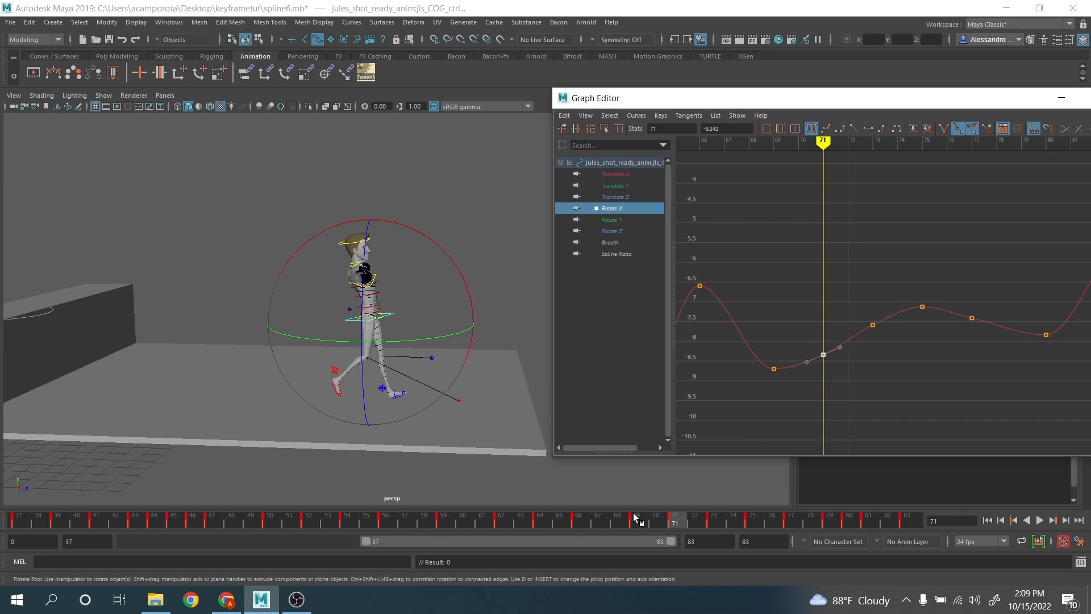
# Raise the Rotate X key at frame 73 to about -7.6 and the frame 75 key to about -6.7
pyautogui.moveTo(693, 527); pyautogui.dragTo(712, 522)
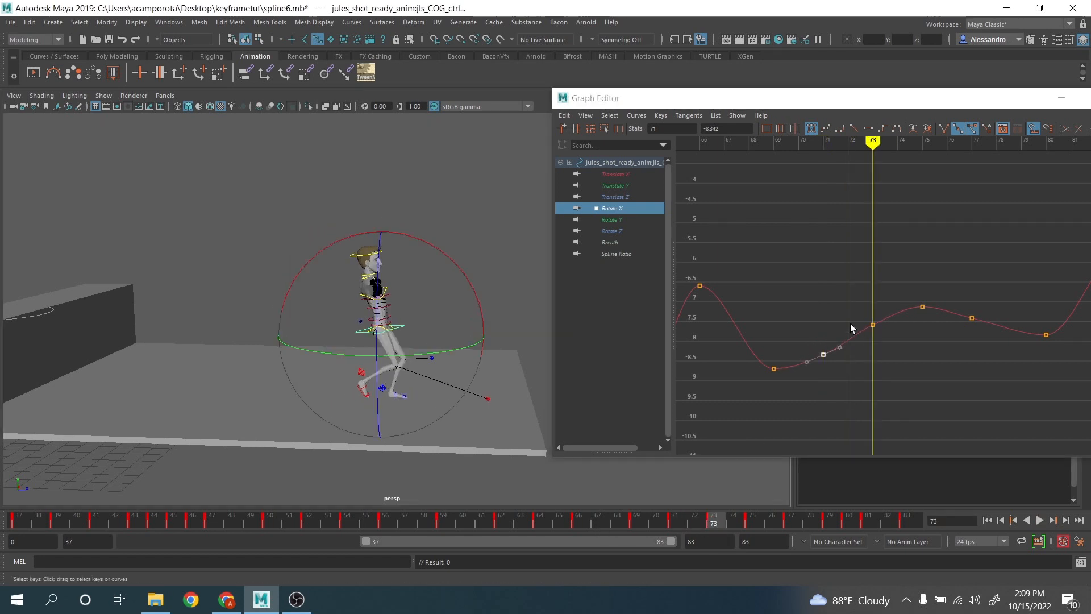
pyautogui.moveTo(854, 313); pyautogui.dragTo(880, 345)
pyautogui.click(764, 510)
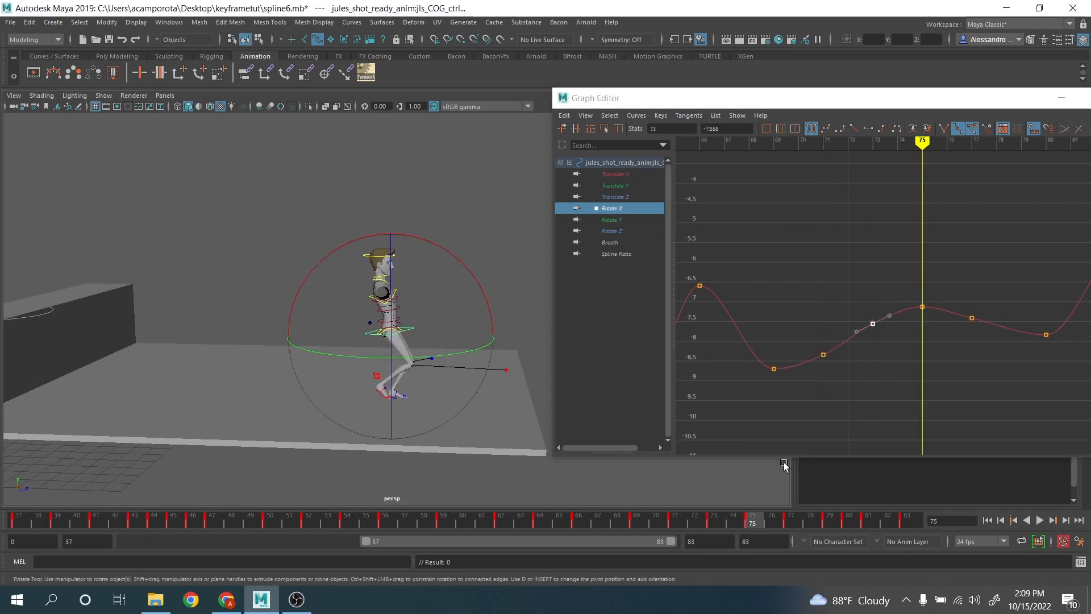
pyautogui.moveTo(901, 281); pyautogui.dragTo(934, 322)
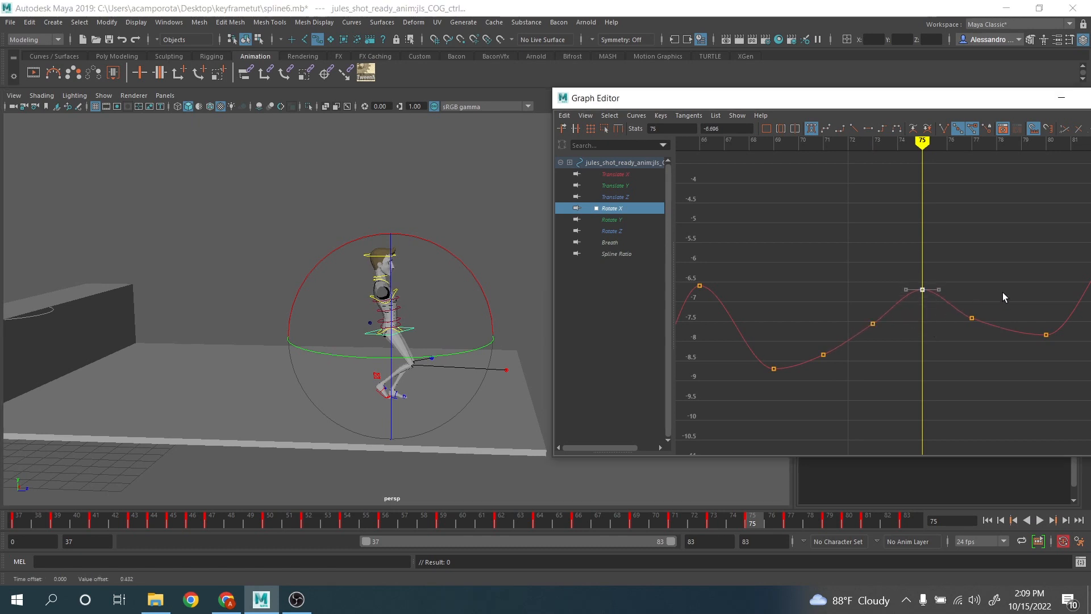
# Raise the Rotate X key at frame 77 to about -7.1 and lower the frame 83 key to about -6.9
pyautogui.keyDown('alt'); pyautogui.moveTo(979, 323); pyautogui.dragTo(781, 336, button='middle'); pyautogui.keyUp('alt')
pyautogui.moveTo(773, 523); pyautogui.dragTo(924, 532)
pyautogui.moveTo(868, 224); pyautogui.dragTo(936, 275)
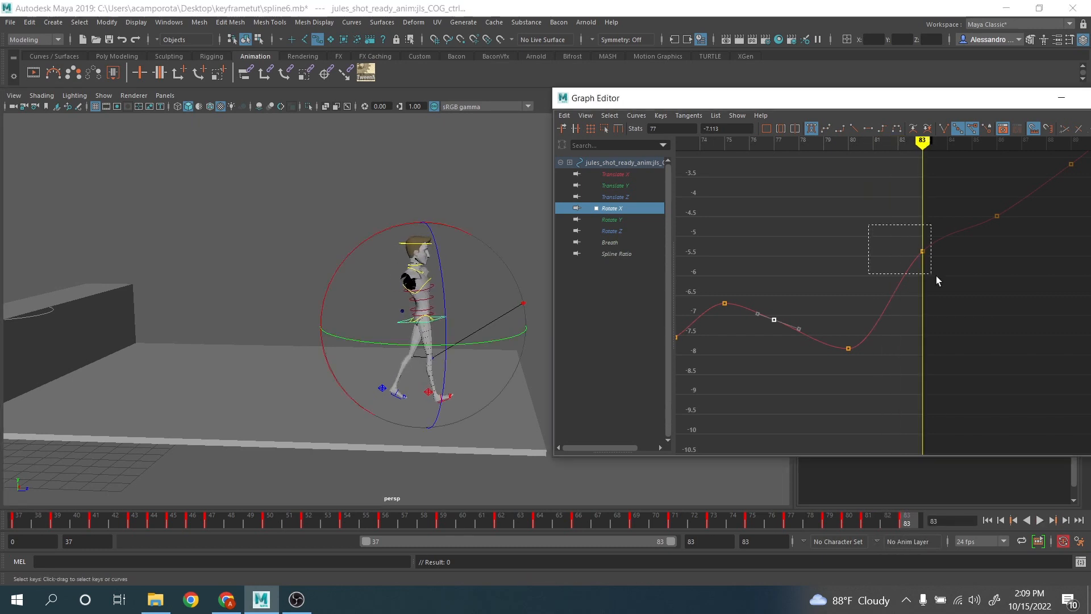
# While the animation plays, scale the Rotate X keys from frame 69 to 75 downward so frame 69 drops to about -10.2
pyautogui.click(1039, 520)
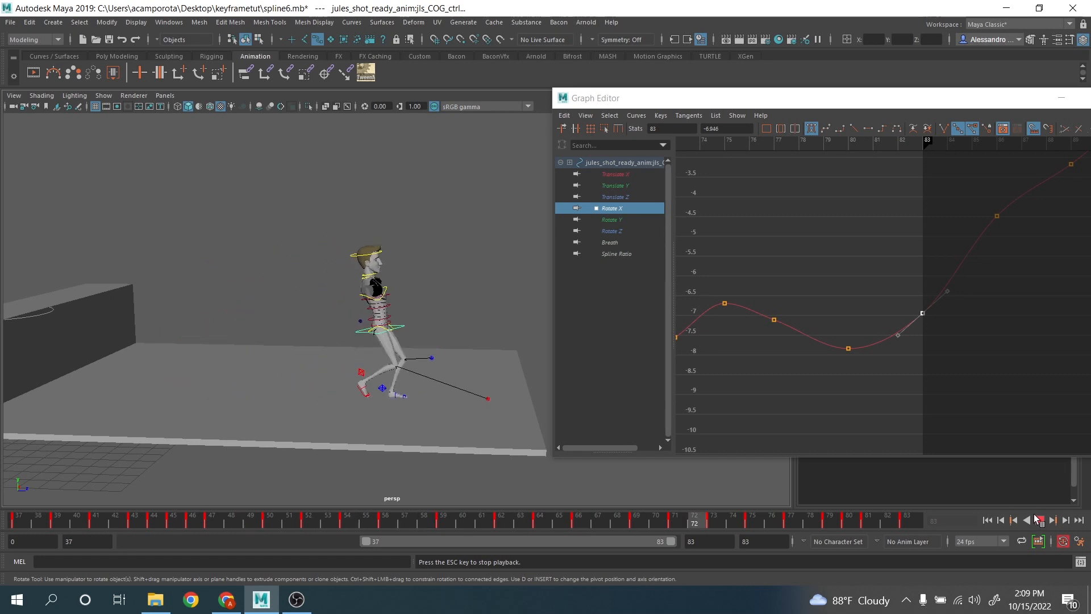
pyautogui.keyDown('alt'); pyautogui.moveTo(828, 317); pyautogui.dragTo(955, 307, button='middle'); pyautogui.keyUp('alt')
pyautogui.keyDown('alt'); pyautogui.moveTo(955, 307); pyautogui.dragTo(919, 303, button='right'); pyautogui.keyUp('alt')
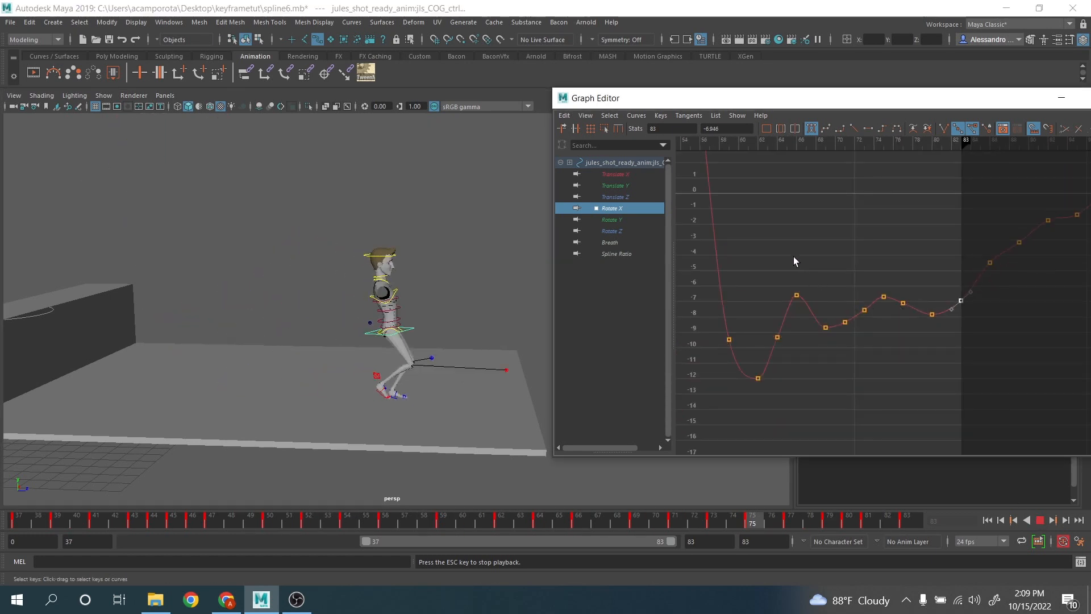
pyautogui.moveTo(787, 243); pyautogui.dragTo(855, 363)
pyautogui.click(604, 128)
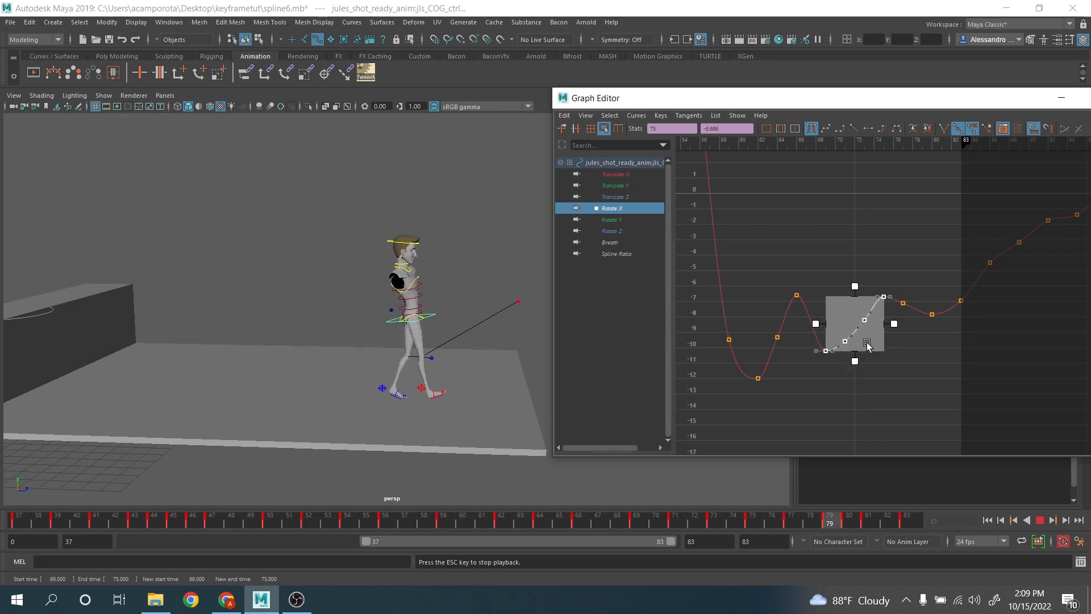
pyautogui.moveTo(855, 361); pyautogui.dragTo(852, 449)
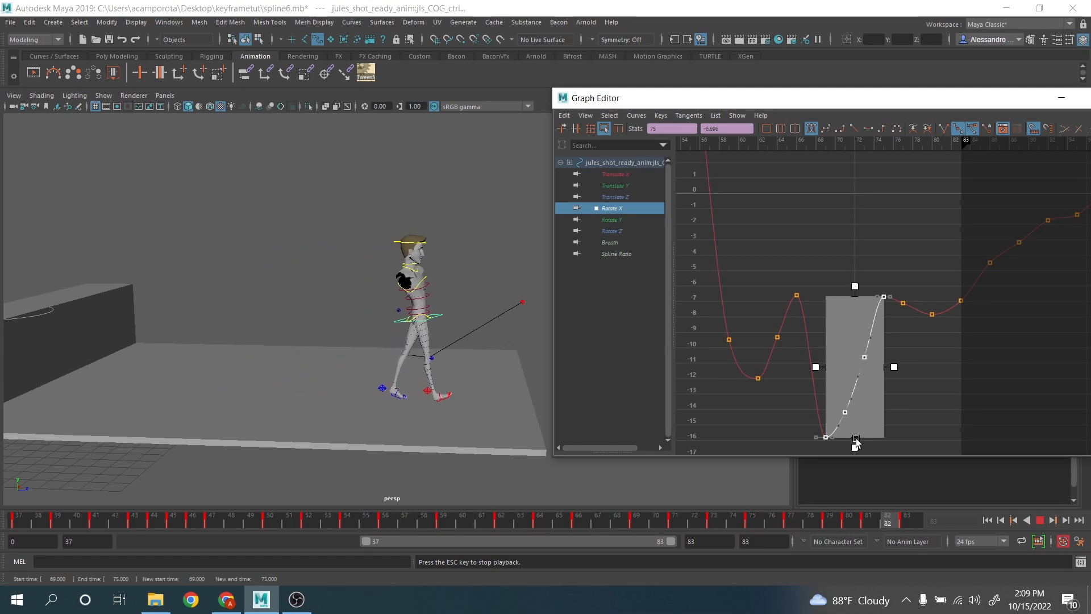
pyautogui.hotkey('ctrl', 'z')
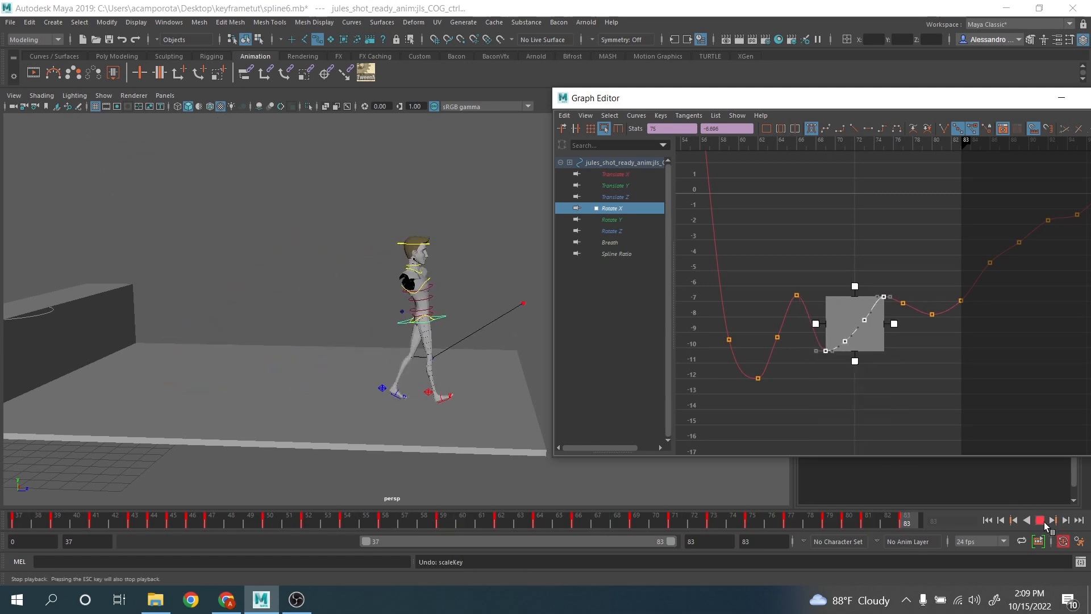
pyautogui.click(1040, 520)
pyautogui.moveTo(594, 518); pyautogui.dragTo(635, 526)
pyautogui.moveTo(855, 362); pyautogui.dragTo(855, 423)
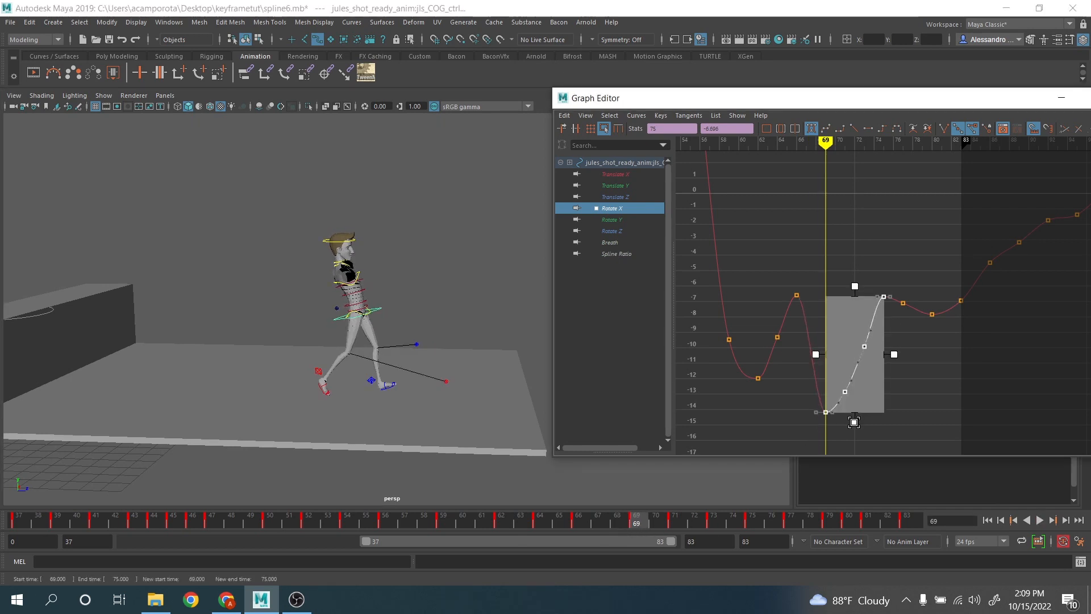
pyautogui.hotkey('ctrl', 'z')
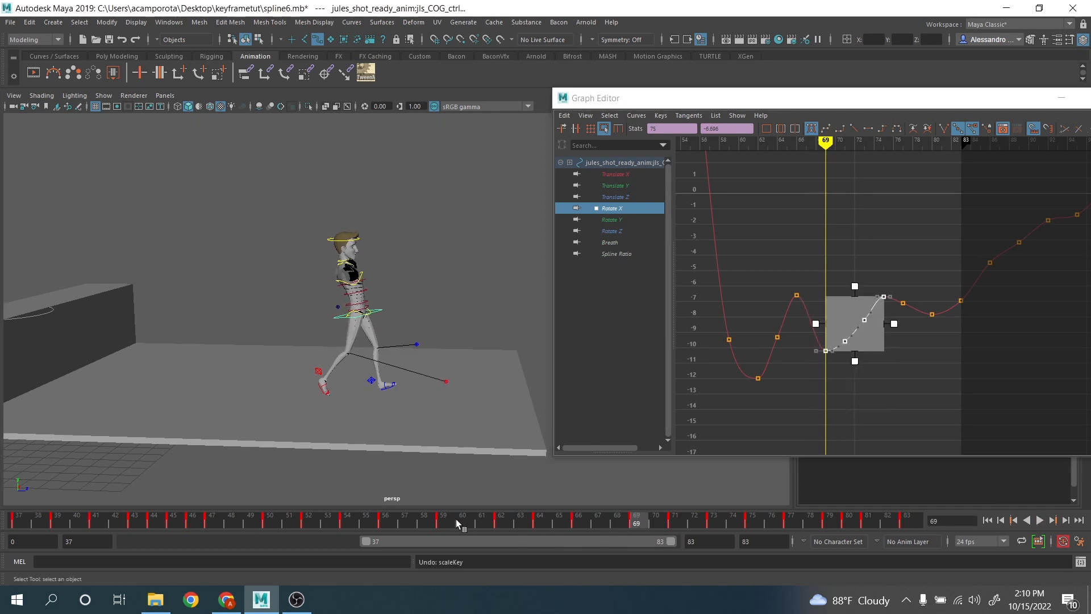
# Scale the Rotate X keys from frame 69 to 75 upward so the frame 75 peak rises to about -3.5
pyautogui.moveTo(455, 521); pyautogui.dragTo(751, 554)
pyautogui.moveTo(856, 289); pyautogui.dragTo(855, 238)
# Set the Rotate X keys at frames 77 and 73 to about -5.5 and -5.8, and play the animation back to check
pyautogui.keyDown('alt'); pyautogui.moveTo(913, 273); pyautogui.dragTo(823, 297, button='middle'); pyautogui.keyUp('alt')
pyautogui.keyDown('alt'); pyautogui.keyDown('shift'); pyautogui.moveTo(822, 297); pyautogui.dragTo(842, 295, button='right'); pyautogui.keyUp('shift'); pyautogui.keyUp('alt')
pyautogui.click(774, 318)
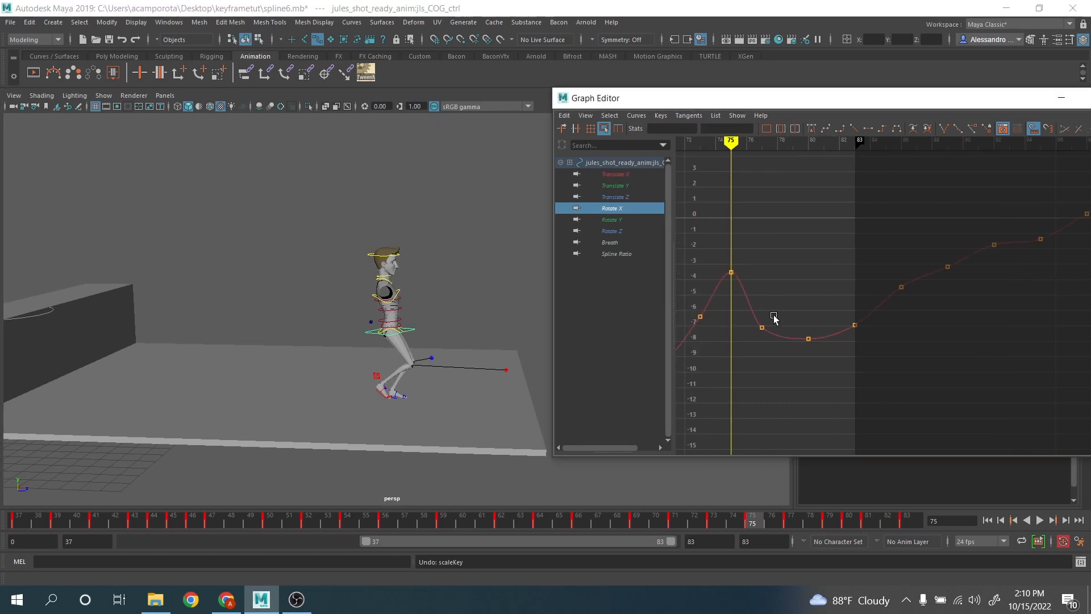
pyautogui.keyDown('alt'); pyautogui.moveTo(719, 329); pyautogui.dragTo(825, 329, button='middle'); pyautogui.keyUp('alt')
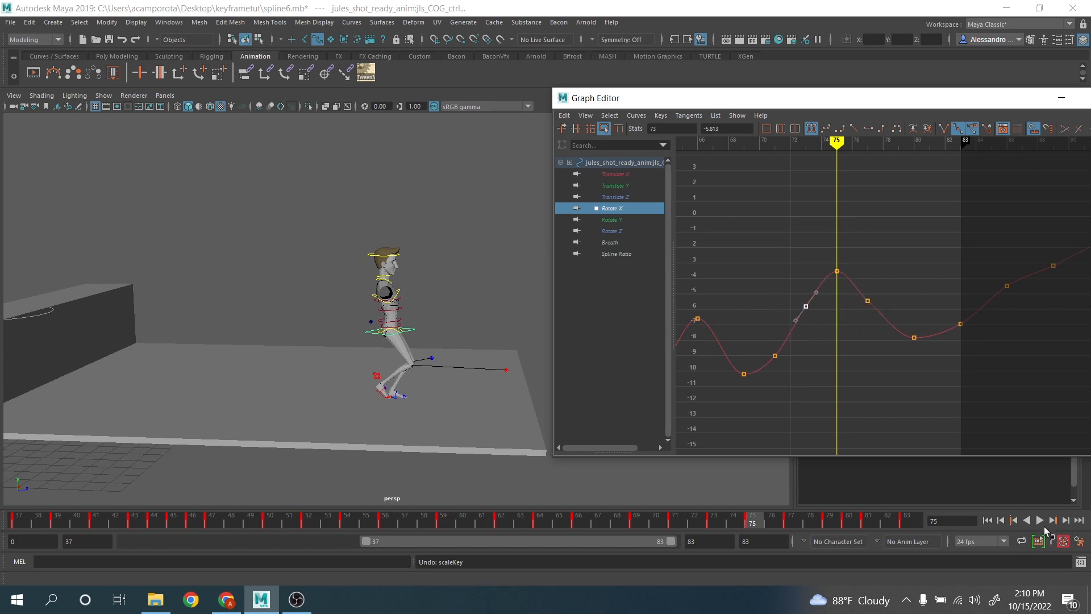
pyautogui.click(1045, 526)
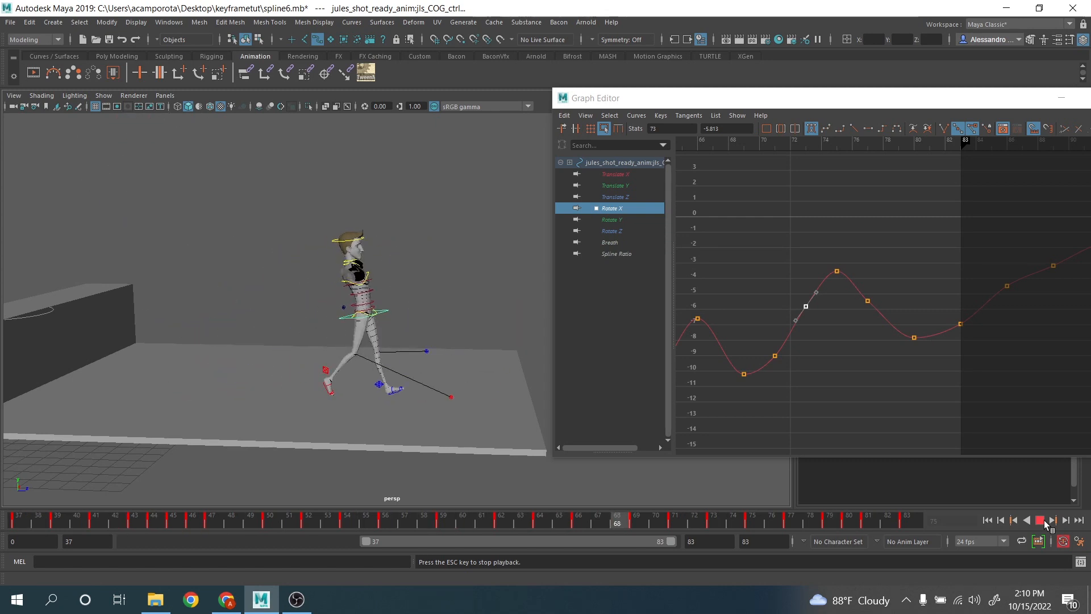
pyautogui.click(1044, 522)
# Raise the Rotate X key at frame 62 to about -8.1
pyautogui.moveTo(366, 519); pyautogui.dragTo(508, 538)
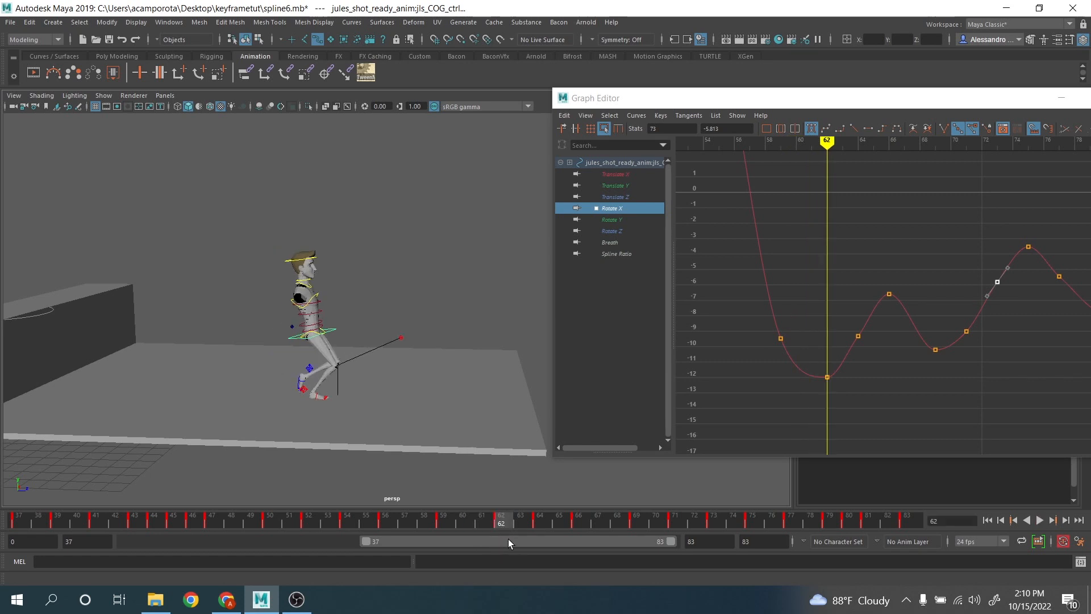
pyautogui.moveTo(812, 331); pyautogui.dragTo(838, 414)
pyautogui.moveTo(833, 388); pyautogui.dragTo(835, 373, button='middle')
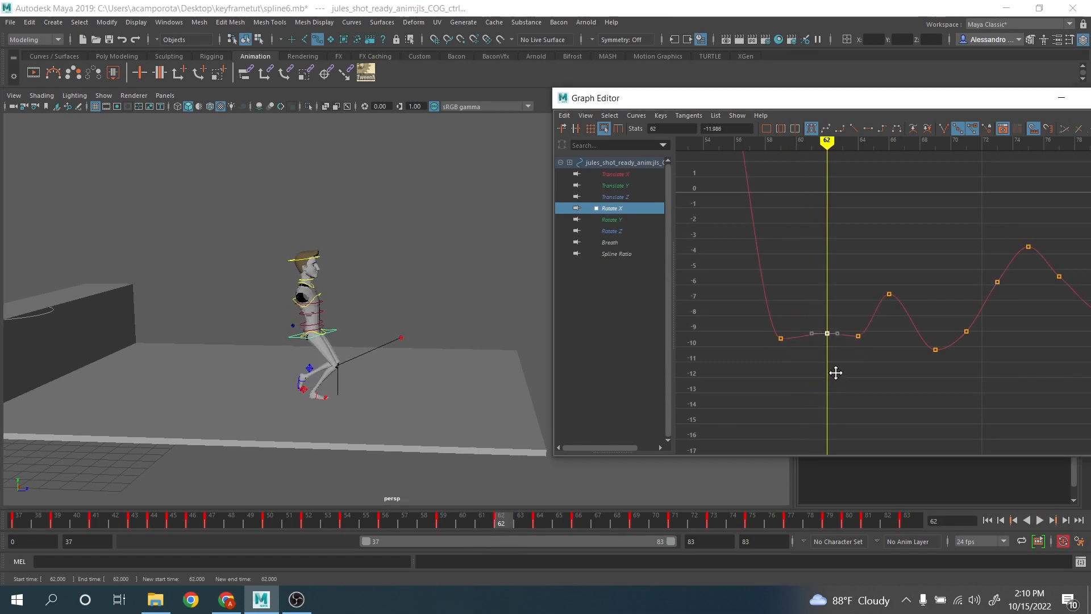
# Lower the COG's Rotate X key at frame 59 to about -10.1
pyautogui.moveTo(503, 520); pyautogui.dragTo(454, 521)
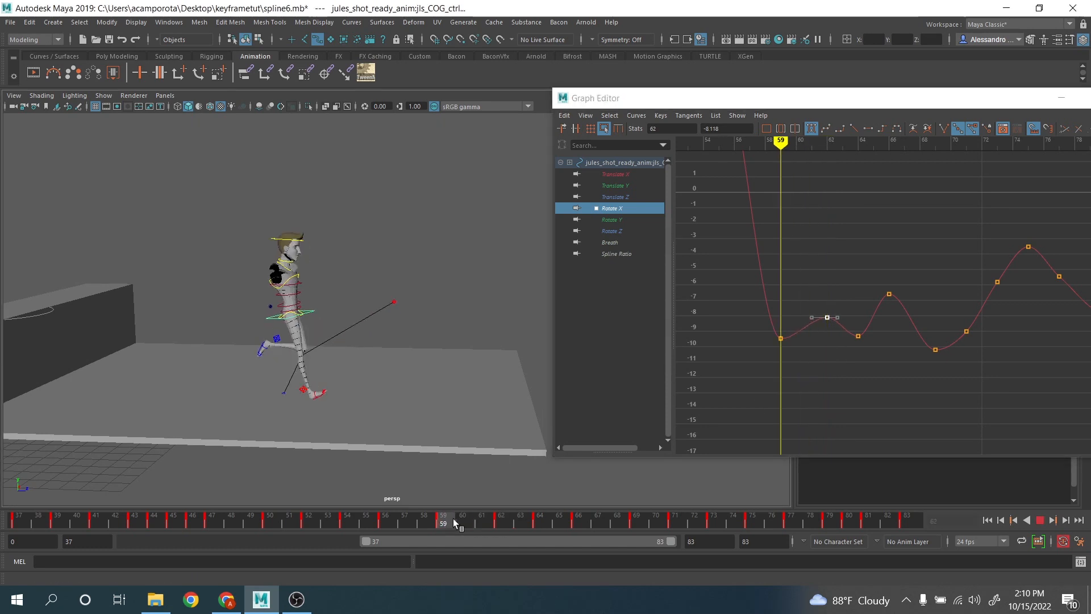
pyautogui.keyDown('alt'); pyautogui.moveTo(757, 335); pyautogui.dragTo(798, 387, button='middle'); pyautogui.keyUp('alt')
pyautogui.moveTo(779, 357); pyautogui.dragTo(837, 419)
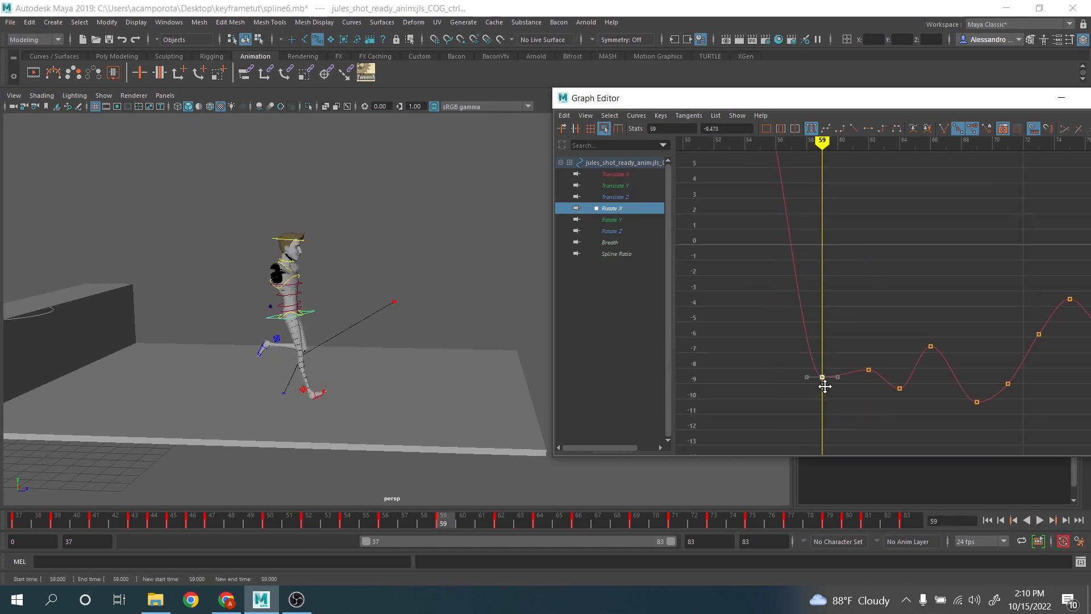
pyautogui.moveTo(826, 401); pyautogui.dragTo(821, 424, button='middle')
pyautogui.keyDown('alt'); pyautogui.moveTo(821, 423); pyautogui.dragTo(816, 404, button='right'); pyautogui.keyUp('alt')
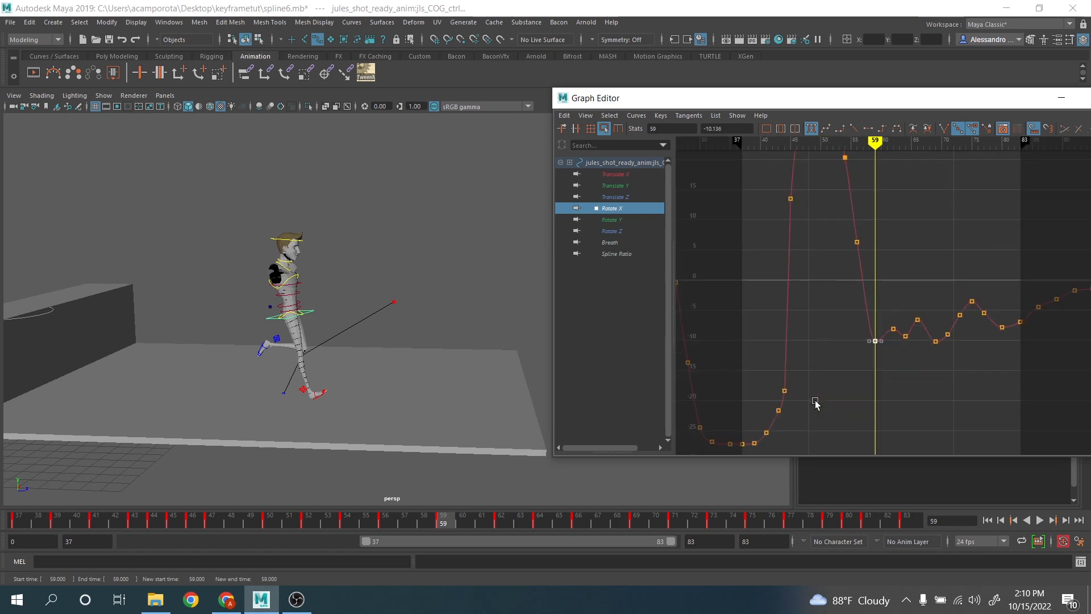
pyautogui.keyDown('alt'); pyautogui.keyDown('shift'); pyautogui.moveTo(813, 360); pyautogui.dragTo(833, 361, button='right'); pyautogui.keyUp('shift'); pyautogui.keyUp('alt')
# Set the Rotate X keys at frames 62 and 59 to about -11.7 and -9.3, and play the animation back
pyautogui.moveTo(386, 526); pyautogui.dragTo(496, 533)
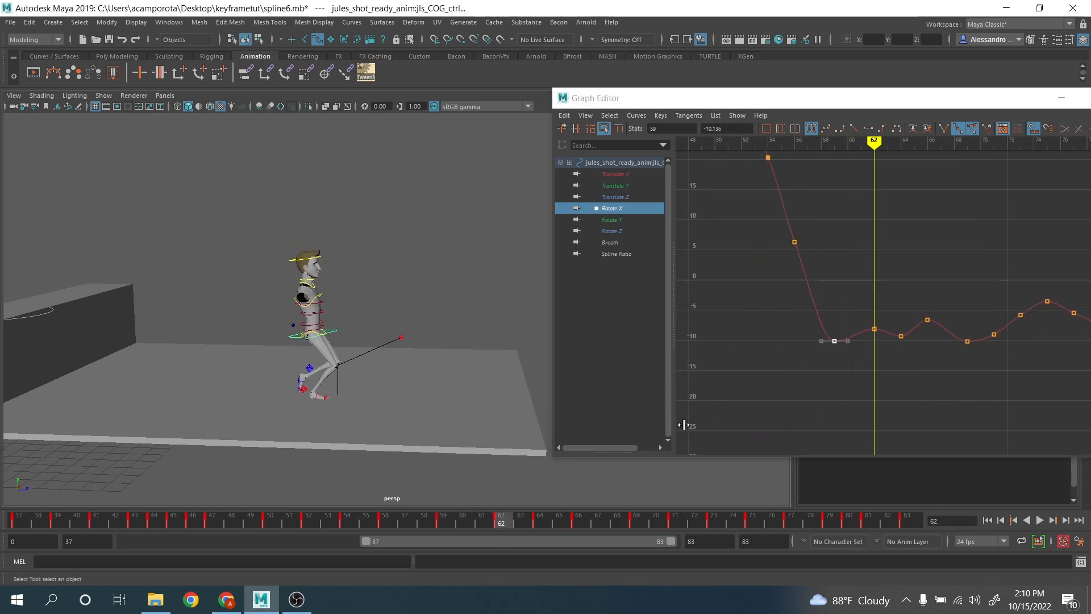
pyautogui.scroll(3, 835, 328)
pyautogui.moveTo(834, 309); pyautogui.dragTo(875, 372)
pyautogui.moveTo(871, 390); pyautogui.dragTo(871, 413, button='middle')
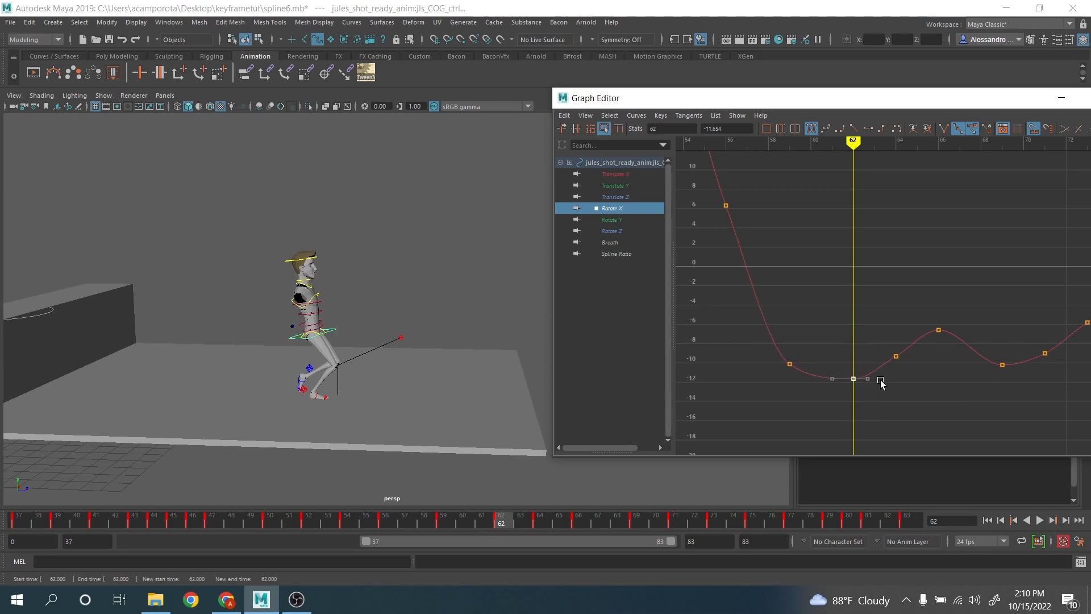
pyautogui.keyDown('alt'); pyautogui.moveTo(890, 371); pyautogui.dragTo(799, 366, button='middle'); pyautogui.keyUp('alt')
pyautogui.click(1039, 520)
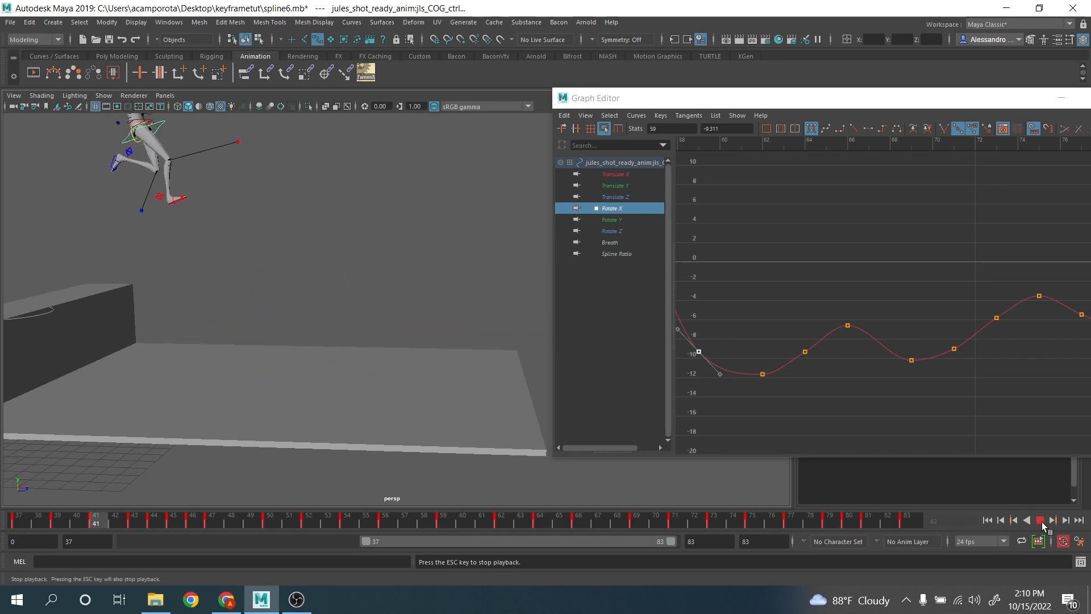
pyautogui.click(1026, 521)
# Examine the shape of the COG's Rotate Y curve from frame 37 onward against the character's pose
pyautogui.press('e')
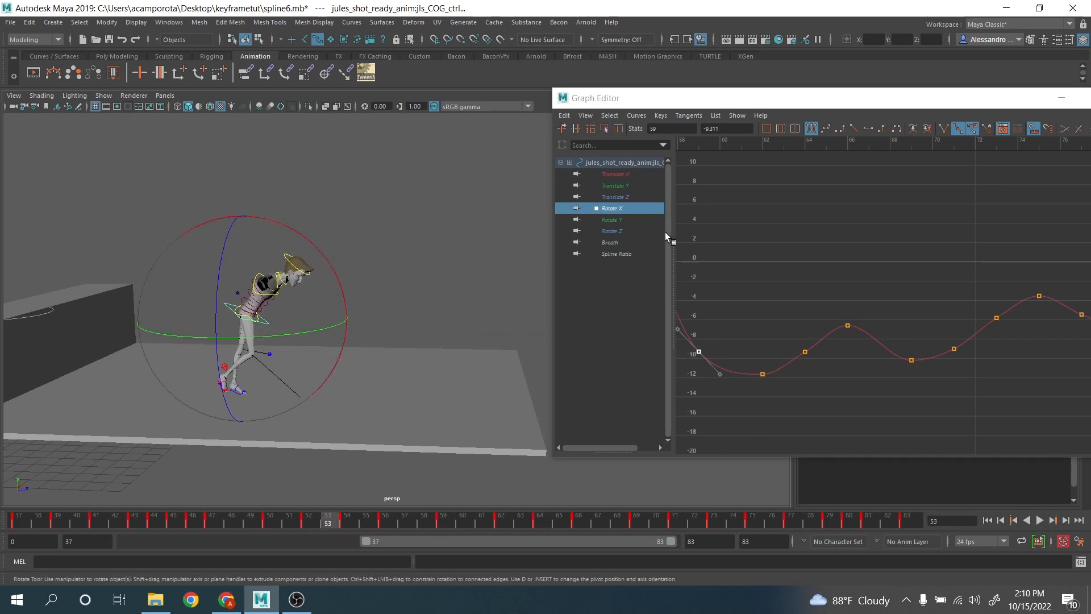
pyautogui.click(616, 220)
pyautogui.press('f')
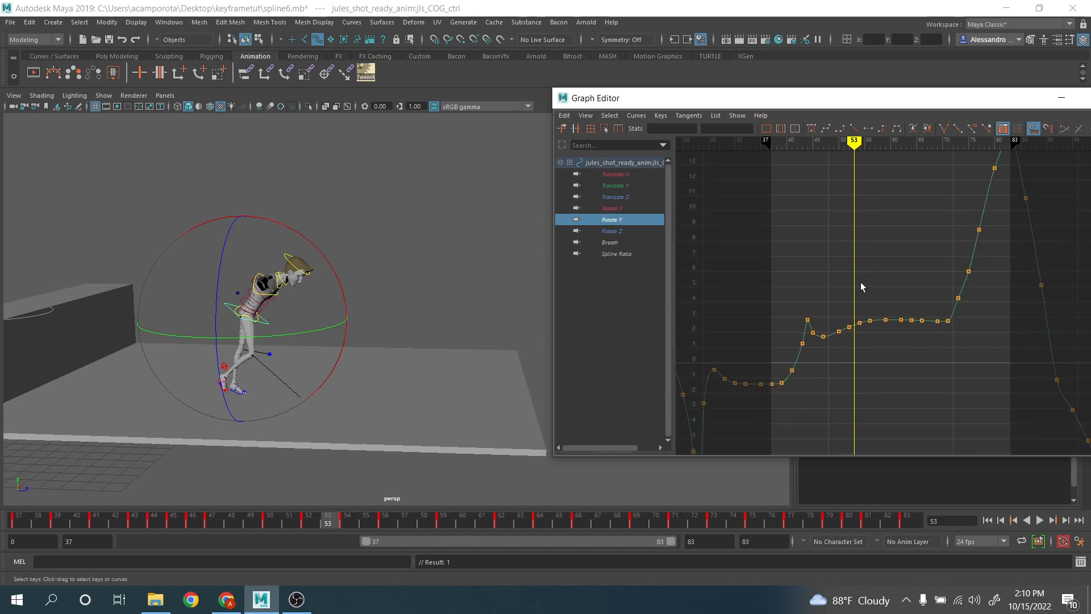
pyautogui.scroll(3, 860, 282)
pyautogui.keyDown('alt'); pyautogui.keyDown('shift'); pyautogui.moveTo(784, 291); pyautogui.dragTo(836, 261, button='right'); pyautogui.keyUp('shift'); pyautogui.keyUp('alt')
pyautogui.keyDown('alt'); pyautogui.keyDown('shift'); pyautogui.moveTo(835, 261); pyautogui.dragTo(935, 263, button='middle'); pyautogui.keyUp('shift'); pyautogui.keyUp('alt')
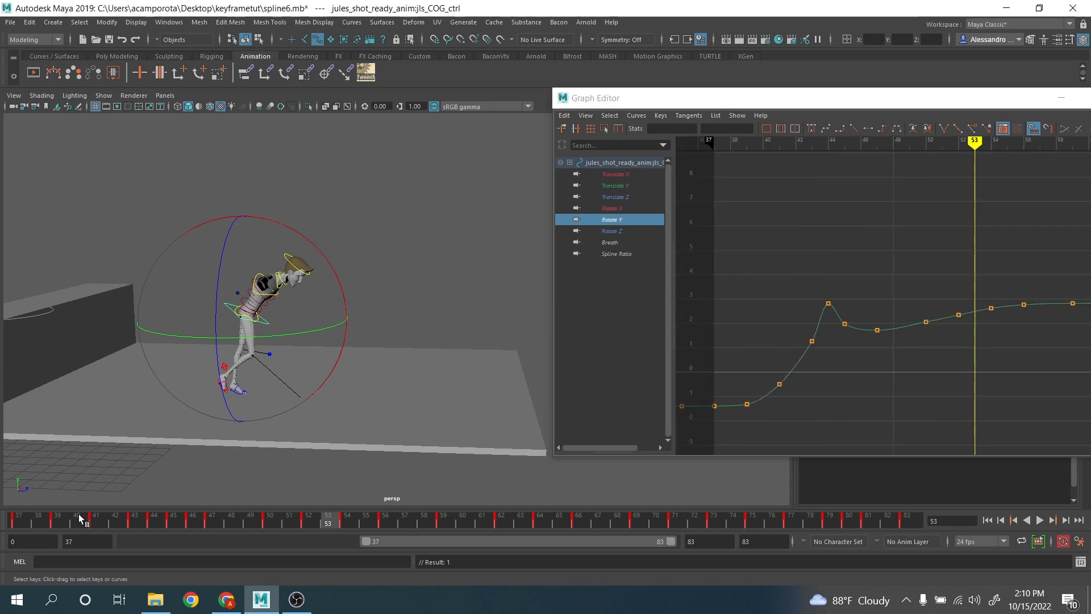
pyautogui.moveTo(80, 518); pyautogui.dragTo(251, 521)
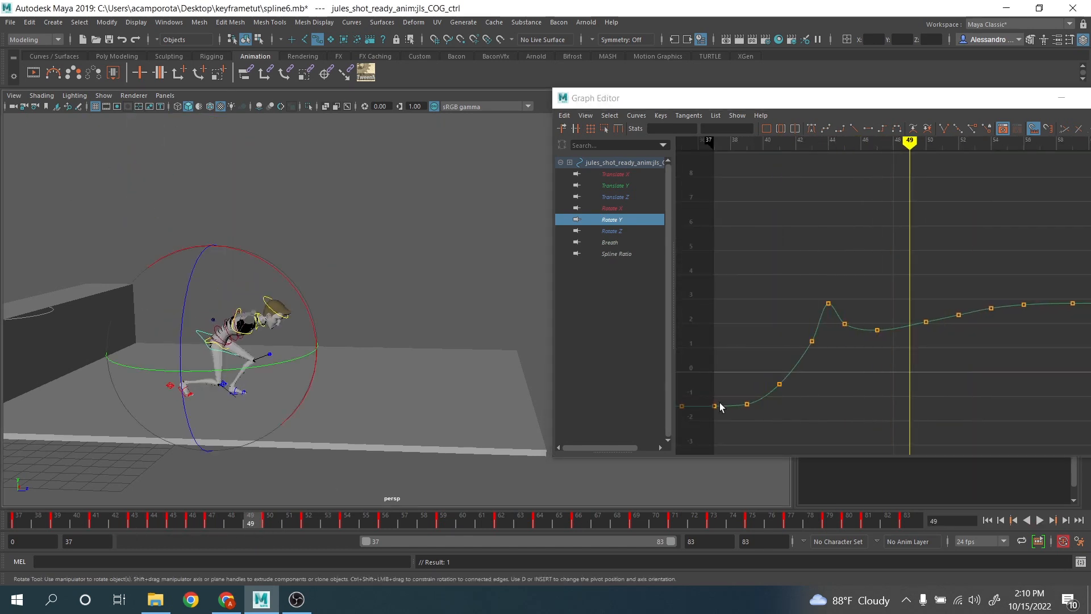
pyautogui.click(800, 334)
pyautogui.press('f')
pyautogui.scroll(-3, 809, 325)
pyautogui.keyDown('alt'); pyautogui.keyDown('shift'); pyautogui.moveTo(809, 326); pyautogui.dragTo(814, 250, button='right'); pyautogui.keyUp('shift'); pyautogui.keyUp('alt')
pyautogui.scroll(3, 868, 312)
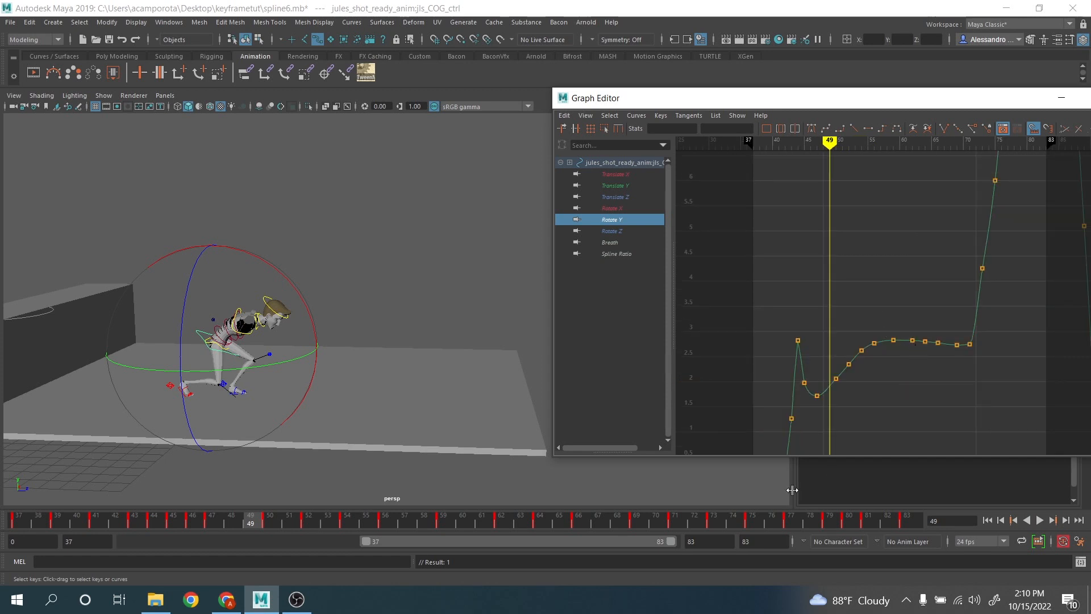
# View the character from the front and scrub to frame 83 to check the COG's sideways turn
pyautogui.hotkey('alt', 'v')
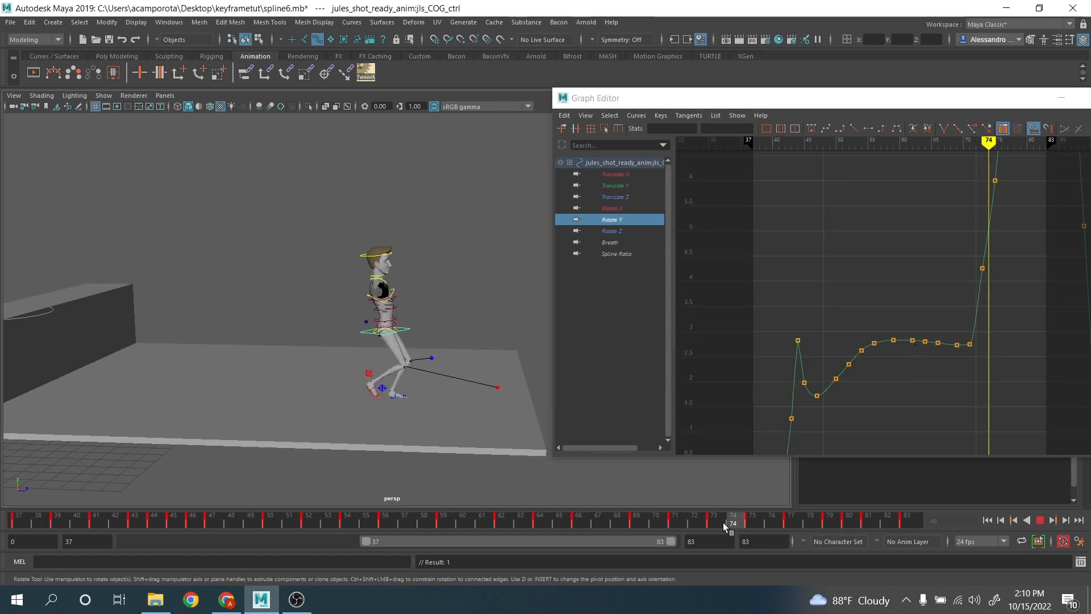
pyautogui.moveTo(722, 522); pyautogui.dragTo(677, 523)
pyautogui.keyDown('alt'); pyautogui.moveTo(307, 328); pyautogui.dragTo(220, 329); pyautogui.keyUp('alt')
pyautogui.keyDown('alt'); pyautogui.moveTo(220, 330); pyautogui.dragTo(348, 251, button='middle'); pyautogui.keyUp('alt')
pyautogui.keyDown('alt'); pyautogui.moveTo(350, 250); pyautogui.dragTo(327, 249); pyautogui.keyUp('alt')
pyautogui.keyDown('alt'); pyautogui.moveTo(311, 250); pyautogui.dragTo(339, 222, button='middle'); pyautogui.keyUp('alt')
pyautogui.moveTo(541, 516); pyautogui.dragTo(970, 547)
# Flatten the COG's Rotate Y keys from frame 71 to 83 to a constant value of about 2.84
pyautogui.press('f')
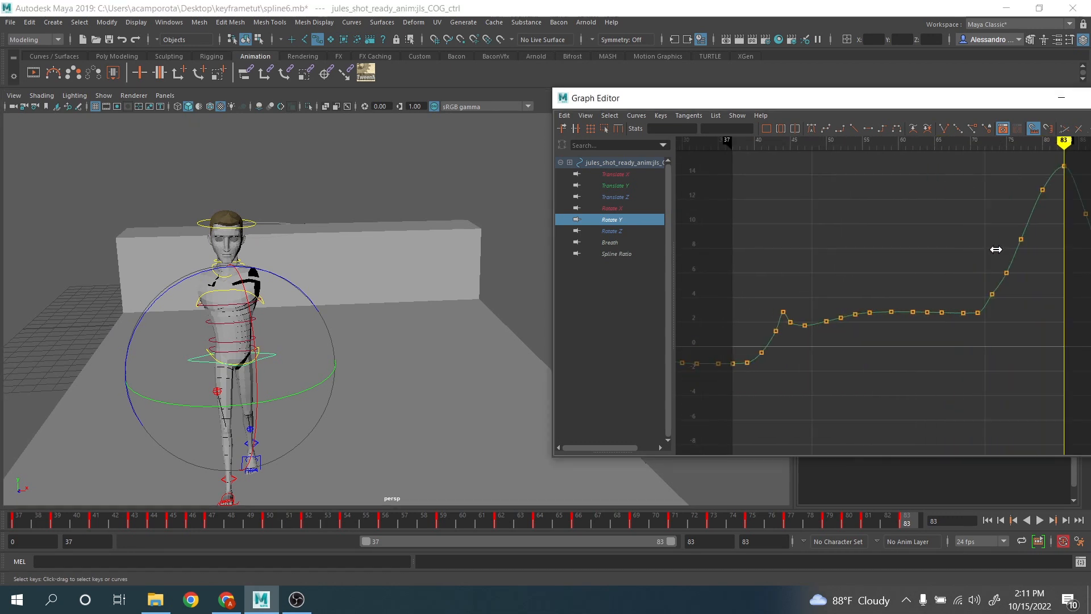
pyautogui.keyDown('alt'); pyautogui.keyDown('shift'); pyautogui.moveTo(996, 249); pyautogui.dragTo(1007, 254, button='right'); pyautogui.keyUp('shift'); pyautogui.keyUp('alt')
pyautogui.keyDown('alt'); pyautogui.moveTo(1008, 254); pyautogui.dragTo(852, 287, button='middle'); pyautogui.keyUp('alt')
pyautogui.scroll(-5, 868, 269)
pyautogui.scroll(3, 906, 261)
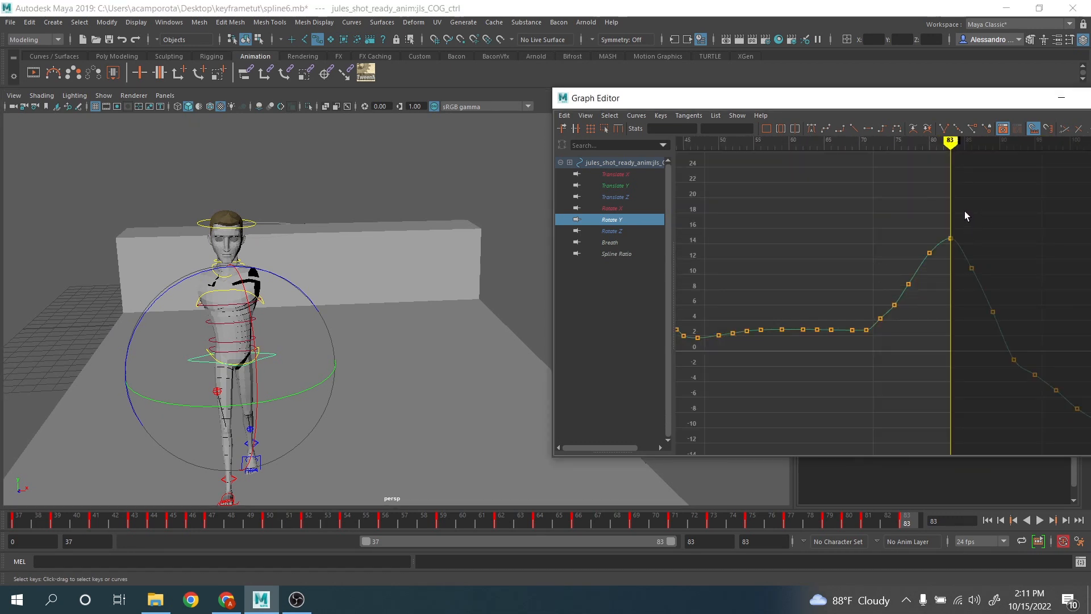
pyautogui.moveTo(862, 353); pyautogui.dragTo(862, 354)
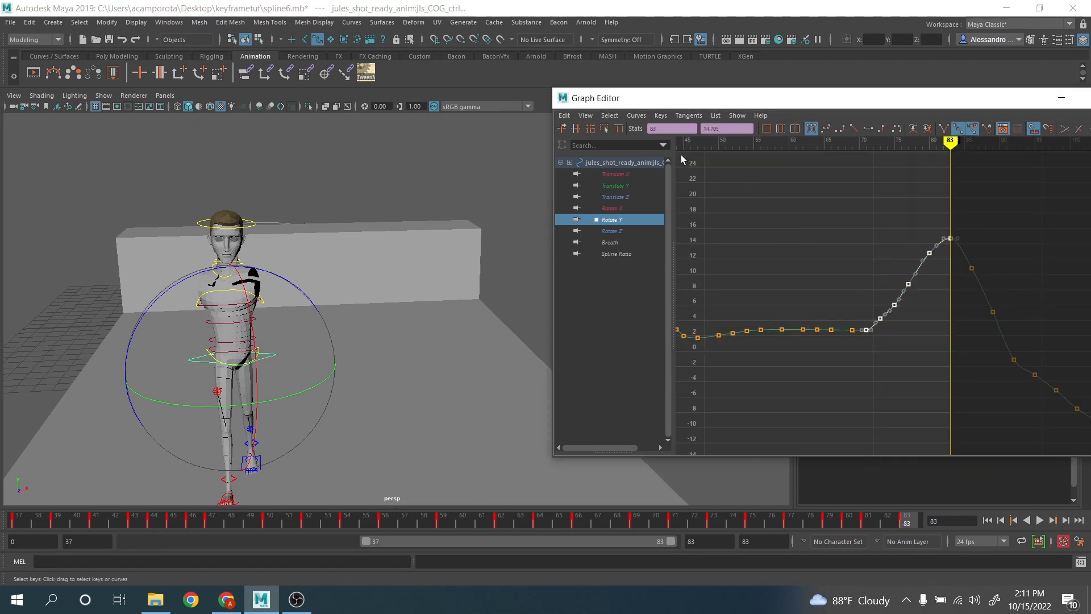
pyautogui.click(602, 128)
pyautogui.moveTo(910, 229); pyautogui.dragTo(907, 321)
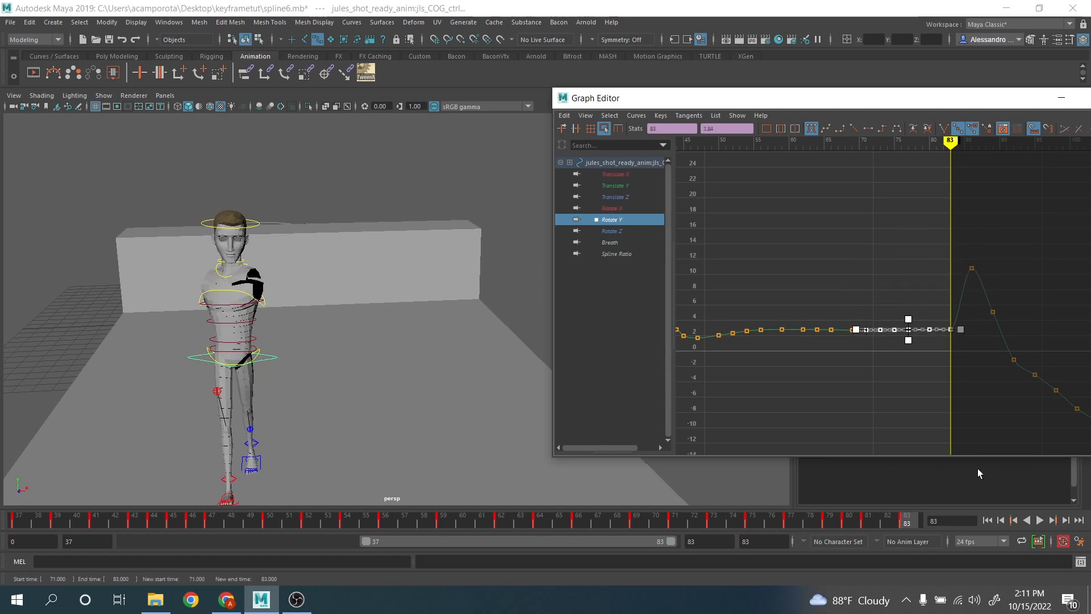
# Try rotating the IK hip control about its Y axis at frame 83, and undo the rotation
pyautogui.click(255, 352)
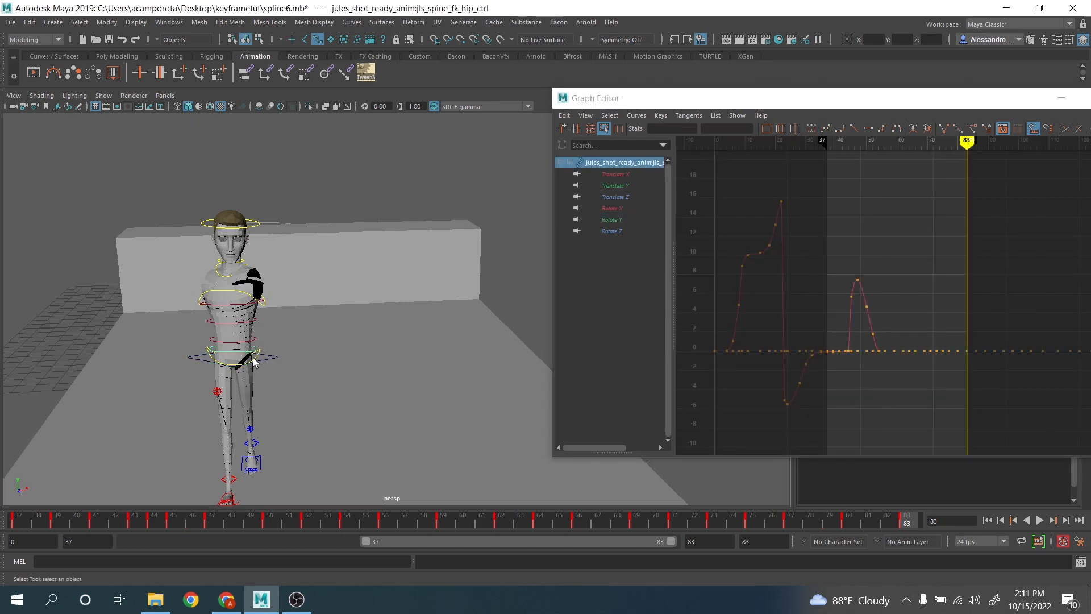
pyautogui.moveTo(227, 387); pyautogui.dragTo(331, 383)
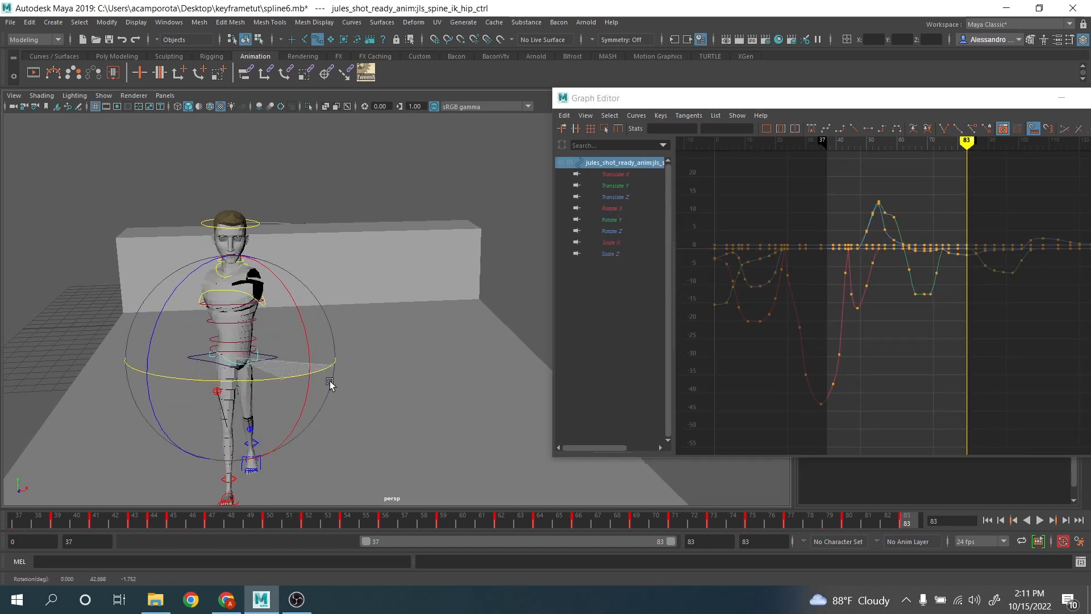
pyautogui.hotkey('ctrl', 'z')
# Play the animation from the front and check the COG's flattened Rotate Y curve
pyautogui.click(1027, 519)
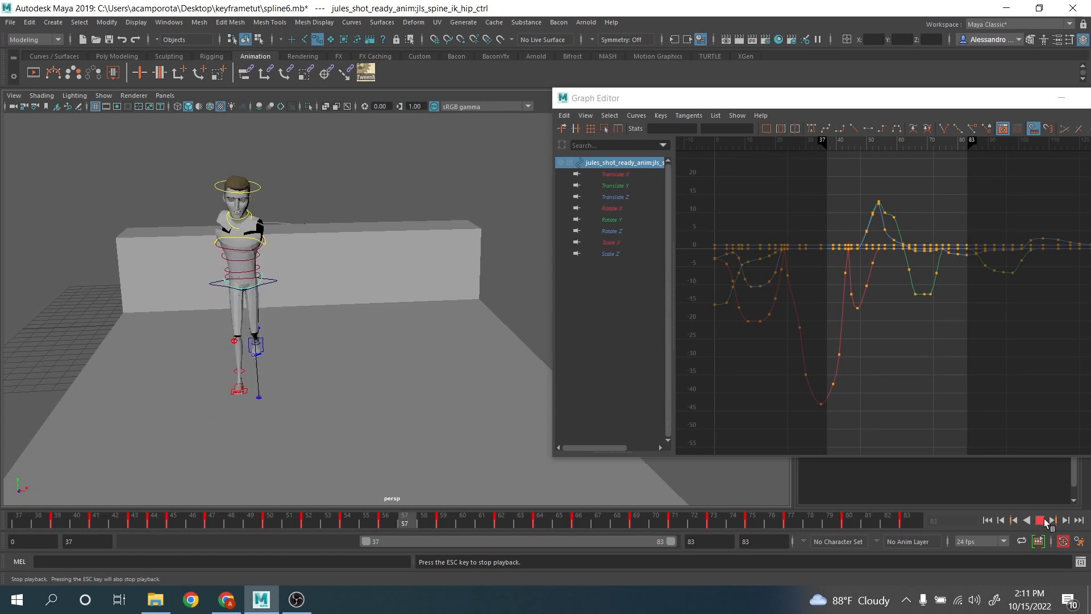
pyautogui.click(1040, 520)
pyautogui.press('e')
pyautogui.click(438, 312)
pyautogui.click(263, 330)
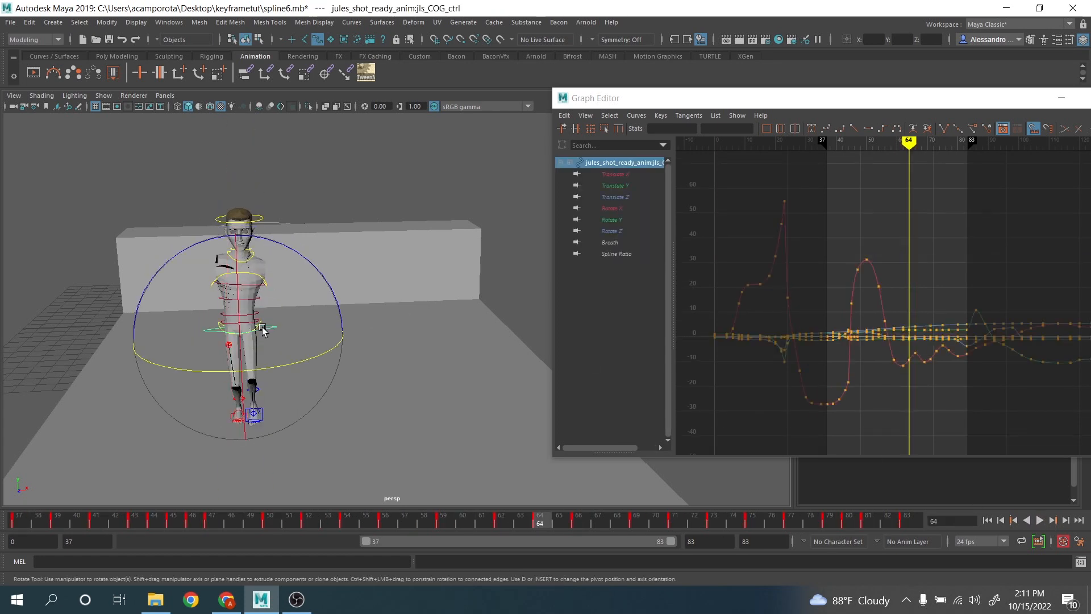
pyautogui.click(611, 220)
pyautogui.scroll(5, 789, 265)
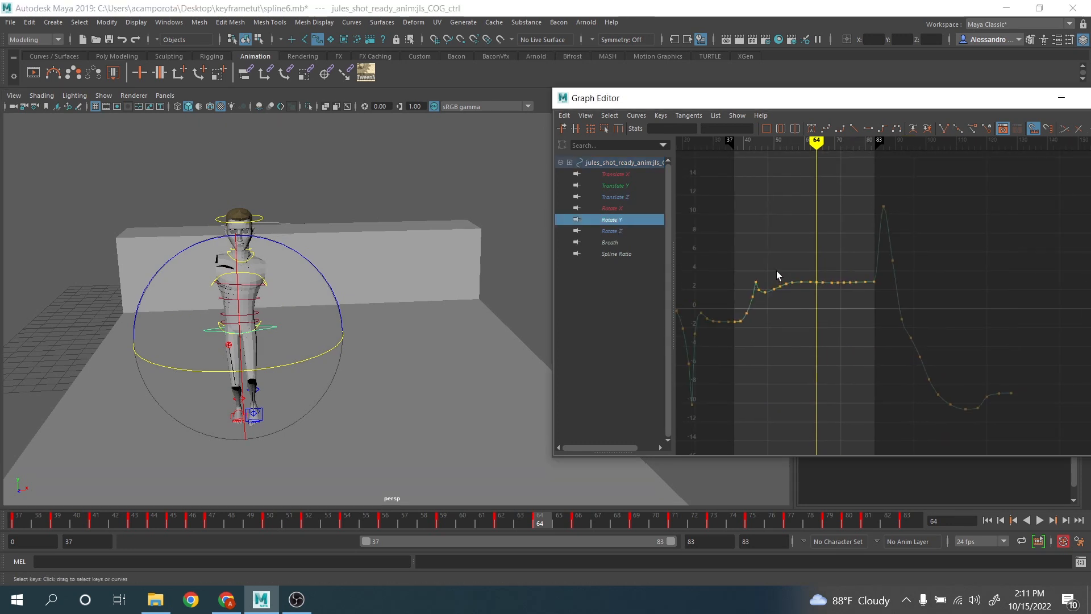
# Raise the COG's Rotate Z keys at frames 50 and 52 to about 2.0 and 1.6
pyautogui.click(621, 230)
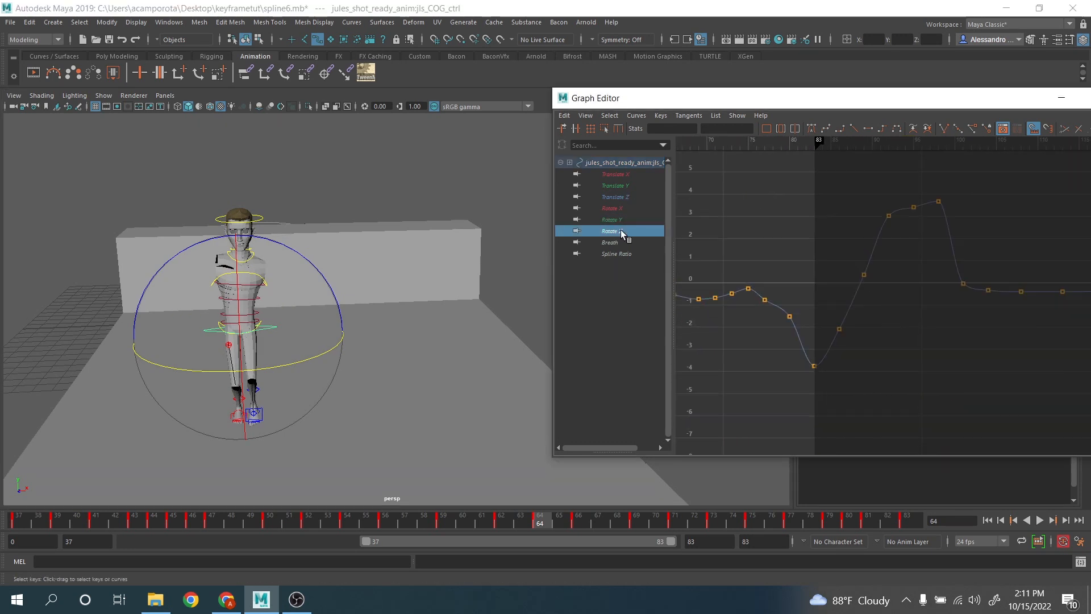
pyautogui.keyDown('alt'); pyautogui.moveTo(702, 251); pyautogui.dragTo(890, 256, button='middle'); pyautogui.keyUp('alt')
pyautogui.keyDown('alt'); pyautogui.moveTo(890, 255); pyautogui.dragTo(862, 189, button='right'); pyautogui.keyUp('alt')
pyautogui.keyDown('alt'); pyautogui.moveTo(830, 216); pyautogui.dragTo(854, 249, button='middle'); pyautogui.keyUp('alt')
pyautogui.keyDown('alt'); pyautogui.moveTo(854, 249); pyautogui.dragTo(858, 251, button='right'); pyautogui.keyUp('alt')
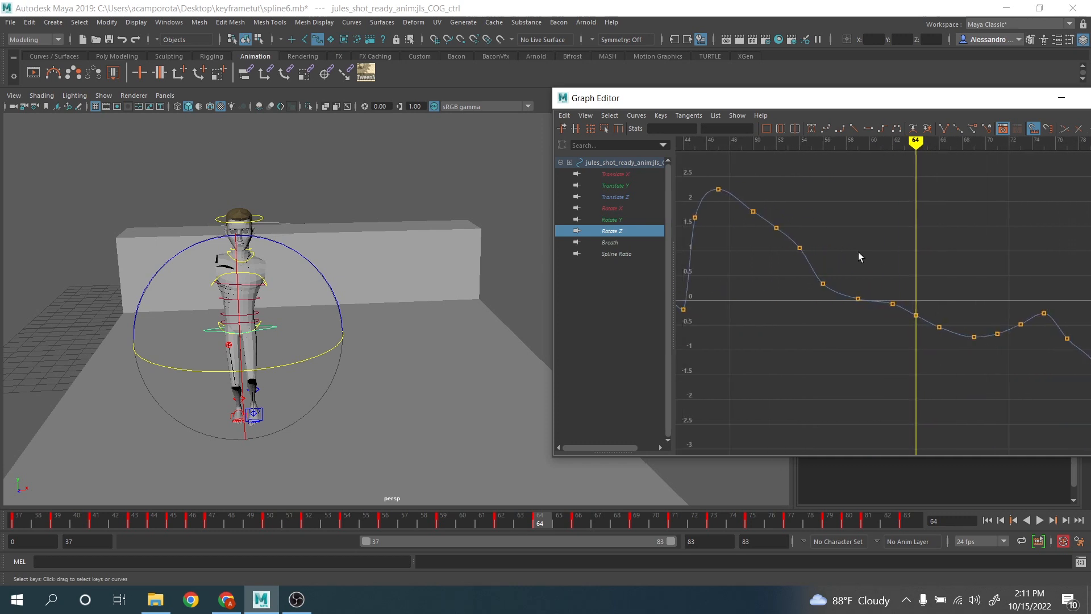
pyautogui.keyDown('alt'); pyautogui.moveTo(858, 251); pyautogui.dragTo(906, 298, button='middle'); pyautogui.keyUp('alt')
pyautogui.moveTo(141, 519); pyautogui.dragTo(271, 527)
pyautogui.moveTo(848, 190); pyautogui.dragTo(856, 206)
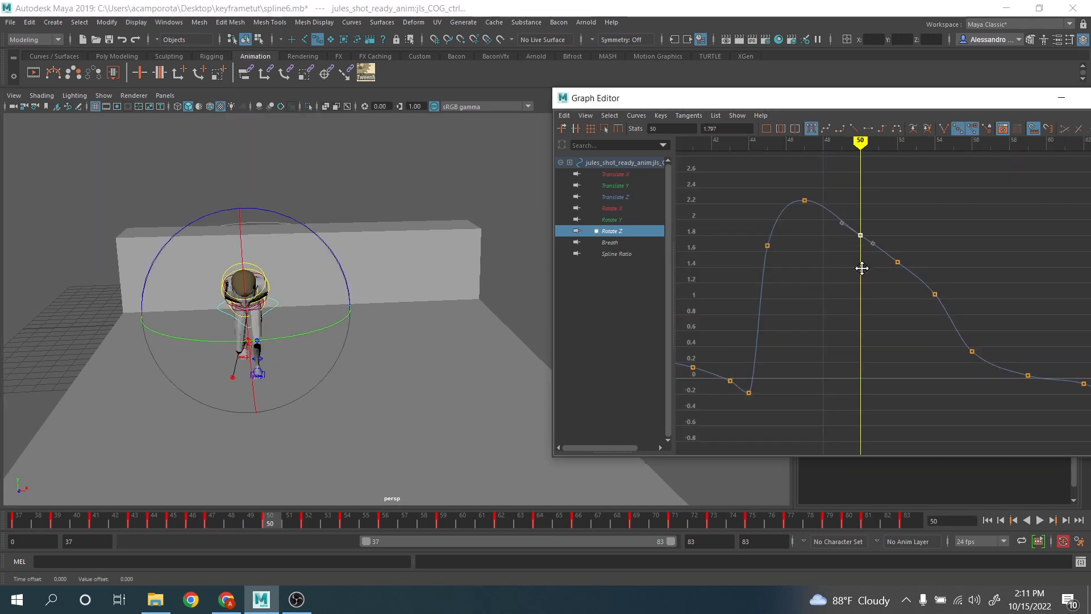
pyautogui.moveTo(914, 249); pyautogui.dragTo(891, 274)
pyautogui.scroll(3, 891, 274)
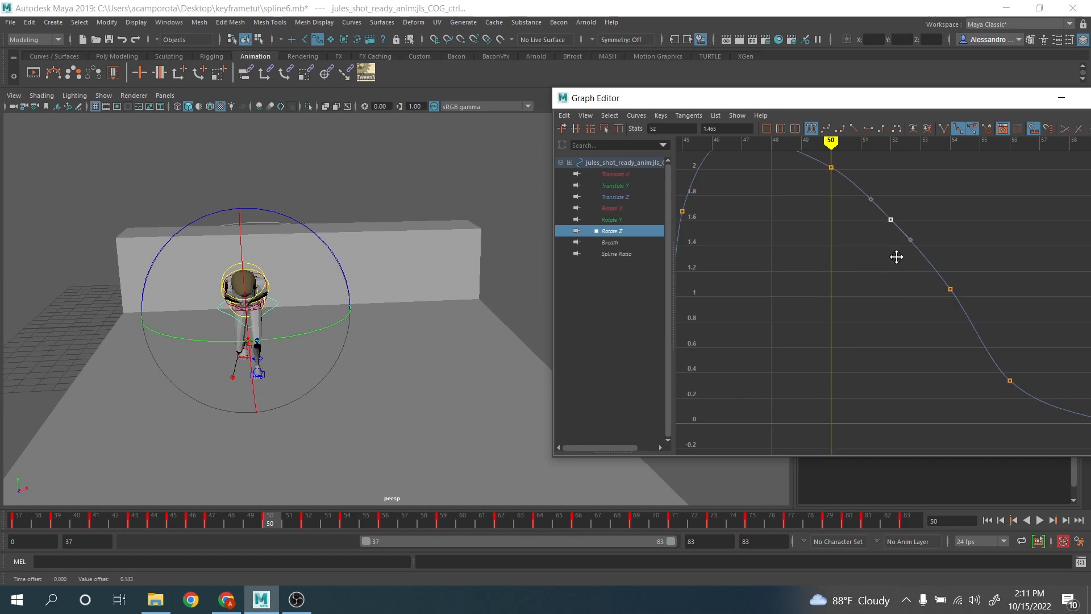
# Raise the COG's Rotate Z key at frame 77 to about -0.48
pyautogui.scroll(-4, 896, 257)
pyautogui.keyDown('alt'); pyautogui.moveTo(267, 330); pyautogui.dragTo(418, 271); pyautogui.keyUp('alt')
pyautogui.scroll(2, 846, 262)
pyautogui.keyDown('alt'); pyautogui.moveTo(973, 289); pyautogui.dragTo(777, 233, button='middle'); pyautogui.keyUp('alt')
pyautogui.scroll(-3, 884, 268)
pyautogui.keyDown('alt'); pyautogui.moveTo(918, 285); pyautogui.dragTo(844, 271, button='middle'); pyautogui.keyUp('alt')
pyautogui.scroll(3, 844, 271)
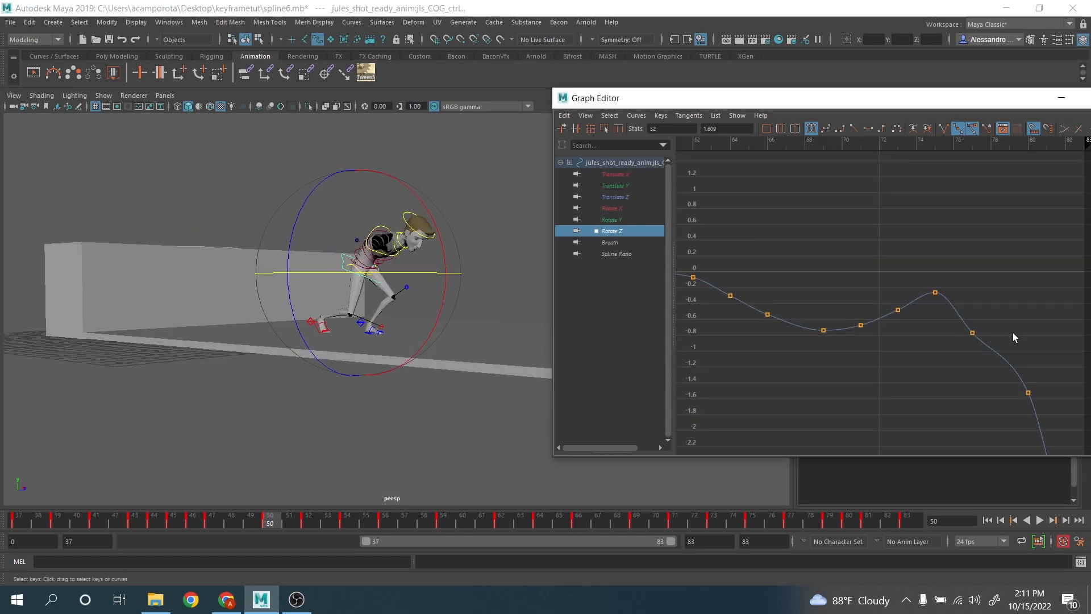
pyautogui.click(972, 333)
pyautogui.moveTo(956, 349); pyautogui.dragTo(962, 324, button='middle')
# Review the Rotate Z curve up to frame 83 and play the animation back from the side
pyautogui.scroll(-2, 944, 332)
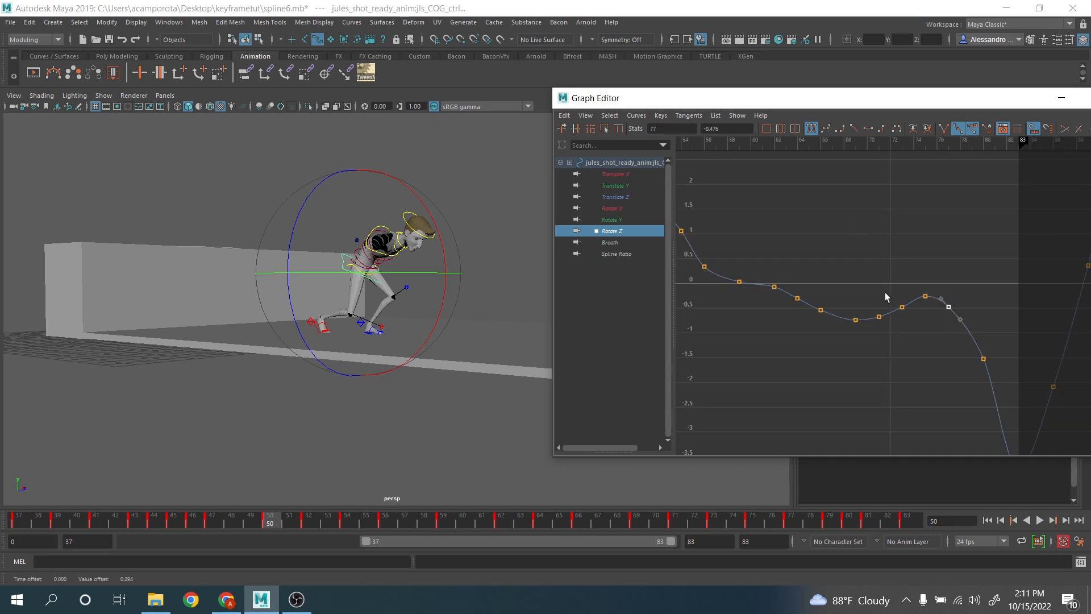
pyautogui.keyDown('alt'); pyautogui.moveTo(884, 292); pyautogui.dragTo(821, 243, button='right'); pyautogui.keyUp('alt')
pyautogui.keyDown('alt'); pyautogui.moveTo(821, 243); pyautogui.dragTo(768, 186, button='middle'); pyautogui.keyUp('alt')
pyautogui.keyDown('alt'); pyautogui.keyDown('shift'); pyautogui.moveTo(768, 186); pyautogui.dragTo(858, 193, button='right'); pyautogui.keyUp('shift'); pyautogui.keyUp('alt')
pyautogui.keyDown('alt'); pyautogui.moveTo(738, 230); pyautogui.dragTo(922, 279, button='middle'); pyautogui.keyUp('alt')
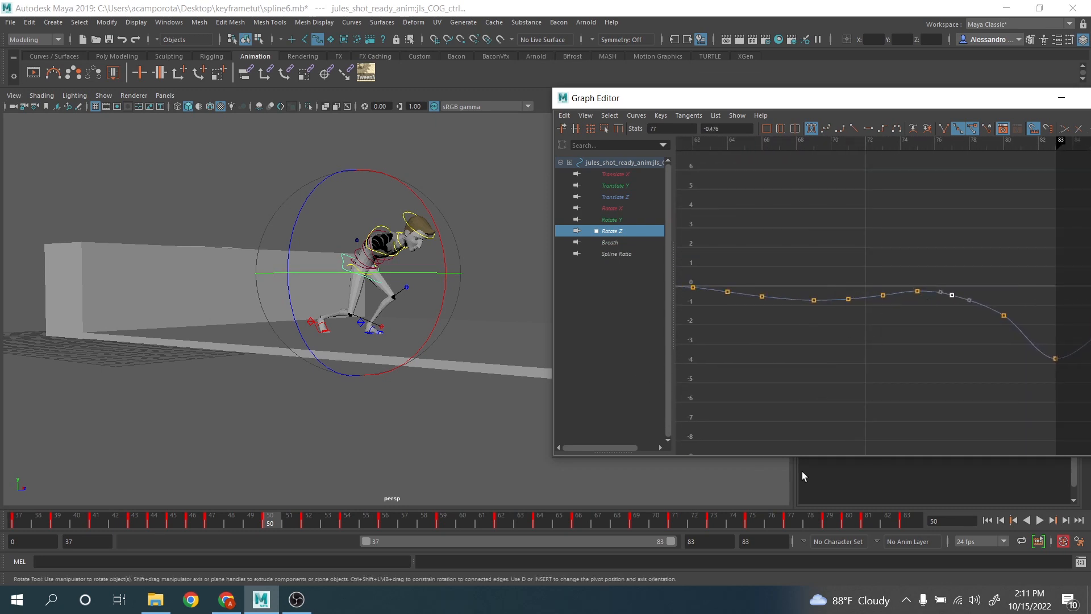
pyautogui.click(1040, 520)
pyautogui.keyDown('alt'); pyautogui.moveTo(360, 336); pyautogui.dragTo(385, 291); pyautogui.keyUp('alt')
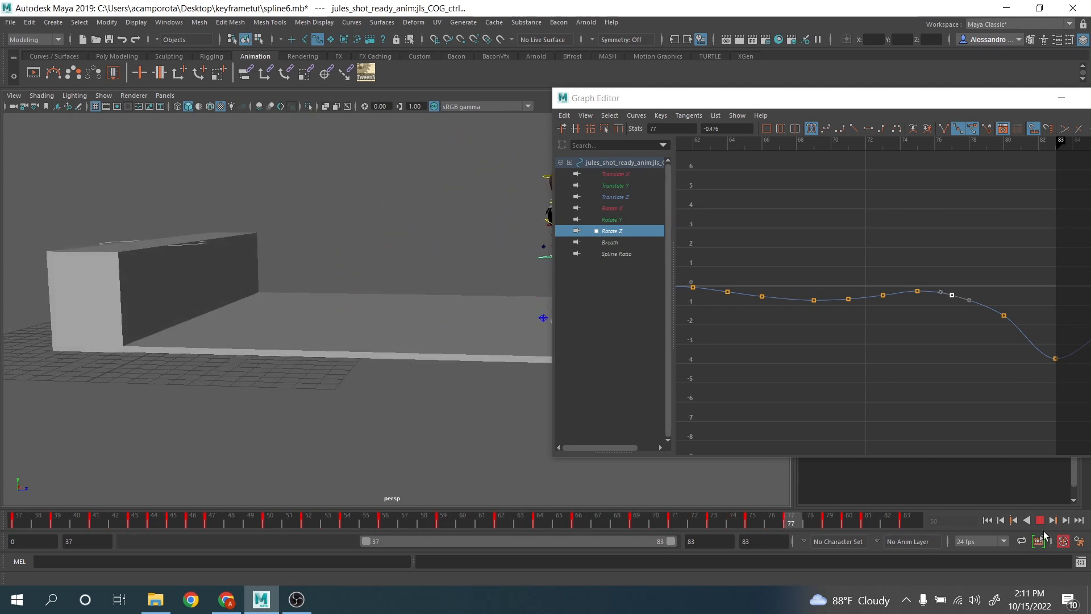
pyautogui.click(1035, 520)
# Rotate the IK hip control about its Y axis to about -6.5 at frame 47
pyautogui.keyDown('alt'); pyautogui.moveTo(390, 325); pyautogui.dragTo(283, 328); pyautogui.keyUp('alt')
pyautogui.keyDown('alt'); pyautogui.moveTo(282, 327); pyautogui.dragTo(322, 325, button='right'); pyautogui.keyUp('alt')
pyautogui.press('q')
pyautogui.click(278, 282)
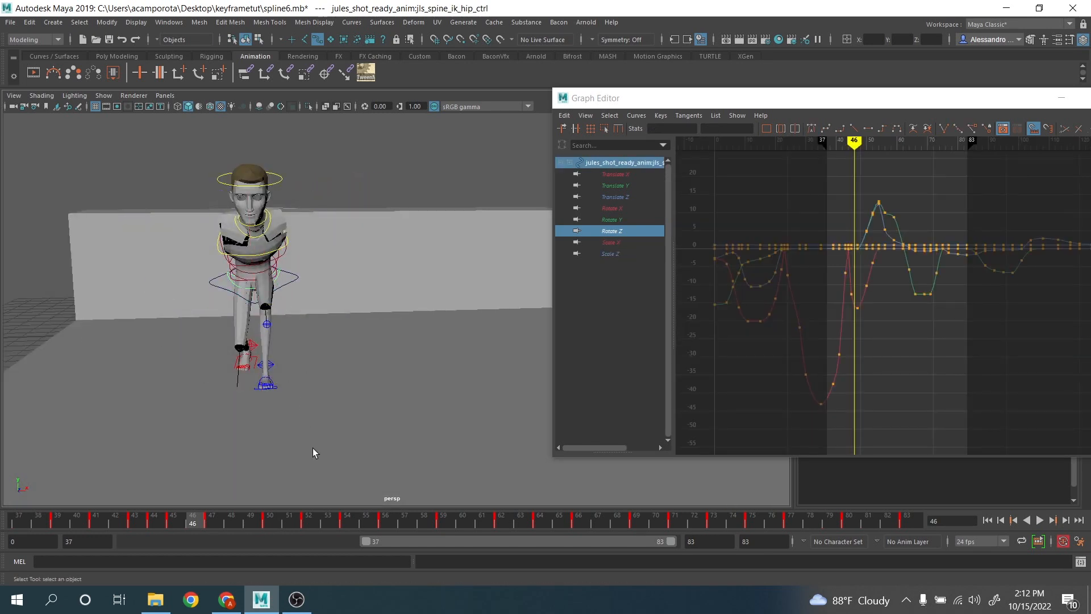
pyautogui.hotkey('alt', 'v')
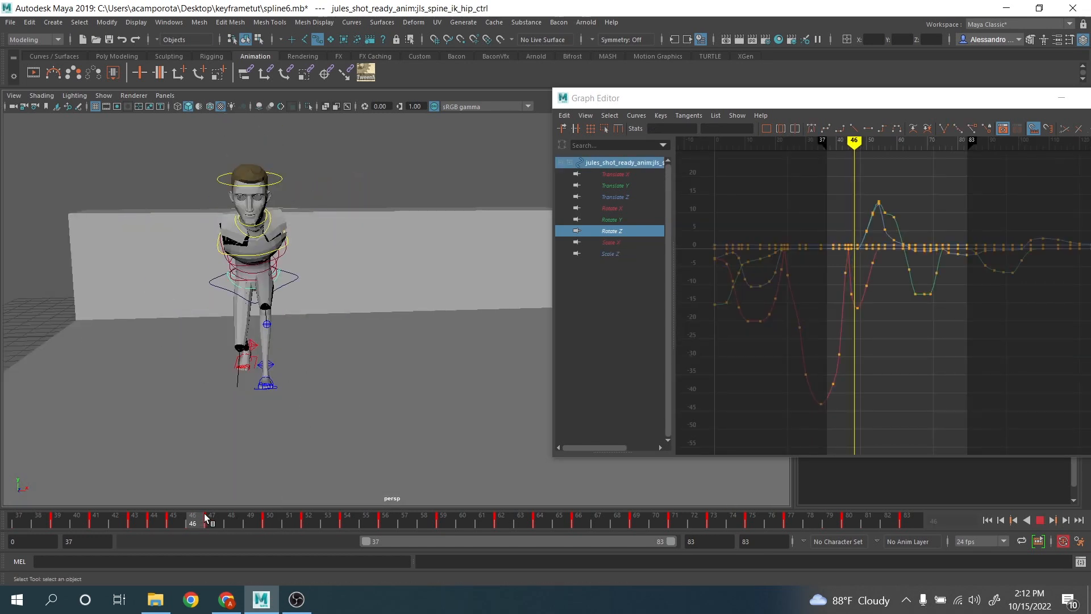
pyautogui.hotkey('alt', 'v')
pyautogui.press('e')
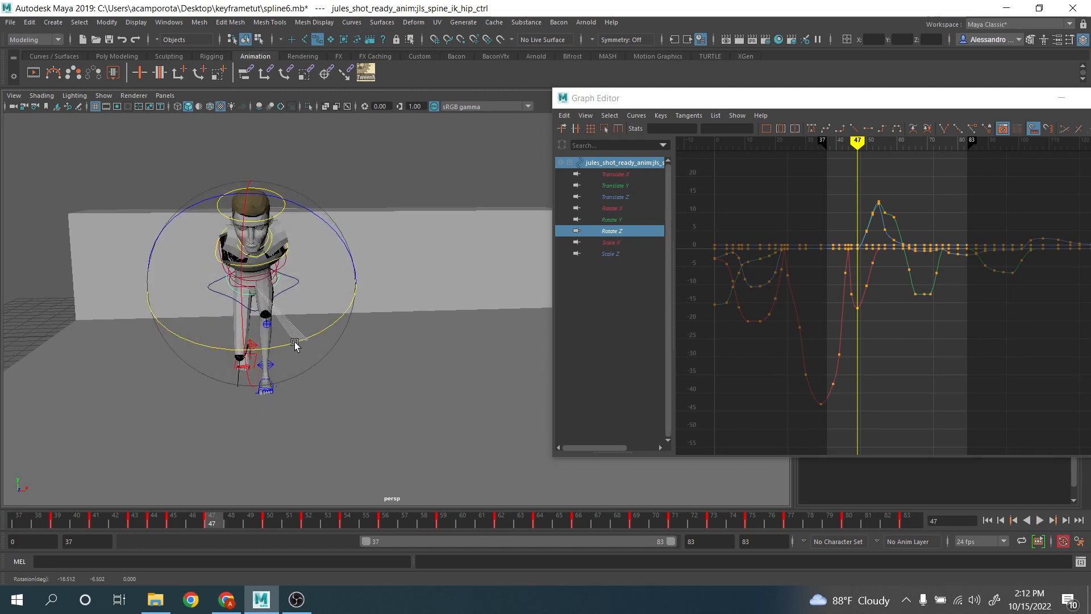
# Lower the IK hip control's Rotate Y key at frame 50 to about -9.1
pyautogui.click(612, 220)
pyautogui.press('f')
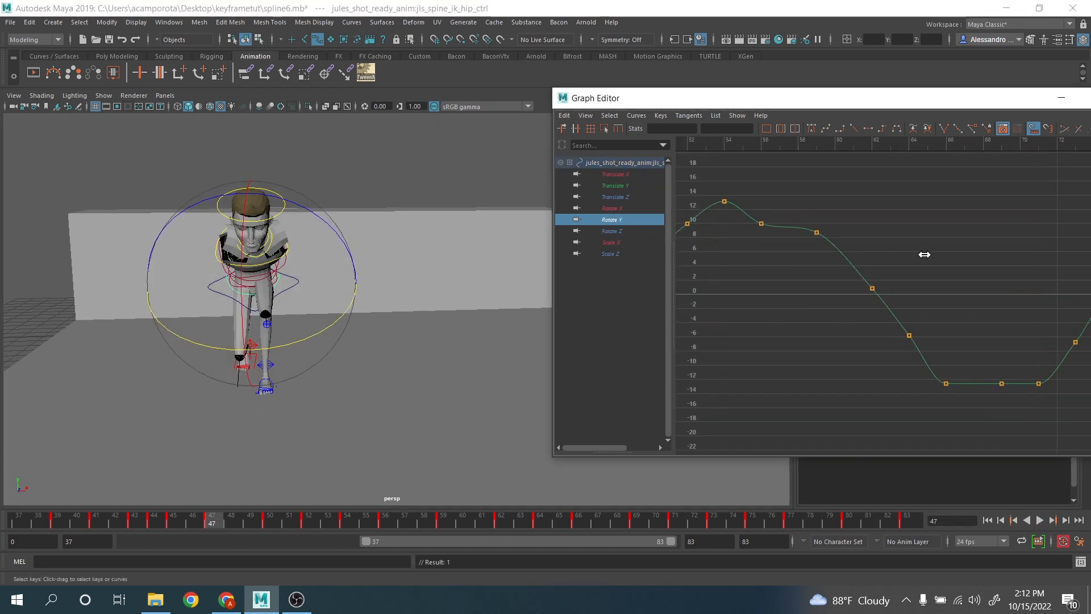
pyautogui.moveTo(230, 516); pyautogui.dragTo(270, 519)
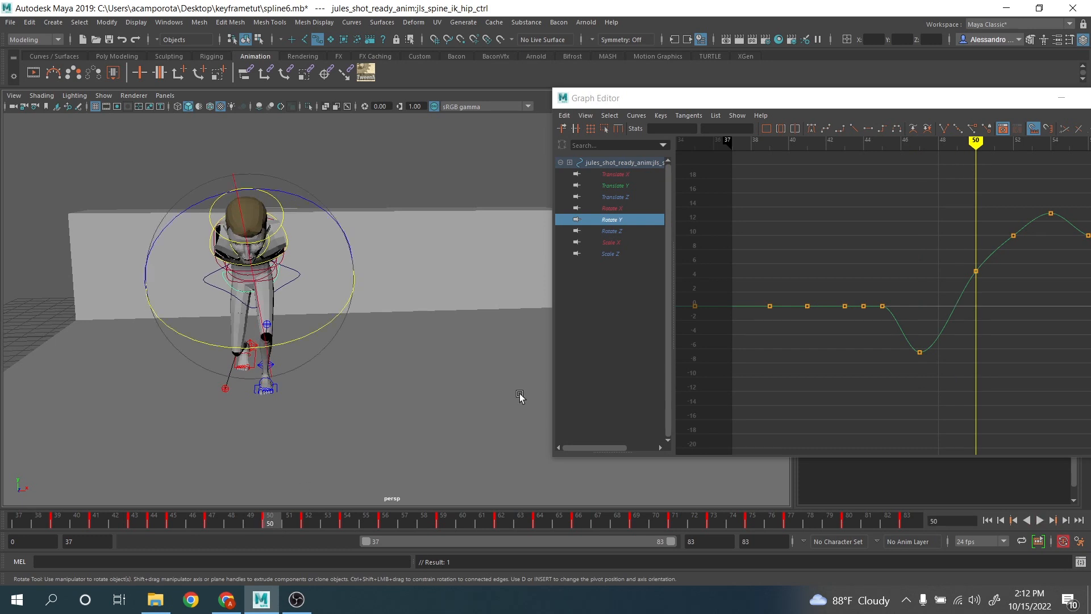
pyautogui.moveTo(935, 239); pyautogui.dragTo(973, 278)
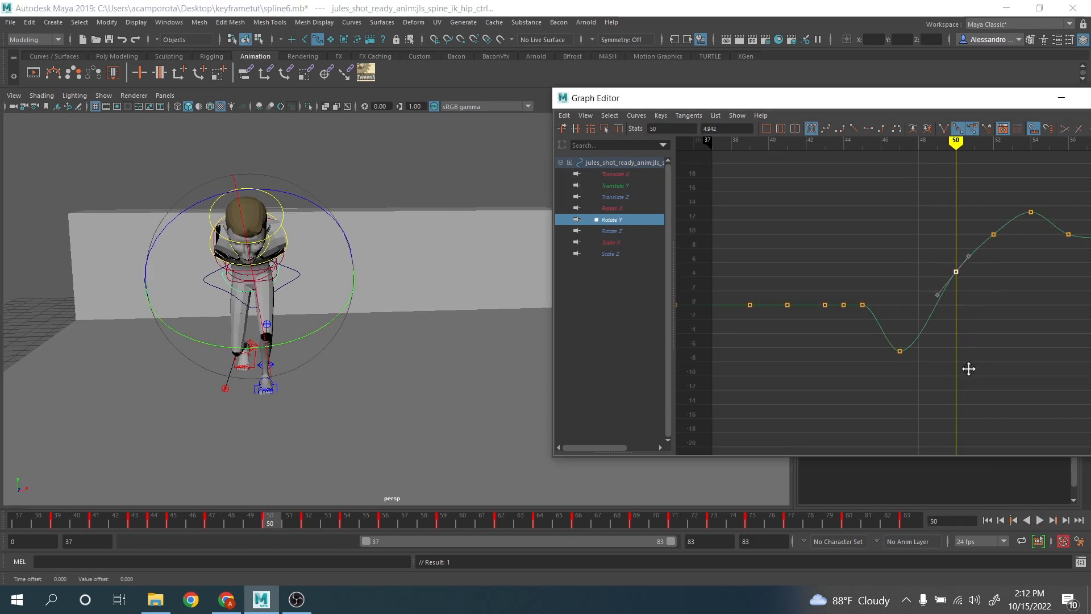
pyautogui.moveTo(967, 365); pyautogui.dragTo(969, 425, button='middle')
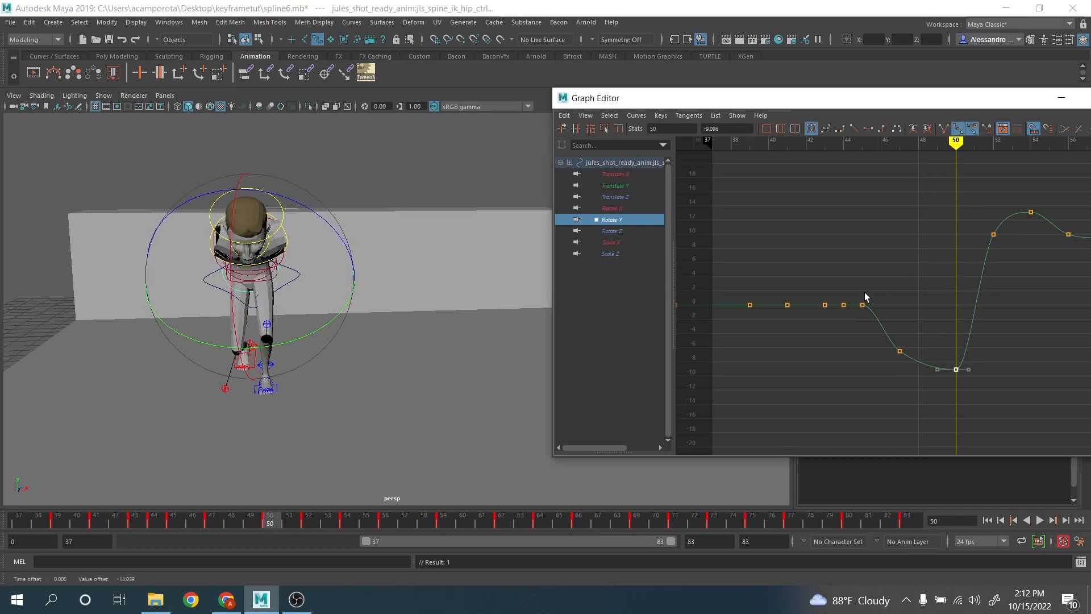
# Lower the hip control's Rotate Y key at frame 45 to about -0.56 and raise the frame 56 key to about 12.1
pyautogui.moveTo(307, 521); pyautogui.dragTo(332, 519)
pyautogui.moveTo(350, 519); pyautogui.dragTo(392, 524)
pyautogui.keyDown('alt'); pyautogui.moveTo(929, 306); pyautogui.dragTo(811, 330, button='middle'); pyautogui.keyUp('alt')
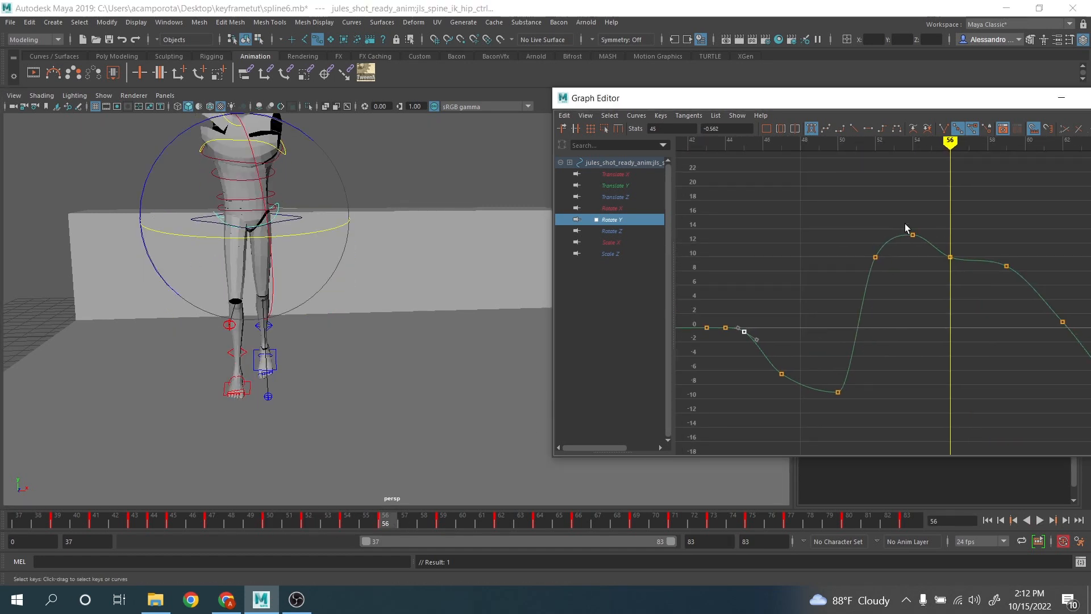
pyautogui.moveTo(965, 279); pyautogui.dragTo(964, 280)
pyautogui.moveTo(963, 290); pyautogui.dragTo(961, 277, button='middle')
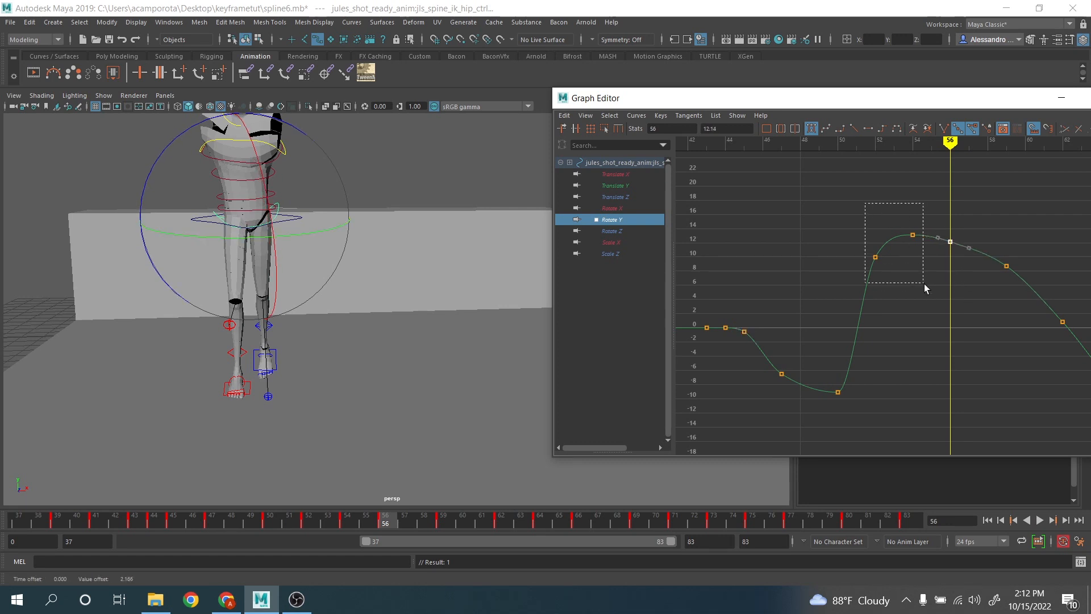
# Lower the hip control's Rotate Y keys at frames 54 and 52 to about 7.6 and -4.7
pyautogui.moveTo(924, 284); pyautogui.dragTo(924, 285)
pyautogui.moveTo(921, 299); pyautogui.dragTo(916, 337, button='middle')
pyautogui.moveTo(830, 262); pyautogui.dragTo(891, 322)
pyautogui.moveTo(889, 338); pyautogui.dragTo(883, 403, button='middle')
# Raise the hip control's Rotate Y key at frame 59 to about 14.5
pyautogui.click(404, 527)
pyautogui.hotkey('alt', 'v')
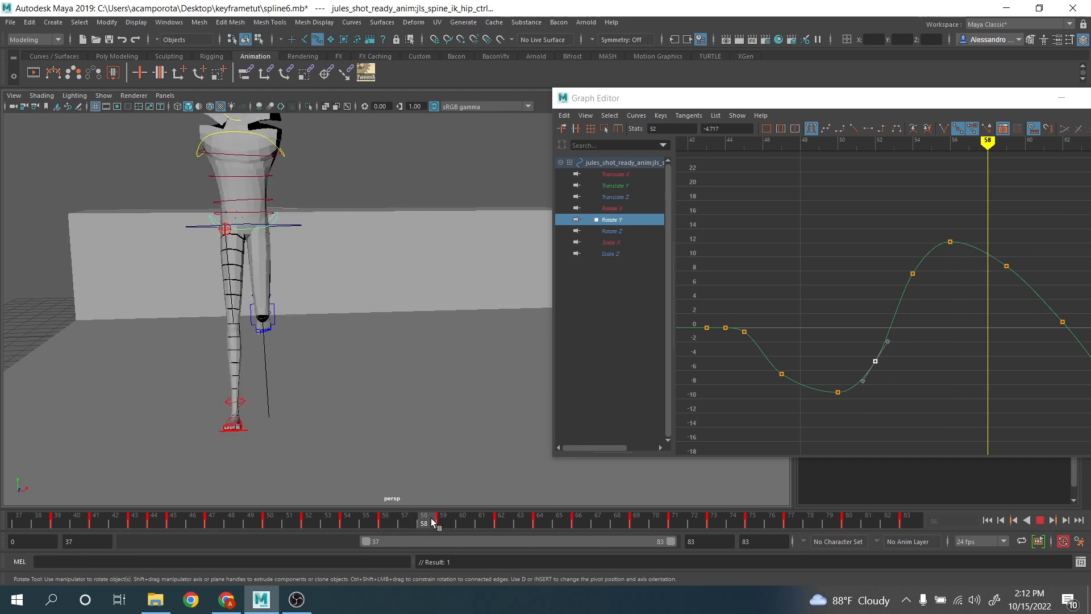
pyautogui.moveTo(431, 517)
pyautogui.mouseDown()
pyautogui.moveTo(491, 527)
pyautogui.moveTo(444, 524)
pyautogui.mouseUp()
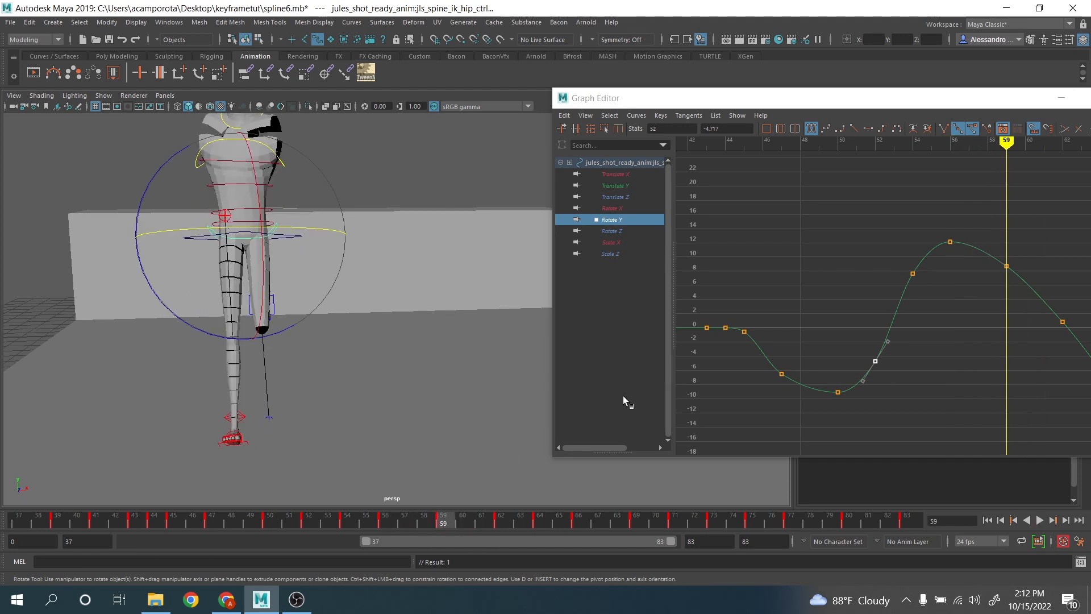
pyautogui.keyDown('alt'); pyautogui.moveTo(979, 232); pyautogui.dragTo(927, 255, button='middle'); pyautogui.keyUp('alt')
pyautogui.moveTo(959, 252); pyautogui.dragTo(976, 333)
pyautogui.moveTo(966, 331); pyautogui.dragTo(966, 291, button='middle')
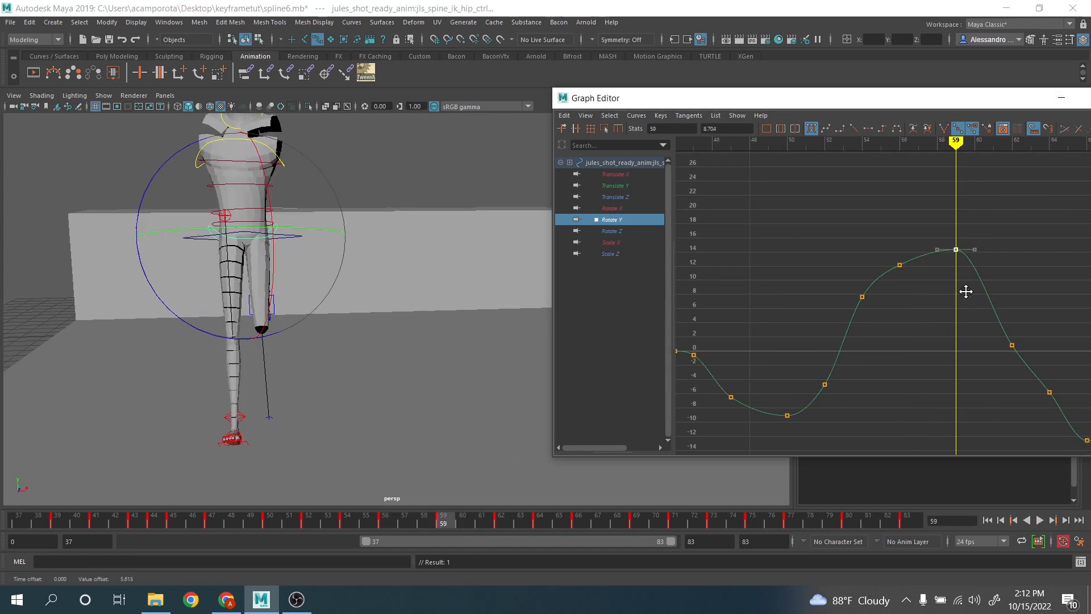
# Adjust the Rotate Y keys at frames 54 and 56 to about 6.7 and 12.5
pyautogui.moveTo(816, 241); pyautogui.dragTo(915, 329)
pyautogui.moveTo(915, 329); pyautogui.dragTo(912, 335, button='middle')
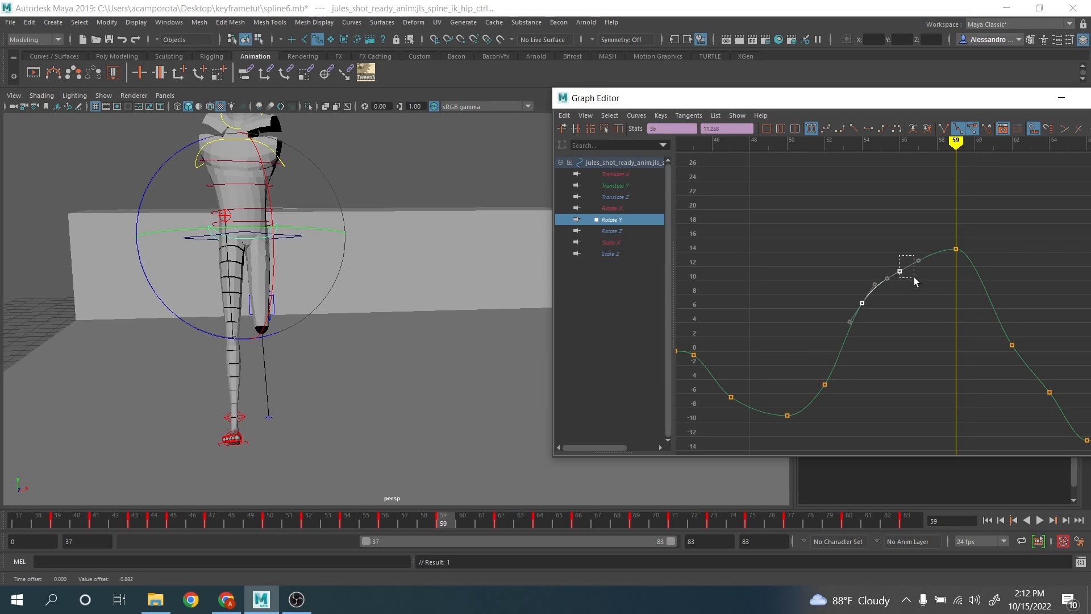
pyautogui.moveTo(915, 282); pyautogui.dragTo(916, 292)
# Raise the hip control's Rotate Y keys at frames 62 and 64 to about 10 and -4
pyautogui.keyDown('alt'); pyautogui.moveTo(912, 282); pyautogui.dragTo(684, 232, button='middle'); pyautogui.keyUp('alt')
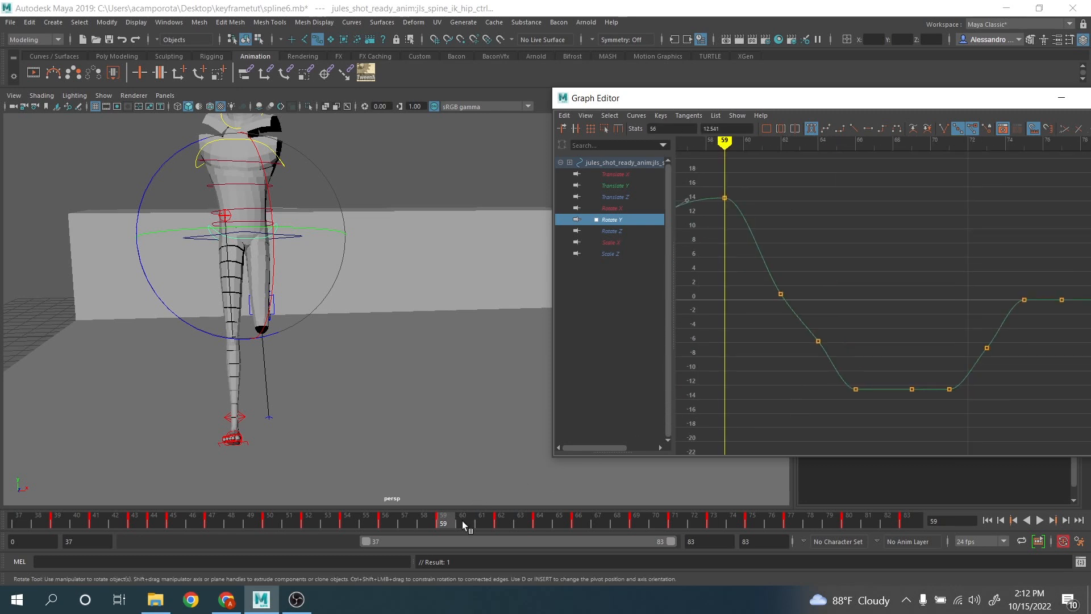
pyautogui.moveTo(475, 522); pyautogui.dragTo(550, 523)
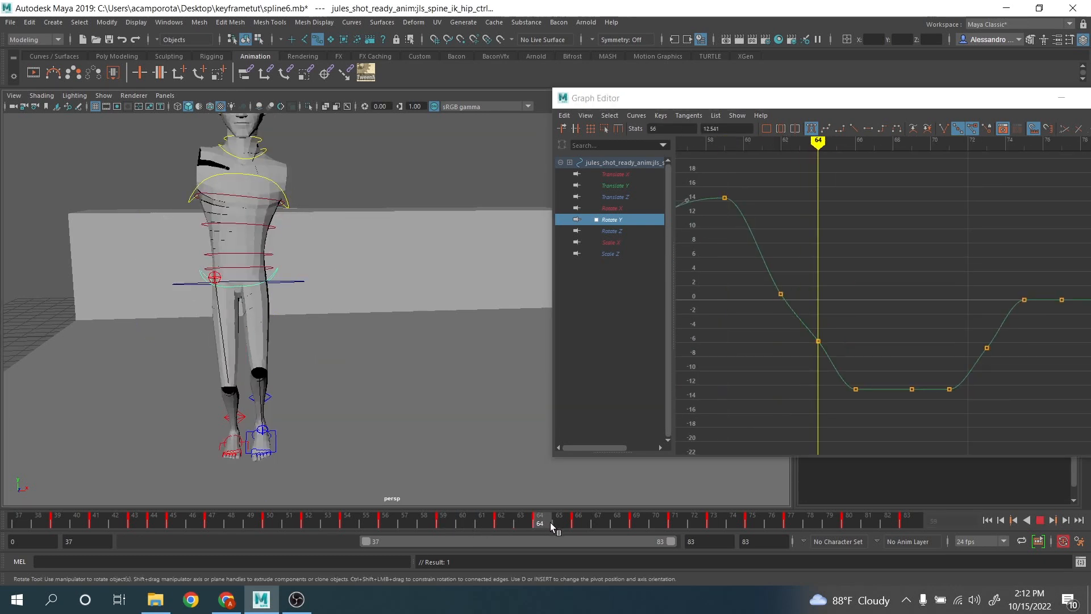
pyautogui.moveTo(774, 264); pyautogui.dragTo(830, 341)
pyautogui.moveTo(761, 305); pyautogui.dragTo(773, 240, button='middle')
pyautogui.moveTo(792, 362); pyautogui.dragTo(792, 349, button='middle')
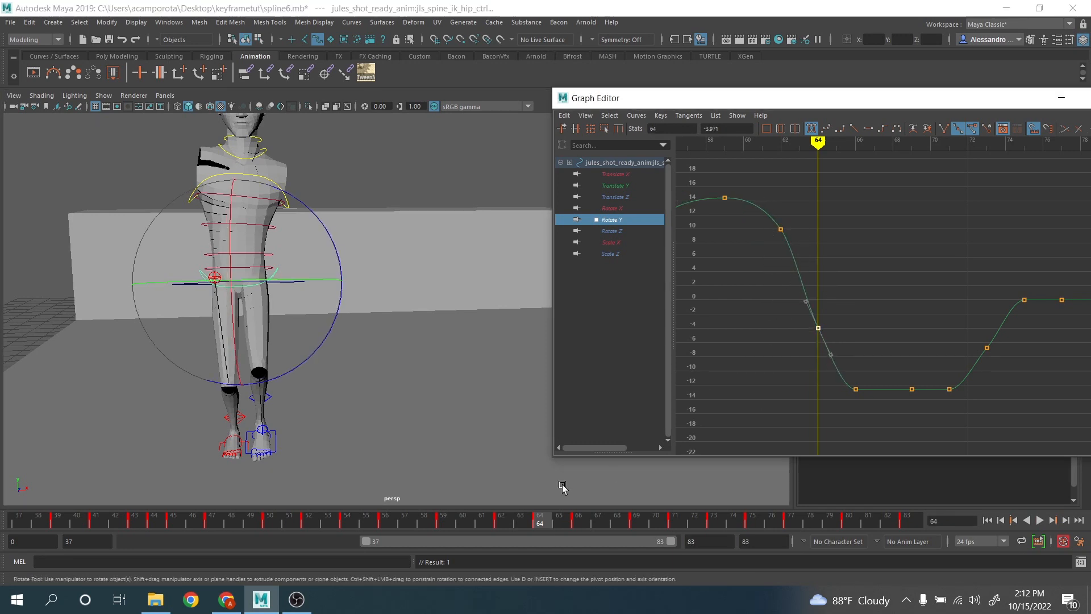
# Lower the hip control's Rotate Y key at frame 71 to about -15.3
pyautogui.moveTo(578, 526); pyautogui.dragTo(675, 524)
pyautogui.keyDown('alt'); pyautogui.moveTo(480, 305); pyautogui.dragTo(316, 258); pyautogui.keyUp('alt')
pyautogui.keyDown('alt'); pyautogui.moveTo(807, 277); pyautogui.dragTo(932, 330, button='right'); pyautogui.keyUp('alt')
pyautogui.keyDown('alt'); pyautogui.moveTo(932, 330); pyautogui.dragTo(775, 270, button='middle'); pyautogui.keyUp('alt')
pyautogui.keyDown('alt'); pyautogui.moveTo(806, 317); pyautogui.dragTo(892, 285, button='middle'); pyautogui.keyUp('alt')
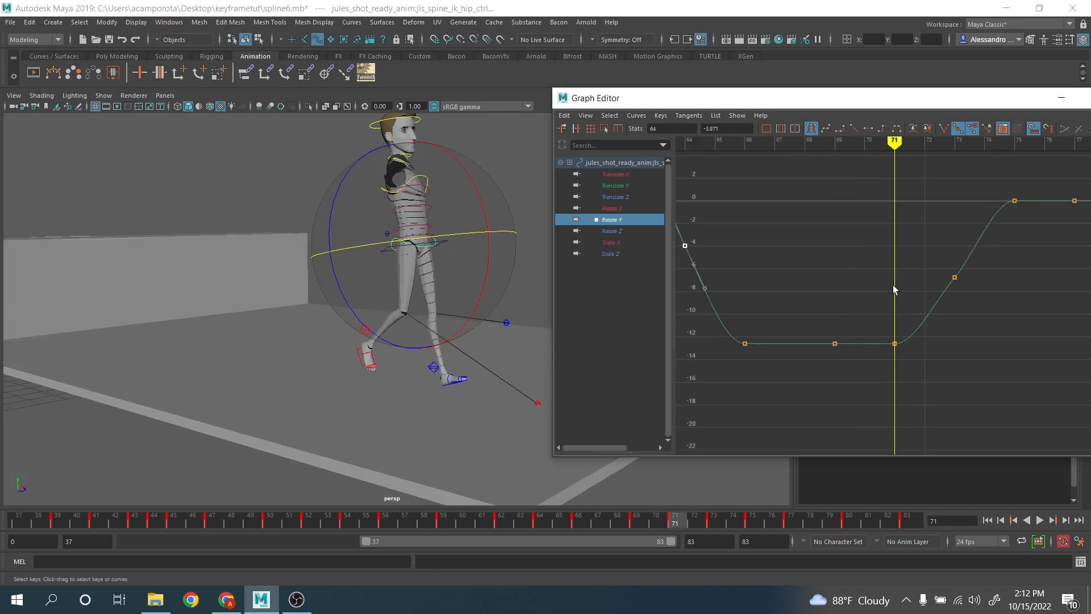
pyautogui.moveTo(904, 380); pyautogui.dragTo(896, 416, button='middle')
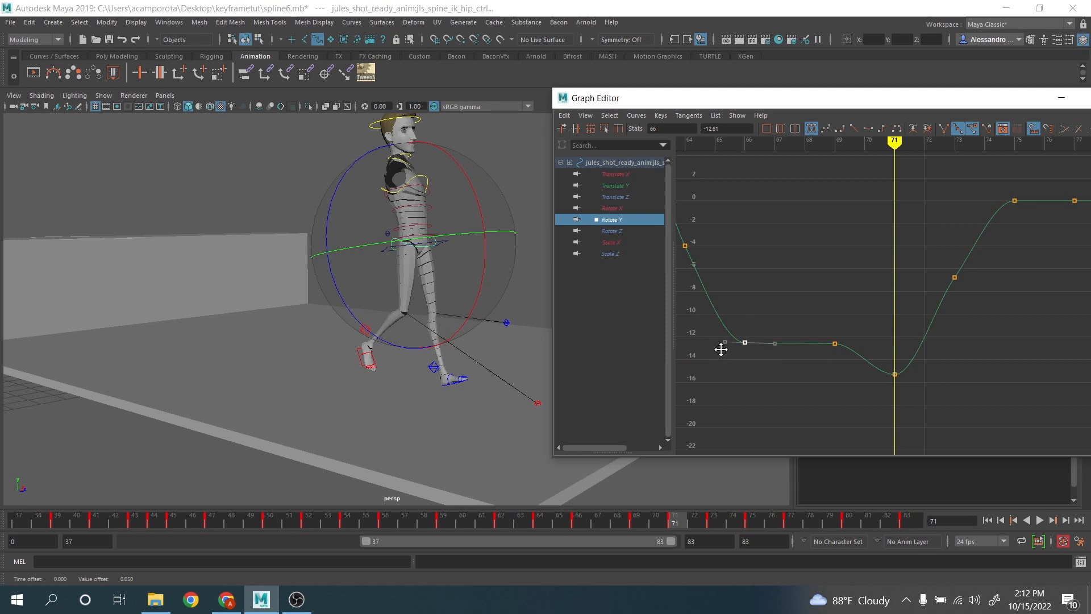
# Raise the Rotate Y key at frame 66 to about -11.5 and delete the frame 69 key
pyautogui.moveTo(721, 350); pyautogui.dragTo(723, 338, button='middle')
pyautogui.moveTo(811, 309); pyautogui.dragTo(851, 373)
pyautogui.press('Delete')
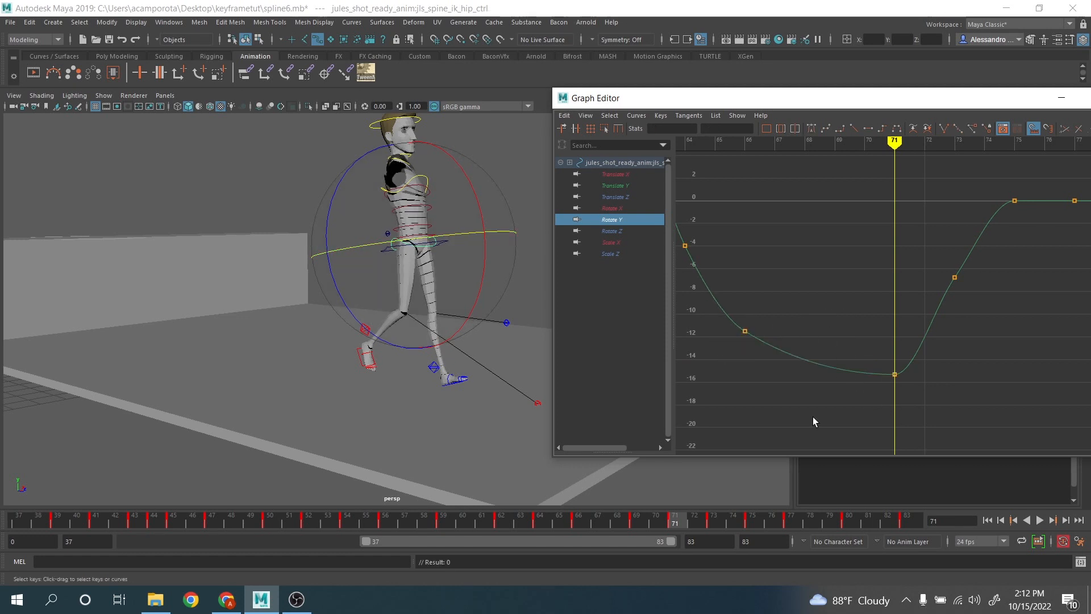
# Raise the hip control's Rotate Y key at frame 77 to about 5.8
pyautogui.moveTo(681, 527); pyautogui.dragTo(791, 520)
pyautogui.keyDown('alt'); pyautogui.moveTo(954, 352); pyautogui.dragTo(826, 421, button='middle'); pyautogui.keyUp('alt')
pyautogui.moveTo(918, 254); pyautogui.dragTo(973, 324)
pyautogui.moveTo(973, 326); pyautogui.dragTo(910, 298, button='middle')
pyautogui.scroll(-5, 945, 267)
pyautogui.keyDown('alt'); pyautogui.moveTo(910, 299); pyautogui.dragTo(922, 372, button='right'); pyautogui.keyUp('alt')
# Raise the hip control's Rotate Y key at frame 83 to about 11.9
pyautogui.click(913, 515)
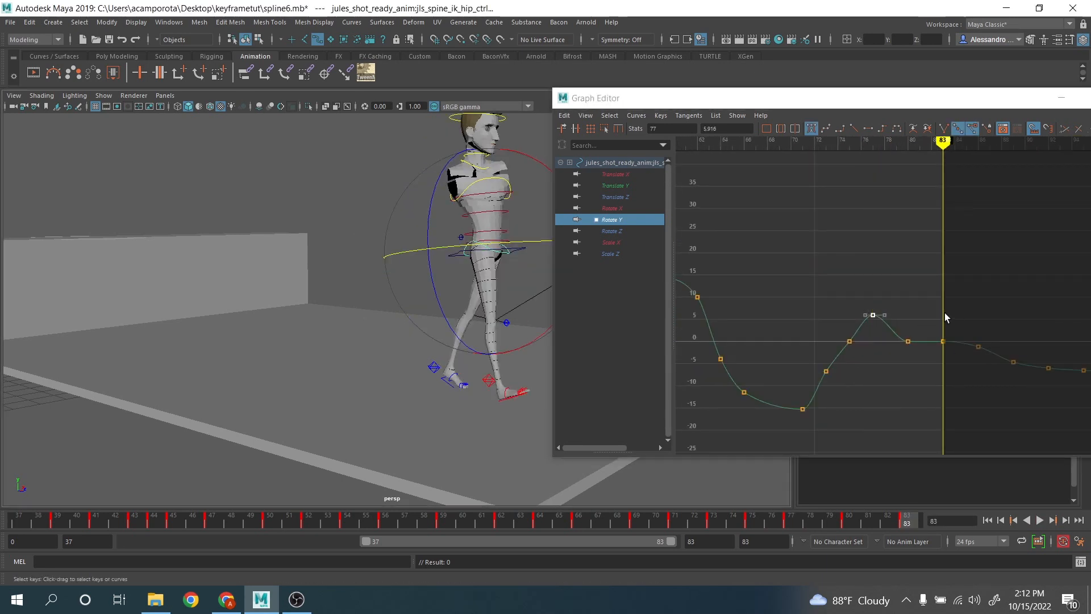
pyautogui.moveTo(944, 312); pyautogui.dragTo(958, 373)
pyautogui.moveTo(958, 374); pyautogui.dragTo(959, 320, button='middle')
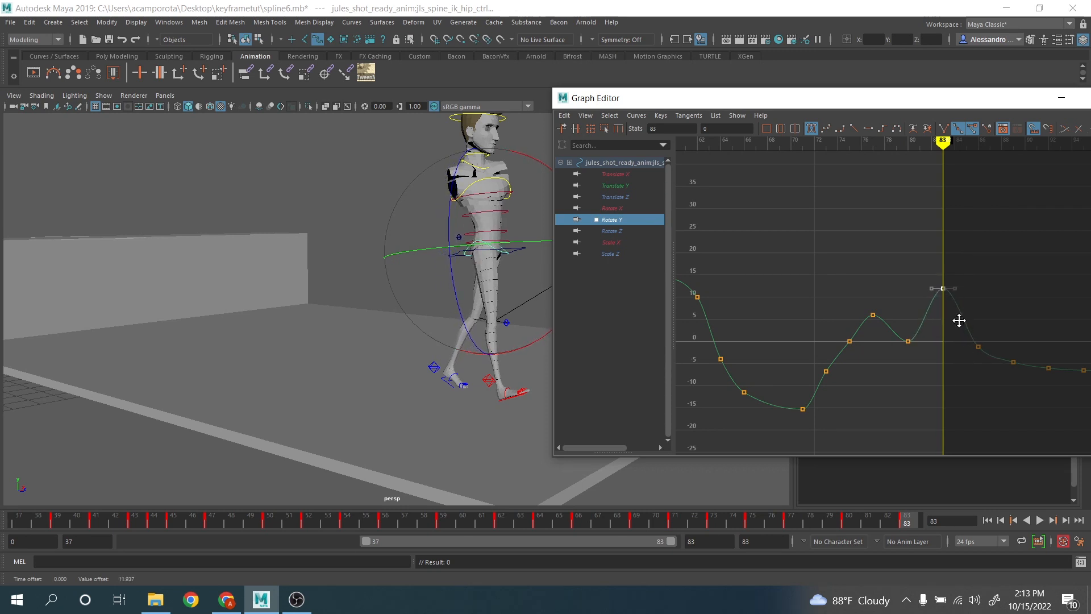
# Smooth the Rotate Y rise by deleting the keys at frames 80 and 75, moving the frame 73 key to 74 and steepening the frame 77 tangent
pyautogui.moveTo(898, 320); pyautogui.dragTo(921, 369)
pyautogui.press('Delete')
pyautogui.moveTo(839, 327); pyautogui.dragTo(858, 404)
pyautogui.press('Delete')
pyautogui.moveTo(844, 392); pyautogui.dragTo(855, 400, button='middle')
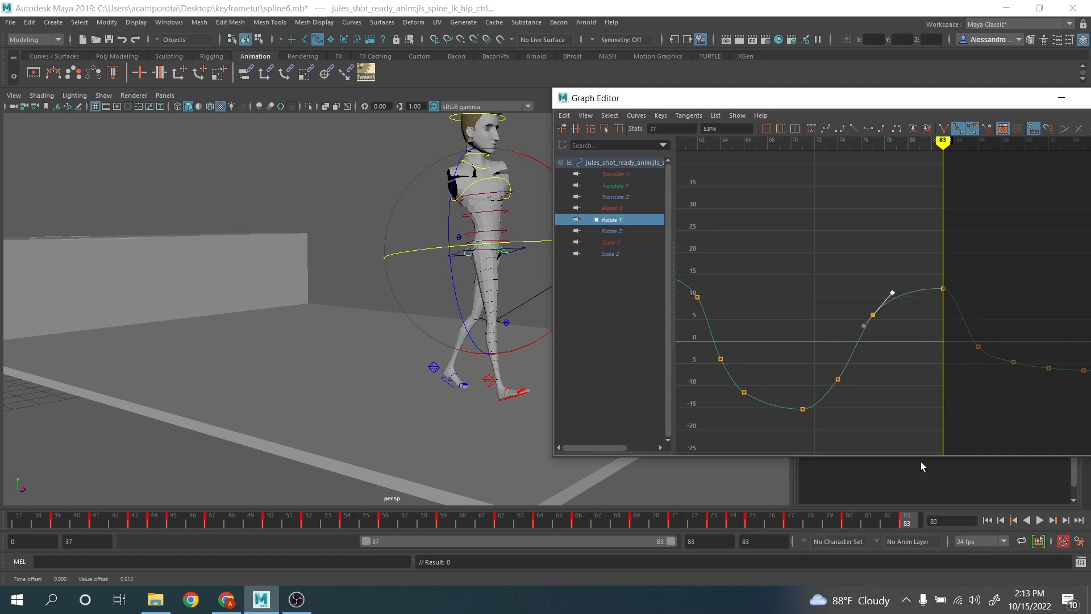
# Rotate the IK hip control about its Z axis to about -2.9 at frame 44 and 1.2 at frame 45
pyautogui.click(618, 231)
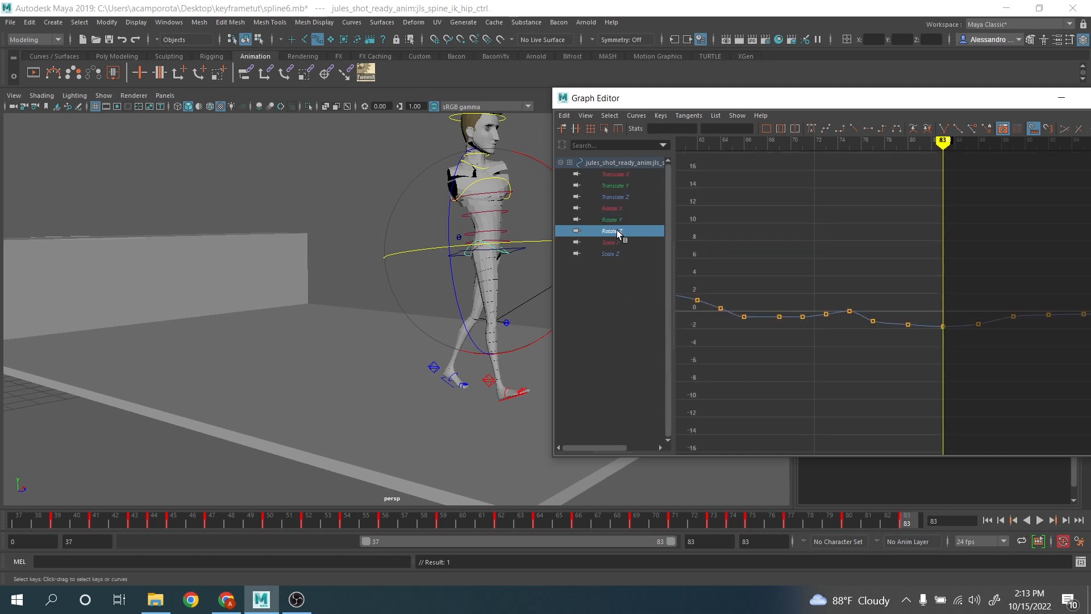
pyautogui.click(212, 517)
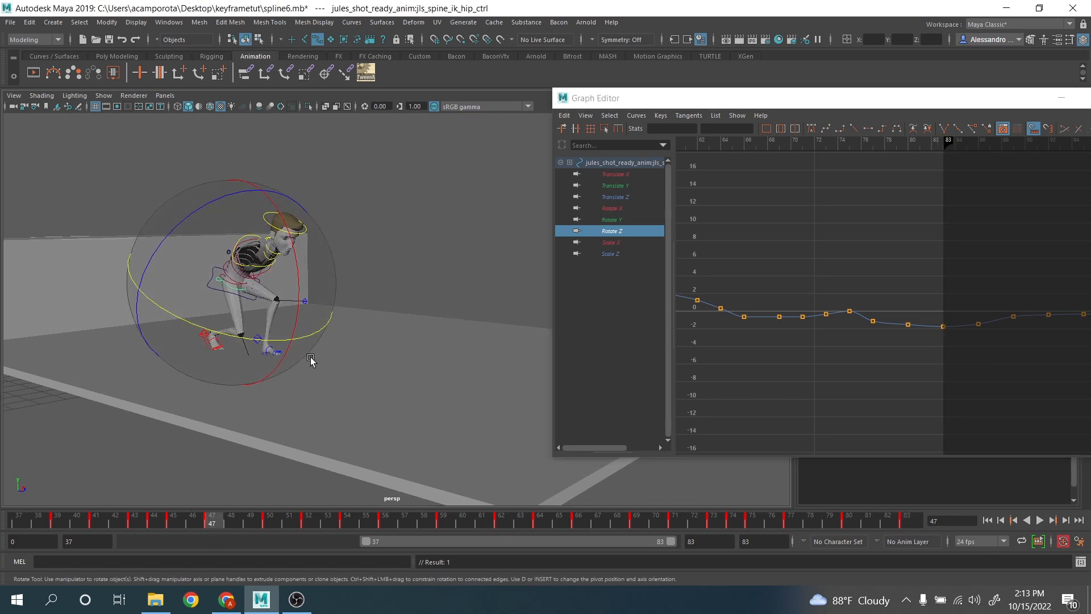
pyautogui.keyDown('alt'); pyautogui.moveTo(311, 359); pyautogui.dragTo(216, 463); pyautogui.keyUp('alt')
pyautogui.moveTo(186, 526); pyautogui.dragTo(159, 524)
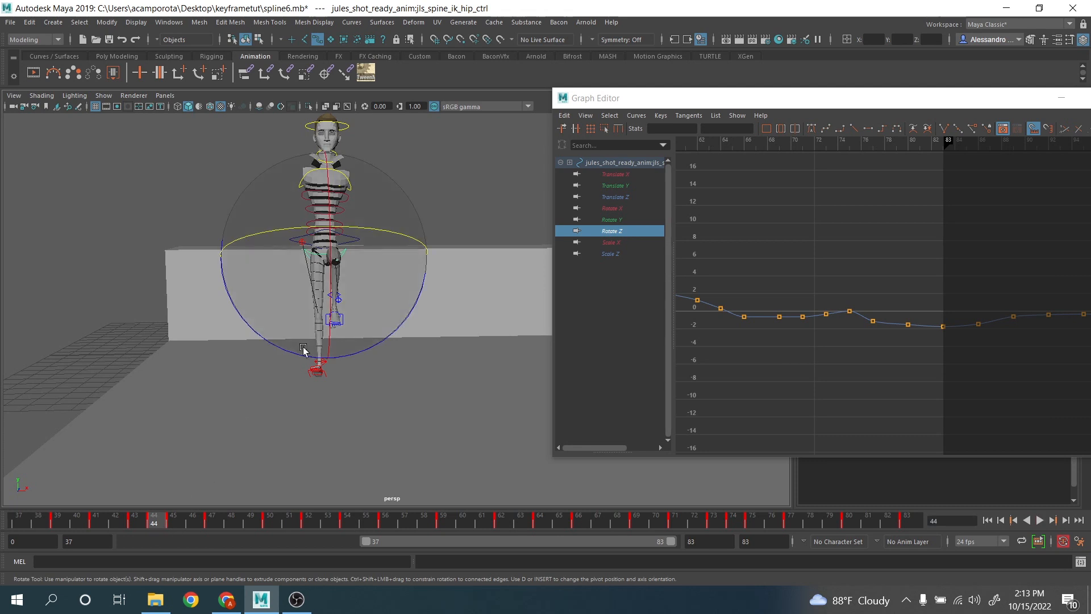
pyautogui.click(292, 354)
pyautogui.click(184, 520)
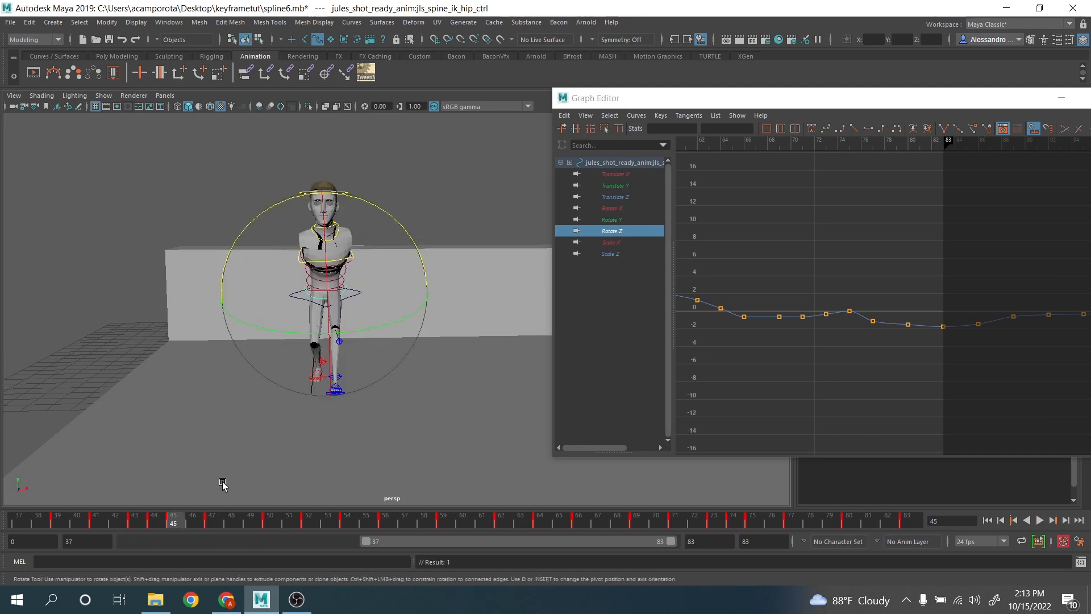
# Rotate the IK hip control about its Z axis to about 7 at frame 47
pyautogui.click(610, 256)
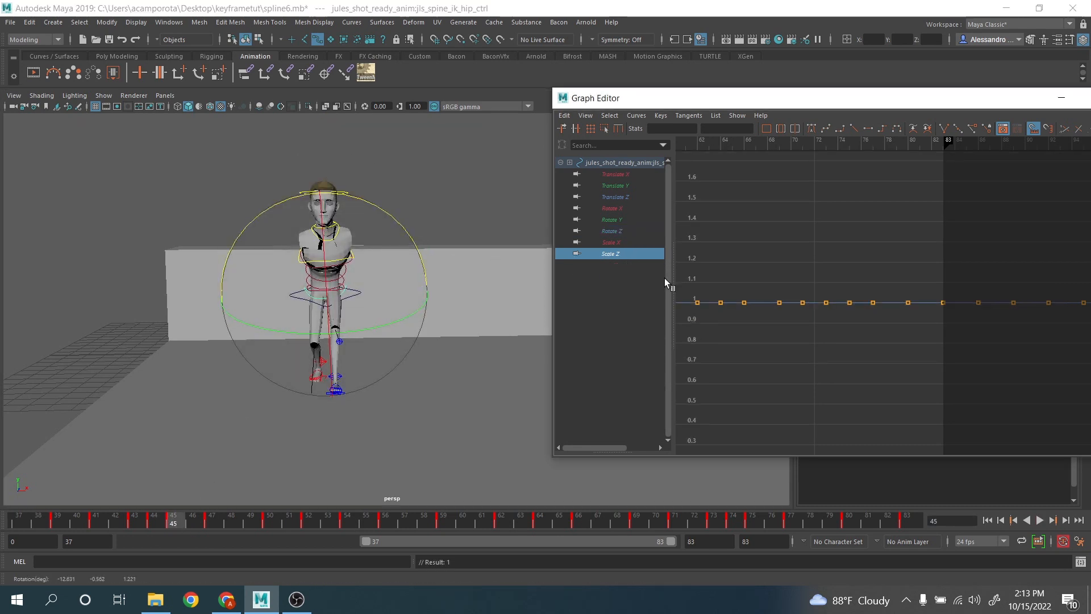
pyautogui.press('a')
pyautogui.scroll(5, 862, 303)
pyautogui.keyDown('alt'); pyautogui.moveTo(862, 304); pyautogui.dragTo(949, 288, button='middle'); pyautogui.keyUp('alt')
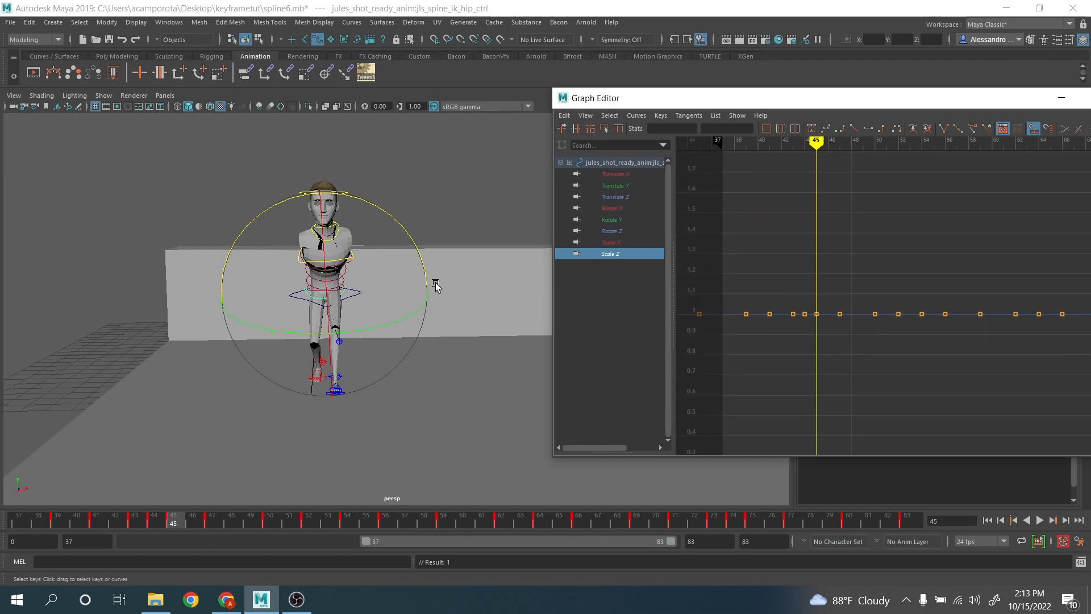
pyautogui.click(218, 521)
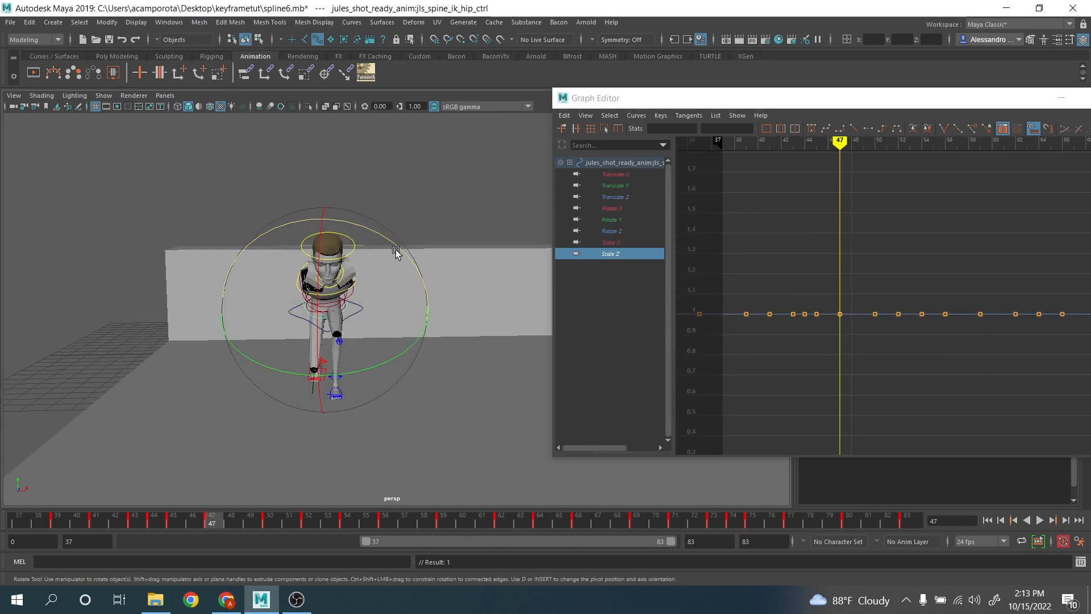
pyautogui.moveTo(396, 253); pyautogui.dragTo(386, 244)
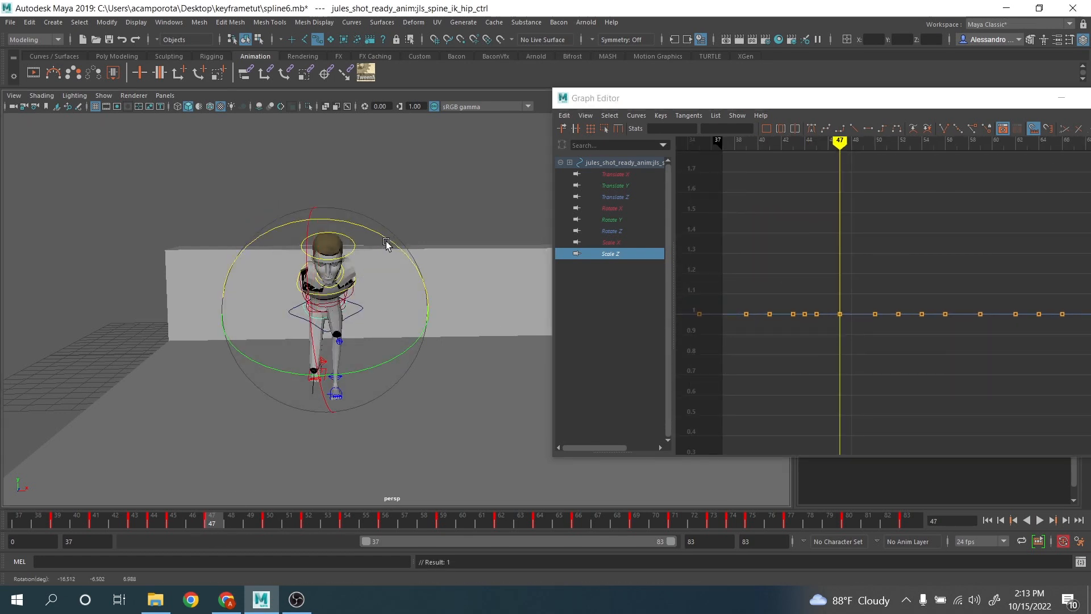
# Raise the hip control's Rotate Z key at frame 50 to about 10.8 and delete the frame 52 key
pyautogui.click(612, 231)
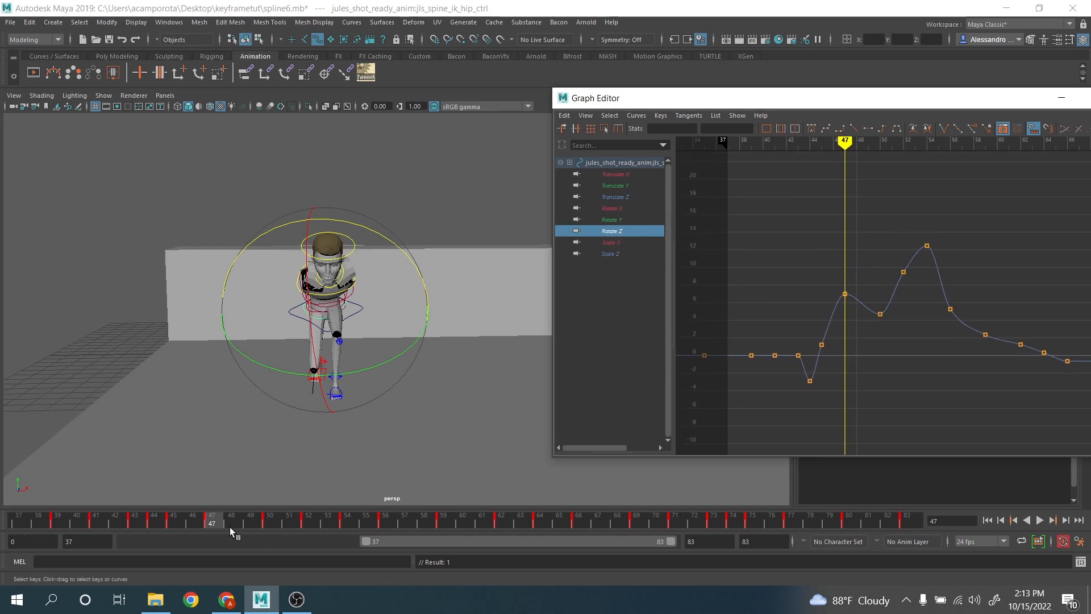
pyautogui.moveTo(231, 525); pyautogui.dragTo(268, 520)
pyautogui.moveTo(867, 274); pyautogui.dragTo(884, 325)
pyautogui.moveTo(883, 325); pyautogui.dragTo(882, 271, button='middle')
pyautogui.moveTo(285, 518); pyautogui.dragTo(353, 518)
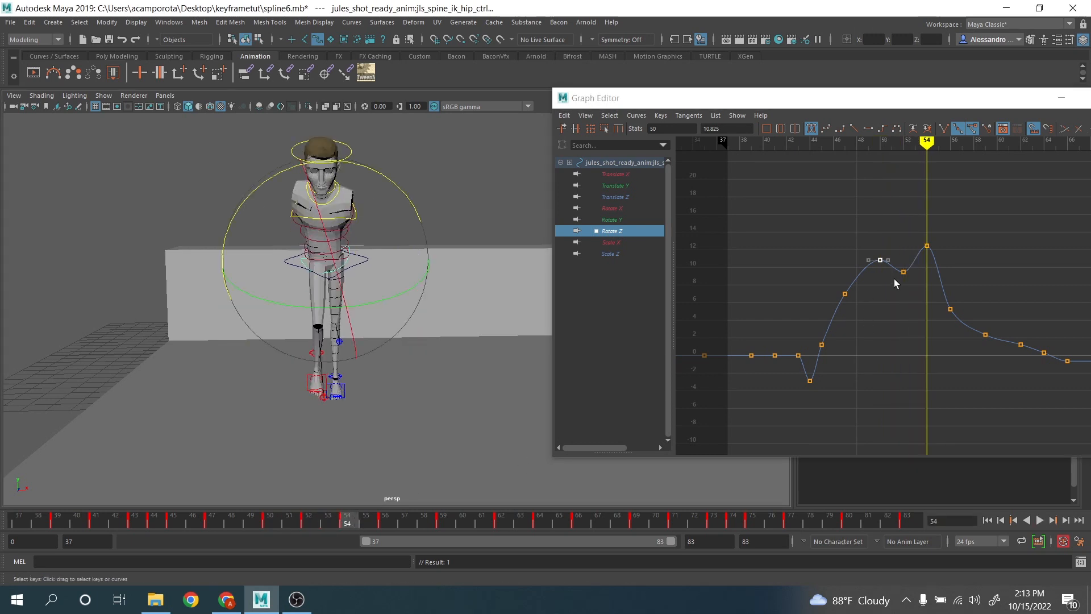
pyautogui.moveTo(895, 232); pyautogui.dragTo(909, 288)
pyautogui.press('Delete')
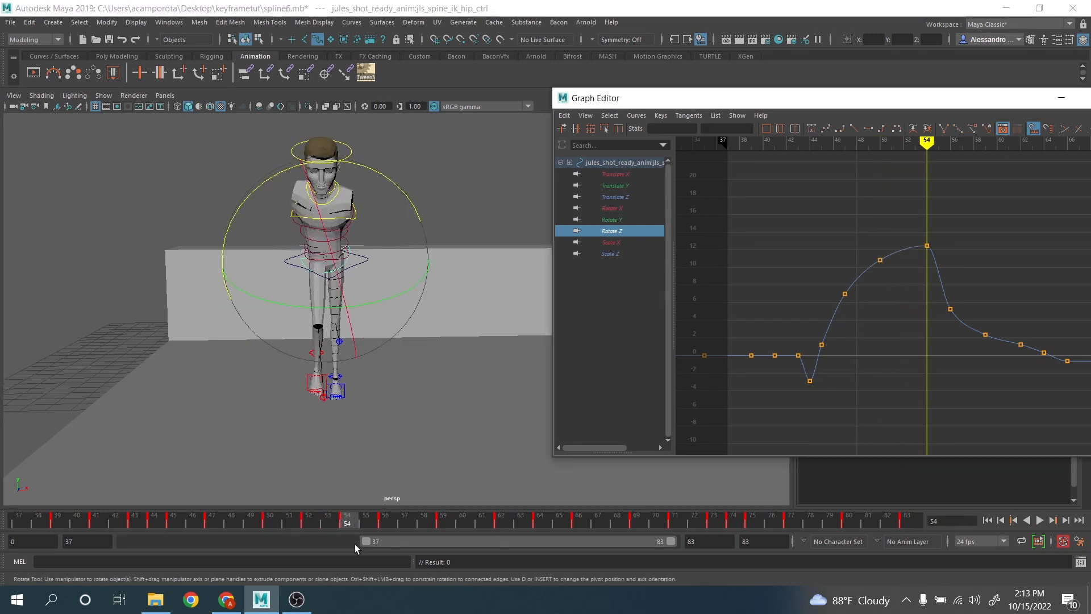
# Delete the hip control's Rotate Z key at frame 56 and raise the frame 59 key to about 9.07
pyautogui.moveTo(381, 520); pyautogui.dragTo(441, 516)
pyautogui.keyDown('alt'); pyautogui.moveTo(852, 313); pyautogui.dragTo(792, 332, button='middle'); pyautogui.keyUp('alt')
pyautogui.moveTo(899, 312); pyautogui.dragTo(879, 360)
pyautogui.press('Delete')
pyautogui.moveTo(913, 312); pyautogui.dragTo(937, 378)
pyautogui.moveTo(937, 380); pyautogui.dragTo(941, 323, button='middle')
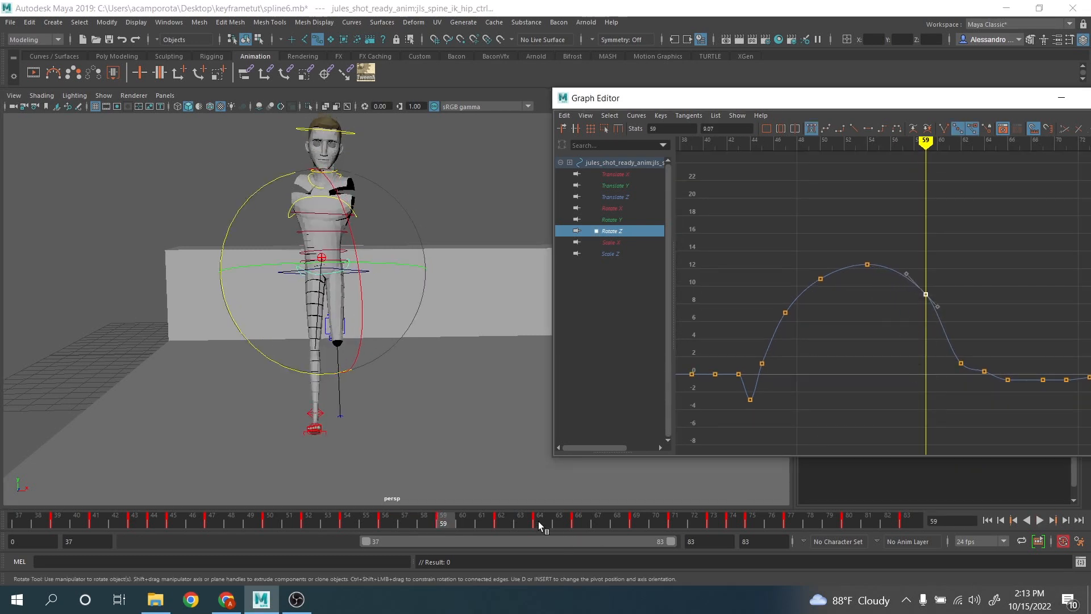
# Rotate the hip control about Z to about -3.6 at frame 62 and delete its Rotate Z key at frame 64
pyautogui.moveTo(463, 519); pyautogui.dragTo(503, 519)
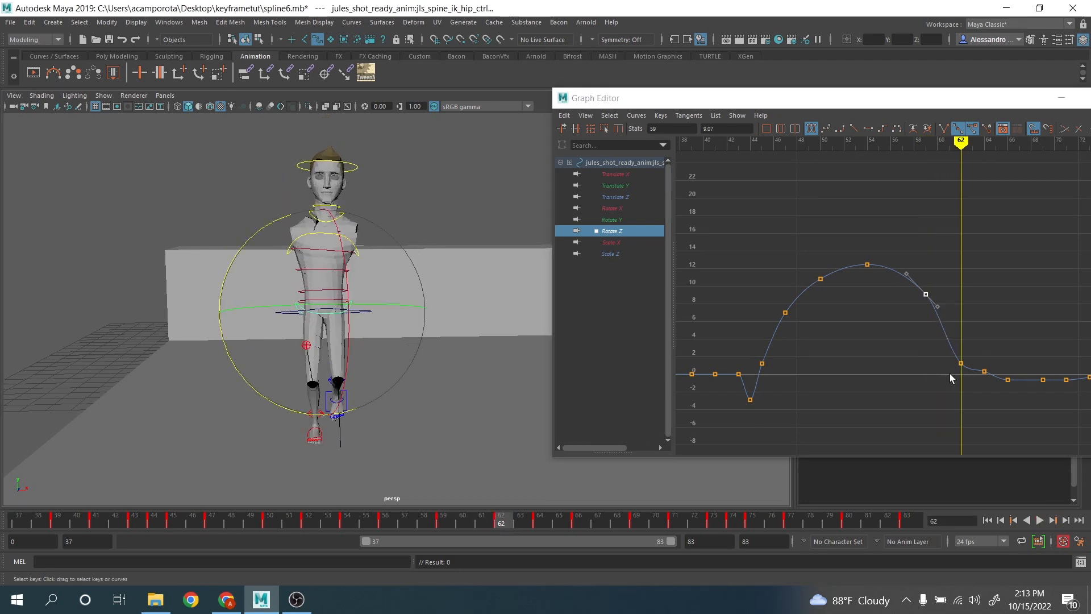
pyautogui.keyDown('alt'); pyautogui.moveTo(952, 377); pyautogui.dragTo(800, 311, button='middle'); pyautogui.keyUp('alt')
pyautogui.moveTo(299, 412); pyautogui.dragTo(290, 409)
pyautogui.click(831, 305)
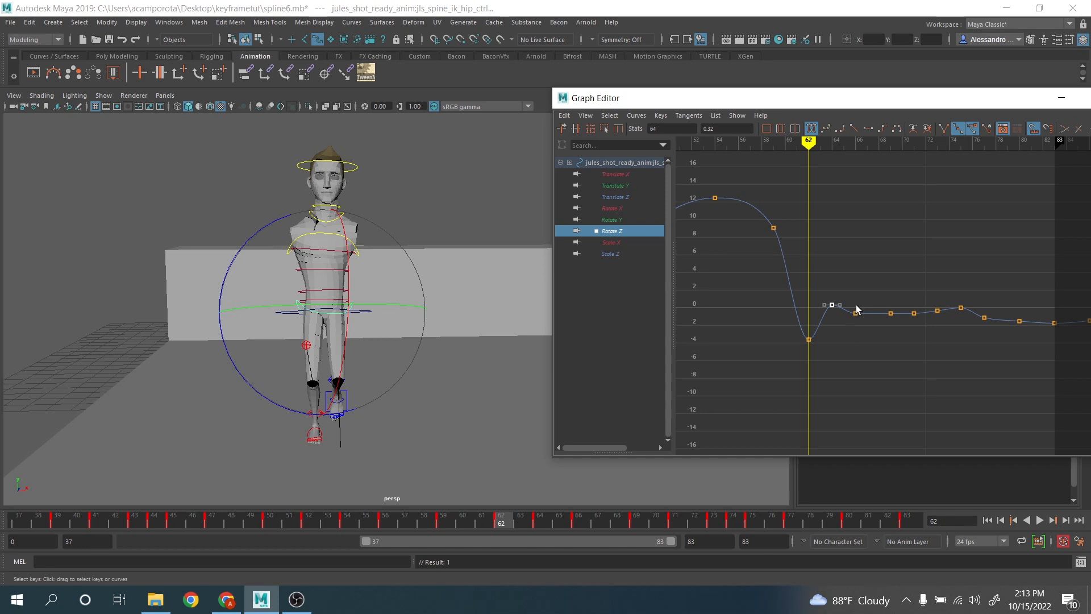
pyautogui.press('Delete')
# Lower the hip control's Rotate Z key at frame 66 to about -7.5
pyautogui.press('.')
pyautogui.press('.')
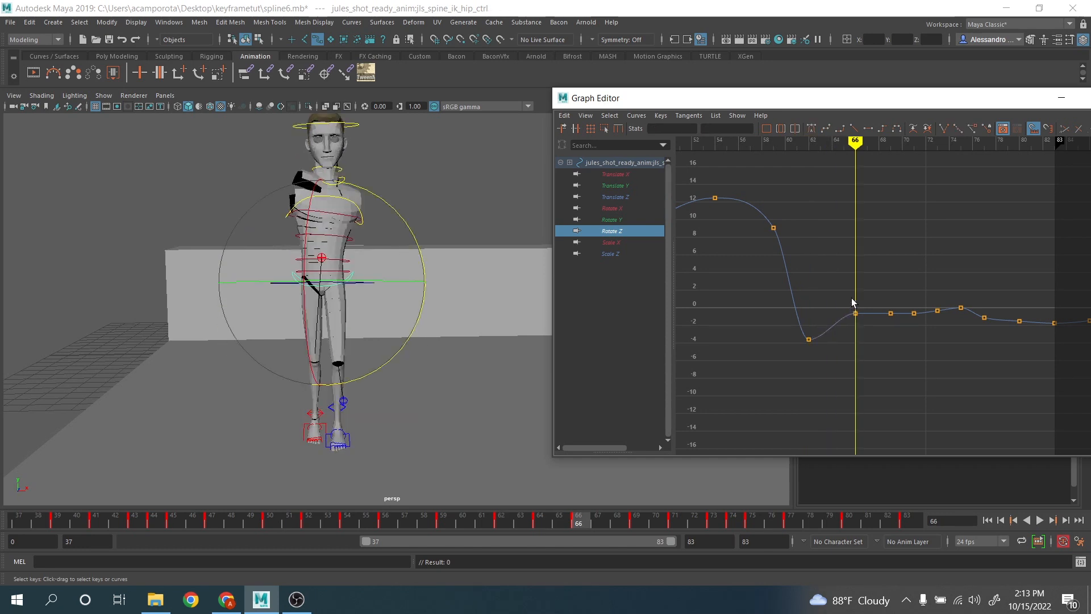
pyautogui.moveTo(846, 287); pyautogui.dragTo(879, 332)
pyautogui.moveTo(855, 354); pyautogui.dragTo(857, 419, button='middle')
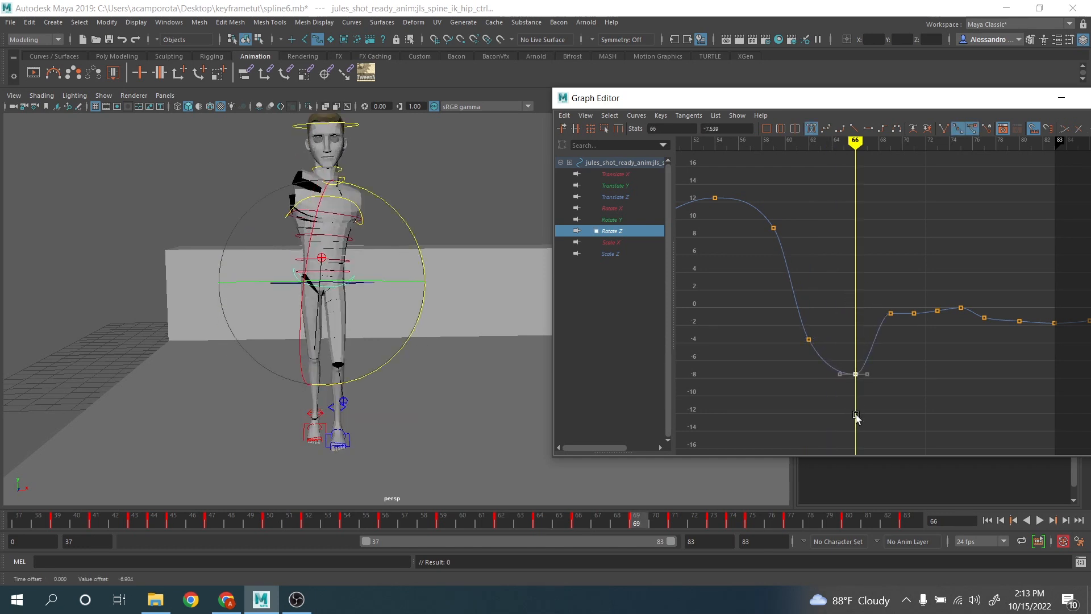
# Delete the hip control's Rotate Z key at frame 69 and lower the frame 71 key to about -5.2
pyautogui.press('.')
pyautogui.press('.')
pyautogui.moveTo(903, 318); pyautogui.dragTo(922, 331)
pyautogui.press('Delete')
pyautogui.moveTo(921, 332); pyautogui.dragTo(920, 375, button='middle')
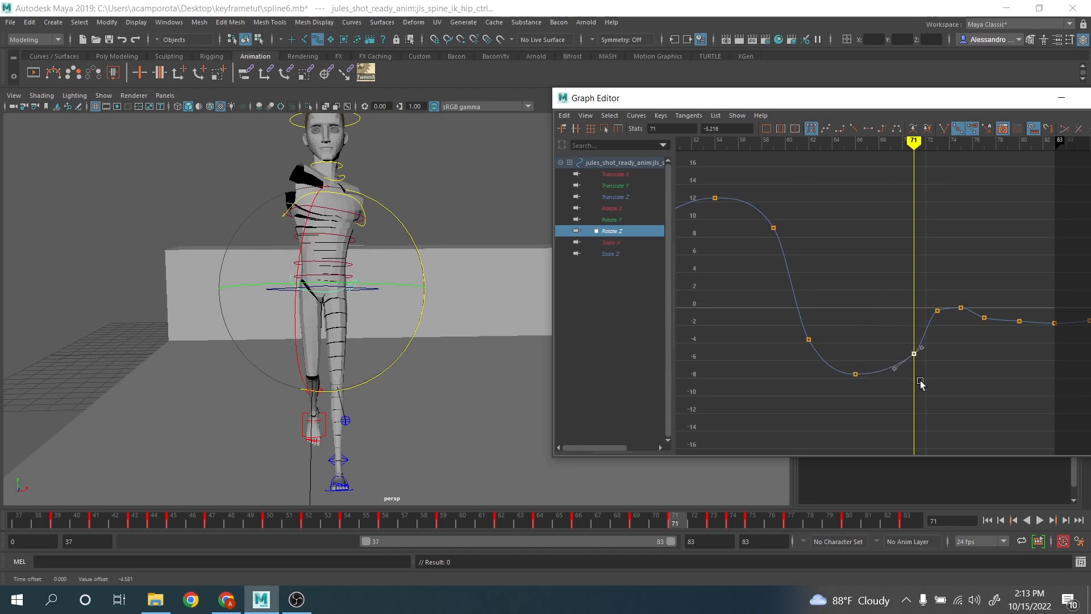
pyautogui.moveTo(402, 349); pyautogui.dragTo(401, 359)
pyautogui.hotkey('ctrl', 'z')
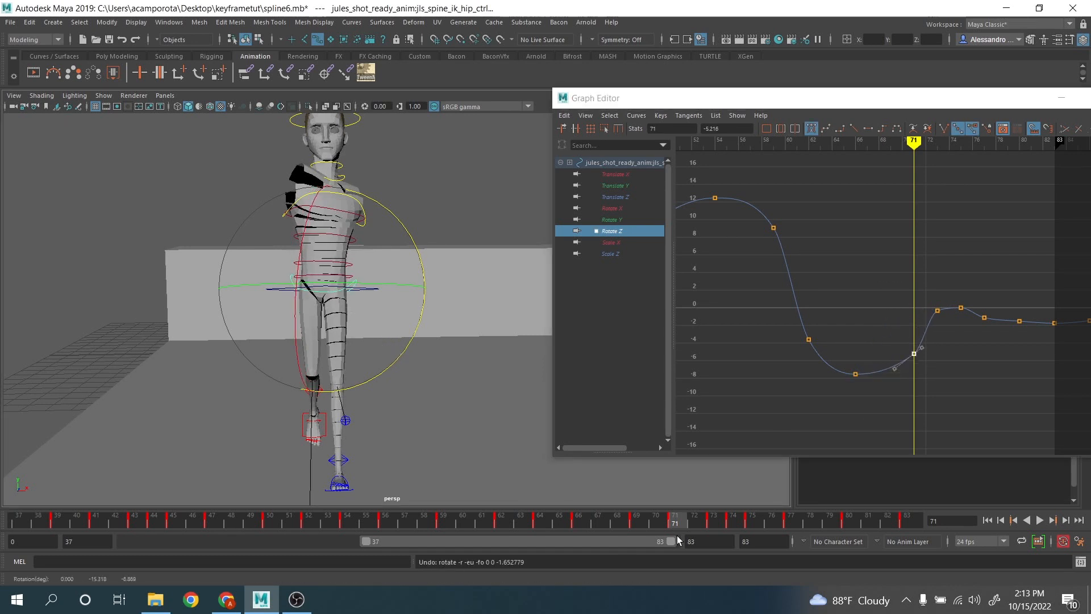
# Raise the hip control's Rotate Z key at frame 75 to about 8 and the frame 73 key to about 5.3
pyautogui.moveTo(698, 520); pyautogui.dragTo(735, 521)
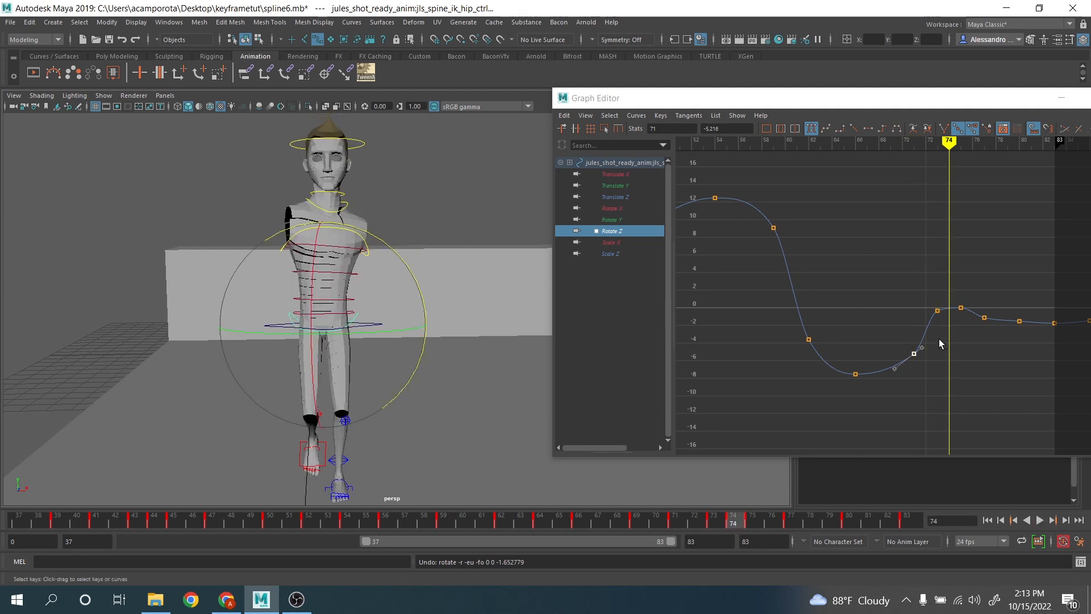
pyautogui.moveTo(953, 297); pyautogui.dragTo(973, 323)
pyautogui.moveTo(967, 312); pyautogui.dragTo(967, 251, button='middle')
pyautogui.moveTo(914, 273); pyautogui.dragTo(947, 315)
pyautogui.moveTo(950, 318); pyautogui.dragTo(960, 287, button='middle')
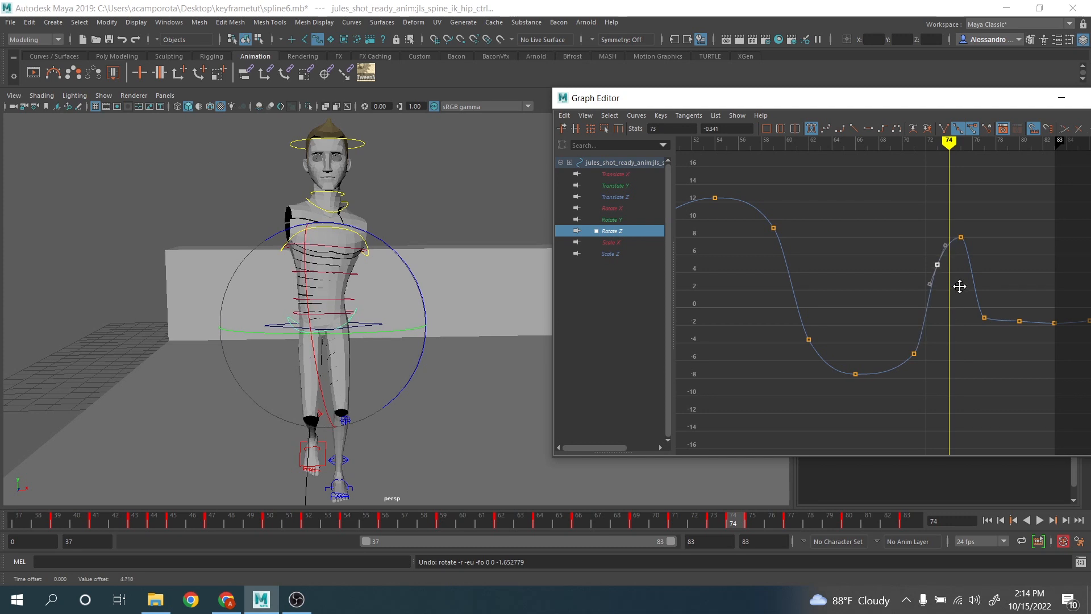
# Raise the hip control's Rotate Z key at frame 77 to about 6.8 and shift the keys at frames 73 to 77 up together by about 2
pyautogui.moveTo(765, 526); pyautogui.dragTo(790, 522)
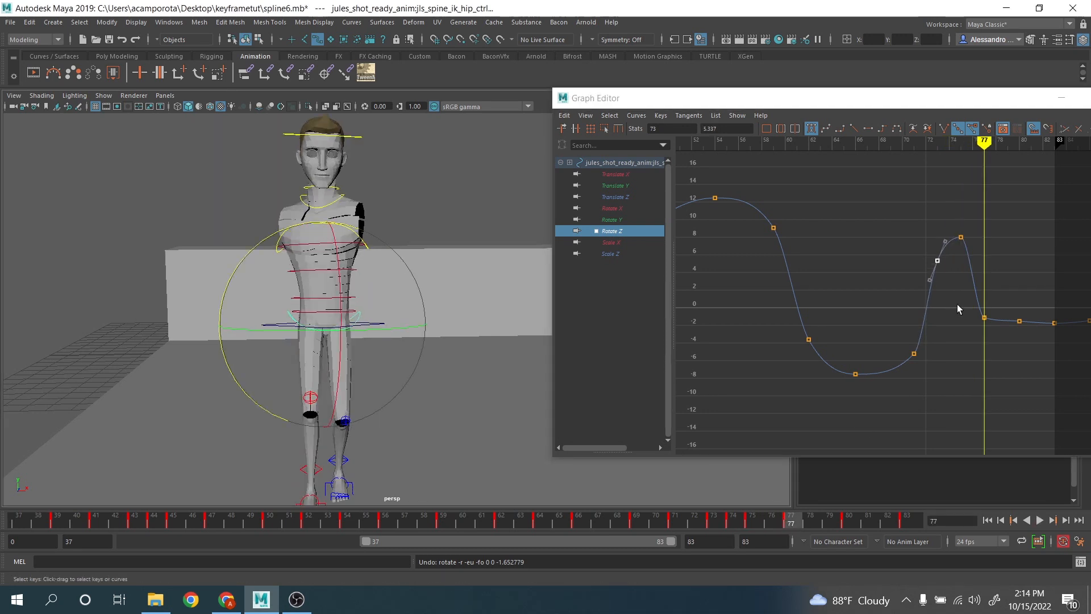
pyautogui.moveTo(957, 305); pyautogui.dragTo(999, 343)
pyautogui.moveTo(999, 344); pyautogui.dragTo(993, 268, button='middle')
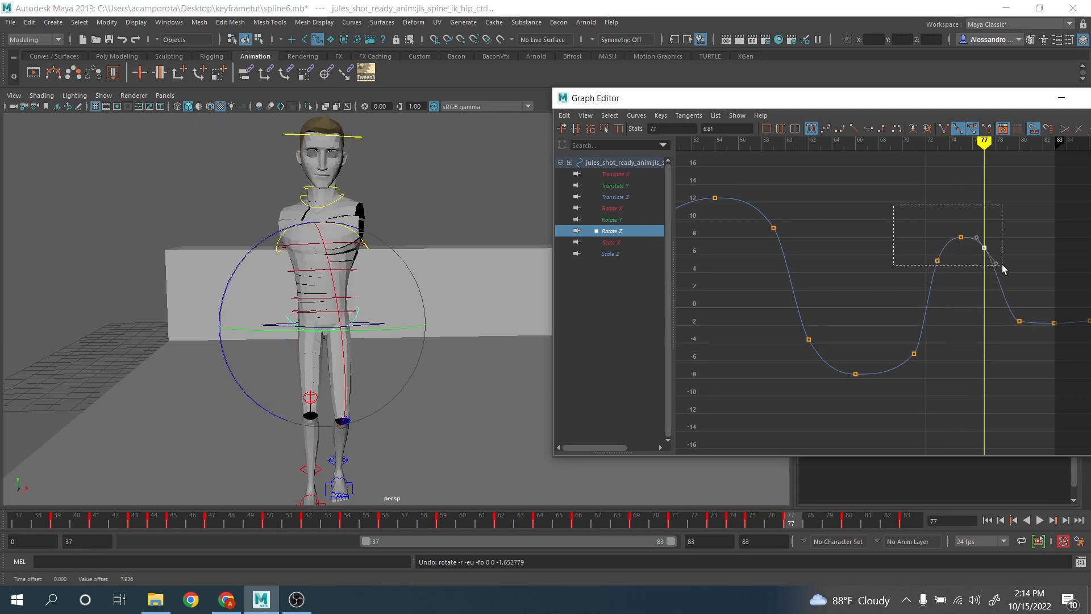
pyautogui.moveTo(1002, 265); pyautogui.dragTo(1002, 265)
pyautogui.moveTo(957, 302); pyautogui.dragTo(957, 284, button='middle')
pyautogui.scroll(-5, 352, 348)
pyautogui.keyDown('alt'); pyautogui.moveTo(352, 348); pyautogui.dragTo(334, 348, button='middle'); pyautogui.keyUp('alt')
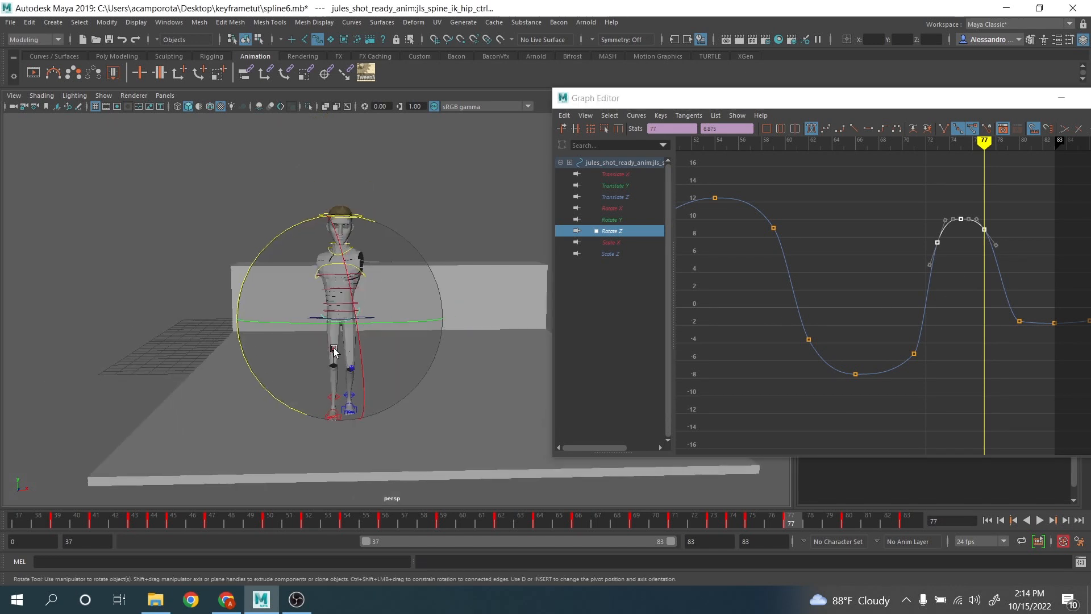
# Delete the hip control's Rotate Z keys at frames 77 and 80 and raise the frame 83 key to about 4.8
pyautogui.moveTo(830, 522)
pyautogui.mouseDown()
pyautogui.moveTo(859, 520)
pyautogui.moveTo(785, 517)
pyautogui.moveTo(936, 533)
pyautogui.moveTo(956, 462)
pyautogui.mouseUp()
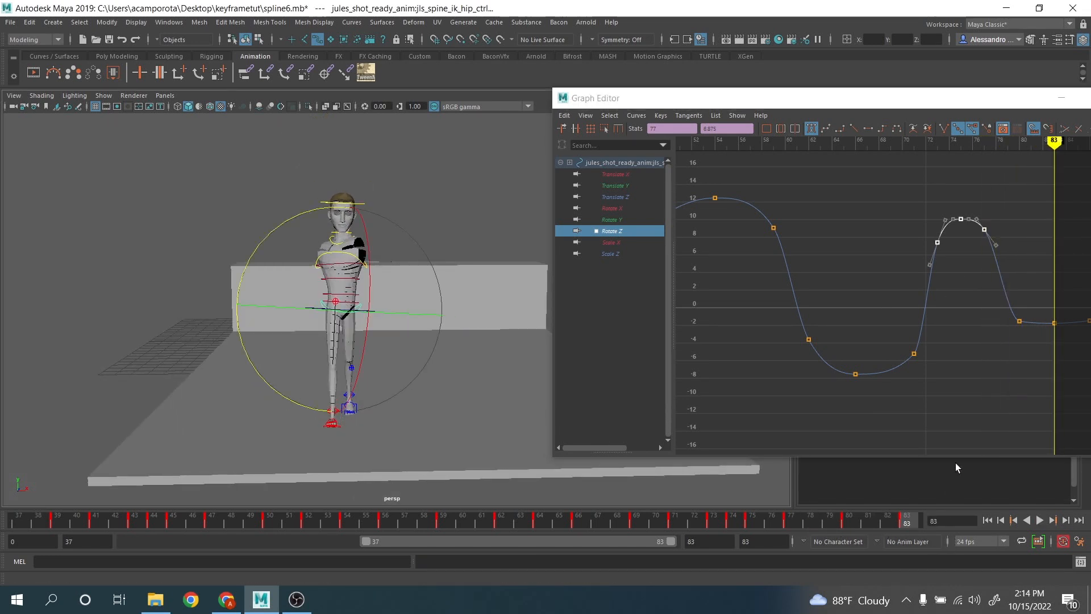
pyautogui.keyDown('alt'); pyautogui.moveTo(992, 387); pyautogui.dragTo(918, 422, button='middle'); pyautogui.keyUp('alt')
pyautogui.moveTo(889, 347); pyautogui.dragTo(1001, 332)
pyautogui.moveTo(992, 384); pyautogui.dragTo(994, 327, button='middle')
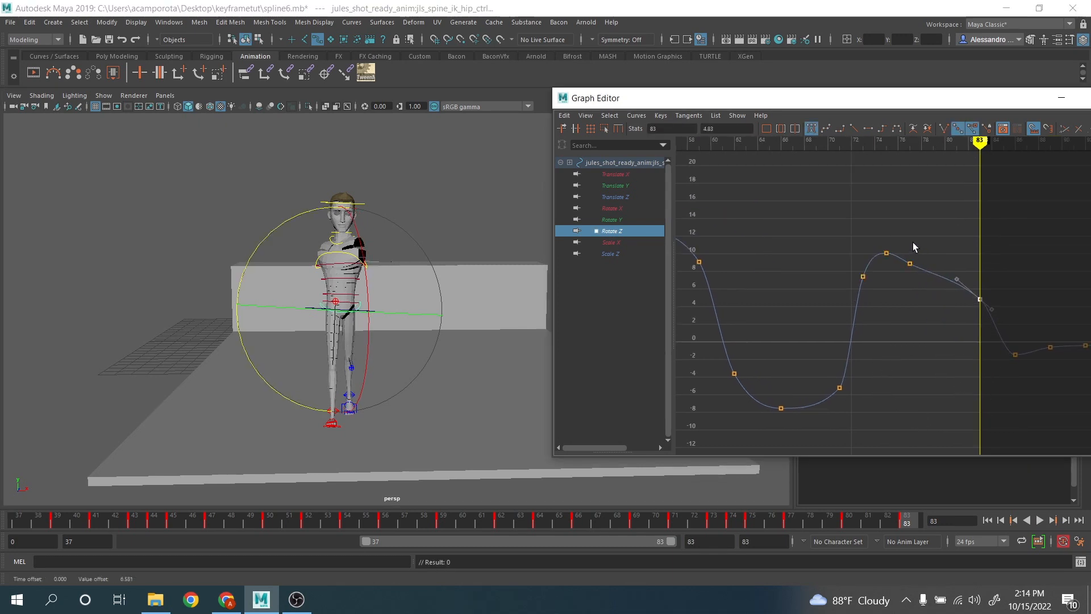
pyautogui.press('Delete')
# Play back the animation to review the hip motion
pyautogui.click(1040, 520)
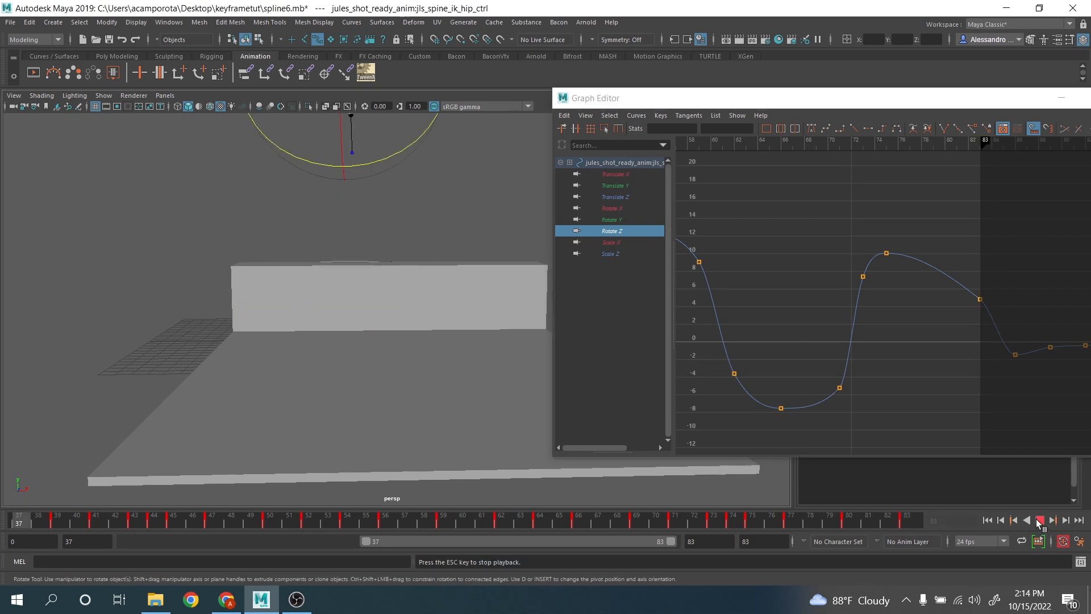
pyautogui.scroll(2, 382, 351)
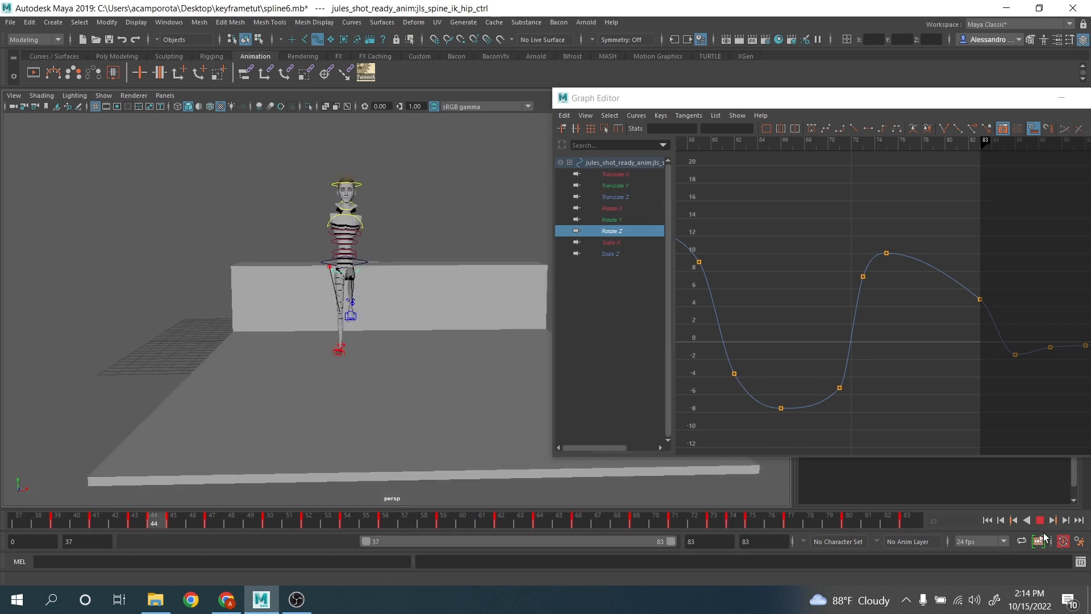
pyautogui.click(1039, 522)
# Select the left foot IK control in a side view at frame 45 and close the Graph Editor
pyautogui.keyDown('alt'); pyautogui.moveTo(267, 346); pyautogui.dragTo(278, 397); pyautogui.keyUp('alt')
pyautogui.moveTo(68, 524)
pyautogui.mouseDown()
pyautogui.moveTo(179, 524)
pyautogui.moveTo(246, 541)
pyautogui.moveTo(127, 530)
pyautogui.moveTo(213, 540)
pyautogui.moveTo(159, 538)
pyautogui.moveTo(169, 540)
pyautogui.mouseUp()
pyautogui.keyDown('alt'); pyautogui.moveTo(342, 450); pyautogui.dragTo(331, 418, button='middle'); pyautogui.keyUp('alt')
pyautogui.scroll(3, 332, 412)
pyautogui.press('q')
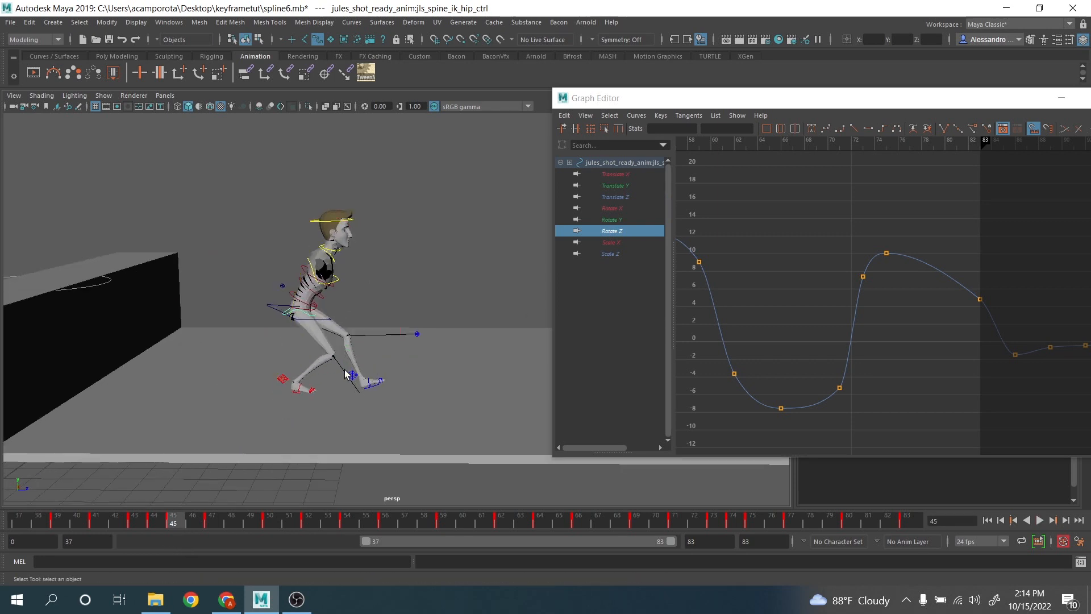
pyautogui.click(352, 376)
pyautogui.moveTo(988, 106); pyautogui.dragTo(668, 112)
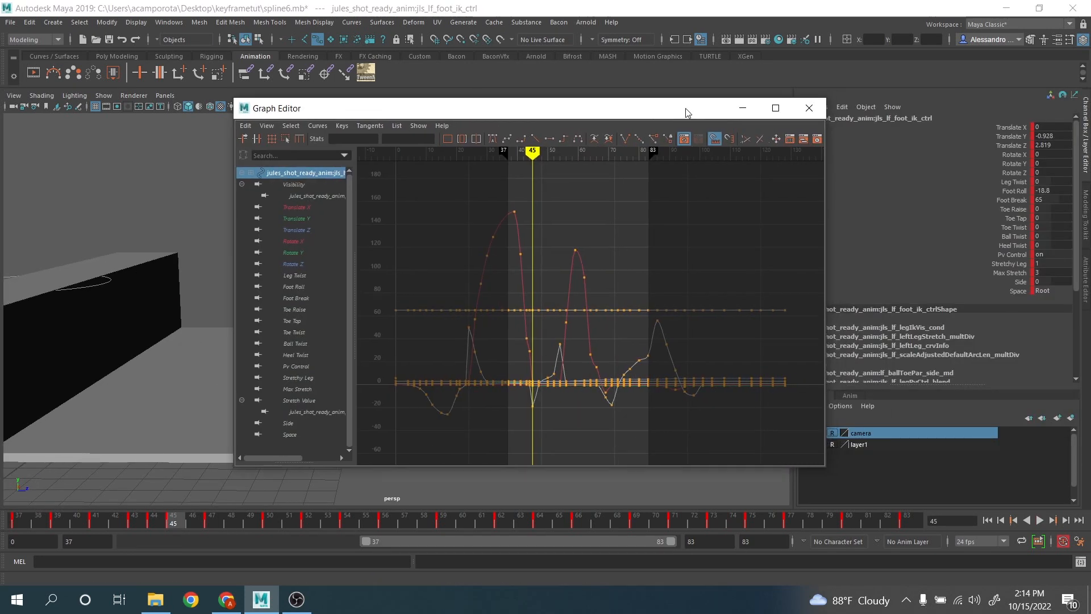
pyautogui.click(802, 108)
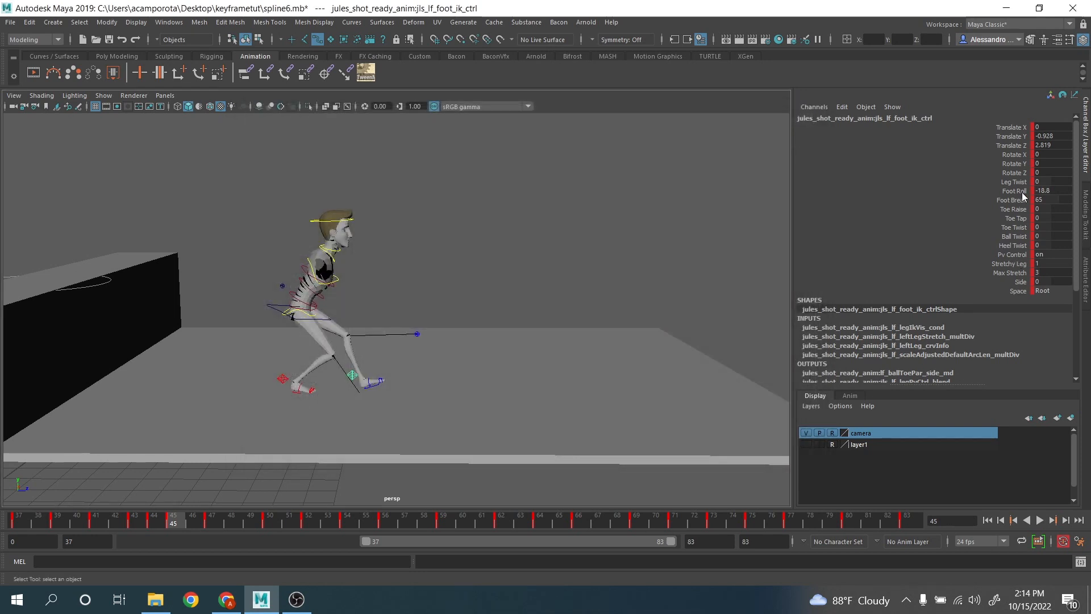
# Set the left foot's Foot Roll to about -3 at frame 45 and to 0 at frame 46
pyautogui.click(1014, 190)
pyautogui.moveTo(591, 219); pyautogui.dragTo(629, 227, button='middle')
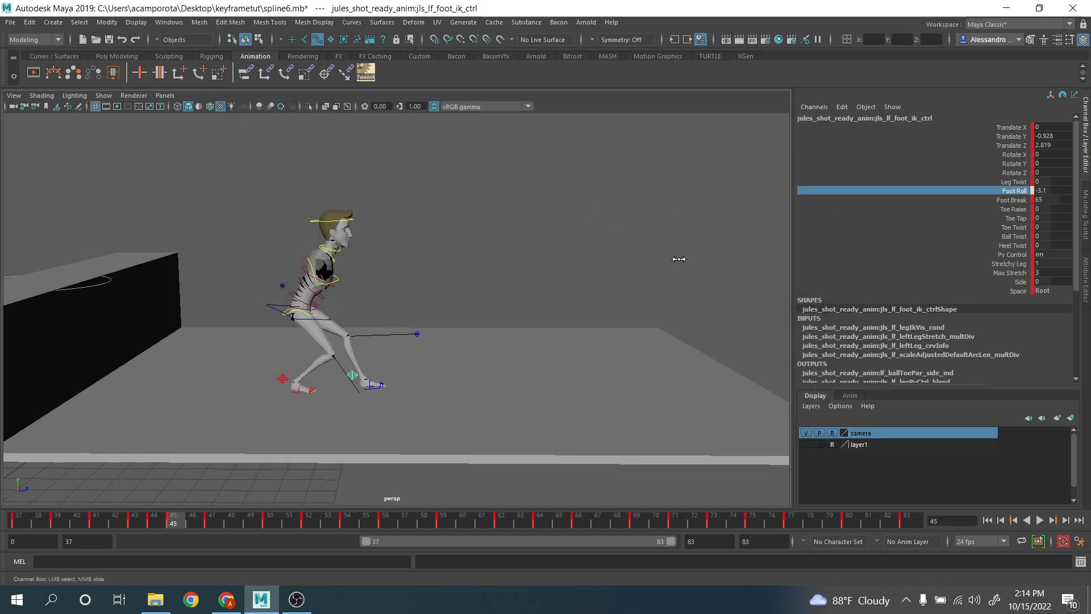
pyautogui.click(194, 521)
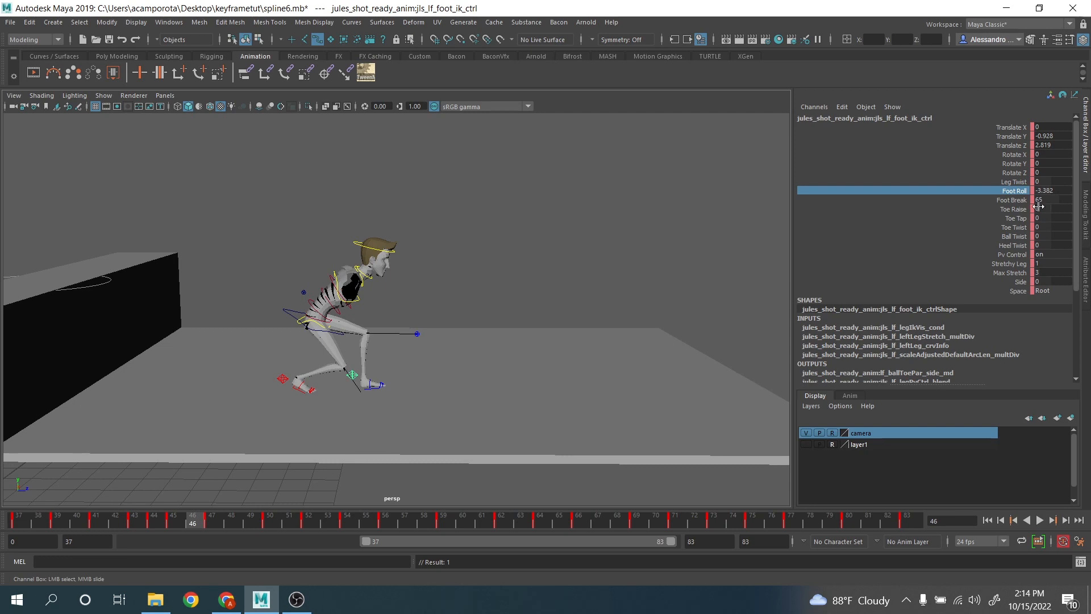
pyautogui.click(1060, 190)
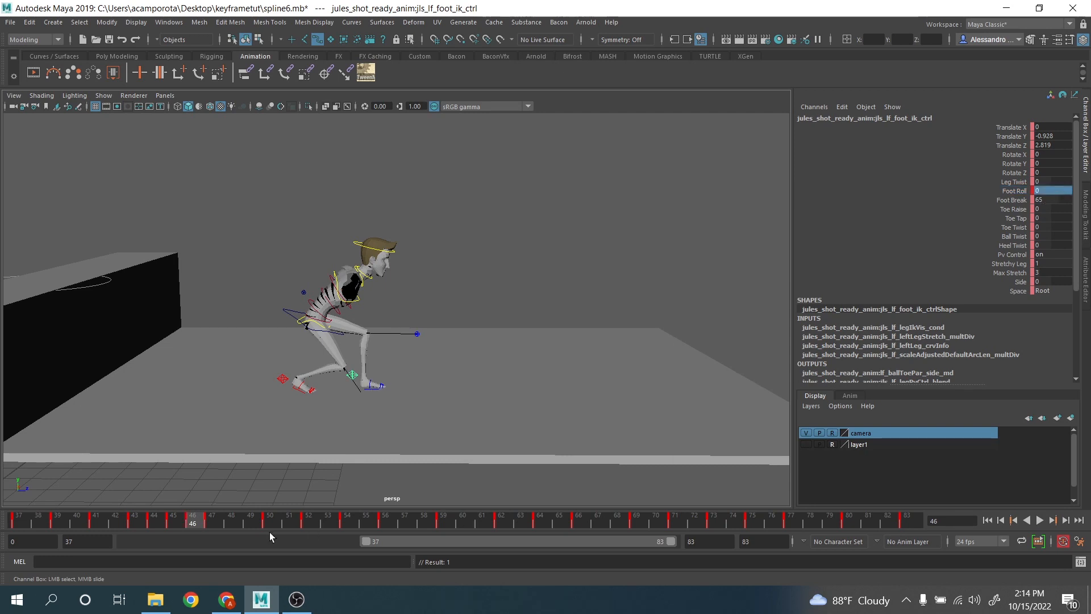
# Increase the left foot's Foot Roll to about 31 at frame 53 and about 49 at frame 54
pyautogui.hotkey('alt', 'v')
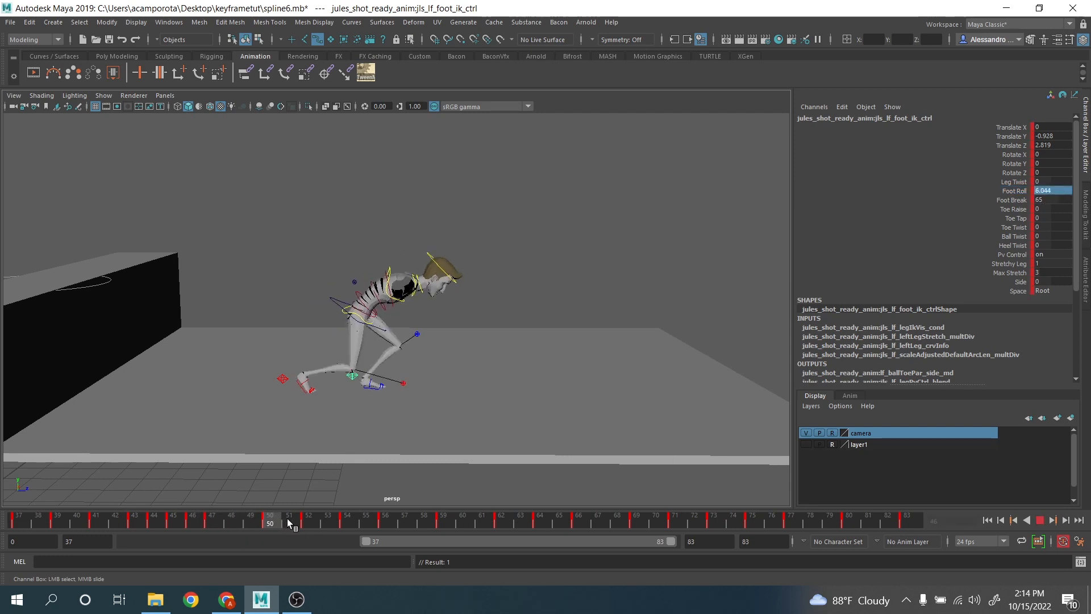
pyautogui.hotkey('alt', 'v')
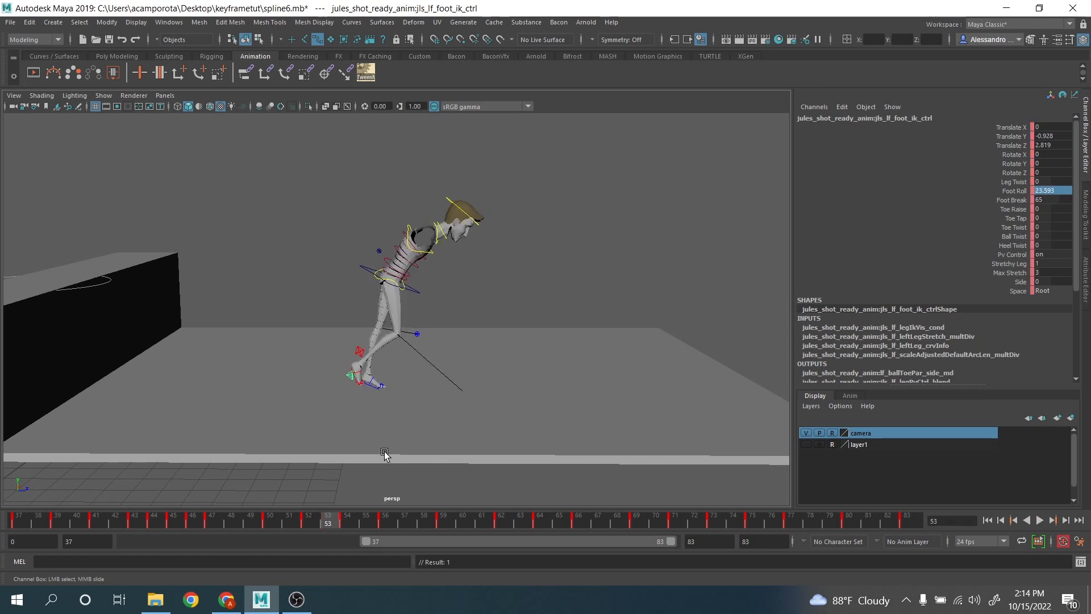
pyautogui.scroll(4, 466, 411)
pyautogui.keyDown('alt'); pyautogui.moveTo(466, 411); pyautogui.dragTo(464, 406); pyautogui.keyUp('alt')
pyautogui.moveTo(615, 239); pyautogui.dragTo(640, 254, button='middle')
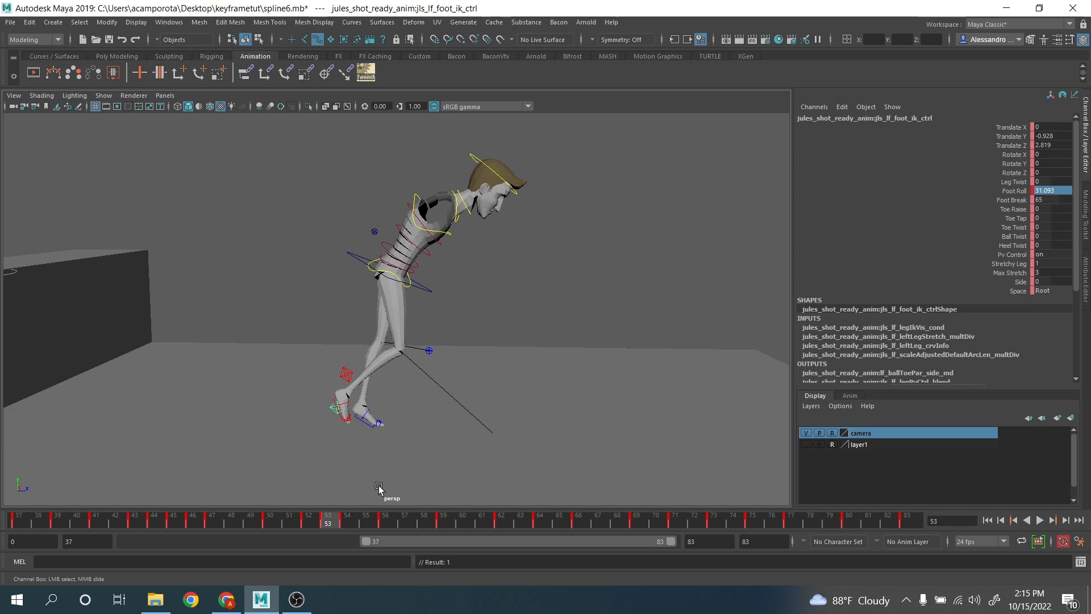
pyautogui.click(341, 521)
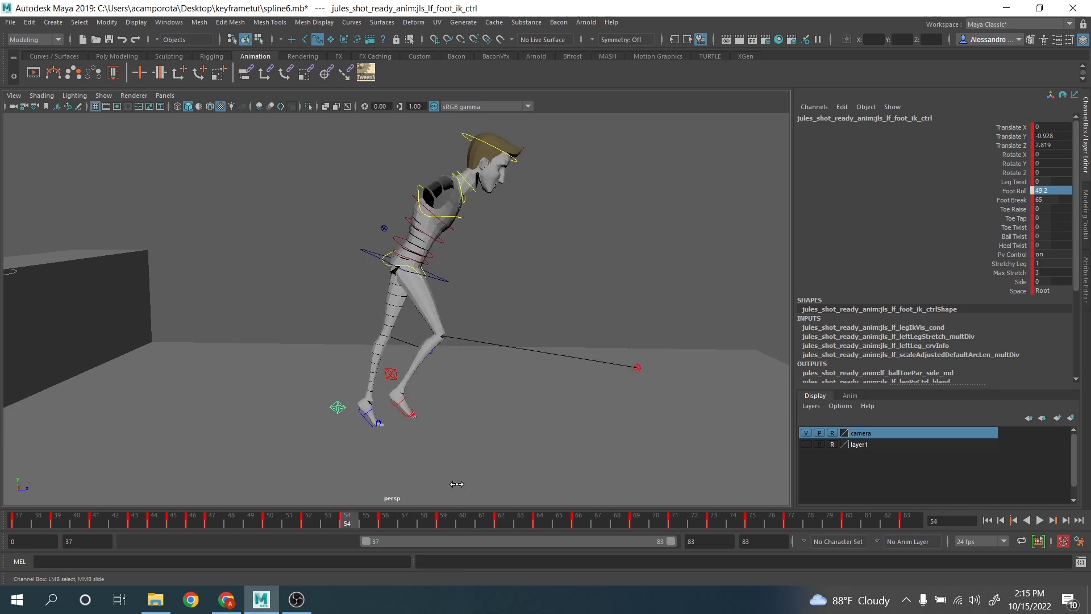
# Move the left foot control at frame 56 to Translate Y about -0.71 and Translate Z about 2.91
pyautogui.click(314, 521)
pyautogui.moveTo(314, 518); pyautogui.dragTo(386, 528)
pyautogui.press('w')
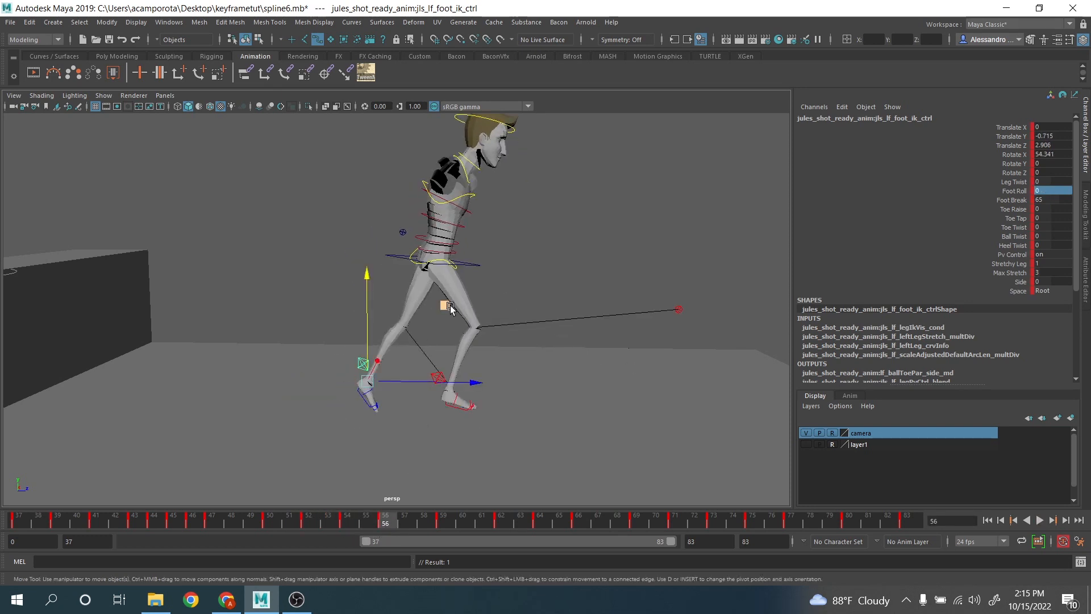
pyautogui.moveTo(449, 306); pyautogui.dragTo(449, 305)
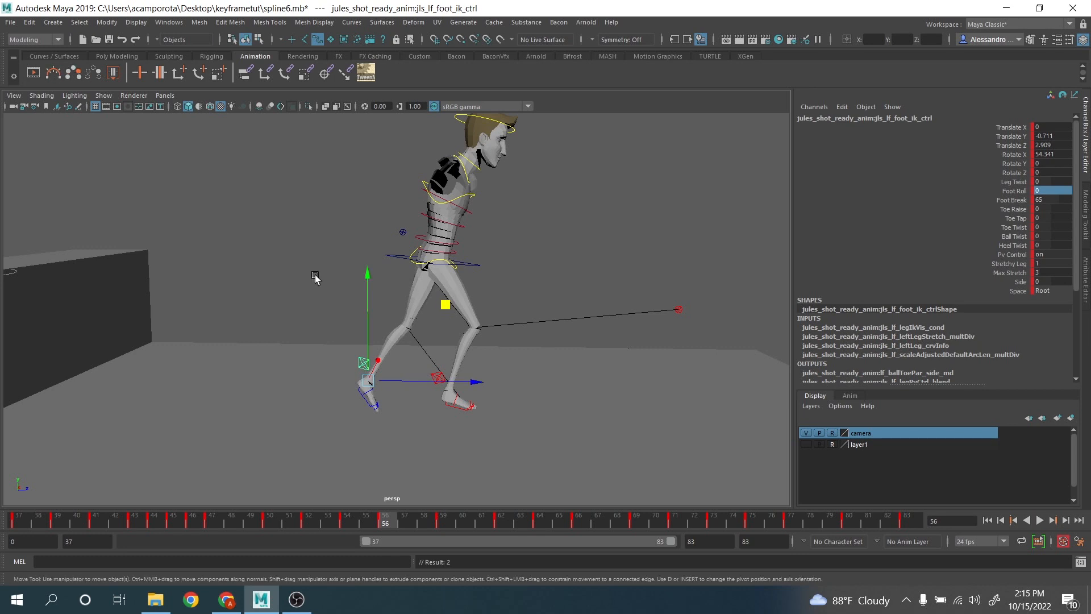
# Show motion trails in the viewport and lower the left foot at frame 59 to Translate Y about -0.45 and Translate Z about 3.29
pyautogui.click(104, 94)
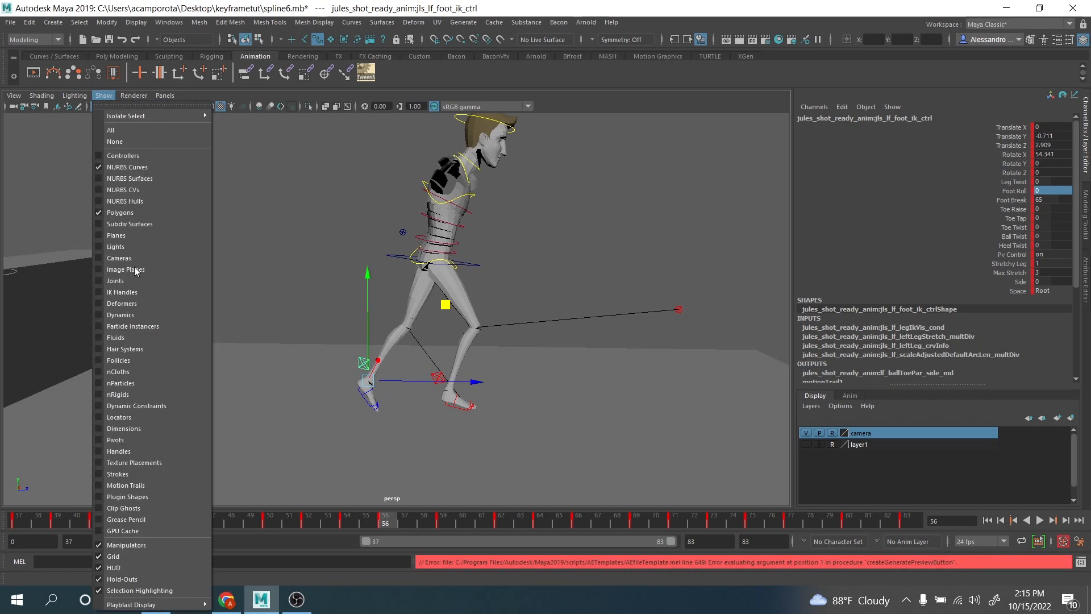
pyautogui.click(127, 485)
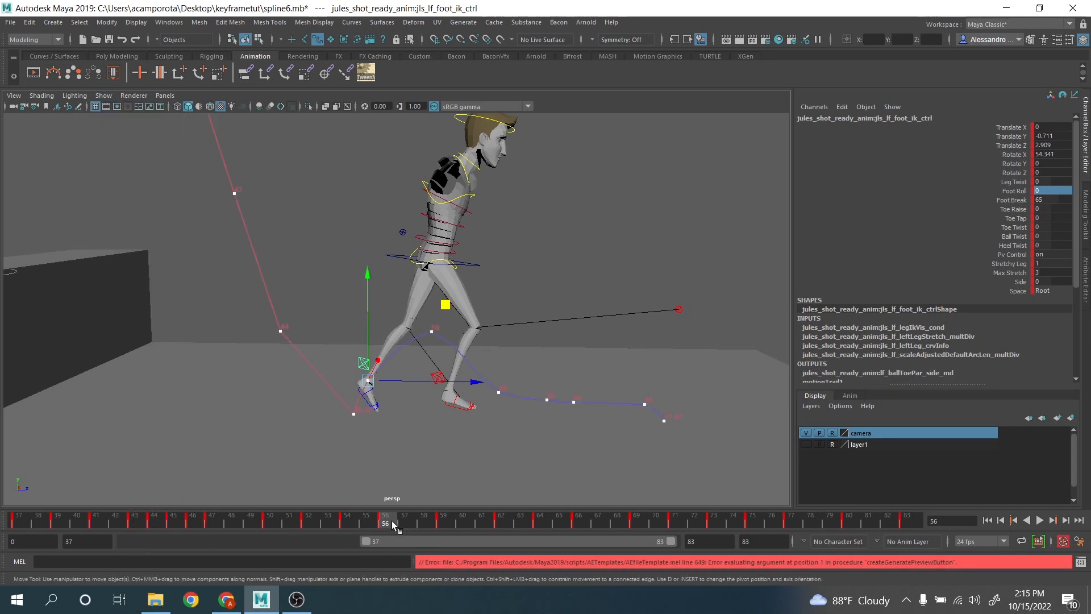
pyautogui.moveTo(392, 523); pyautogui.dragTo(442, 511)
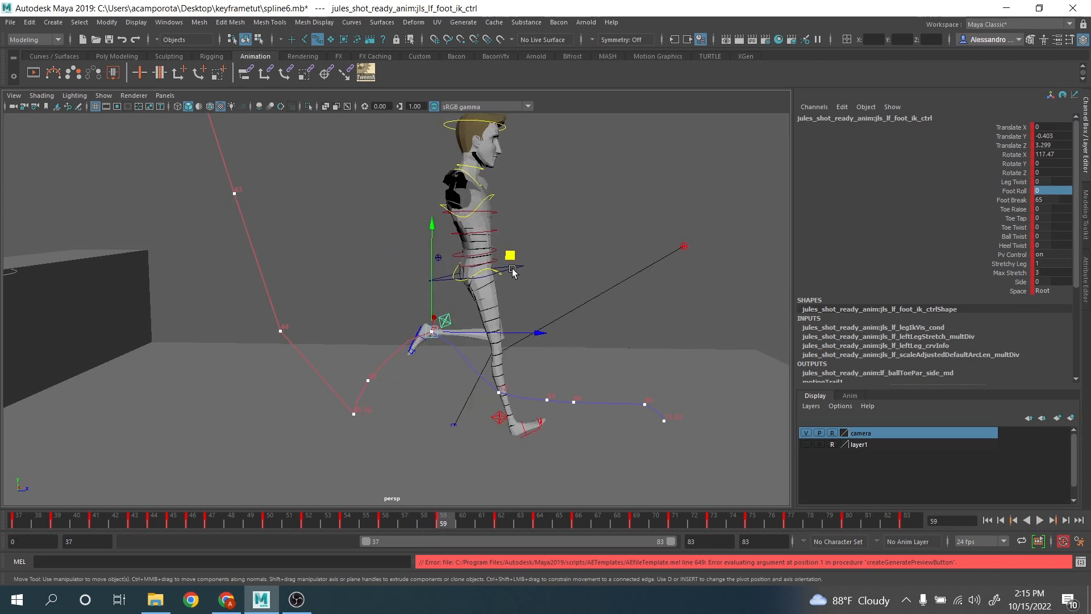
pyautogui.moveTo(512, 272); pyautogui.dragTo(516, 276)
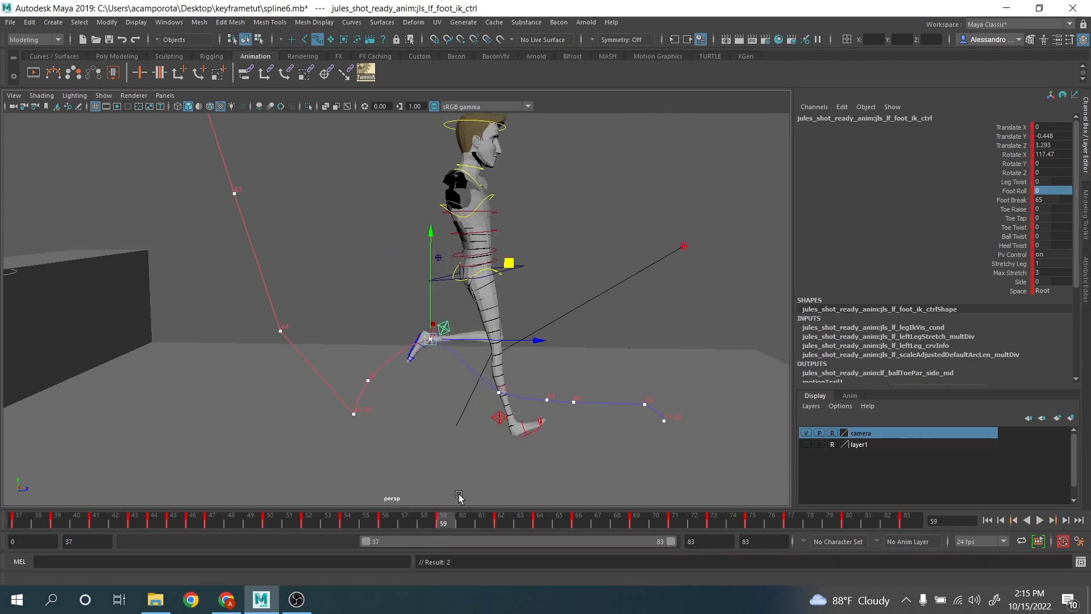
# Raise the left foot at frame 55 to Translate Y about -0.785 and rotate it to about 63.5 in X at frame 56
pyautogui.moveTo(431, 518); pyautogui.dragTo(370, 512)
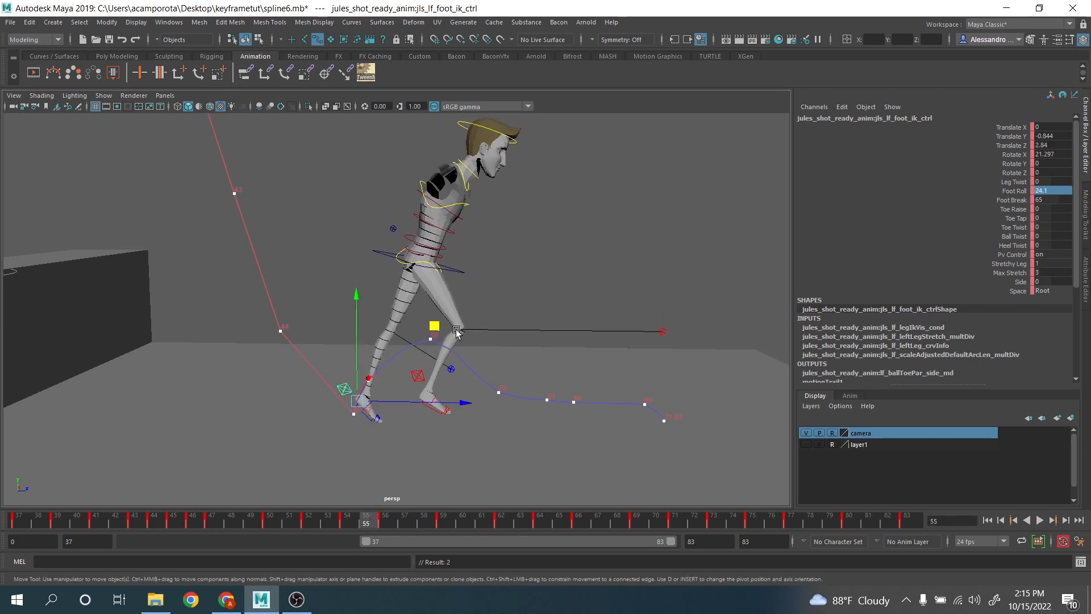
pyautogui.moveTo(434, 324)
pyautogui.mouseDown()
pyautogui.moveTo(442, 300)
pyautogui.moveTo(449, 312)
pyautogui.mouseUp()
pyautogui.click(396, 526)
pyautogui.press('e')
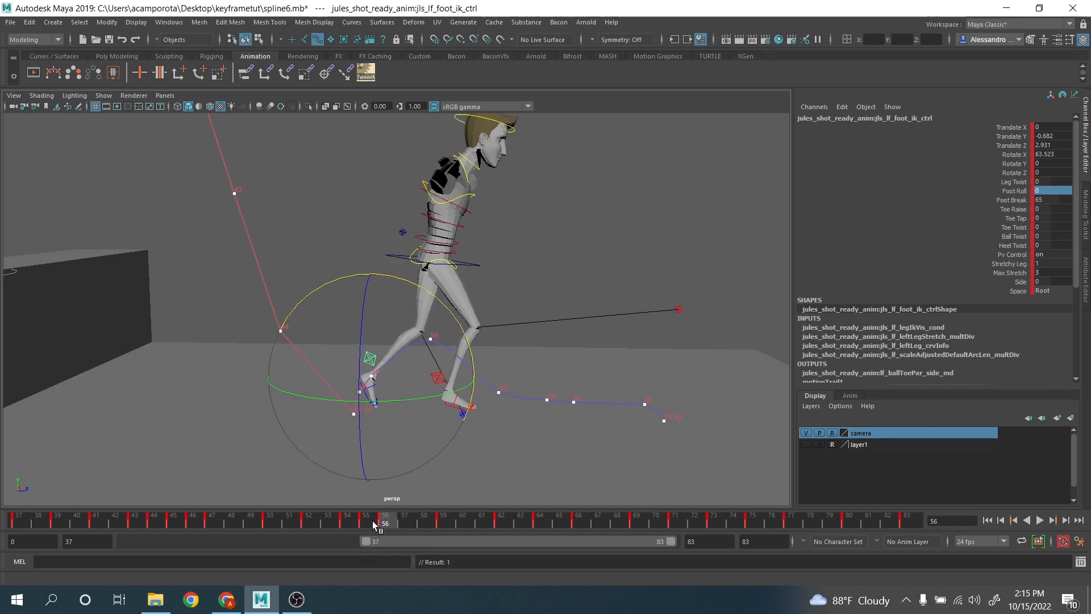
# Lower the left foot control slightly at frame 55 to Translate Y about -0.793
pyautogui.moveTo(374, 524)
pyautogui.mouseDown()
pyautogui.moveTo(348, 523)
pyautogui.moveTo(366, 523)
pyautogui.mouseUp()
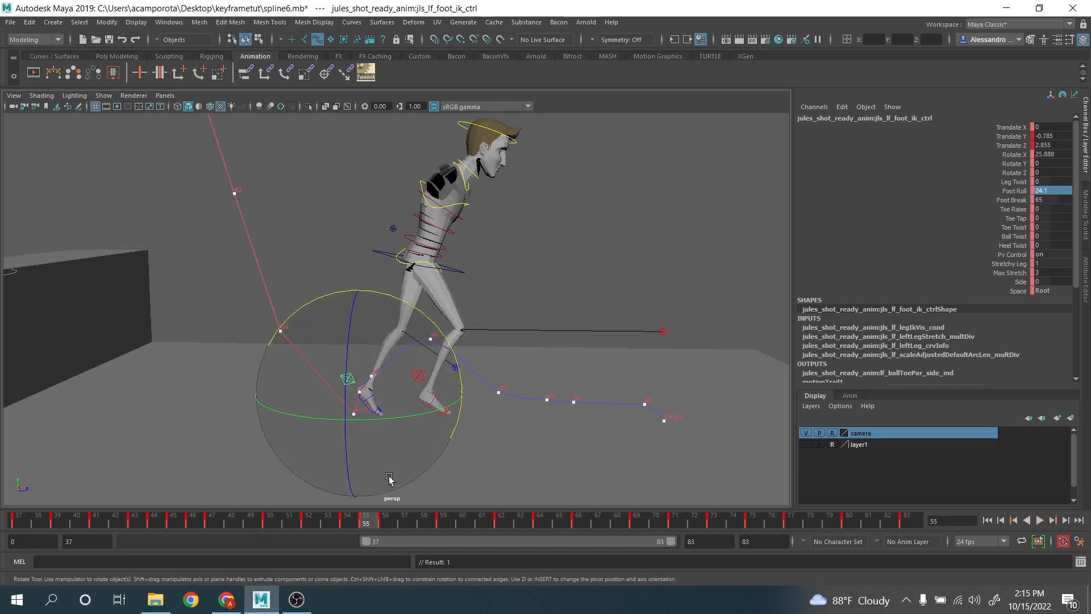
pyautogui.press('w')
pyautogui.moveTo(437, 322); pyautogui.dragTo(436, 323)
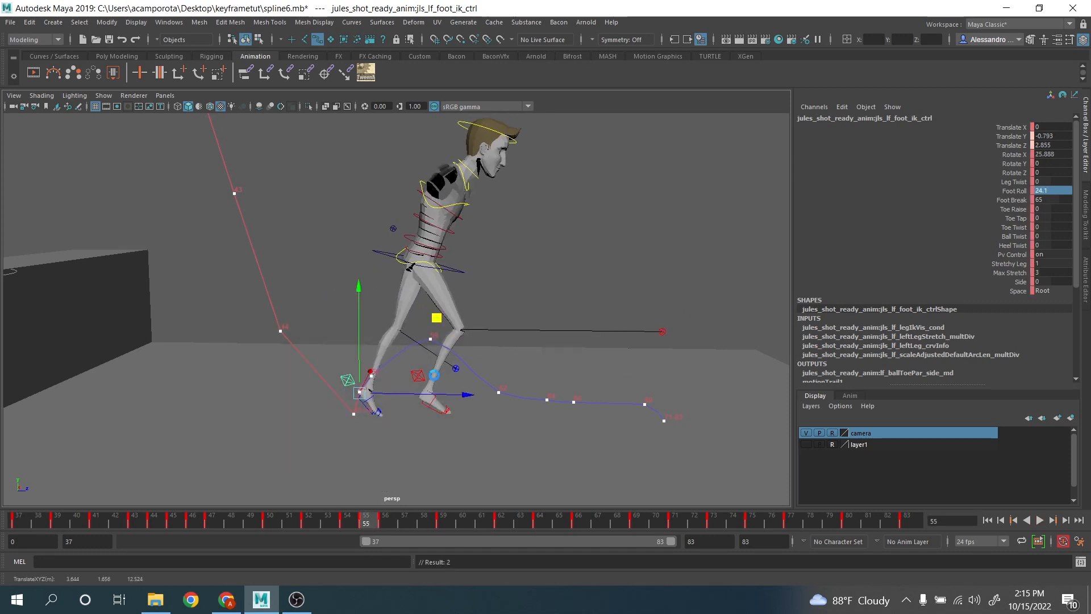
# Rotate the left foot control about X at frame 60
pyautogui.click(397, 523)
pyautogui.moveTo(416, 519); pyautogui.dragTo(444, 519)
pyautogui.press('w')
pyautogui.press('e')
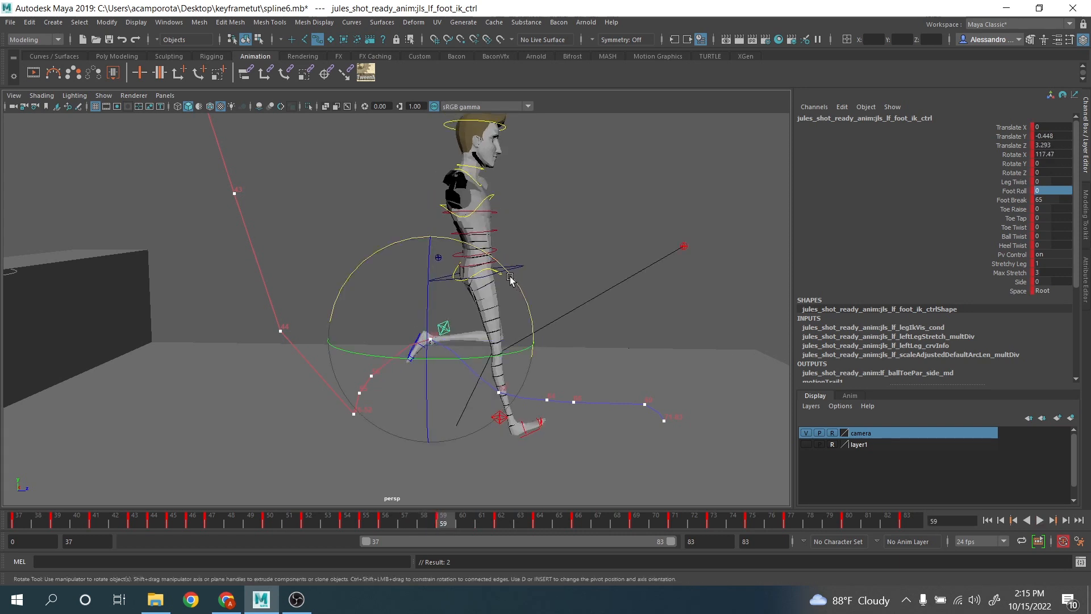
pyautogui.click(463, 519)
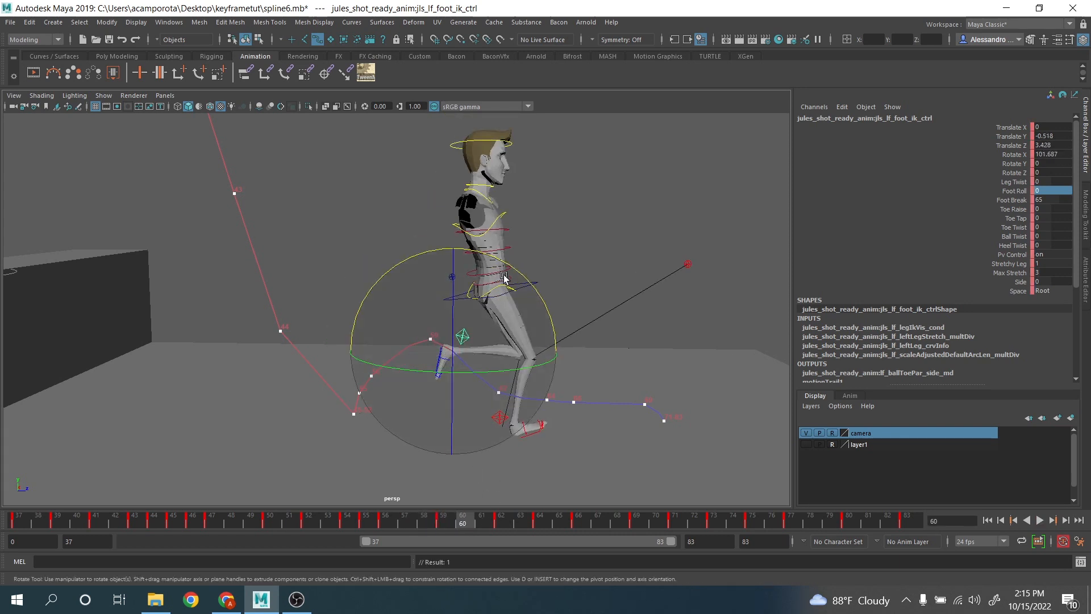
pyautogui.moveTo(502, 271); pyautogui.dragTo(523, 291)
# Rotate the left foot control at frame 62 to a Rotate X of about 93.6 and go to frame 64
pyautogui.moveTo(476, 519); pyautogui.dragTo(501, 518)
pyautogui.moveTo(540, 337); pyautogui.dragTo(543, 298)
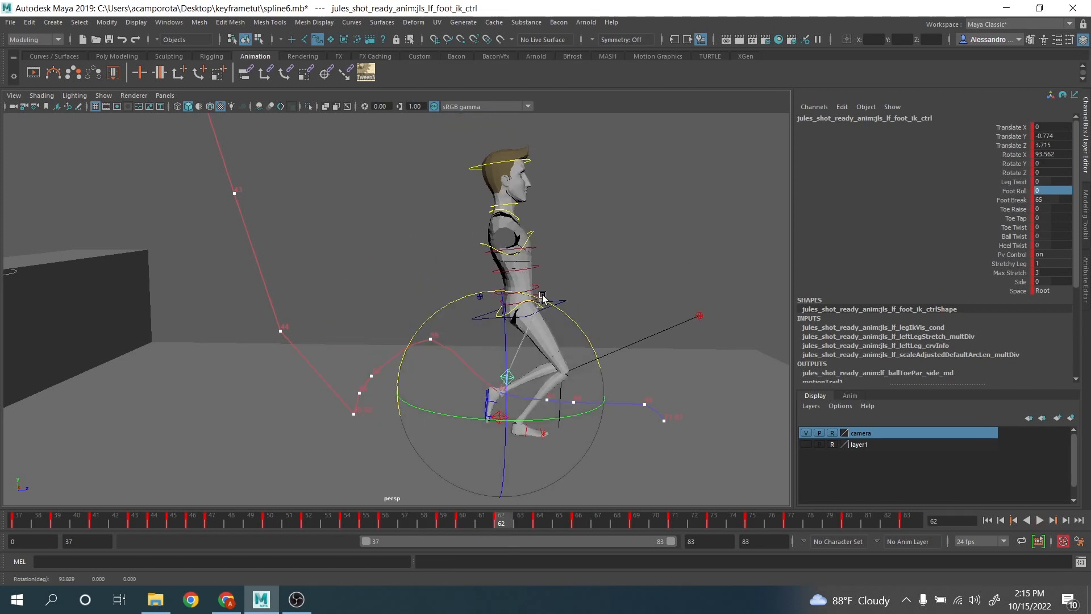
pyautogui.keyDown('alt'); pyautogui.moveTo(580, 321); pyautogui.dragTo(492, 299, button='middle'); pyautogui.keyUp('alt')
pyautogui.click(540, 521)
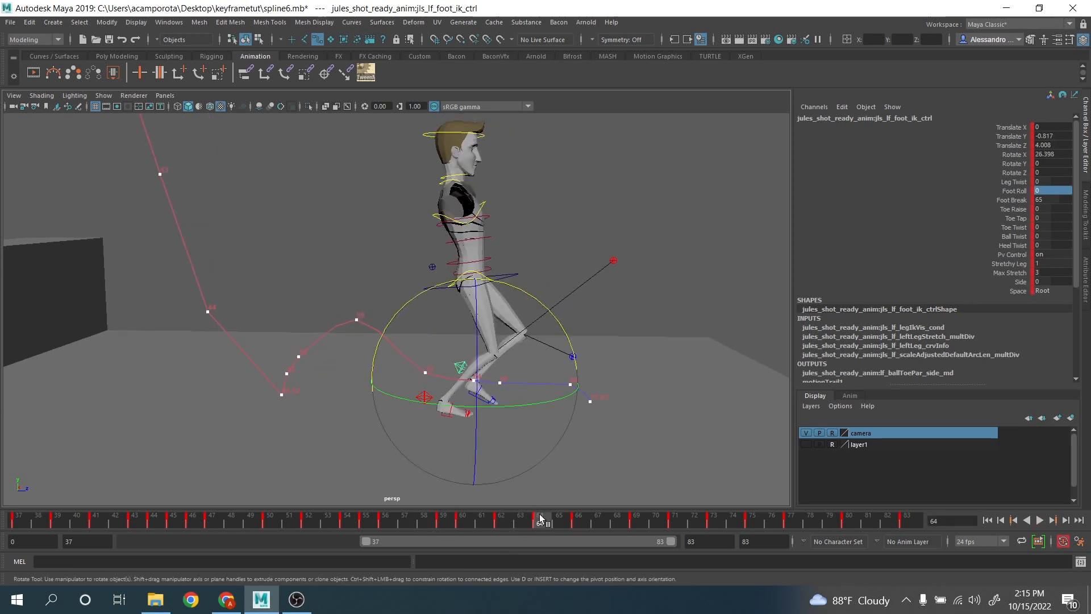
# Rotate the left foot control at frame 64 to a Rotate X of about 47.8
pyautogui.keyDown('alt'); pyautogui.moveTo(572, 475); pyautogui.dragTo(554, 418); pyautogui.keyUp('alt')
pyautogui.scroll(-3, 525, 452)
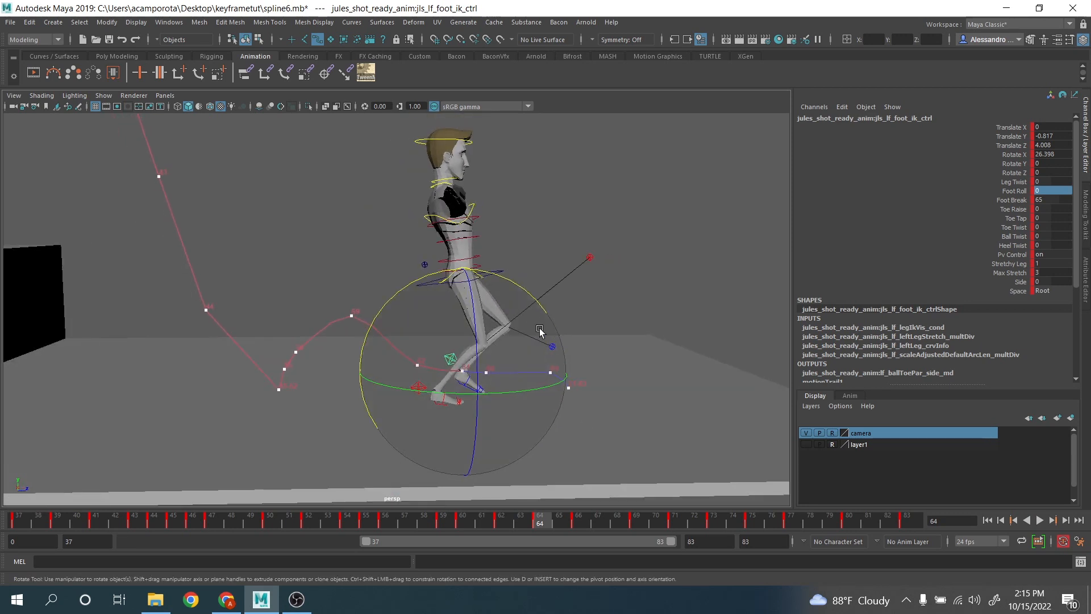
pyautogui.moveTo(534, 301); pyautogui.dragTo(558, 336)
pyautogui.keyDown('alt'); pyautogui.moveTo(580, 476); pyautogui.dragTo(567, 480); pyautogui.keyUp('alt')
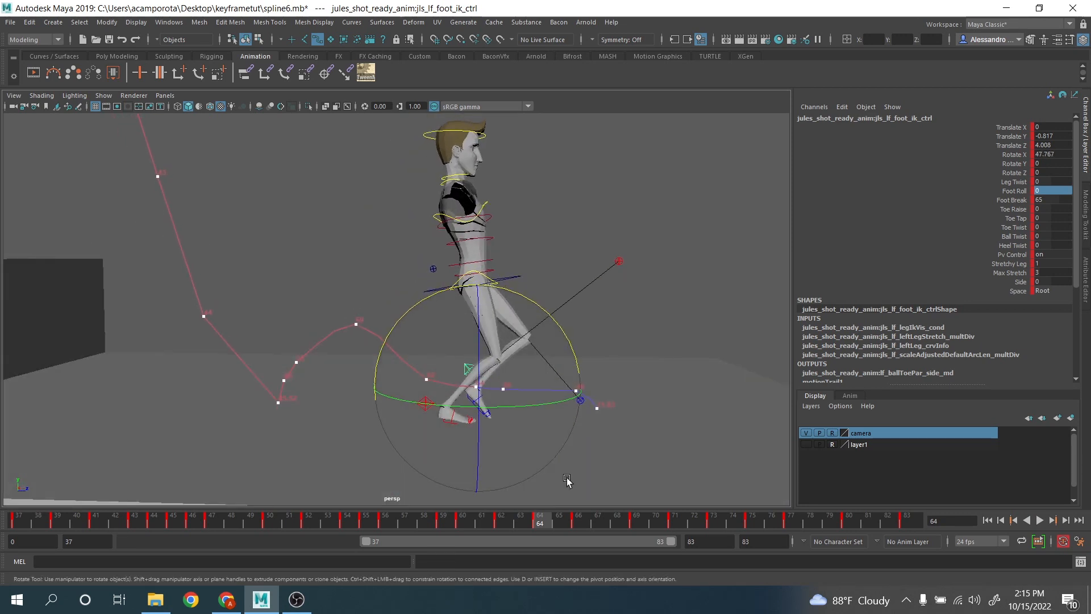
# Delete the left foot control's key at frame 66
pyautogui.click(578, 524)
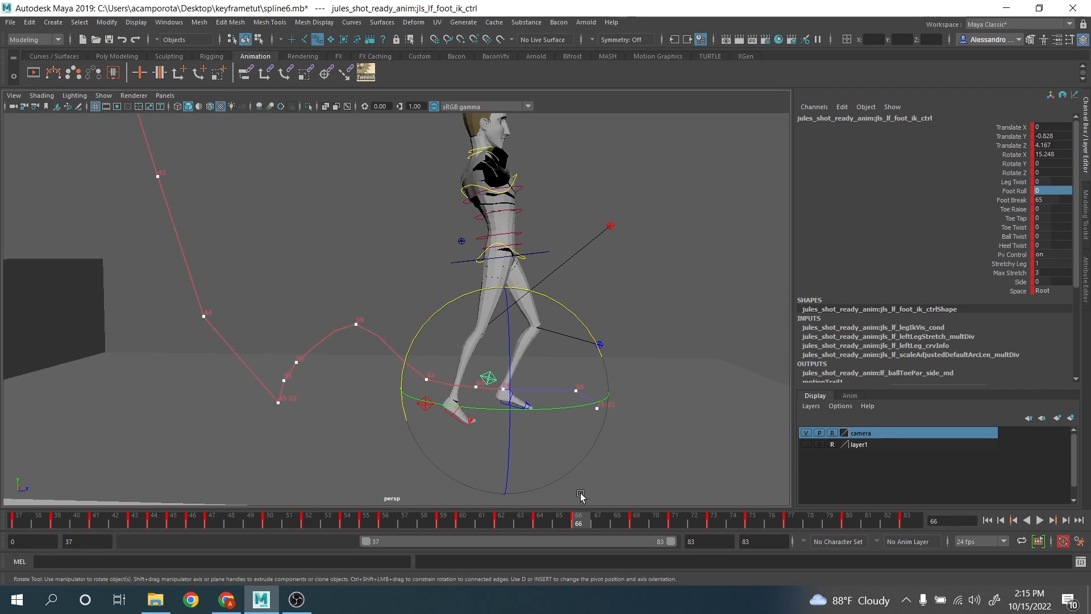
pyautogui.press('w')
pyautogui.click(593, 523)
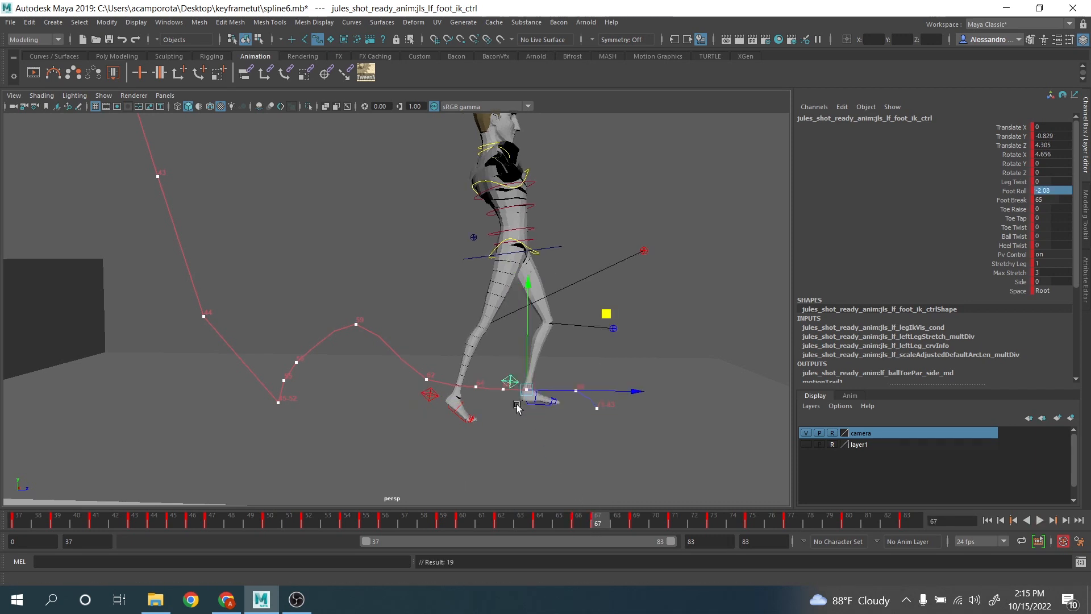
pyautogui.click(579, 524)
pyautogui.rightClick(578, 525)
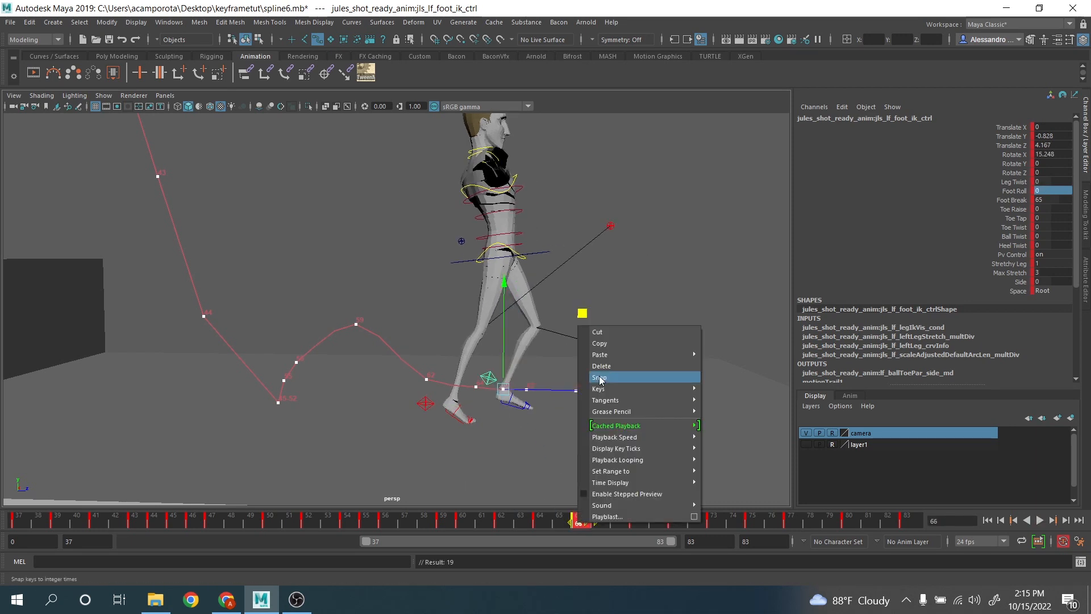
pyautogui.click(594, 366)
# At frame 67, raise the left foot to Translate Y about -0.799 and rotate it to about 13.4 in X
pyautogui.click(597, 524)
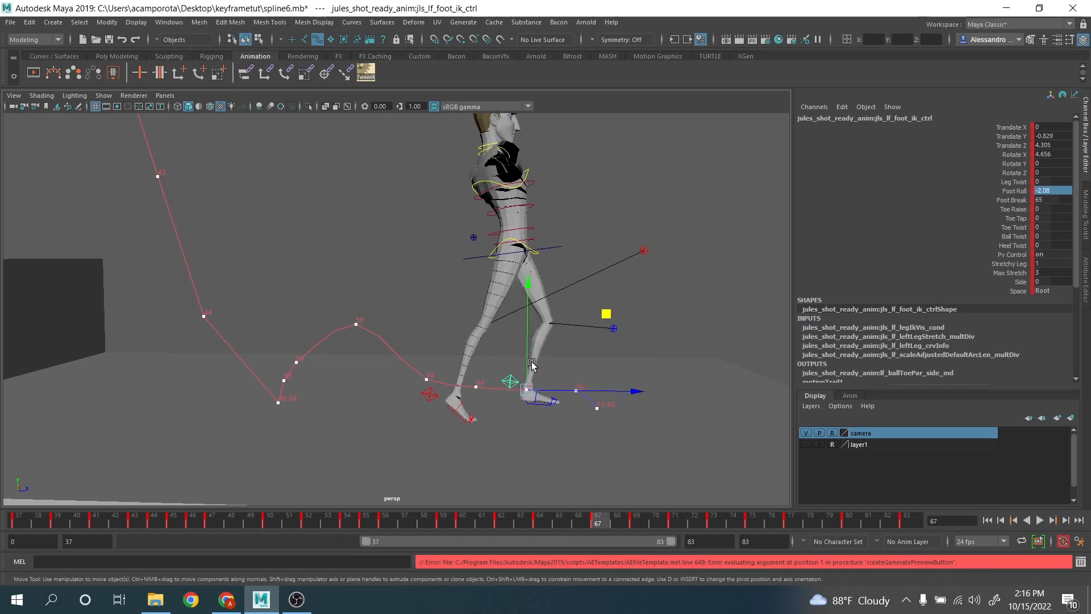
pyautogui.moveTo(529, 361); pyautogui.dragTo(530, 356)
pyautogui.press('e')
pyautogui.moveTo(583, 301); pyautogui.dragTo(594, 321)
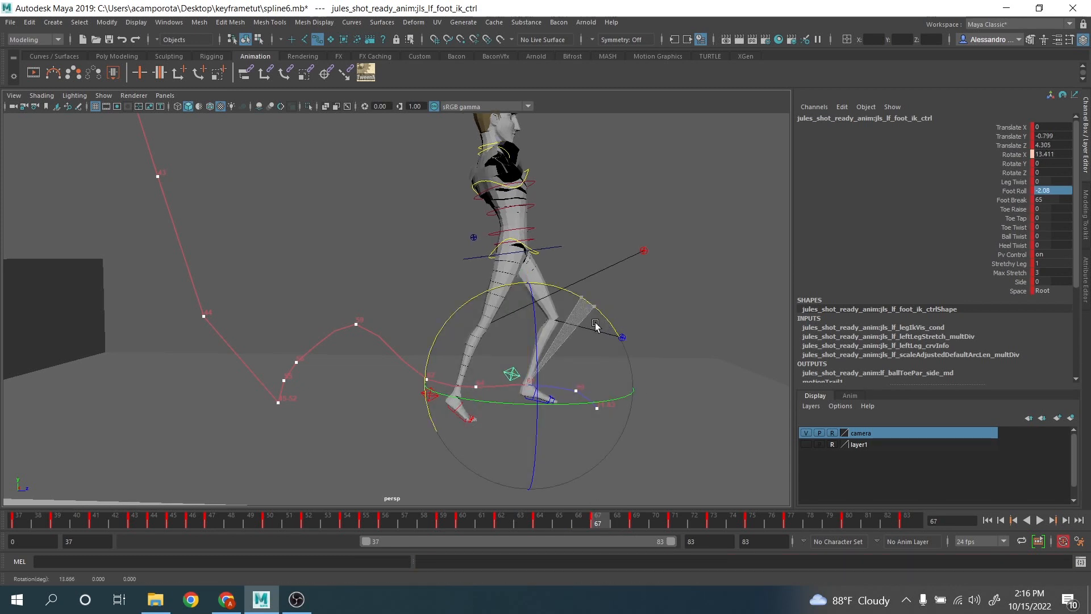
# Move the left foot control at frame 69 to Translate Y about -0.84 and Translate Z about 4.601
pyautogui.click(636, 525)
pyautogui.press('w')
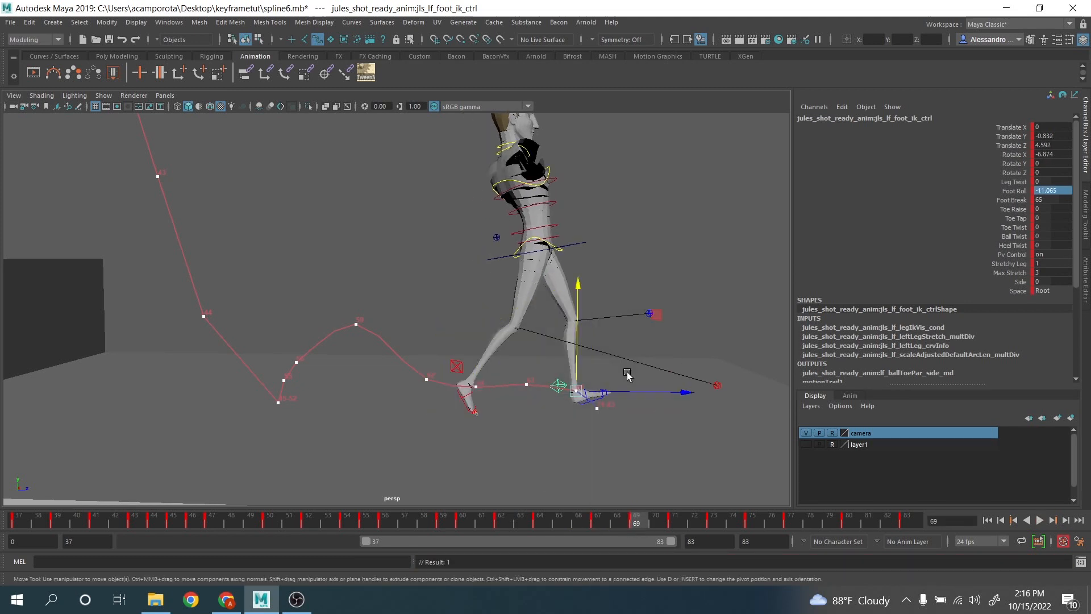
pyautogui.moveTo(673, 329); pyautogui.dragTo(676, 332)
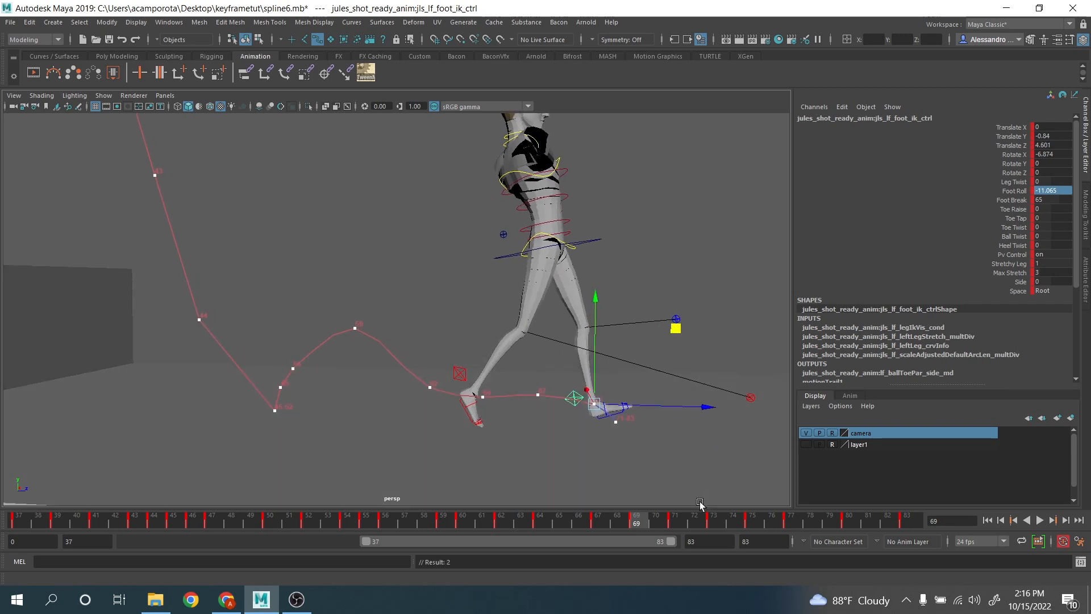
# Set the left foot's Foot Roll to 0 at frame 73 and to about -3.6 at frame 72
pyautogui.click(656, 524)
pyautogui.moveTo(668, 529); pyautogui.dragTo(713, 532)
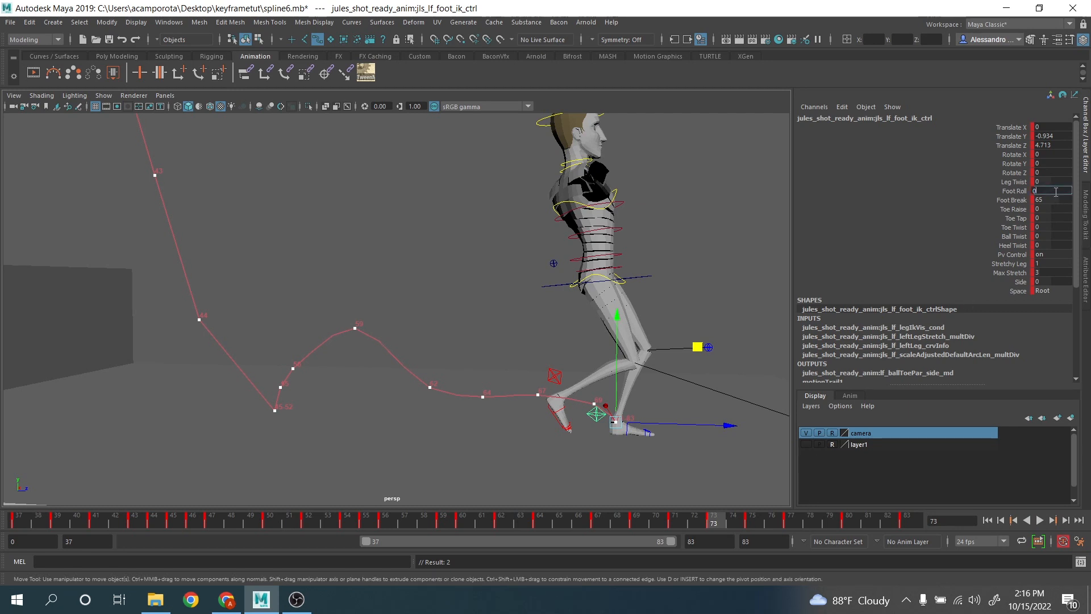
pyautogui.click(702, 523)
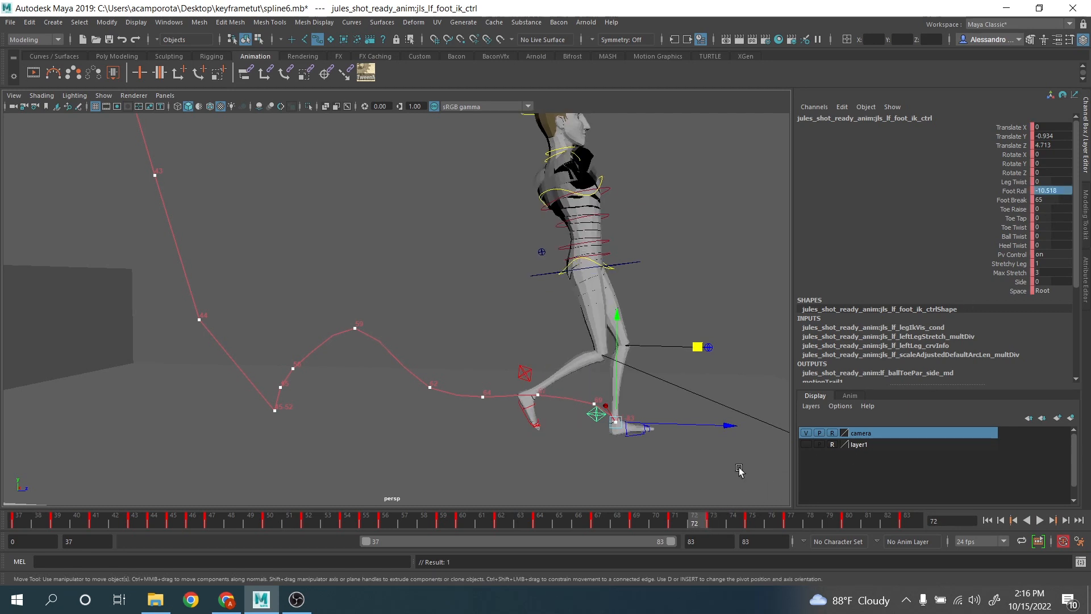
pyautogui.moveTo(617, 368); pyautogui.dragTo(631, 367)
pyautogui.click(1025, 191)
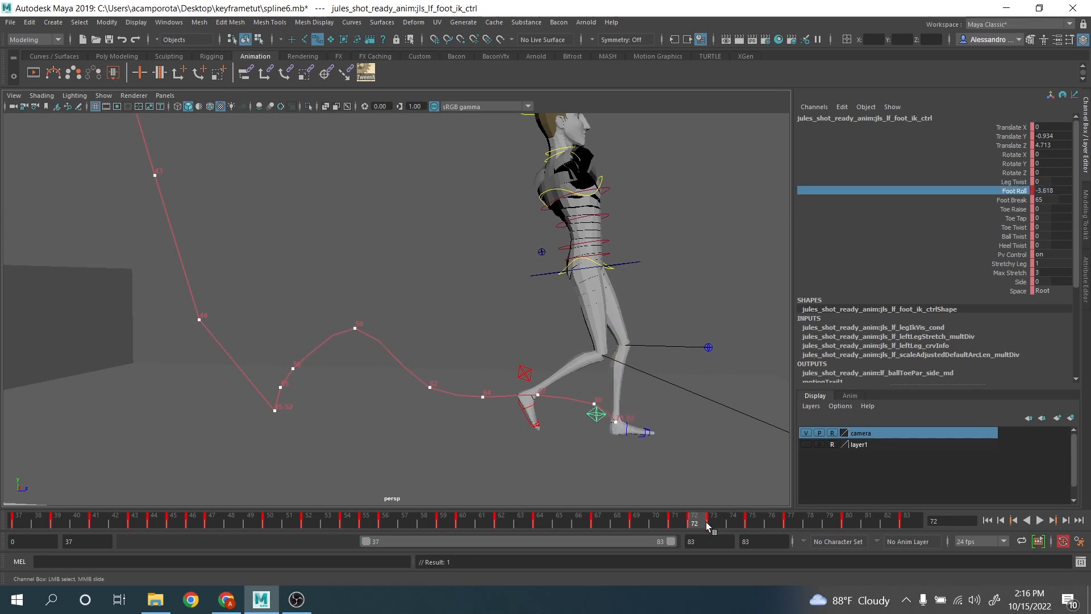
# Reduce the left foot's Foot Roll at frame 77 to about 7.05
pyautogui.moveTo(708, 526); pyautogui.dragTo(761, 530)
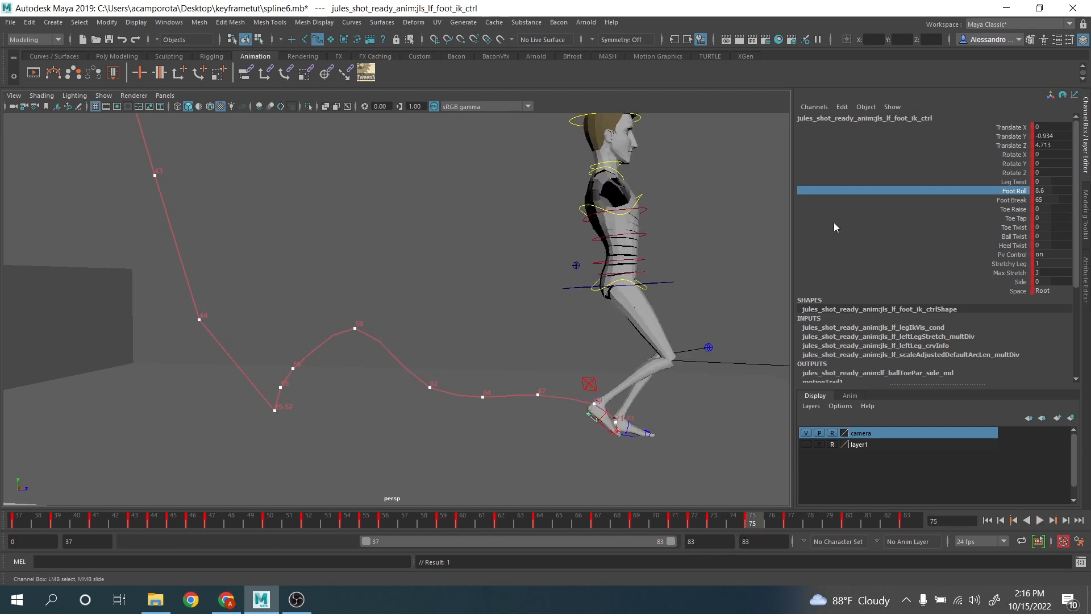
pyautogui.moveTo(768, 520); pyautogui.dragTo(791, 526)
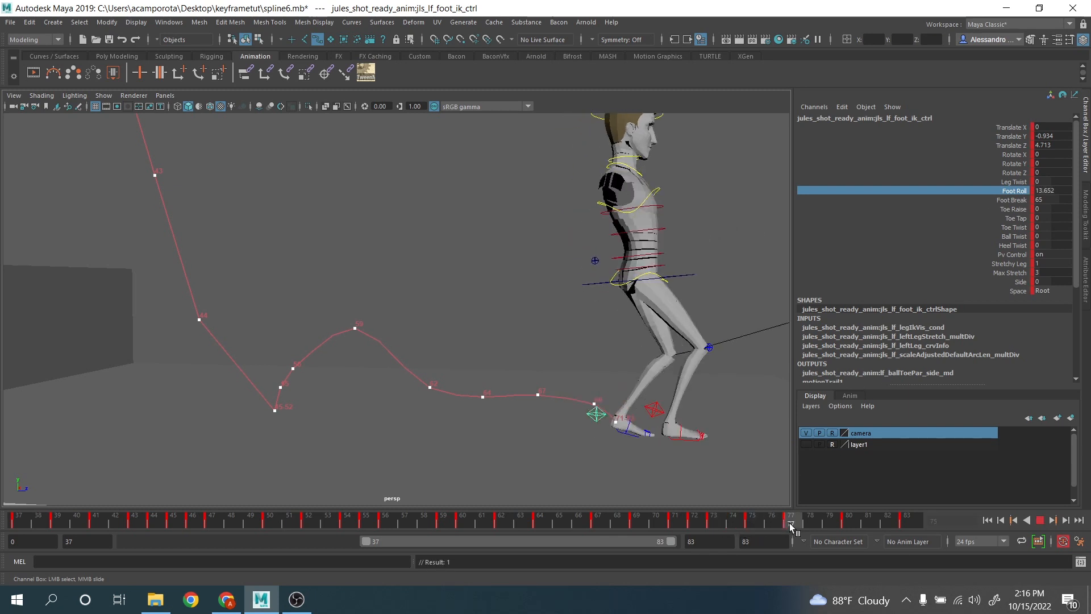
pyautogui.moveTo(752, 462); pyautogui.dragTo(731, 464, button='middle')
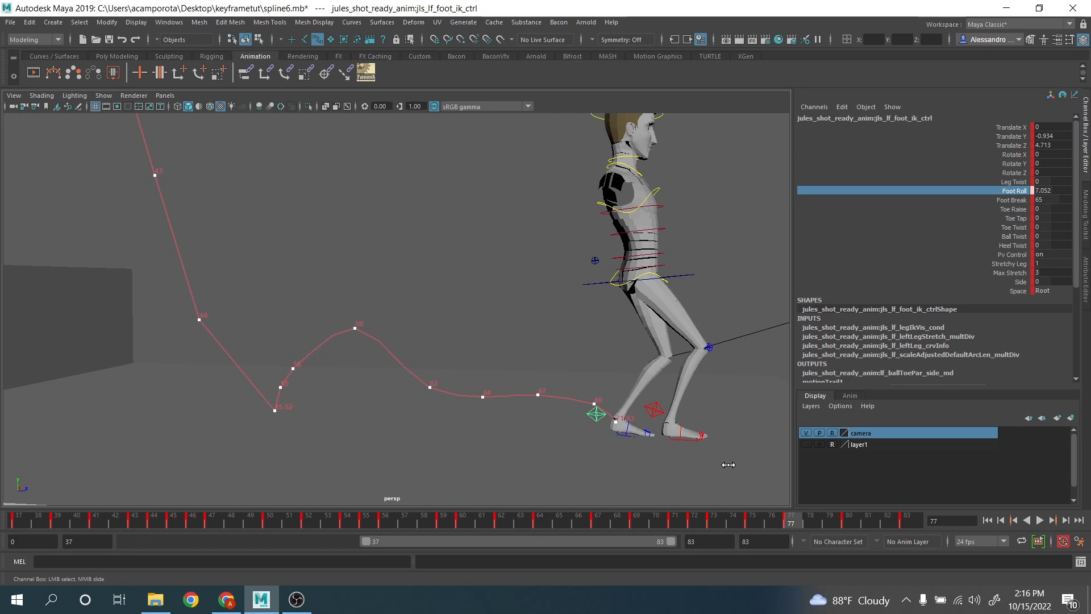
# Scrub to frame 83 and play back the animation to check the left foot's motion
pyautogui.moveTo(791, 522); pyautogui.dragTo(906, 521)
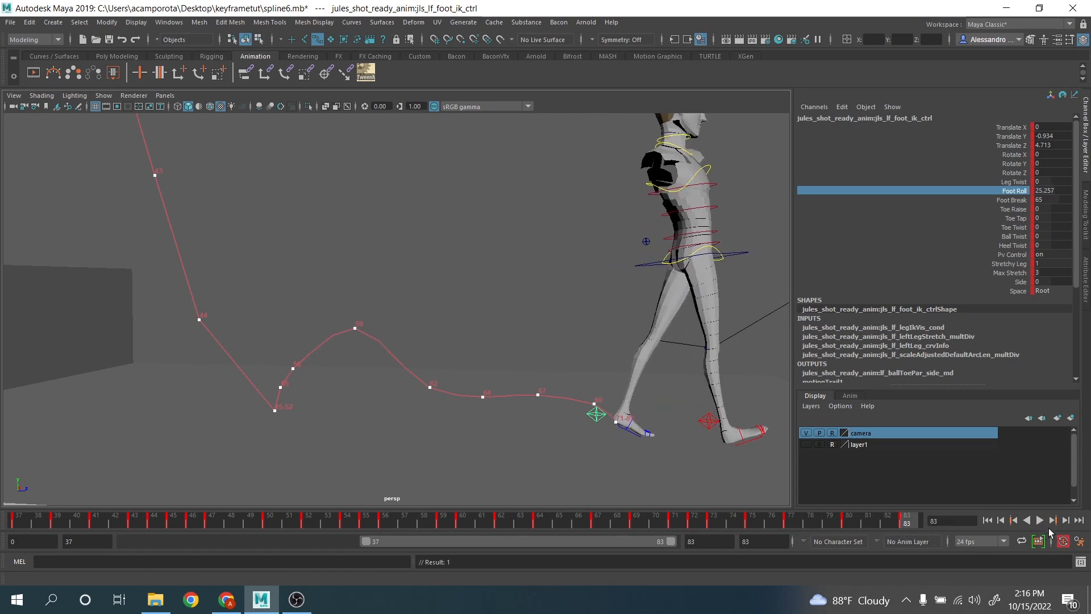
pyautogui.click(1040, 521)
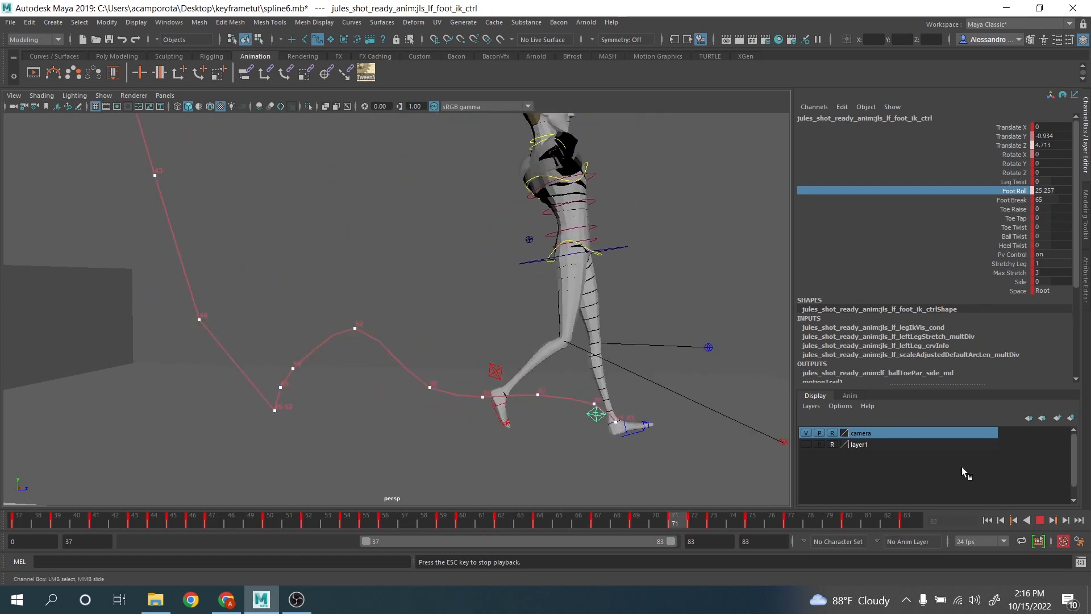
pyautogui.click(1039, 523)
# Delete motionTrail1Handle from the scene using the Outliner, closing the Outliner when done
pyautogui.click(169, 23)
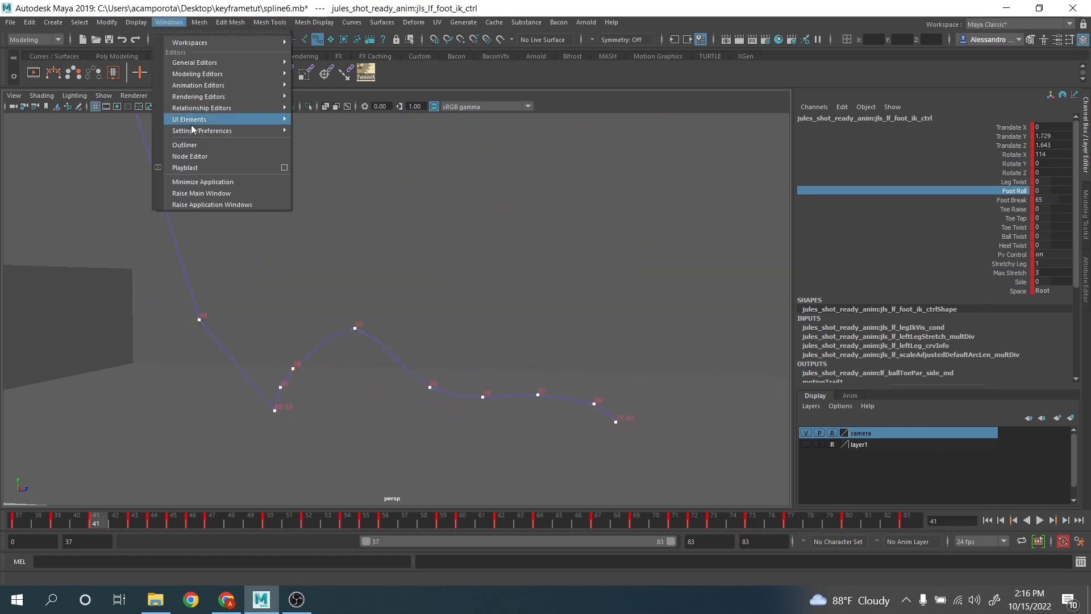
pyautogui.click(193, 144)
pyautogui.click(173, 235)
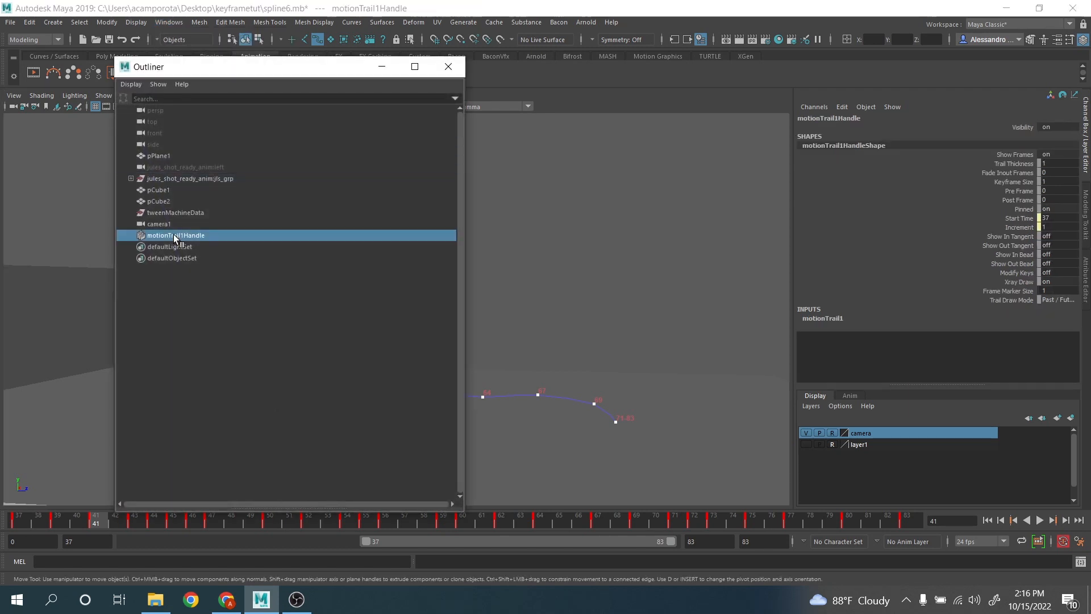
pyautogui.press('Delete')
pyautogui.click(449, 67)
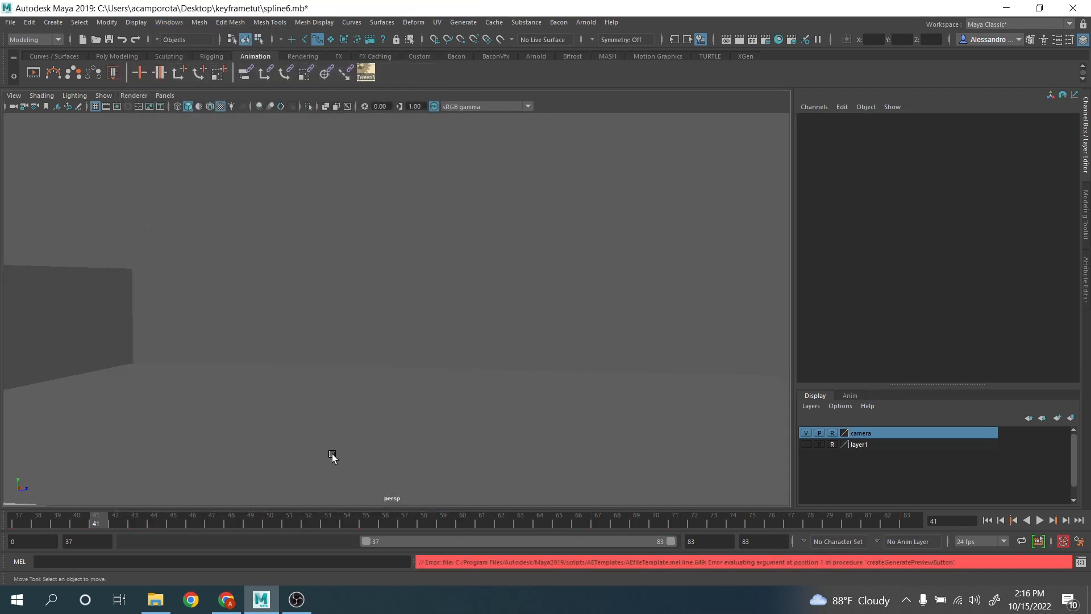
# Select the left foot control at frame 55 and show its Translate Z curve in the Graph Editor
pyautogui.moveTo(287, 521); pyautogui.dragTo(366, 522)
pyautogui.click(272, 375)
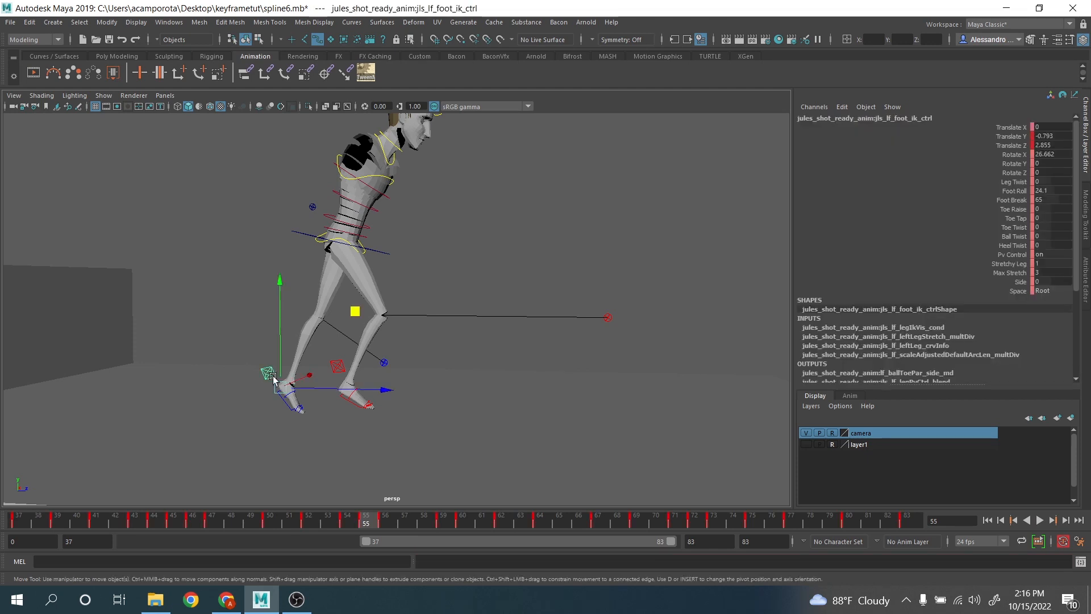
pyautogui.click(169, 22)
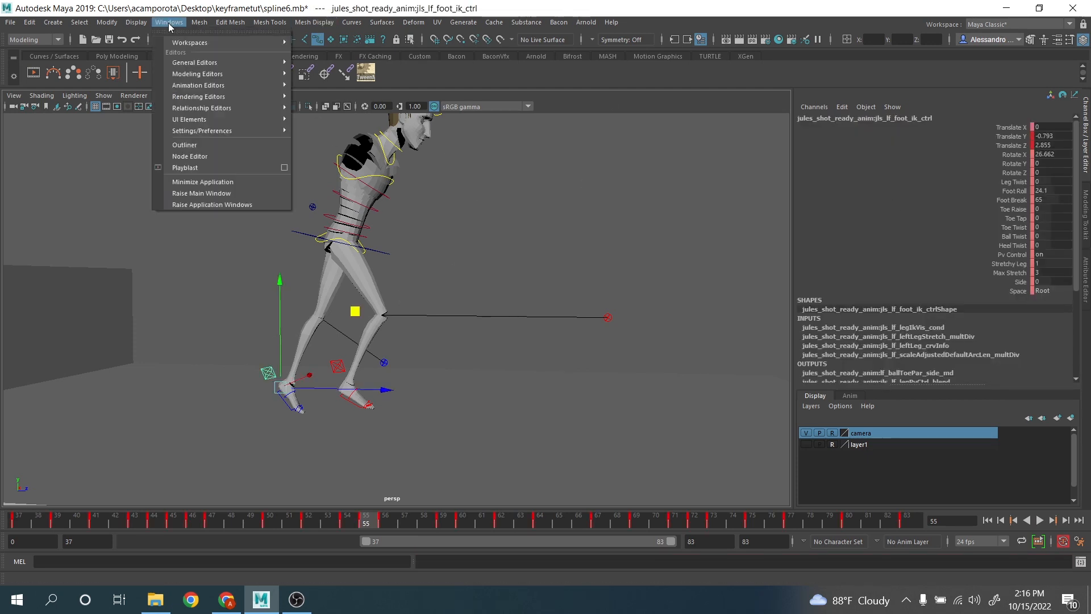
pyautogui.moveTo(250, 86)
pyautogui.click(312, 95)
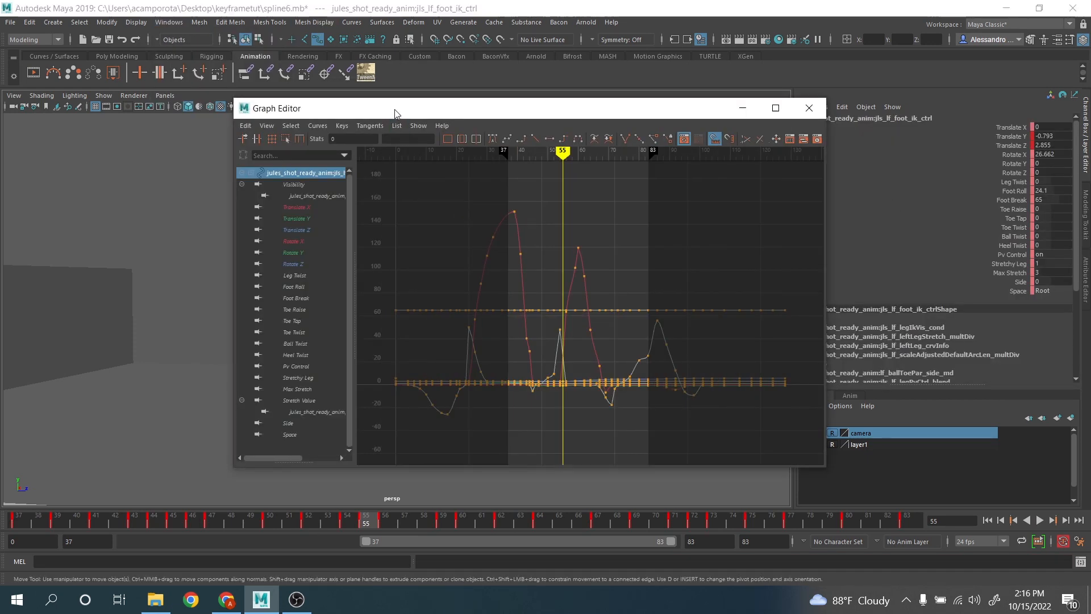
pyautogui.moveTo(398, 103); pyautogui.dragTo(647, 121)
pyautogui.click(555, 243)
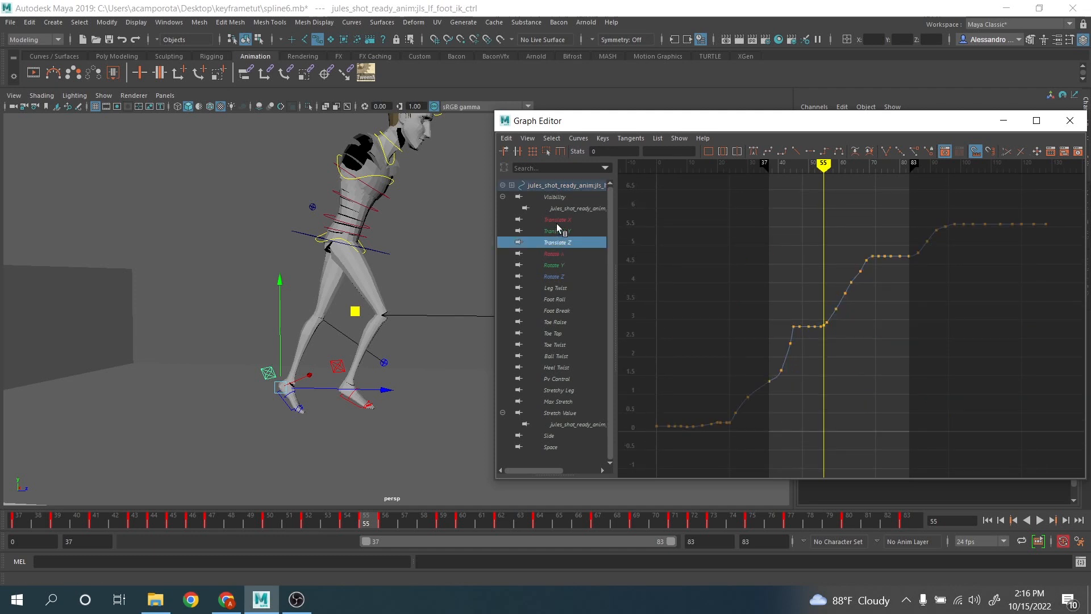
pyautogui.keyDown('alt'); pyautogui.moveTo(791, 320); pyautogui.dragTo(855, 212, button='middle'); pyautogui.keyUp('alt')
pyautogui.scroll(2, 807, 335)
pyautogui.scroll(1, 782, 296)
pyautogui.press('a')
# Scrub through the left foot's step and delete its Translate Z key at frame 67
pyautogui.moveTo(162, 520); pyautogui.dragTo(471, 542)
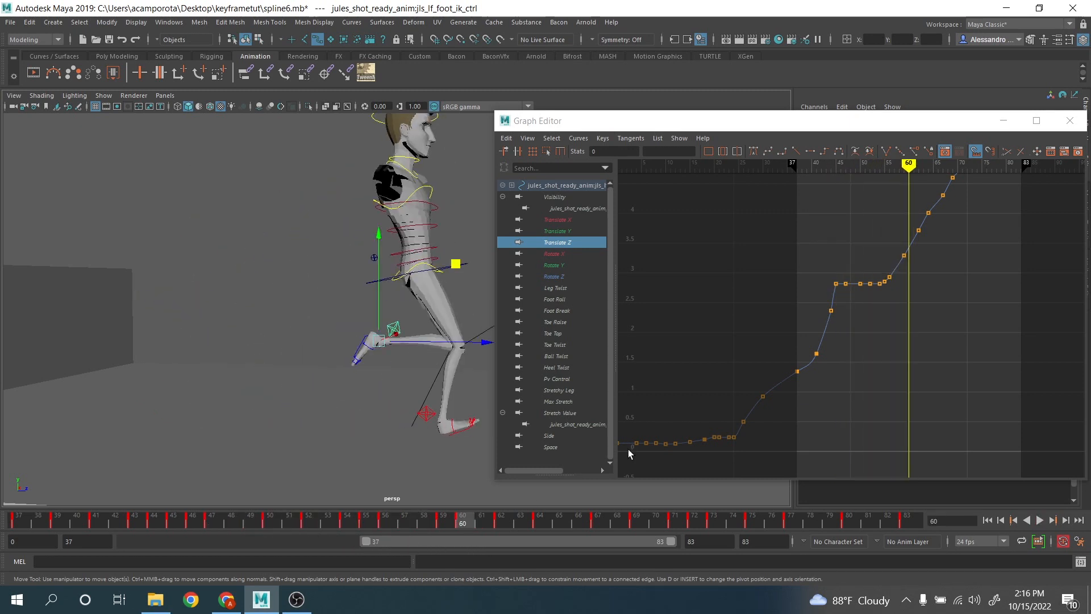
pyautogui.keyDown('alt'); pyautogui.moveTo(920, 264); pyautogui.dragTo(823, 334, button='middle'); pyautogui.keyUp('alt')
pyautogui.scroll(3, 868, 352)
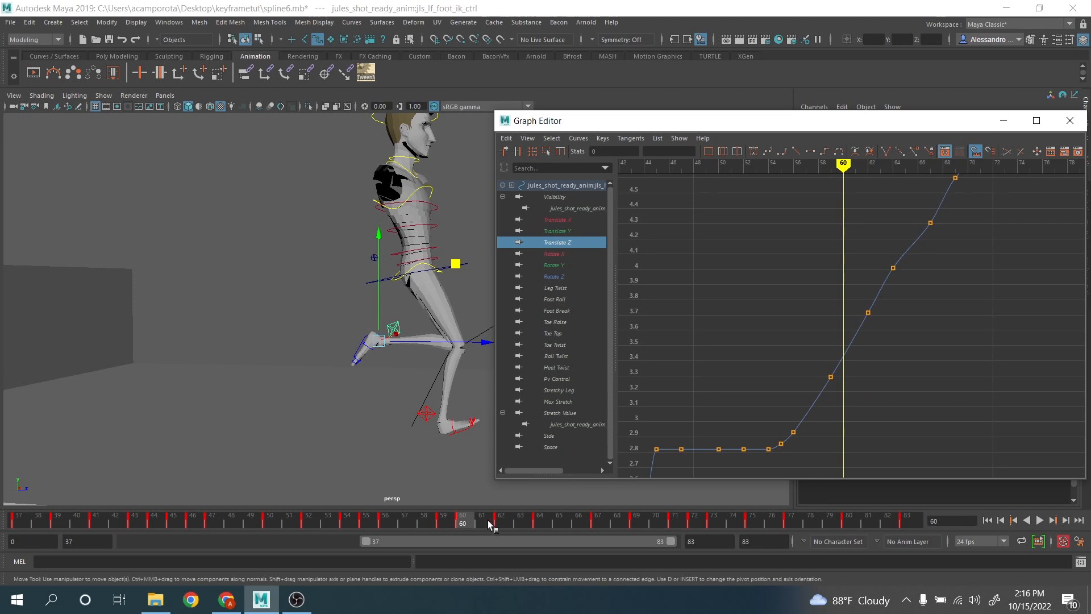
pyautogui.moveTo(488, 520); pyautogui.dragTo(521, 520)
pyautogui.keyDown('alt'); pyautogui.moveTo(908, 319); pyautogui.dragTo(815, 350, button='middle'); pyautogui.keyUp('alt')
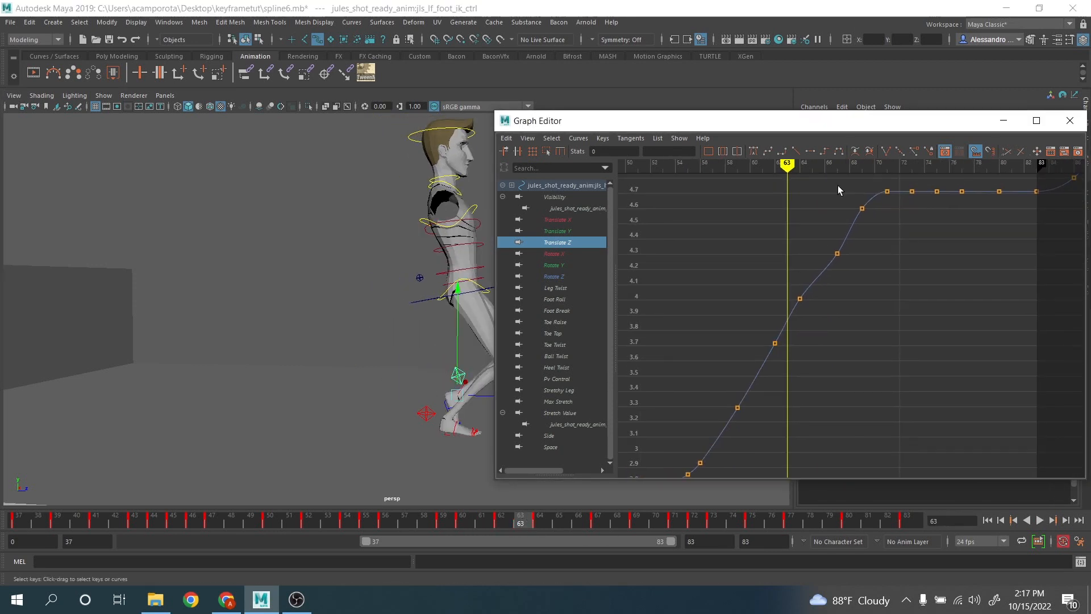
pyautogui.moveTo(824, 119); pyautogui.dragTo(910, 130)
pyautogui.moveTo(629, 517); pyautogui.dragTo(598, 514)
pyautogui.moveTo(887, 243); pyautogui.dragTo(937, 282)
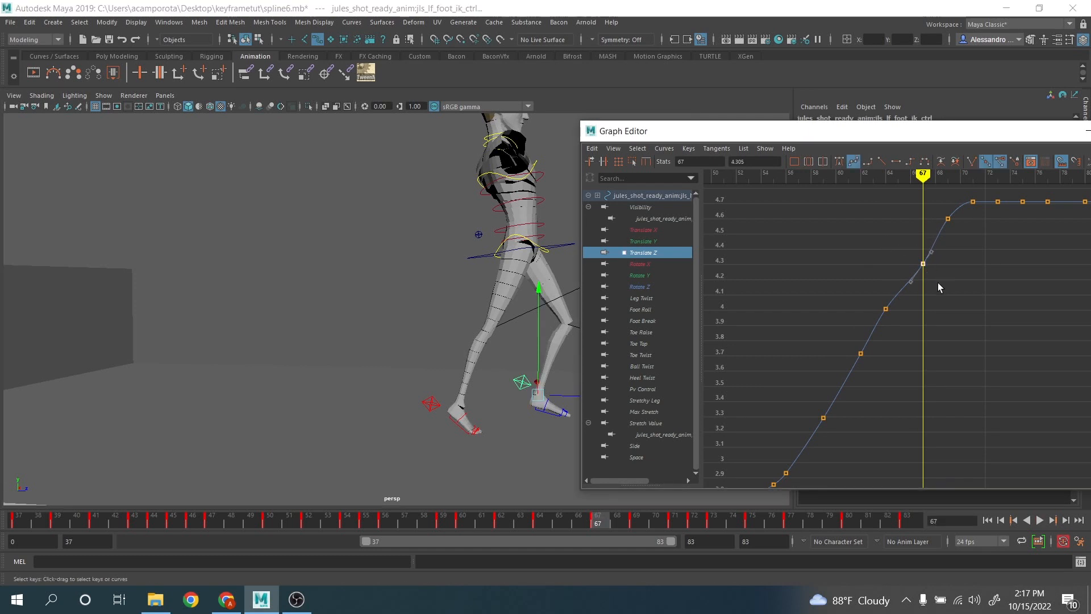
pyautogui.press('Delete')
# Lower the left foot's Translate Z keys at frames 62 and 64 to about 3.7 and 3.9
pyautogui.moveTo(875, 297); pyautogui.dragTo(901, 338)
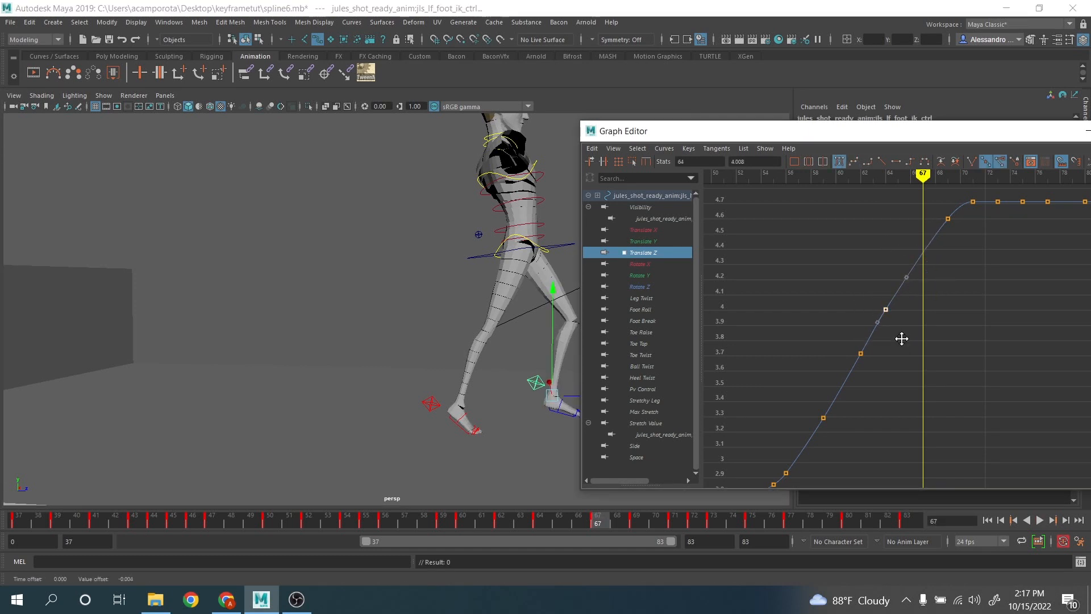
pyautogui.moveTo(901, 339); pyautogui.dragTo(902, 342, button='middle')
pyautogui.moveTo(848, 299); pyautogui.dragTo(932, 380)
pyautogui.moveTo(931, 380); pyautogui.dragTo(927, 389, button='middle')
pyautogui.click(804, 399)
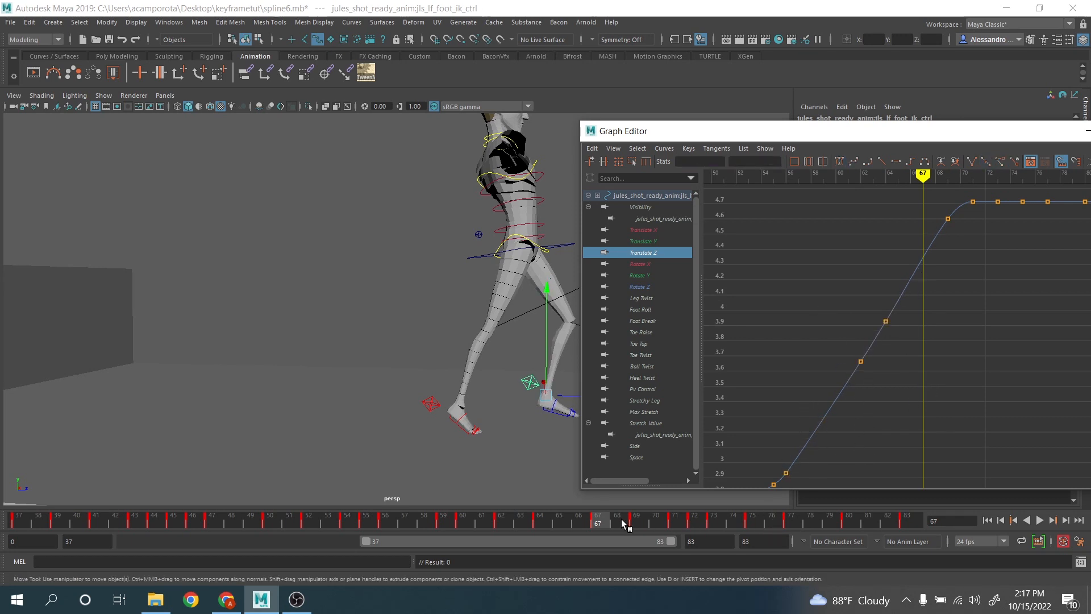
# Check the foot's pose at frame 73 and examine the left foot's Foot Roll curve between frames 37 and 69
pyautogui.moveTo(622, 519); pyautogui.dragTo(714, 520)
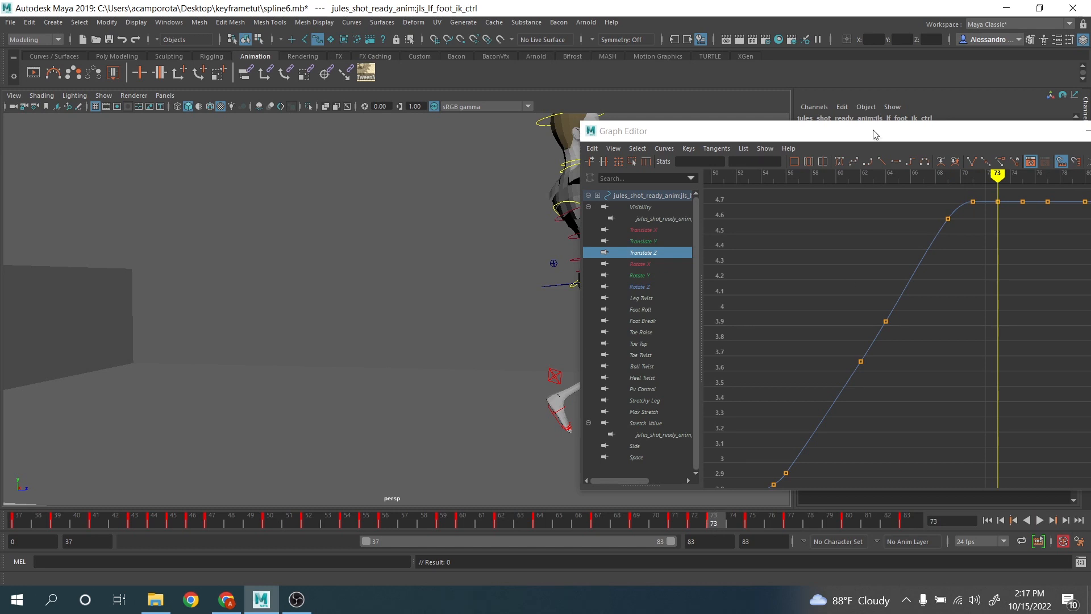
pyautogui.moveTo(874, 130); pyautogui.dragTo(174, 133)
pyautogui.scroll(-3, 299, 222)
pyautogui.keyDown('alt'); pyautogui.moveTo(307, 211); pyautogui.dragTo(407, 218, button='middle'); pyautogui.keyUp('alt')
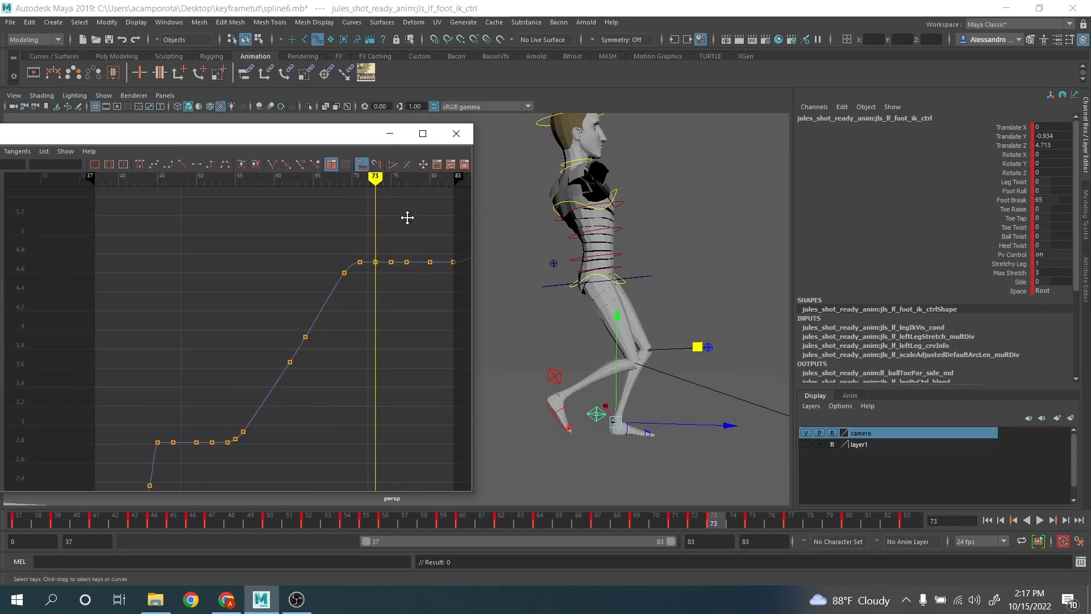
pyautogui.moveTo(281, 134); pyautogui.dragTo(616, 101)
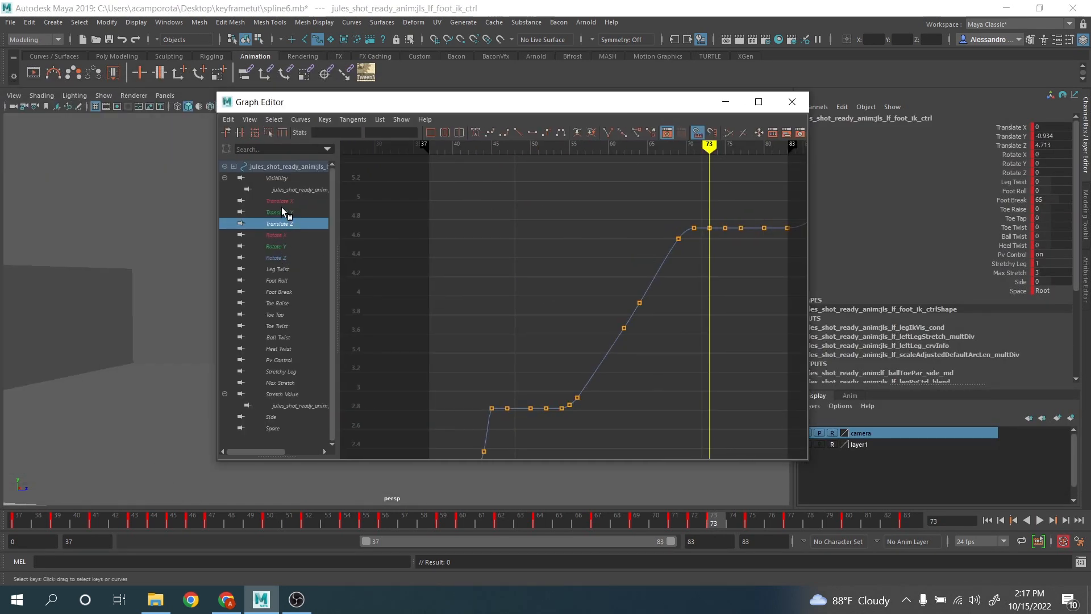
pyautogui.click(281, 293)
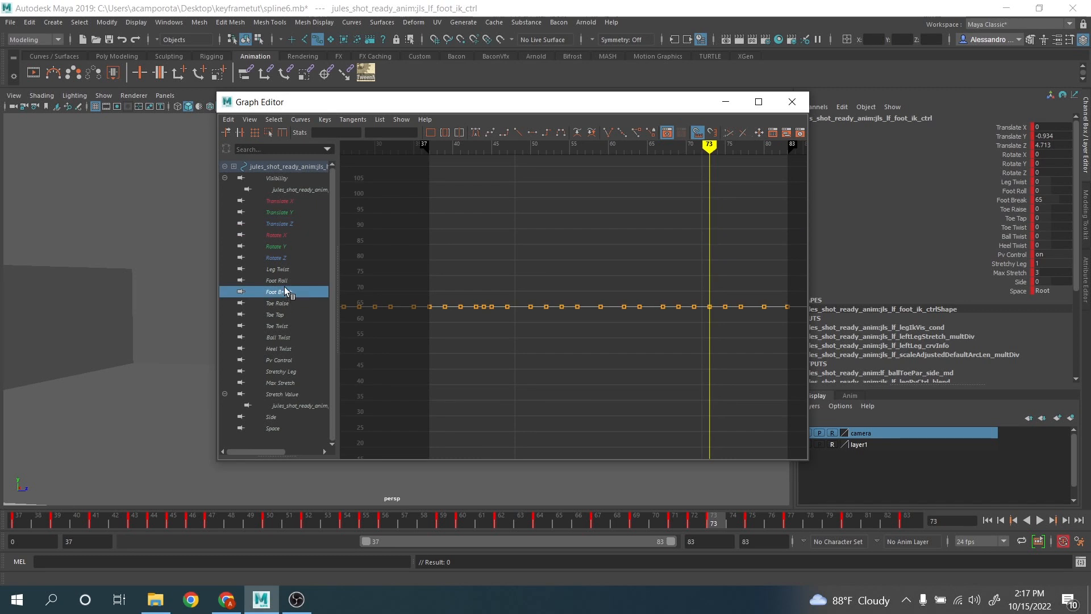
pyautogui.click(286, 280)
pyautogui.press('f')
pyautogui.keyDown('alt'); pyautogui.moveTo(564, 266); pyautogui.dragTo(607, 273, button='middle'); pyautogui.keyUp('alt')
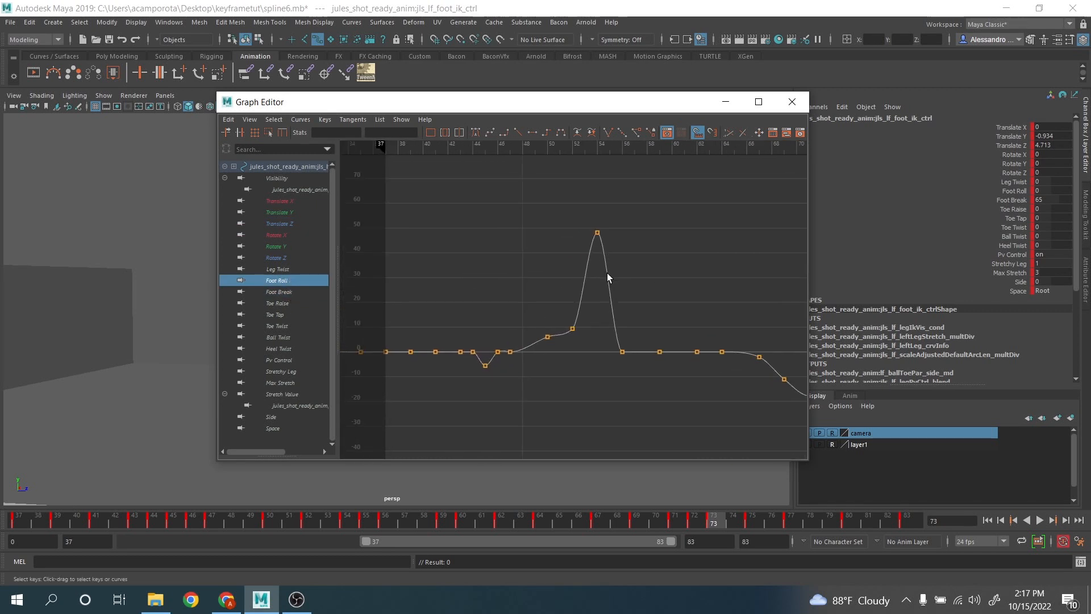
# Delete the left foot's Foot Roll key at frame 50 to smooth the rise toward frame 54
pyautogui.scroll(3, 607, 272)
pyautogui.moveTo(558, 113); pyautogui.dragTo(190, 118)
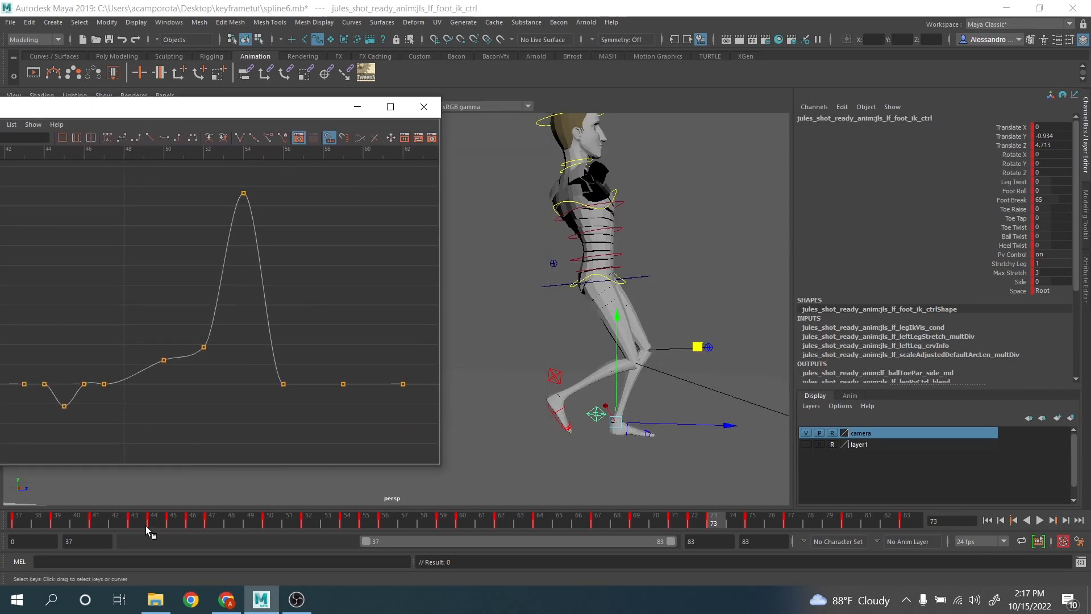
pyautogui.moveTo(145, 526); pyautogui.dragTo(303, 532)
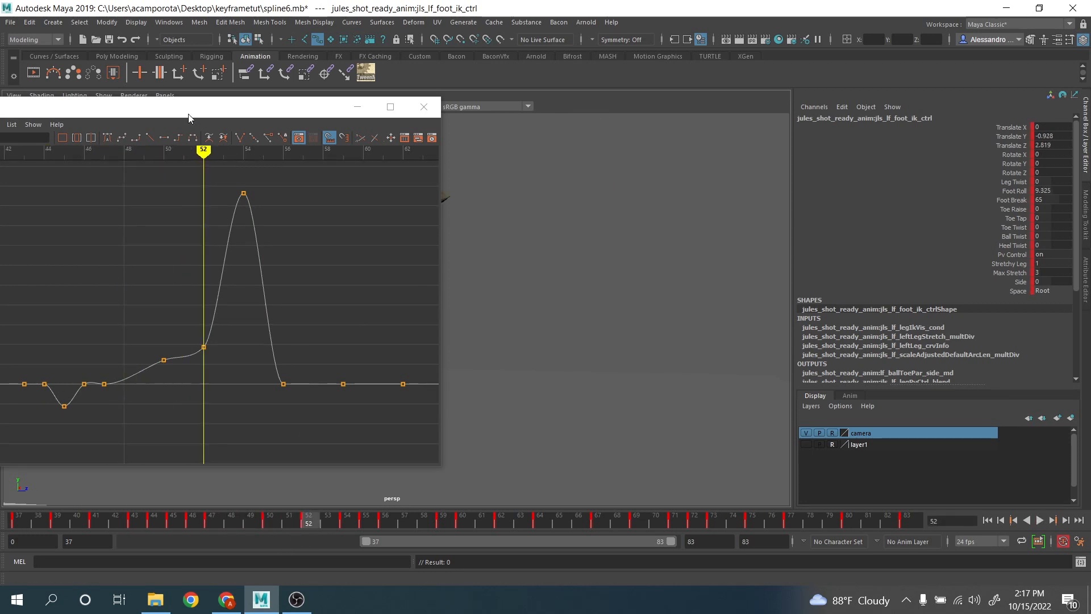
pyautogui.moveTo(189, 118); pyautogui.dragTo(826, 143)
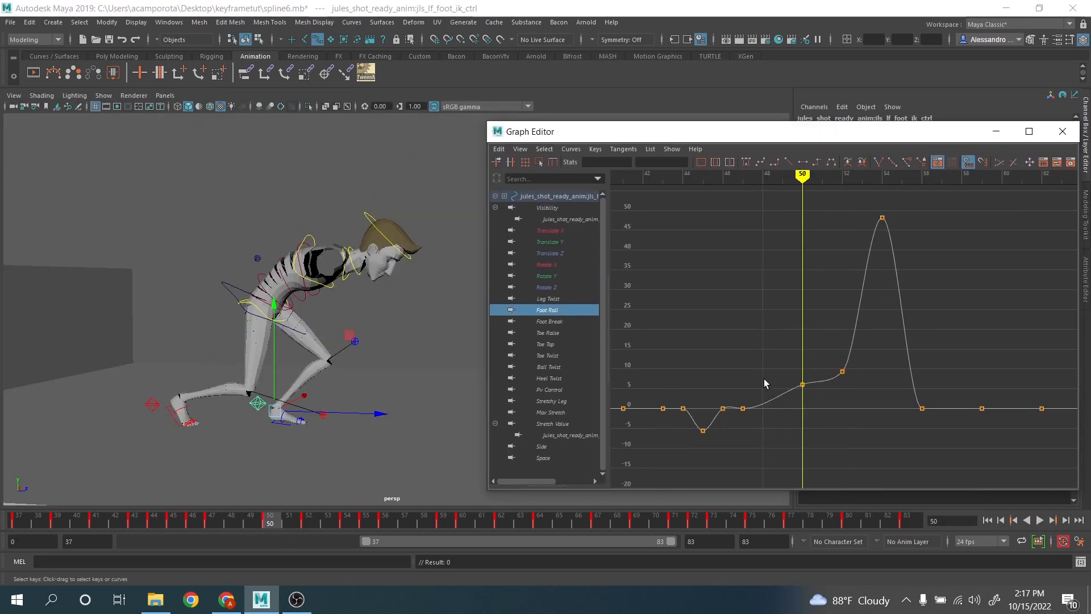
pyautogui.moveTo(776, 368); pyautogui.dragTo(814, 405)
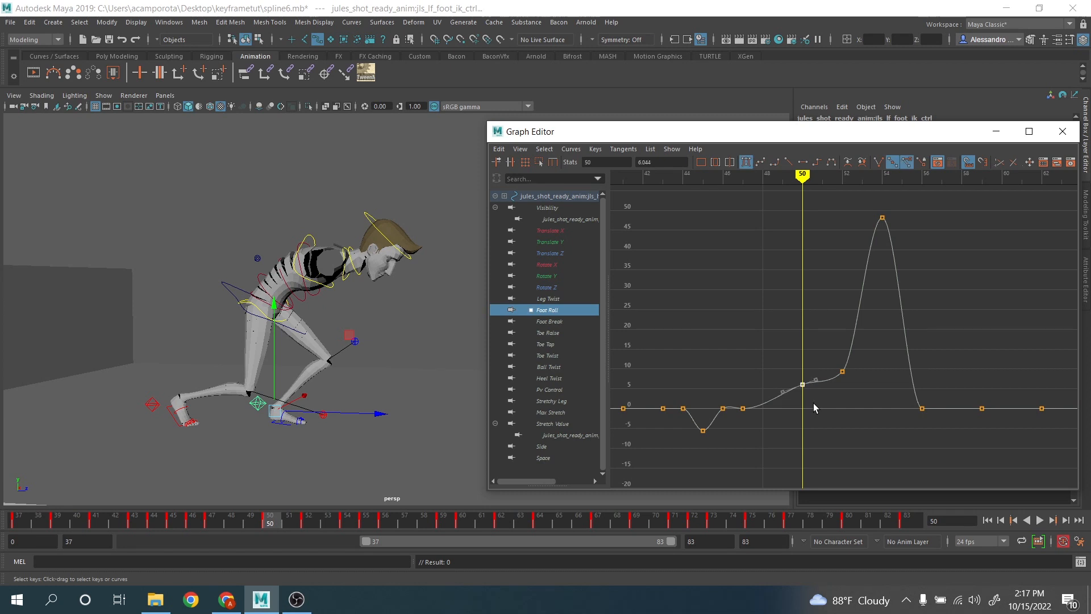
pyautogui.press('Delete')
pyautogui.click(843, 371)
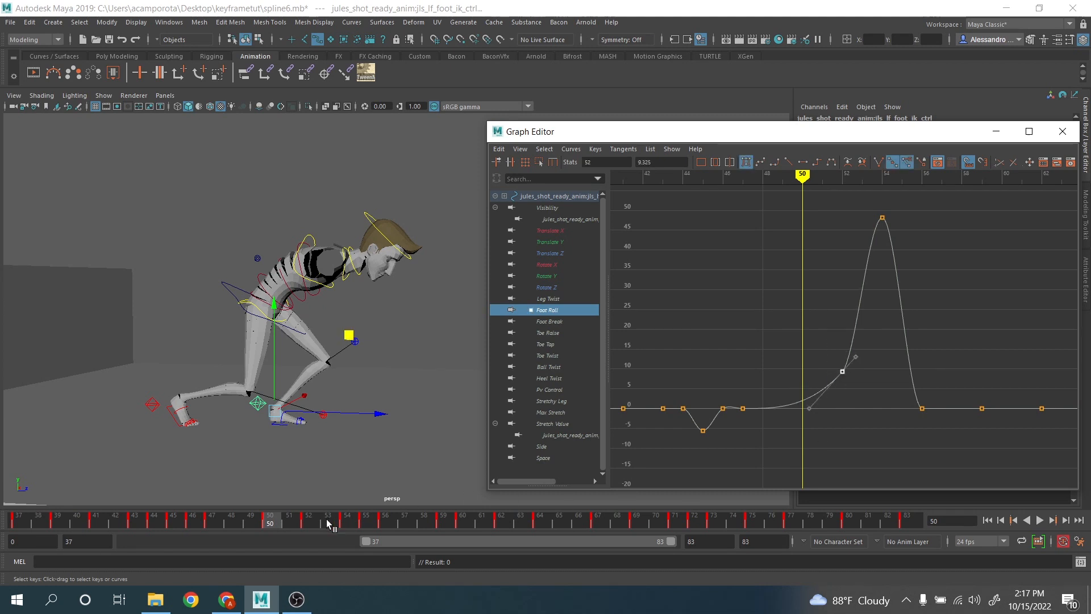
# Raise the left foot's Foot Roll key at frame 56 to about 3.4
pyautogui.moveTo(328, 523); pyautogui.dragTo(398, 523)
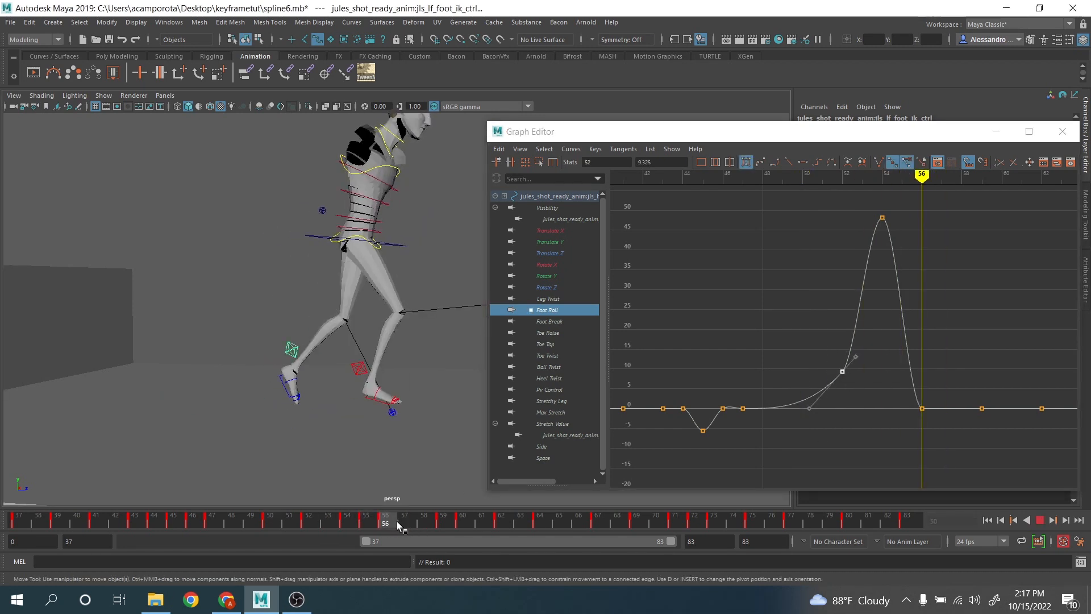
pyautogui.keyDown('alt'); pyautogui.moveTo(951, 345); pyautogui.dragTo(828, 286, button='middle'); pyautogui.keyUp('alt')
pyautogui.moveTo(816, 319); pyautogui.dragTo(785, 368)
pyautogui.moveTo(784, 368); pyautogui.dragTo(784, 354, button='middle')
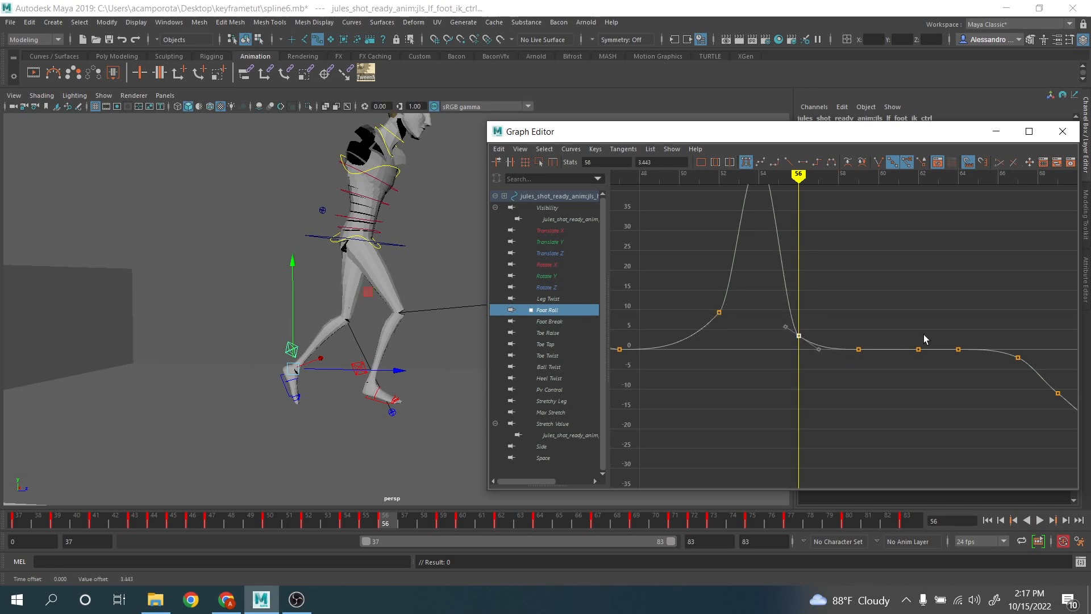
# Delete the left foot's Foot Roll key at frame 75 and slightly lower the key at frame 77
pyautogui.keyDown('alt'); pyautogui.moveTo(923, 335); pyautogui.dragTo(903, 335, button='right'); pyautogui.keyUp('alt')
pyautogui.keyDown('alt'); pyautogui.moveTo(948, 340); pyautogui.dragTo(817, 322, button='middle'); pyautogui.keyUp('alt')
pyautogui.keyDown('alt'); pyautogui.keyDown('shift'); pyautogui.moveTo(817, 323); pyautogui.dragTo(843, 325, button='right'); pyautogui.keyUp('shift'); pyautogui.keyUp('alt')
pyautogui.moveTo(460, 519); pyautogui.dragTo(694, 522)
pyautogui.moveTo(920, 139); pyautogui.dragTo(277, 119)
pyautogui.keyDown('alt'); pyautogui.moveTo(286, 251); pyautogui.dragTo(190, 264, button='middle'); pyautogui.keyUp('alt')
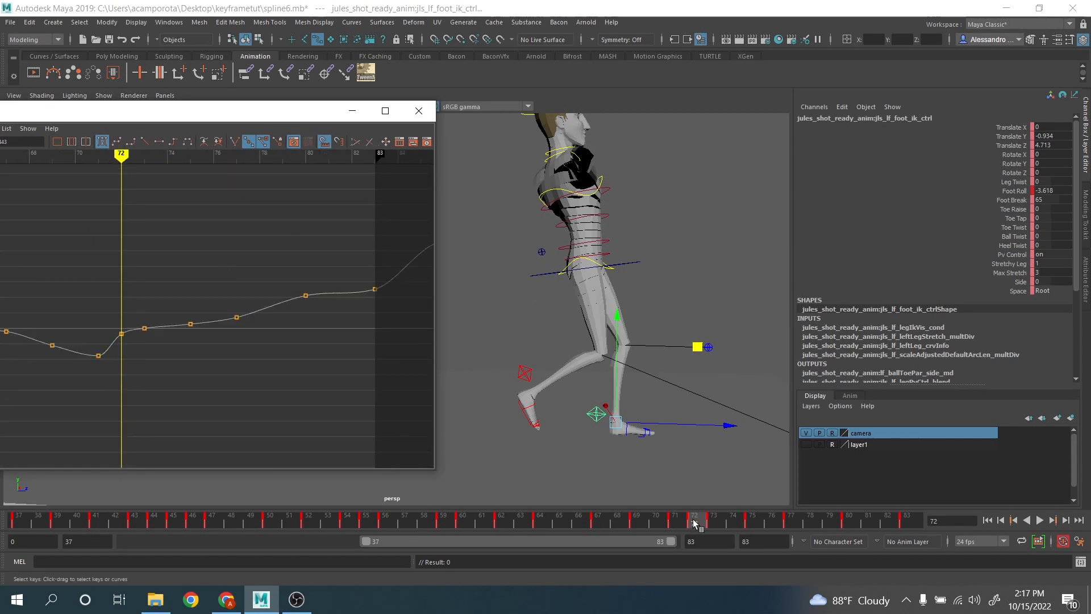
pyautogui.moveTo(694, 522); pyautogui.dragTo(847, 534)
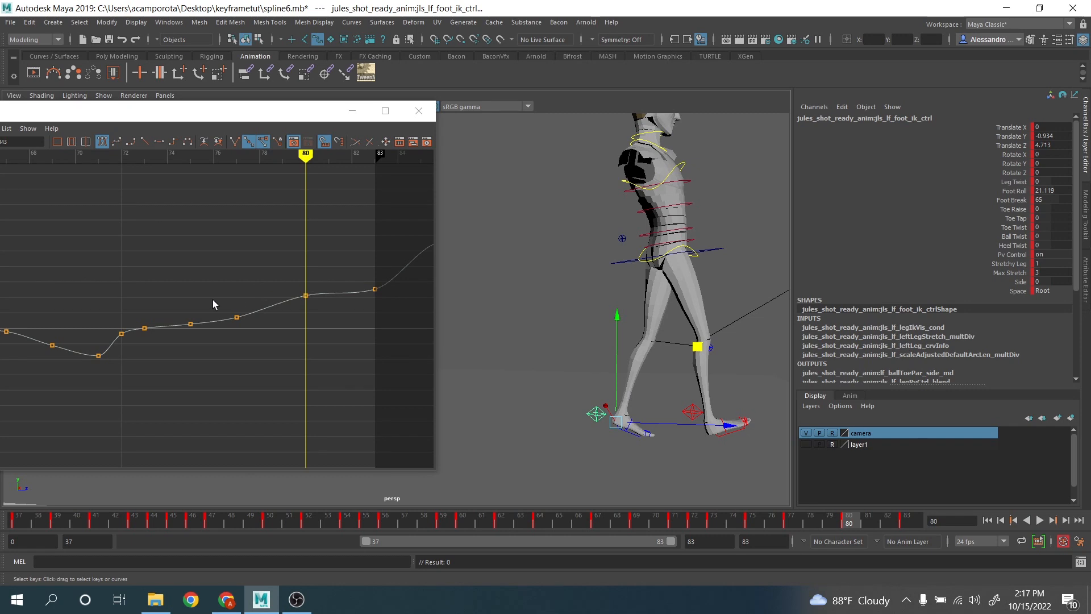
pyautogui.moveTo(185, 309); pyautogui.dragTo(209, 336)
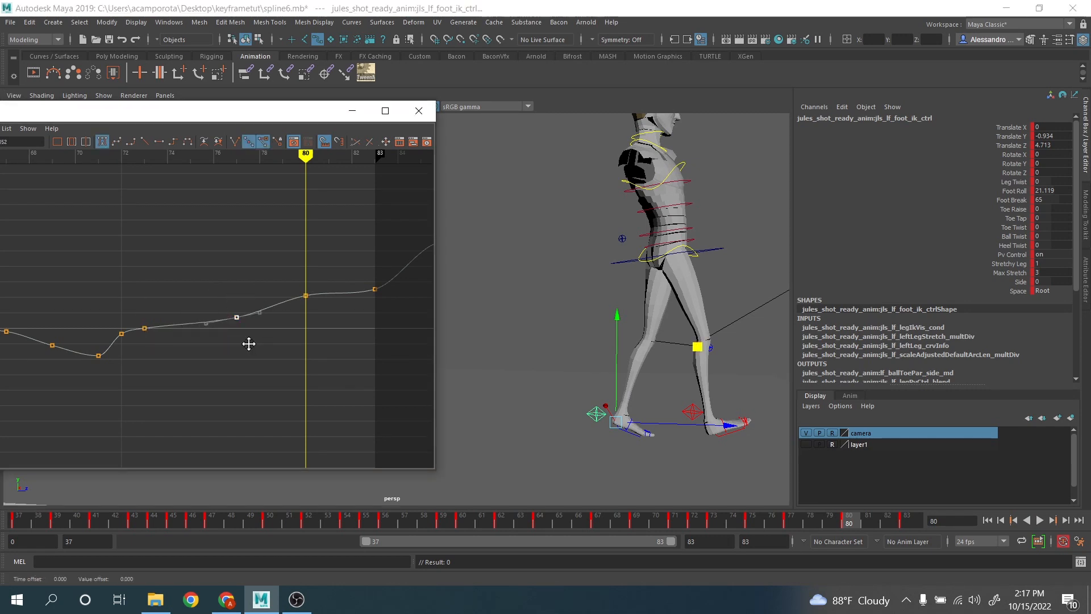
pyautogui.keyDown('alt'); pyautogui.moveTo(356, 292); pyautogui.dragTo(315, 283, button='middle'); pyautogui.keyUp('alt')
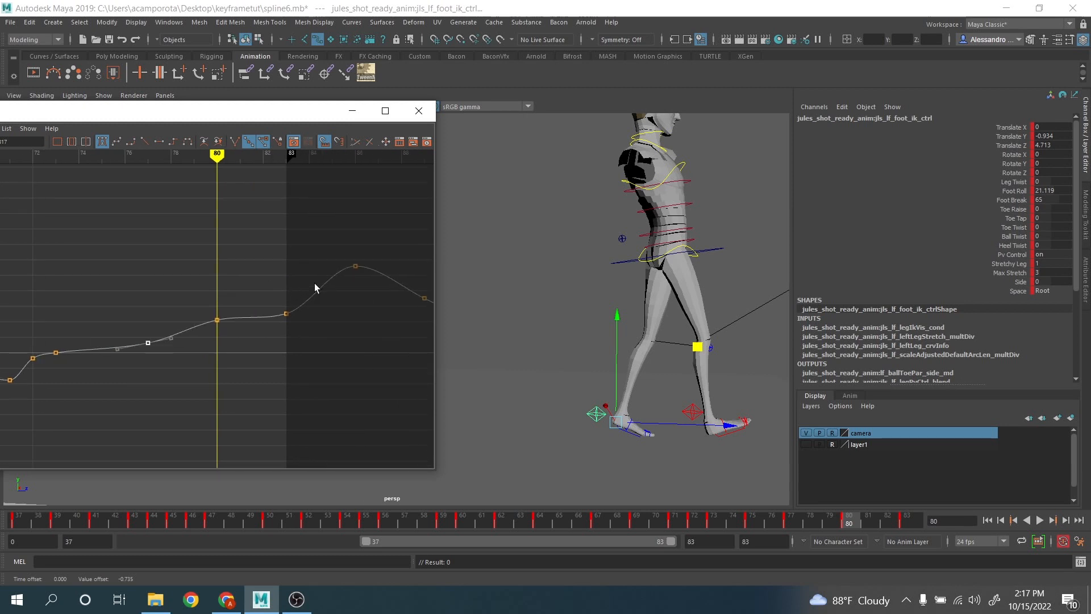
# Play back the landing and walk with the Graph Editor out of the way, and save the scene
pyautogui.click(353, 111)
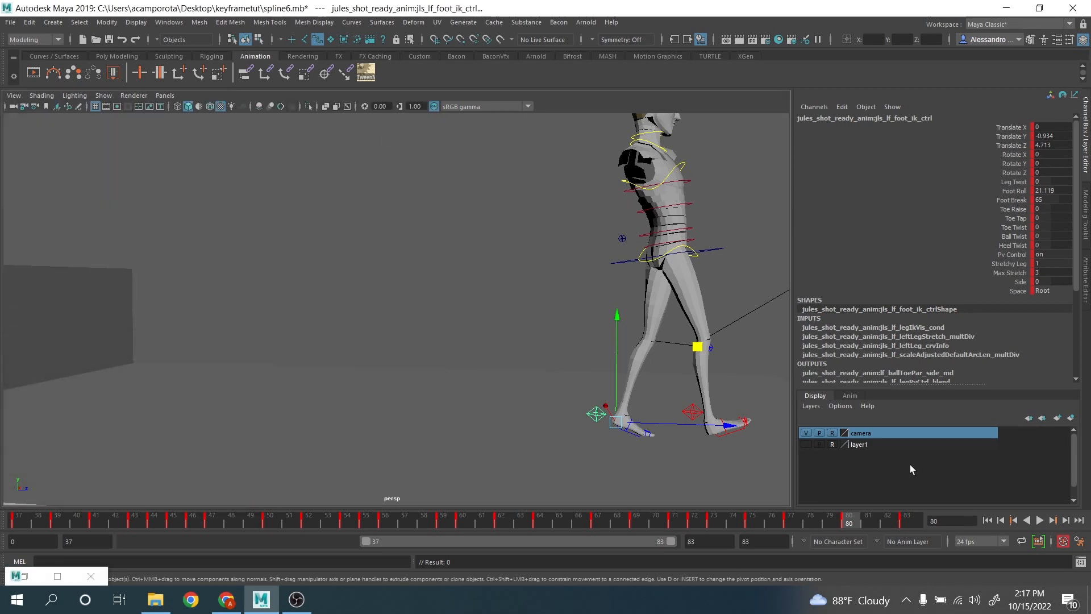
pyautogui.click(1039, 520)
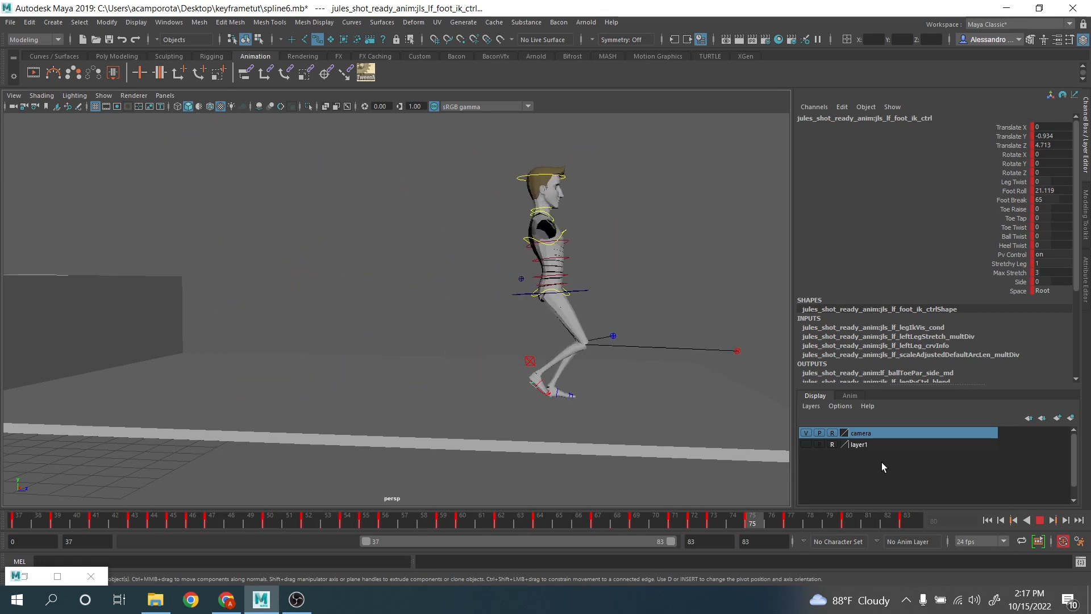
pyautogui.click(1039, 520)
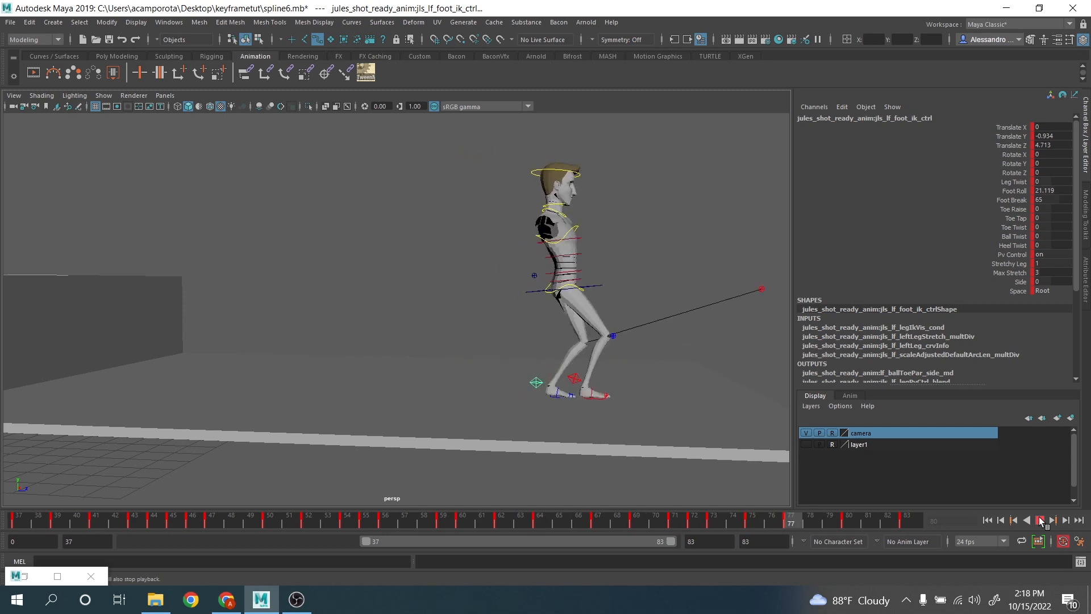
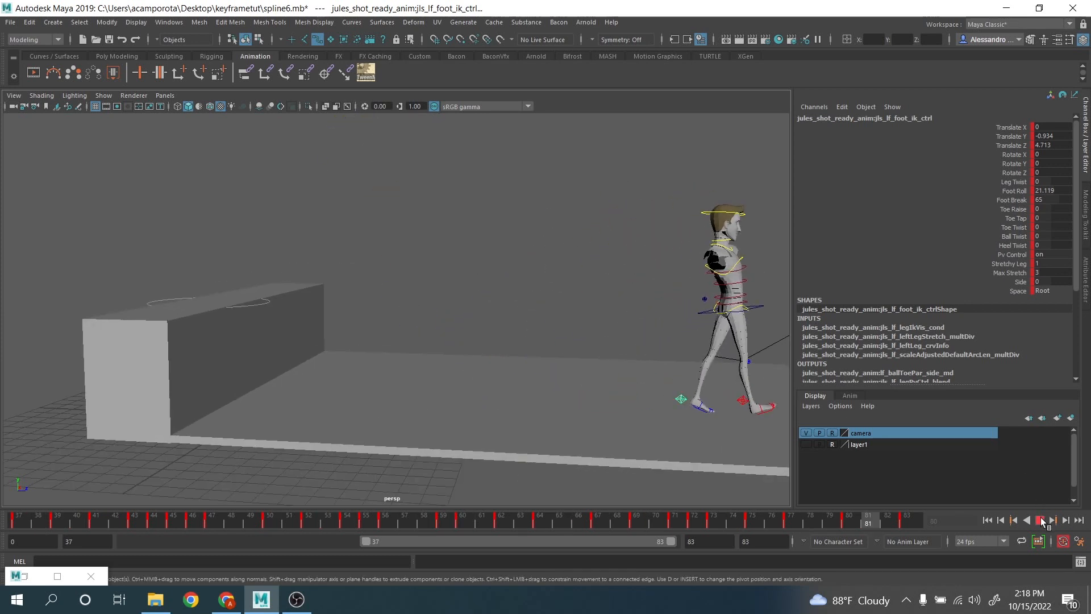
pyautogui.click(1040, 521)
pyautogui.click(10, 22)
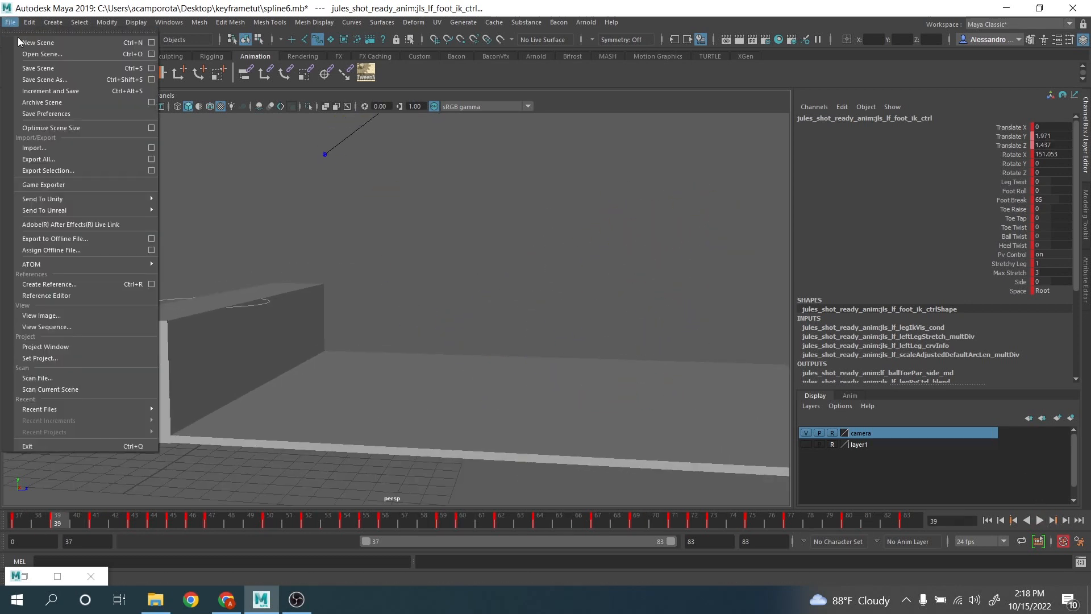
pyautogui.click(34, 66)
# Select the spine IK hip control at frame 45 and create an editable motion trail for it
pyautogui.moveTo(133, 527); pyautogui.dragTo(173, 524)
pyautogui.click(455, 347)
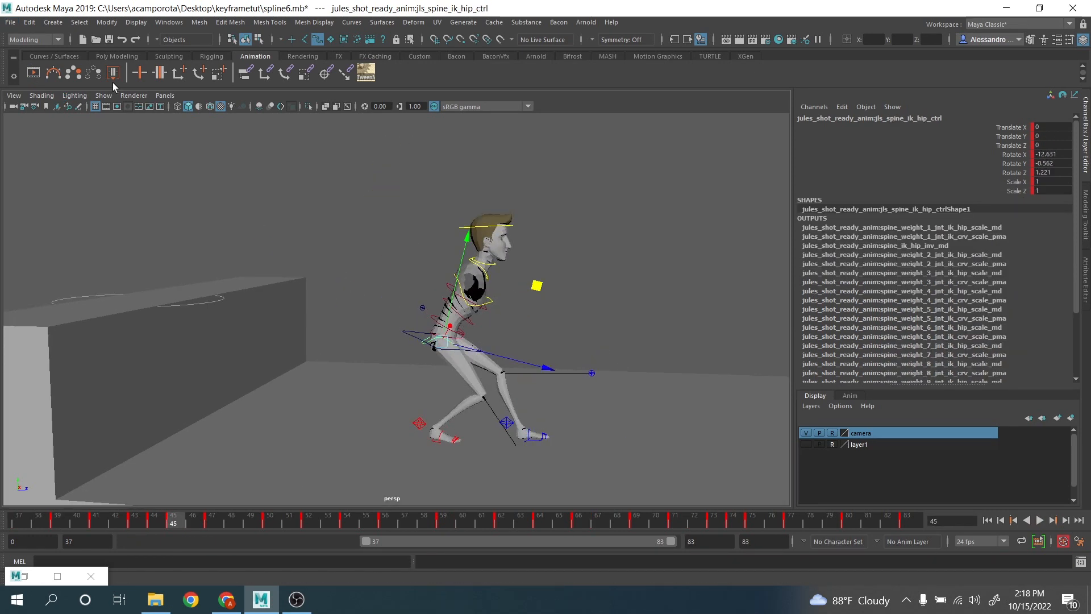
pyautogui.click(53, 72)
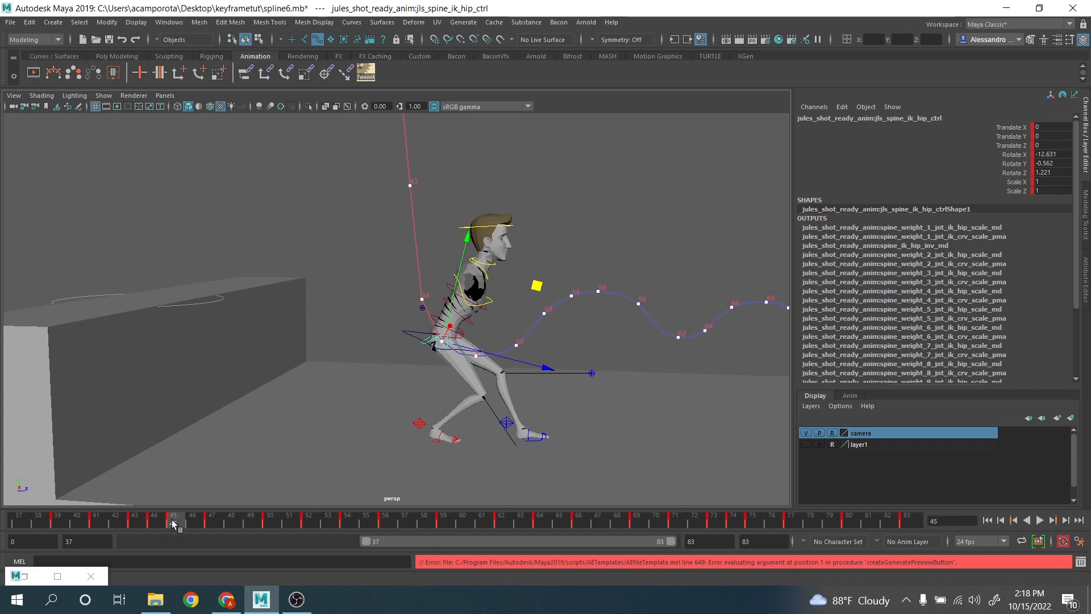
# Move the hip control along its arc to Translate Y about -0.011 at frame 50 and -0.028 at frame 52
pyautogui.moveTo(173, 524); pyautogui.dragTo(274, 525)
pyautogui.moveTo(515, 343); pyautogui.dragTo(544, 334)
pyautogui.scroll(2, 530, 342)
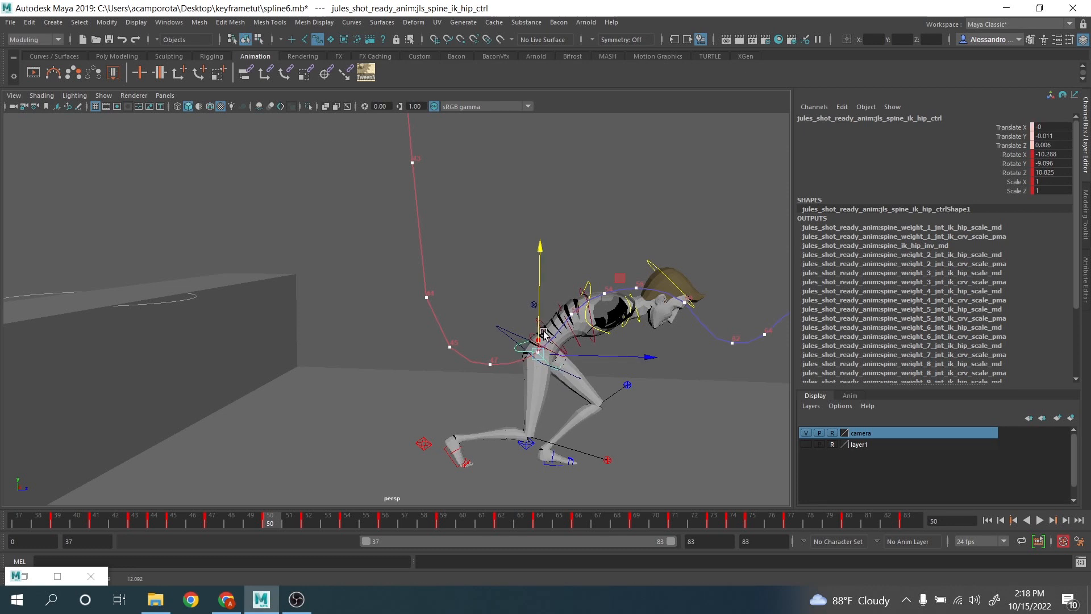
pyautogui.moveTo(296, 518); pyautogui.dragTo(308, 521)
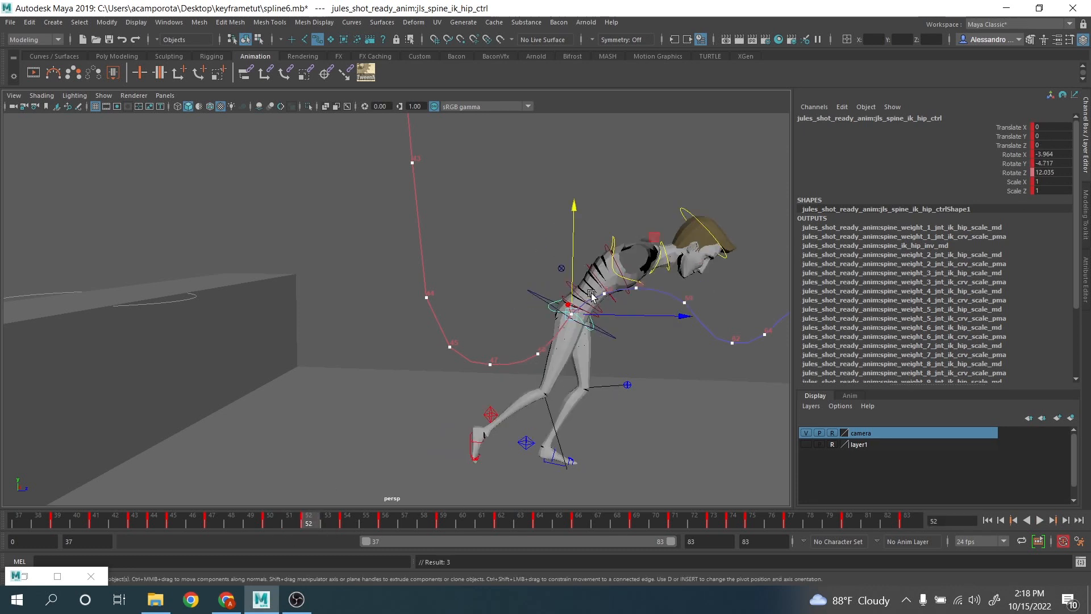
pyautogui.moveTo(575, 276); pyautogui.dragTo(576, 282)
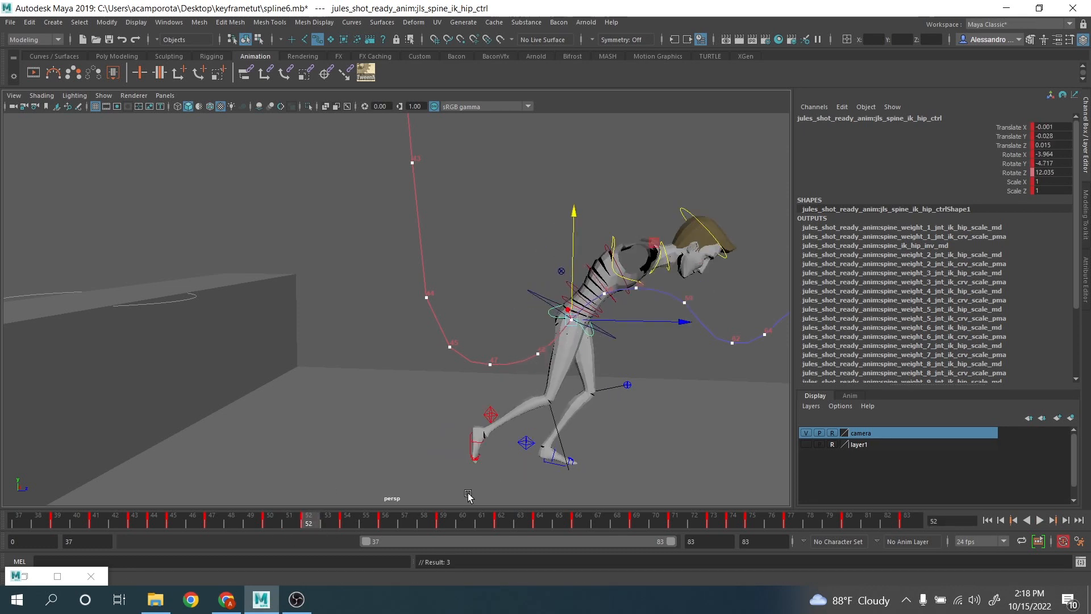
# Raise the hip control to Translate Y about 0.018 at frame 59 and adjust its position at frame 63
pyautogui.moveTo(322, 520); pyautogui.dragTo(443, 498)
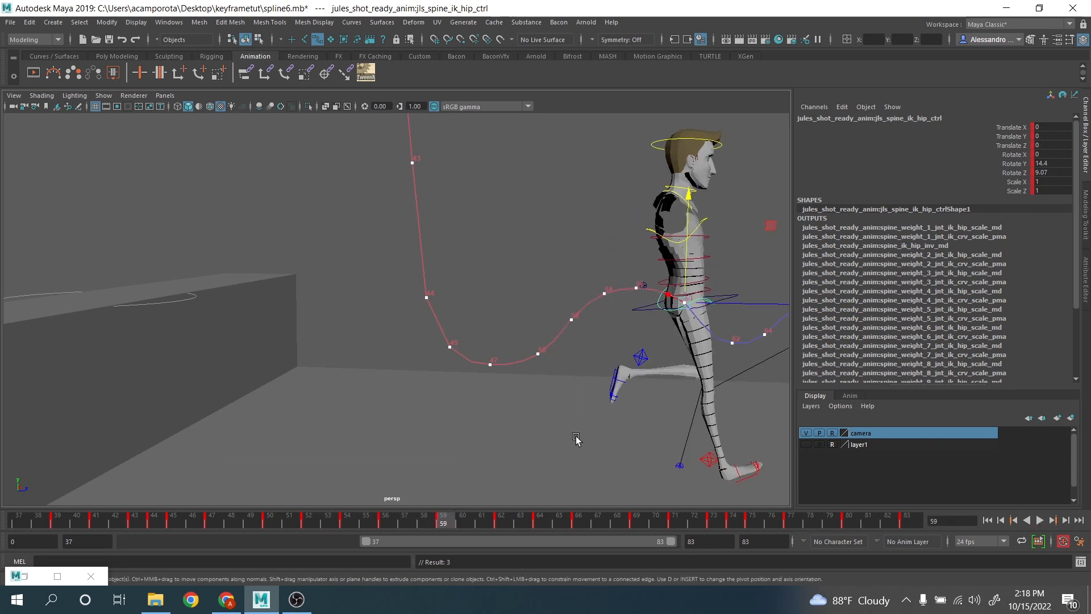
pyautogui.keyDown('alt'); pyautogui.moveTo(656, 335); pyautogui.dragTo(598, 330, button='middle'); pyautogui.keyUp('alt')
pyautogui.moveTo(627, 289); pyautogui.dragTo(624, 277)
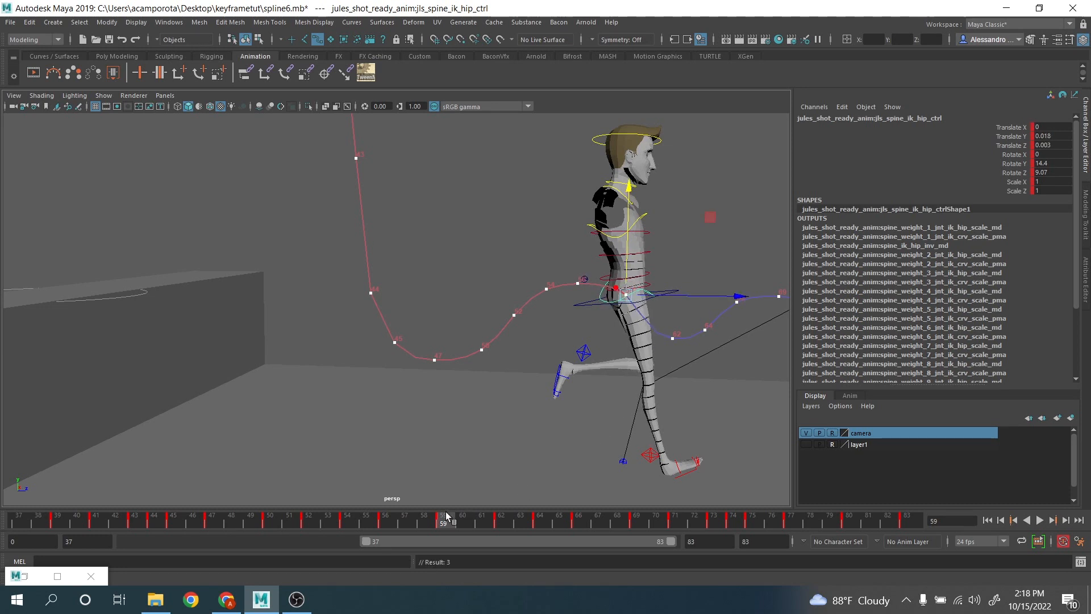
pyautogui.moveTo(446, 516); pyautogui.dragTo(521, 520)
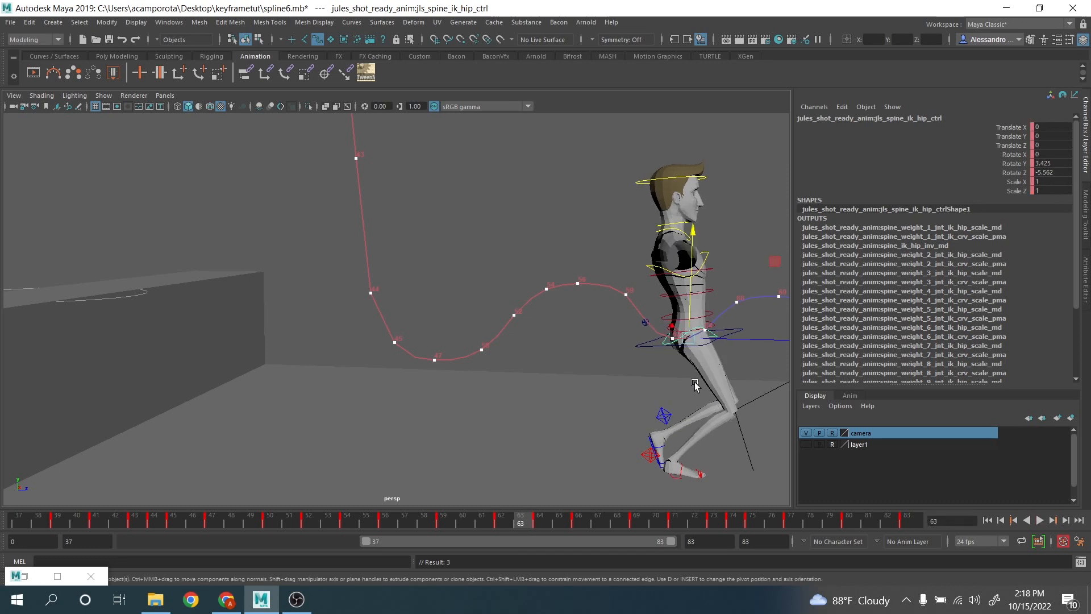
pyautogui.moveTo(694, 296); pyautogui.dragTo(674, 295)
# Move the hip control to Translate Y about 0.028 at frame 61 and about -0.018 at frame 64
pyautogui.click(504, 525)
pyautogui.click(488, 520)
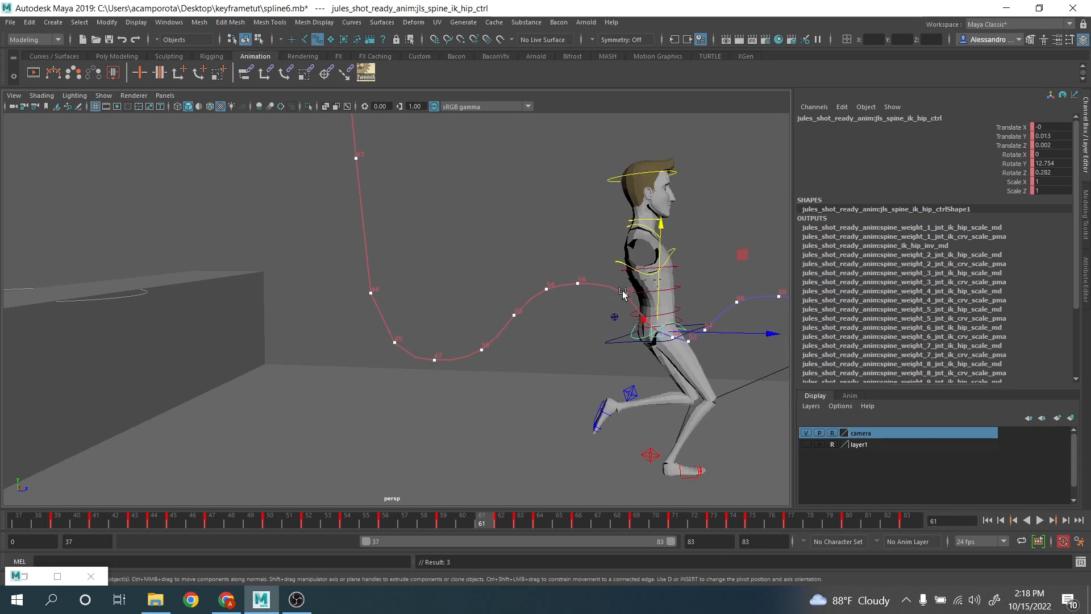
pyautogui.moveTo(652, 282); pyautogui.dragTo(660, 275)
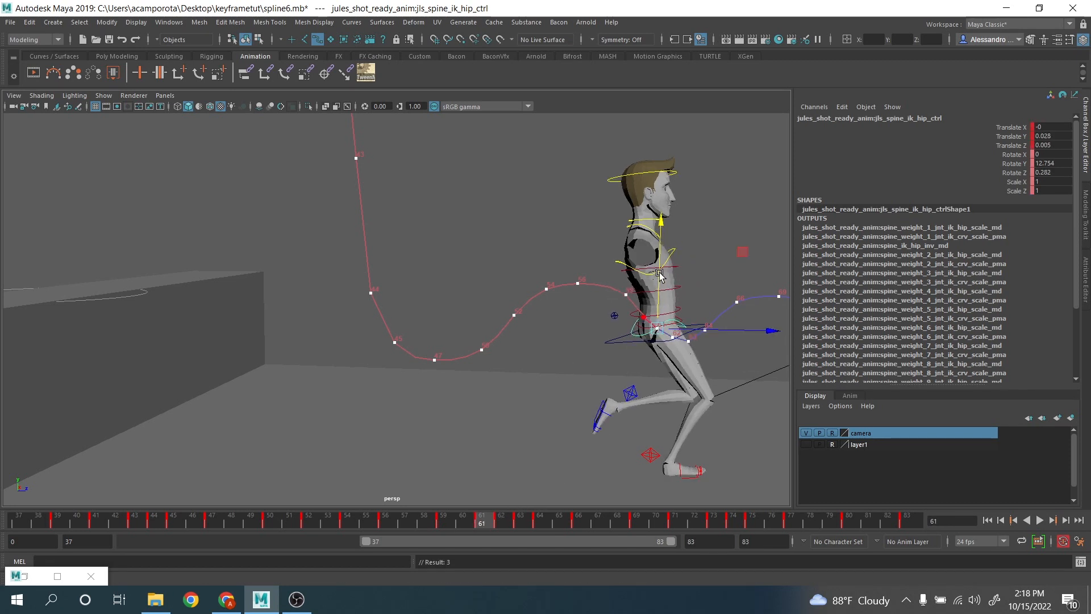
pyautogui.moveTo(494, 521); pyautogui.dragTo(538, 519)
pyautogui.moveTo(706, 306); pyautogui.dragTo(705, 308)
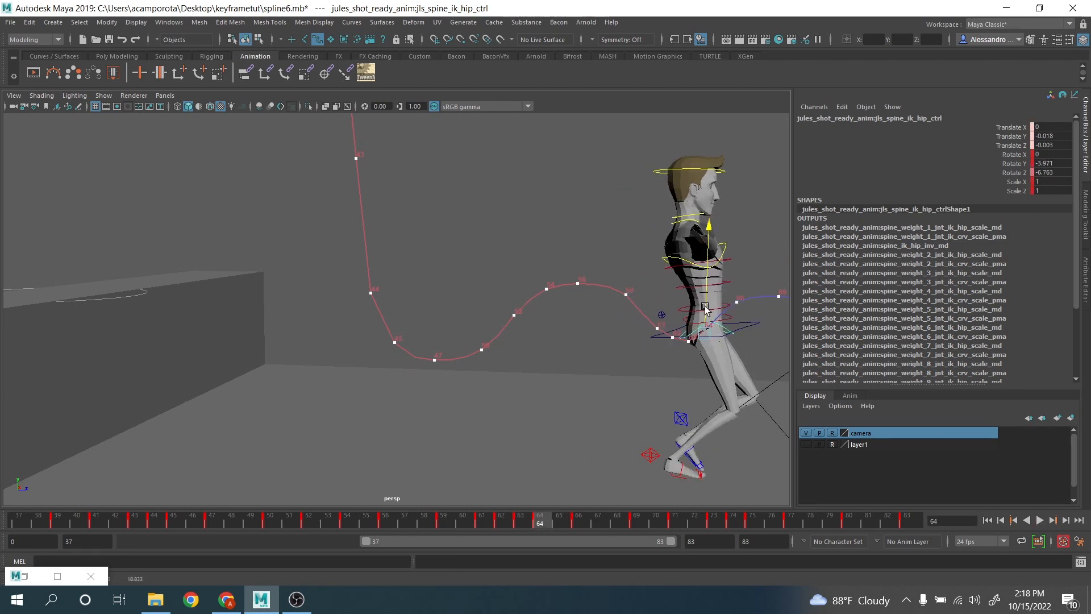
# Lower the hip control to Translate Y about -0.015 at frame 67 and about -0.018 at frame 66, and key it
pyautogui.keyDown('alt'); pyautogui.moveTo(737, 323); pyautogui.dragTo(578, 356, button='middle'); pyautogui.keyUp('alt')
pyautogui.moveTo(537, 519); pyautogui.dragTo(599, 521)
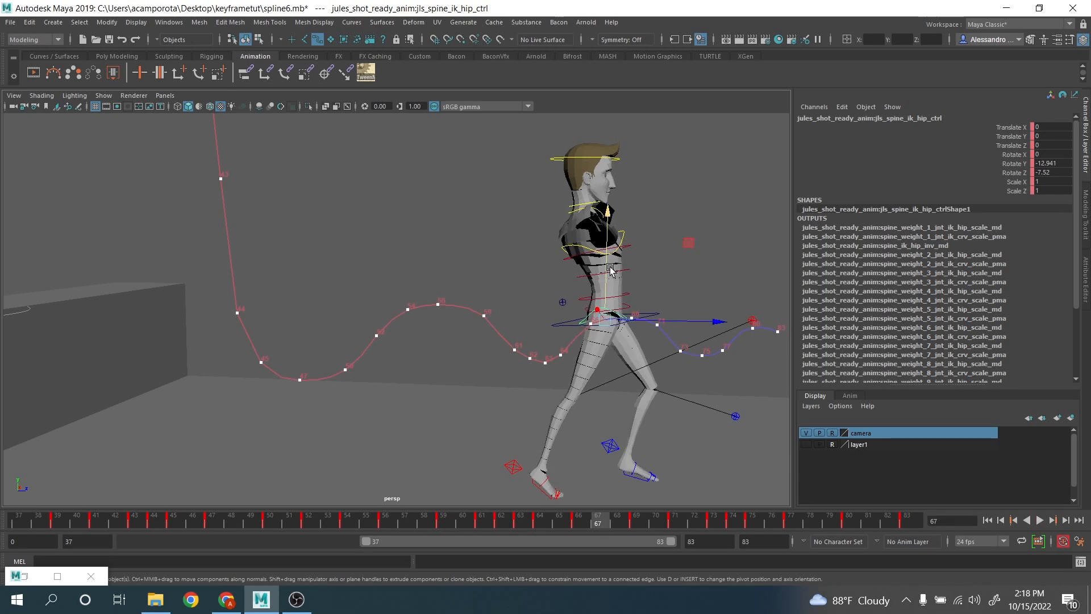
pyautogui.moveTo(610, 270); pyautogui.dragTo(606, 273)
pyautogui.moveTo(606, 271); pyautogui.dragTo(592, 280)
pyautogui.click(587, 518)
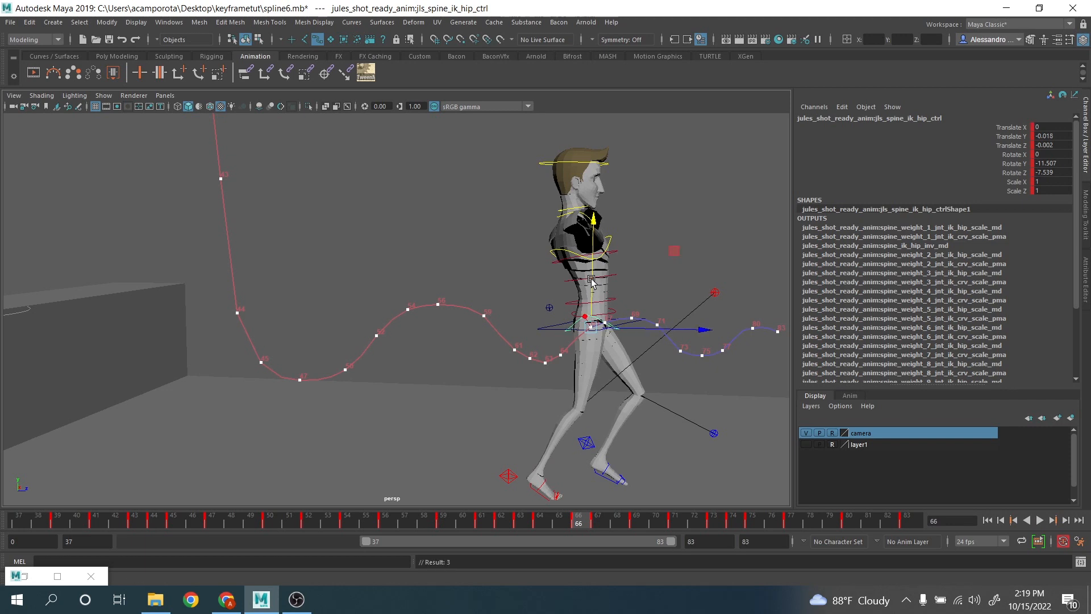
pyautogui.press('.')
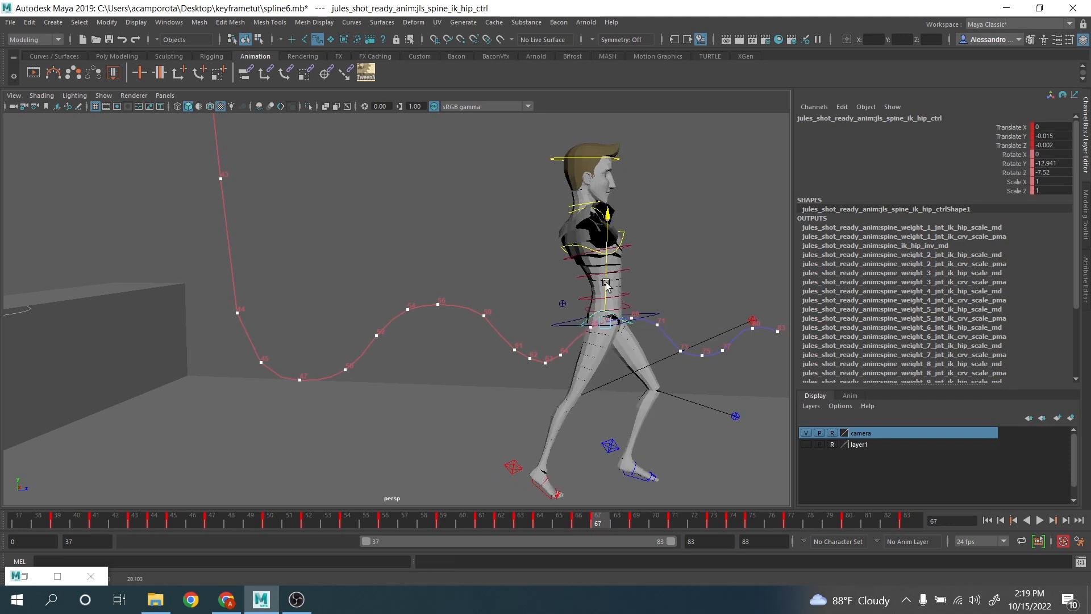
pyautogui.press(',')
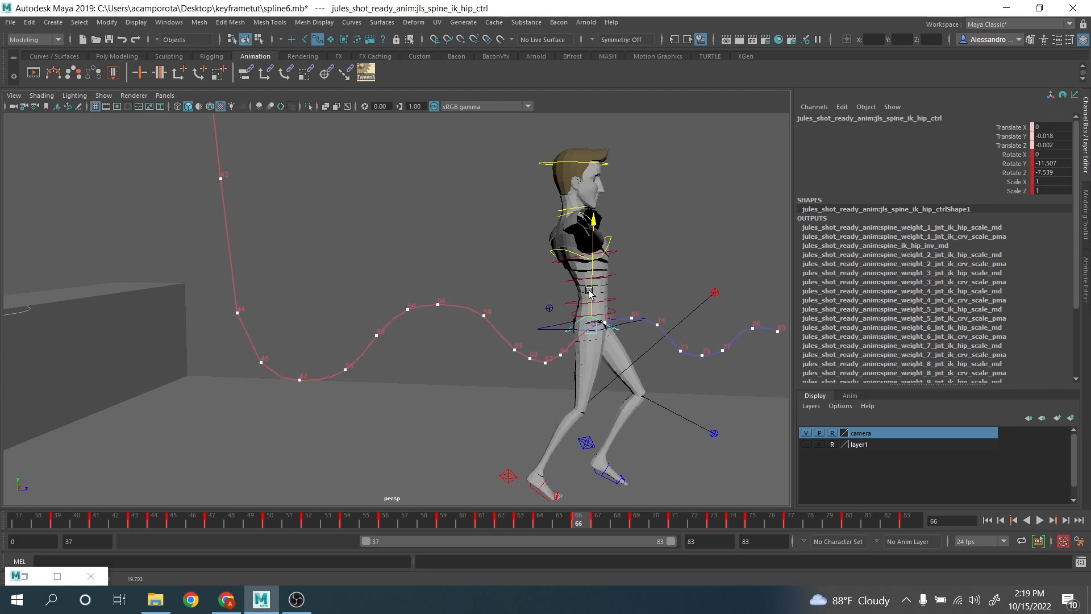
pyautogui.press('s')
# Refine the hip arc with Translate Y about -0.024 at frame 66 and -0.016 at frame 67, and continue to frame 73
pyautogui.press('.')
pyautogui.press('.')
pyautogui.press(',')
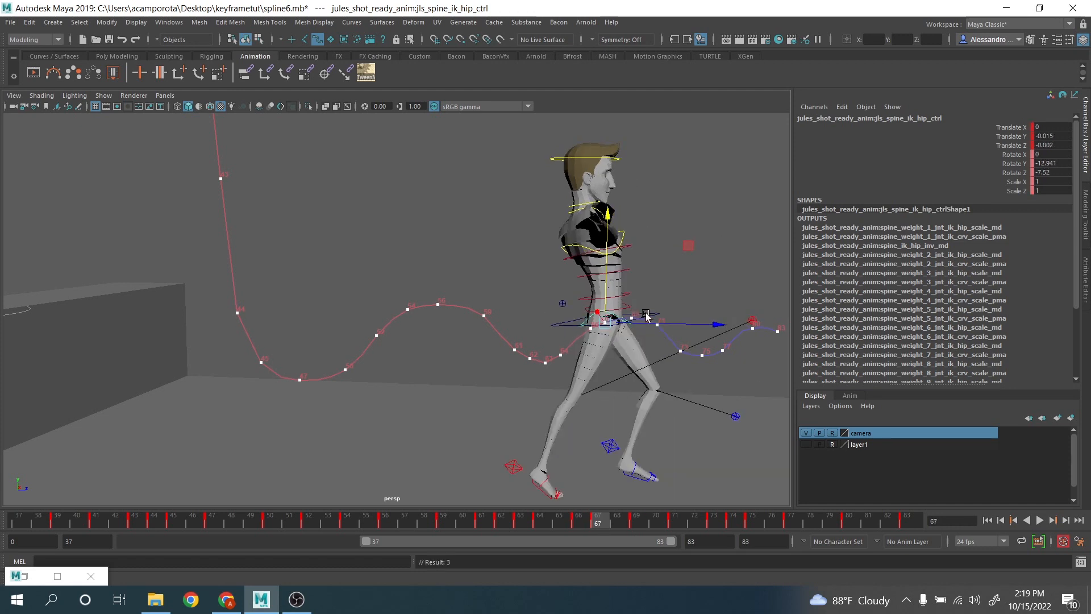
pyautogui.press(',')
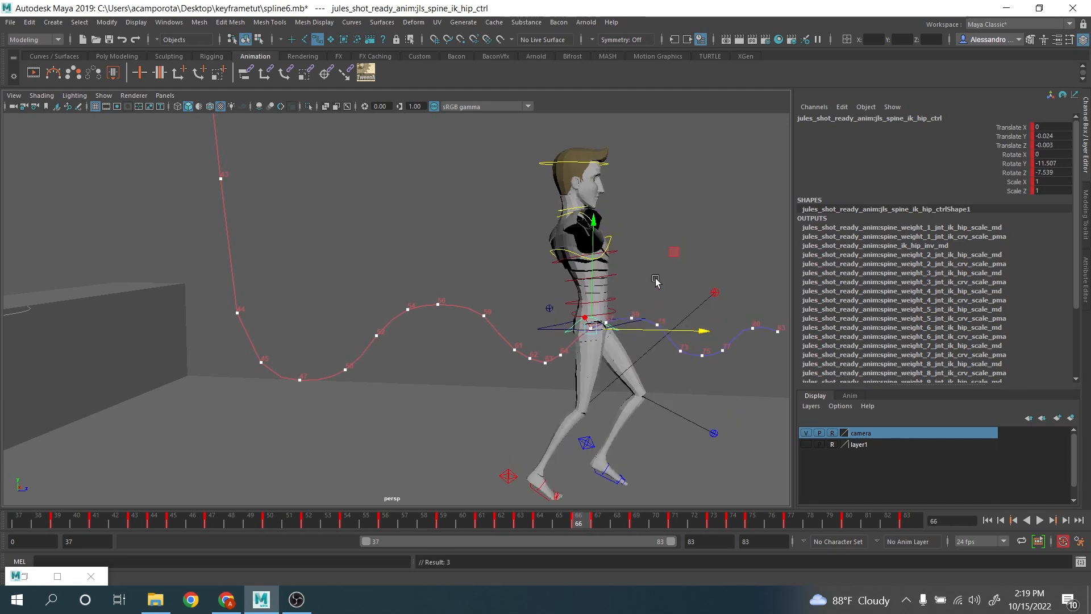
pyautogui.moveTo(591, 270); pyautogui.dragTo(591, 272)
pyautogui.press('.')
pyautogui.press('.')
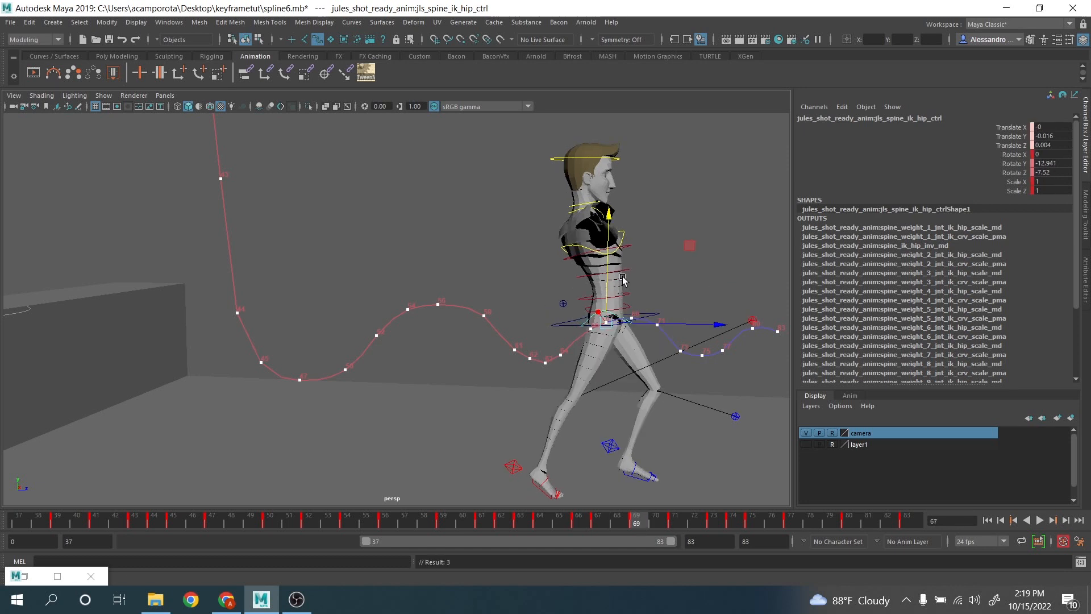
pyautogui.press('.')
pyautogui.press('.')
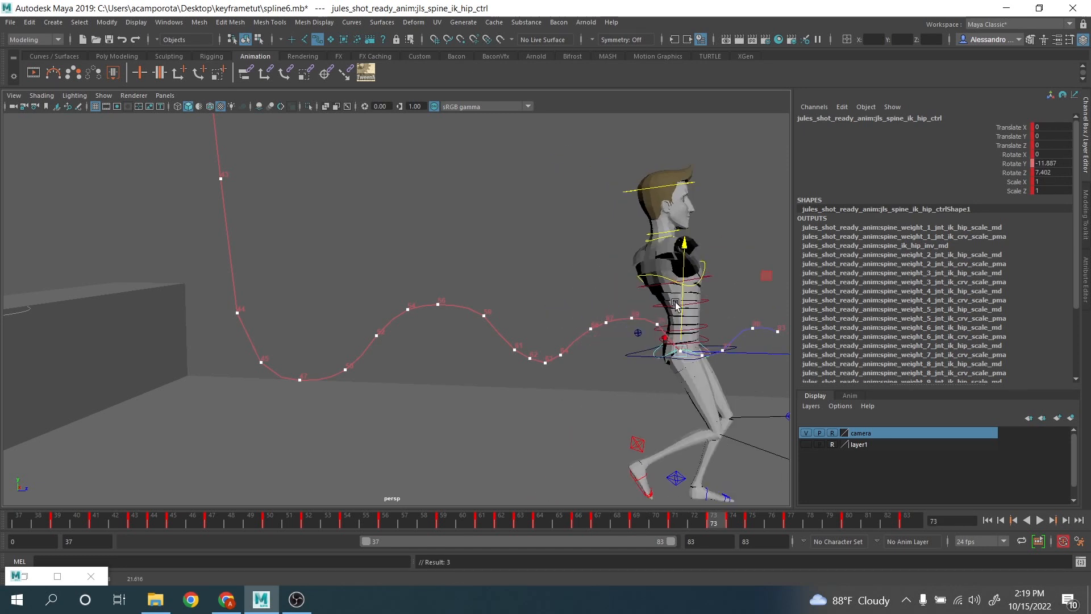
# Check the remaining hip arc from frame 73 to frame 80 and play back the animation
pyautogui.press('.')
pyautogui.press('.')
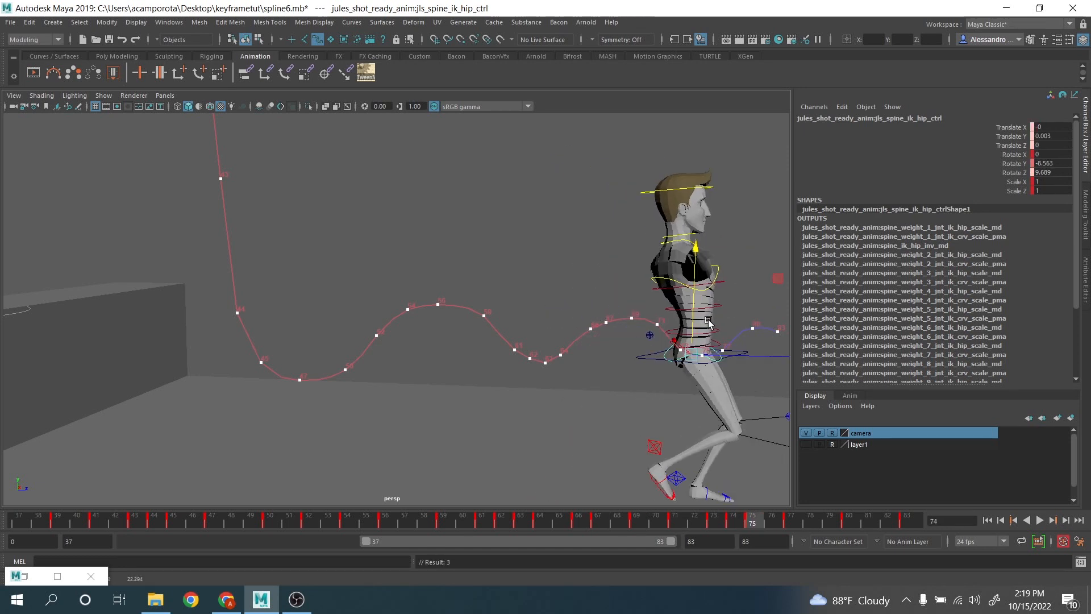
pyautogui.click(703, 323)
pyautogui.moveTo(702, 323); pyautogui.dragTo(703, 323)
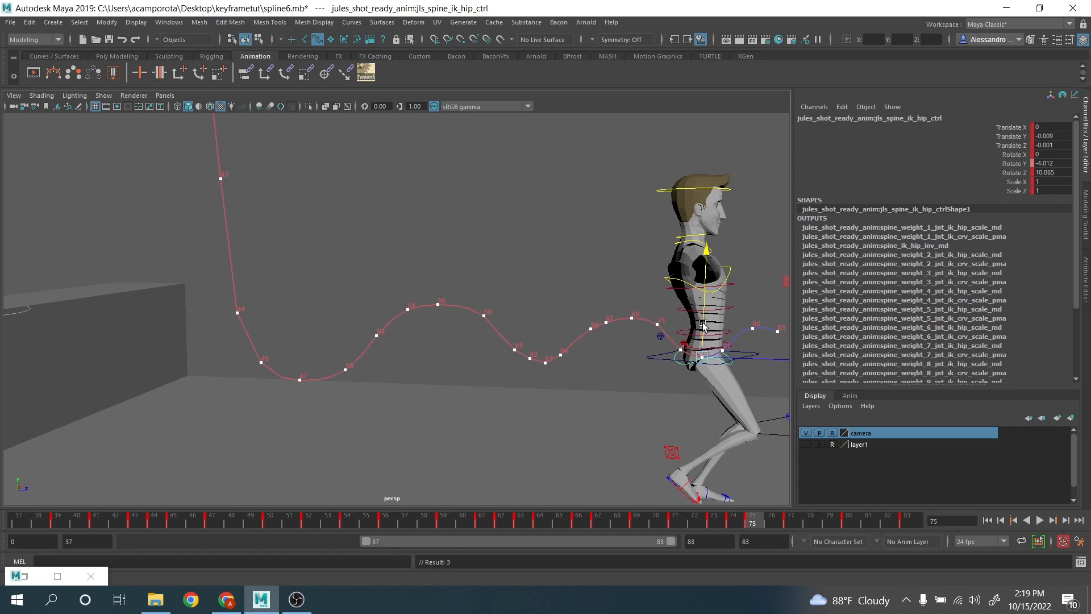
pyautogui.press('.')
pyautogui.press('.')
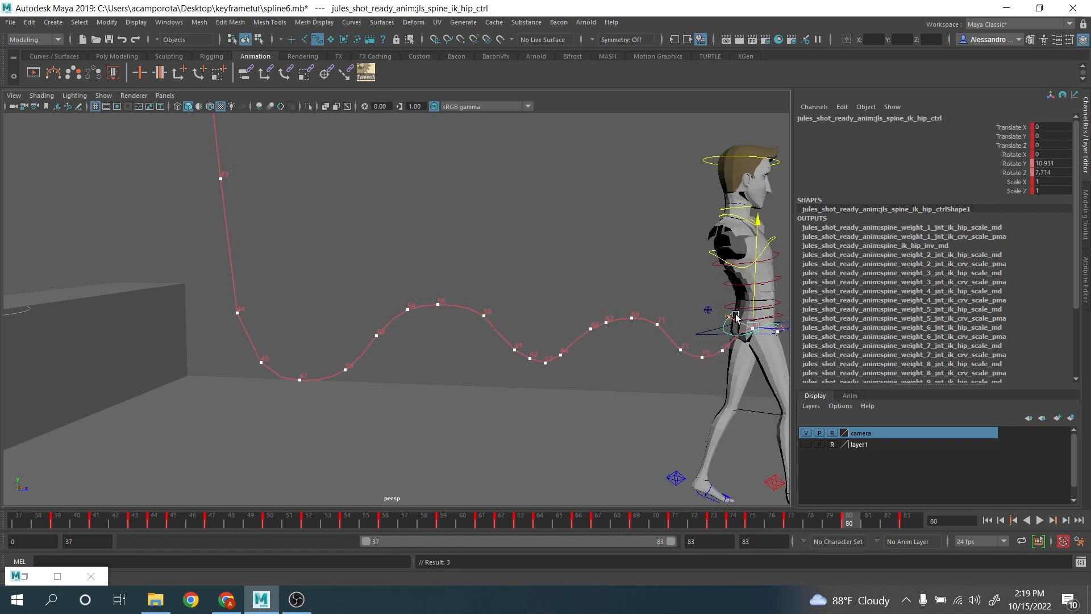
pyautogui.keyDown('alt'); pyautogui.moveTo(736, 315); pyautogui.dragTo(553, 311, button='middle'); pyautogui.keyUp('alt')
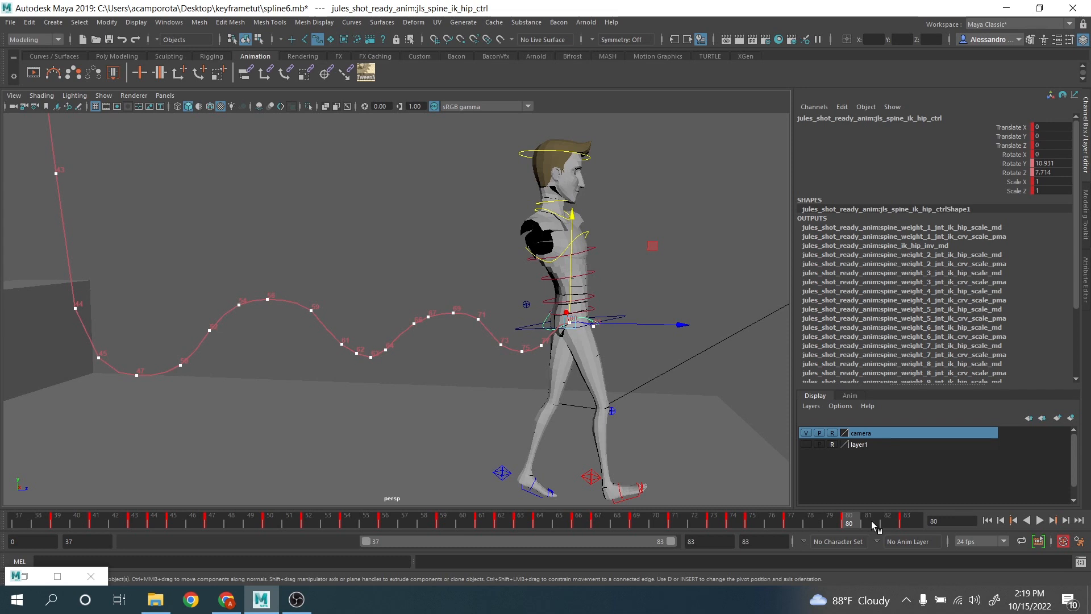
pyautogui.click(1039, 519)
pyautogui.scroll(-3, 475, 355)
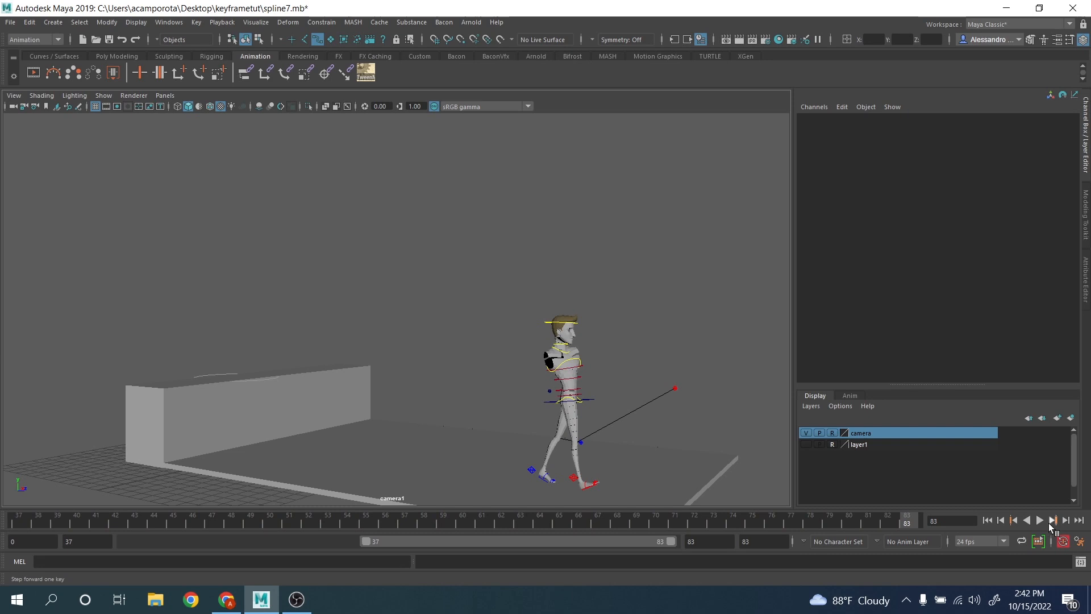
pyautogui.click(1039, 521)
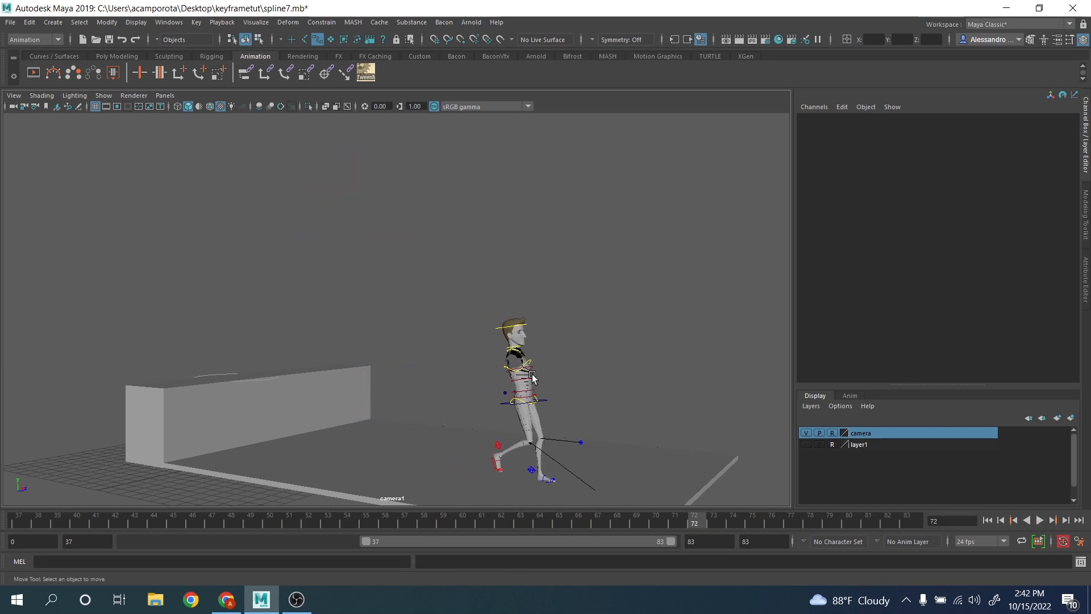
# Switch the viewport to the perspective camera and frame the character's torso from the front
pyautogui.click(168, 97)
pyautogui.moveTo(183, 110)
pyautogui.click(315, 118)
pyautogui.keyDown('alt'); pyautogui.moveTo(576, 337); pyautogui.dragTo(450, 341); pyautogui.keyUp('alt')
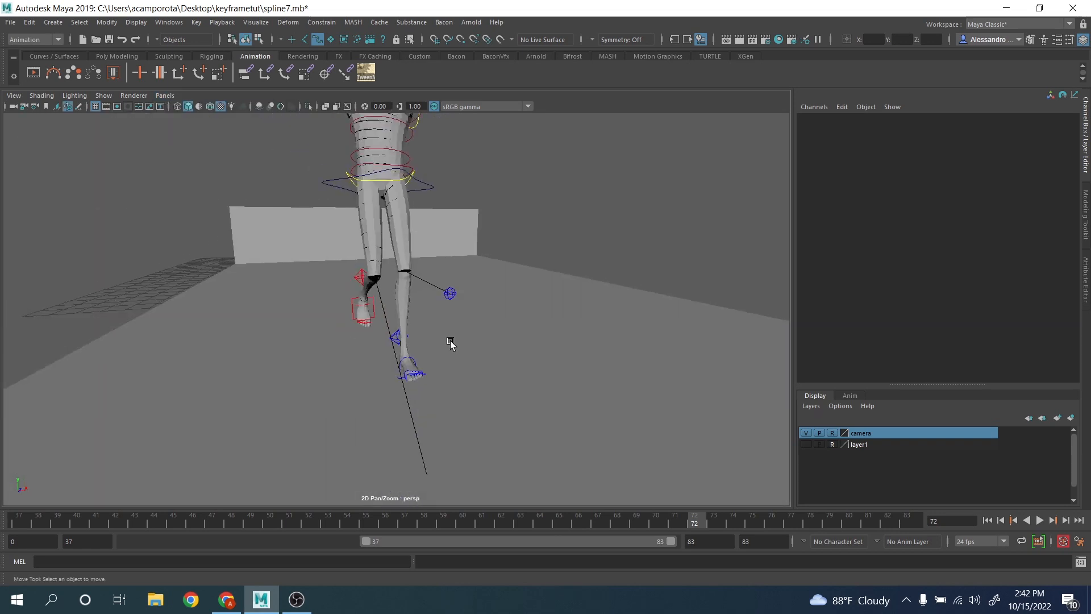
pyautogui.keyDown('alt'); pyautogui.moveTo(447, 261); pyautogui.dragTo(510, 429, button='middle'); pyautogui.keyUp('alt')
pyautogui.scroll(4, 507, 413)
pyautogui.keyDown('alt'); pyautogui.moveTo(506, 411); pyautogui.dragTo(477, 420); pyautogui.keyUp('alt')
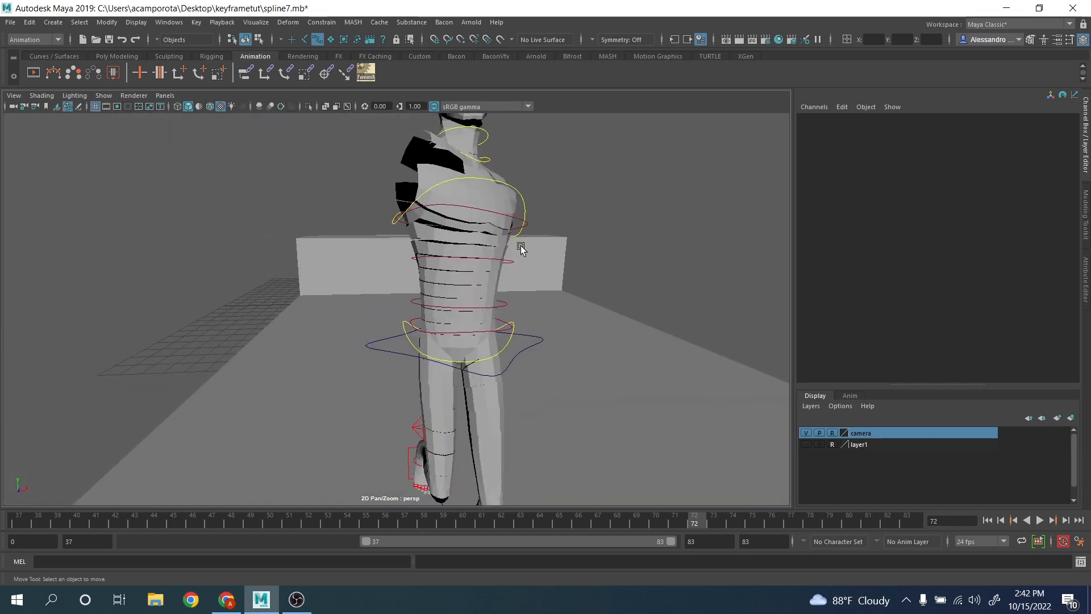
# Open the Graph Editor for the IK shoulder control and place it beside the character
pyautogui.click(521, 206)
pyautogui.click(169, 22)
pyautogui.moveTo(212, 86)
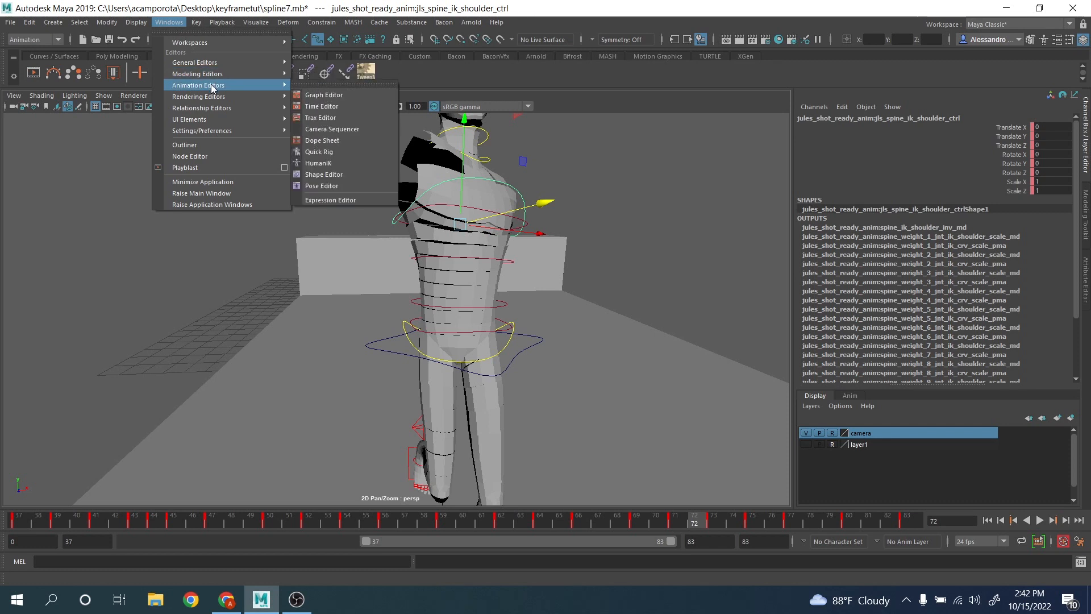
pyautogui.click(322, 95)
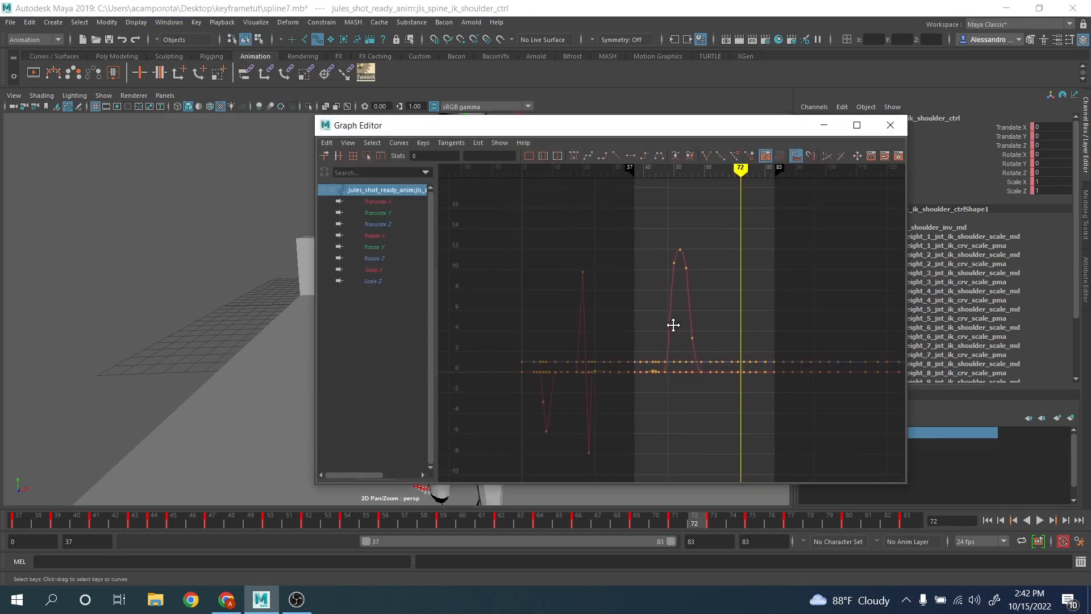
pyautogui.keyDown('alt'); pyautogui.moveTo(672, 325); pyautogui.dragTo(678, 325, button='middle'); pyautogui.keyUp('alt')
pyautogui.moveTo(410, 125); pyautogui.dragTo(718, 139)
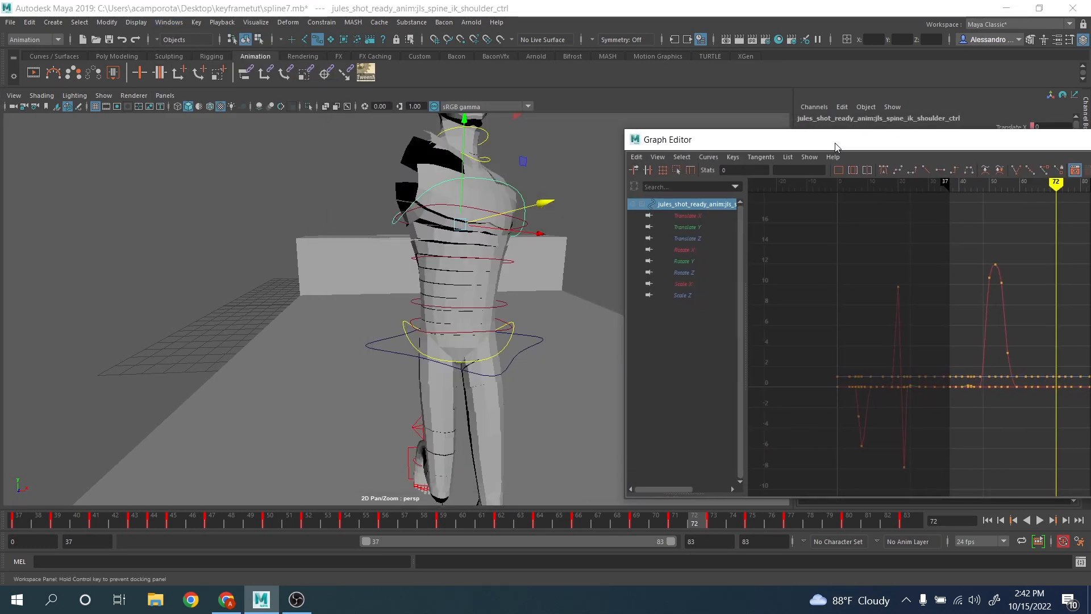
# Select the three FK spine controls and isolate their Rotate Y curves
pyautogui.keyDown('shift'); pyautogui.click(486, 215); pyautogui.keyUp('shift')
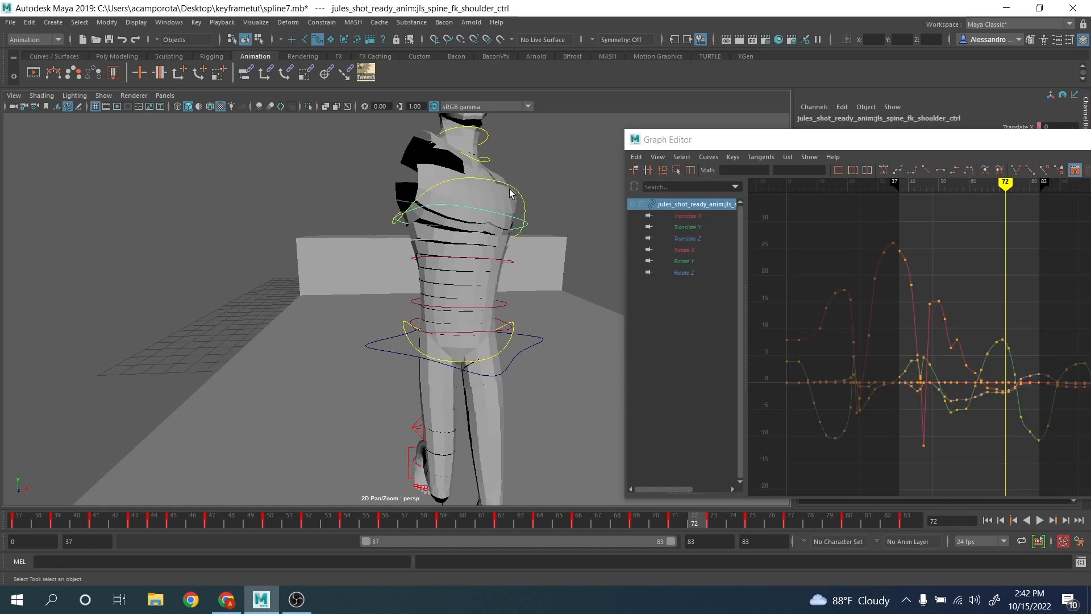
pyautogui.keyDown('shift'); pyautogui.click(500, 311); pyautogui.keyUp('shift')
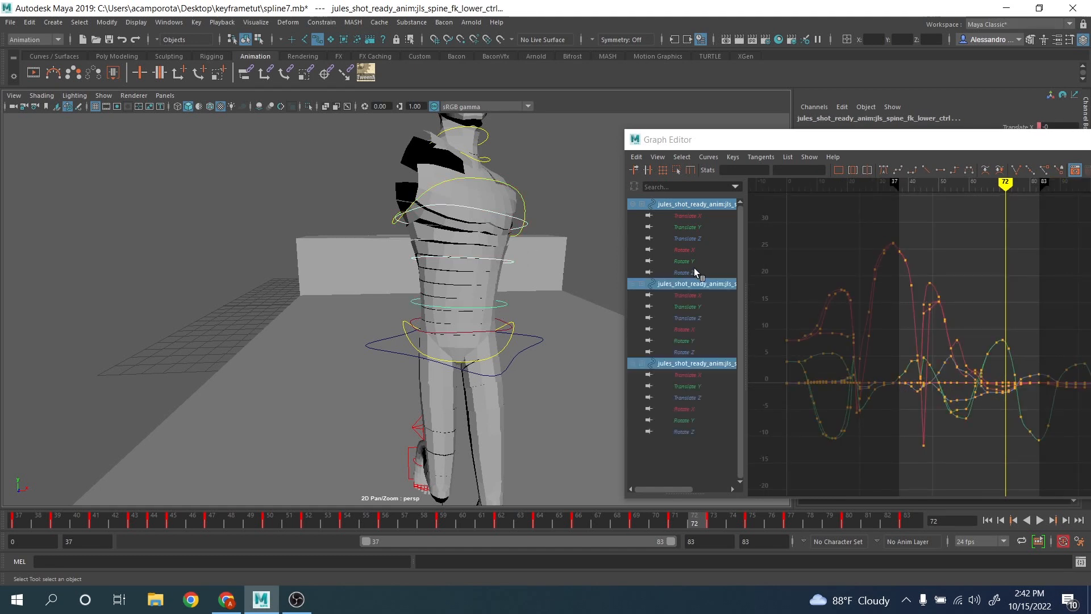
pyautogui.click(686, 259)
pyautogui.keyDown('ctrl'); pyautogui.click(697, 340); pyautogui.keyUp('ctrl')
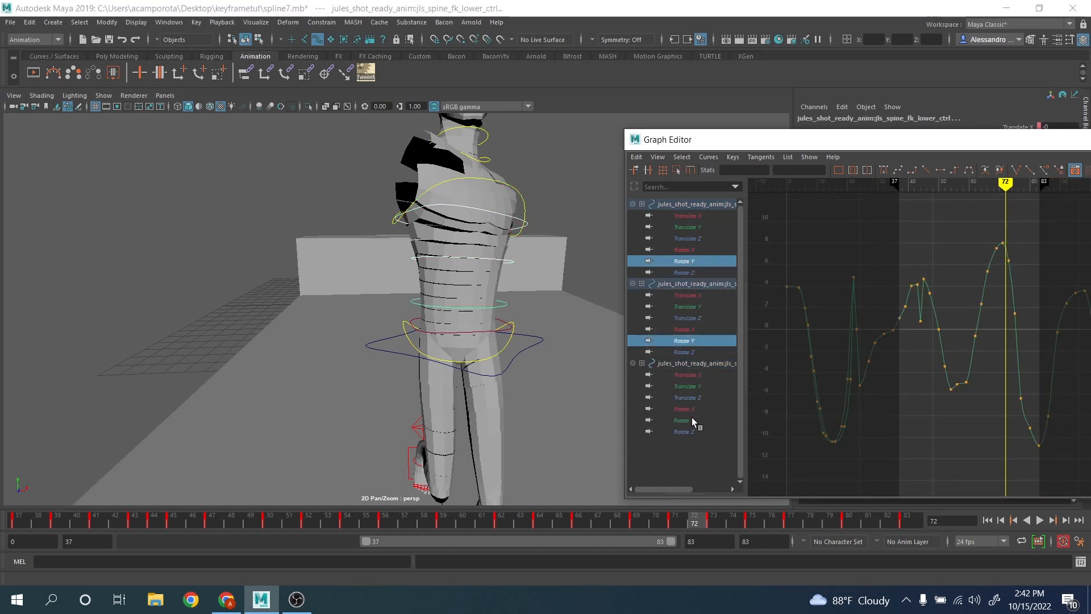
pyautogui.keyDown('ctrl'); pyautogui.click(692, 419); pyautogui.keyUp('ctrl')
# Delete the spine controls' dipping Rotate Y keys at frame 44
pyautogui.scroll(-3, 933, 354)
pyautogui.keyDown('alt'); pyautogui.keyDown('shift'); pyautogui.moveTo(902, 336); pyautogui.dragTo(830, 337, button='right'); pyautogui.keyUp('shift'); pyautogui.keyUp('alt')
pyautogui.scroll(-3, 831, 337)
pyautogui.keyDown('alt'); pyautogui.moveTo(883, 343); pyautogui.dragTo(1017, 352, button='middle'); pyautogui.keyUp('alt')
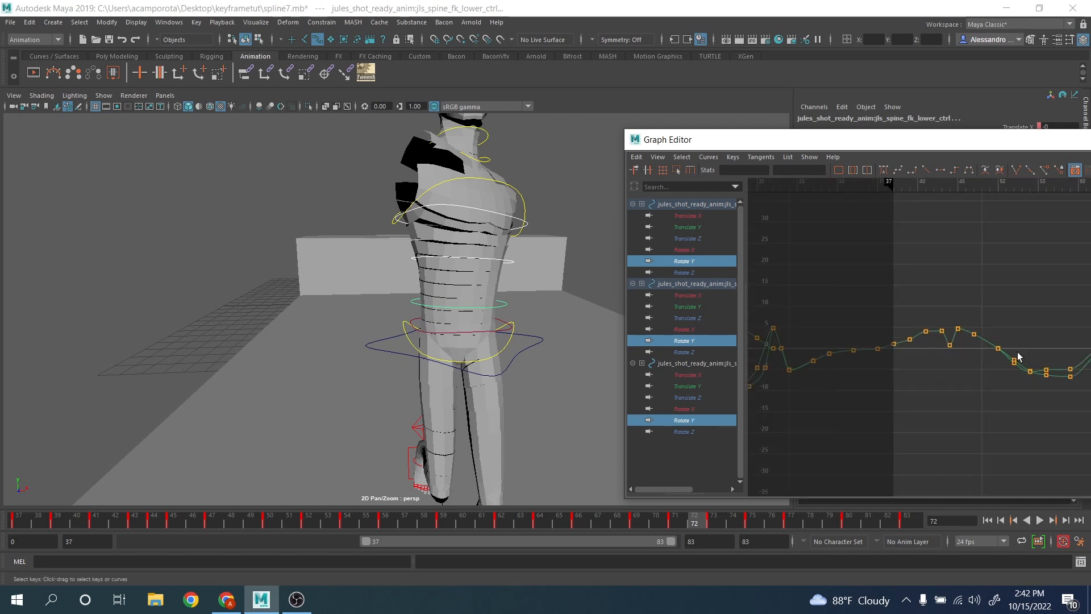
pyautogui.scroll(3, 986, 361)
pyautogui.moveTo(90, 515); pyautogui.dragTo(158, 533)
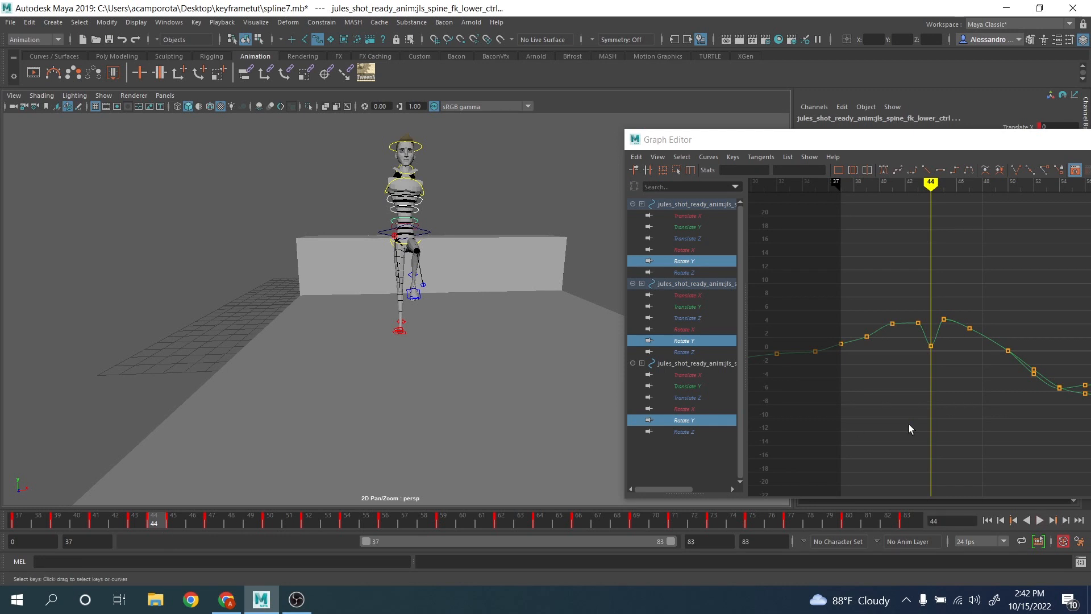
pyautogui.click(931, 345)
pyautogui.press('Delete')
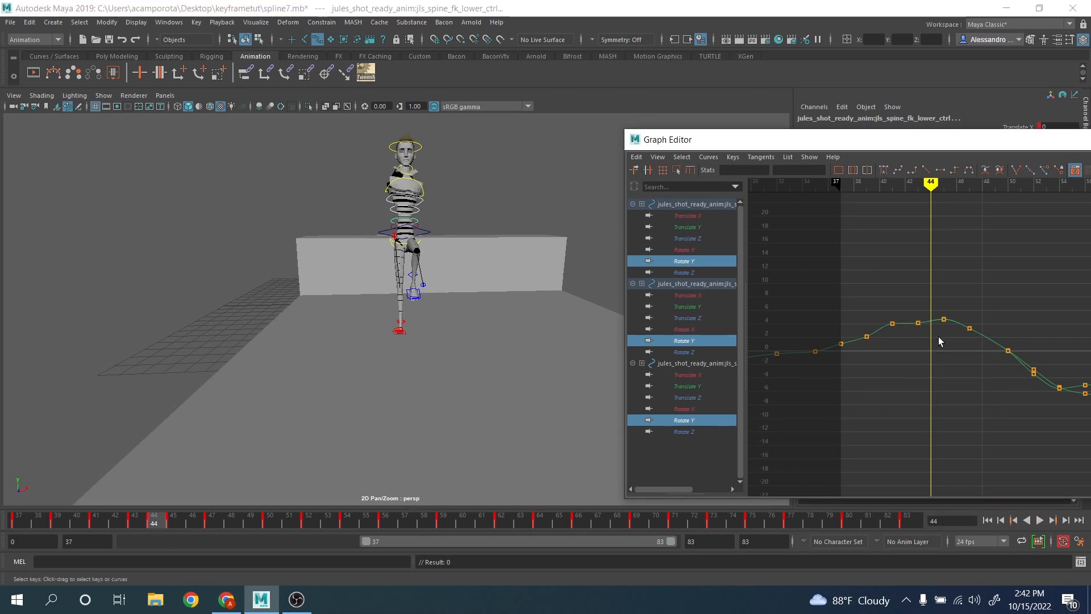
pyautogui.hotkey('ctrl', 'z')
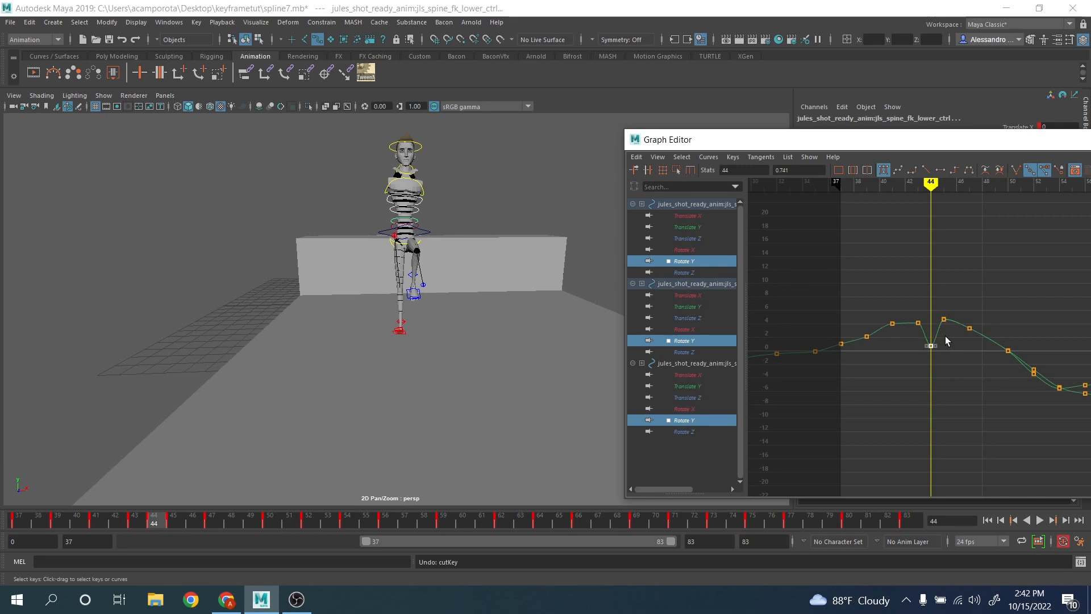
pyautogui.keyDown('alt'); pyautogui.keyDown('shift'); pyautogui.moveTo(930, 338); pyautogui.dragTo(940, 335, button='right'); pyautogui.keyUp('shift'); pyautogui.keyUp('alt')
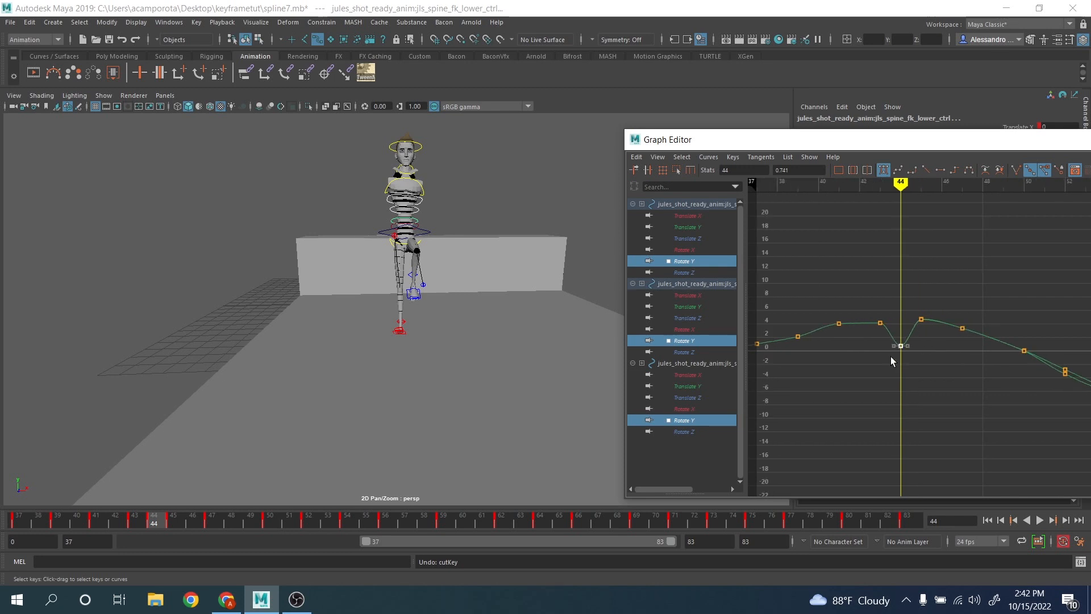
pyautogui.press('Delete')
# Lower the spine Rotate Y keys at frames 45 and 47, bringing frame 47 to about 2.79
pyautogui.keyDown('alt'); pyautogui.moveTo(370, 370); pyautogui.dragTo(451, 358); pyautogui.keyUp('alt')
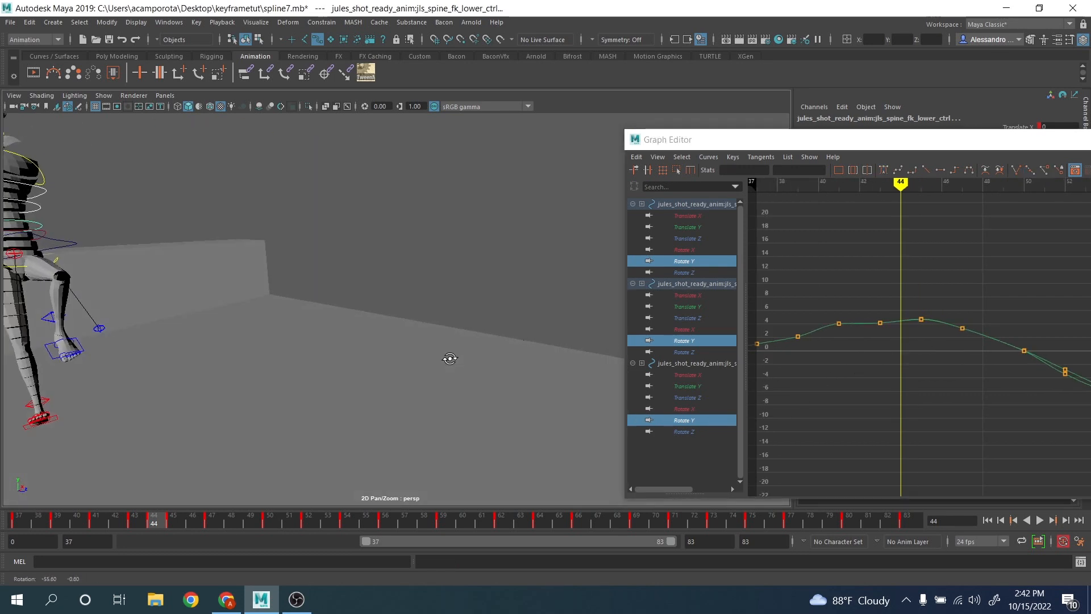
pyautogui.keyDown('alt'); pyautogui.moveTo(563, 370); pyautogui.dragTo(432, 358, button='right'); pyautogui.keyUp('alt')
pyautogui.keyDown('alt'); pyautogui.moveTo(431, 358); pyautogui.dragTo(361, 364); pyautogui.keyUp('alt')
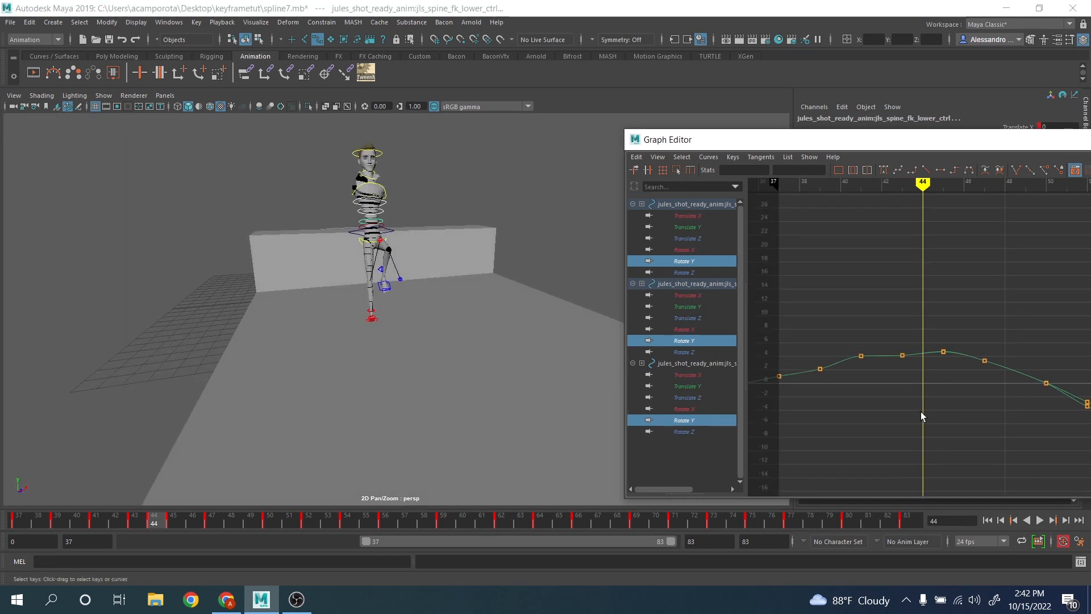
pyautogui.scroll(3, 921, 411)
pyautogui.moveTo(1007, 406); pyautogui.dragTo(1006, 408)
pyautogui.moveTo(1006, 408); pyautogui.dragTo(796, 377, button='middle')
pyautogui.scroll(-3, 796, 377)
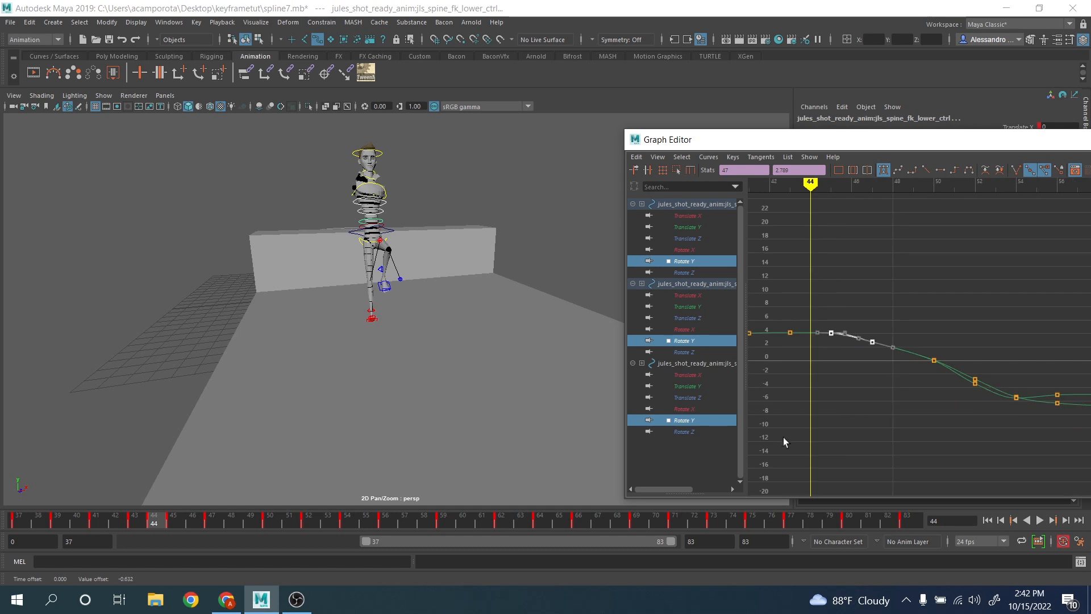
# Lower the higher spine Rotate Y keys at frame 56 to about -6.24 and check the pose at that frame
pyautogui.moveTo(164, 517); pyautogui.dragTo(270, 520)
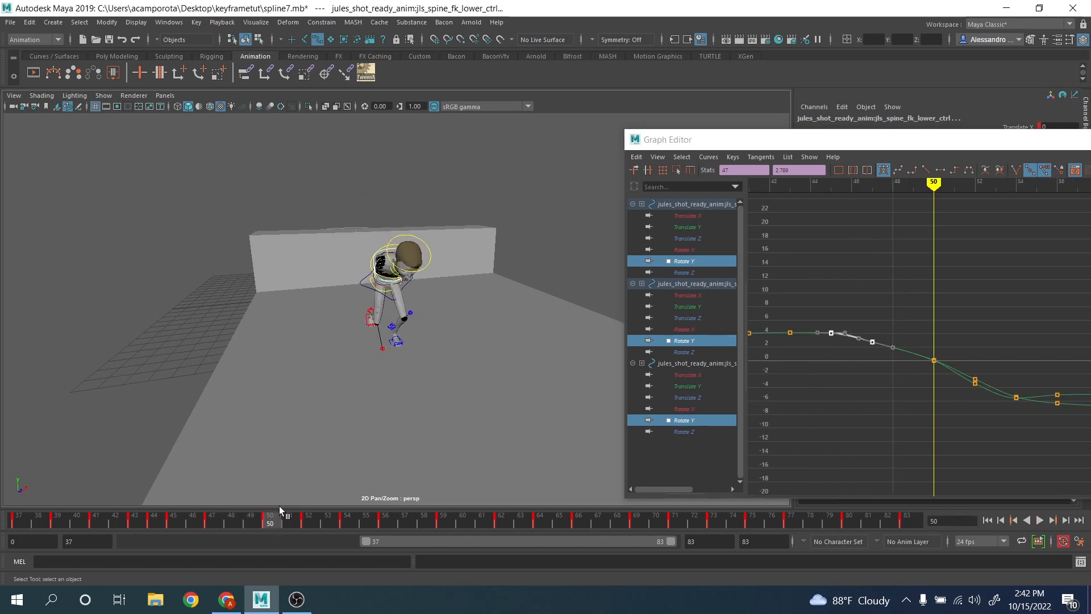
pyautogui.scroll(-2, 869, 392)
pyautogui.scroll(5, 913, 375)
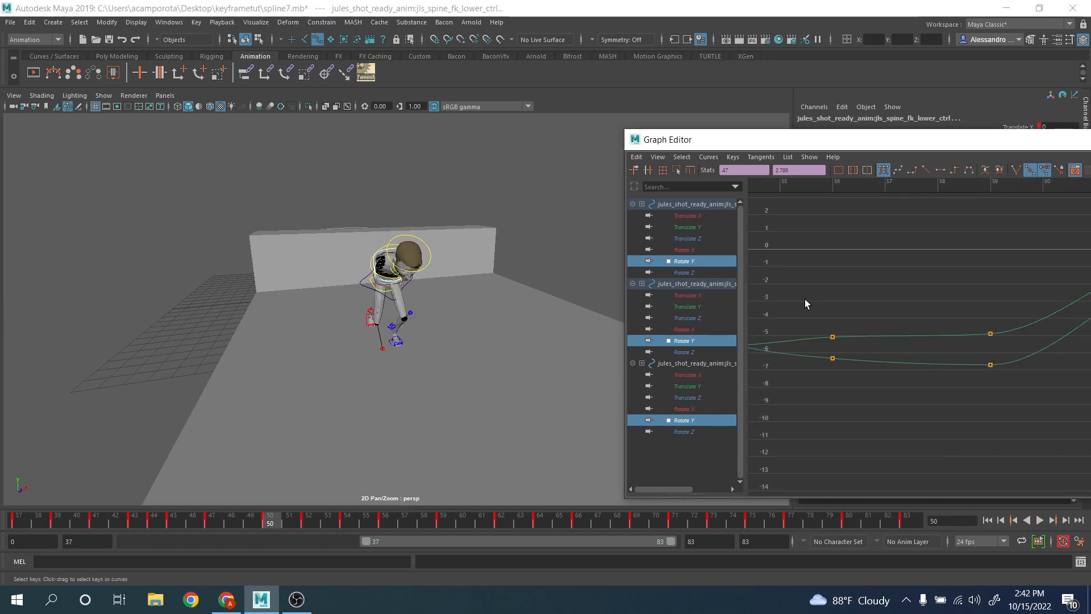
pyautogui.click(830, 338)
pyautogui.moveTo(852, 358); pyautogui.dragTo(853, 376, button='middle')
pyautogui.hotkey('alt', 'v')
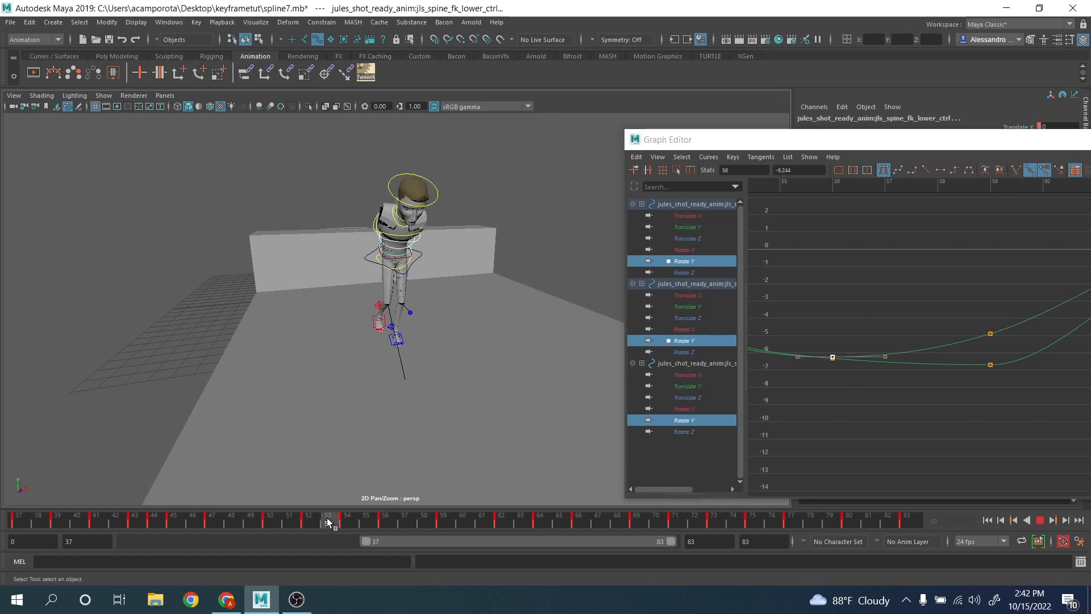
pyautogui.click(385, 521)
pyautogui.scroll(-3, 928, 380)
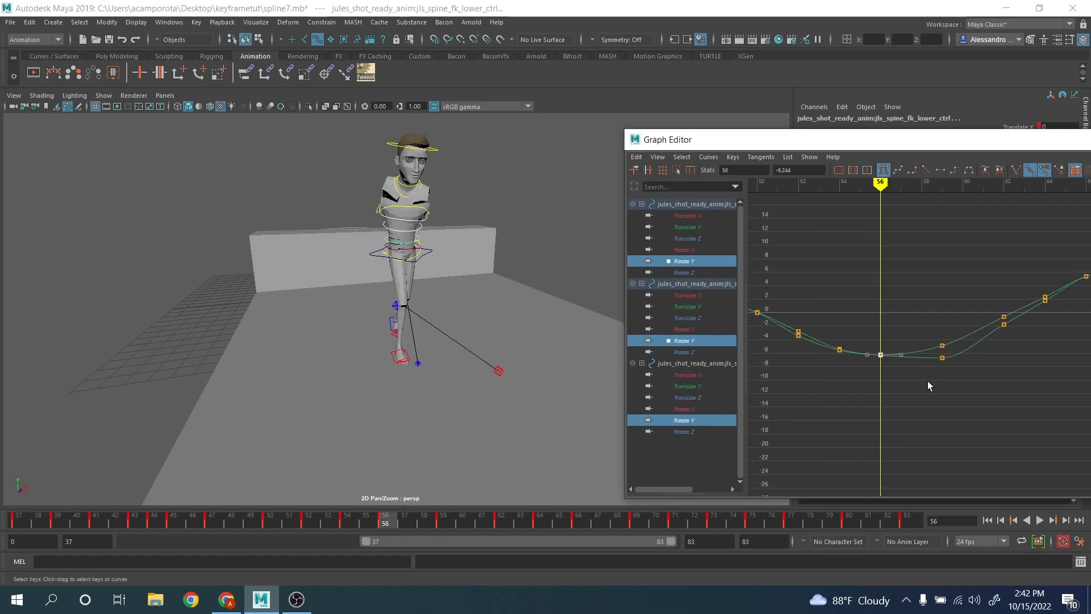
# Lower the higher spine Rotate Y keys at frame 59 to about -6.43
pyautogui.moveTo(404, 520); pyautogui.dragTo(443, 519)
pyautogui.scroll(3, 855, 408)
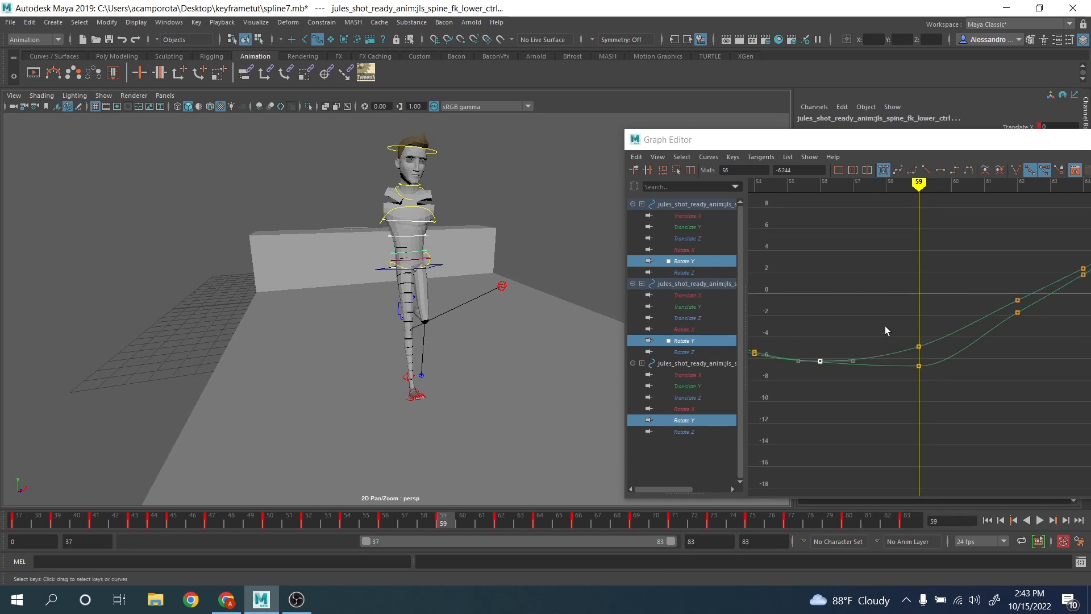
pyautogui.moveTo(886, 326); pyautogui.dragTo(930, 357)
pyautogui.moveTo(934, 367); pyautogui.dragTo(935, 383, button='middle')
# Lower the spine Rotate Y keys at frame 62 to about -4.1, bringing the separate curves closer together
pyautogui.keyDown('alt'); pyautogui.moveTo(210, 332); pyautogui.dragTo(353, 322); pyautogui.keyUp('alt')
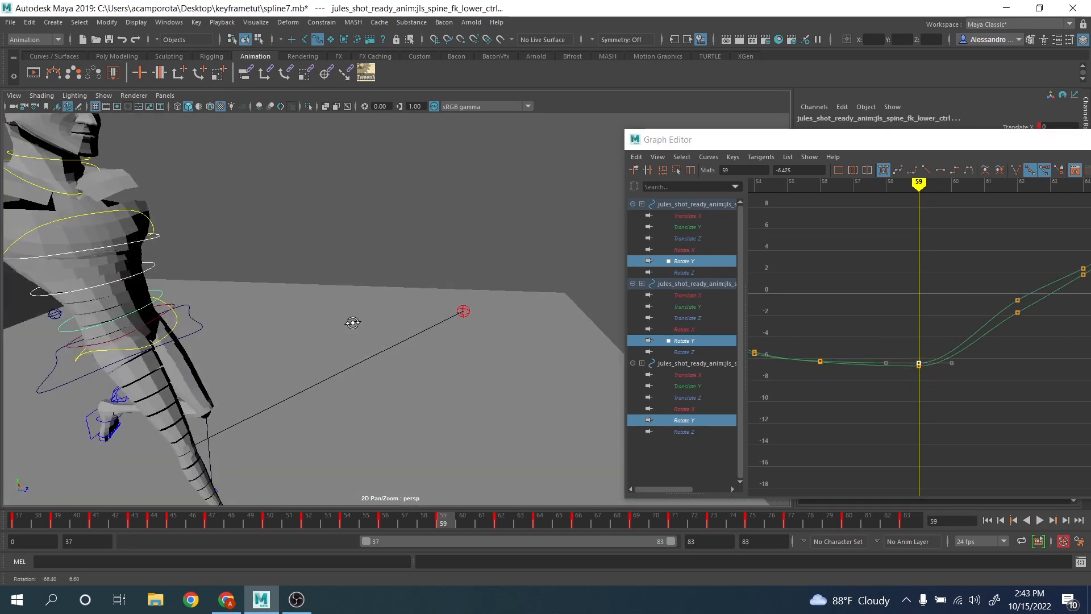
pyautogui.scroll(-4, 364, 319)
pyautogui.keyDown('alt'); pyautogui.moveTo(943, 407); pyautogui.dragTo(836, 413, button='middle'); pyautogui.keyUp('alt')
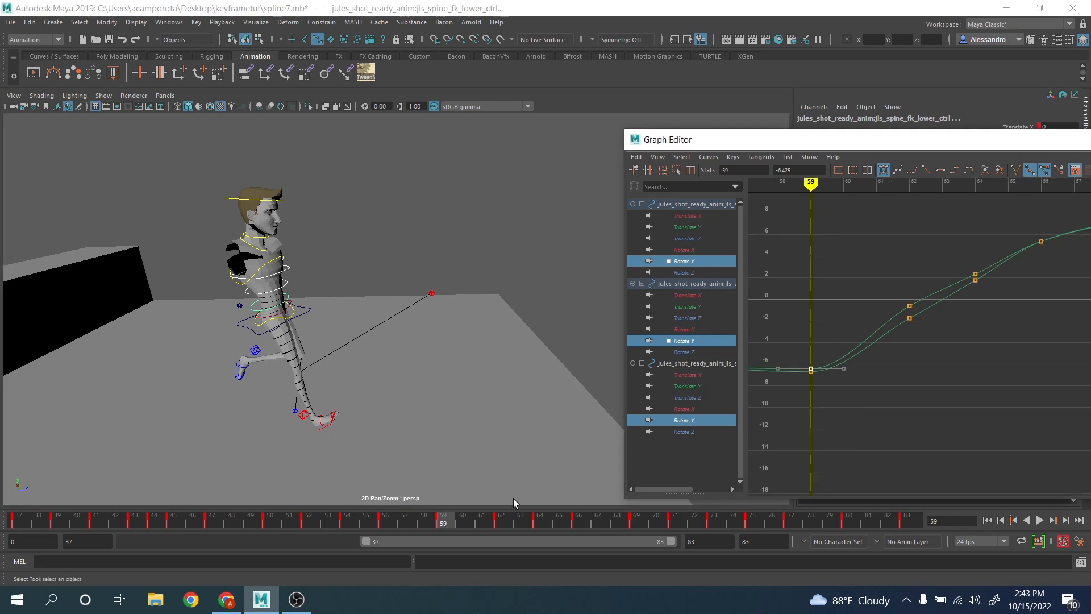
pyautogui.click(497, 517)
pyautogui.moveTo(871, 288); pyautogui.dragTo(921, 322)
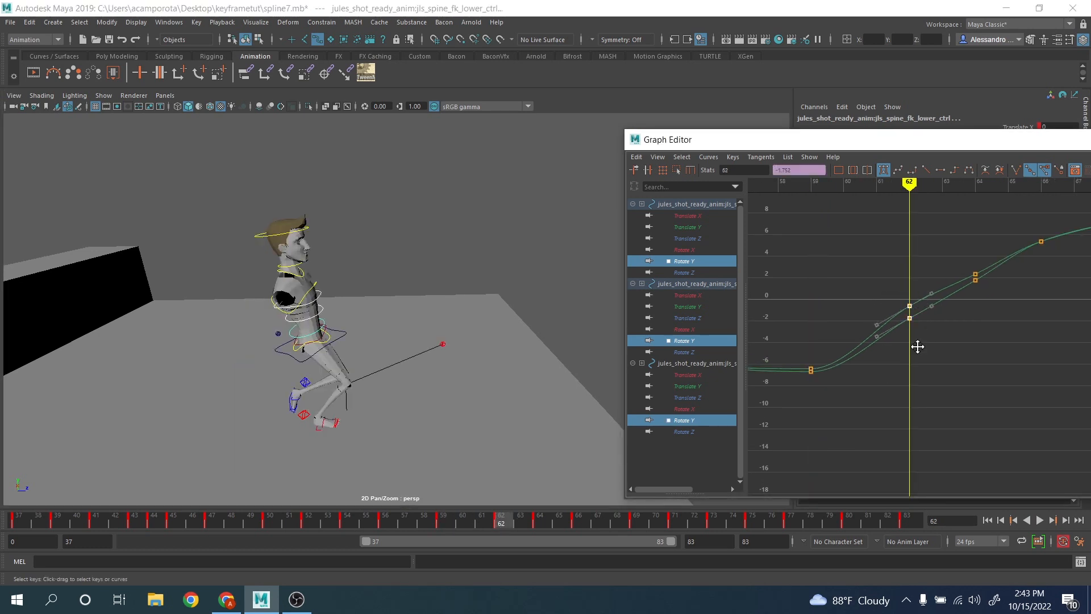
pyautogui.moveTo(916, 345); pyautogui.dragTo(916, 367, button='middle')
pyautogui.moveTo(870, 308); pyautogui.dragTo(916, 333)
pyautogui.moveTo(915, 334); pyautogui.dragTo(916, 346, button='middle')
pyautogui.moveTo(887, 313); pyautogui.dragTo(927, 357)
pyautogui.moveTo(927, 358); pyautogui.dragTo(926, 363, button='middle')
# Raise the spine Rotate Y keys at frame 64 to about 3 and at frame 66 to about 6.3
pyautogui.keyDown('alt'); pyautogui.moveTo(963, 329); pyautogui.dragTo(869, 412, button='middle'); pyautogui.keyUp('alt')
pyautogui.keyDown('alt'); pyautogui.moveTo(937, 392); pyautogui.dragTo(930, 342, button='right'); pyautogui.keyUp('alt')
pyautogui.click(542, 517)
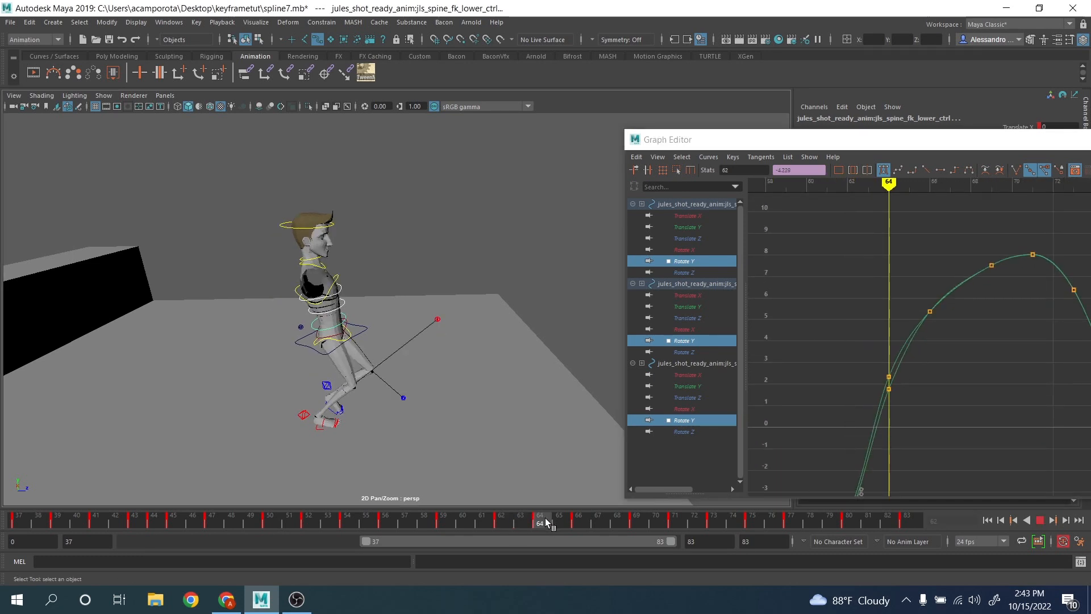
pyautogui.keyDown('alt'); pyautogui.moveTo(988, 324); pyautogui.dragTo(995, 270, button='middle'); pyautogui.keyUp('alt')
pyautogui.moveTo(850, 296); pyautogui.dragTo(929, 370)
pyautogui.moveTo(921, 373); pyautogui.dragTo(906, 347, button='middle')
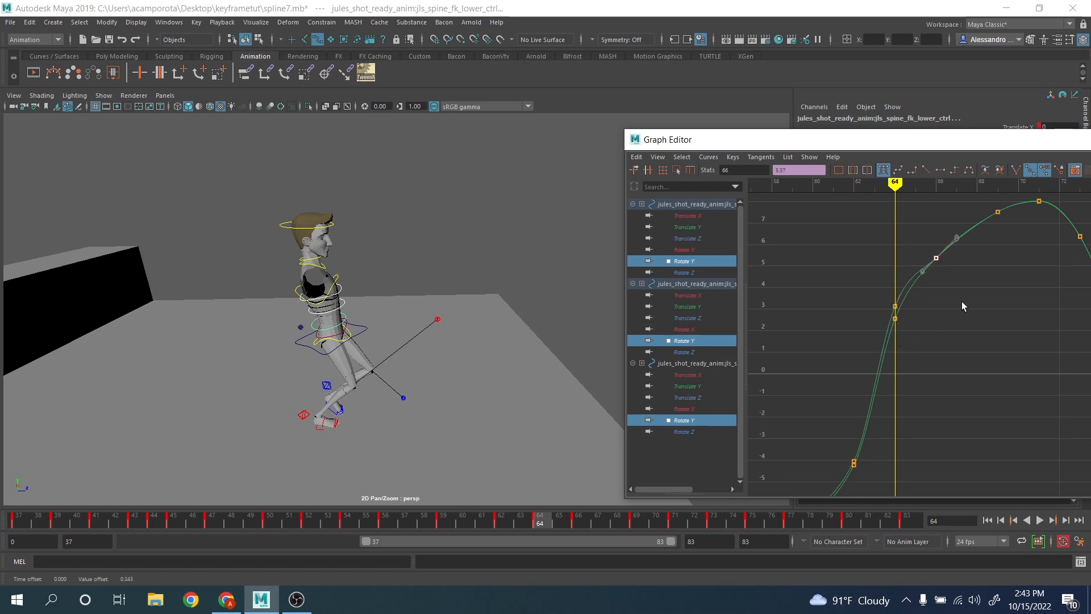
pyautogui.moveTo(963, 306); pyautogui.dragTo(957, 281, button='middle')
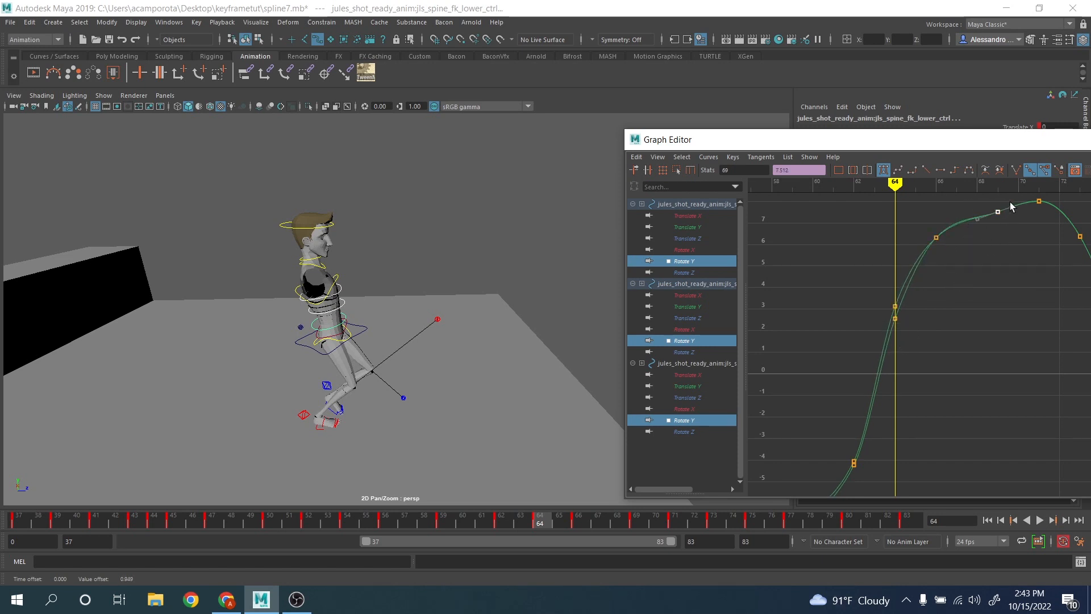
# Delete the spine Rotate Y keys at frame 69 and play back the motion
pyautogui.press('Delete')
pyautogui.scroll(-3, 941, 272)
pyautogui.keyDown('alt'); pyautogui.moveTo(937, 274); pyautogui.dragTo(828, 297, button='middle'); pyautogui.keyUp('alt')
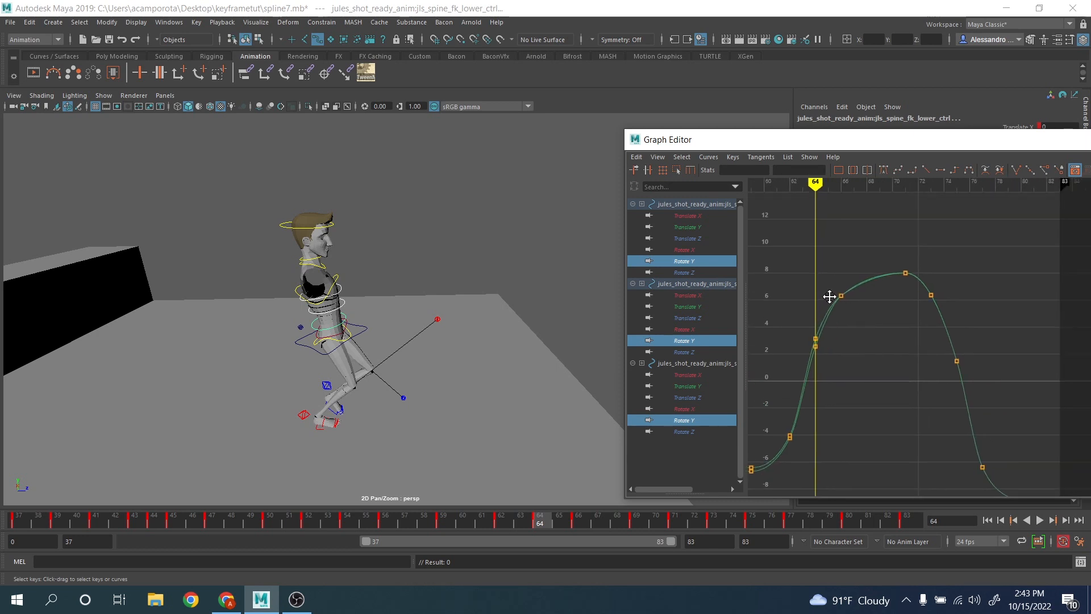
pyautogui.hotkey('alt', 'v')
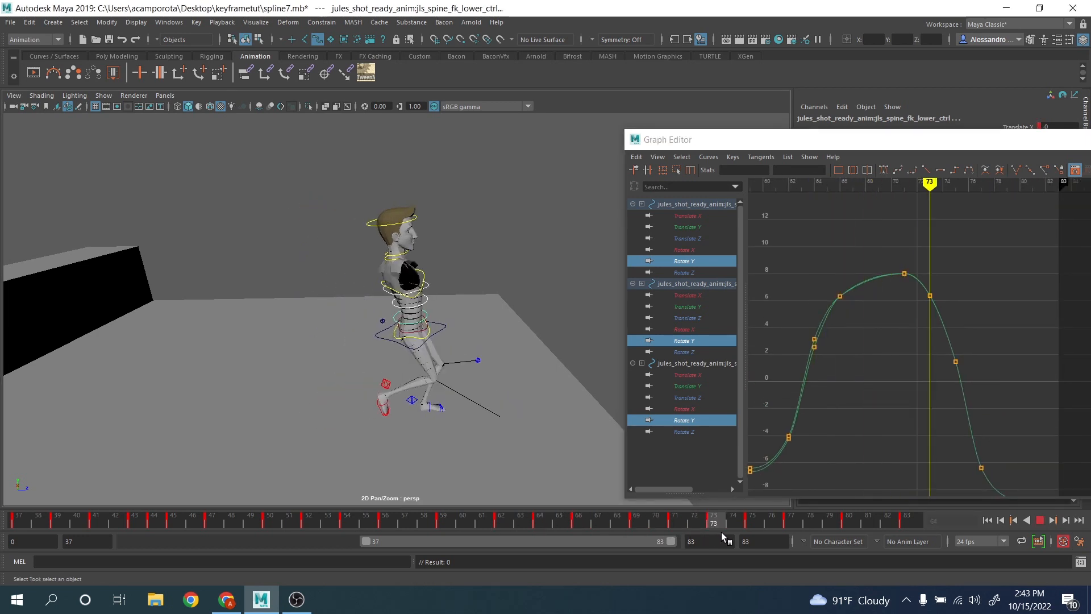
# Move the three spine controls' Rotate Y keys at frame 73 to frame 74 and lower them to about 5.72
pyautogui.moveTo(738, 534); pyautogui.dragTo(739, 534)
pyautogui.scroll(3, 908, 320)
pyautogui.moveTo(932, 252); pyautogui.dragTo(884, 288)
pyautogui.moveTo(903, 312); pyautogui.dragTo(923, 326, button='middle')
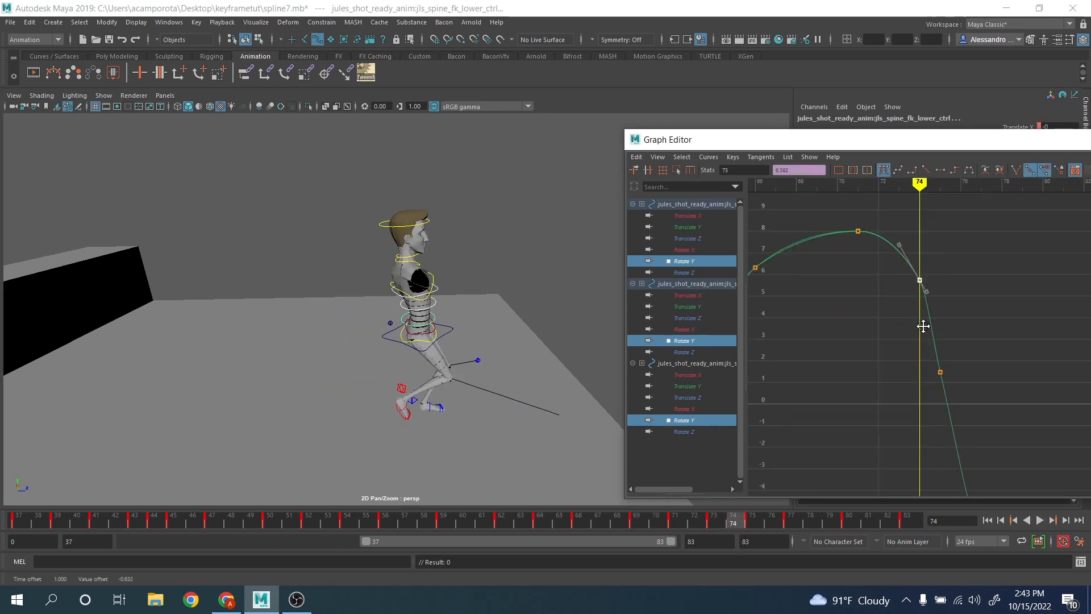
# Delete the three spine controls' Rotate Y keys at frames 75 and 80
pyautogui.scroll(-5, 929, 352)
pyautogui.keyDown('alt'); pyautogui.moveTo(932, 366); pyautogui.dragTo(904, 328, button='middle'); pyautogui.keyUp('alt')
pyautogui.keyDown('alt'); pyautogui.keyDown('shift'); pyautogui.moveTo(905, 335); pyautogui.dragTo(961, 343, button='right'); pyautogui.keyUp('shift'); pyautogui.keyUp('alt')
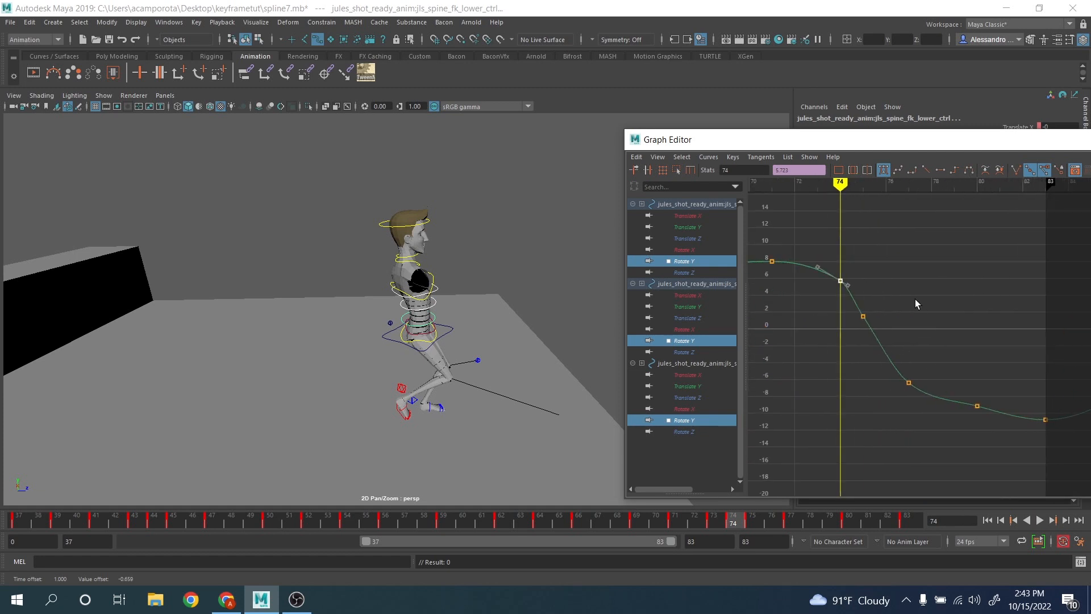
pyautogui.moveTo(905, 301); pyautogui.dragTo(841, 336)
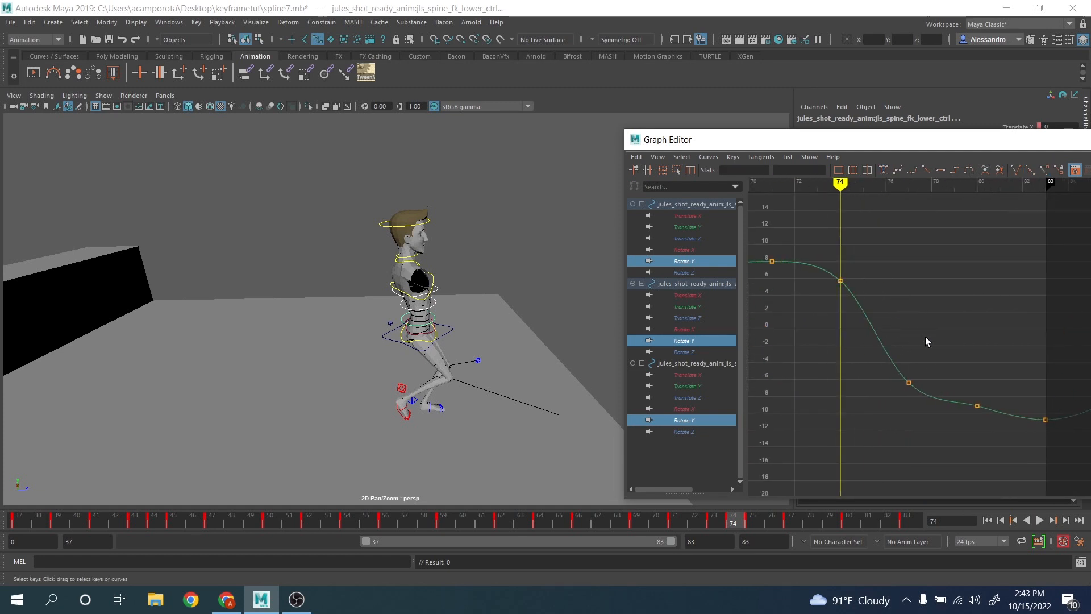
pyautogui.moveTo(925, 341); pyautogui.dragTo(883, 418)
pyautogui.press('Delete')
# Lower the Rotate Y keys at frame 77 to about -6.87 and play back the walk from the side and front
pyautogui.moveTo(935, 344); pyautogui.dragTo(897, 407)
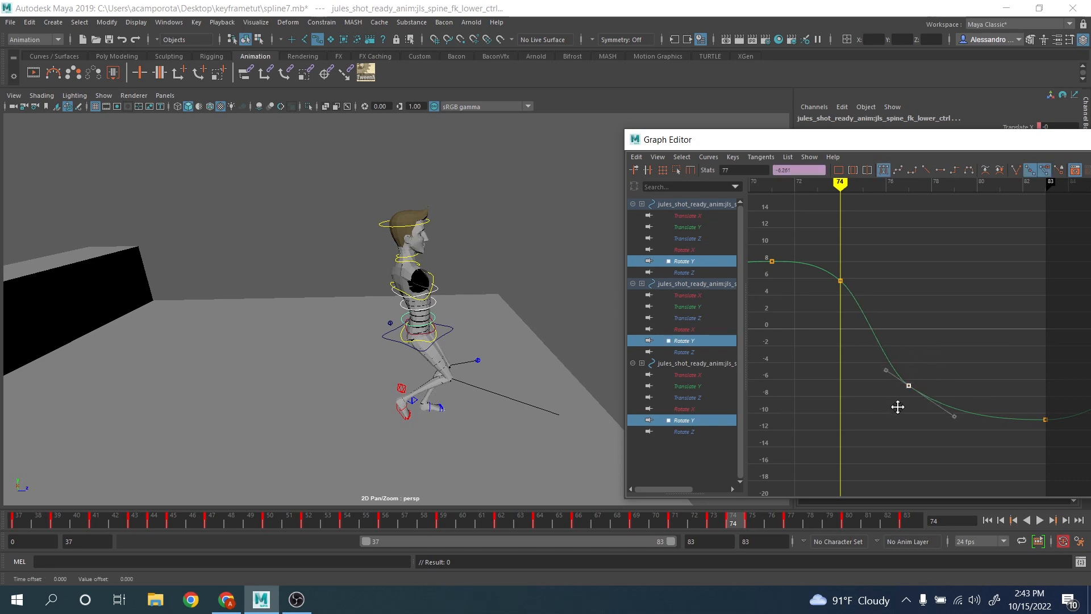
pyautogui.click(1039, 520)
pyautogui.keyDown('alt'); pyautogui.moveTo(580, 403); pyautogui.dragTo(495, 374); pyautogui.keyUp('alt')
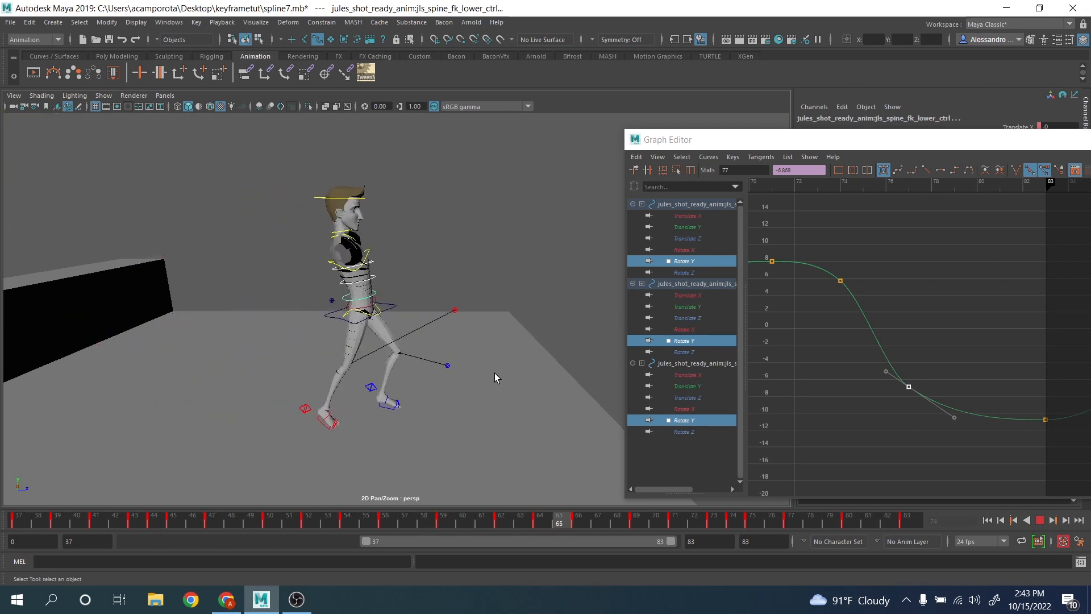
pyautogui.keyDown('alt'); pyautogui.moveTo(495, 373); pyautogui.dragTo(388, 375); pyautogui.keyUp('alt')
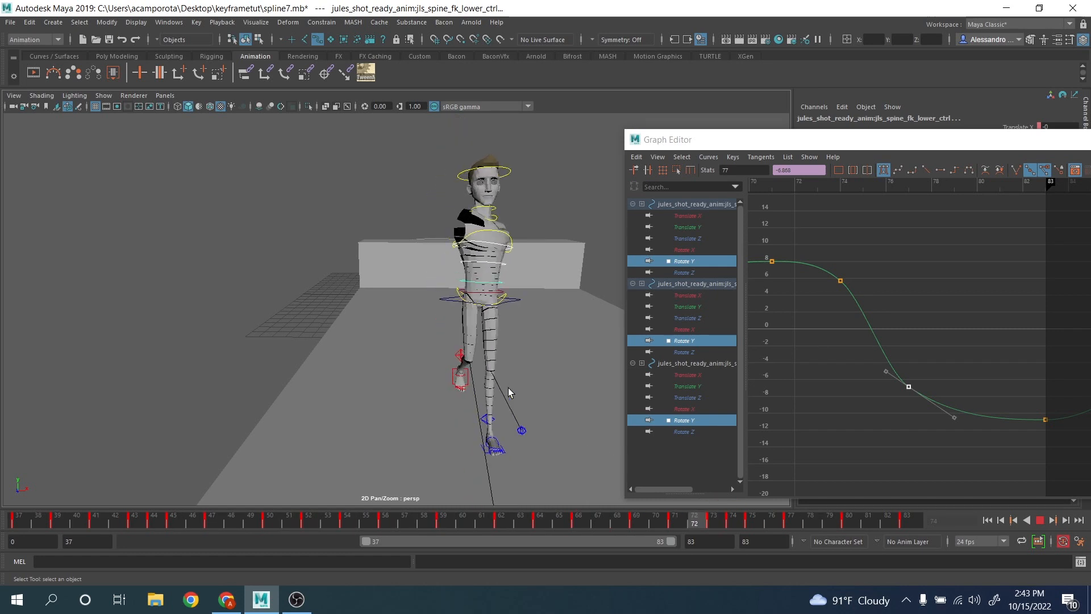
pyautogui.click(1038, 521)
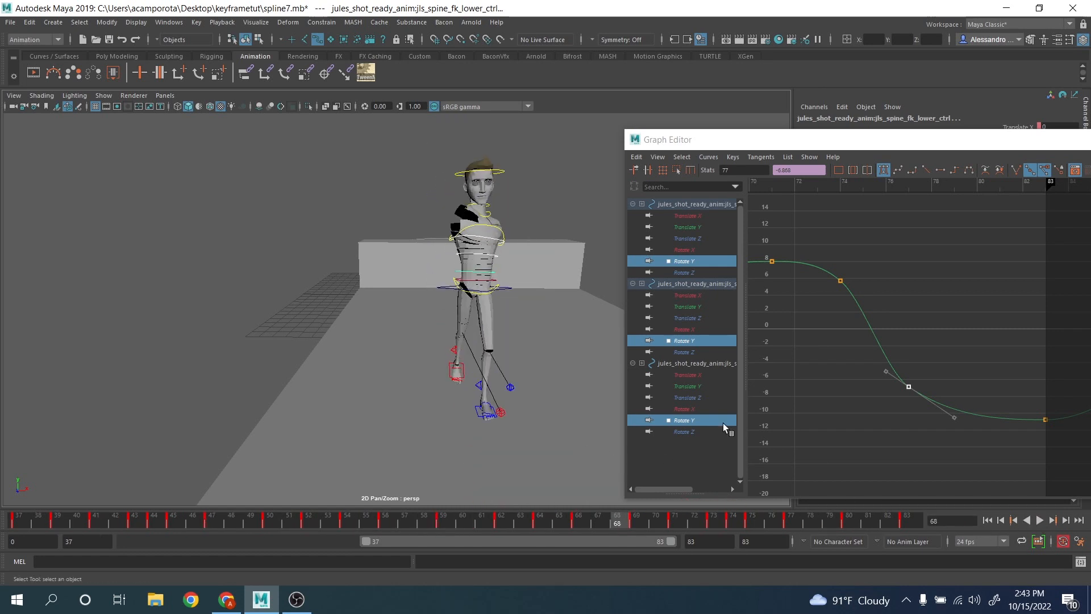
# Shift the FK shoulder control's keys from frames 46 to 80 one frame later and play back the animation
pyautogui.click(492, 244)
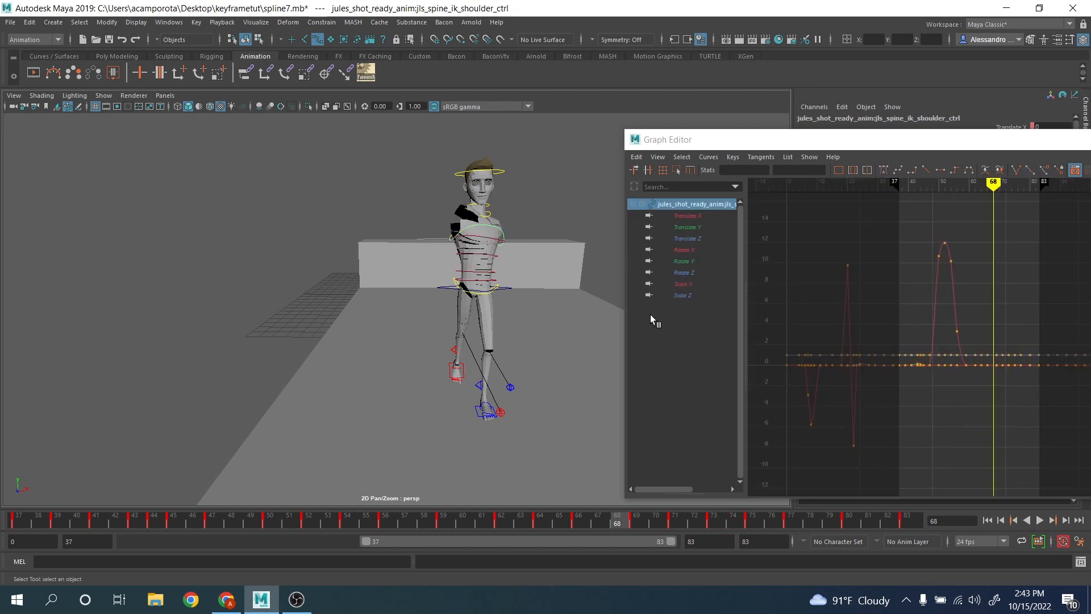
pyautogui.click(498, 247)
pyautogui.click(178, 519)
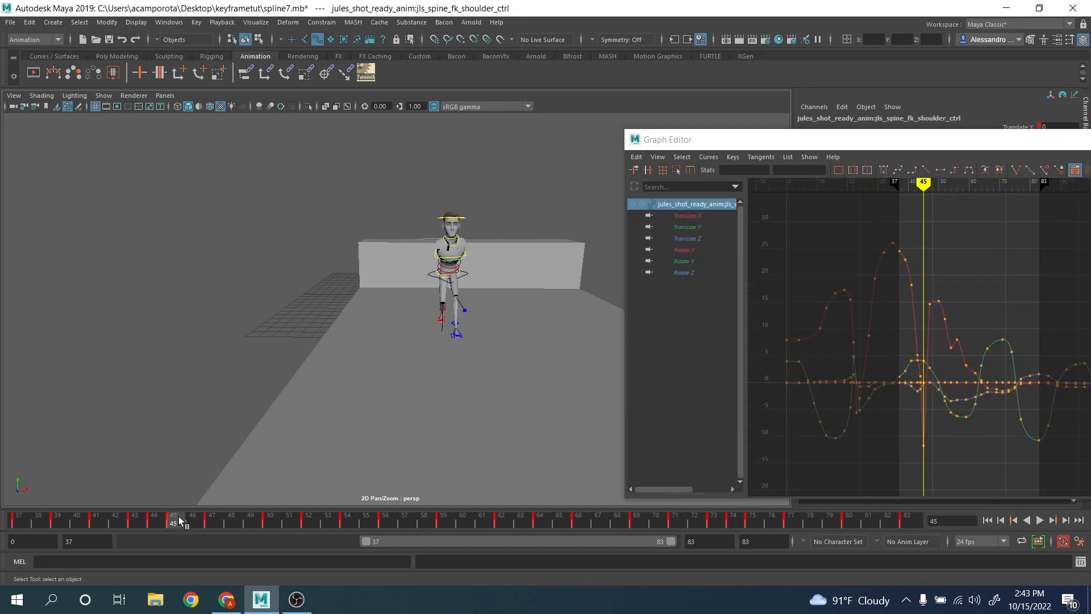
pyautogui.keyDown('shift'); pyautogui.moveTo(211, 526); pyautogui.dragTo(847, 525); pyautogui.keyUp('shift')
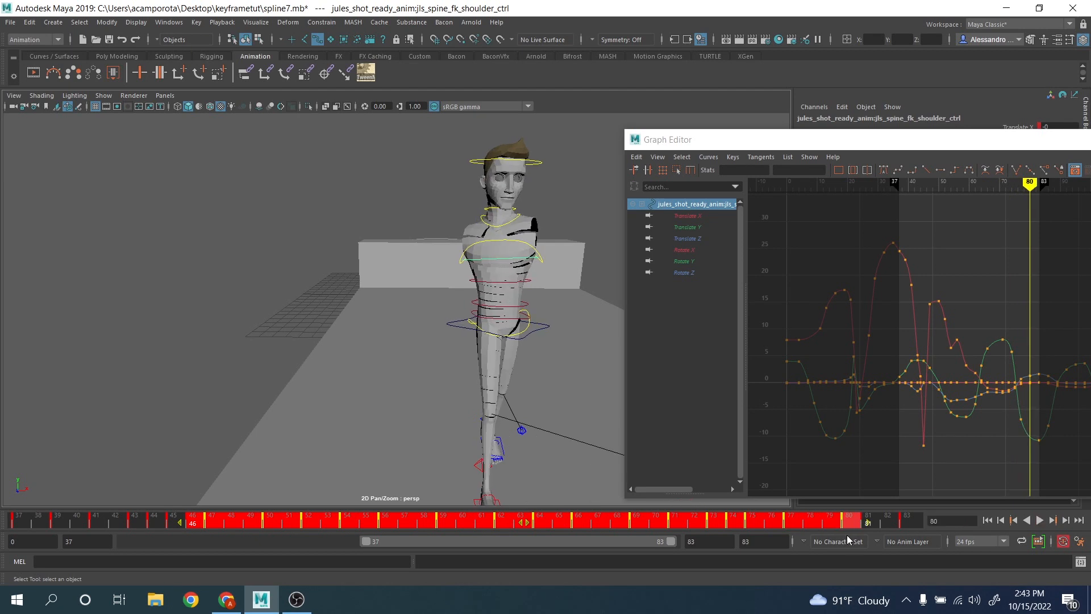
pyautogui.moveTo(523, 523); pyautogui.dragTo(540, 523)
pyautogui.click(195, 260)
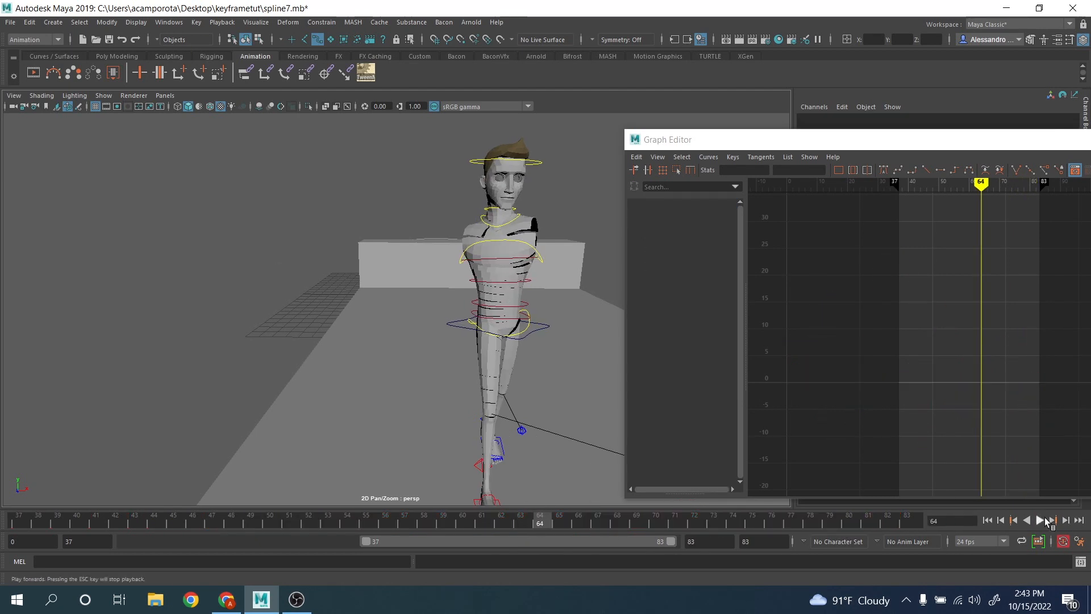
pyautogui.click(1039, 519)
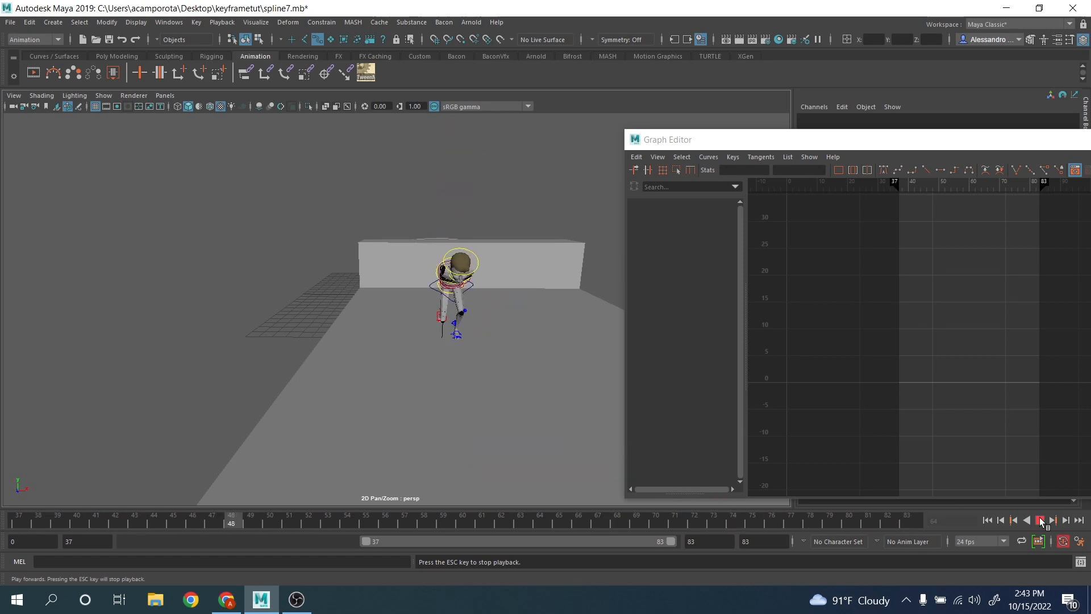
pyautogui.click(1039, 520)
# Select the upper and lower FK spine controls and isolate their Rotate X curves in the Graph Editor
pyautogui.click(529, 279)
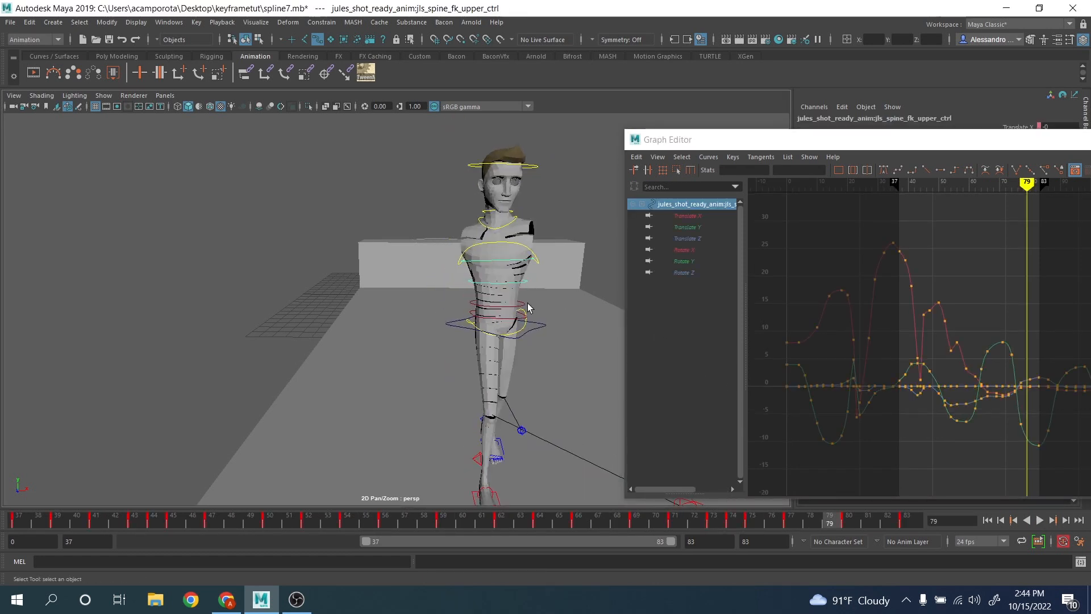
pyautogui.keyDown('shift'); pyautogui.click(529, 308); pyautogui.keyUp('shift')
pyautogui.click(685, 250)
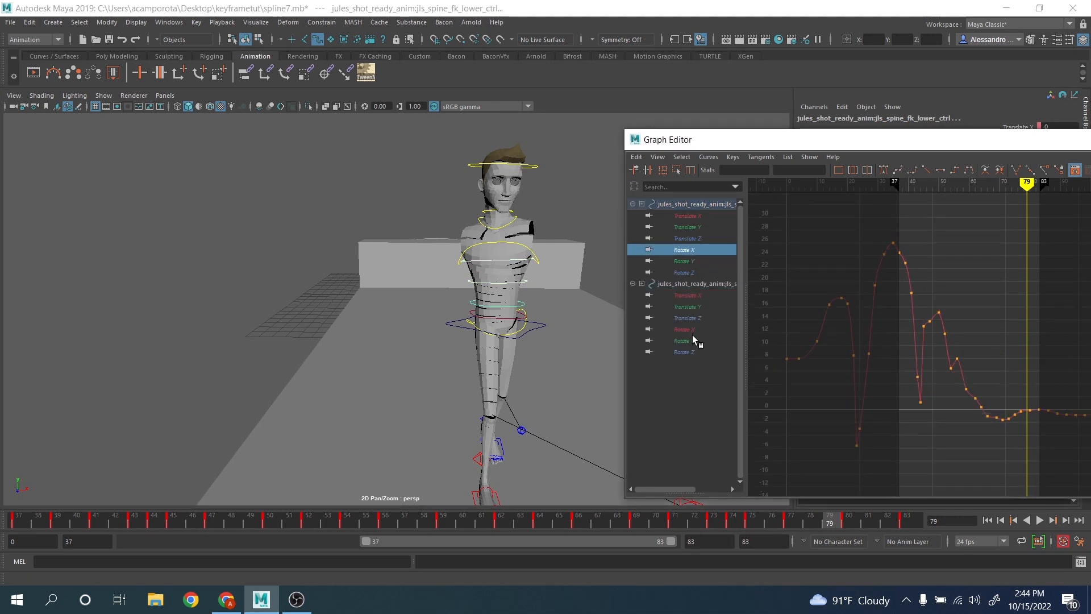
pyautogui.keyDown('ctrl'); pyautogui.click(685, 329); pyautogui.keyUp('ctrl')
pyautogui.press('f')
pyautogui.keyDown('alt'); pyautogui.moveTo(857, 336); pyautogui.dragTo(981, 360, button='middle'); pyautogui.keyUp('alt')
pyautogui.scroll(3, 981, 360)
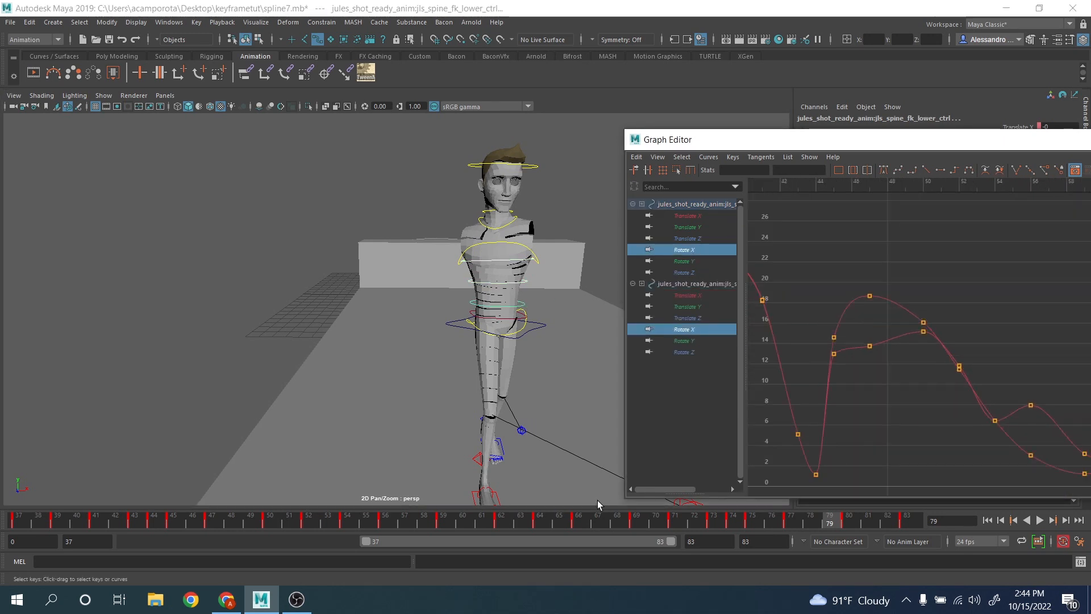
# Raise the upper FK spine control's Rotate X key at frame 47 to about 16.03
pyautogui.moveTo(199, 519)
pyautogui.mouseDown()
pyautogui.moveTo(226, 522)
pyautogui.moveTo(211, 519)
pyautogui.mouseUp()
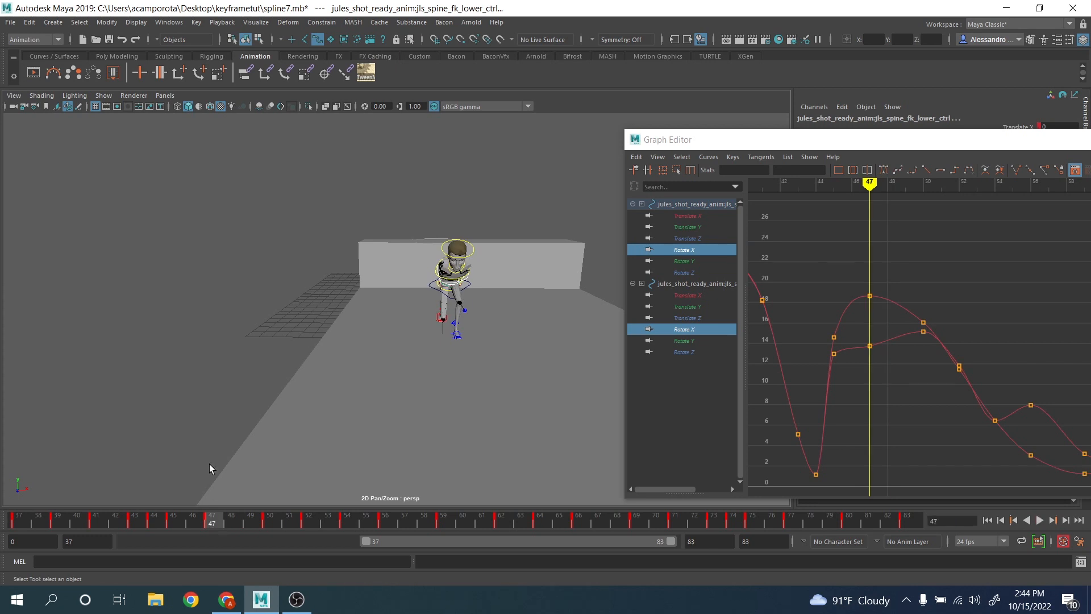
pyautogui.keyDown('alt'); pyautogui.moveTo(209, 464); pyautogui.dragTo(346, 424); pyautogui.keyUp('alt')
pyautogui.keyDown('alt'); pyautogui.moveTo(346, 423); pyautogui.dragTo(599, 309, button='middle'); pyautogui.keyUp('alt')
pyautogui.moveTo(865, 338); pyautogui.dragTo(895, 379)
pyautogui.moveTo(894, 379); pyautogui.dragTo(890, 359, button='middle')
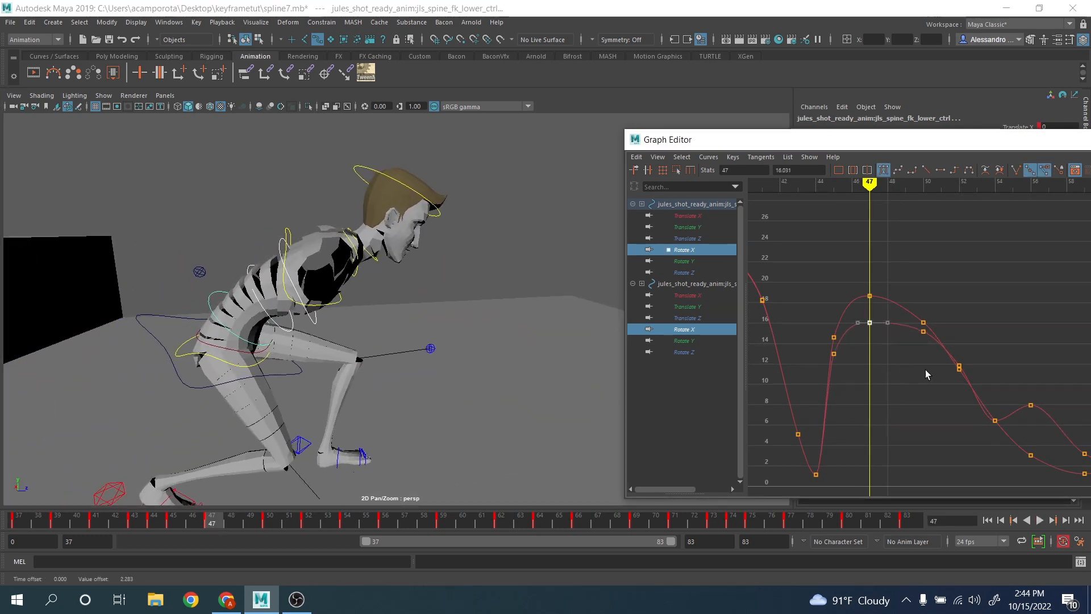
# Set the upper FK spine control's Rotate X keys to about 1.48 at frame 59 and about 3.28 at frame 56
pyautogui.keyDown('alt'); pyautogui.moveTo(1087, 423); pyautogui.dragTo(984, 361, button='middle'); pyautogui.keyUp('alt')
pyautogui.moveTo(316, 520); pyautogui.dragTo(385, 518)
pyautogui.keyDown('alt'); pyautogui.moveTo(384, 390); pyautogui.dragTo(304, 483, button='middle'); pyautogui.keyUp('alt')
pyautogui.moveTo(885, 305); pyautogui.dragTo(915, 371)
pyautogui.moveTo(915, 373); pyautogui.dragTo(969, 419, button='middle')
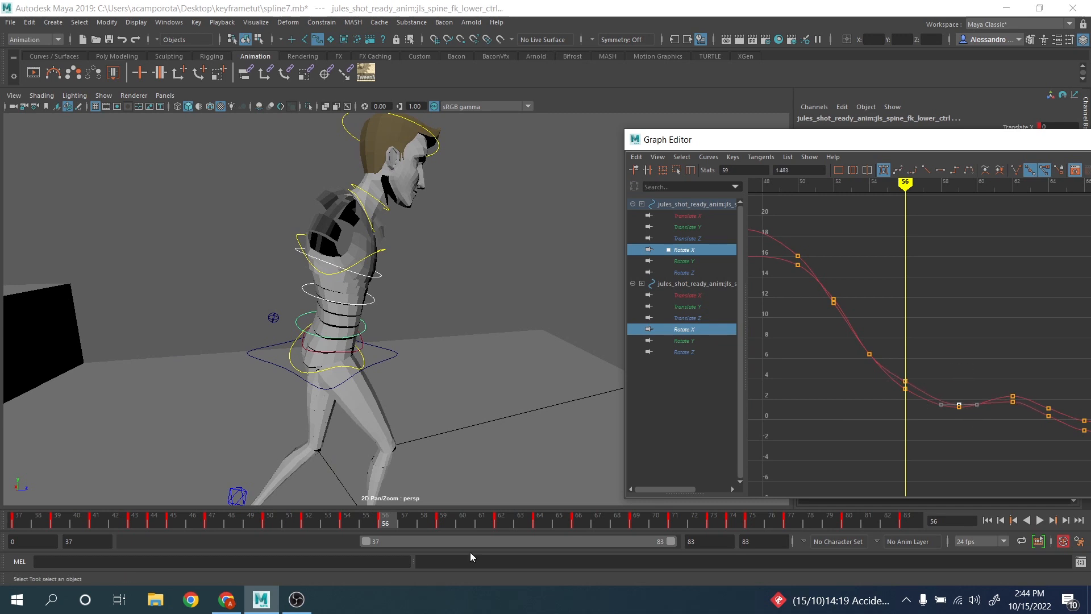
pyautogui.moveTo(425, 519); pyautogui.dragTo(385, 517)
pyautogui.click(905, 381)
pyautogui.moveTo(896, 384); pyautogui.dragTo(896, 391, button='middle')
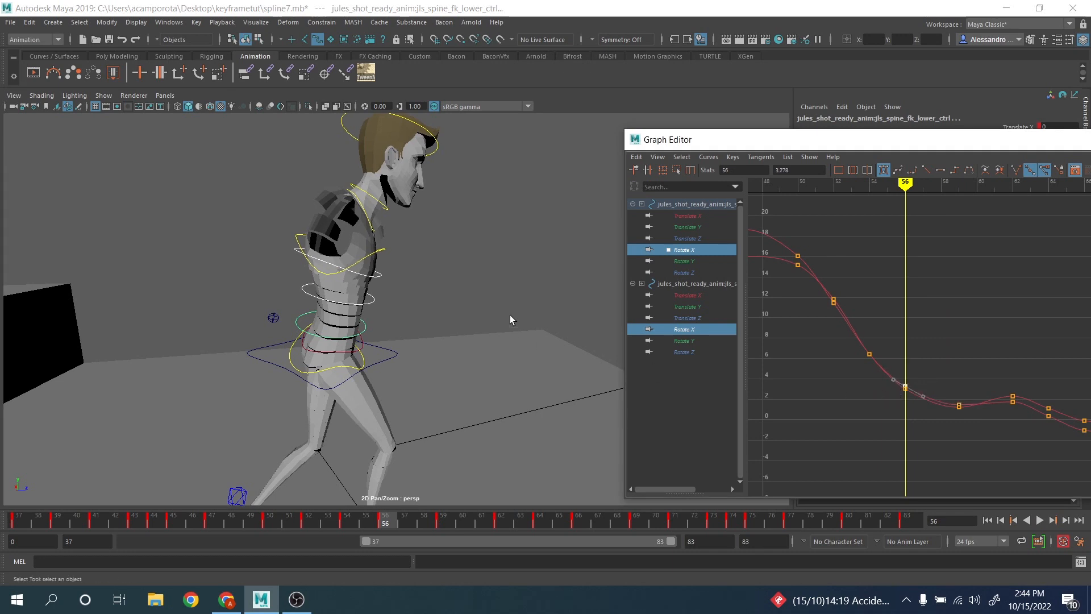
# Try rotating the selected spine controls forward at frame 56, and undo the rotation
pyautogui.press('e')
pyautogui.moveTo(397, 251); pyautogui.dragTo(402, 255)
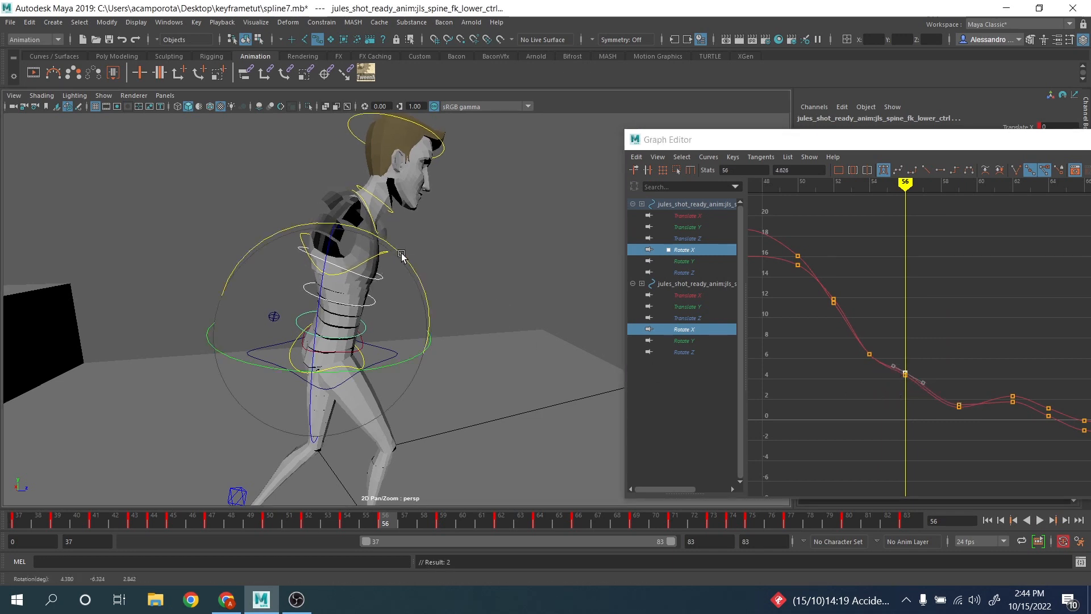
pyautogui.hotkey('ctrl', 'z')
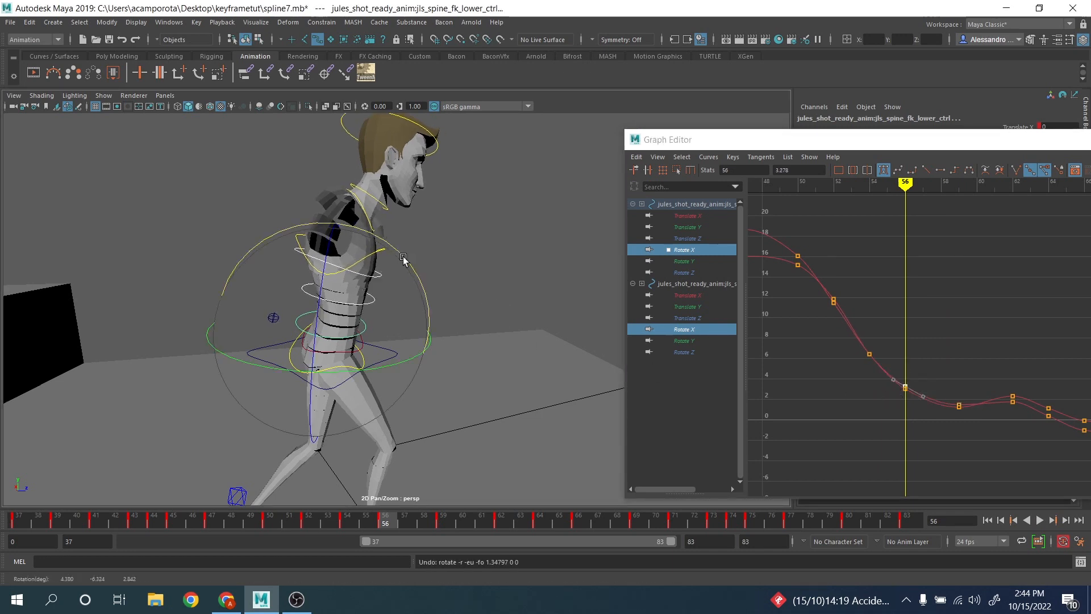
# Delete the Rotate X keys at frame 69 on the upper and lower FK spine controls
pyautogui.click(942, 379)
pyautogui.keyDown('alt'); pyautogui.moveTo(994, 393); pyautogui.dragTo(805, 340, button='middle'); pyautogui.keyUp('alt')
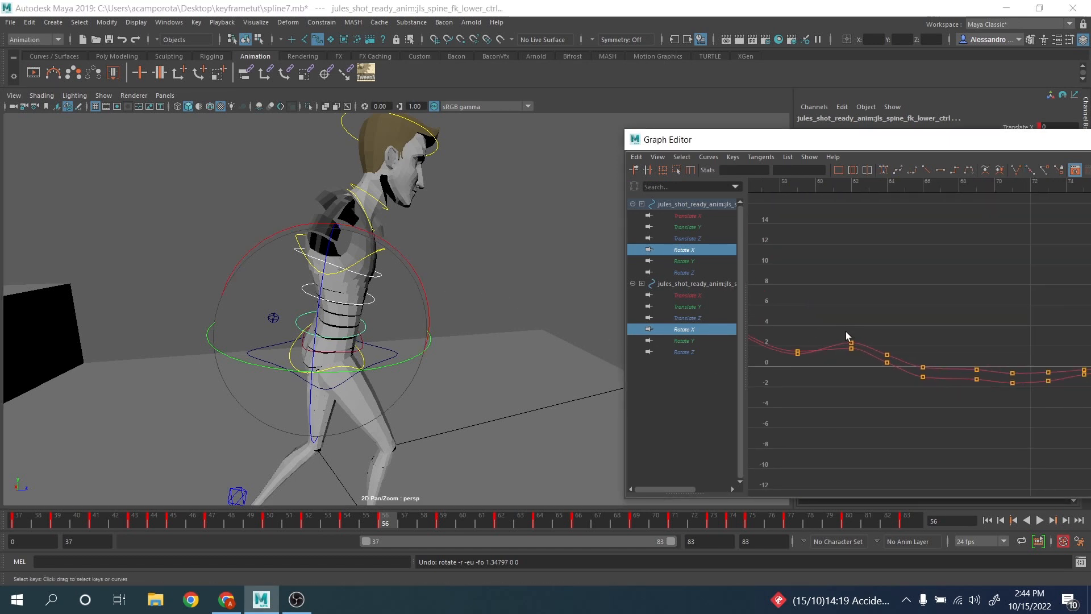
pyautogui.keyDown('alt'); pyautogui.moveTo(928, 364); pyautogui.dragTo(823, 353, button='middle'); pyautogui.keyUp('alt')
pyautogui.moveTo(886, 374); pyautogui.dragTo(888, 380)
pyautogui.press('Delete')
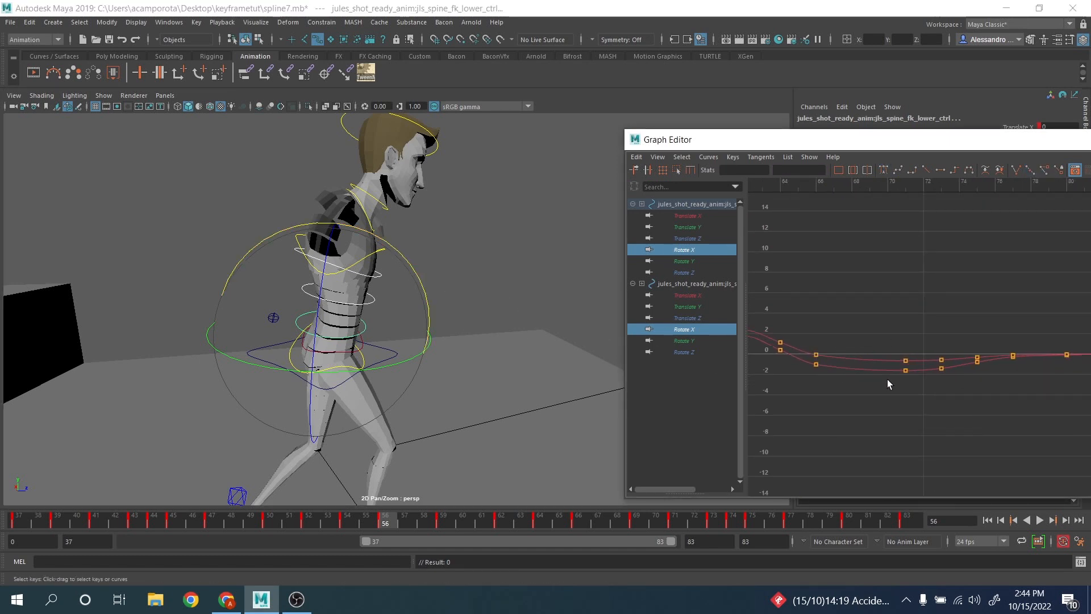
# Isolate both spine controls' Rotate Z curves and slightly lower the upper control's key at frame 56
pyautogui.moveTo(934, 369)
pyautogui.keyDown('alt'); pyautogui.mouseDown(button='middle')
pyautogui.moveTo(794, 374)
pyautogui.moveTo(947, 377)
pyautogui.mouseUp(button='middle'); pyautogui.keyUp('alt')
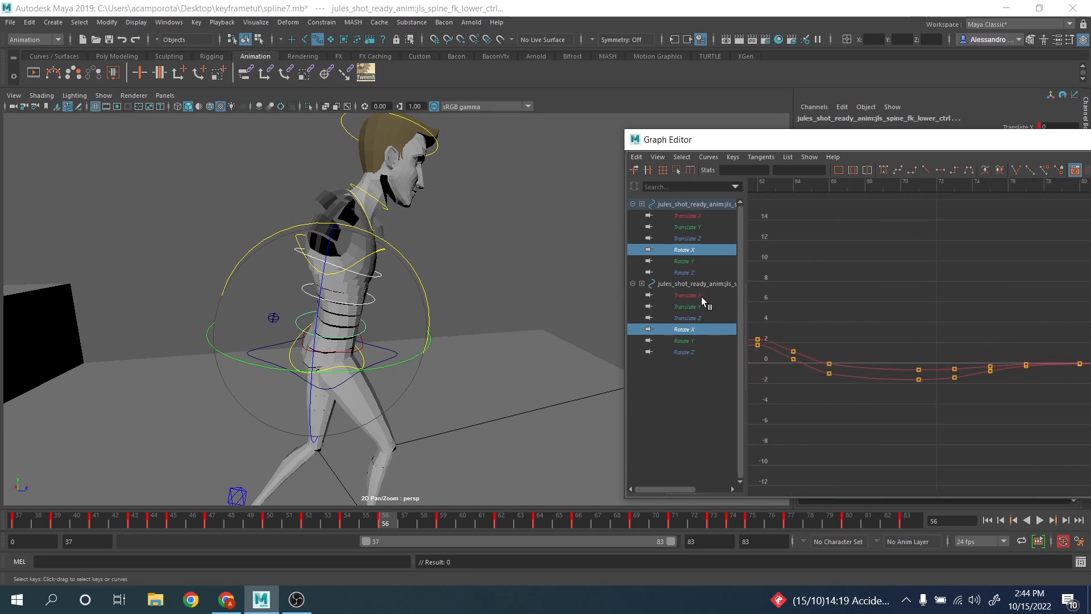
pyautogui.click(683, 352)
pyautogui.keyDown('ctrl'); pyautogui.click(684, 272); pyautogui.keyUp('ctrl')
pyautogui.press('f')
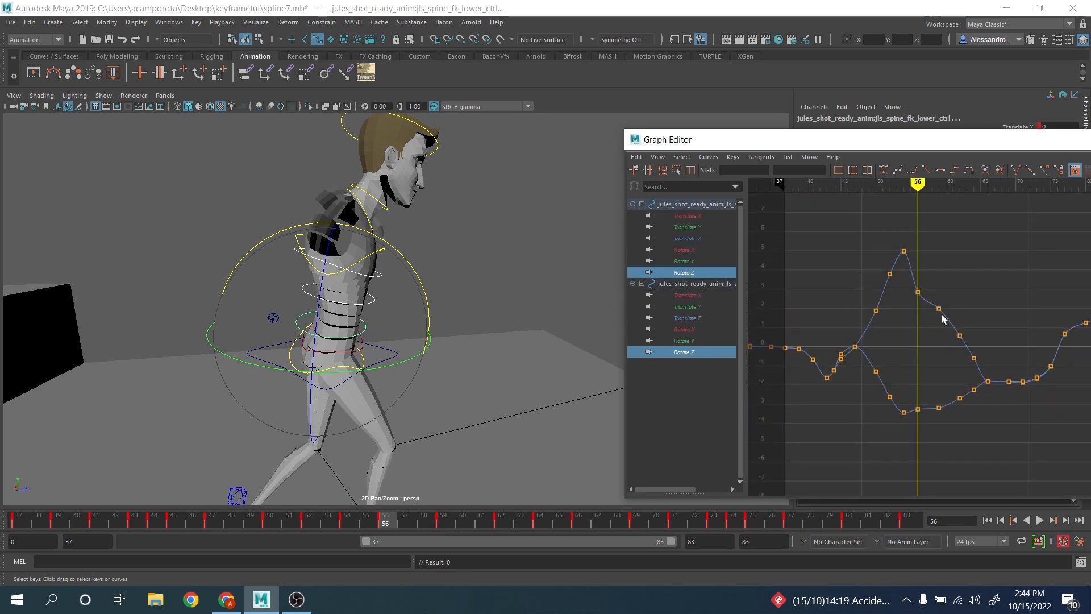
pyautogui.keyDown('alt'); pyautogui.keyDown('shift'); pyautogui.moveTo(927, 318); pyautogui.dragTo(945, 319, button='right'); pyautogui.keyUp('shift'); pyautogui.keyUp('alt')
pyautogui.keyDown('alt'); pyautogui.moveTo(892, 324); pyautogui.dragTo(1021, 330, button='middle'); pyautogui.keyUp('alt')
pyautogui.moveTo(961, 394); pyautogui.dragTo(987, 435)
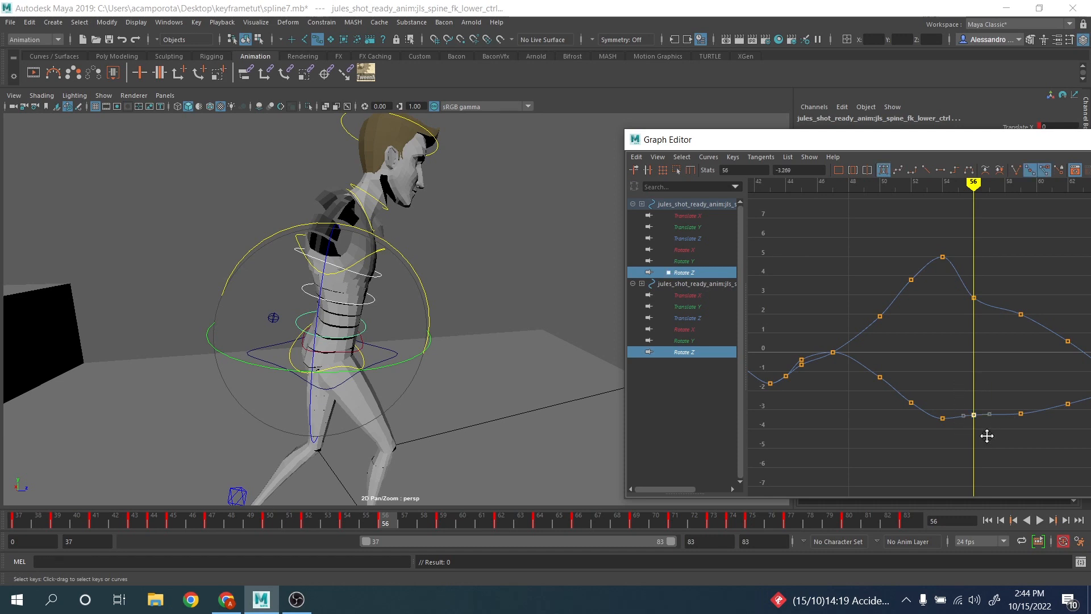
# Raise the lower FK spine control's Rotate Z key at frame 56 to about 3.91 and check the pose from the front
pyautogui.moveTo(984, 275); pyautogui.dragTo(966, 326)
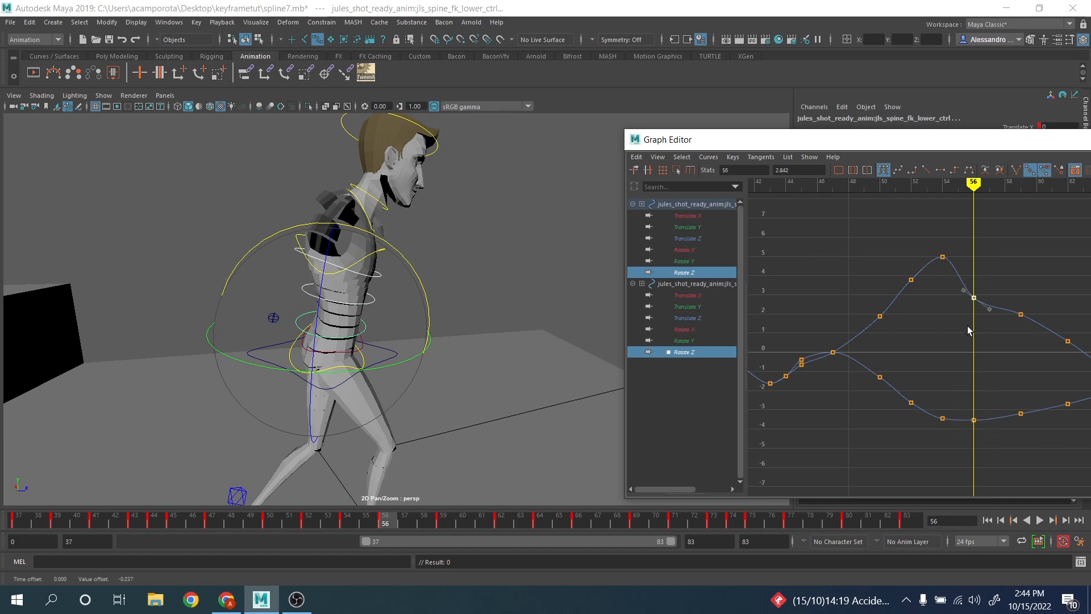
pyautogui.moveTo(967, 325); pyautogui.dragTo(968, 305, button='middle')
pyautogui.keyDown('alt'); pyautogui.moveTo(462, 351); pyautogui.dragTo(407, 366); pyautogui.keyUp('alt')
pyautogui.scroll(-4, 389, 360)
# Delete the Rotate Z keys at frame 80 on the upper and lower FK spine controls
pyautogui.keyDown('alt'); pyautogui.moveTo(1090, 359); pyautogui.dragTo(826, 339, button='middle'); pyautogui.keyUp('alt')
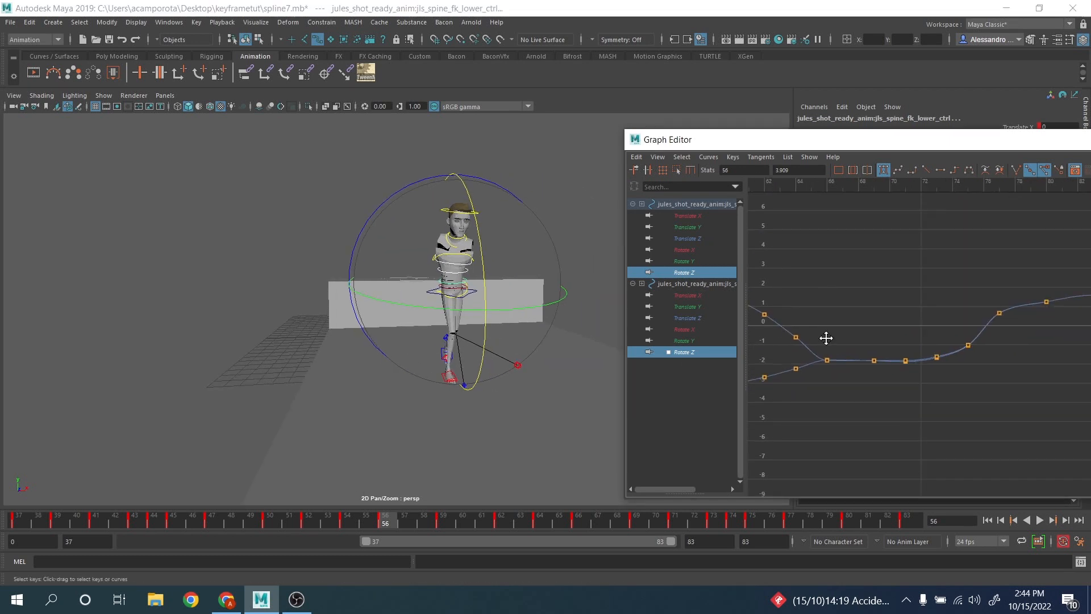
pyautogui.keyDown('alt'); pyautogui.moveTo(1026, 340); pyautogui.dragTo(911, 393, button='middle'); pyautogui.keyUp('alt')
pyautogui.scroll(4, 889, 341)
pyautogui.moveTo(889, 343); pyautogui.dragTo(922, 380)
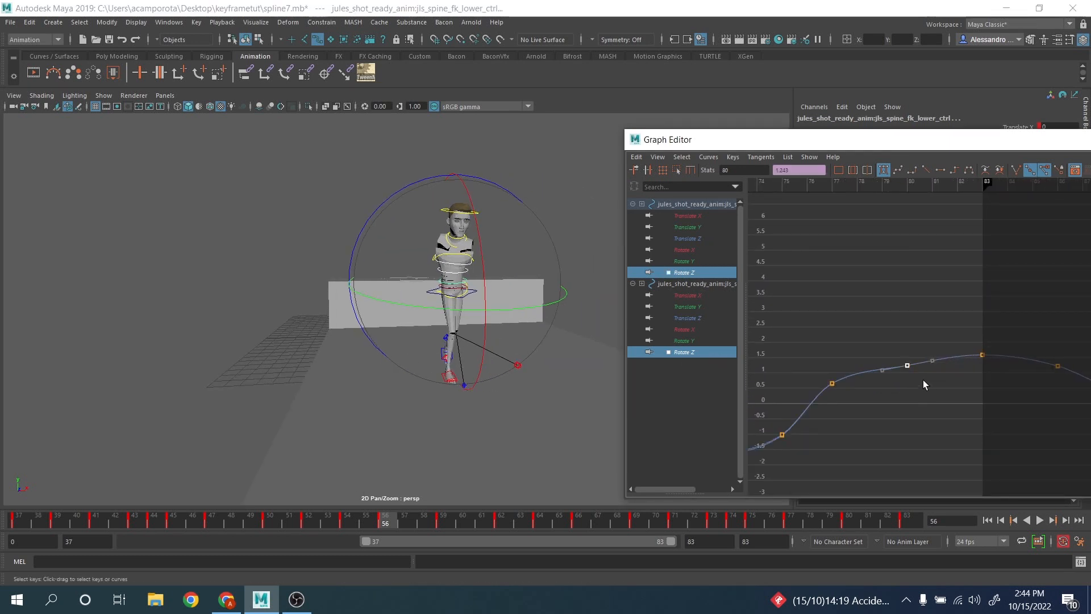
pyautogui.press('Delete')
# Lower the FK shoulder control's Rotate X key at frame 48 to about 10.48
pyautogui.keyDown('alt'); pyautogui.moveTo(495, 300); pyautogui.dragTo(528, 290); pyautogui.keyUp('alt')
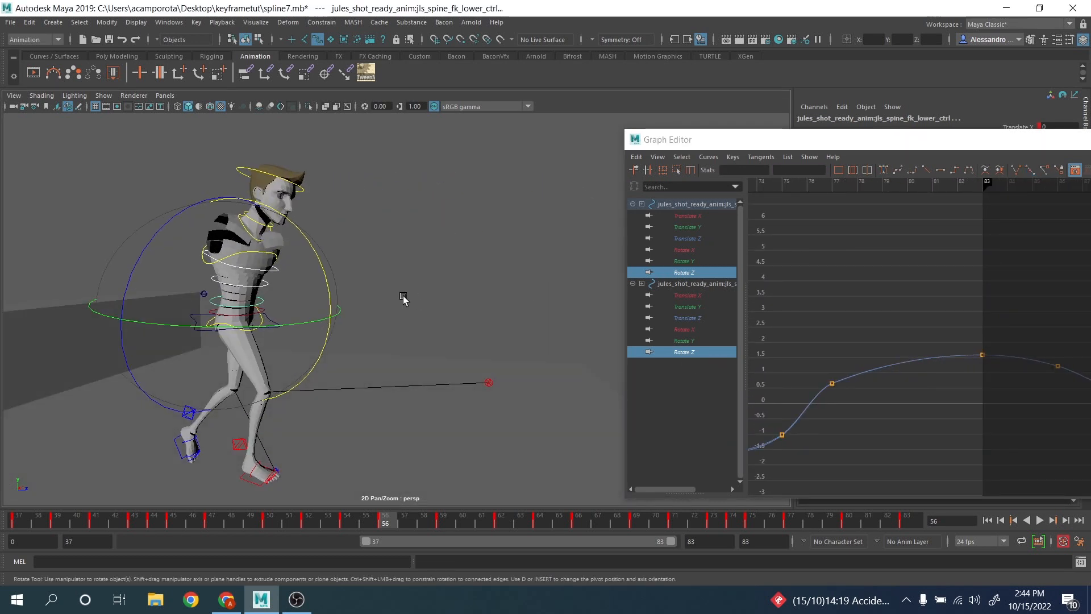
pyautogui.press('q')
pyautogui.click(272, 270)
pyautogui.click(730, 248)
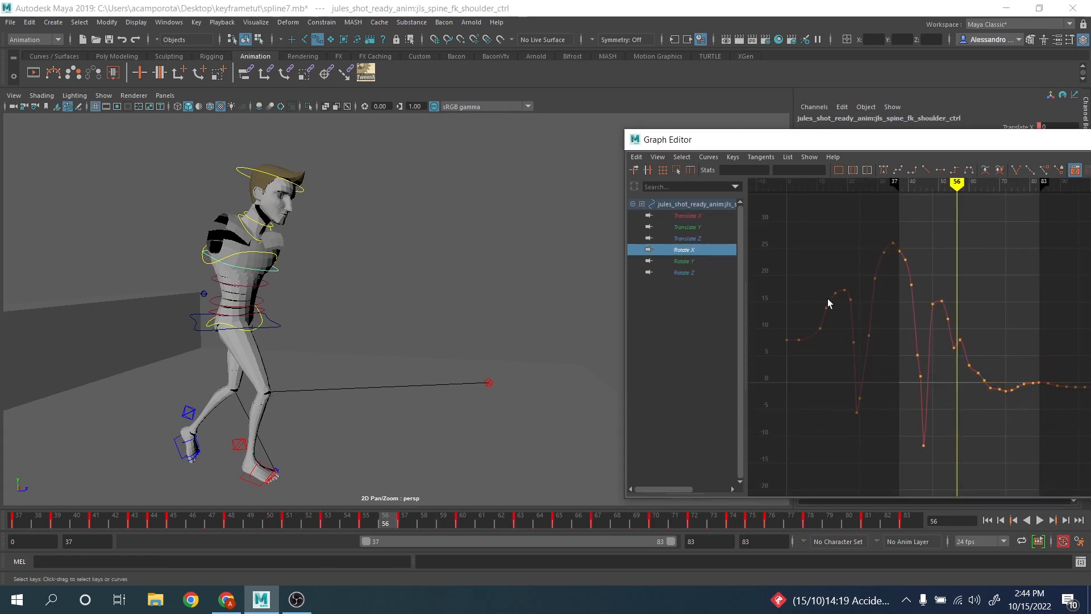
pyautogui.press('f')
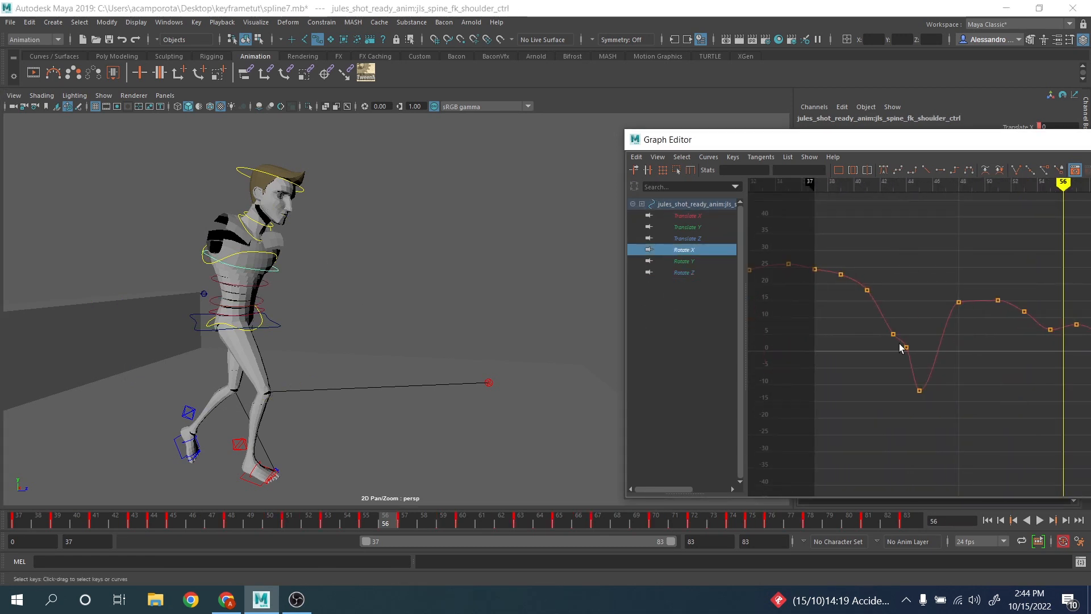
pyautogui.scroll(3, 932, 351)
pyautogui.moveTo(227, 521)
pyautogui.mouseDown()
pyautogui.moveTo(278, 521)
pyautogui.moveTo(155, 511)
pyautogui.mouseUp()
pyautogui.keyDown('alt'); pyautogui.moveTo(265, 364); pyautogui.dragTo(431, 372, button='middle'); pyautogui.keyUp('alt')
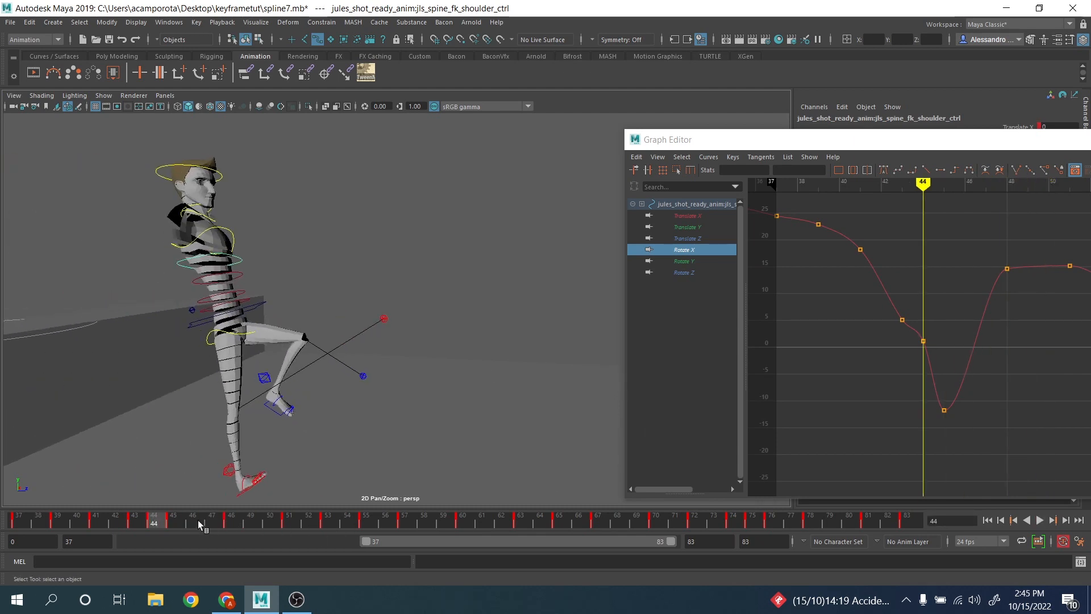
pyautogui.moveTo(197, 520)
pyautogui.mouseDown()
pyautogui.moveTo(208, 519)
pyautogui.moveTo(180, 520)
pyautogui.moveTo(233, 520)
pyautogui.mouseUp()
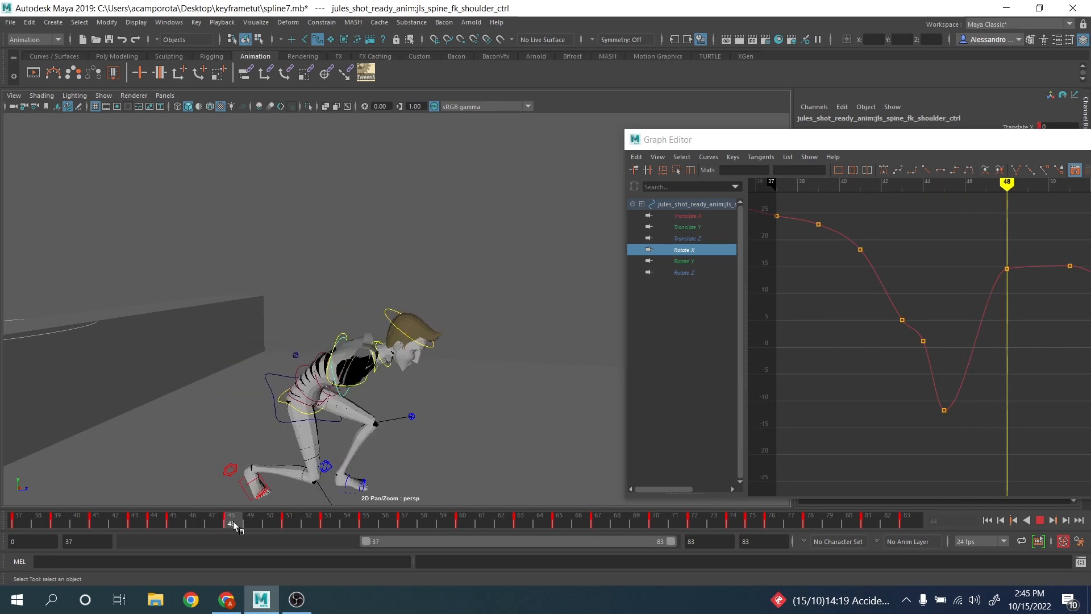
pyautogui.moveTo(995, 257); pyautogui.dragTo(1021, 295)
pyautogui.moveTo(1018, 300); pyautogui.dragTo(820, 346, button='middle')
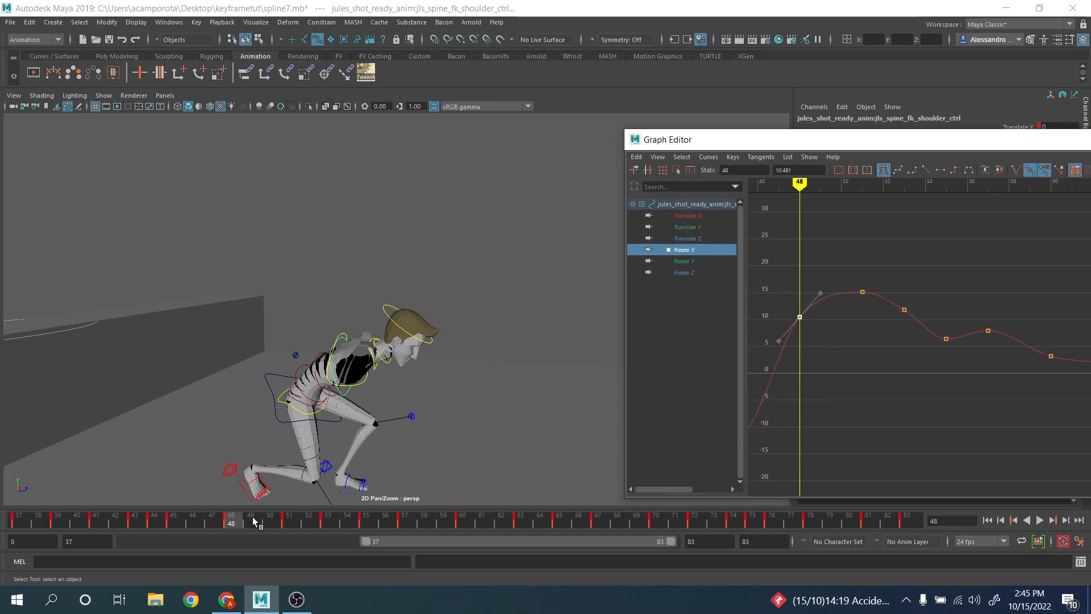
# Raise the FK shoulder control's Rotate X key at frame 53 by about 1.38
pyautogui.moveTo(253, 520)
pyautogui.mouseDown()
pyautogui.moveTo(348, 515)
pyautogui.moveTo(328, 517)
pyautogui.mouseUp()
pyautogui.click(904, 310)
pyautogui.moveTo(916, 340); pyautogui.dragTo(914, 333, button='middle')
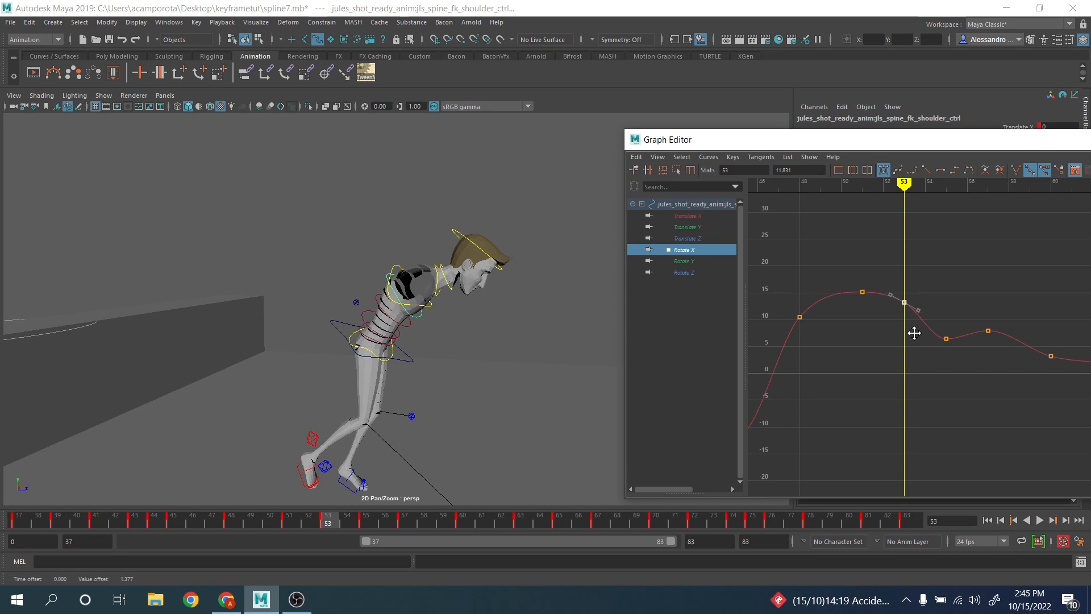
# Raise the upper FK spine control's Rotate X key at frame 54 and delete its key at frame 52
pyautogui.click(408, 328)
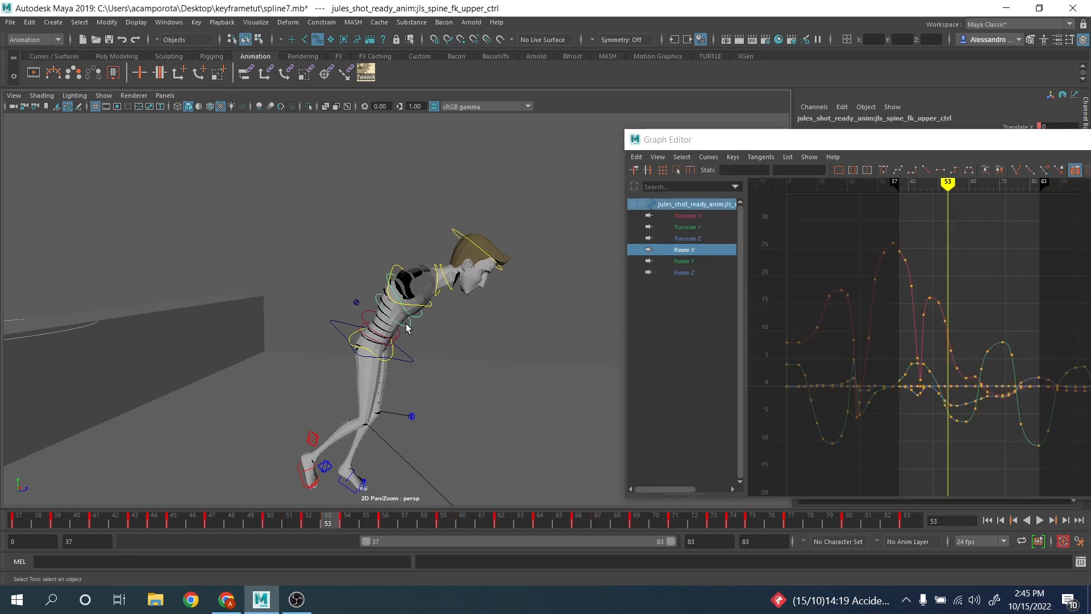
pyautogui.click(686, 255)
pyautogui.scroll(5, 985, 334)
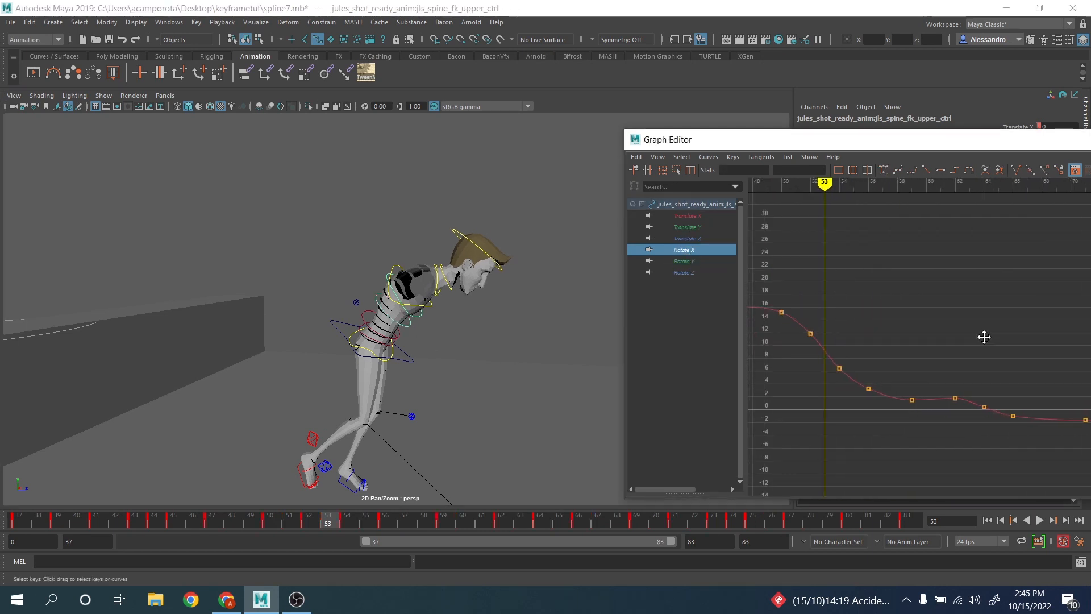
pyautogui.moveTo(836, 356); pyautogui.dragTo(879, 380)
pyautogui.moveTo(879, 380); pyautogui.dragTo(879, 369, button='middle')
pyautogui.press('Delete')
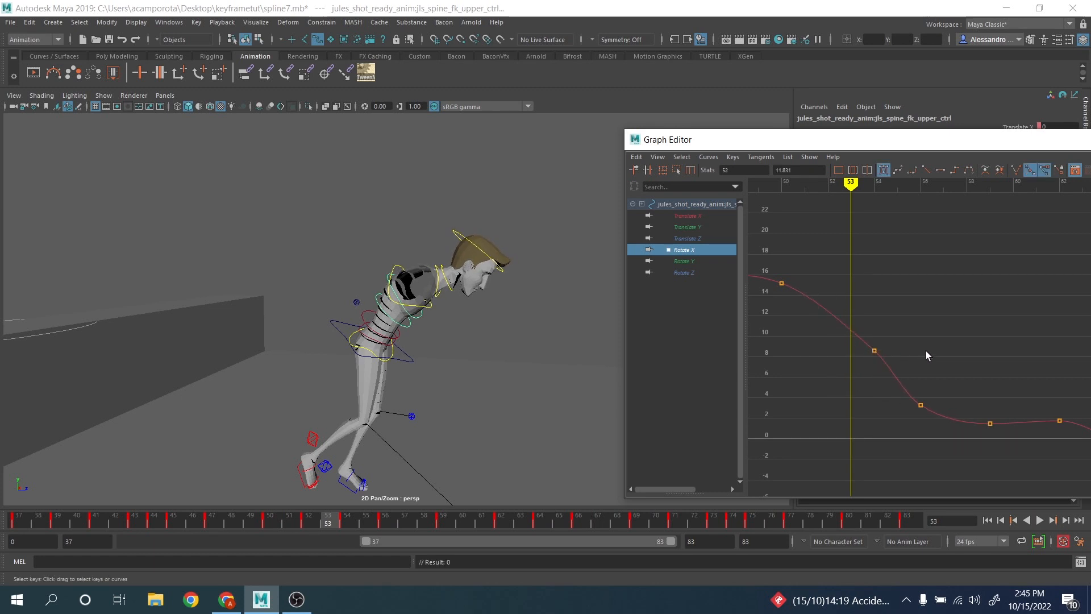
# Raise the upper FK spine control's Rotate X key at frame 56 by about 1.22
pyautogui.moveTo(934, 380); pyautogui.dragTo(898, 415)
pyautogui.moveTo(898, 414); pyautogui.dragTo(899, 410, button='middle')
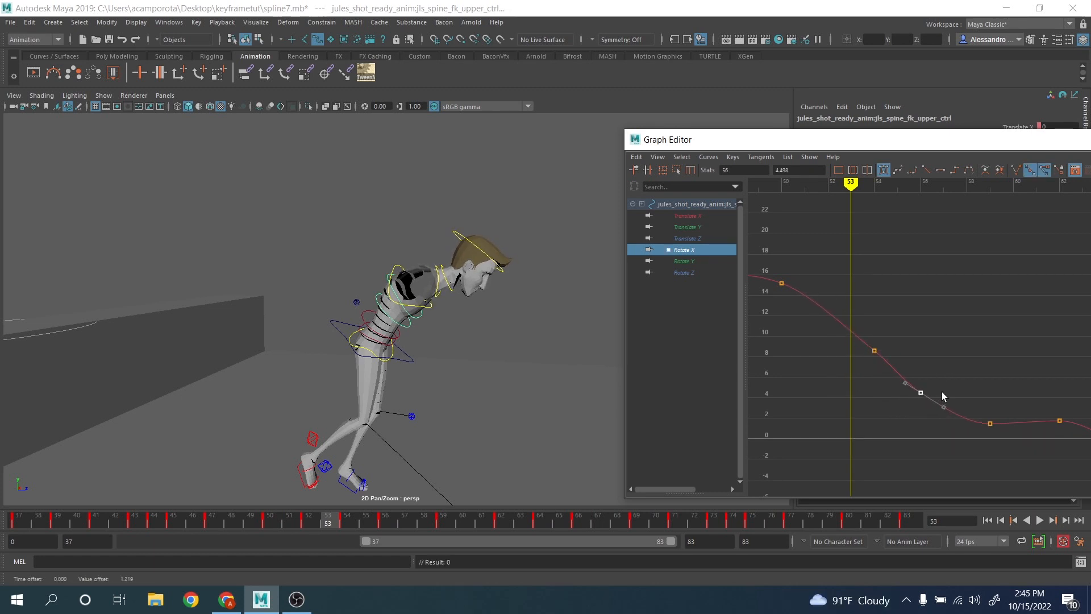
pyautogui.moveTo(942, 396); pyautogui.dragTo(935, 430)
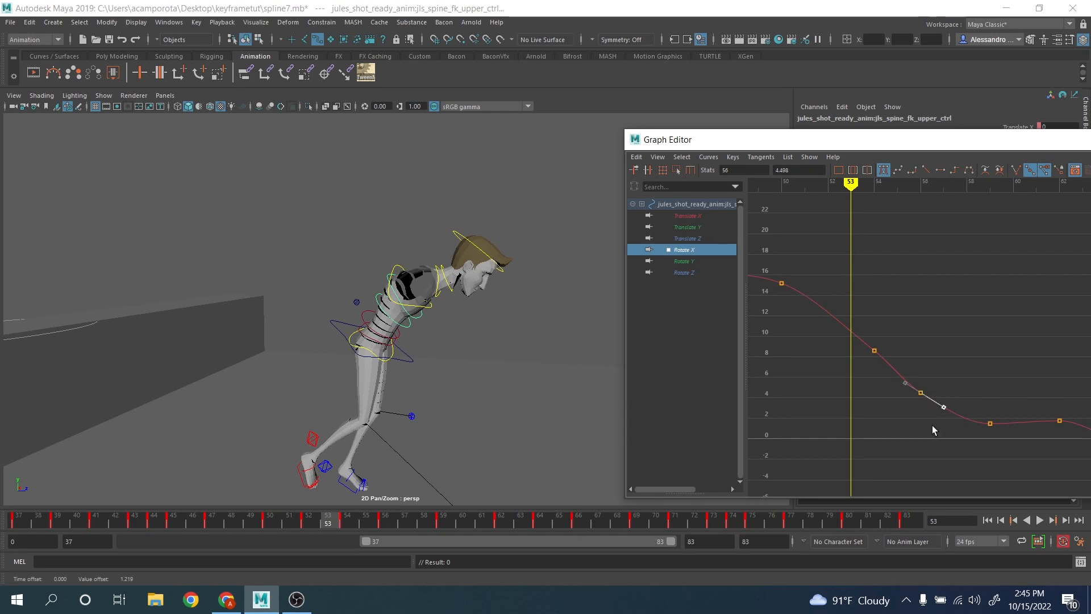
# Isolate the FK shoulder control's Rotate X curve and check the pose at frame 57
pyautogui.click(421, 316)
pyautogui.click(681, 251)
pyautogui.keyDown('alt'); pyautogui.keyDown('shift'); pyautogui.moveTo(847, 318); pyautogui.dragTo(968, 340, button='right'); pyautogui.keyUp('shift'); pyautogui.keyUp('alt')
pyautogui.keyDown('alt'); pyautogui.moveTo(968, 340); pyautogui.dragTo(1044, 353, button='middle'); pyautogui.keyUp('alt')
pyautogui.moveTo(373, 520); pyautogui.dragTo(405, 517)
pyautogui.moveTo(940, 329); pyautogui.dragTo(961, 364)
pyautogui.moveTo(960, 372); pyautogui.dragTo(960, 382, button='middle')
pyautogui.hotkey('ctrl', 'z')
# Delete the FK shoulder control's Rotate X keys at frames 53 and 55
pyautogui.moveTo(907, 374); pyautogui.dragTo(929, 310)
pyautogui.press('Delete')
pyautogui.press('Delete')
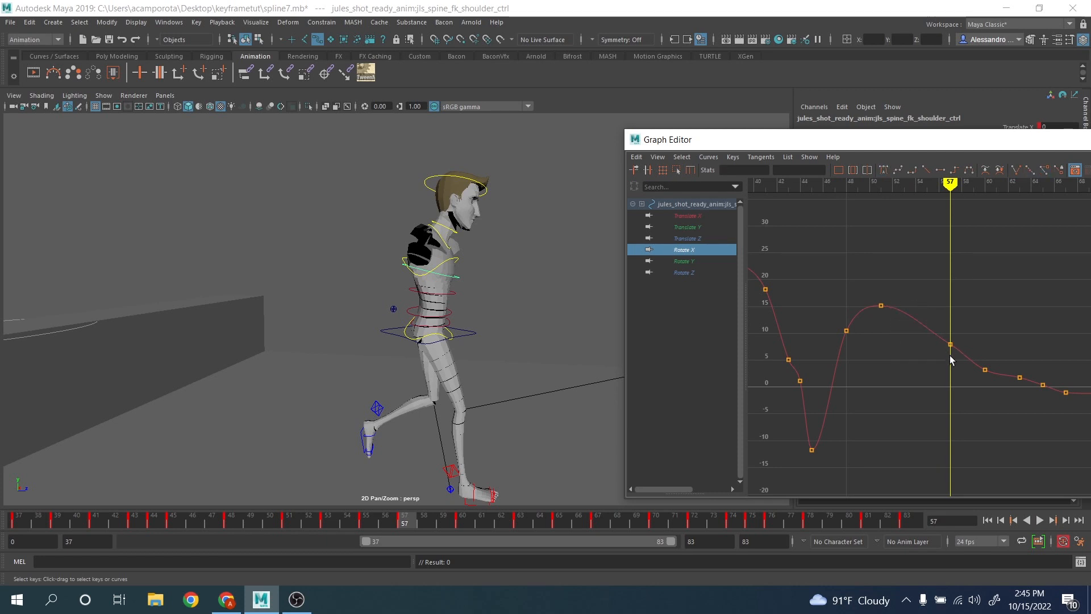
# Delete the shoulder control's Rotate X keys at frames 63 and 65 and raise the frame 60 key to about 4.04
pyautogui.keyDown('alt'); pyautogui.moveTo(959, 369); pyautogui.dragTo(824, 353, button='middle'); pyautogui.keyUp('alt')
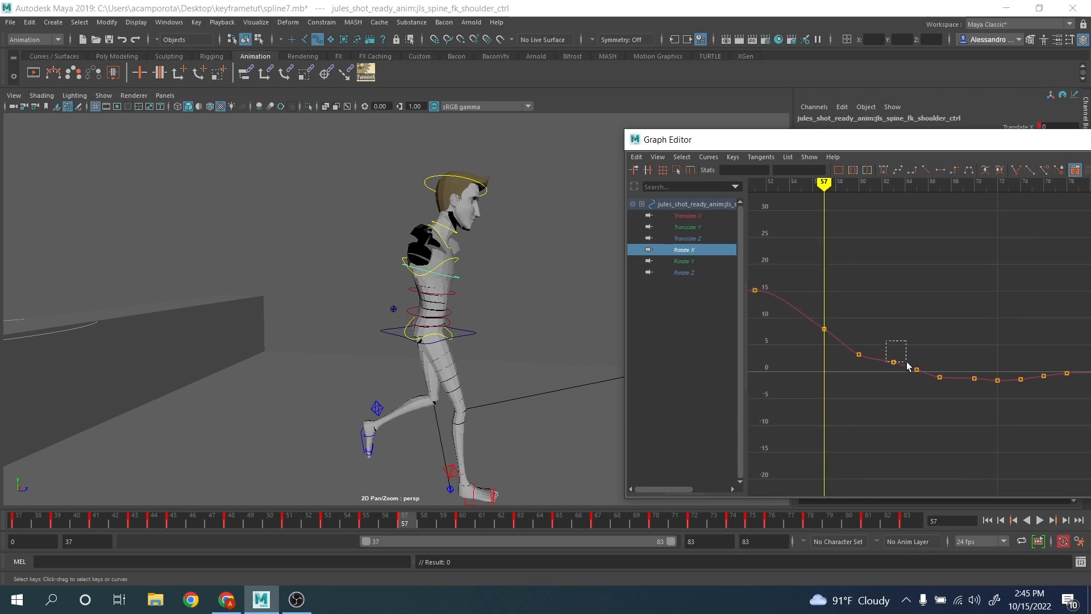
pyautogui.moveTo(905, 361); pyautogui.dragTo(922, 381)
pyautogui.press('Delete')
pyautogui.moveTo(841, 386); pyautogui.dragTo(842, 385)
pyautogui.moveTo(841, 386); pyautogui.dragTo(841, 379, button='middle')
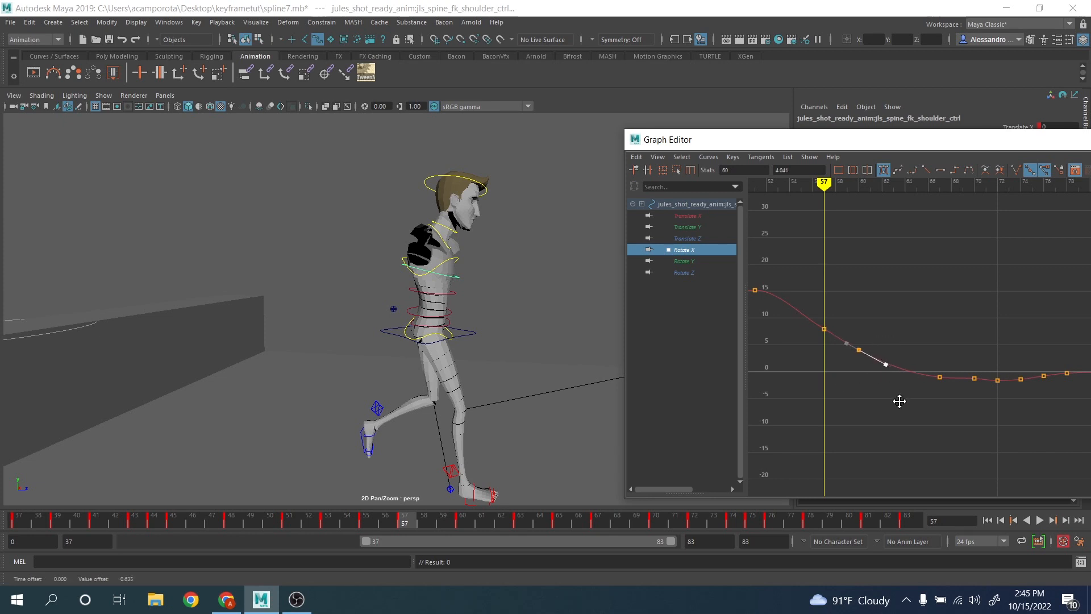
# Shift the shoulder control's Rotate X key at frame 67 one frame earlier and lower it by about 2.54
pyautogui.moveTo(404, 523); pyautogui.dragTo(523, 533)
pyautogui.moveTo(953, 364); pyautogui.dragTo(936, 407)
pyautogui.moveTo(931, 414); pyautogui.dragTo(917, 429, button='middle')
# Raise the shoulder control's Rotate X key at frame 57 to about 9.97 and delete the key at frame 60
pyautogui.moveTo(848, 333); pyautogui.dragTo(877, 368)
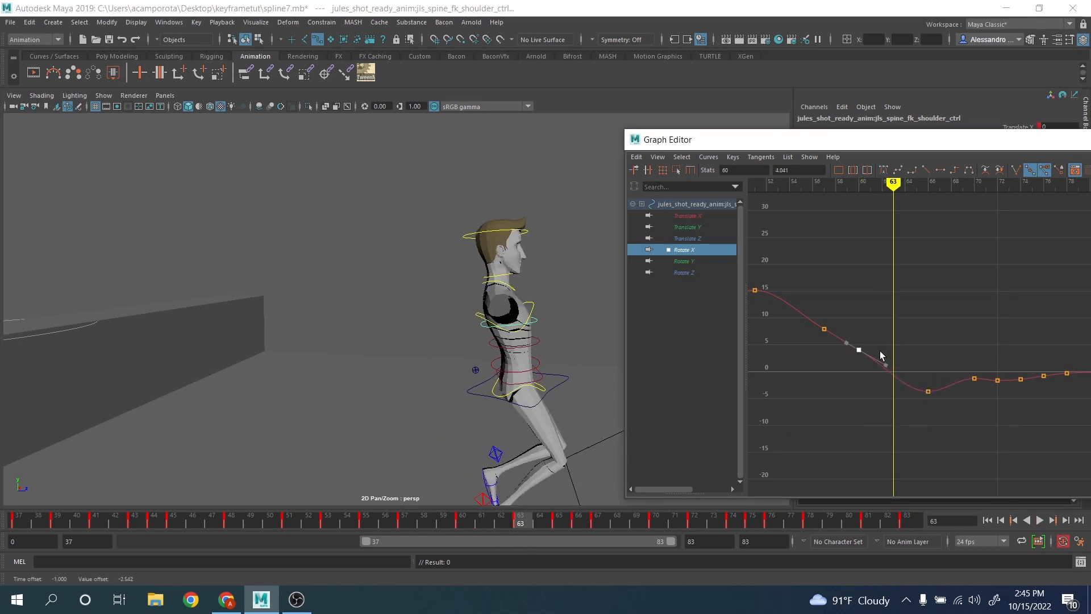
pyautogui.moveTo(887, 385); pyautogui.dragTo(884, 381, button='middle')
pyautogui.moveTo(840, 298); pyautogui.dragTo(818, 353)
pyautogui.click(857, 348)
pyautogui.press('Delete')
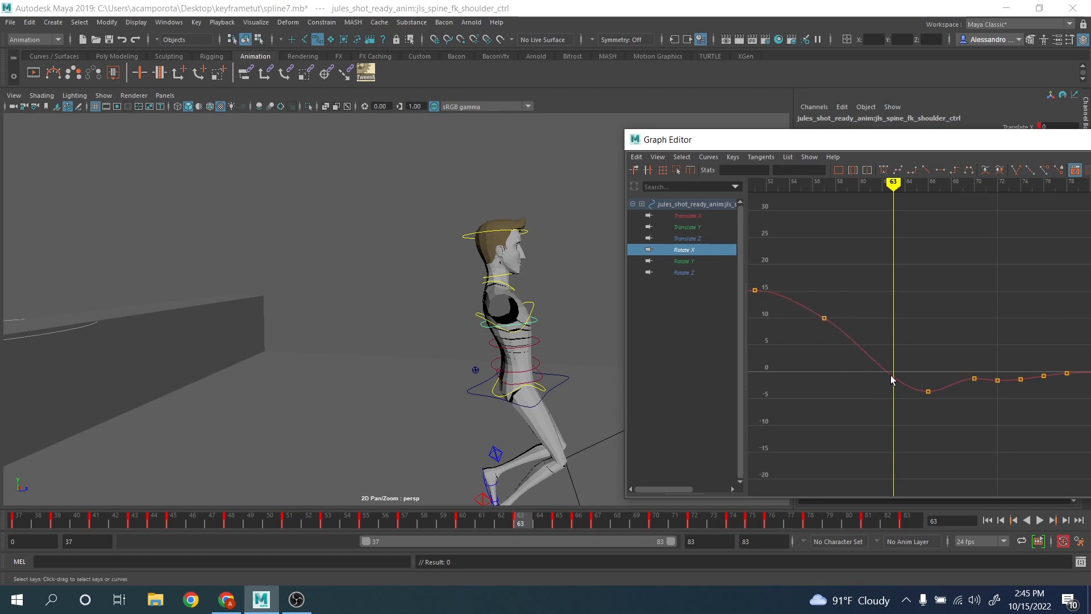
# Delete the FK shoulder control's Rotate X keys at frames 70, 74 and 76
pyautogui.keyDown('alt'); pyautogui.moveTo(976, 360); pyautogui.dragTo(846, 353, button='middle'); pyautogui.keyUp('alt')
pyautogui.click(843, 372)
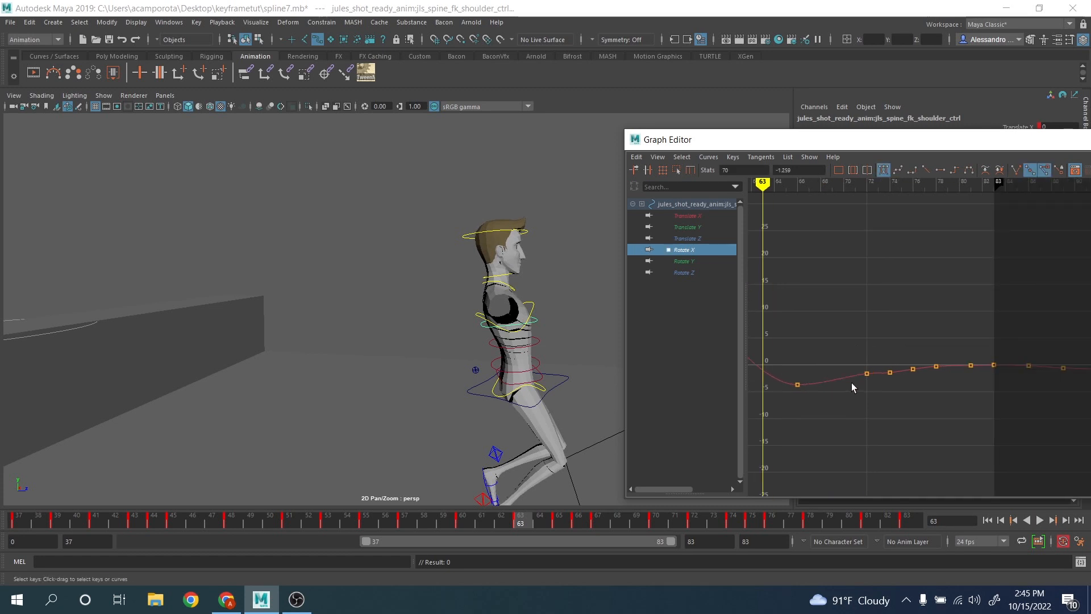
pyautogui.click(905, 387)
pyautogui.moveTo(918, 387); pyautogui.dragTo(919, 388)
pyautogui.press('Delete')
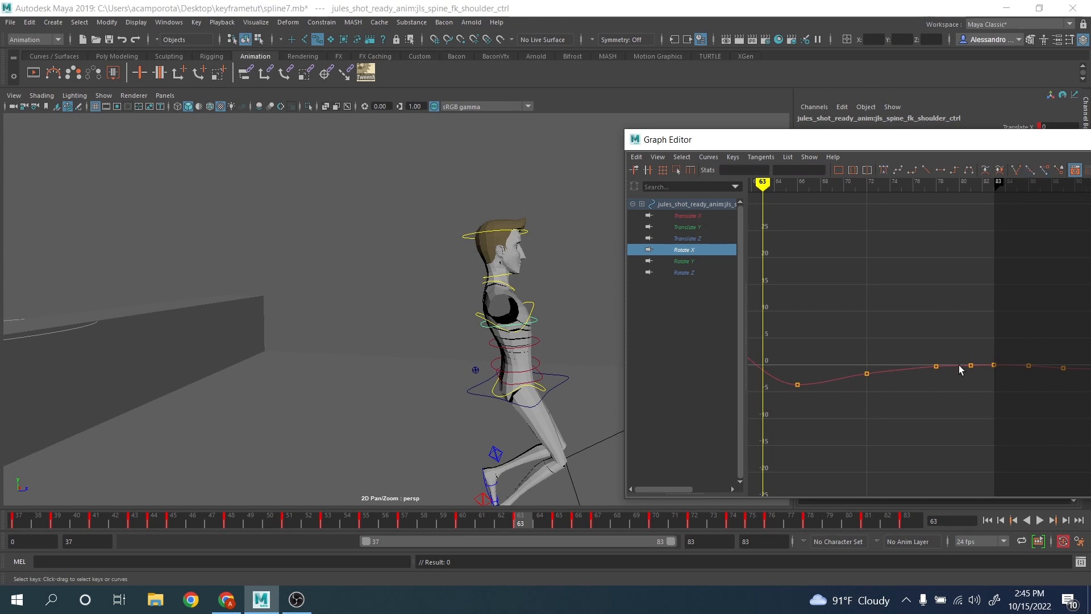
# Lower the FK shoulder control's Rotate Z key at frame 57 to about -3.48 and delete the key at frame 55
pyautogui.click(702, 262)
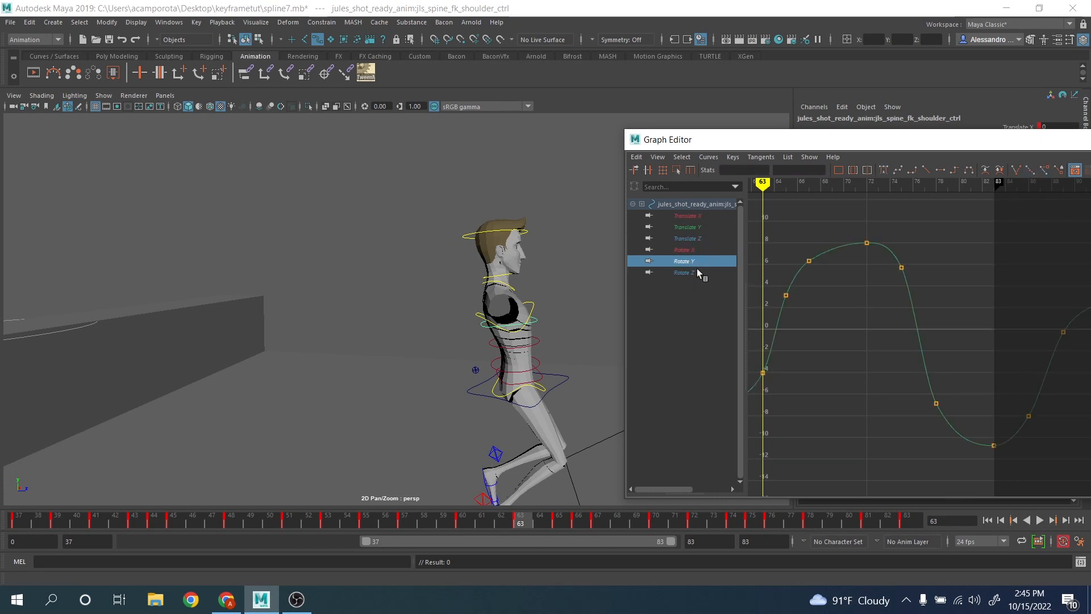
pyautogui.click(697, 271)
pyautogui.keyDown('alt'); pyautogui.moveTo(827, 302); pyautogui.dragTo(945, 271, button='middle'); pyautogui.keyUp('alt')
pyautogui.scroll(-4, 945, 271)
pyautogui.scroll(2, 932, 281)
pyautogui.scroll(2, 890, 323)
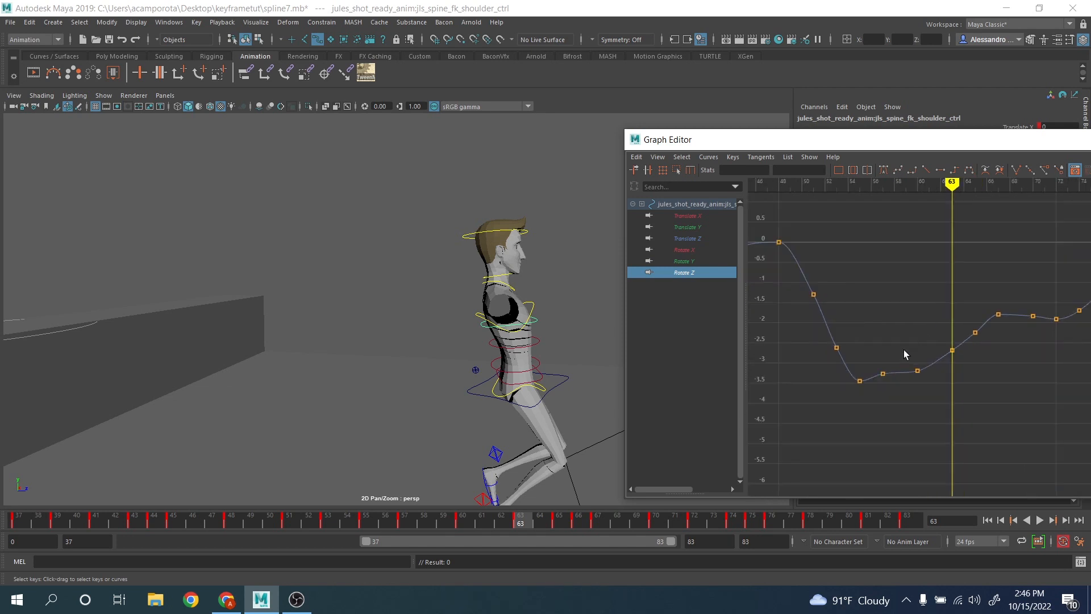
pyautogui.moveTo(212, 522); pyautogui.dragTo(406, 525)
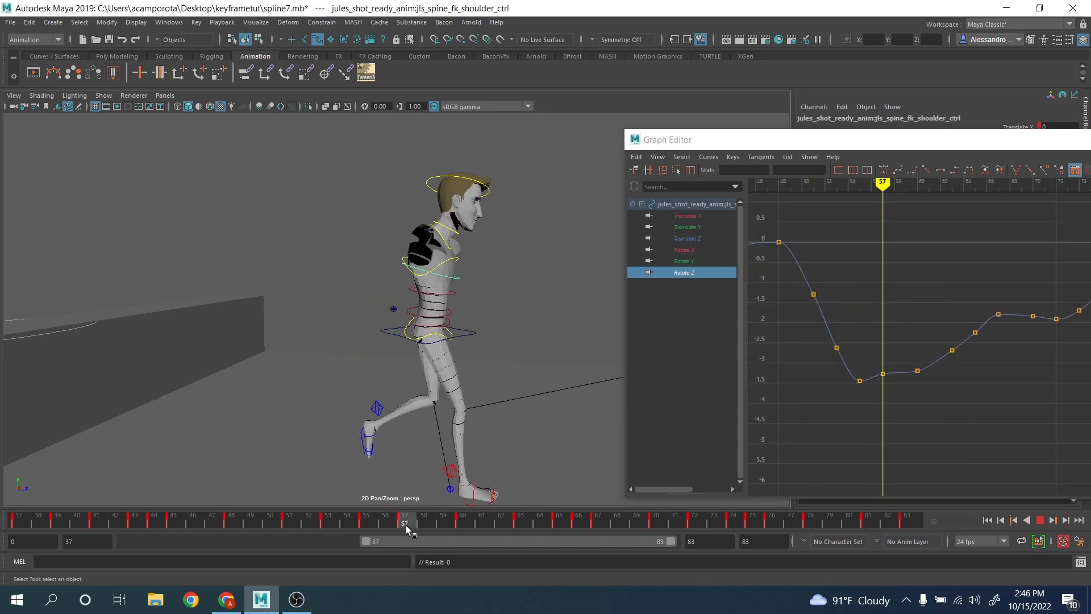
pyautogui.moveTo(875, 358); pyautogui.dragTo(898, 393)
pyautogui.moveTo(898, 393); pyautogui.dragTo(897, 399, button='middle')
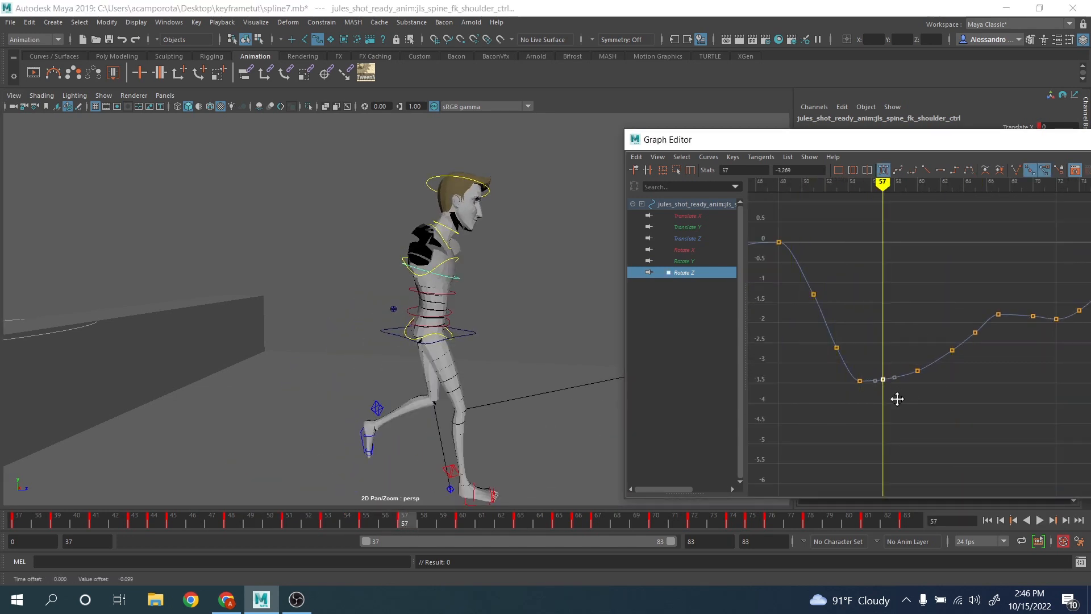
pyautogui.click(844, 401)
pyautogui.moveTo(817, 318)
pyautogui.keyDown('alt'); pyautogui.mouseDown(button='middle')
pyautogui.moveTo(982, 334)
pyautogui.moveTo(745, 337)
pyautogui.mouseUp(button='middle'); pyautogui.keyUp('alt')
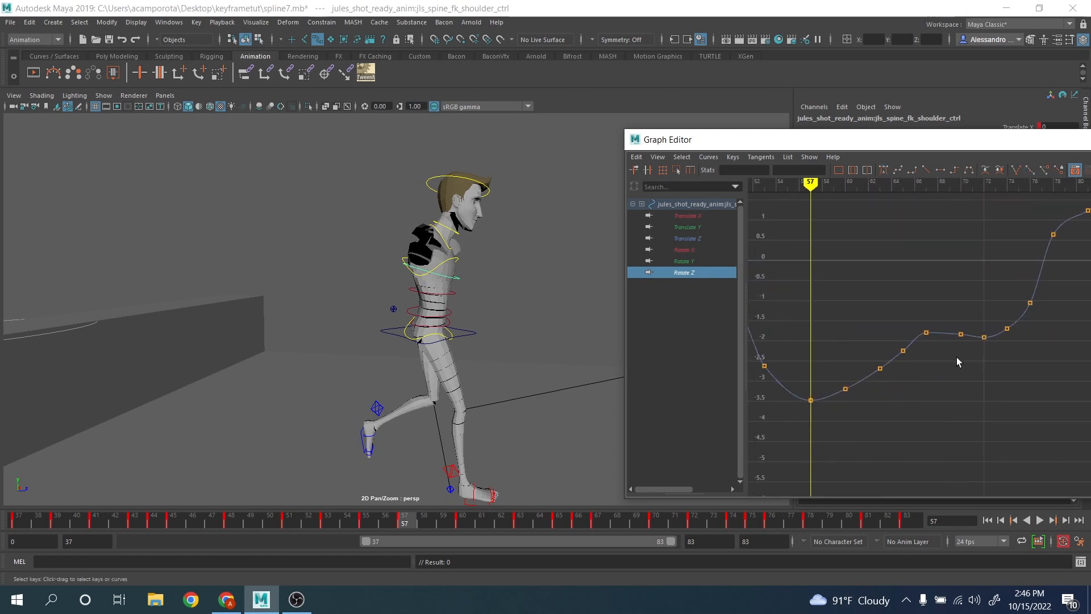
# Delete the FK shoulder control's Rotate Z keys at frames 70 and 81
pyautogui.keyDown('alt'); pyautogui.moveTo(956, 357); pyautogui.dragTo(839, 359, button='middle'); pyautogui.keyUp('alt')
pyautogui.moveTo(858, 350); pyautogui.dragTo(859, 350)
pyautogui.press('Delete')
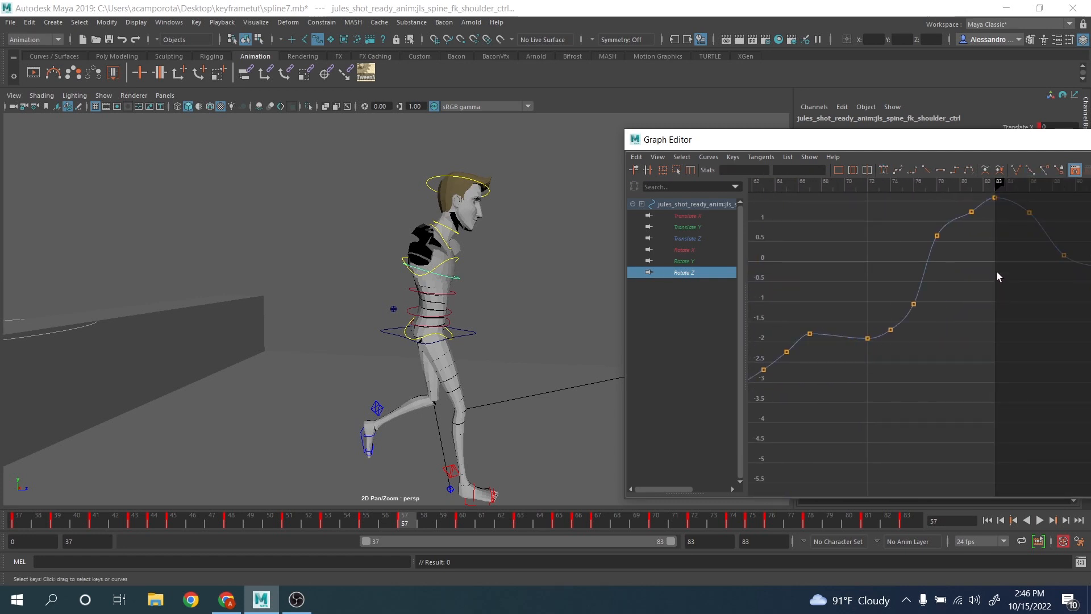
pyautogui.click(972, 209)
pyautogui.press('Delete')
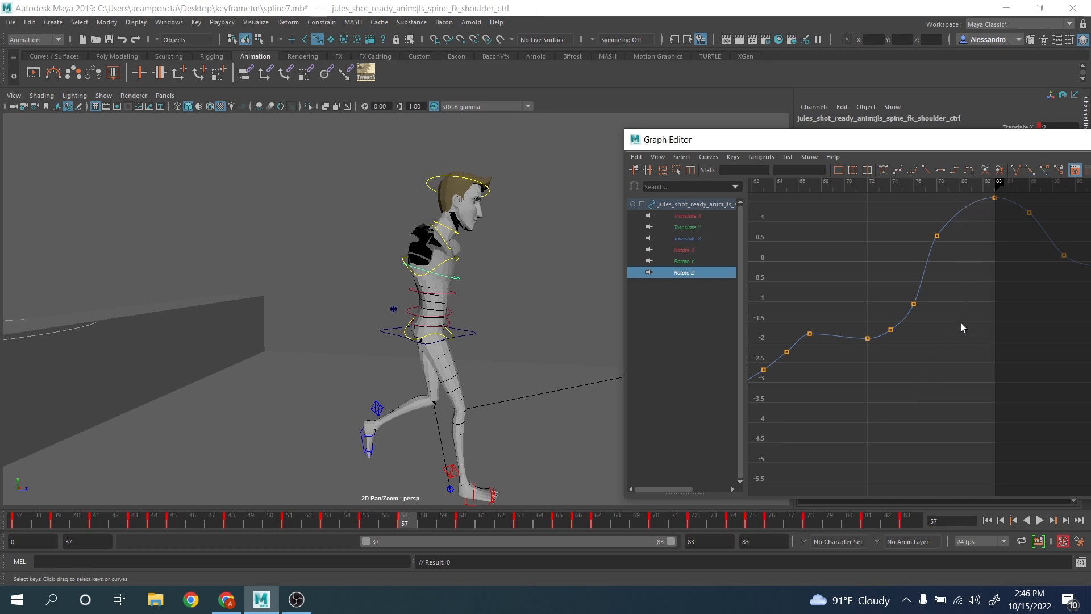
# Play back the animation with the Graph Editor closed and save the scene
pyautogui.moveTo(1000, 141); pyautogui.dragTo(736, 141)
pyautogui.click(933, 142)
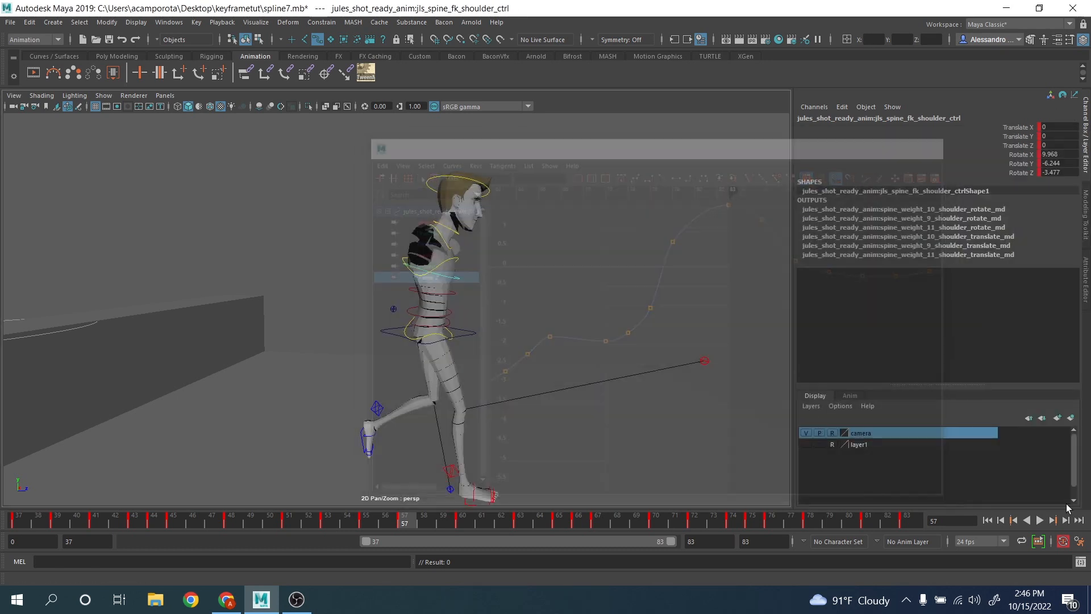
pyautogui.click(1039, 521)
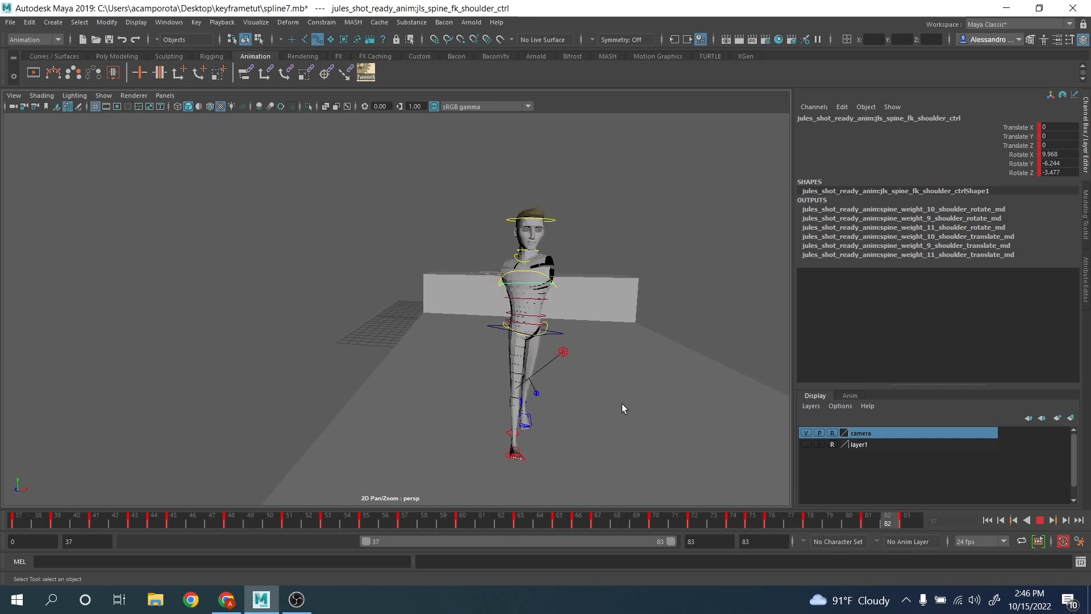
pyautogui.click(1044, 520)
pyautogui.click(11, 24)
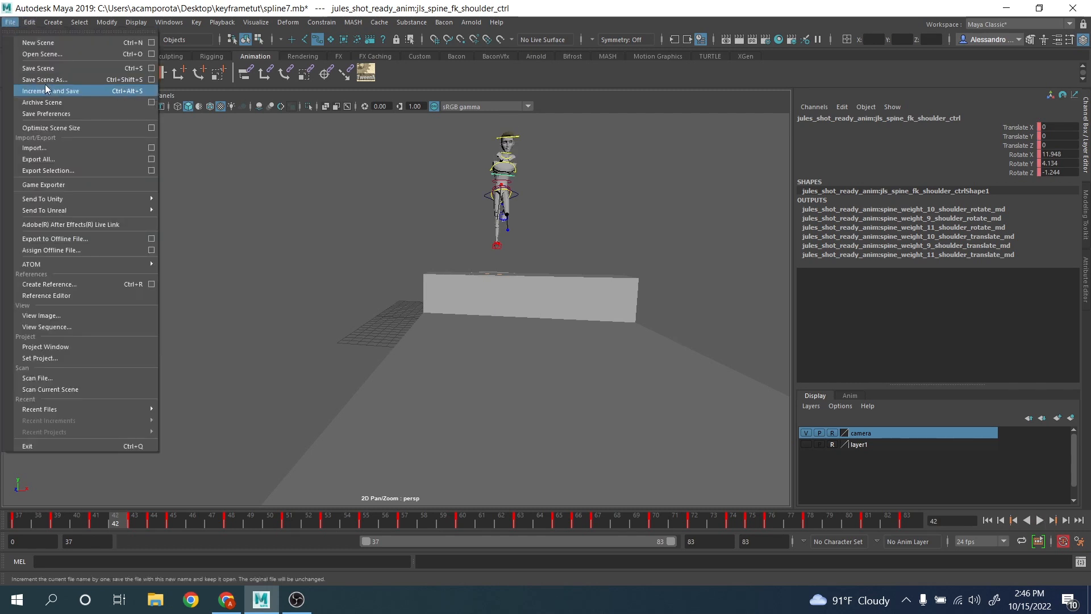
pyautogui.click(39, 68)
# Select the IK shoulder control and activate the Move tool on it at frame 45, viewing the character from the side
pyautogui.keyDown('alt'); pyautogui.moveTo(427, 296); pyautogui.dragTo(574, 318); pyautogui.keyUp('alt')
pyautogui.keyDown('alt'); pyautogui.moveTo(378, 265); pyautogui.dragTo(570, 381, button='middle'); pyautogui.keyUp('alt')
pyautogui.click(351, 194)
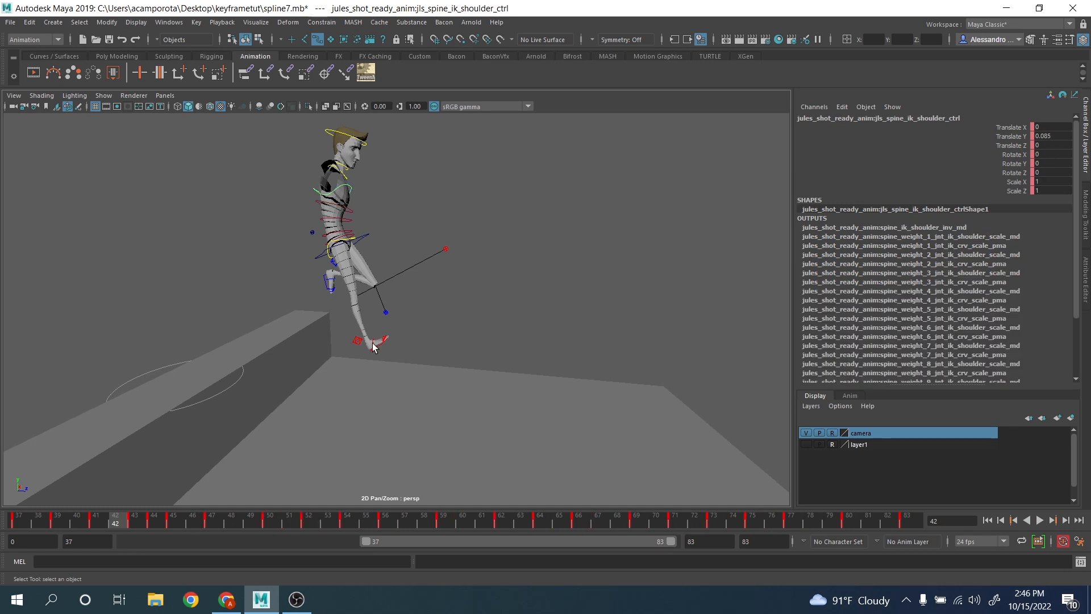
pyautogui.click(174, 519)
pyautogui.keyDown('alt'); pyautogui.moveTo(398, 438); pyautogui.dragTo(426, 294, button='middle'); pyautogui.keyUp('alt')
pyautogui.keyDown('alt'); pyautogui.moveTo(426, 295); pyautogui.dragTo(449, 287); pyautogui.keyUp('alt')
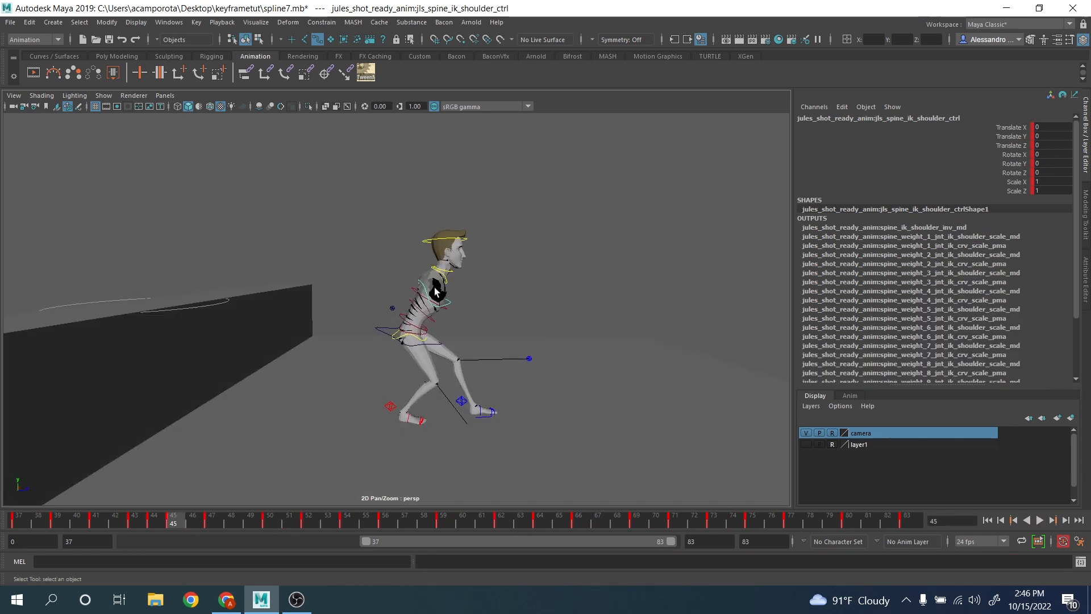
pyautogui.press('e')
pyautogui.press('w')
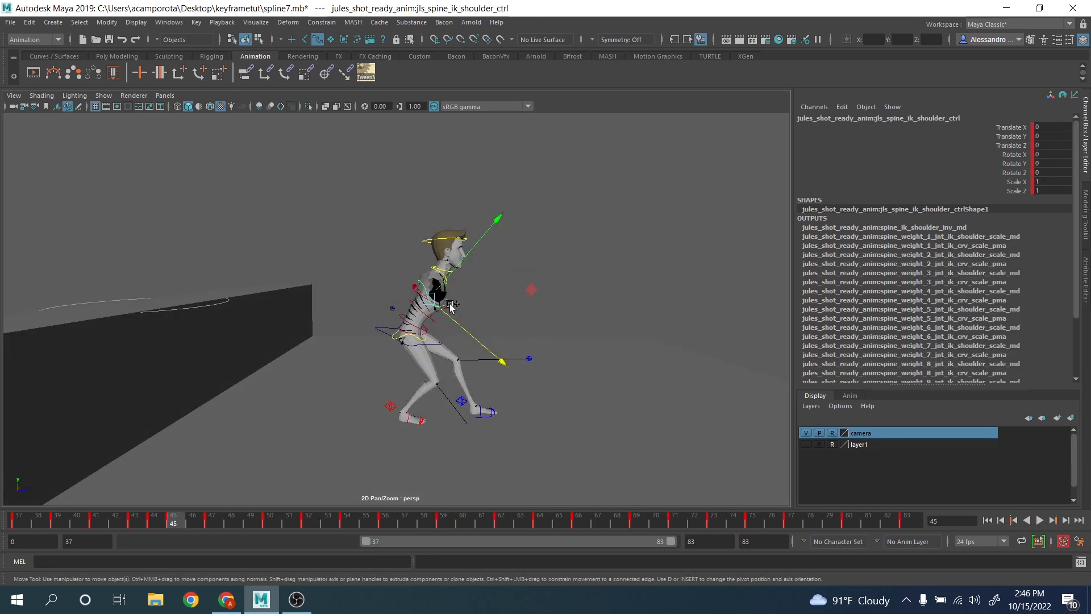
pyautogui.keyDown('ctrl'); pyautogui.keyDown('shift'); pyautogui.moveTo(449, 303); pyautogui.dragTo(386, 319, button='right'); pyautogui.keyUp('shift'); pyautogui.keyUp('ctrl')
pyautogui.moveTo(171, 520)
pyautogui.mouseDown()
pyautogui.moveTo(163, 522)
pyautogui.moveTo(173, 520)
pyautogui.mouseUp()
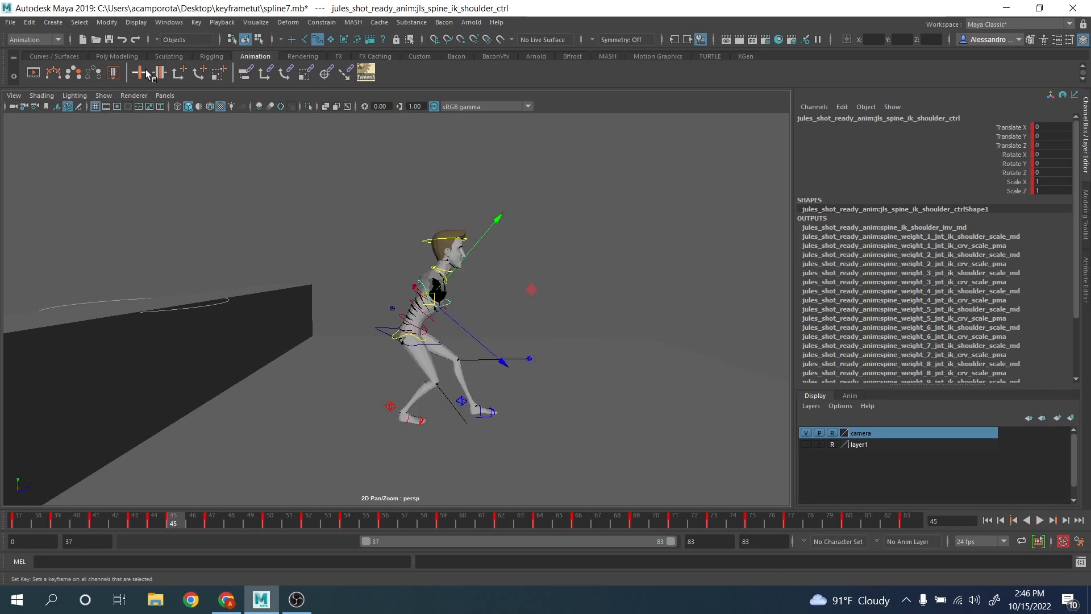
# Open the Graph Editor and isolate the IK shoulder control's Translate Y curve
pyautogui.click(157, 23)
pyautogui.moveTo(190, 85)
pyautogui.click(341, 98)
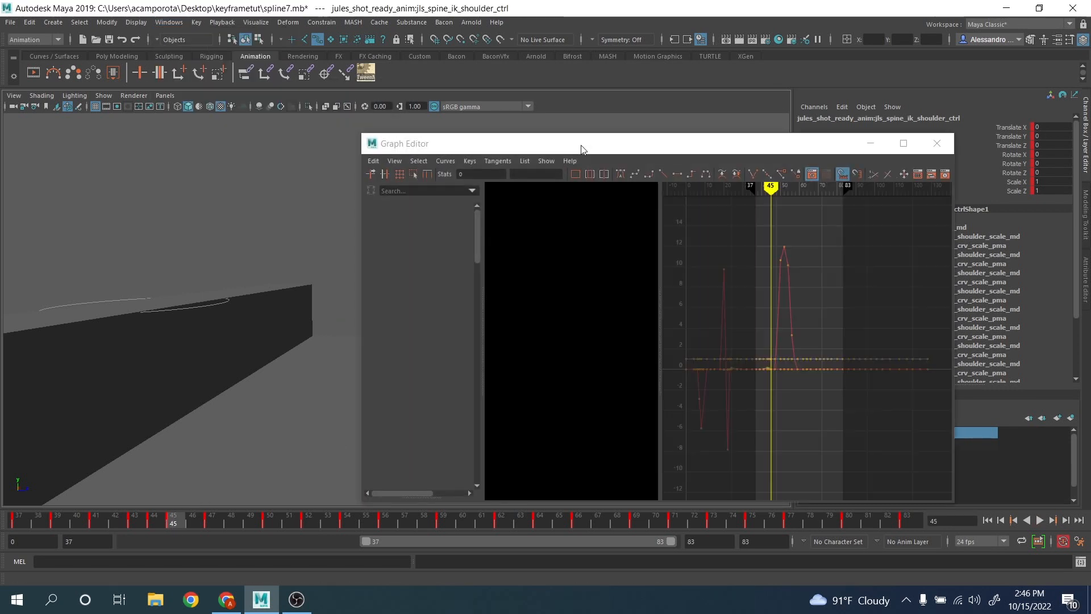
pyautogui.moveTo(580, 149); pyautogui.dragTo(830, 152)
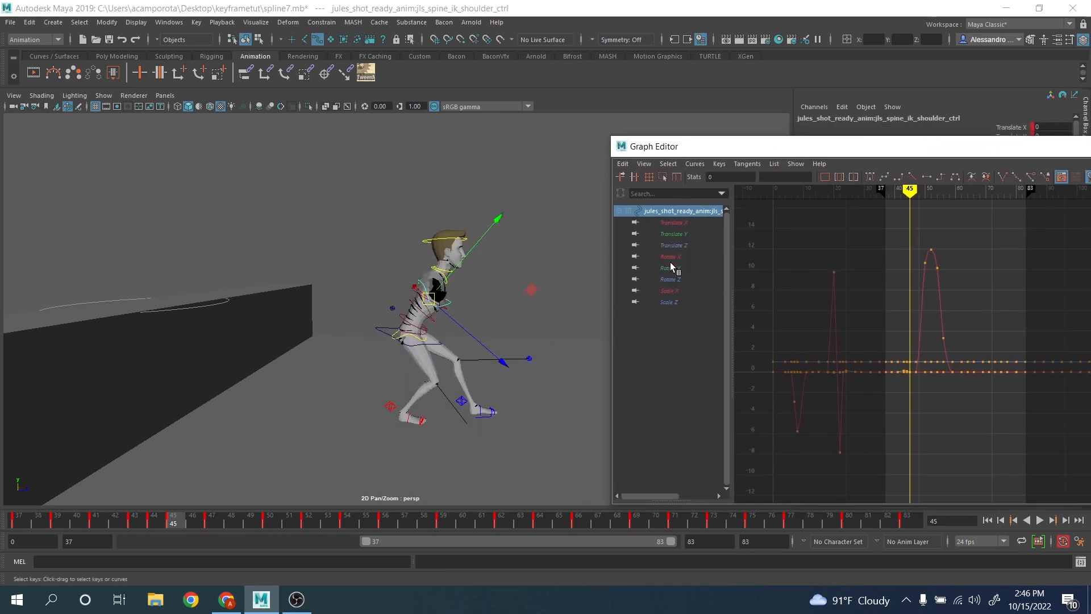
pyautogui.click(674, 234)
pyautogui.press('f')
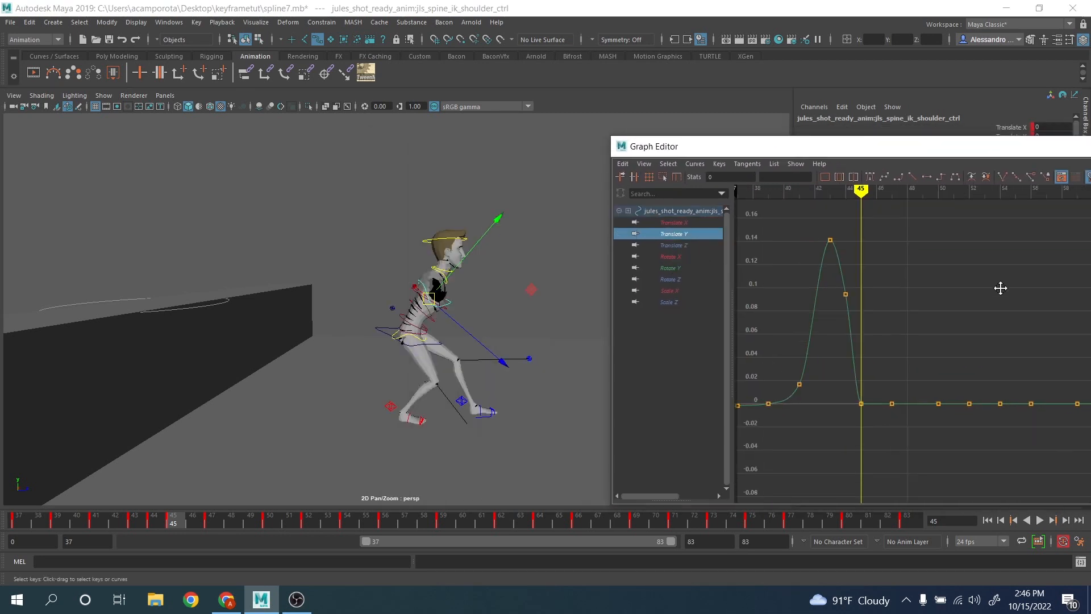
# Lower the IK shoulder control's Translate Y to about -0.04 at frame 50 and -0.02 at frame 47, and raise frame 45 to about 0.02
pyautogui.moveTo(205, 519); pyautogui.dragTo(268, 516)
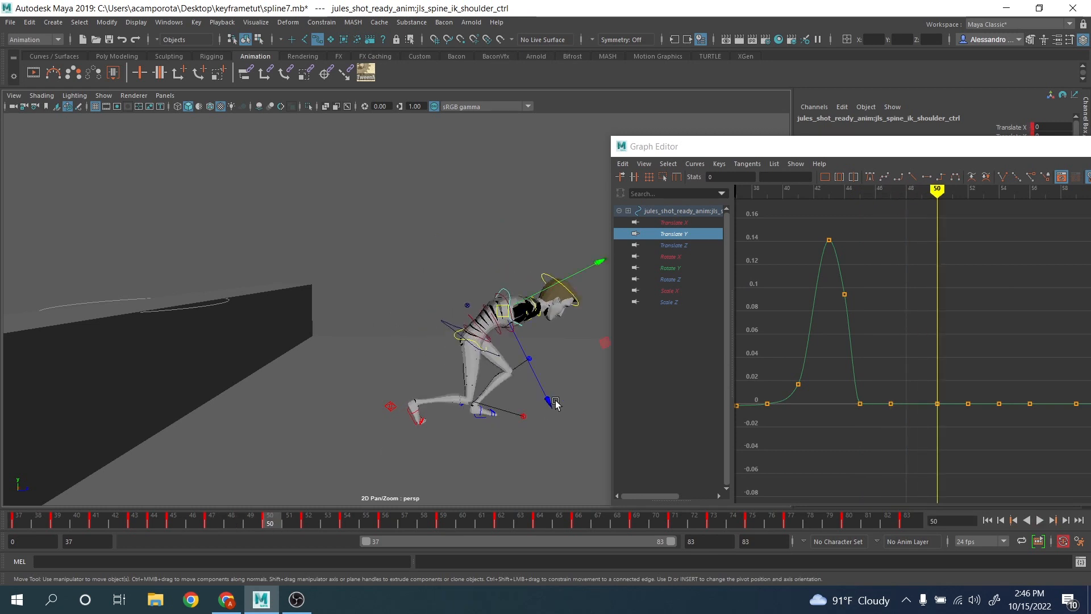
pyautogui.moveTo(563, 286); pyautogui.dragTo(555, 286)
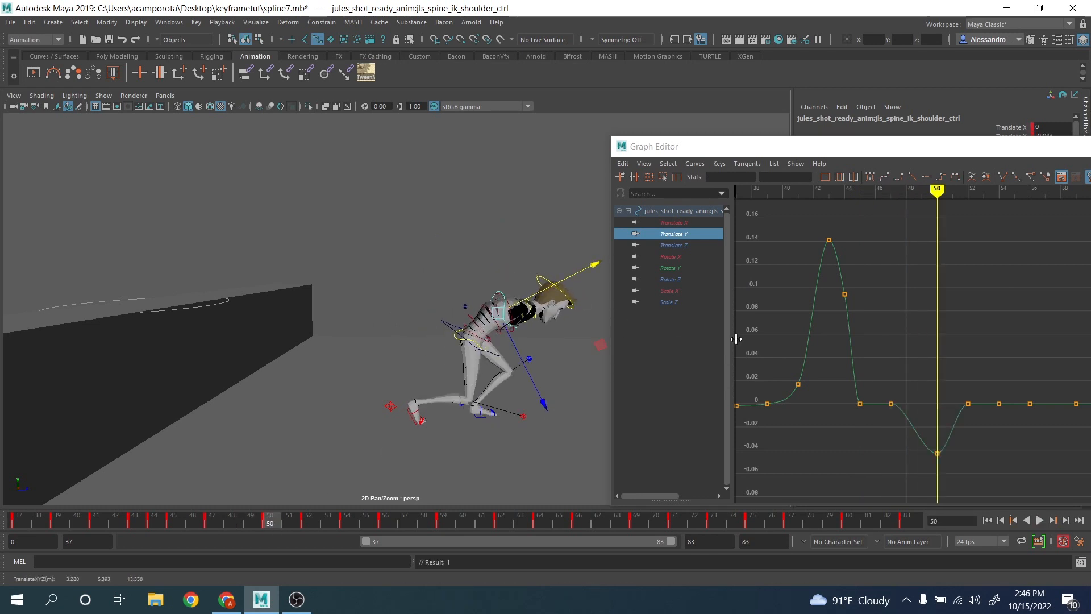
pyautogui.moveTo(868, 377); pyautogui.dragTo(903, 429)
pyautogui.moveTo(903, 429); pyautogui.dragTo(890, 448, button='middle')
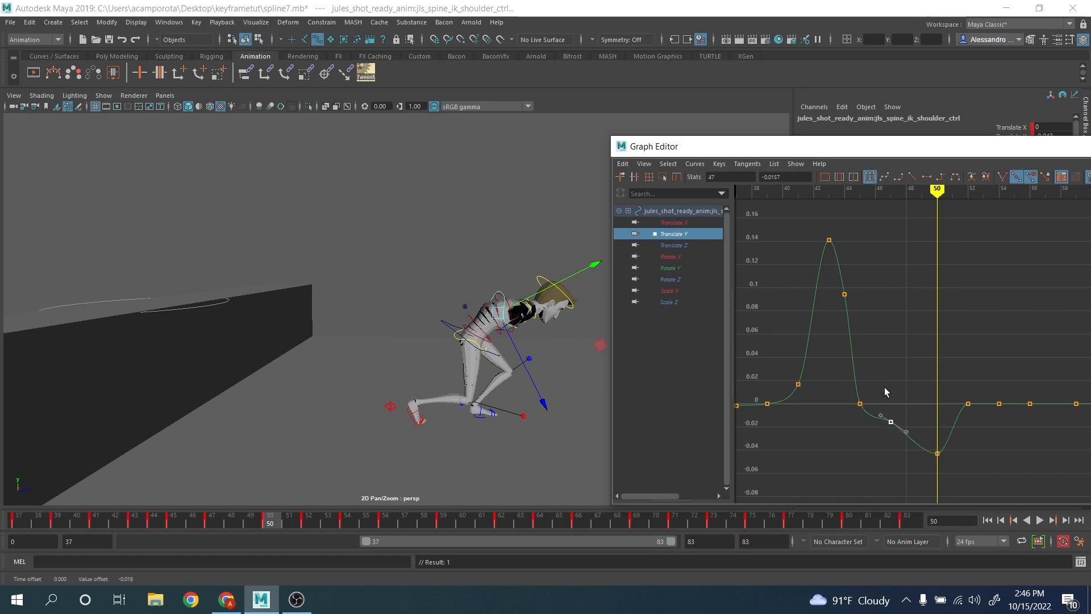
pyautogui.moveTo(839, 407); pyautogui.dragTo(841, 398, button='middle')
# Lower the IK shoulder control's Translate Y key at frame 52 to about -0.02
pyautogui.moveTo(284, 519); pyautogui.dragTo(316, 518)
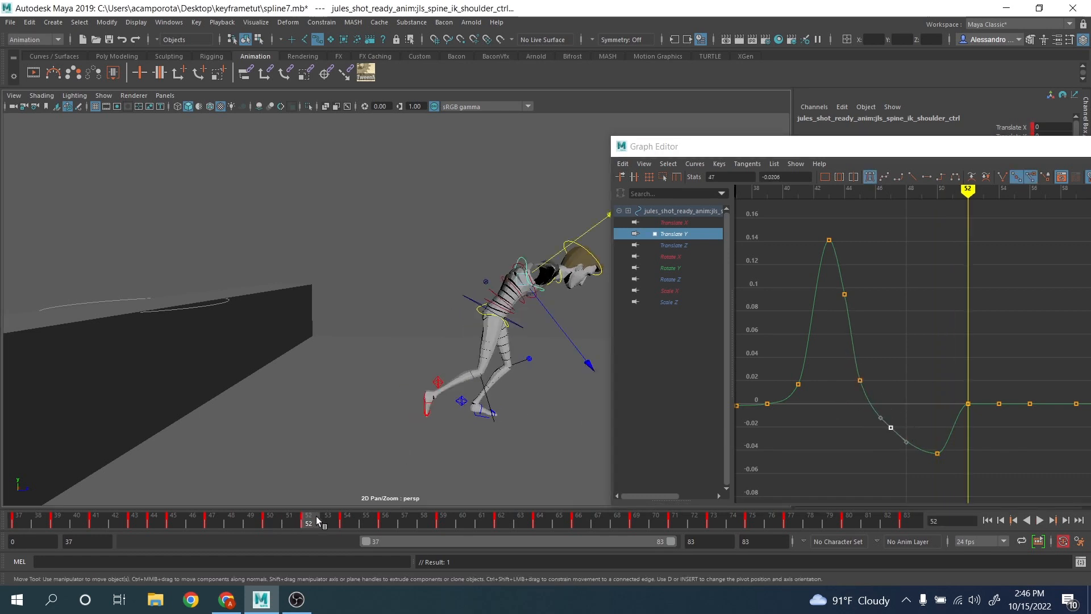
pyautogui.keyDown('alt'); pyautogui.moveTo(471, 423); pyautogui.dragTo(290, 424, button='middle'); pyautogui.keyUp('alt')
pyautogui.moveTo(944, 372); pyautogui.dragTo(979, 407)
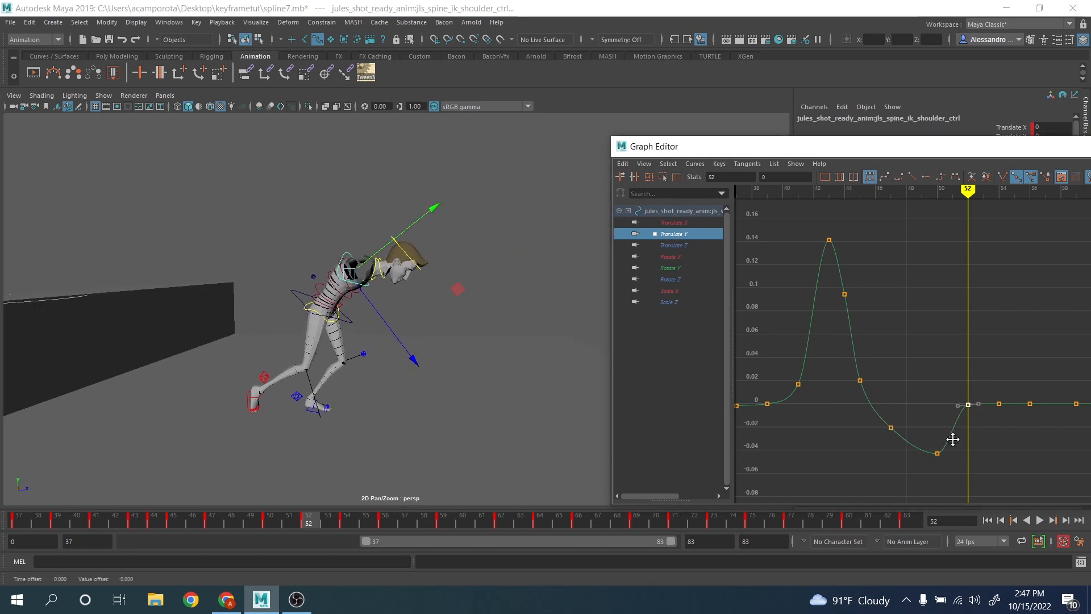
pyautogui.moveTo(953, 439); pyautogui.dragTo(952, 453, button='middle')
# Raise the IK shoulder control's Translate Y to about 0.05 at frame 59 and create an editable motion trail for the control
pyautogui.moveTo(343, 520); pyautogui.dragTo(444, 521)
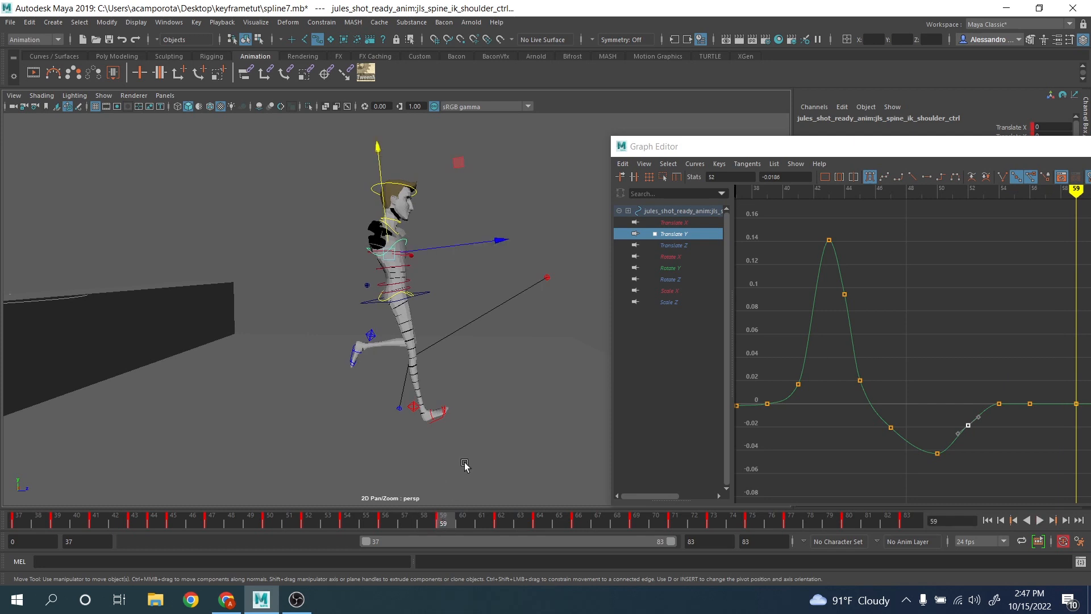
pyautogui.moveTo(383, 213); pyautogui.dragTo(380, 208)
pyautogui.click(57, 70)
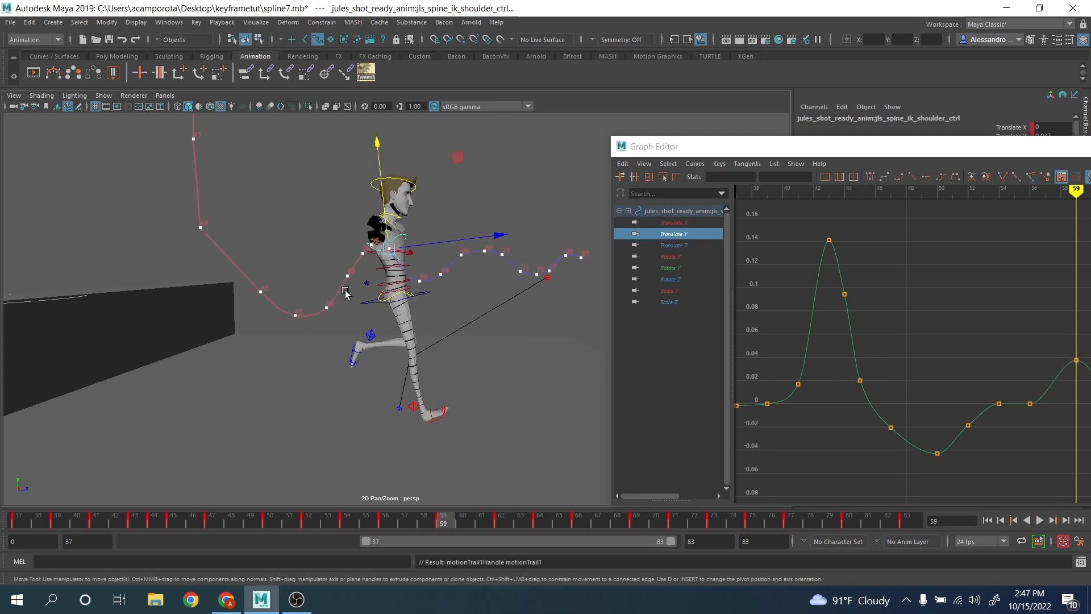
pyautogui.keyDown('alt'); pyautogui.moveTo(338, 287); pyautogui.dragTo(357, 299); pyautogui.keyUp('alt')
pyautogui.keyDown('alt'); pyautogui.moveTo(358, 299); pyautogui.dragTo(414, 273, button='right'); pyautogui.keyUp('alt')
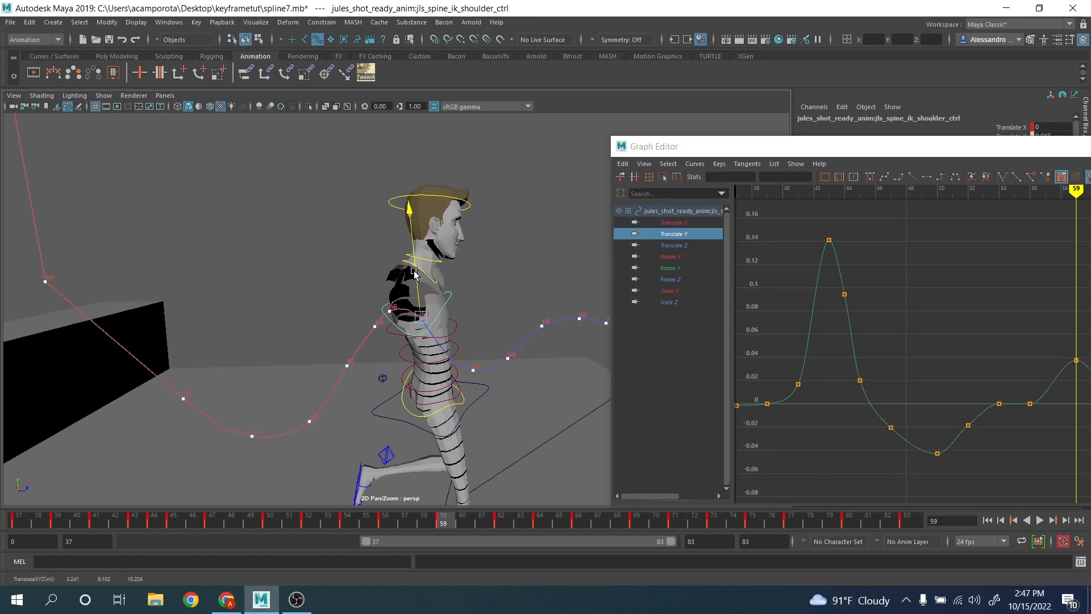
pyautogui.moveTo(412, 271); pyautogui.dragTo(411, 270)
# Delete the Translate Y keys at frames 52 and 54 and lower the frame 56 key to about -0.026
pyautogui.keyDown('alt'); pyautogui.moveTo(966, 401); pyautogui.dragTo(801, 348, button='middle'); pyautogui.keyUp('alt')
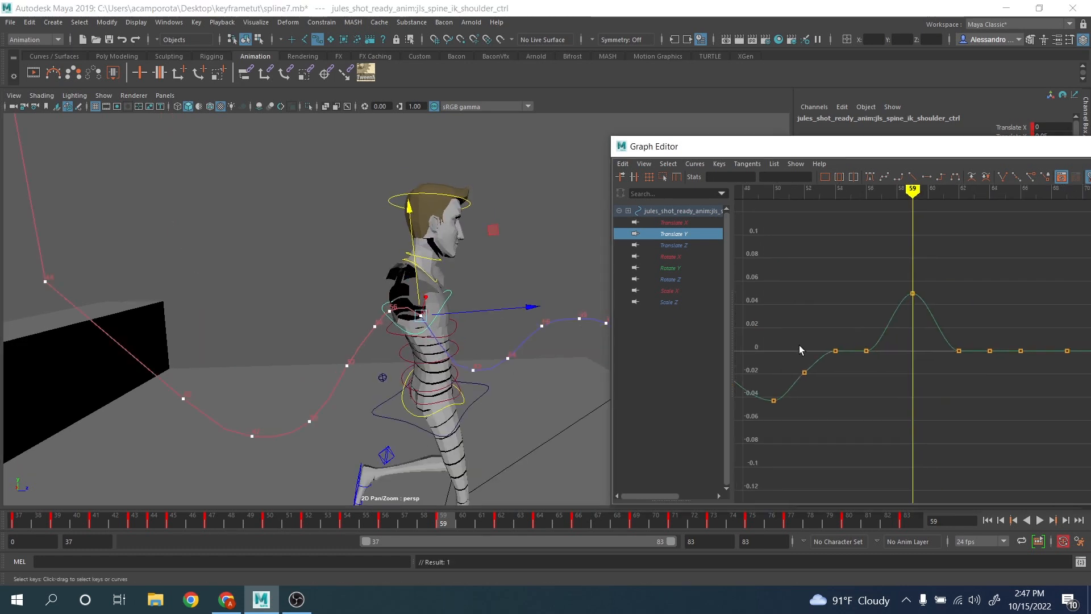
pyautogui.keyDown('alt'); pyautogui.moveTo(801, 348); pyautogui.dragTo(955, 348, button='right'); pyautogui.keyUp('alt')
pyautogui.moveTo(905, 408); pyautogui.dragTo(906, 406)
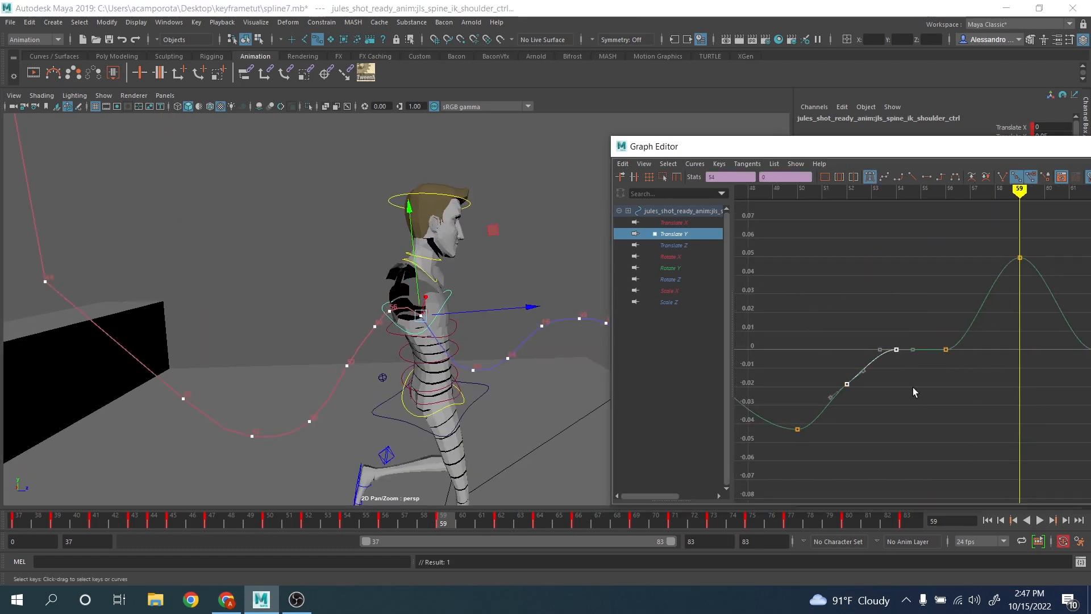
pyautogui.press('Delete')
pyautogui.moveTo(909, 307); pyautogui.dragTo(947, 347)
pyautogui.moveTo(957, 418)
pyautogui.mouseDown(button='middle')
pyautogui.moveTo(958, 430)
pyautogui.moveTo(950, 419)
pyautogui.mouseUp(button='middle')
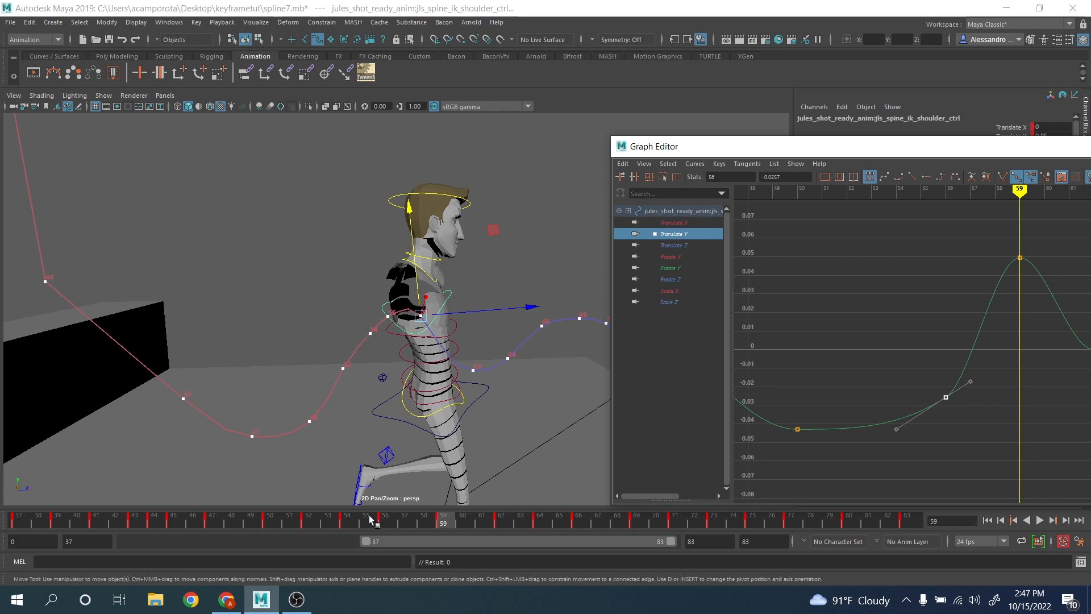
# Key the IK shoulder control at frame 58 and raise its Translate Y at frame 59 to about 0.055
pyautogui.click(401, 521)
pyautogui.moveTo(402, 521); pyautogui.dragTo(424, 521)
pyautogui.press('s')
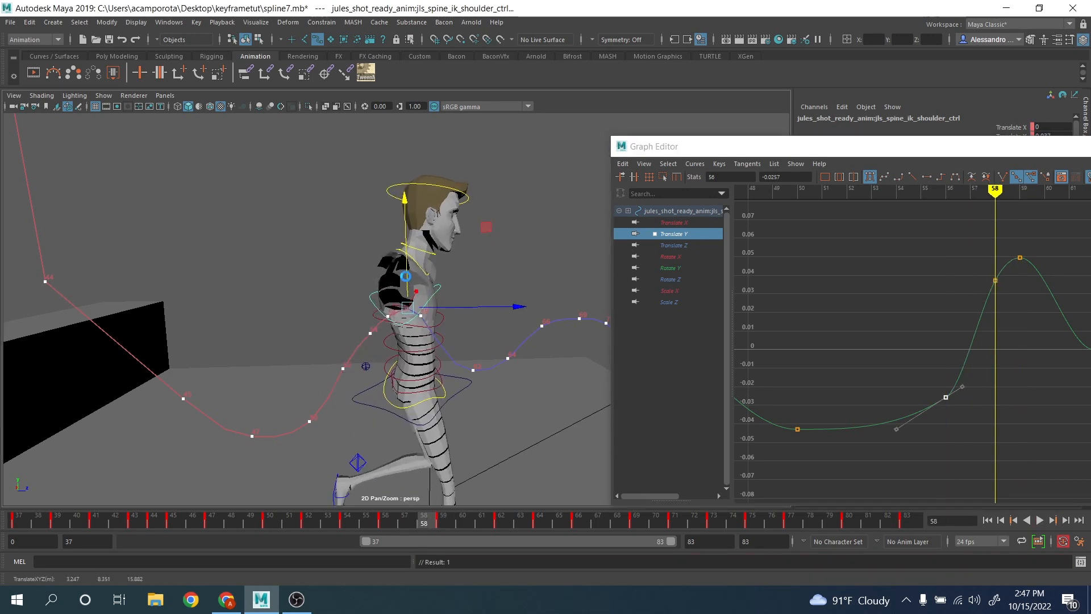
pyautogui.keyDown('alt'); pyautogui.moveTo(906, 363); pyautogui.dragTo(822, 326, button='middle'); pyautogui.keyUp('alt')
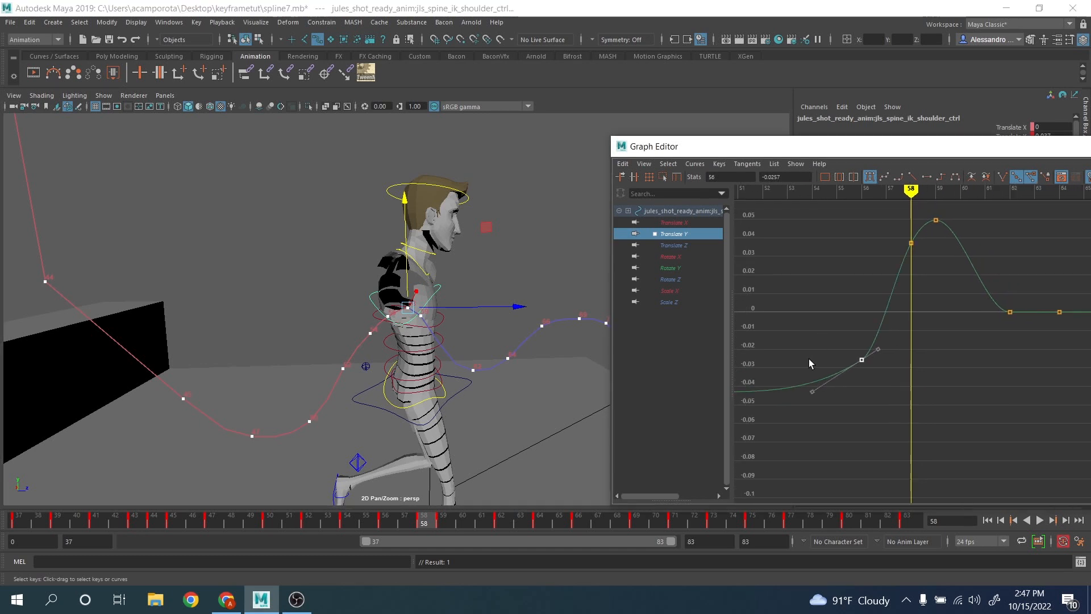
pyautogui.click(442, 523)
pyautogui.moveTo(416, 280); pyautogui.dragTo(416, 276)
# Shift the Translate Y key from frame 62 to frame 63 and set its value to about 0.0006
pyautogui.moveTo(459, 521); pyautogui.dragTo(500, 522)
pyautogui.scroll(-6, 498, 451)
pyautogui.keyDown('alt'); pyautogui.moveTo(498, 450); pyautogui.dragTo(526, 521); pyautogui.keyUp('alt')
pyautogui.keyDown('alt'); pyautogui.moveTo(944, 358); pyautogui.dragTo(855, 407, button='middle'); pyautogui.keyUp('alt')
pyautogui.scroll(3, 855, 407)
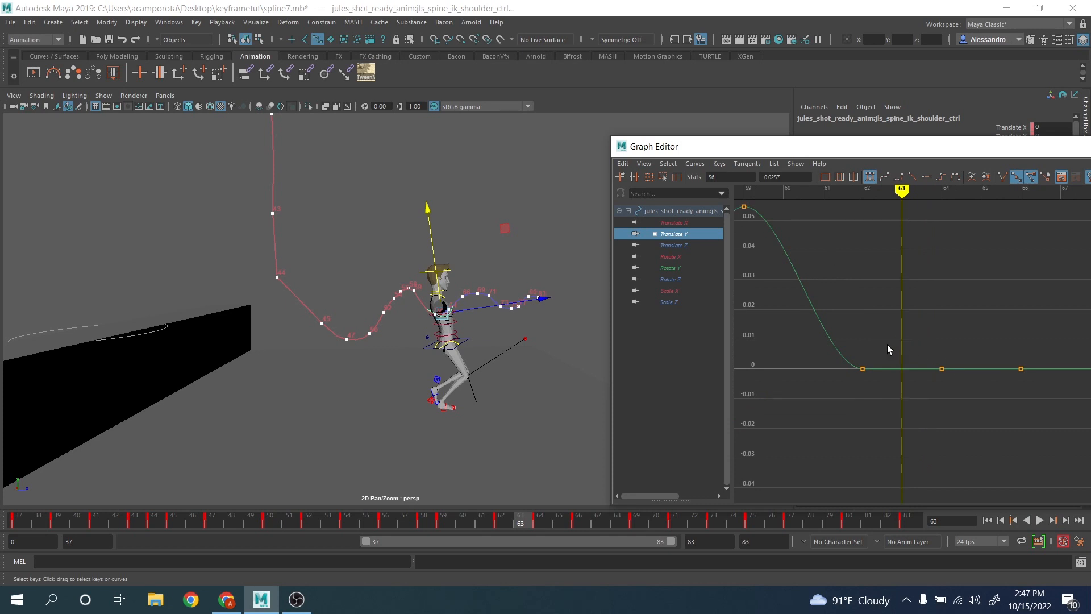
pyautogui.click(890, 366)
pyautogui.moveTo(955, 375); pyautogui.dragTo(956, 375)
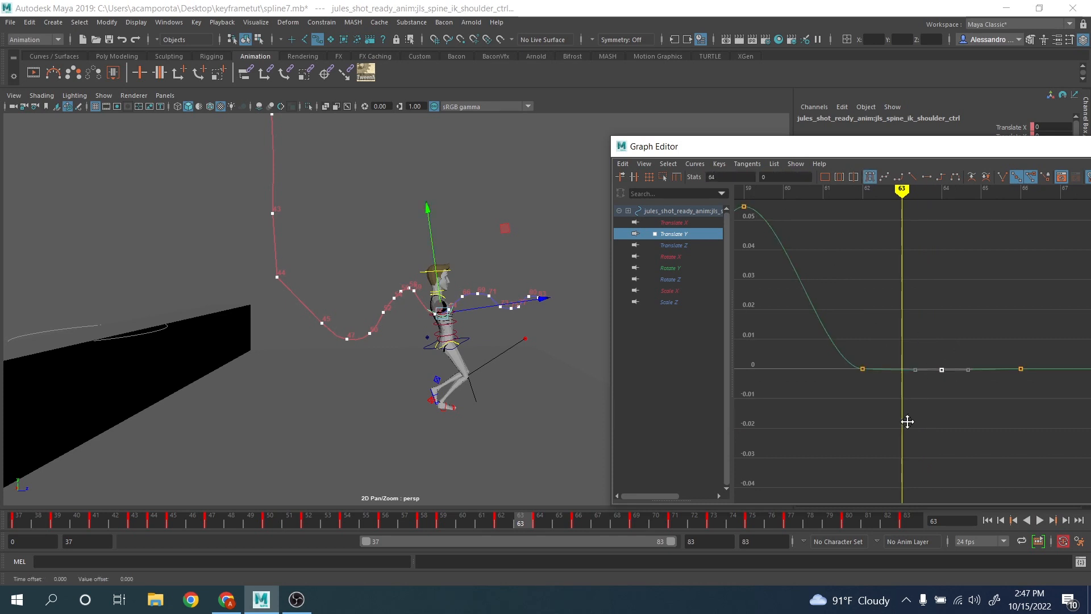
pyautogui.moveTo(906, 421); pyautogui.dragTo(892, 336, button='middle')
pyautogui.hotkey('ctrl', 'z')
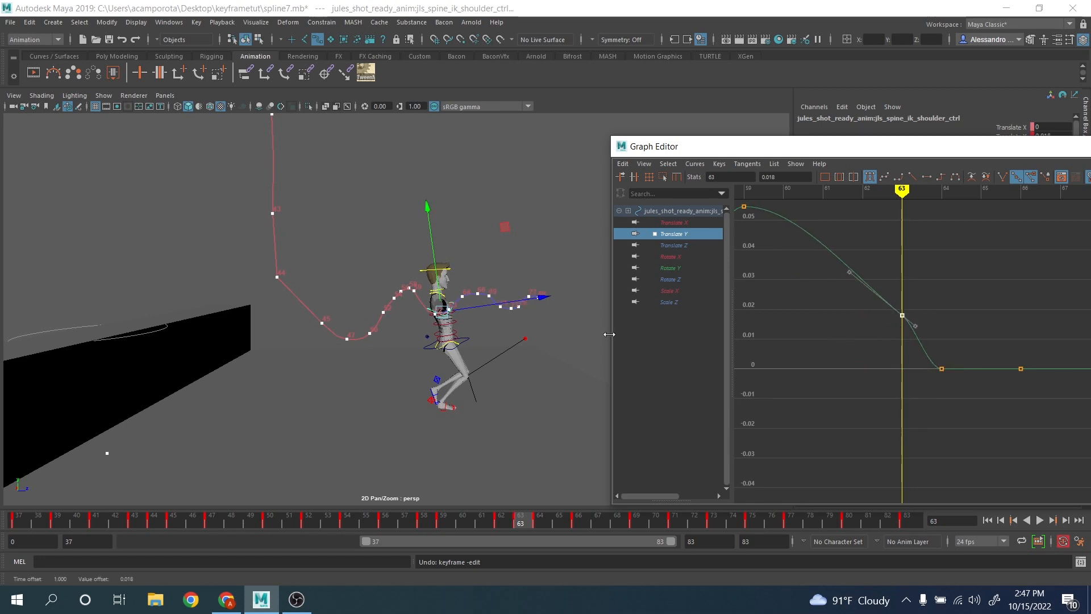
pyautogui.scroll(8, 445, 301)
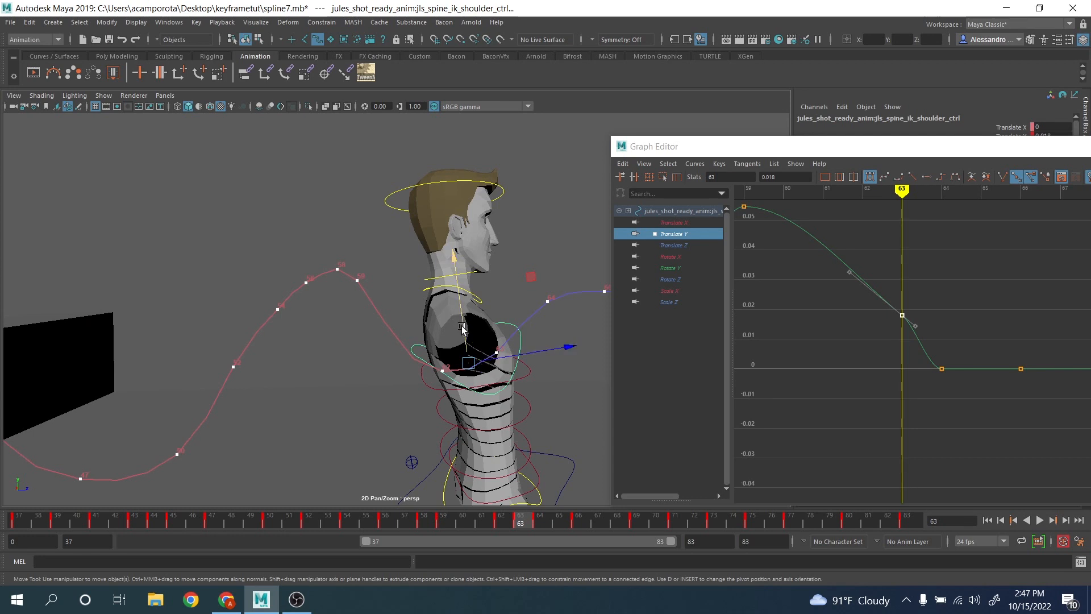
pyautogui.moveTo(460, 327); pyautogui.dragTo(462, 334, button='middle')
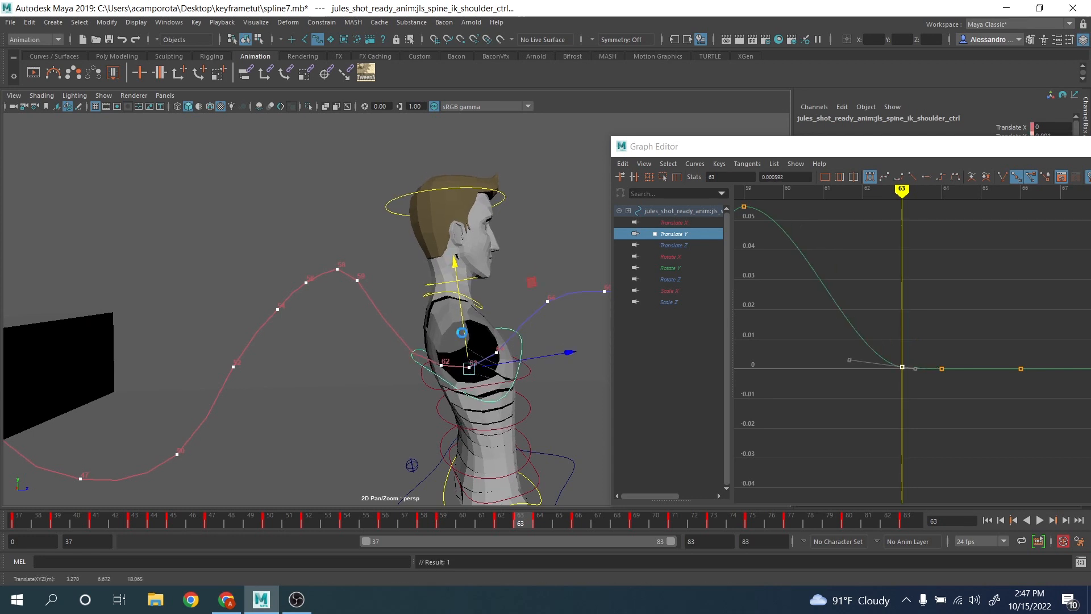
# Raise the IK shoulder control at frames 61 and 62, with Translate Y about 0.034 at frame 62
pyautogui.click(500, 520)
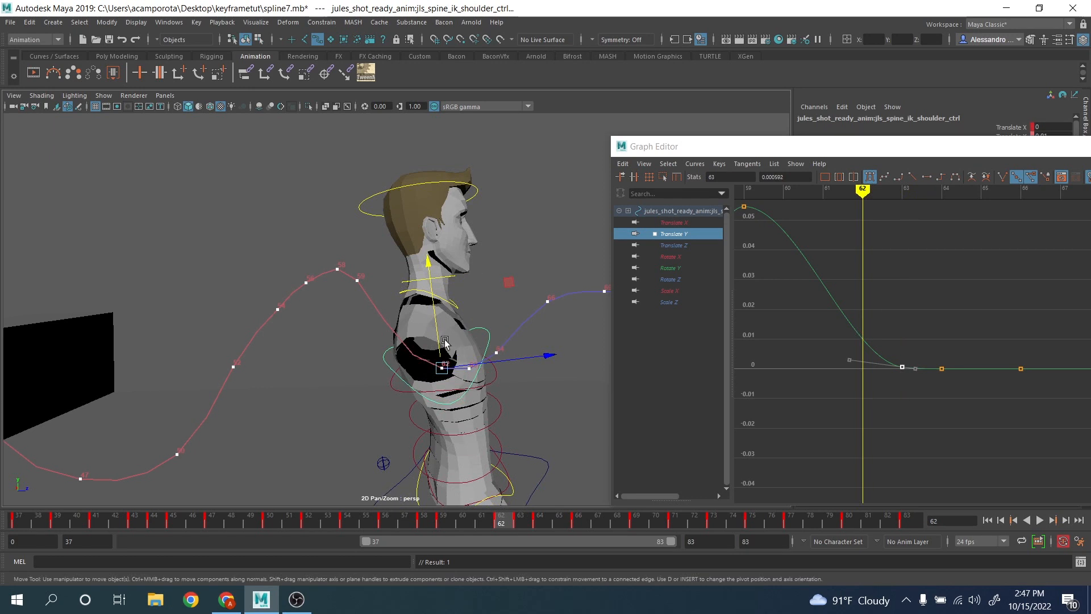
pyautogui.moveTo(436, 331)
pyautogui.mouseDown()
pyautogui.moveTo(408, 324)
pyautogui.moveTo(446, 343)
pyautogui.mouseUp()
pyautogui.click(482, 517)
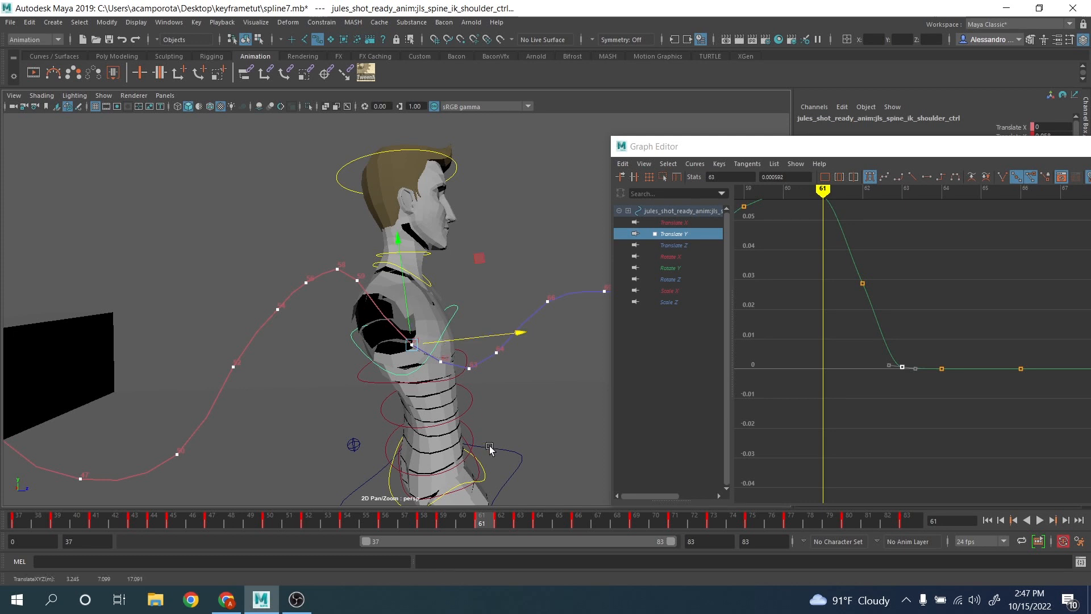
pyautogui.moveTo(490, 520)
pyautogui.mouseDown()
pyautogui.moveTo(537, 520)
pyautogui.moveTo(521, 519)
pyautogui.mouseUp()
pyautogui.scroll(-6, 494, 388)
pyautogui.keyDown('alt'); pyautogui.moveTo(473, 398); pyautogui.dragTo(470, 361, button='middle'); pyautogui.keyUp('alt')
pyautogui.moveTo(515, 524)
pyautogui.mouseDown()
pyautogui.moveTo(504, 518)
pyautogui.moveTo(515, 517)
pyautogui.mouseUp()
pyautogui.scroll(3, 464, 400)
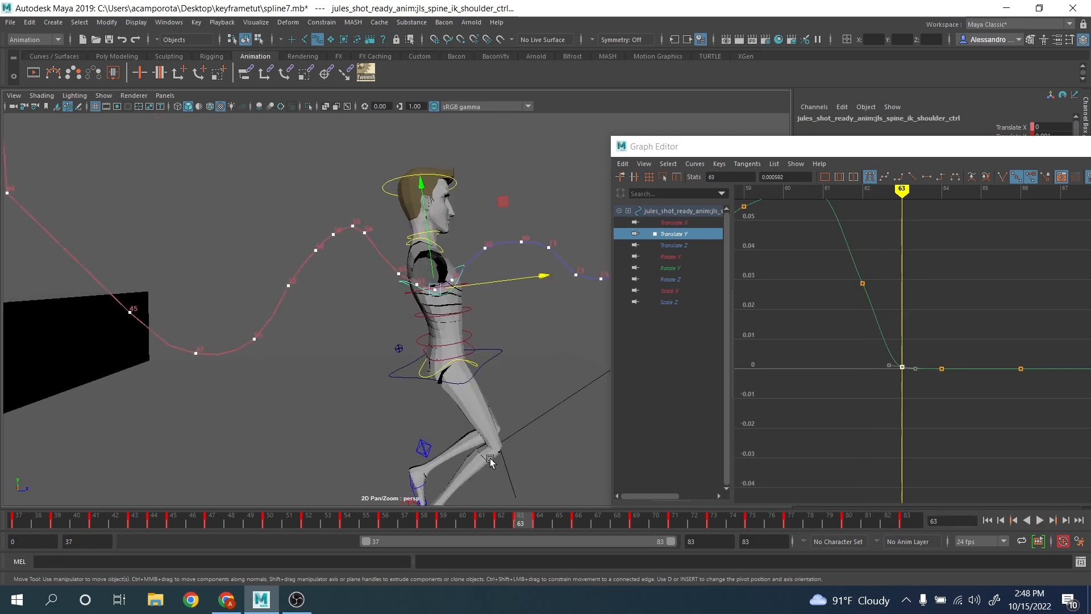
pyautogui.click(503, 519)
pyautogui.moveTo(413, 234); pyautogui.dragTo(396, 245)
pyautogui.click(485, 523)
# Lower the IK shoulder control's Translate Y to about -0.02 at frame 64 and -0.019 at frame 66
pyautogui.moveTo(492, 519); pyautogui.dragTo(543, 520)
pyautogui.moveTo(452, 242); pyautogui.dragTo(453, 249)
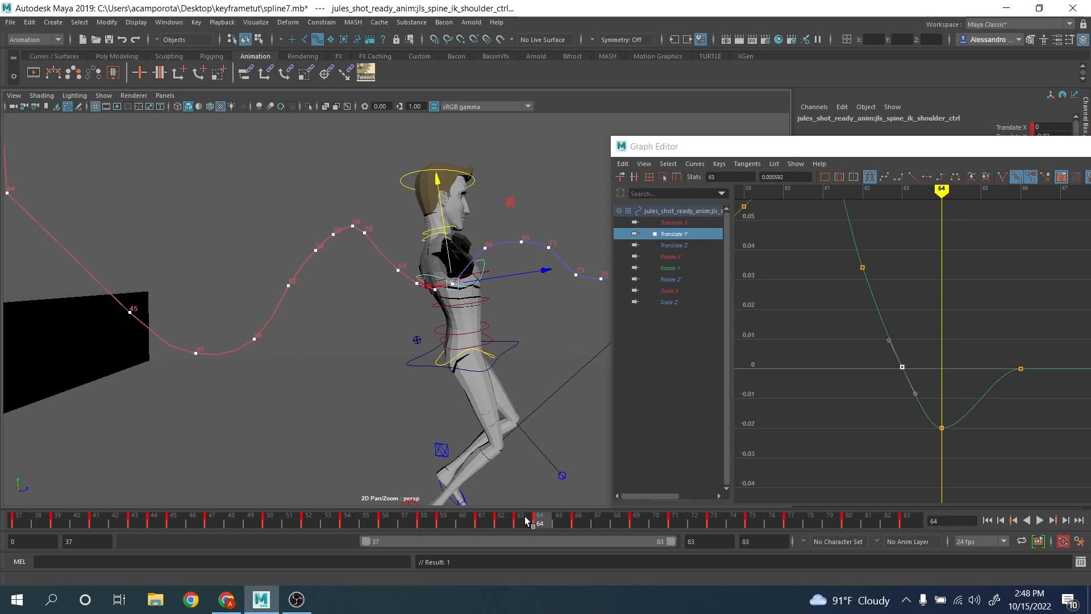
pyautogui.hotkey('alt', 'v')
pyautogui.moveTo(525, 515); pyautogui.dragTo(576, 516)
pyautogui.moveTo(484, 222); pyautogui.dragTo(485, 226)
pyautogui.keyDown('alt'); pyautogui.moveTo(510, 267); pyautogui.dragTo(447, 311, button='middle'); pyautogui.keyUp('alt')
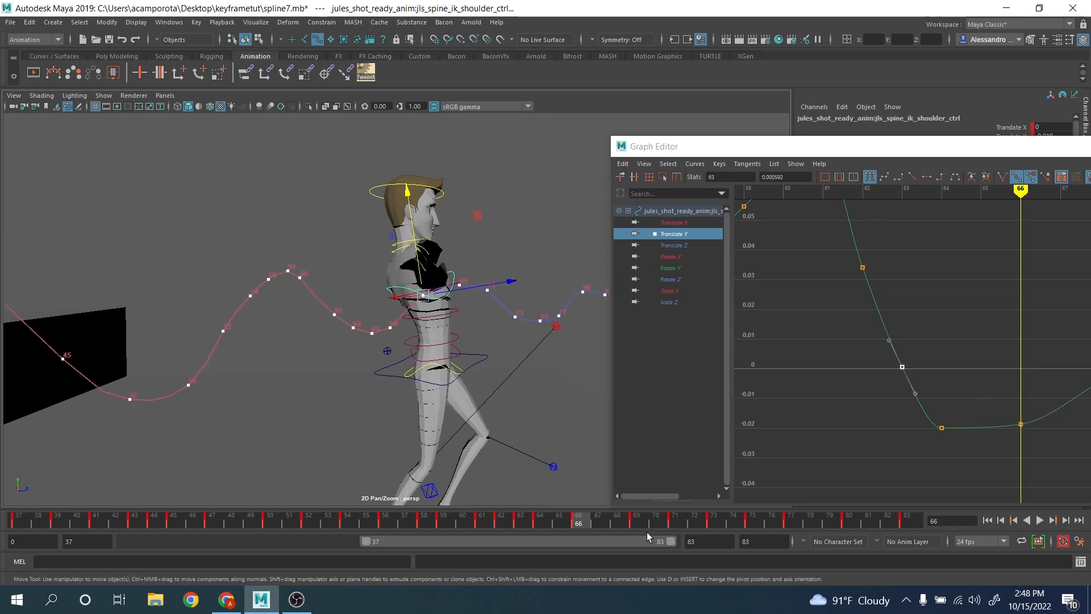
# Raise the IK shoulder control slightly at frame 70 and lower its Translate Y to about -0.036 at frame 66
pyautogui.moveTo(601, 517); pyautogui.dragTo(655, 518)
pyautogui.moveTo(466, 260); pyautogui.dragTo(464, 258)
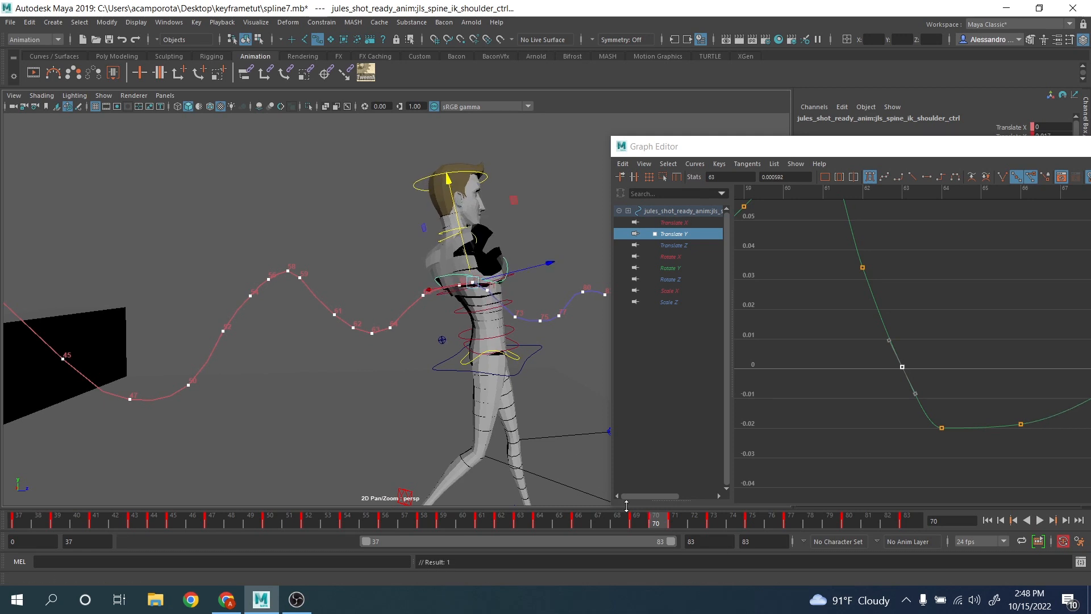
pyautogui.hotkey('alt', ',')
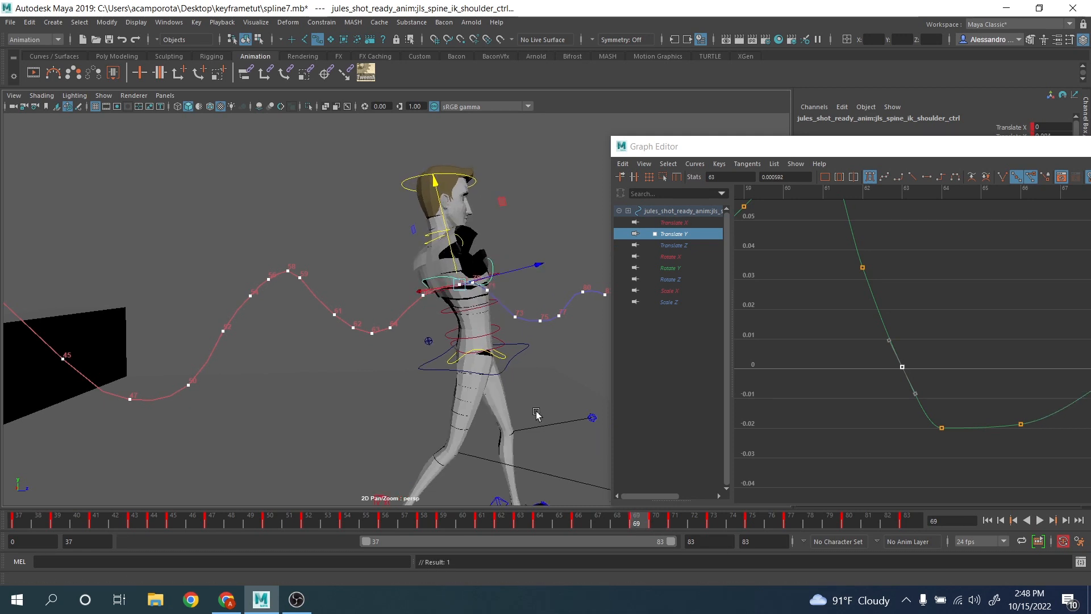
pyautogui.hotkey('alt', ',')
pyautogui.hotkey('alt', ',')
pyautogui.hotkey('alt', ',')
pyautogui.moveTo(419, 261); pyautogui.dragTo(419, 266)
# Nudge the IK shoulder control at frames 69 and 71 to smooth the arc of its motion trail
pyautogui.press('.')
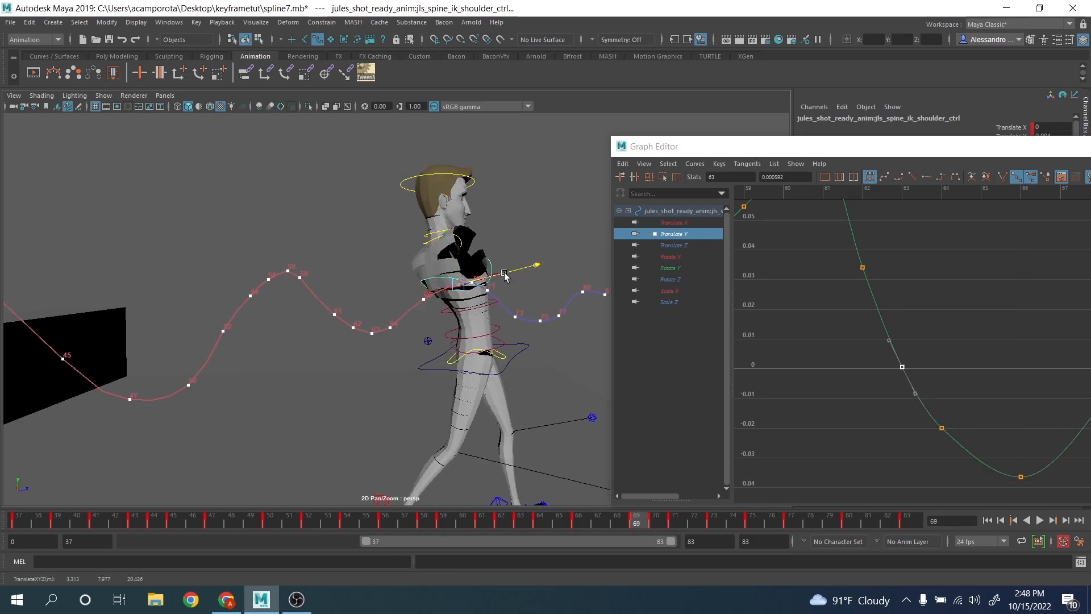
pyautogui.moveTo(504, 273); pyautogui.dragTo(503, 274)
pyautogui.keyDown('alt'); pyautogui.moveTo(516, 300); pyautogui.dragTo(441, 309, button='middle'); pyautogui.keyUp('alt')
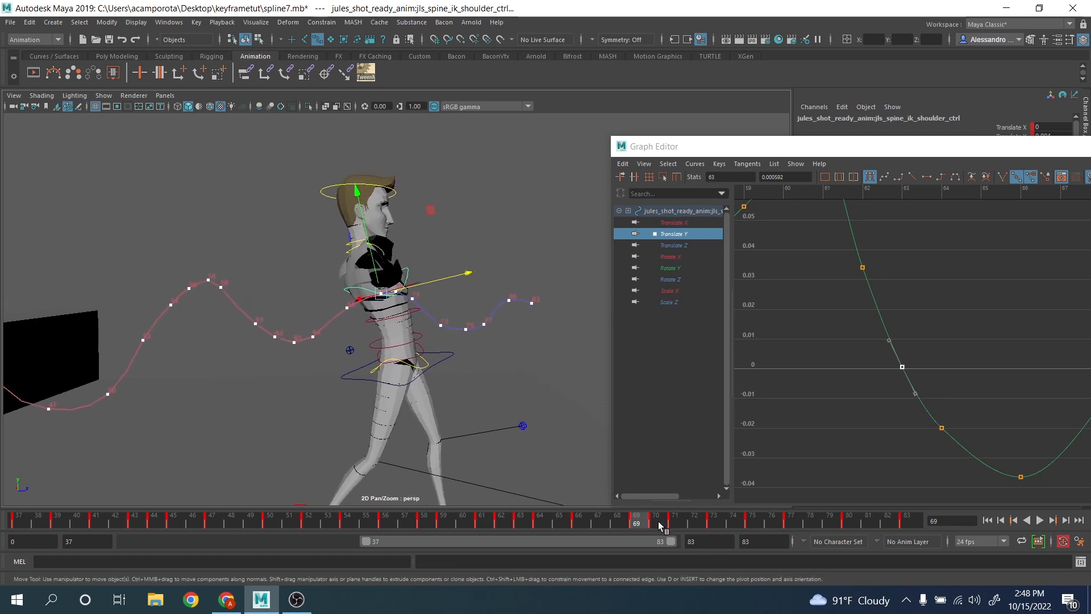
pyautogui.press('.')
pyautogui.press('.')
pyautogui.moveTo(410, 279); pyautogui.dragTo(405, 273)
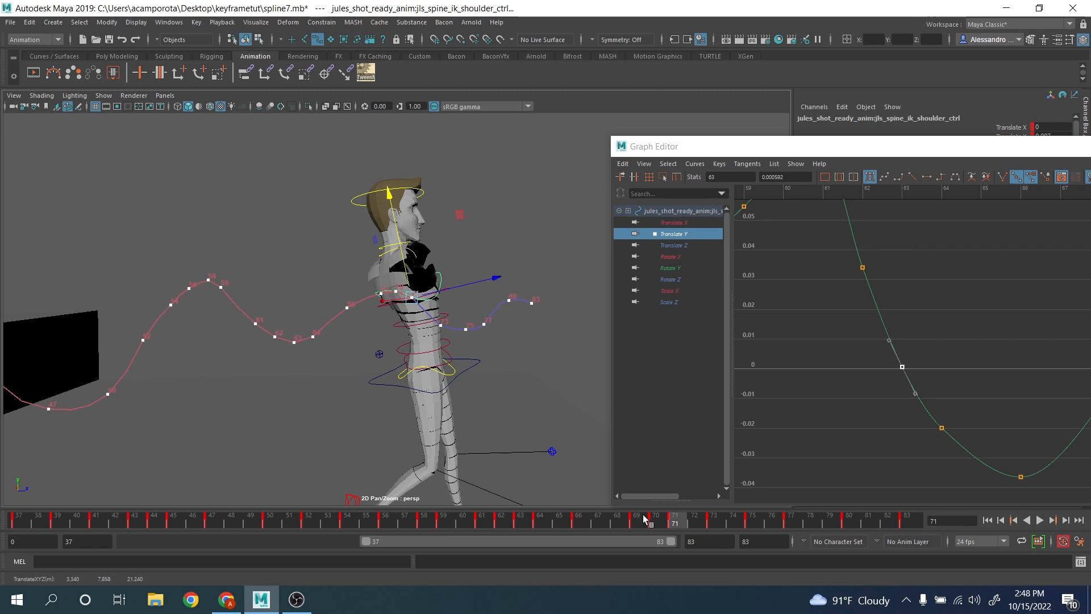
# Raise the IK shoulder control at frame 73 and refine its height at frames 75 and 77 along the motion trail
pyautogui.moveTo(690, 520); pyautogui.dragTo(715, 520)
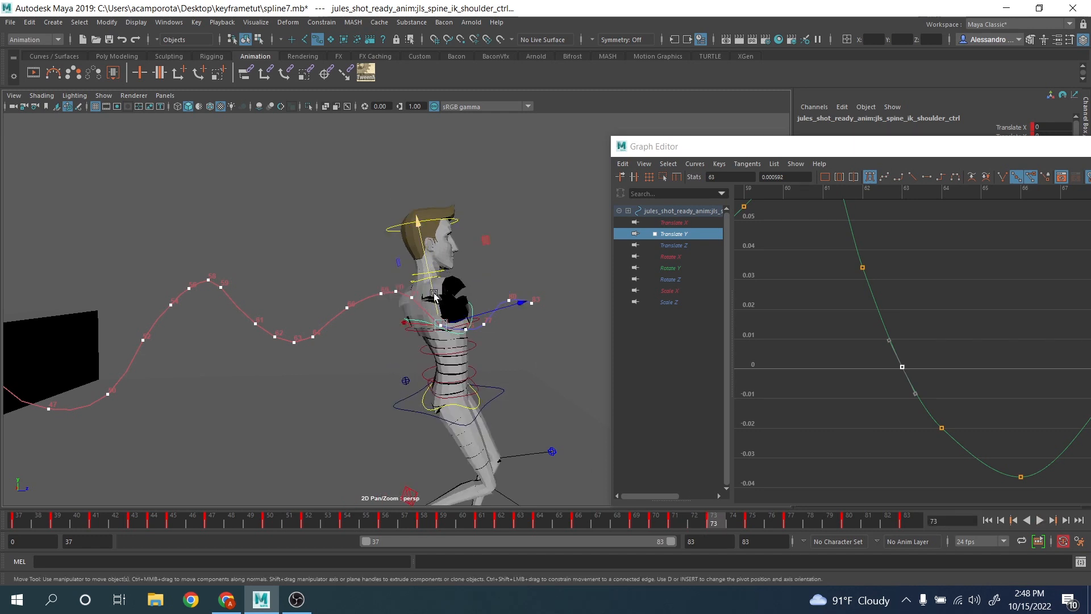
pyautogui.moveTo(434, 297); pyautogui.dragTo(433, 293)
pyautogui.keyDown('alt'); pyautogui.moveTo(461, 306); pyautogui.dragTo(393, 270, button='middle'); pyautogui.keyUp('alt')
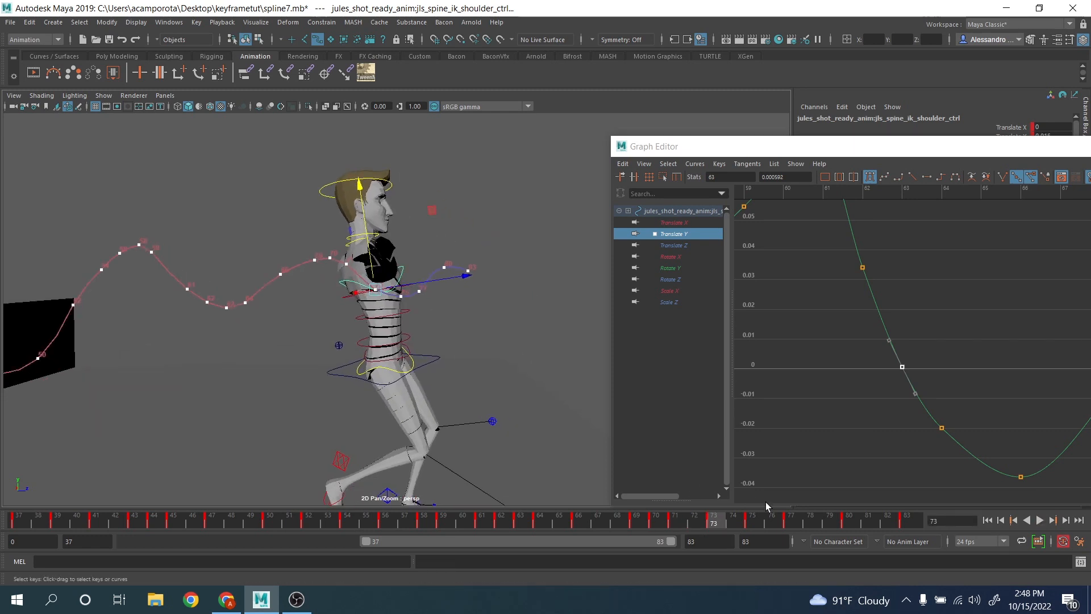
pyautogui.moveTo(747, 519); pyautogui.dragTo(791, 521)
pyautogui.moveTo(428, 282); pyautogui.dragTo(370, 263)
pyautogui.click(753, 521)
pyautogui.click(719, 521)
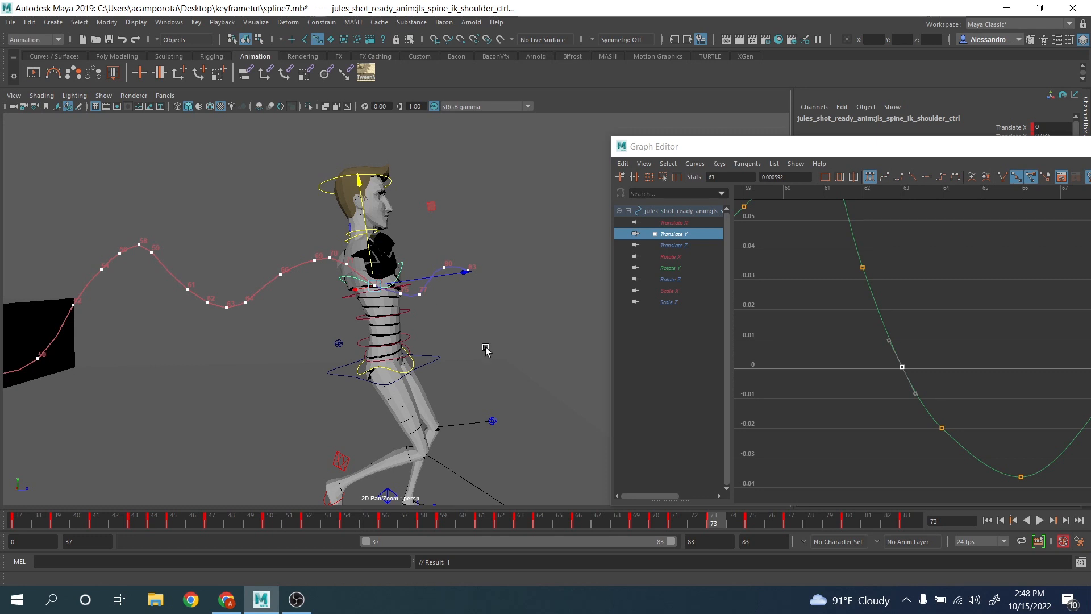
# Lower the IK shoulder control at frame 79 and raise it slightly at frame 81
pyautogui.moveTo(767, 521); pyautogui.dragTo(829, 521)
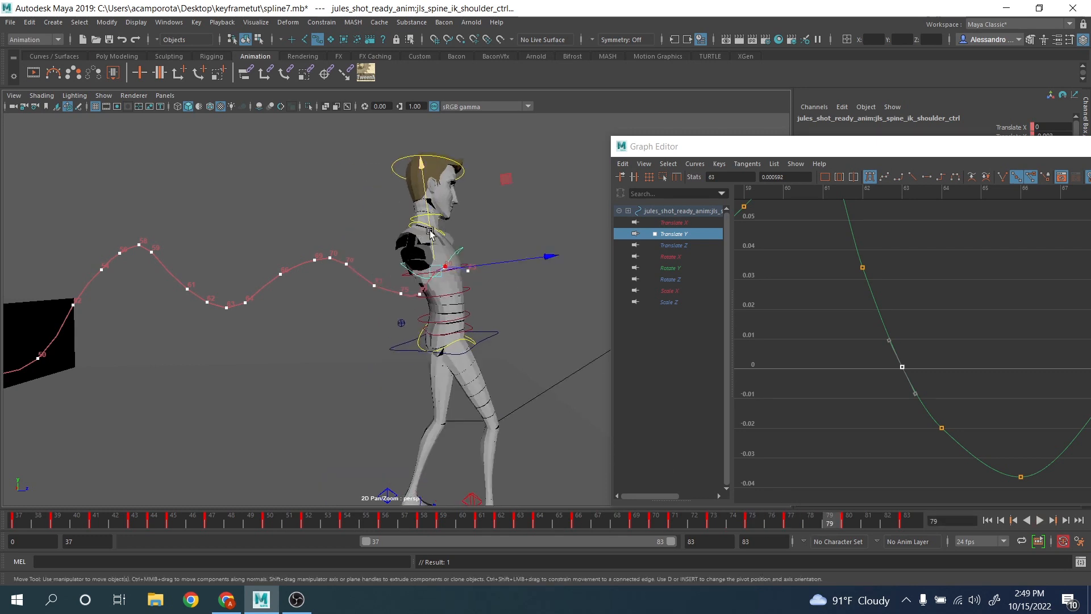
pyautogui.moveTo(432, 234); pyautogui.dragTo(432, 235)
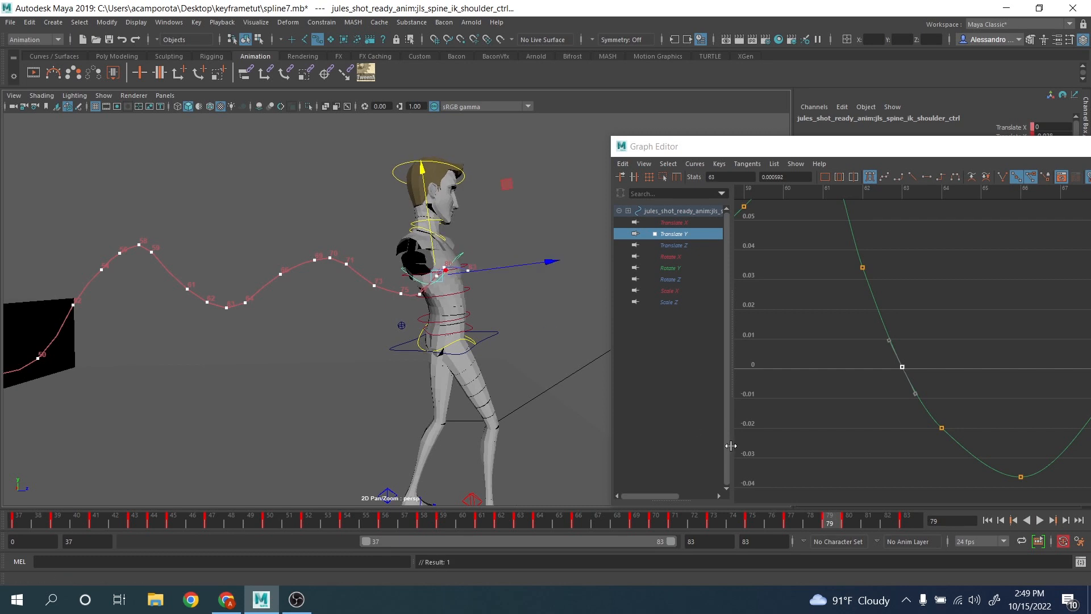
pyautogui.moveTo(857, 523); pyautogui.dragTo(873, 526)
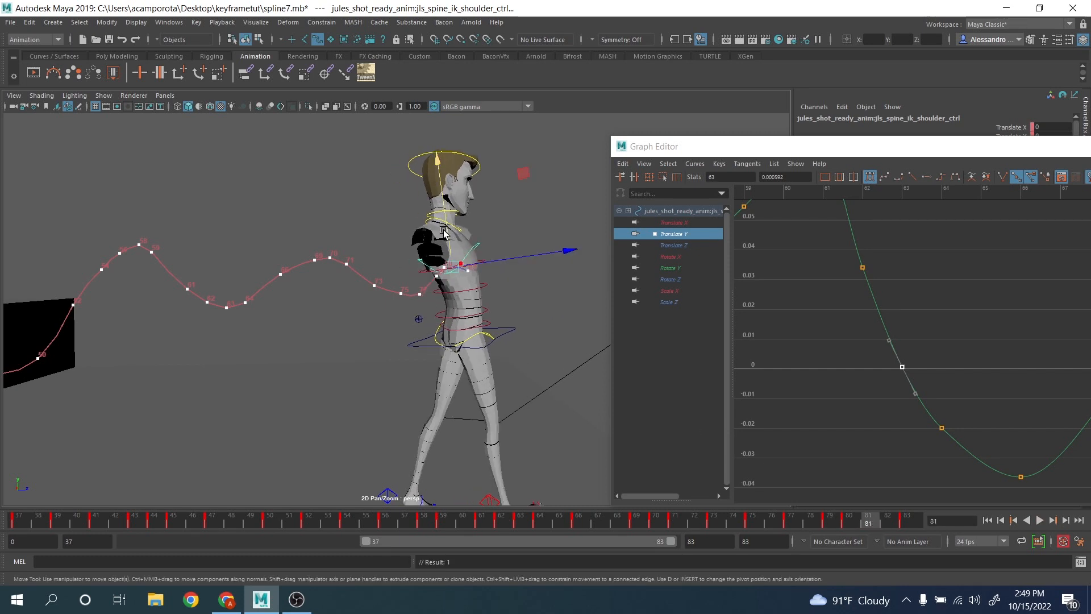
pyautogui.moveTo(444, 232); pyautogui.dragTo(445, 231)
# Delete the IK shoulder control's key at frame 80 and play back the animation
pyautogui.click(850, 522)
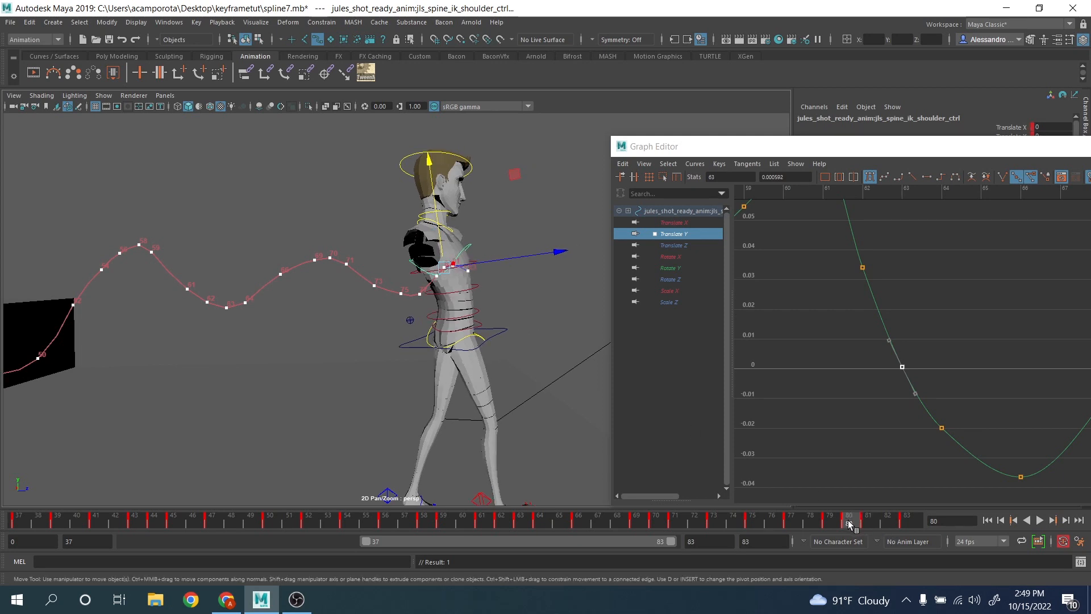
pyautogui.rightClick(849, 523)
pyautogui.click(871, 368)
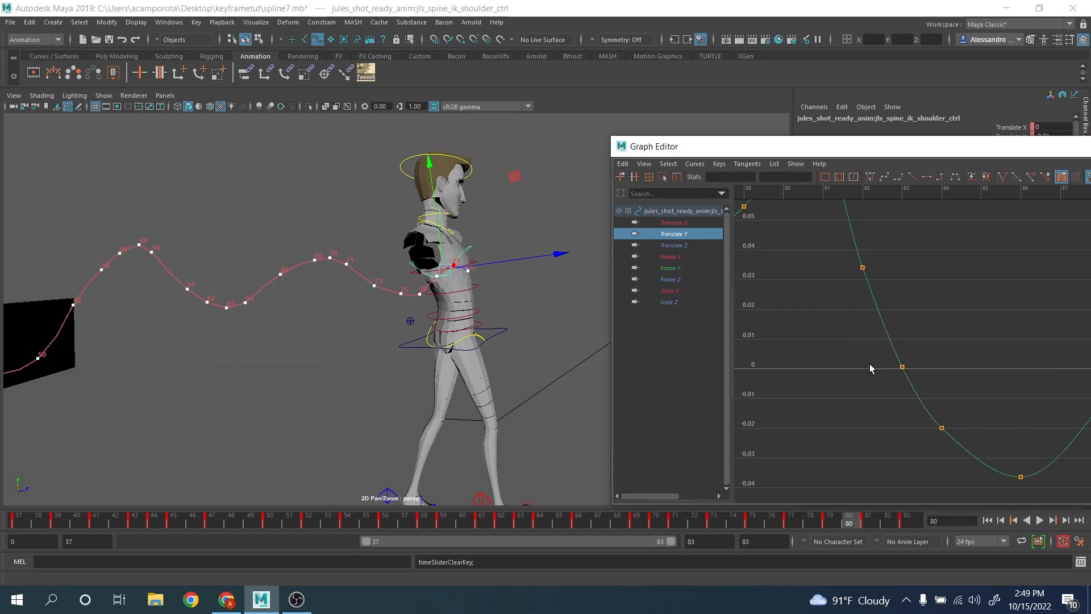
pyautogui.hotkey('alt', 'v')
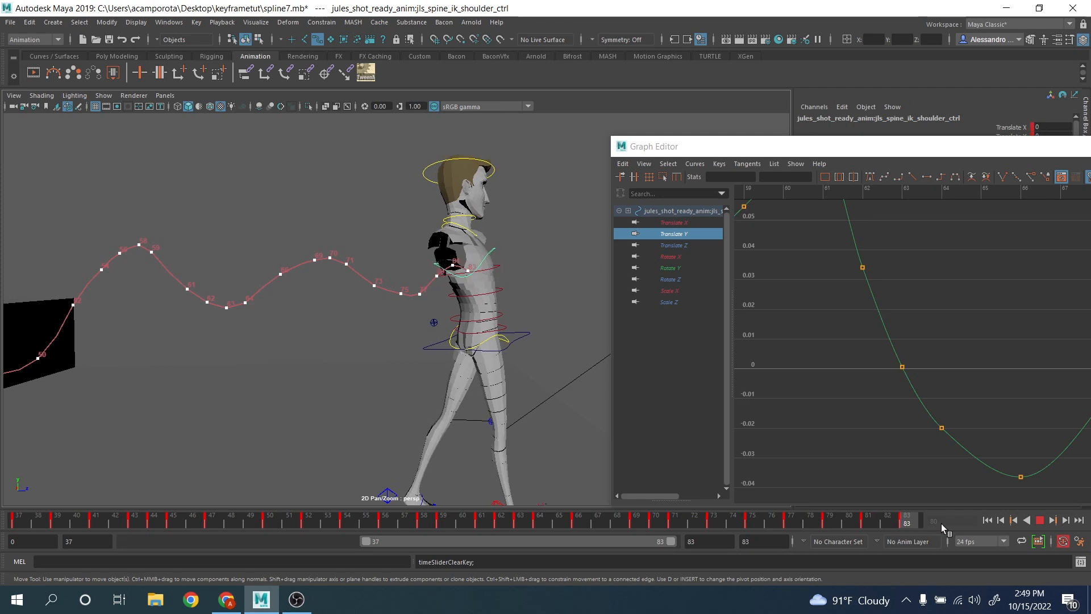
pyautogui.click(766, 519)
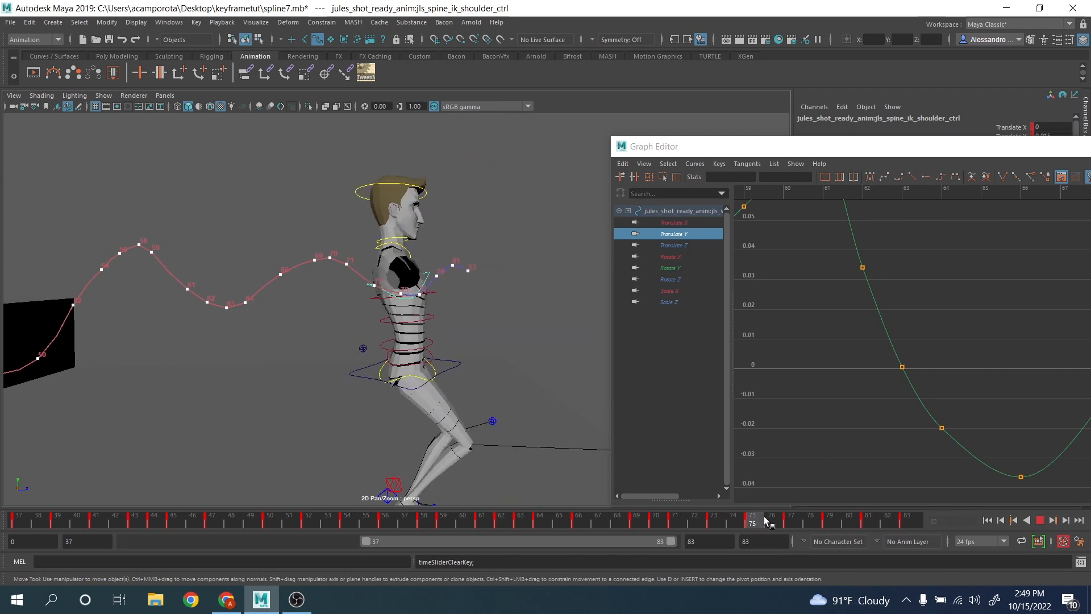
# Nudge the IK shoulder control at frames 76 and 75 and raise it slightly at frame 73 to smooth its motion trail
pyautogui.moveTo(764, 517); pyautogui.dragTo(771, 516)
pyautogui.scroll(4, 500, 319)
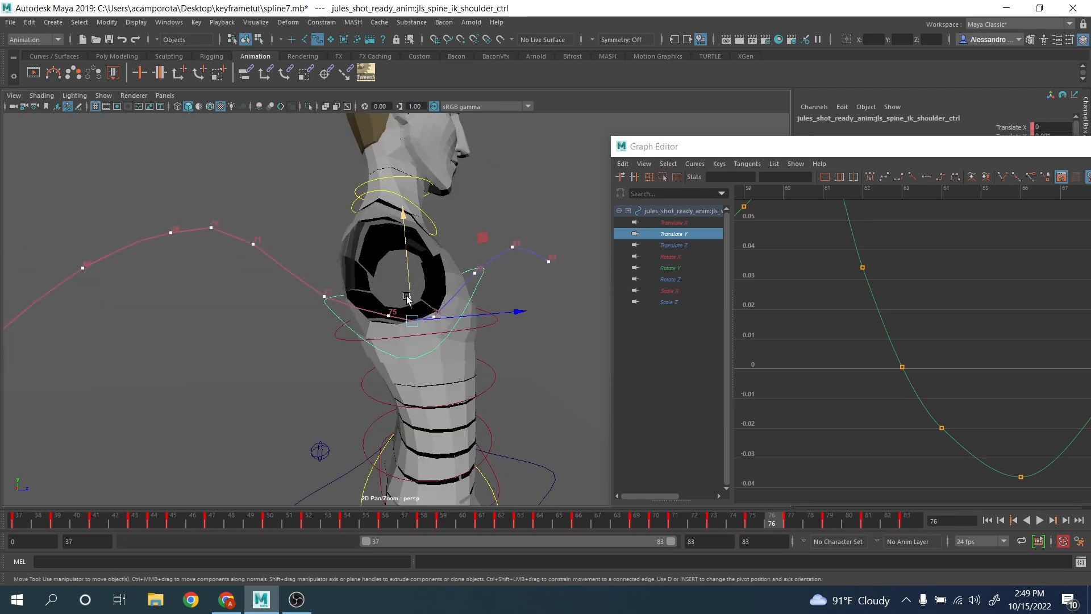
pyautogui.moveTo(406, 294); pyautogui.dragTo(406, 292)
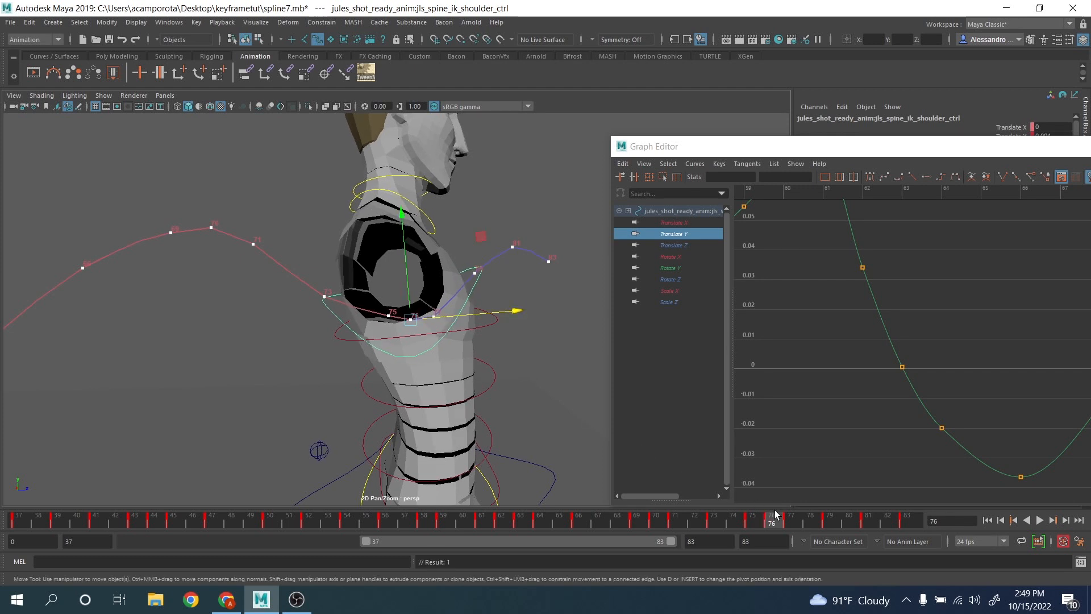
pyautogui.moveTo(499, 306); pyautogui.dragTo(482, 307)
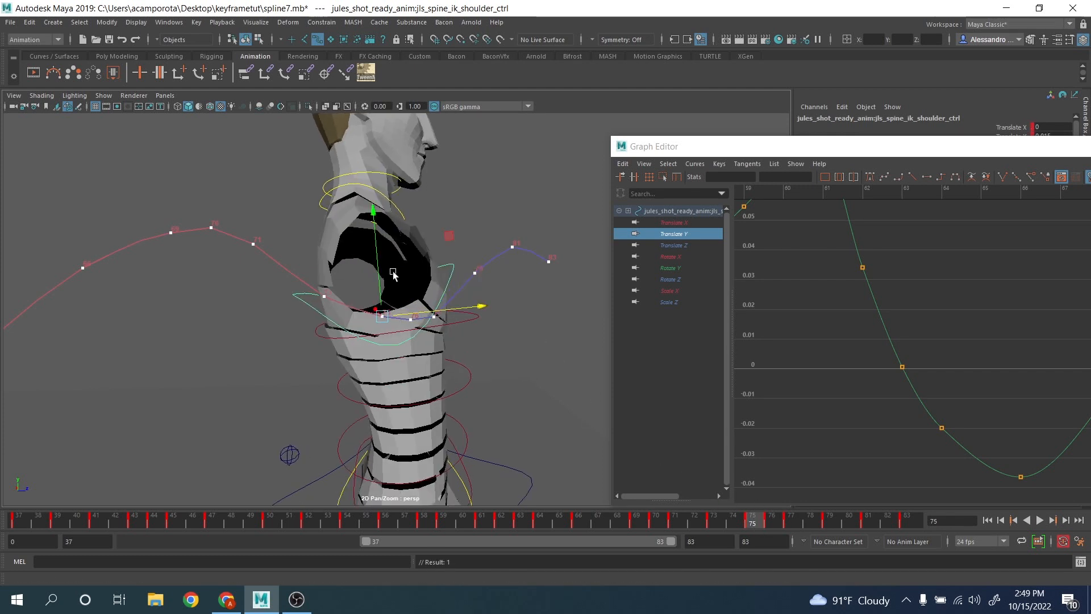
pyautogui.moveTo(381, 265); pyautogui.dragTo(380, 263)
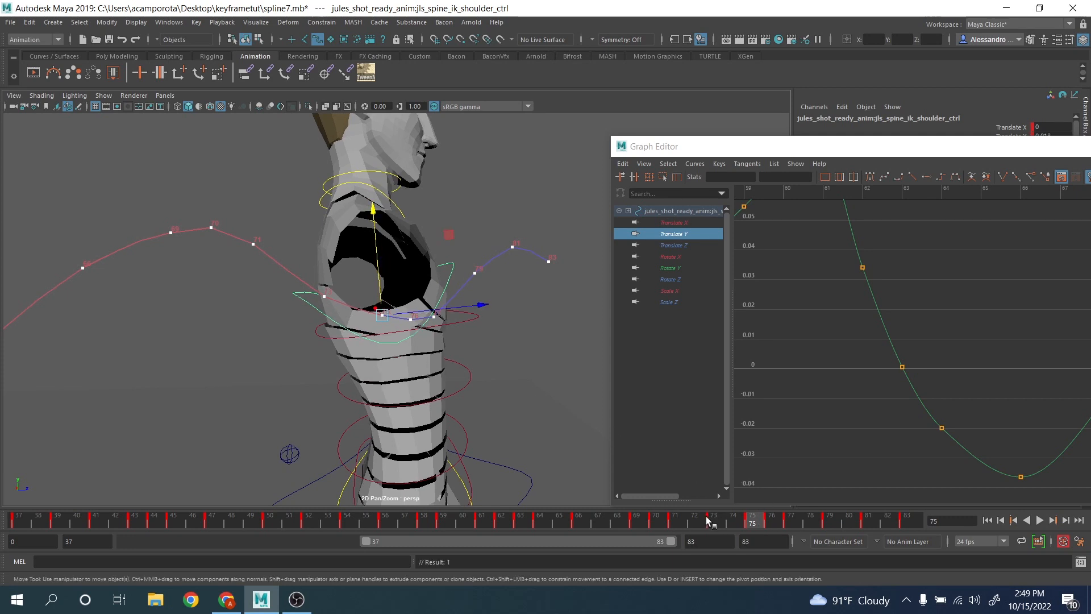
pyautogui.click(705, 516)
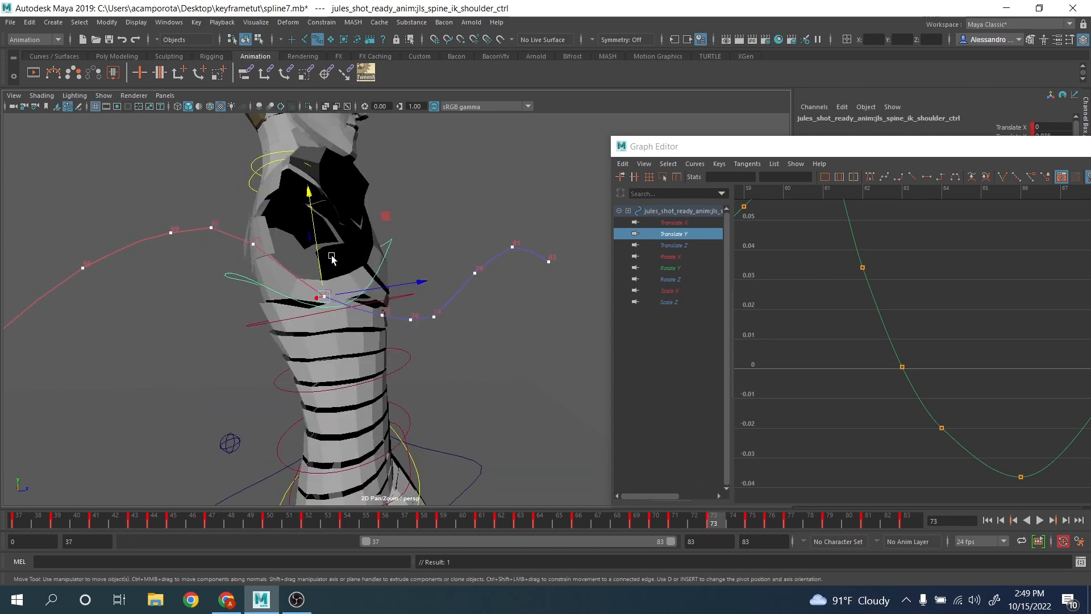
pyautogui.keyDown('alt'); pyautogui.moveTo(321, 256); pyautogui.dragTo(399, 288); pyautogui.keyUp('alt')
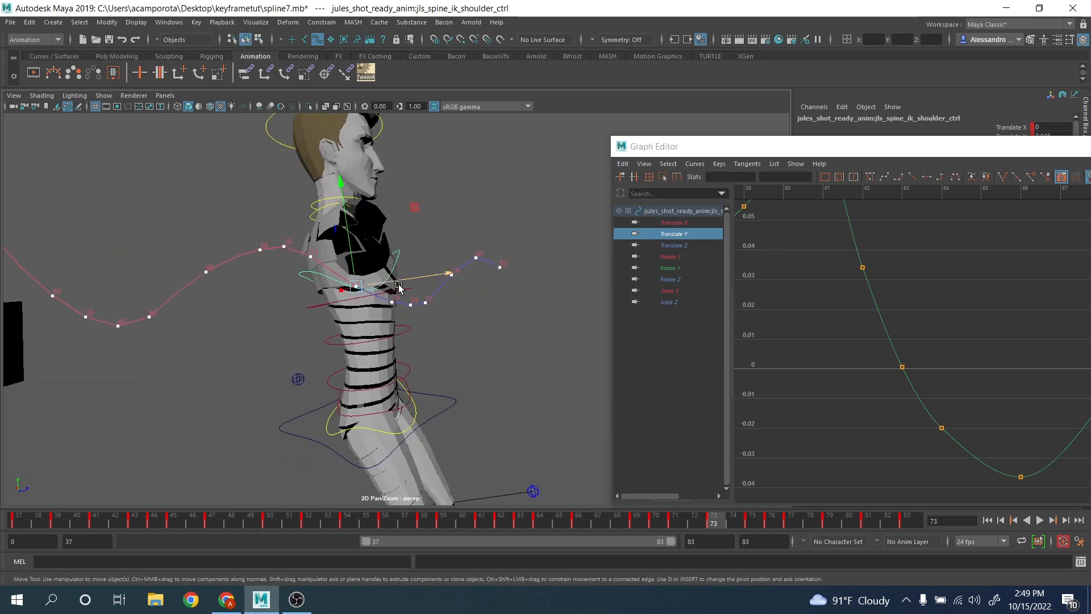
# Scrub from frame 76 to 83 and play back the animation to review the shoulder motion
pyautogui.click(772, 519)
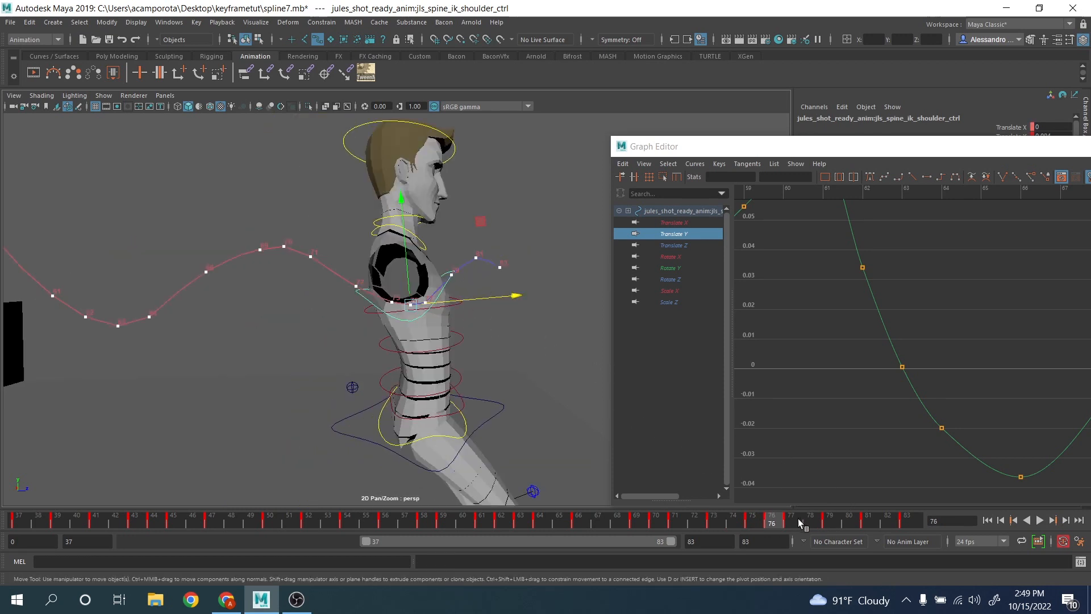
pyautogui.moveTo(803, 522); pyautogui.dragTo(910, 521)
pyautogui.scroll(-10, 499, 321)
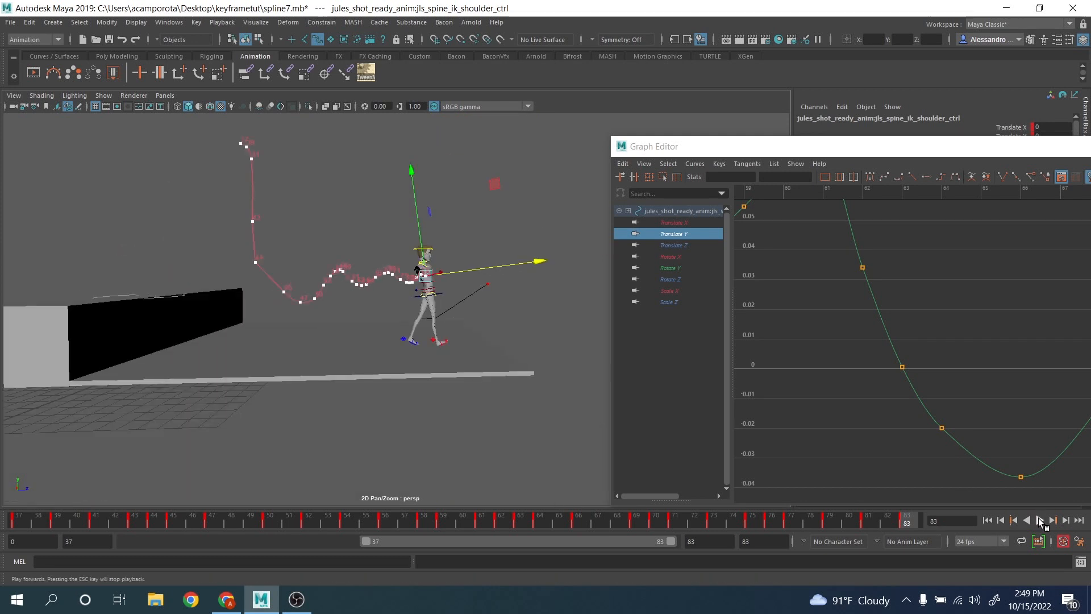
pyautogui.hotkey('alt', 'v')
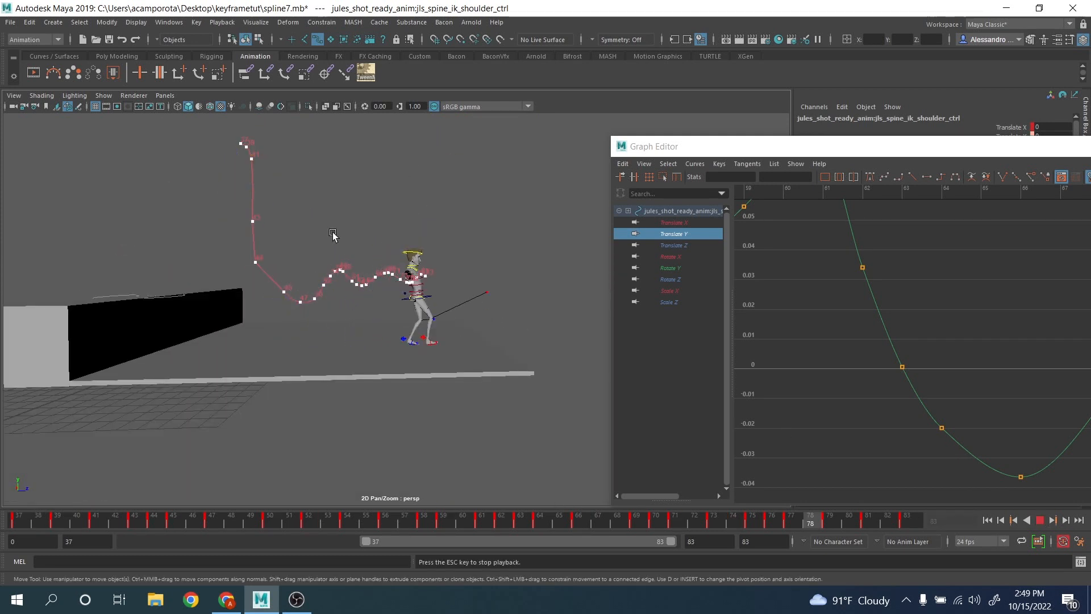
pyautogui.click(1039, 519)
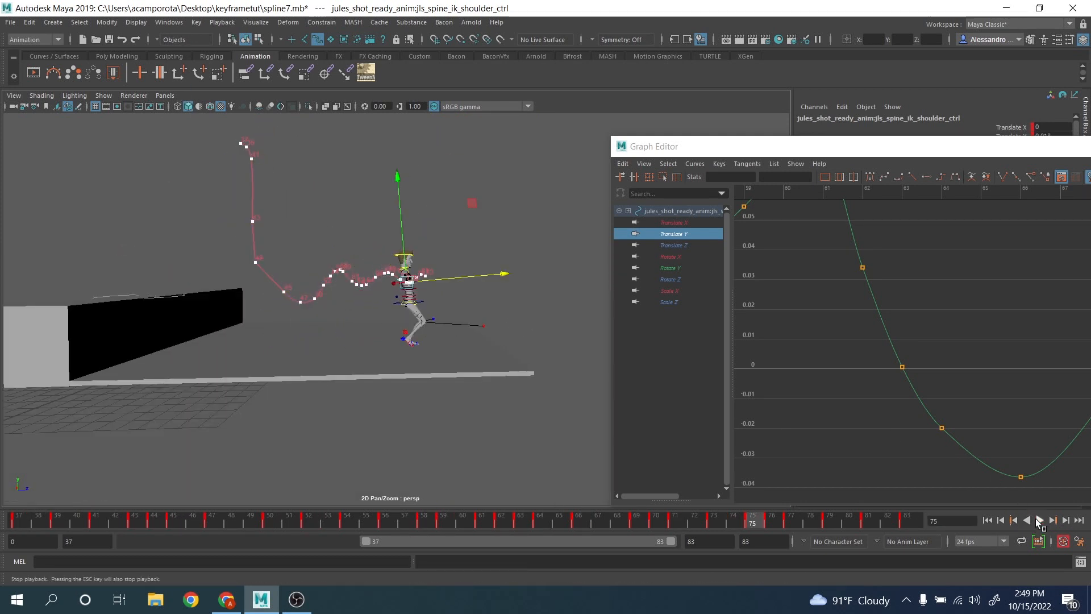
# Delete motionTrail1Handle from the scene, and close the Outliner and the Graph Editor
pyautogui.click(190, 154)
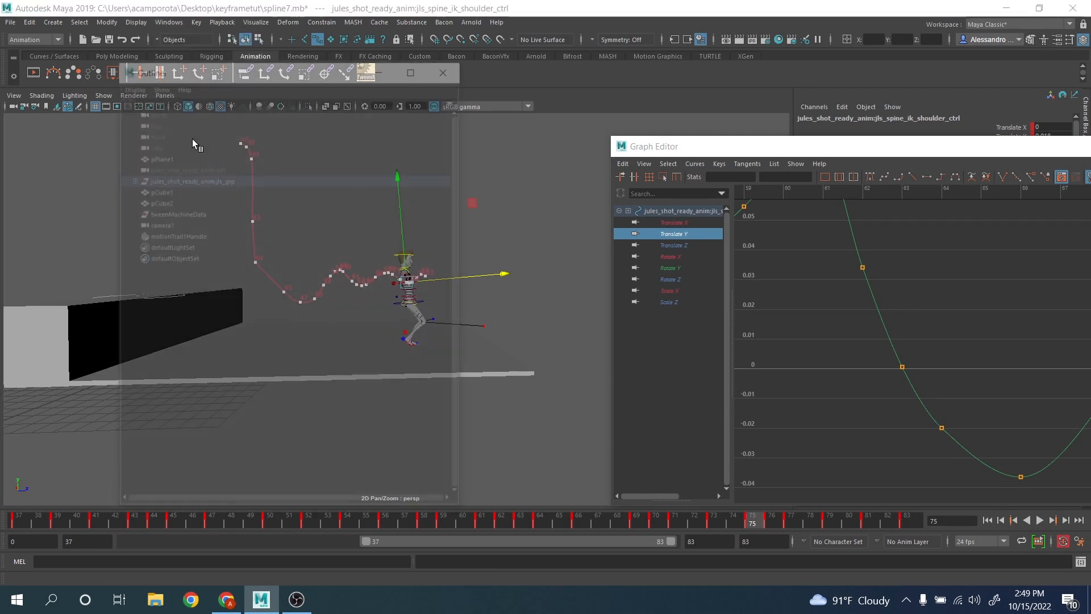
pyautogui.click(179, 235)
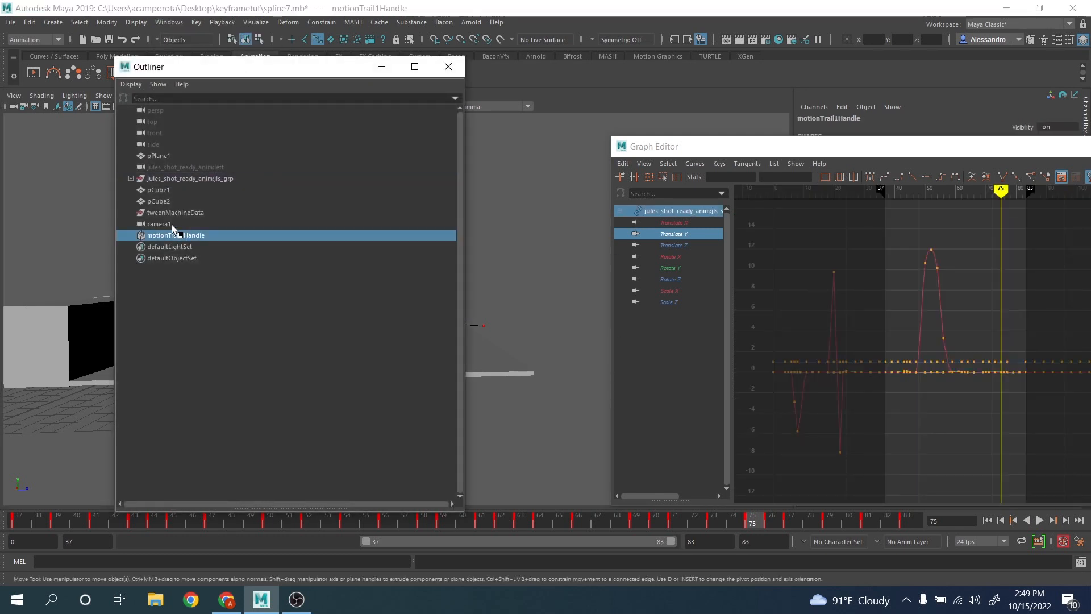
pyautogui.press('Delete')
pyautogui.click(460, 68)
pyautogui.moveTo(769, 149); pyautogui.dragTo(258, 120)
pyautogui.click(675, 119)
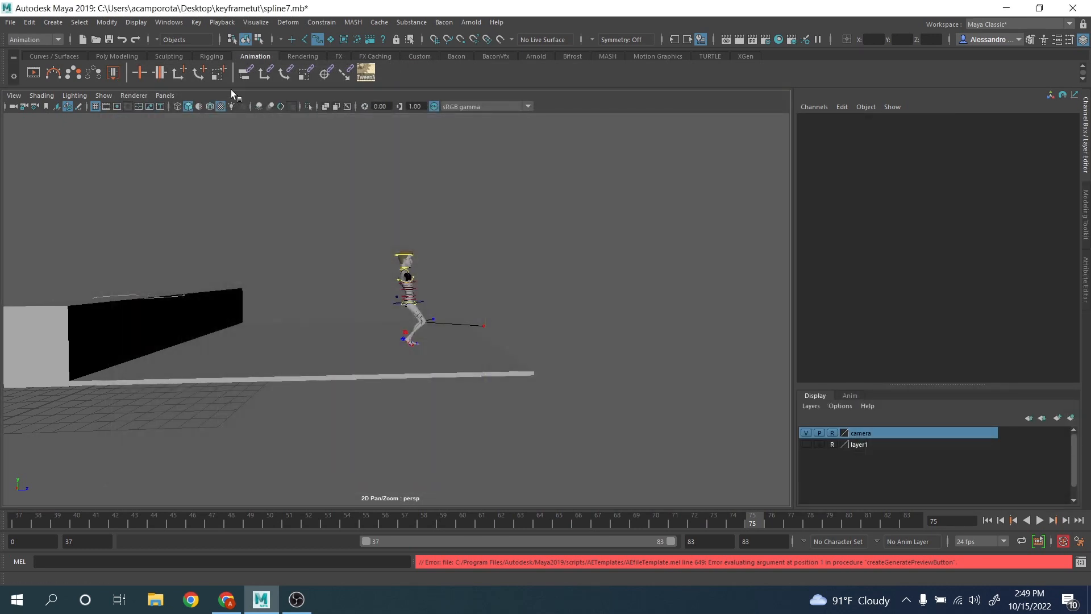
# Switch the viewport to camera1 and play back the animation
pyautogui.click(166, 97)
pyautogui.moveTo(197, 107)
pyautogui.click(291, 106)
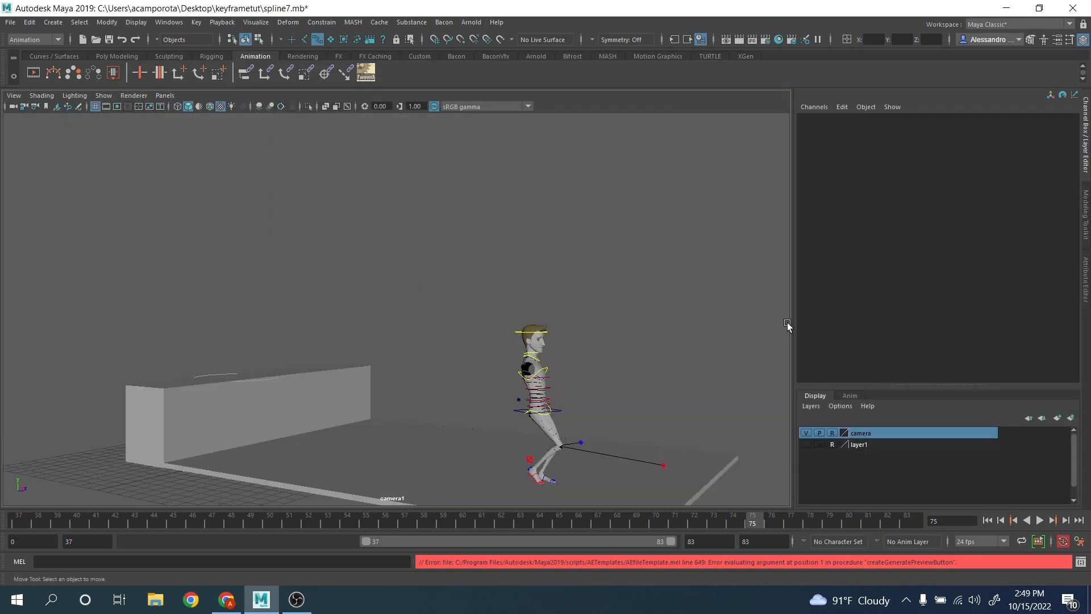
pyautogui.click(1040, 520)
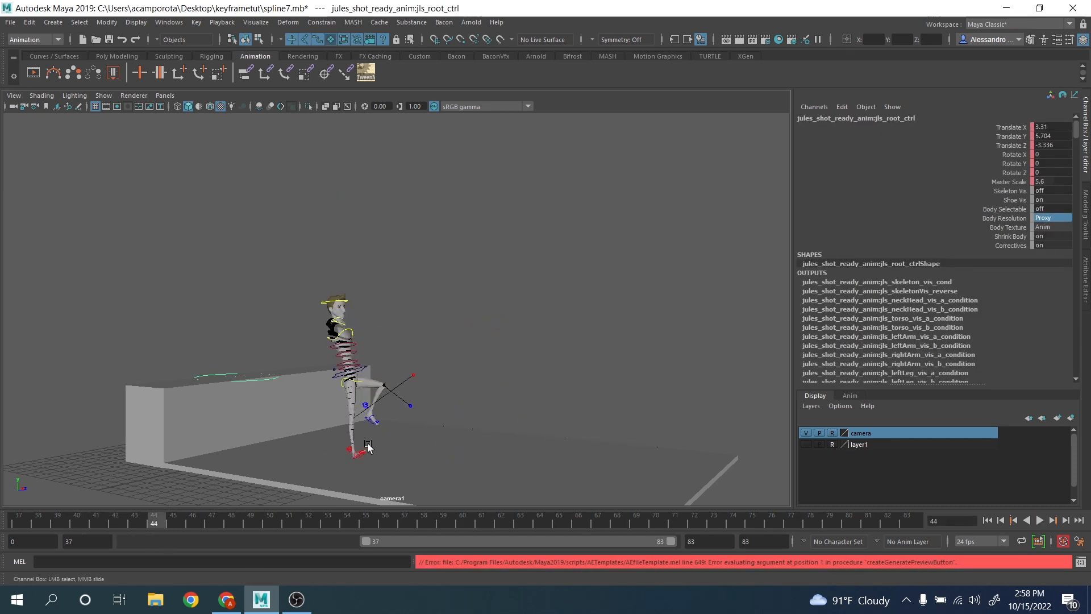
# Set the root control's Body Resolution to Proxy and deselect the control
pyautogui.moveTo(371, 413); pyautogui.dragTo(322, 236, button='middle')
pyautogui.press('\\')
pyautogui.moveTo(322, 236); pyautogui.dragTo(404, 335, button='right')
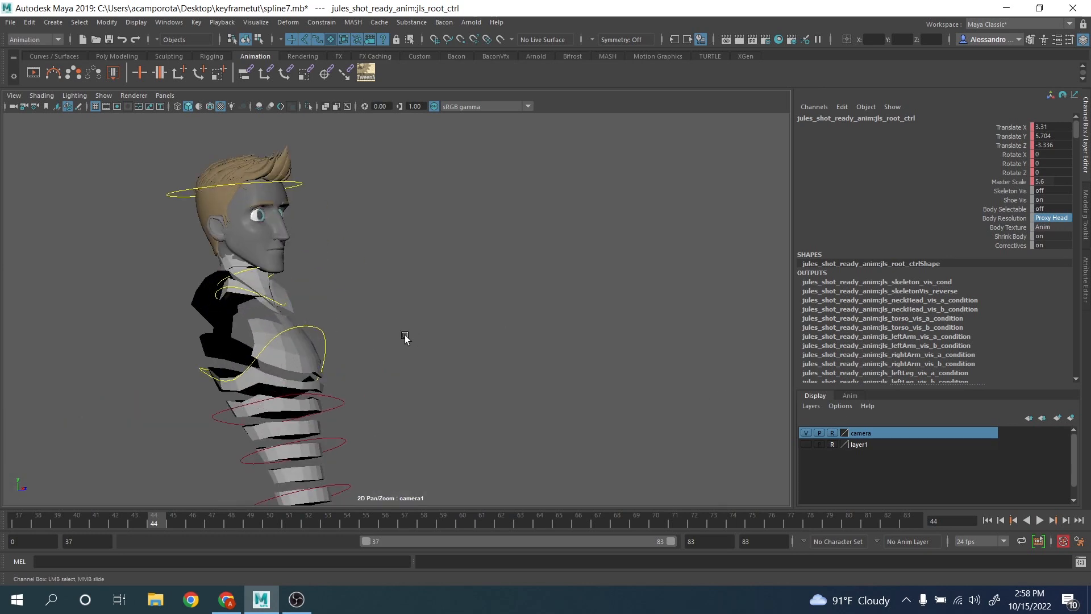
pyautogui.click(275, 302)
pyautogui.hotkey('ctrl', 'z')
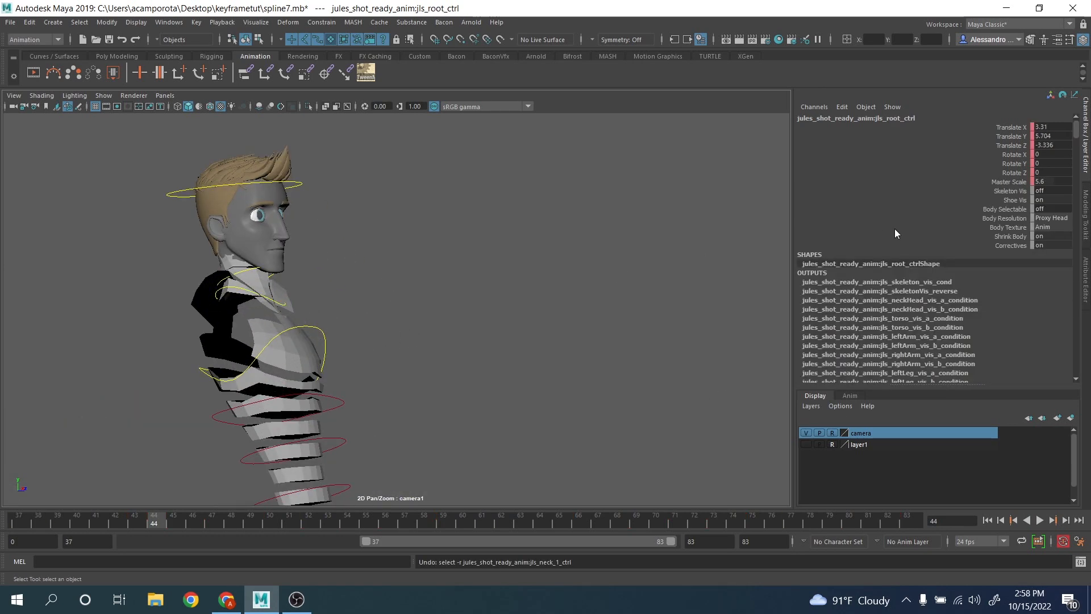
pyautogui.click(1042, 218)
pyautogui.click(1058, 227)
pyautogui.click(371, 307)
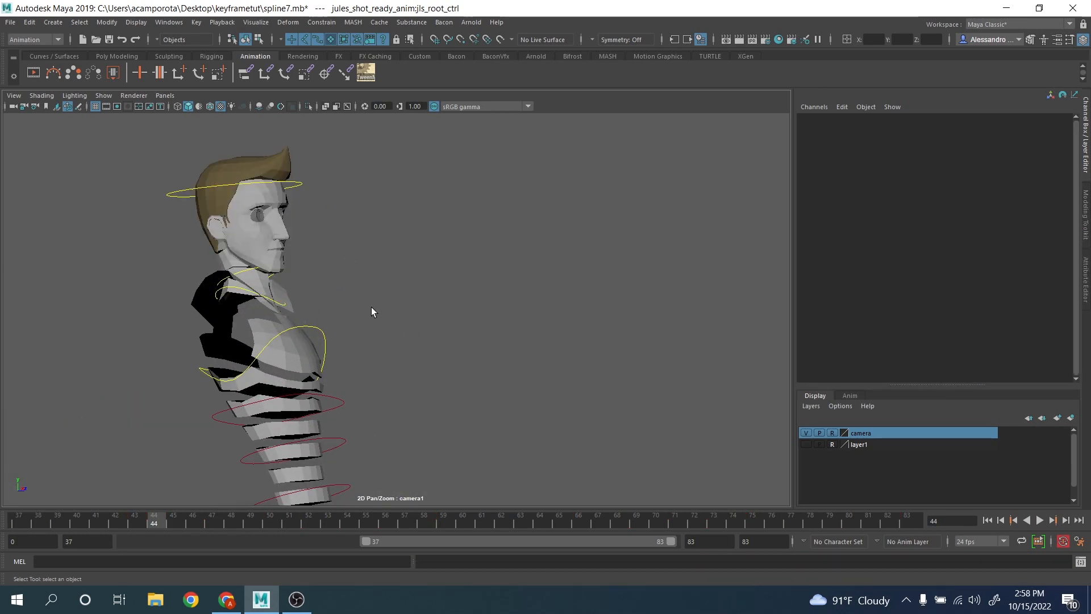
# Rotate the neck control forward at frame 64 to a Rotate X of 13.225 and compare it with the neighbouring key
pyautogui.click(279, 302)
pyautogui.click(174, 518)
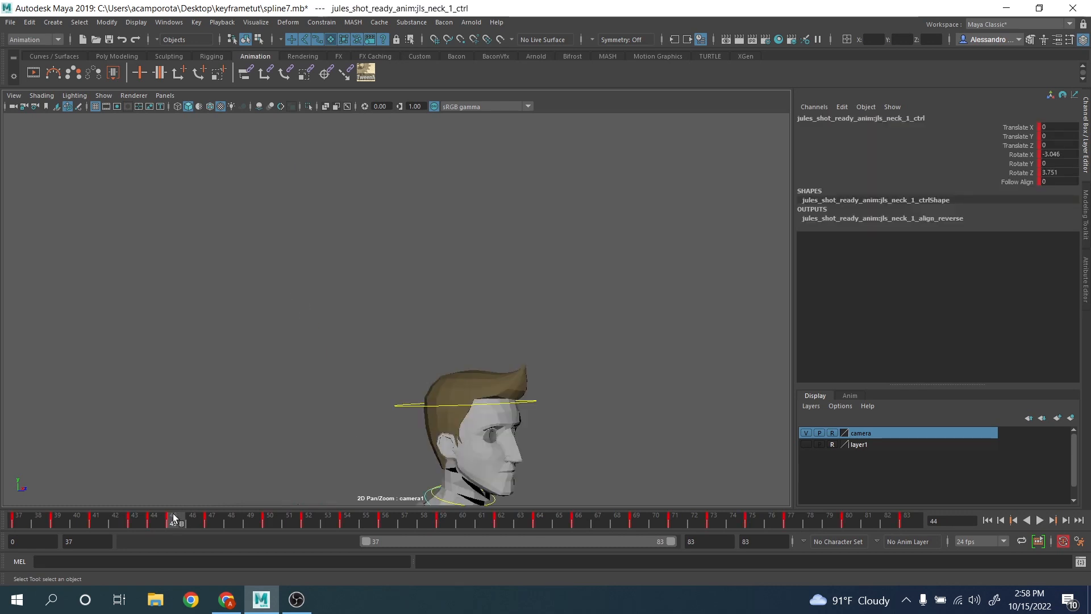
pyautogui.moveTo(522, 454); pyautogui.dragTo(471, 373, button='middle')
pyautogui.moveTo(574, 374); pyautogui.dragTo(313, 318, button='right')
pyautogui.moveTo(312, 318); pyautogui.dragTo(311, 290, button='middle')
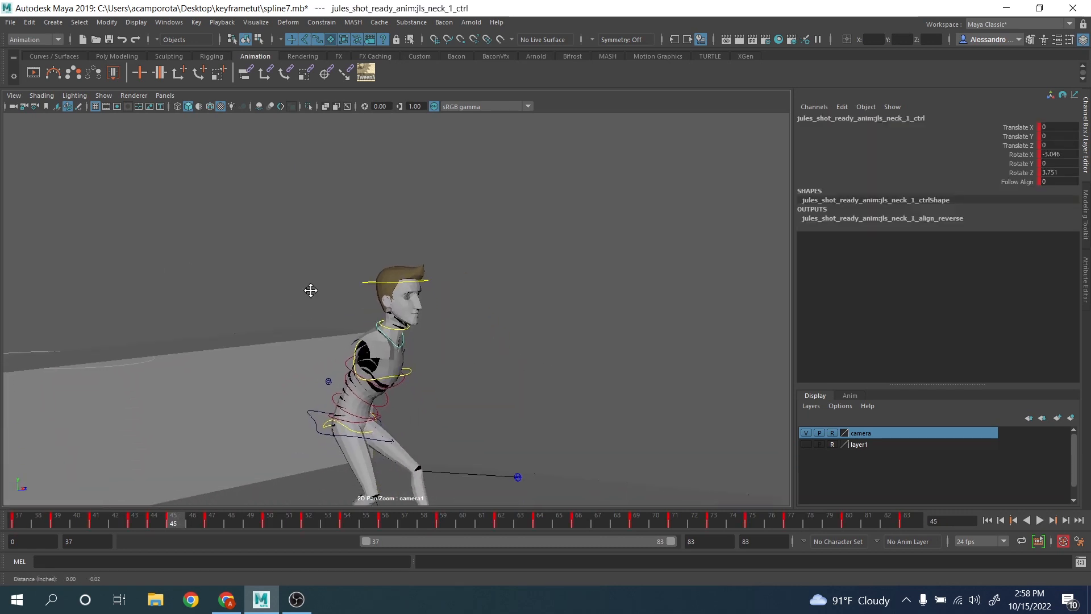
pyautogui.press('e')
pyautogui.moveTo(191, 516); pyautogui.dragTo(447, 522)
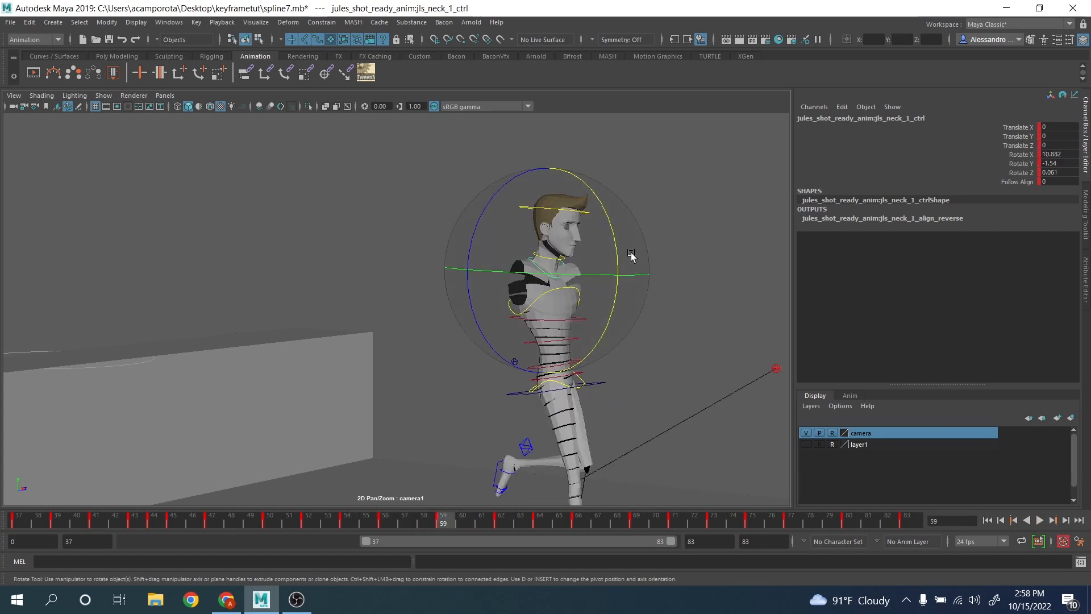
pyautogui.press('.')
pyautogui.moveTo(648, 258); pyautogui.dragTo(699, 282)
pyautogui.press('.')
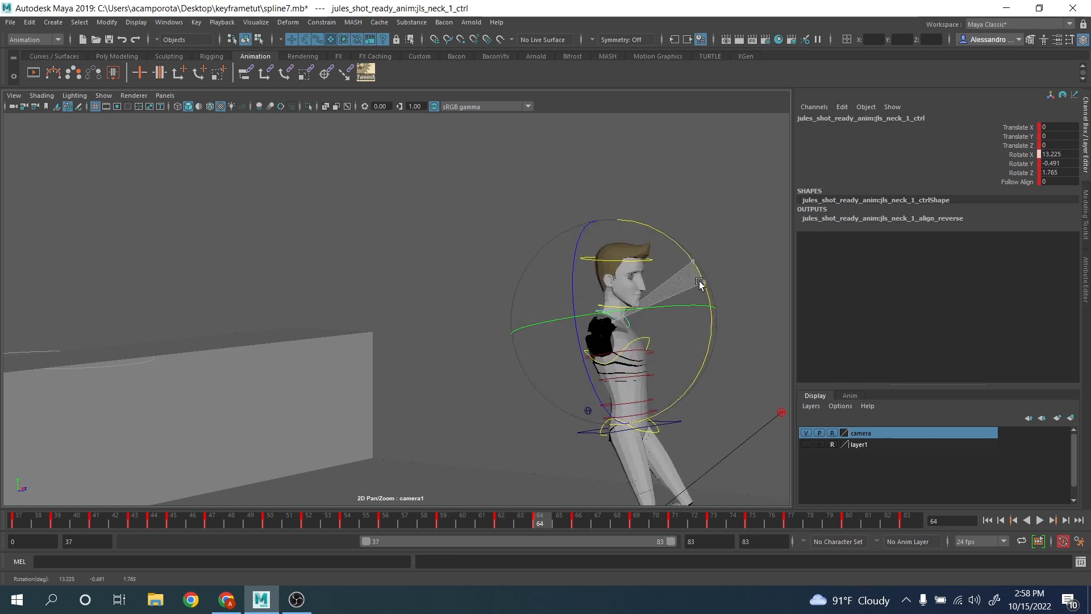
pyautogui.press(',')
pyautogui.press('.')
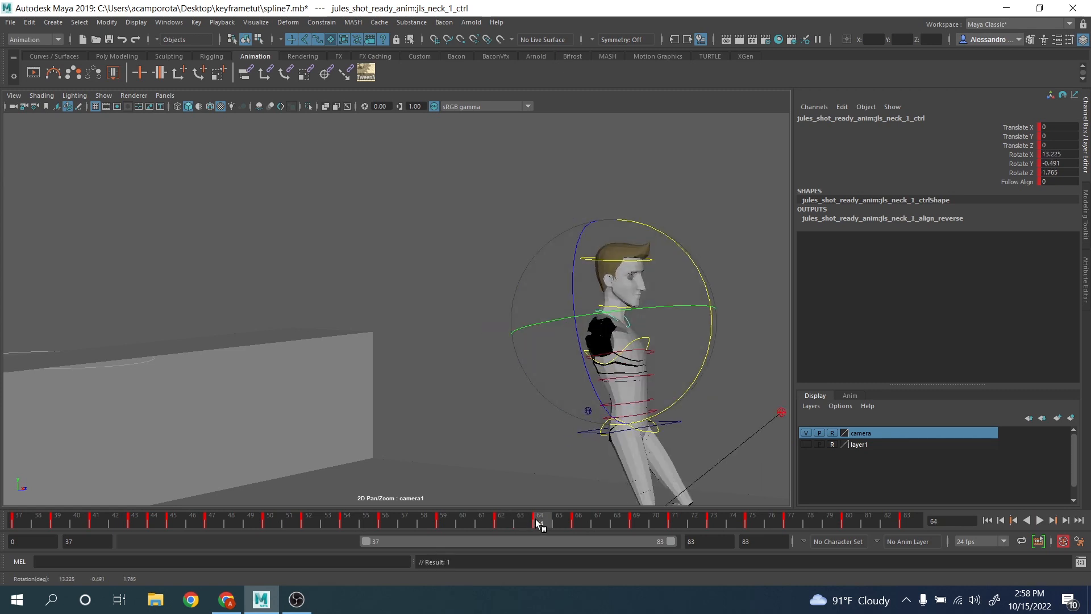
# Rotate the neck control at frame 66 to a Rotate X of about 4.08 and tilt it forward at frame 69
pyautogui.moveTo(553, 518); pyautogui.dragTo(576, 517)
pyautogui.moveTo(733, 247); pyautogui.dragTo(738, 255)
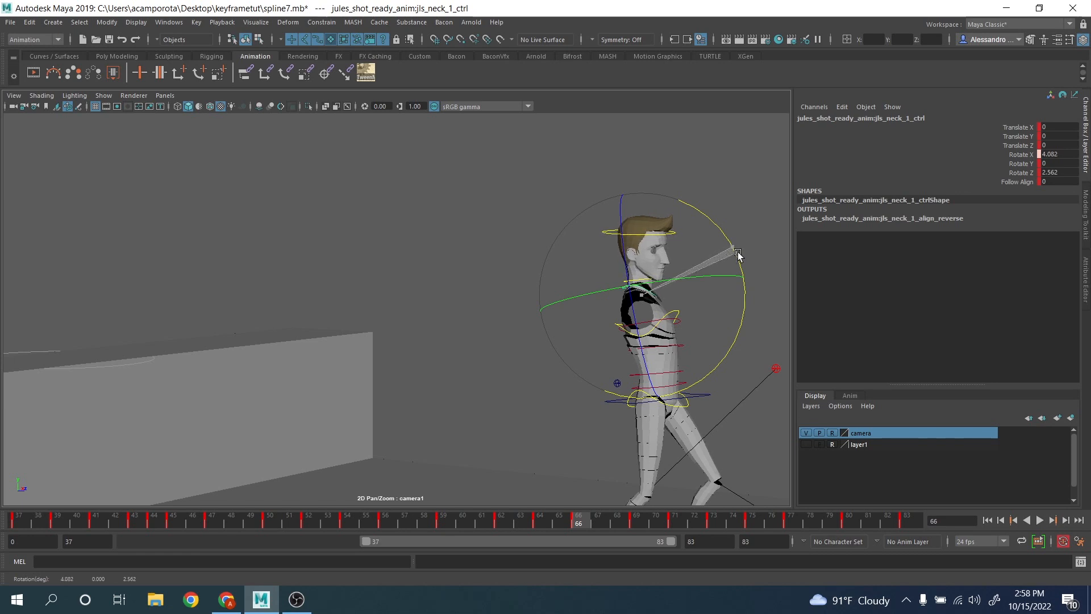
pyautogui.moveTo(594, 530); pyautogui.dragTo(640, 524)
pyautogui.moveTo(767, 315); pyautogui.dragTo(759, 327)
# Tilt the neck control back slightly at frames 75 and 77, check the motion through frame 83 and deselect it
pyautogui.moveTo(666, 520); pyautogui.dragTo(711, 518)
pyautogui.moveTo(616, 394); pyautogui.dragTo(284, 358, button='middle')
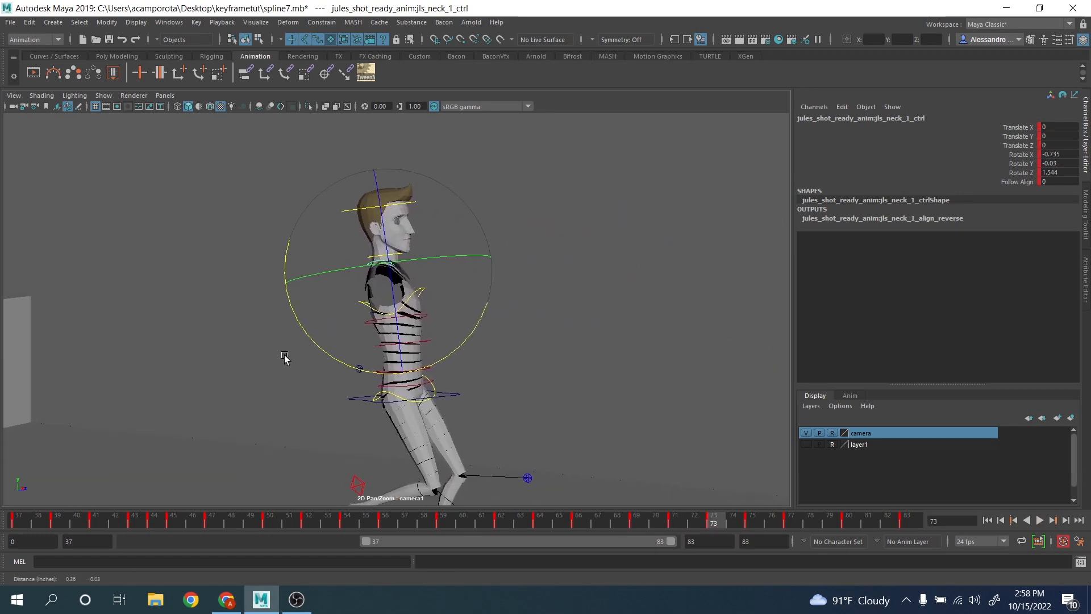
pyautogui.moveTo(719, 527); pyautogui.dragTo(749, 522)
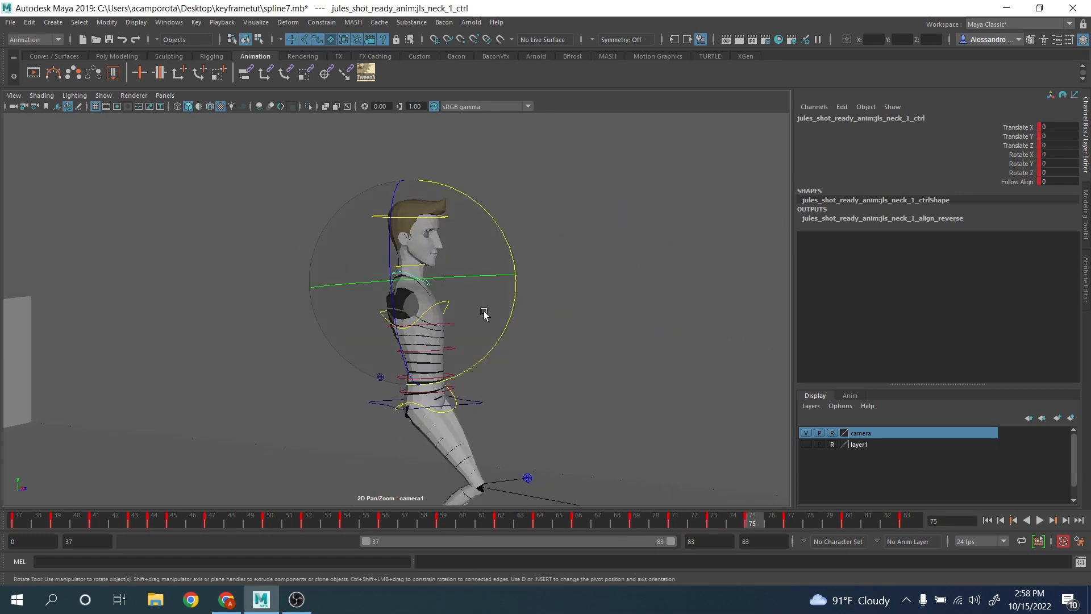
pyautogui.moveTo(509, 324); pyautogui.dragTo(509, 317)
pyautogui.moveTo(776, 524); pyautogui.dragTo(791, 523)
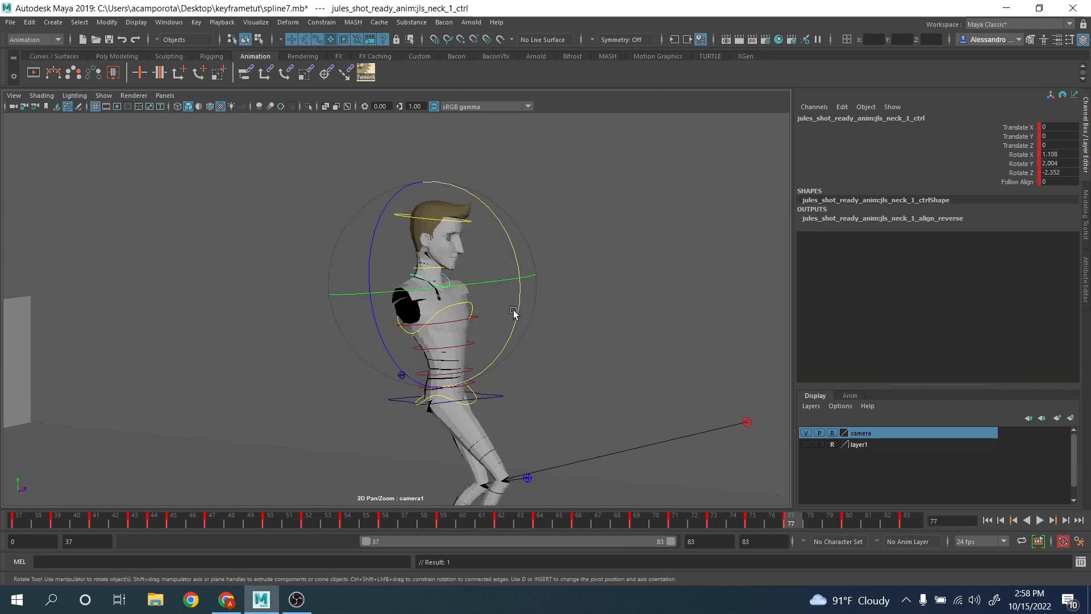
pyautogui.moveTo(518, 312); pyautogui.dragTo(518, 310)
pyautogui.moveTo(801, 524); pyautogui.dragTo(908, 523)
pyautogui.click(721, 328)
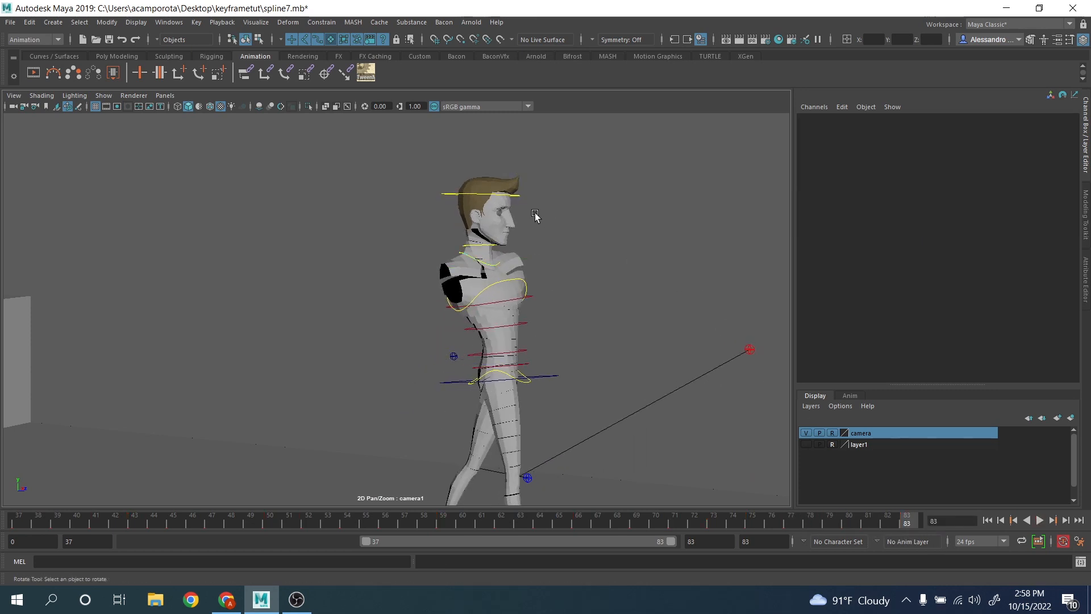
# Adjust the head control's forward tilt at frames 52 and 54 and scrub to frame 61
pyautogui.click(514, 197)
pyautogui.click(155, 518)
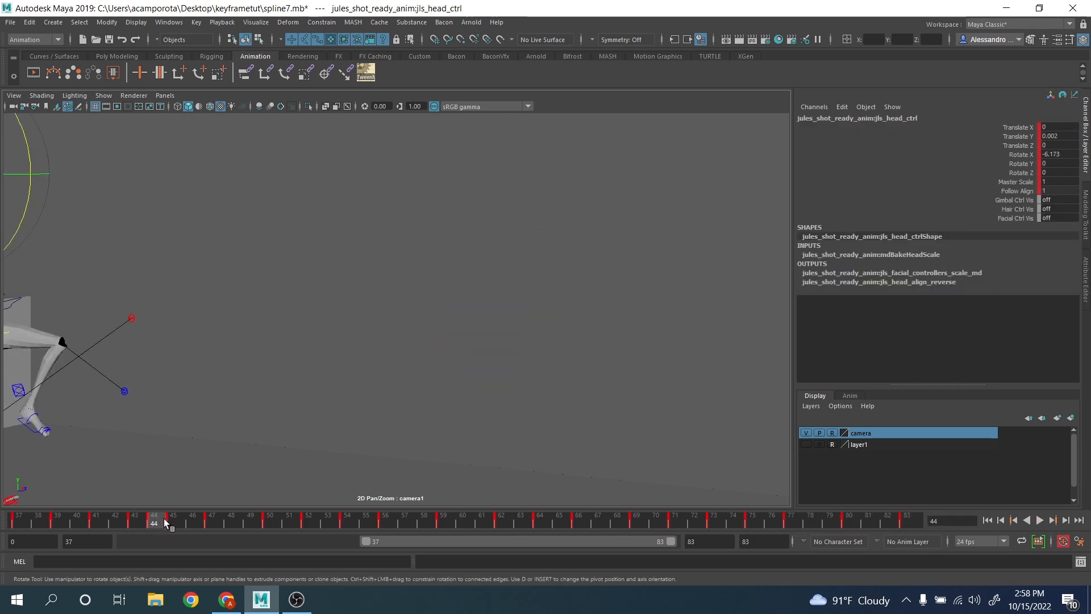
pyautogui.moveTo(146, 519); pyautogui.dragTo(312, 528)
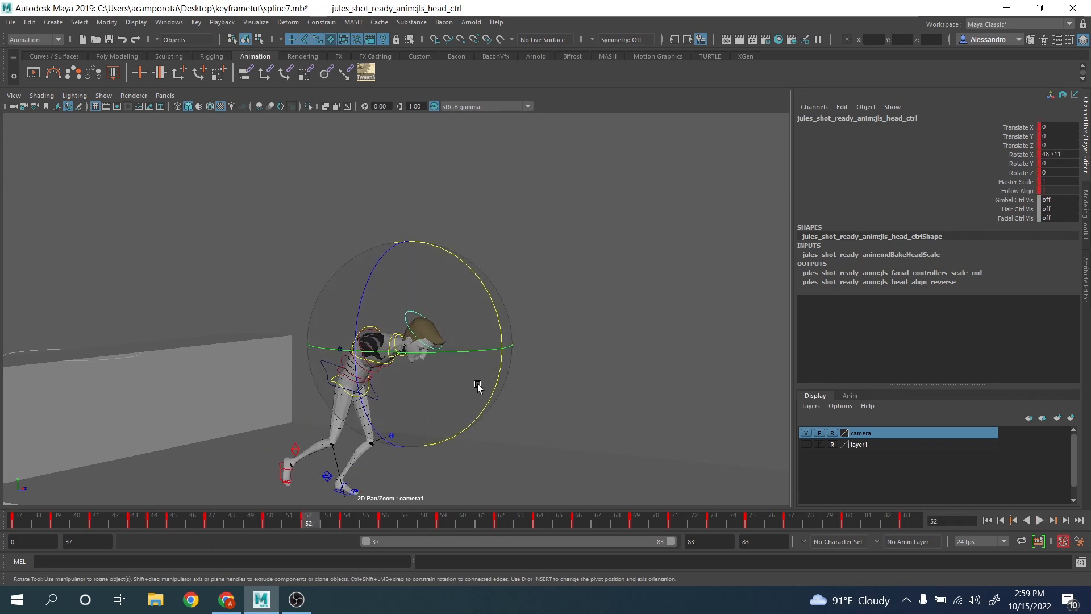
pyautogui.moveTo(492, 384); pyautogui.dragTo(495, 391)
pyautogui.moveTo(365, 523); pyautogui.dragTo(347, 521)
pyautogui.moveTo(495, 365); pyautogui.dragTo(499, 362)
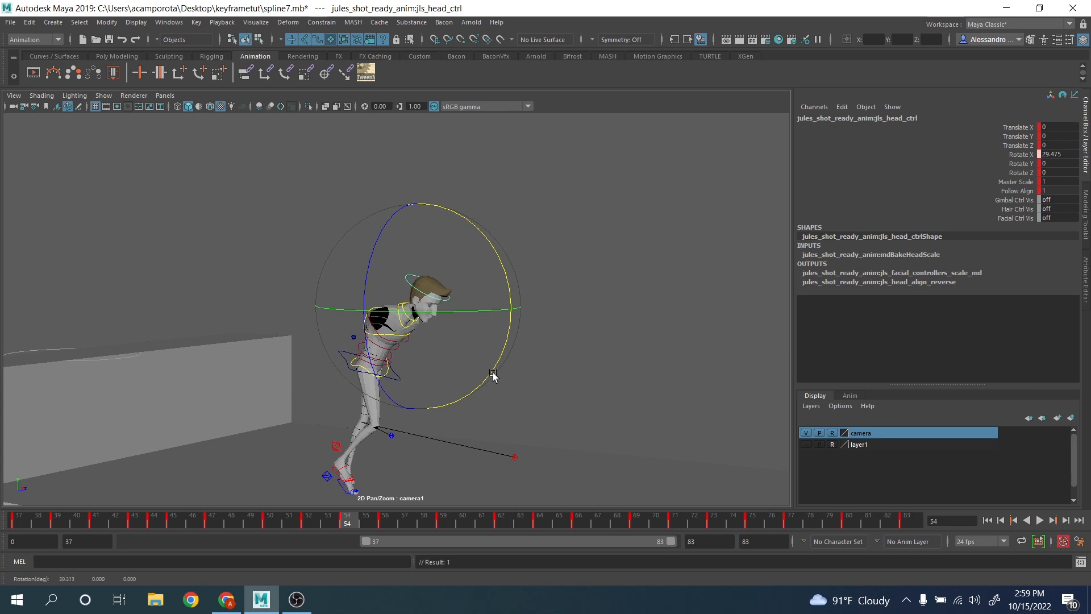
pyautogui.moveTo(362, 523); pyautogui.dragTo(482, 524)
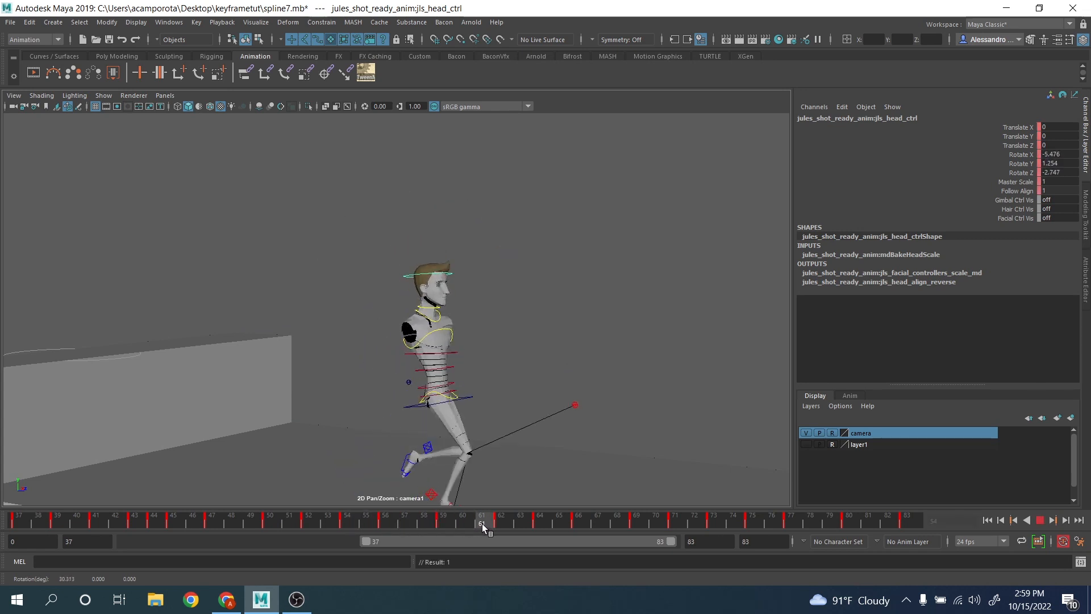
# Open the Graph Editor, isolate the head control's Rotate X curve and move the window clear of the character
pyautogui.click(169, 22)
pyautogui.moveTo(200, 83)
pyautogui.click(341, 93)
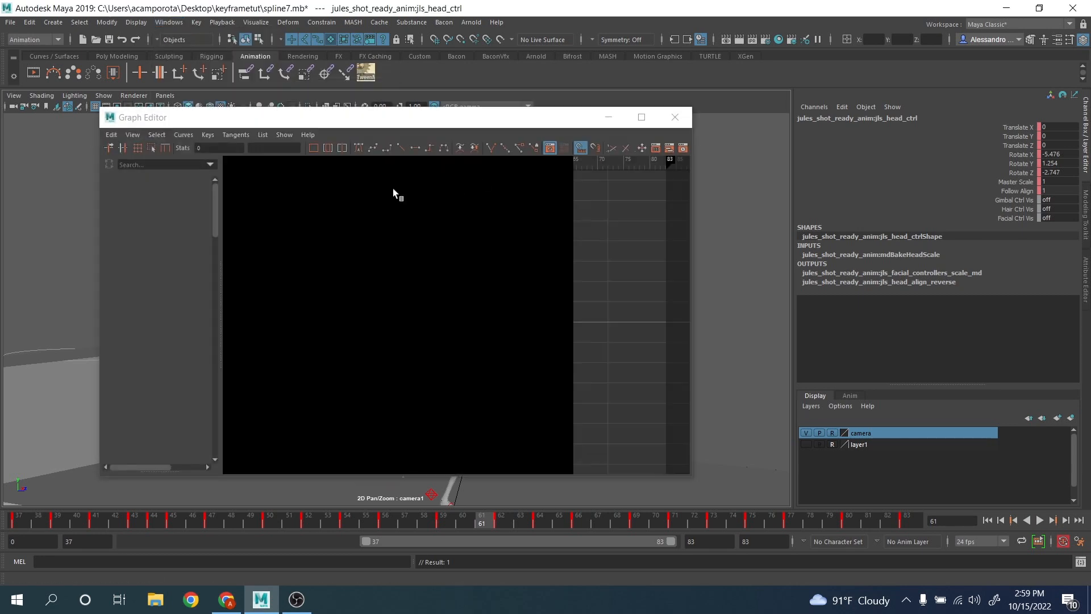
pyautogui.click(158, 226)
pyautogui.moveTo(347, 124); pyautogui.dragTo(789, 140)
# Lower the frame 62 key on the head control's Rotate X curve to about -10
pyautogui.scroll(4, 794, 333)
pyautogui.keyDown('alt'); pyautogui.moveTo(903, 388); pyautogui.dragTo(878, 238, button='middle'); pyautogui.keyUp('alt')
pyautogui.scroll(-3, 877, 238)
pyautogui.keyDown('alt'); pyautogui.keyDown('shift'); pyautogui.moveTo(908, 244); pyautogui.dragTo(913, 293, button='right'); pyautogui.keyUp('shift'); pyautogui.keyUp('alt')
pyautogui.scroll(6, 865, 318)
pyautogui.keyDown('alt'); pyautogui.moveTo(852, 328); pyautogui.dragTo(859, 272, button='middle'); pyautogui.keyUp('alt')
pyautogui.scroll(-4, 853, 295)
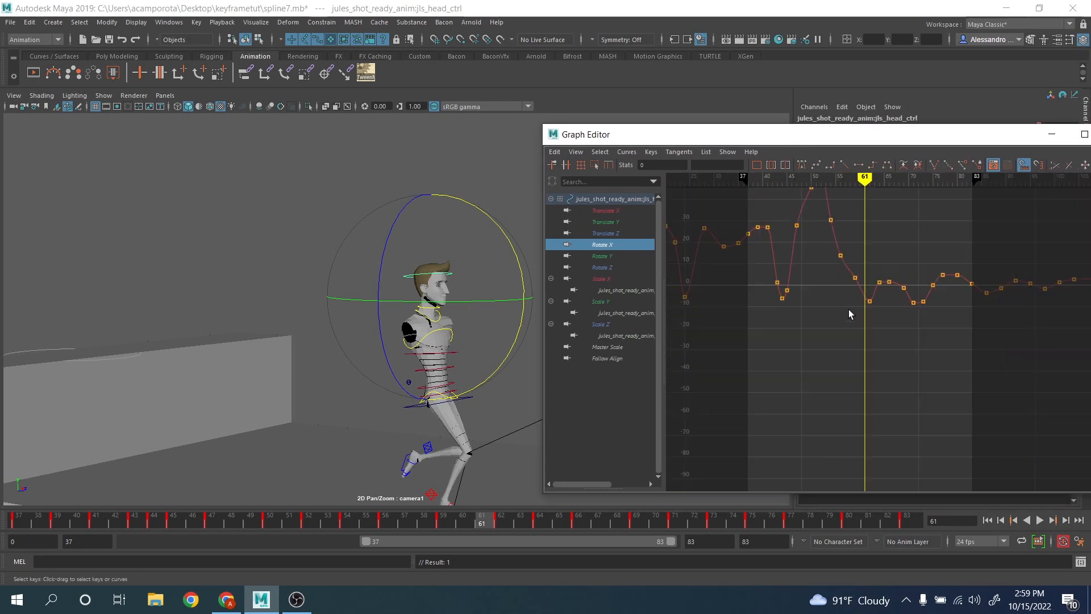
pyautogui.keyDown('alt'); pyautogui.keyDown('shift'); pyautogui.moveTo(848, 309); pyautogui.dragTo(818, 244, button='right'); pyautogui.keyUp('shift'); pyautogui.keyUp('alt')
pyautogui.keyDown('alt'); pyautogui.moveTo(816, 243); pyautogui.dragTo(819, 394, button='middle'); pyautogui.keyUp('alt')
pyautogui.keyDown('alt'); pyautogui.keyDown('shift'); pyautogui.moveTo(878, 353); pyautogui.dragTo(877, 370, button='right'); pyautogui.keyUp('shift'); pyautogui.keyUp('alt')
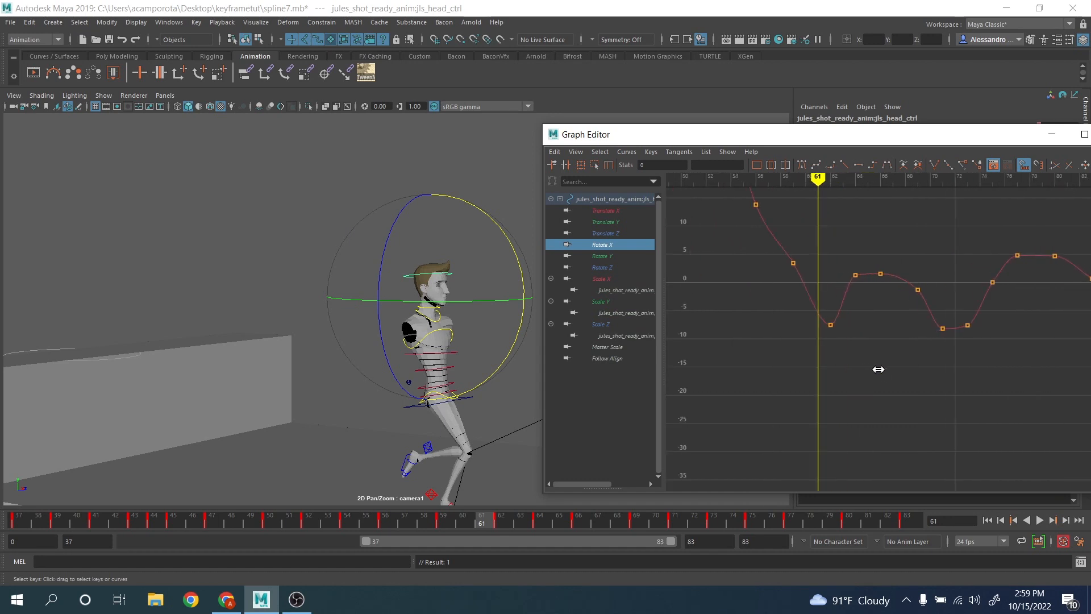
pyautogui.keyDown('alt'); pyautogui.moveTo(876, 369); pyautogui.dragTo(934, 417, button='middle'); pyautogui.keyUp('alt')
pyautogui.moveTo(959, 420); pyautogui.dragTo(959, 421)
pyautogui.press('.')
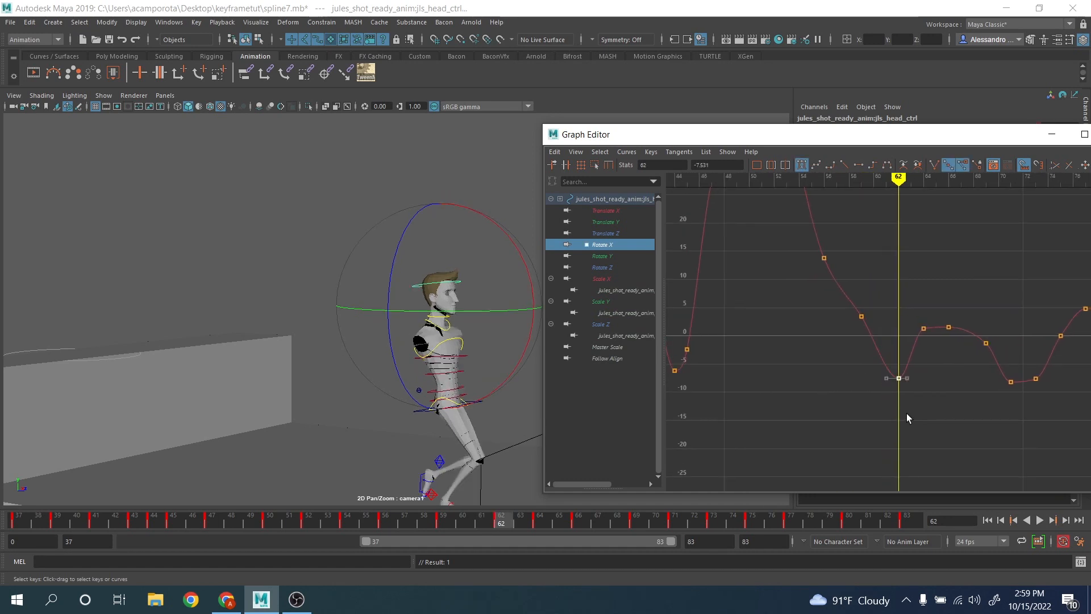
pyautogui.moveTo(906, 414); pyautogui.dragTo(911, 429, button='middle')
# Delete the head's Rotate X key at frame 59 and raise the frame 56 key to about 19.8
pyautogui.moveTo(863, 299); pyautogui.dragTo(833, 352)
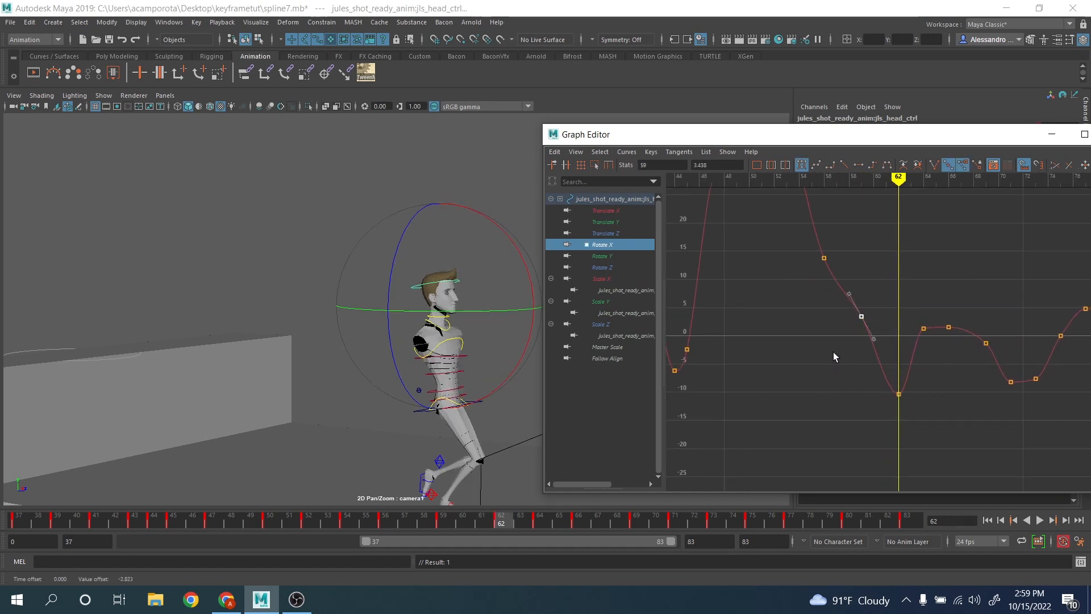
pyautogui.press('Delete')
pyautogui.click(824, 258)
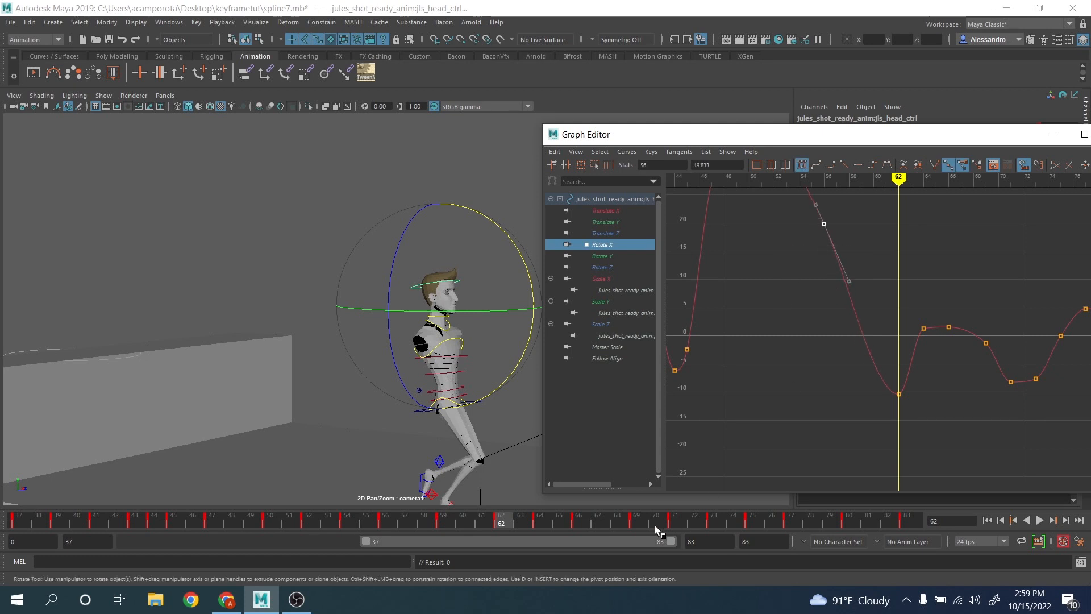
# Remove the head's Rotate X key at frame 64 and raise the frame 66 key to about 4.87
pyautogui.moveTo(505, 521); pyautogui.dragTo(580, 527)
pyautogui.moveTo(913, 296); pyautogui.dragTo(938, 352)
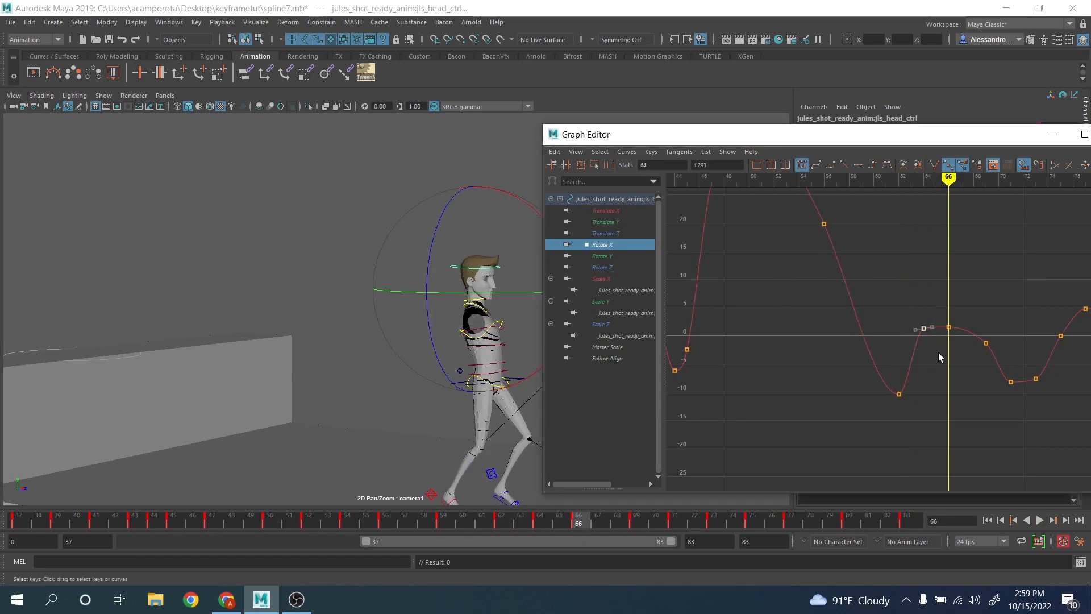
pyautogui.moveTo(934, 301); pyautogui.dragTo(955, 376)
pyautogui.moveTo(955, 376); pyautogui.dragTo(851, 361, button='middle')
# Shift the head's Rotate X key at frame 73 to frame 72, lower it to about -11.6 and delete the frame 71 key
pyautogui.scroll(-4, 947, 357)
pyautogui.keyDown('alt'); pyautogui.keyDown('shift'); pyautogui.moveTo(840, 364); pyautogui.dragTo(863, 368, button='right'); pyautogui.keyUp('shift'); pyautogui.keyUp('alt')
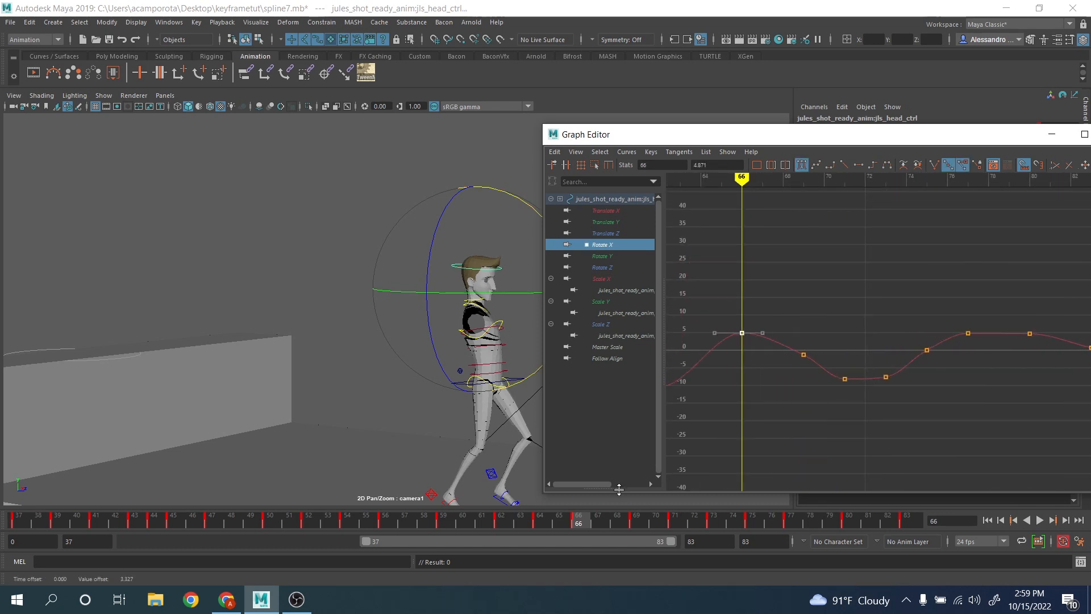
pyautogui.moveTo(587, 520); pyautogui.dragTo(645, 524)
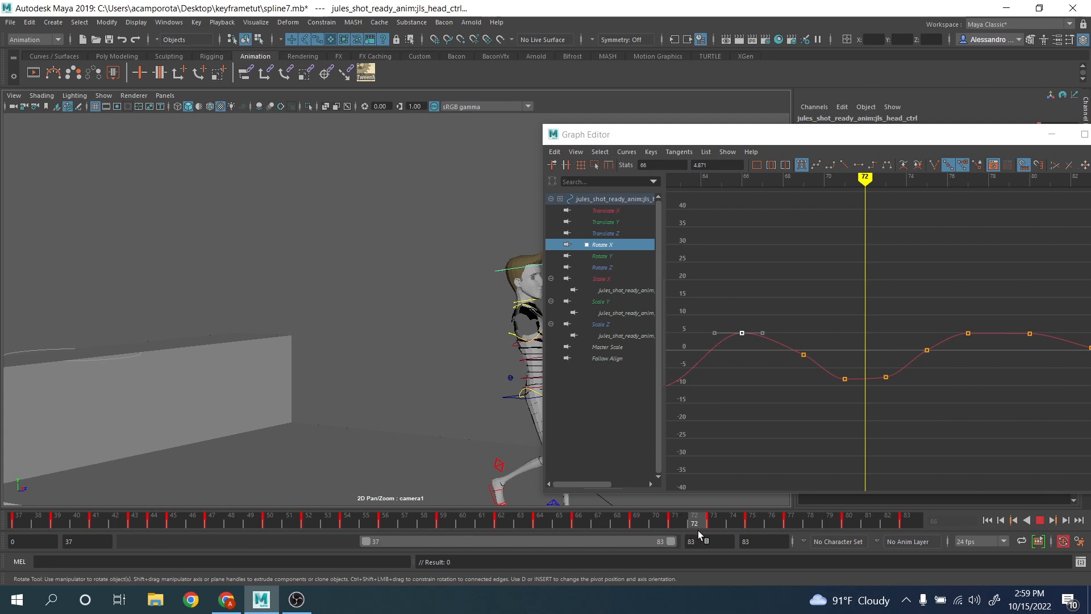
pyautogui.press('.')
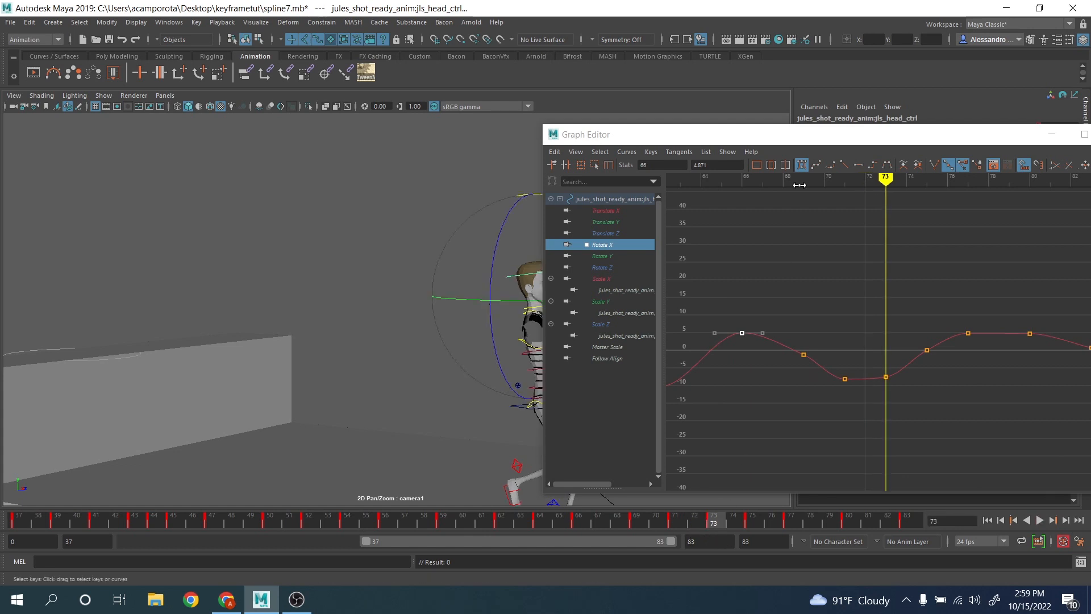
pyautogui.moveTo(809, 141); pyautogui.dragTo(171, 105)
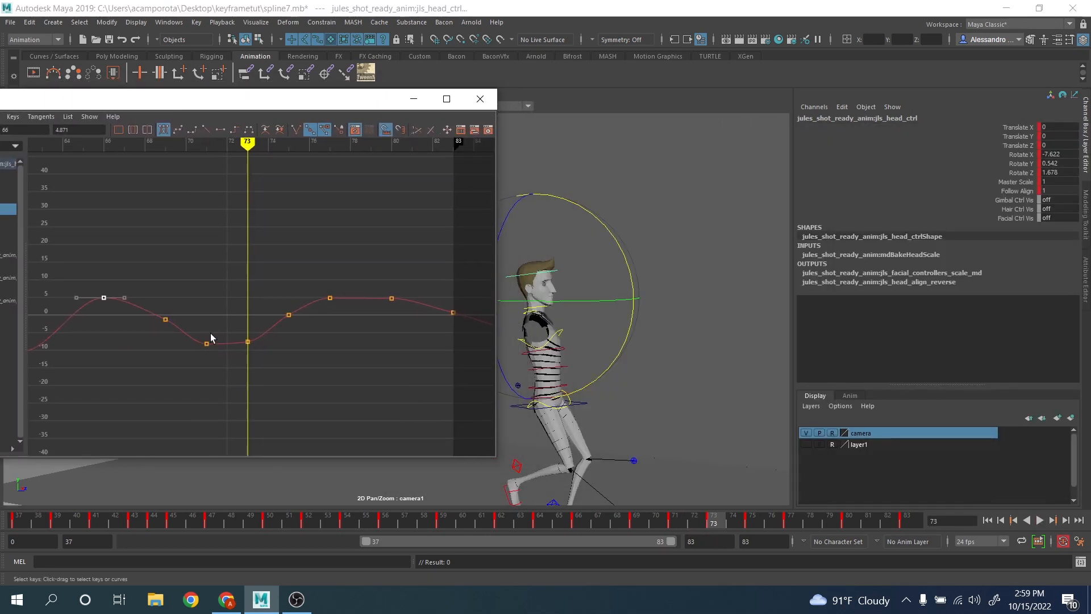
pyautogui.moveTo(227, 323); pyautogui.dragTo(252, 368)
pyautogui.moveTo(233, 376); pyautogui.dragTo(238, 382, button='middle')
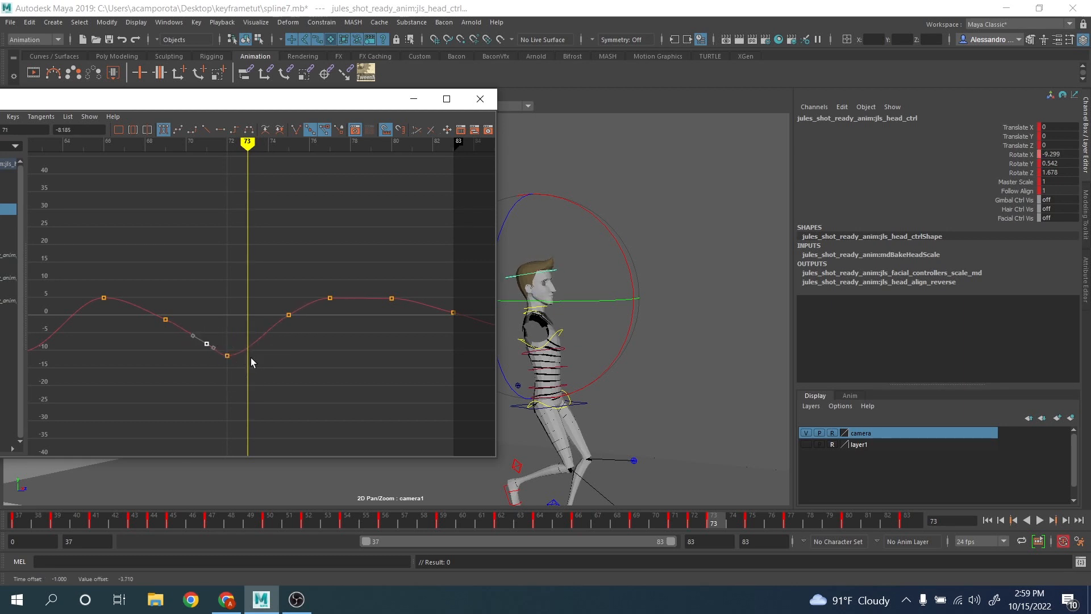
pyautogui.click(251, 357)
# Remove the head's Rotate X keys at frames 75 and 77 and move the frame 80 key to frame 78 at about 0.32
pyautogui.moveTo(683, 524); pyautogui.dragTo(799, 520)
pyautogui.moveTo(253, 265); pyautogui.dragTo(356, 370)
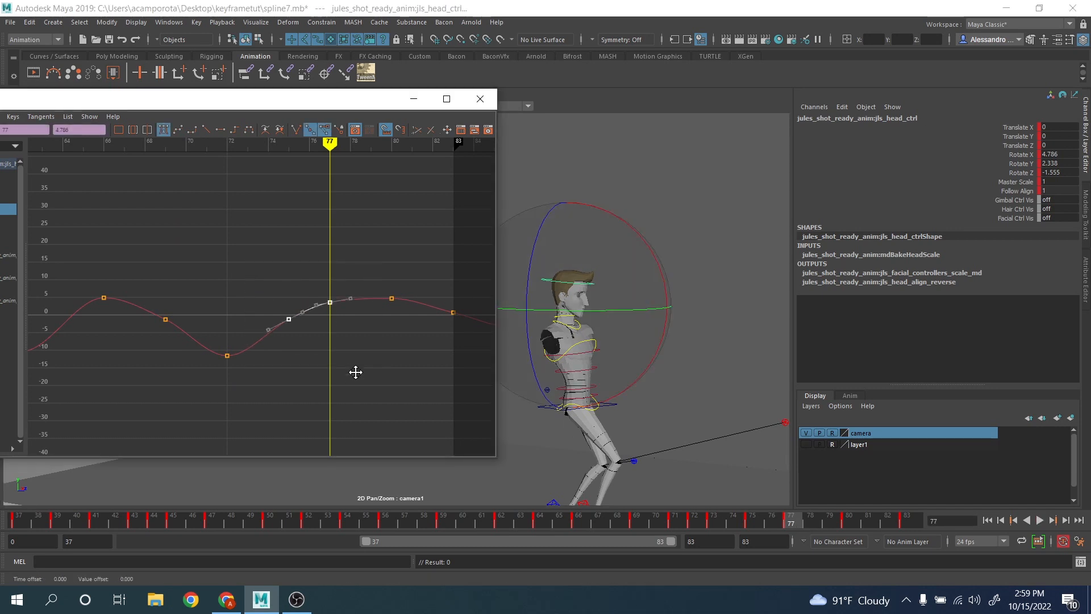
pyautogui.moveTo(356, 370); pyautogui.dragTo(356, 380, button='middle')
pyautogui.click(809, 521)
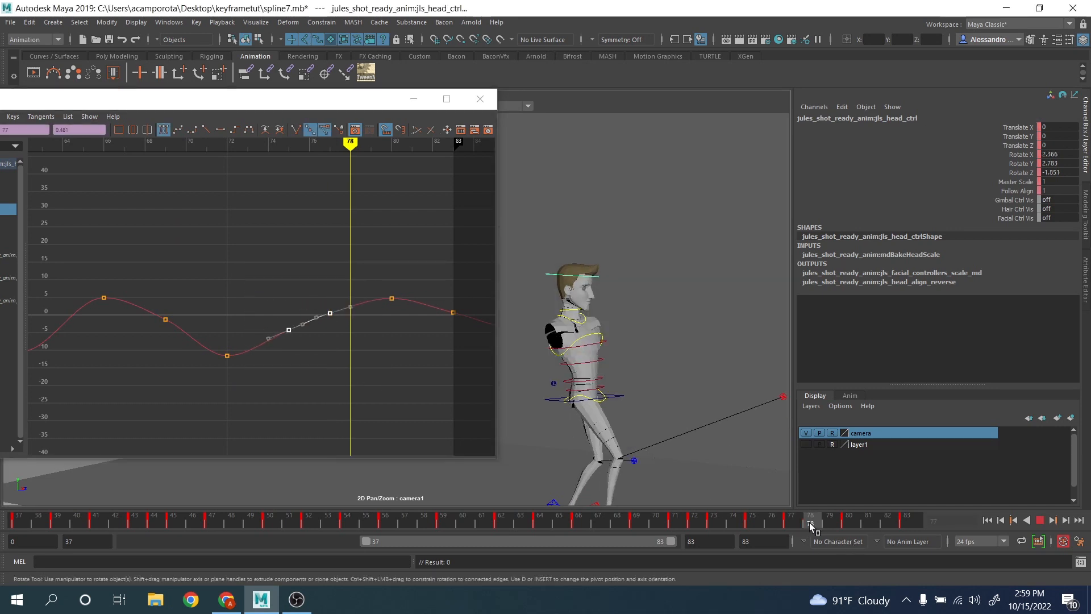
pyautogui.moveTo(288, 288); pyautogui.dragTo(351, 329)
pyautogui.moveTo(351, 329); pyautogui.dragTo(365, 330, button='middle')
pyautogui.click(278, 312)
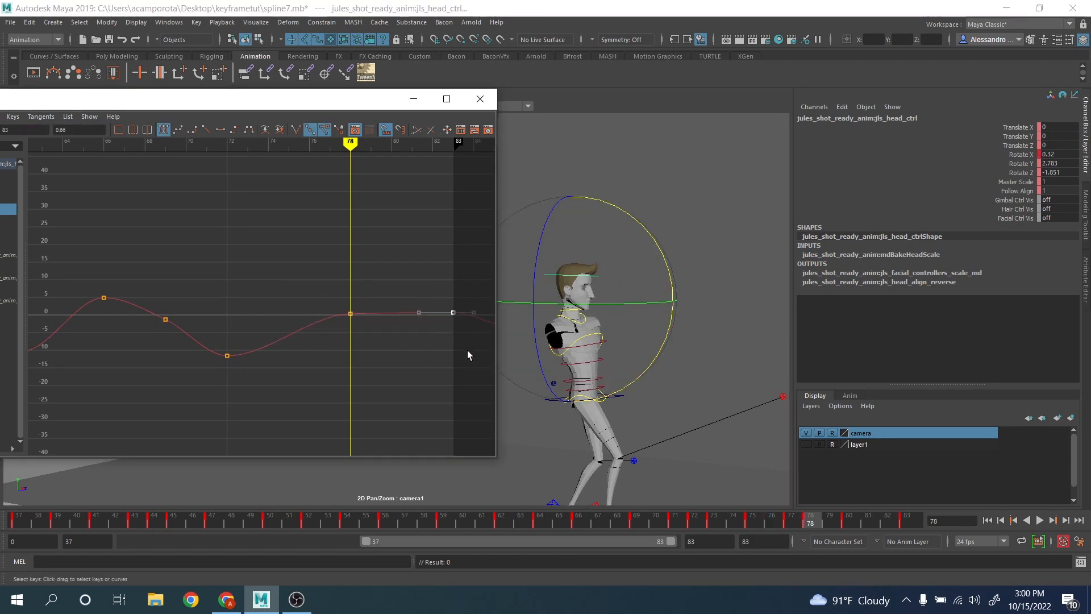
# Lower the head's Rotate X key at frame 83 to about -4.24 and play back the animation without the Graph Editor in view
pyautogui.moveTo(870, 518); pyautogui.dragTo(936, 533)
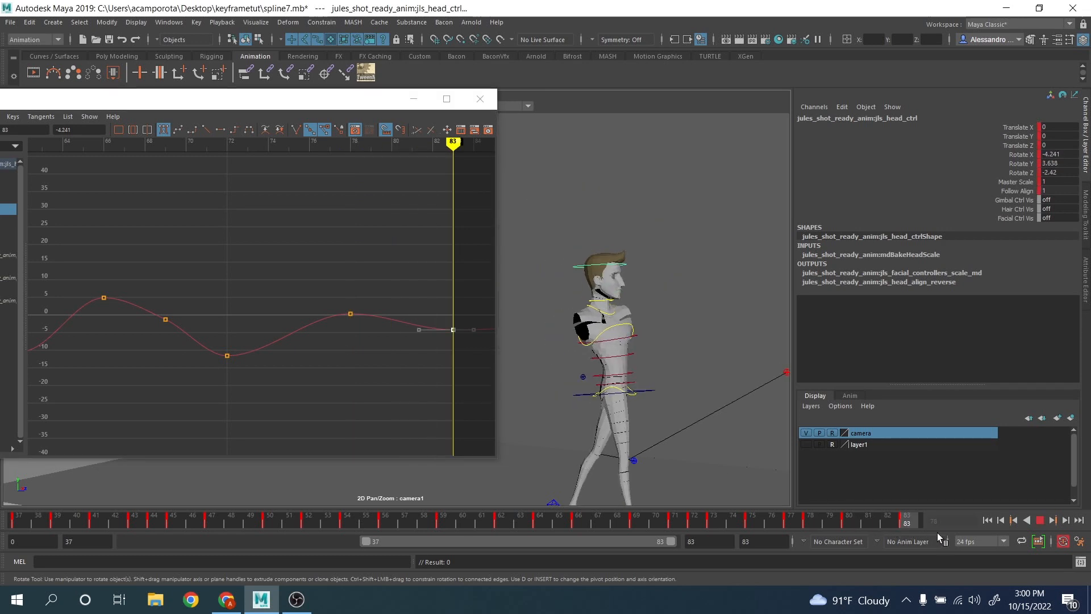
pyautogui.click(1041, 520)
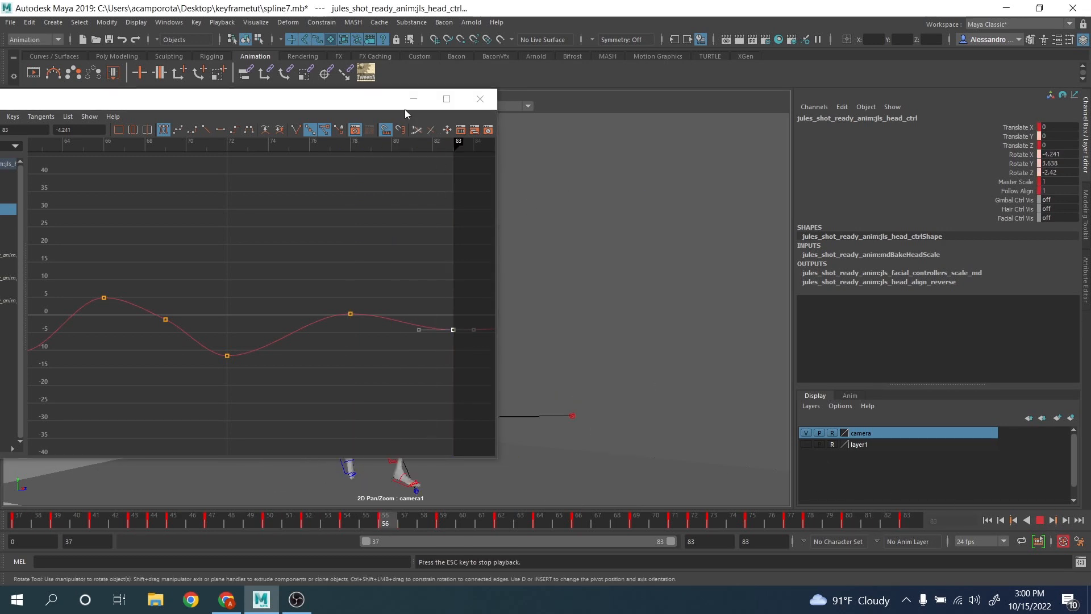
pyautogui.click(414, 99)
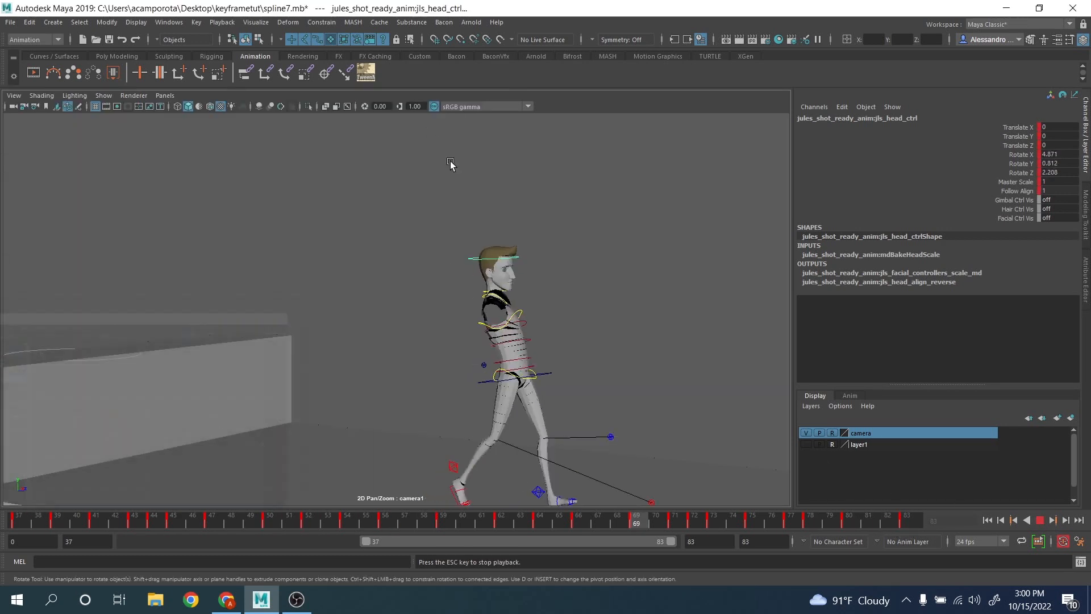
pyautogui.click(1040, 520)
# Scale down the head's Rotate X keys from frame 66 to 72, bringing the frame 66 key to about 1
pyautogui.click(57, 576)
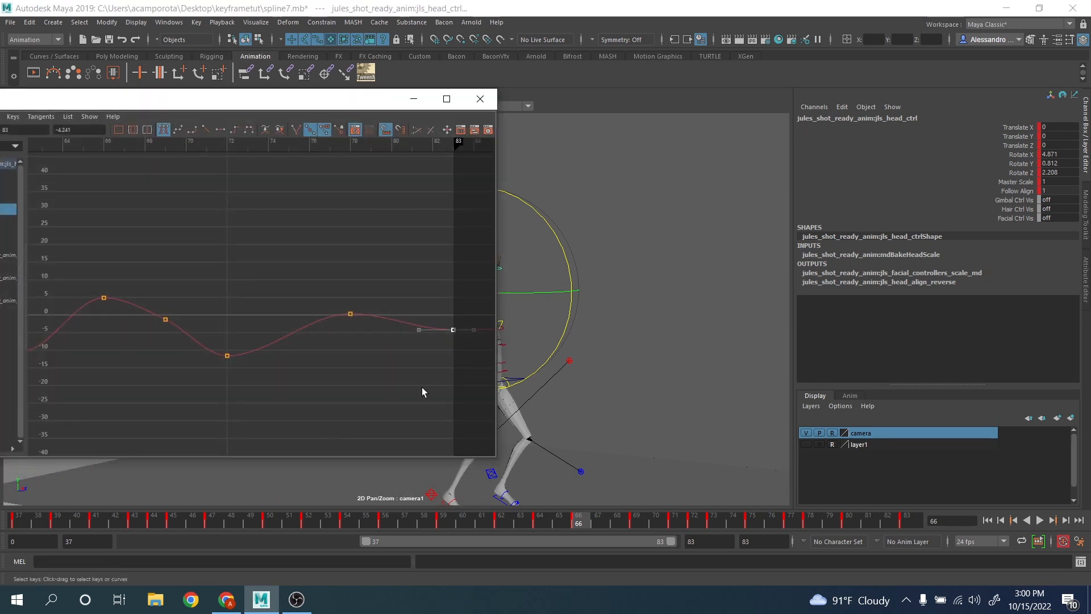
pyautogui.scroll(4, 356, 285)
pyautogui.keyDown('alt'); pyautogui.moveTo(268, 290); pyautogui.dragTo(223, 293, button='middle'); pyautogui.keyUp('alt')
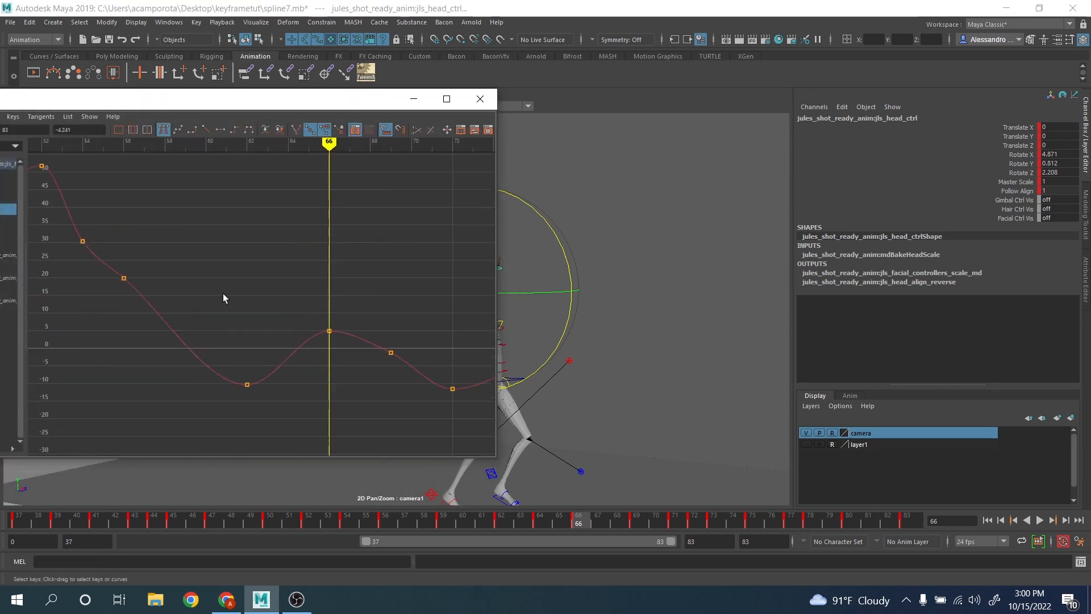
pyautogui.keyDown('alt'); pyautogui.moveTo(167, 258); pyautogui.dragTo(305, 278, button='middle'); pyautogui.keyUp('alt')
pyautogui.keyDown('alt'); pyautogui.moveTo(393, 297); pyautogui.dragTo(172, 264, button='middle'); pyautogui.keyUp('alt')
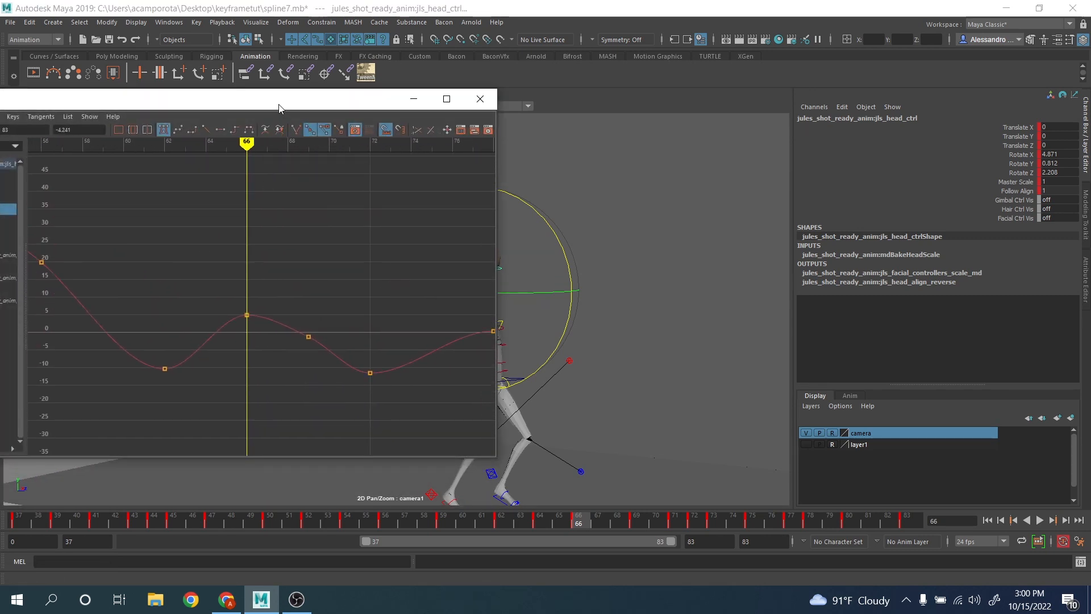
pyautogui.moveTo(279, 105); pyautogui.dragTo(69, 105)
pyautogui.moveTo(8, 283); pyautogui.dragTo(190, 395)
pyautogui.moveTo(106, 97); pyautogui.dragTo(893, 154)
pyautogui.click(552, 174)
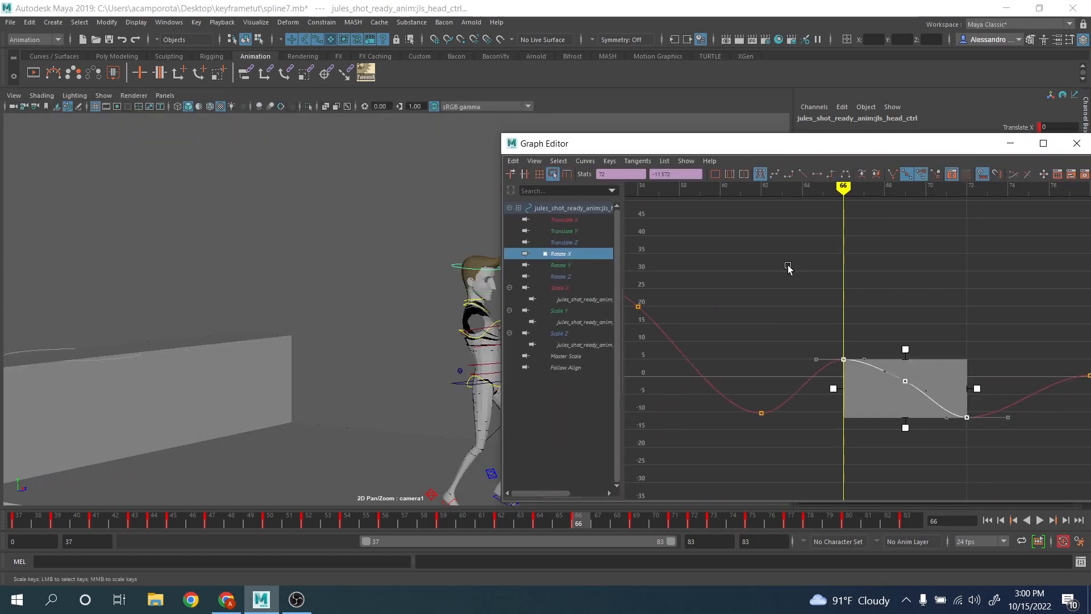
pyautogui.click(903, 352)
pyautogui.hotkey('ctrl', 'z')
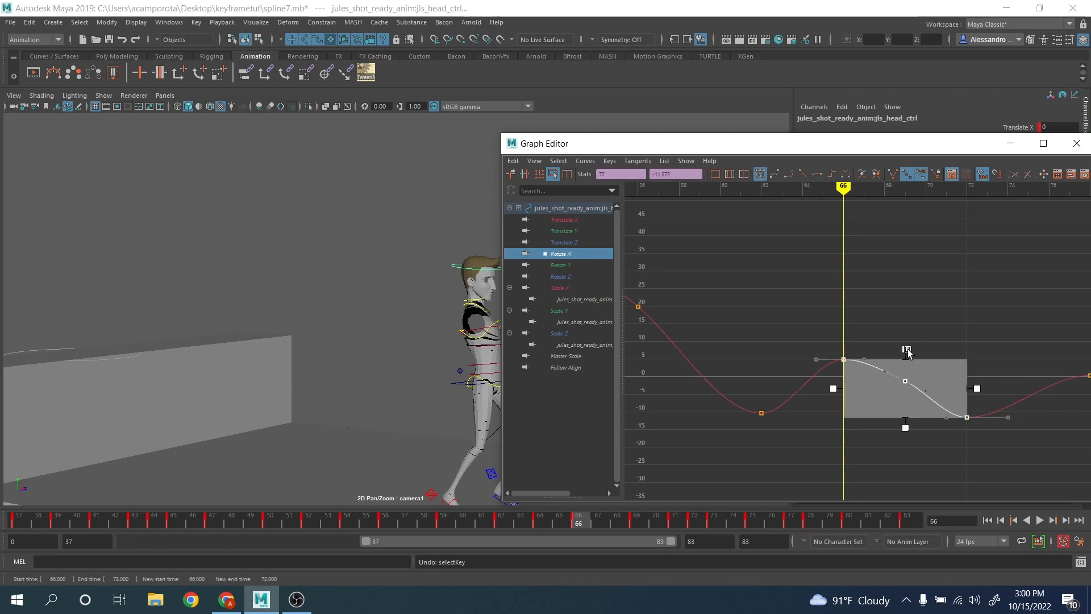
pyautogui.moveTo(906, 353); pyautogui.dragTo(910, 367)
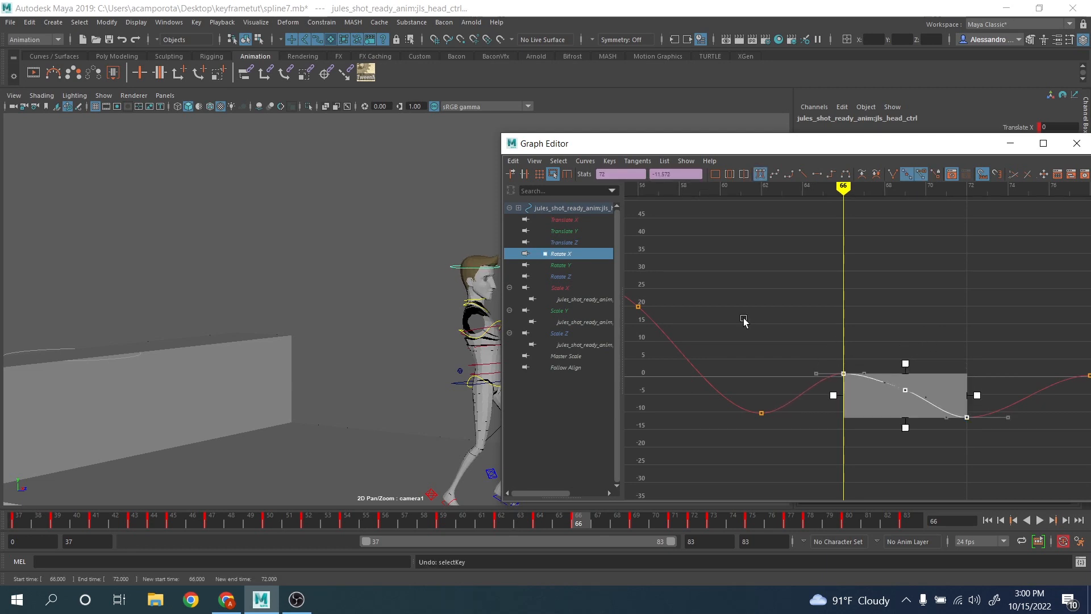
# Delete the head's Rotate X key at frame 54, raise the frame 56 key to about 22.8 and adjust its tangent
pyautogui.scroll(-4, 740, 316)
pyautogui.keyDown('alt'); pyautogui.moveTo(741, 316); pyautogui.dragTo(836, 343, button='middle'); pyautogui.keyUp('alt')
pyautogui.scroll(2, 824, 351)
pyautogui.moveTo(248, 521); pyautogui.dragTo(347, 521)
pyautogui.moveTo(857, 324); pyautogui.dragTo(827, 357)
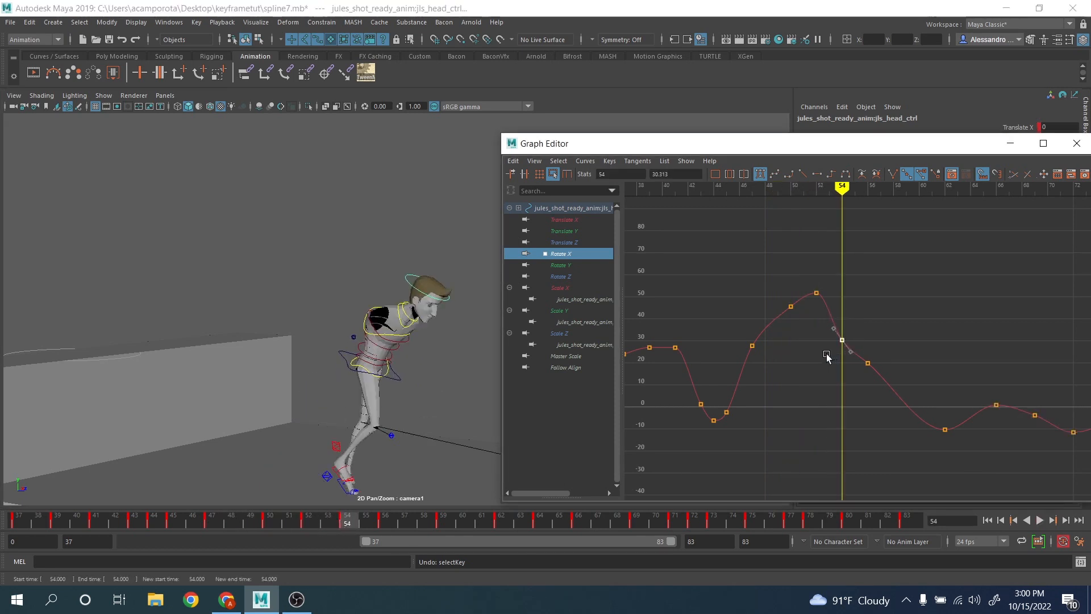
pyautogui.press('Delete')
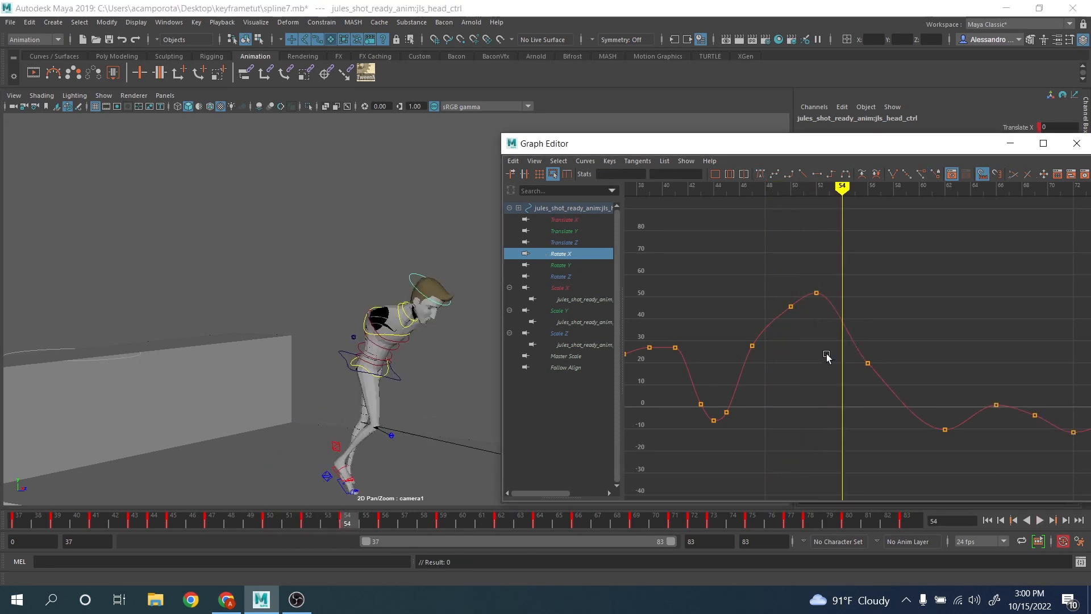
pyautogui.moveTo(898, 332); pyautogui.dragTo(847, 390)
pyautogui.moveTo(847, 390)
pyautogui.mouseDown(button='middle')
pyautogui.moveTo(847, 374)
pyautogui.moveTo(847, 383)
pyautogui.mouseUp(button='middle')
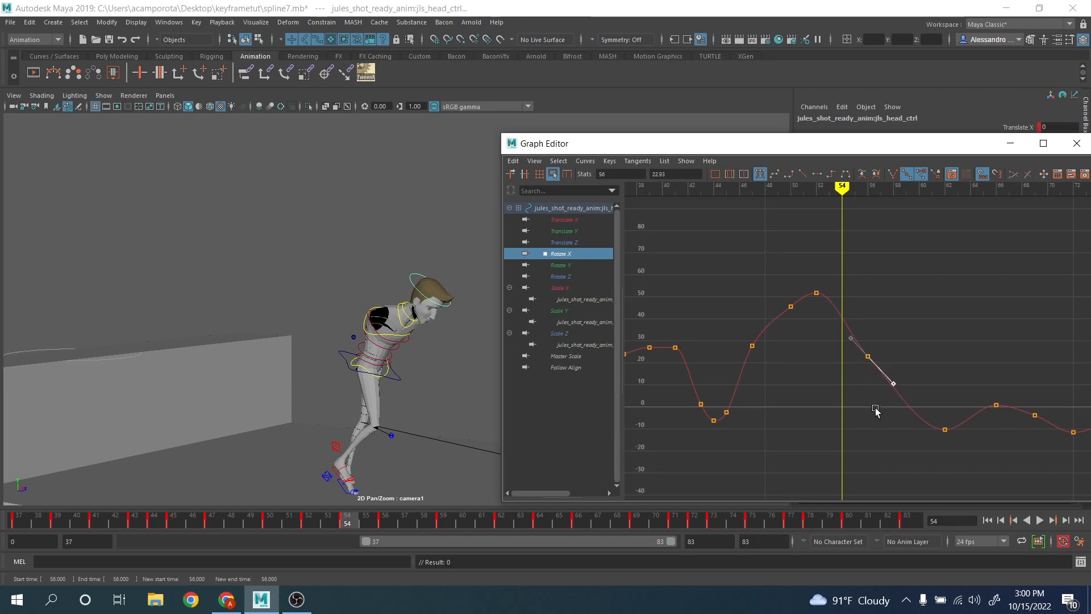
pyautogui.press('w')
pyautogui.moveTo(887, 389); pyautogui.dragTo(839, 378, button='middle')
# Minimize the Graph Editor and play back the animation to check the head motion
pyautogui.click(1014, 145)
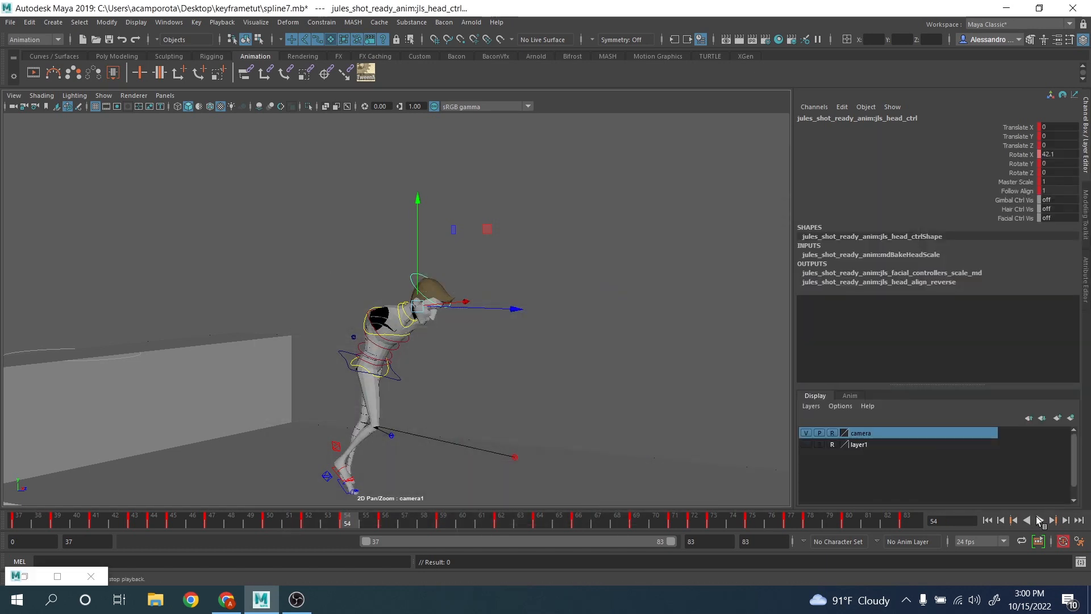
pyautogui.click(1039, 520)
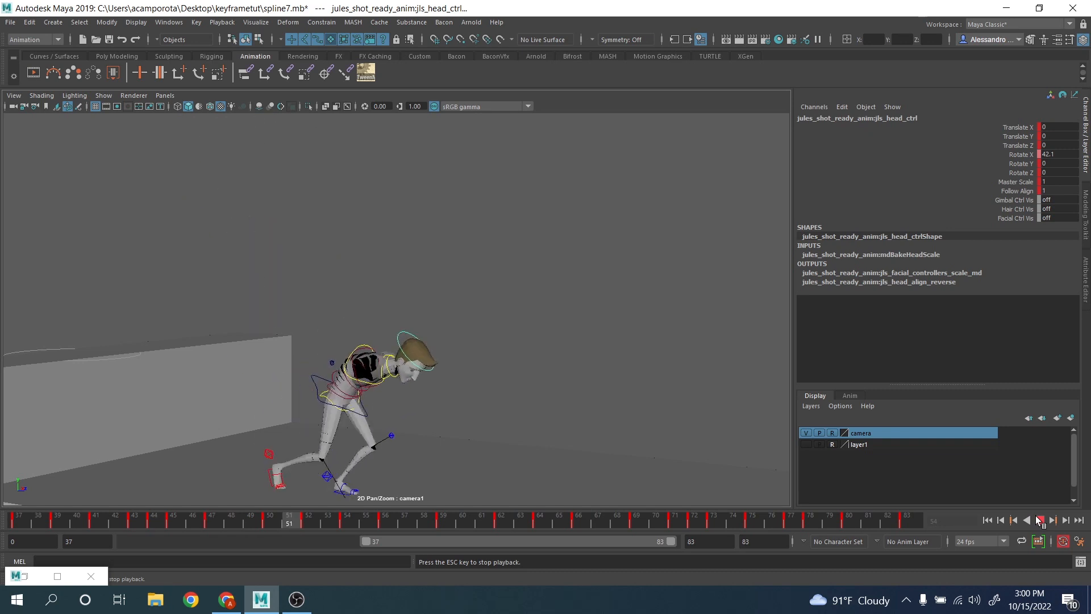
pyautogui.click(1039, 520)
# Select the head control together with both neck controls
pyautogui.click(488, 288)
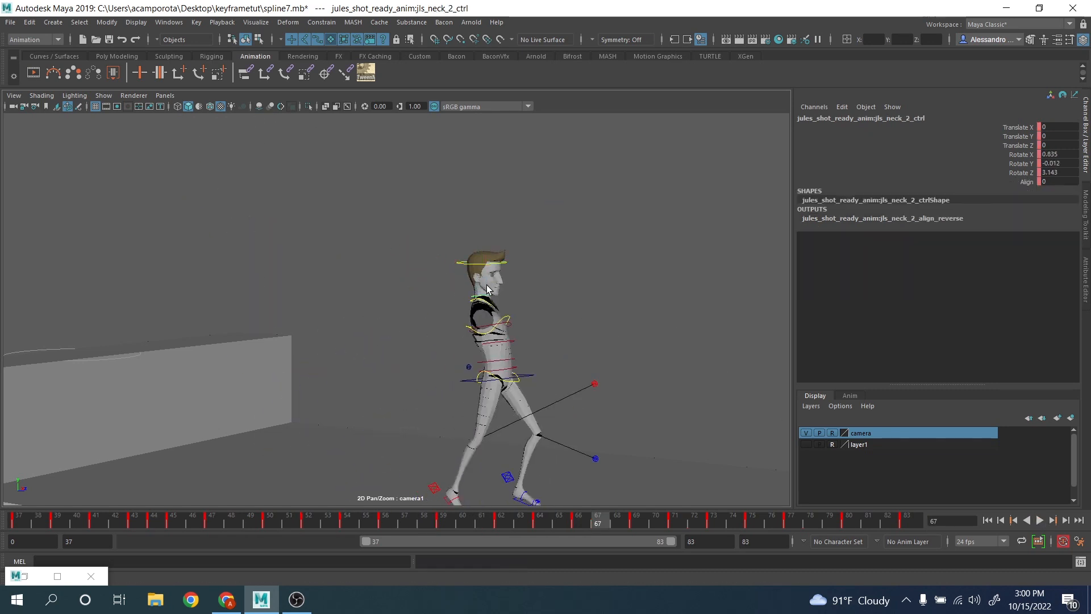
pyautogui.click(456, 264)
pyautogui.keyDown('shift'); pyautogui.click(492, 299); pyautogui.keyUp('shift')
# Try lowering the selected head and neck controls slightly along Y at frame 67, and undo the move
pyautogui.press('w')
pyautogui.moveTo(476, 259); pyautogui.dragTo(477, 263)
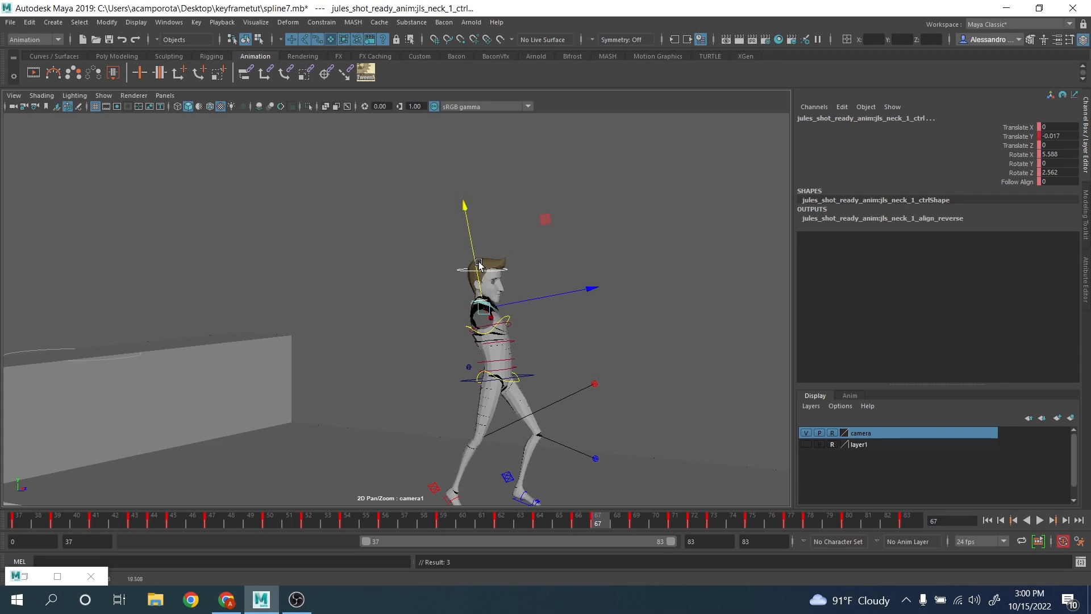
pyautogui.hotkey('ctrl', 'z')
# Bring back the Graph Editor, show the Translate Y curves of the head and neck controls and move the window clear of the character
pyautogui.click(29, 577)
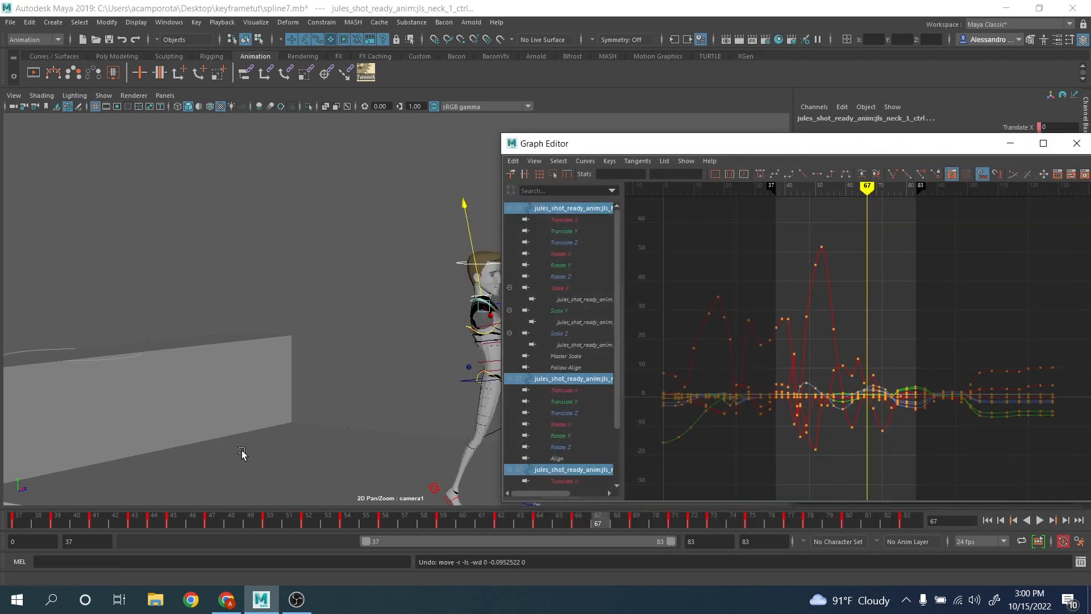
pyautogui.click(567, 232)
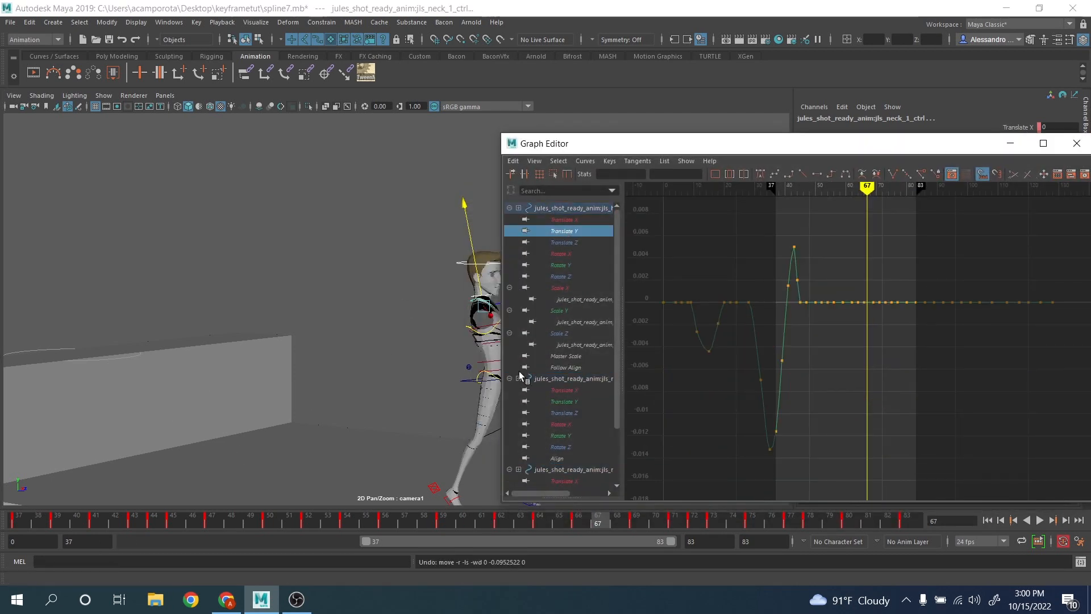
pyautogui.press('w')
pyautogui.moveTo(443, 270); pyautogui.dragTo(373, 300)
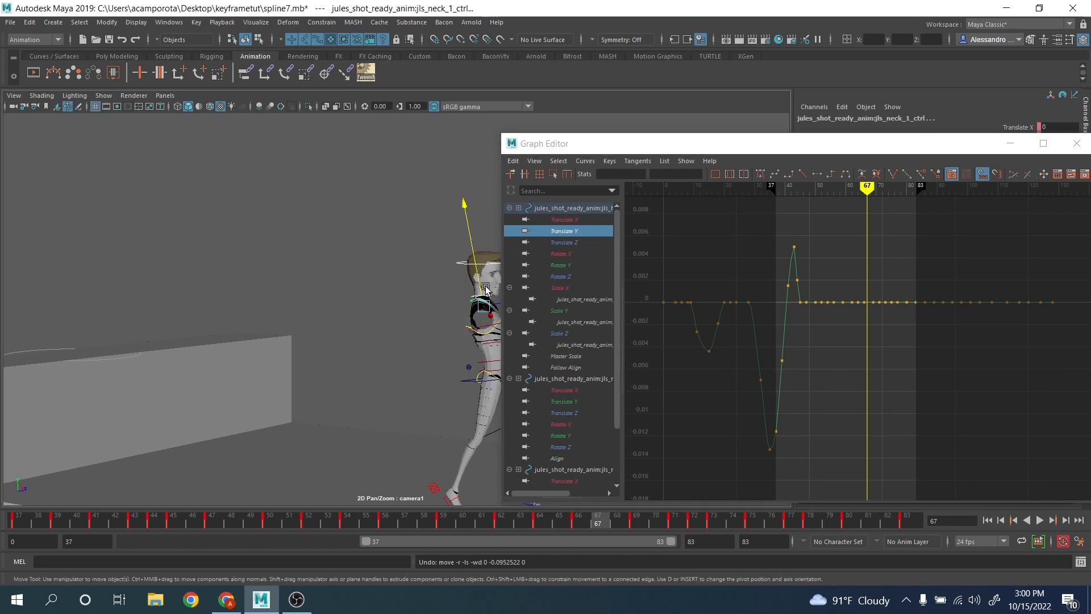
pyautogui.keyDown('ctrl'); pyautogui.click(575, 400); pyautogui.keyUp('ctrl')
pyautogui.scroll(-3, 571, 407)
pyautogui.keyDown('ctrl'); pyautogui.click(572, 423); pyautogui.keyUp('ctrl')
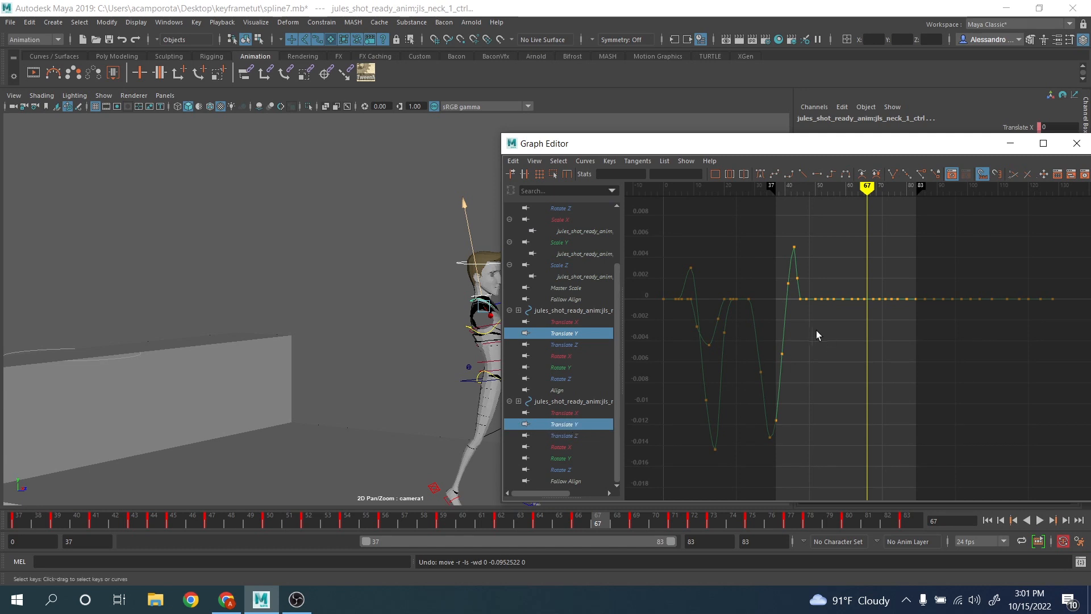
pyautogui.keyDown('alt'); pyautogui.moveTo(816, 336); pyautogui.dragTo(811, 391, button='middle'); pyautogui.keyUp('alt')
pyautogui.keyDown('alt'); pyautogui.keyDown('shift'); pyautogui.moveTo(810, 392); pyautogui.dragTo(832, 394, button='right'); pyautogui.keyUp('shift'); pyautogui.keyUp('alt')
pyautogui.moveTo(703, 148); pyautogui.dragTo(869, 158)
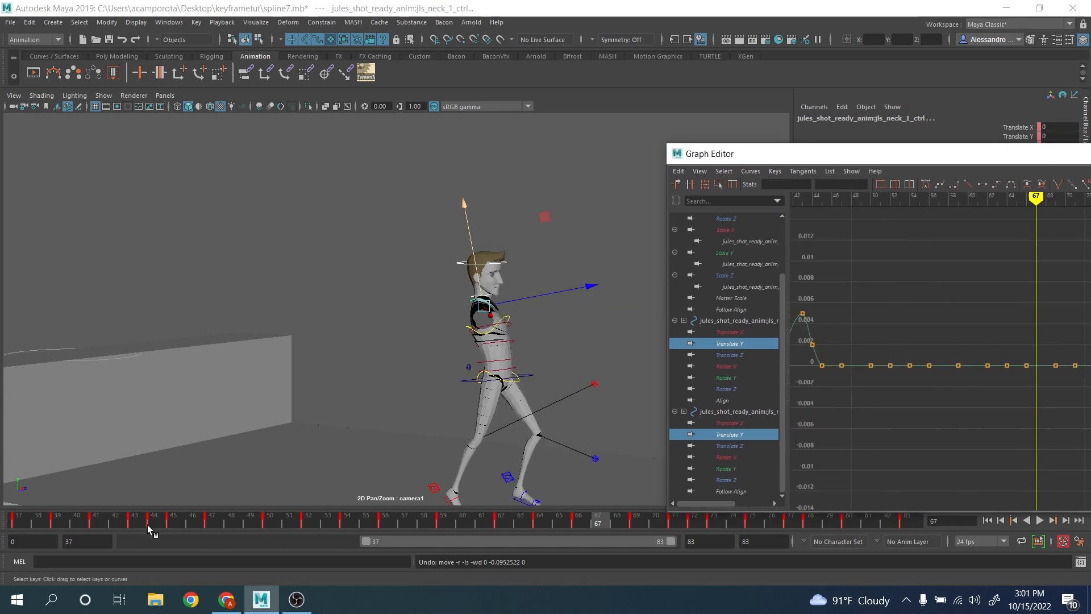
# Move the head and neck Translate Y key at frame 50 to frame 49 at about -0.0045 and delete the key at frame 47
pyautogui.moveTo(148, 527); pyautogui.dragTo(257, 529)
pyautogui.keyDown('alt'); pyautogui.moveTo(952, 384); pyautogui.dragTo(1027, 353, button='middle'); pyautogui.keyUp('alt')
pyautogui.scroll(3, 1028, 353)
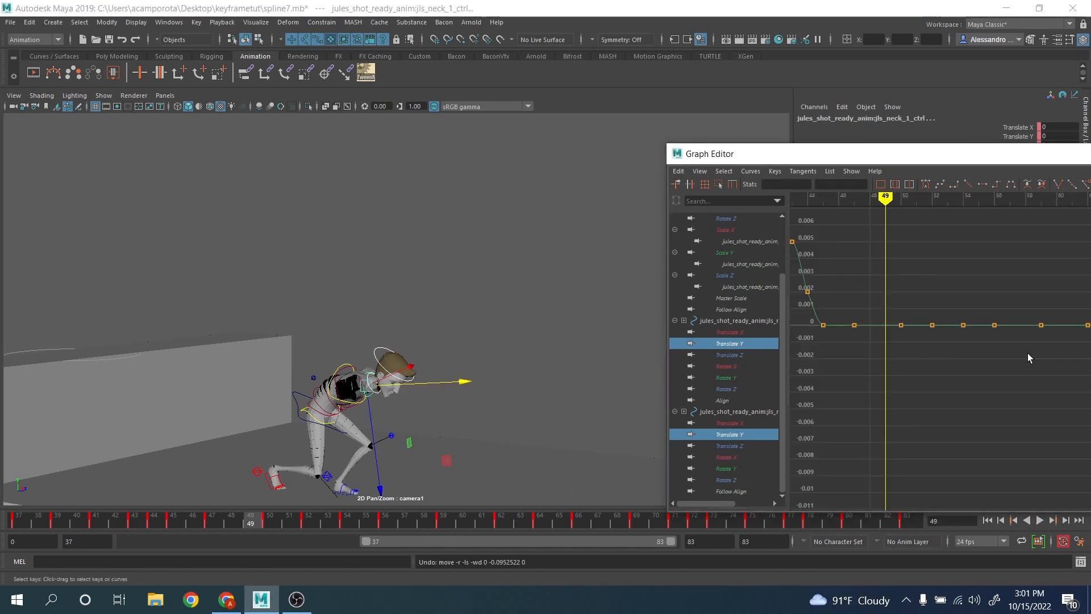
pyautogui.scroll(3, 965, 349)
pyautogui.moveTo(844, 293); pyautogui.dragTo(872, 321)
pyautogui.moveTo(858, 378); pyautogui.dragTo(835, 488, button='middle')
pyautogui.scroll(-4, 852, 410)
pyautogui.keyDown('alt'); pyautogui.moveTo(852, 410); pyautogui.dragTo(915, 434, button='middle'); pyautogui.keyUp('alt')
pyautogui.keyDown('alt'); pyautogui.keyDown('shift'); pyautogui.moveTo(915, 434); pyautogui.dragTo(938, 428, button='right'); pyautogui.keyUp('shift'); pyautogui.keyUp('alt')
pyautogui.keyDown('alt'); pyautogui.moveTo(960, 351); pyautogui.dragTo(925, 353, button='middle'); pyautogui.keyUp('alt')
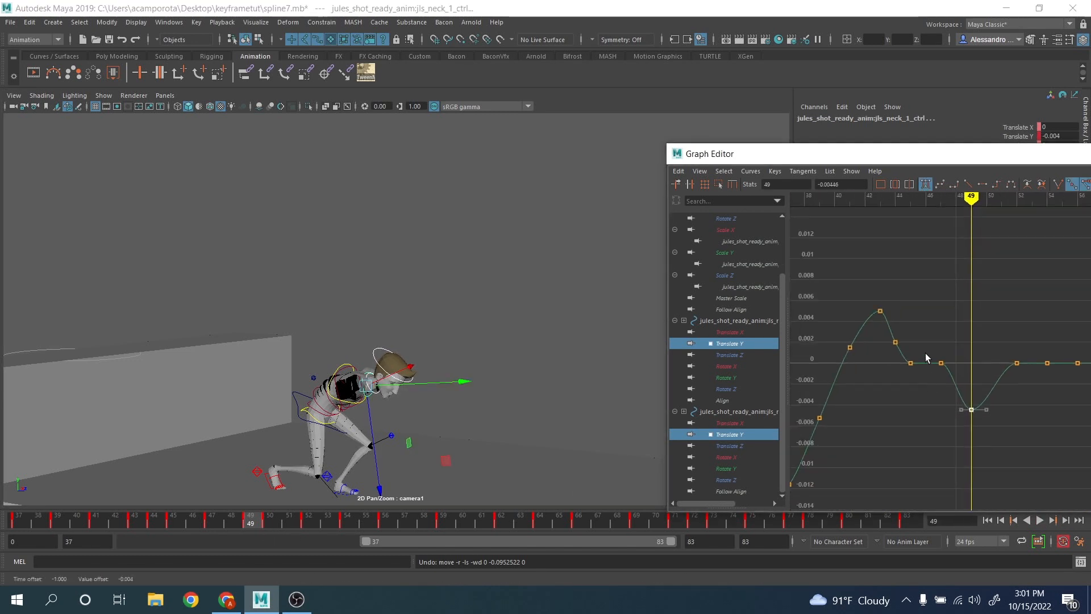
pyautogui.press('Delete')
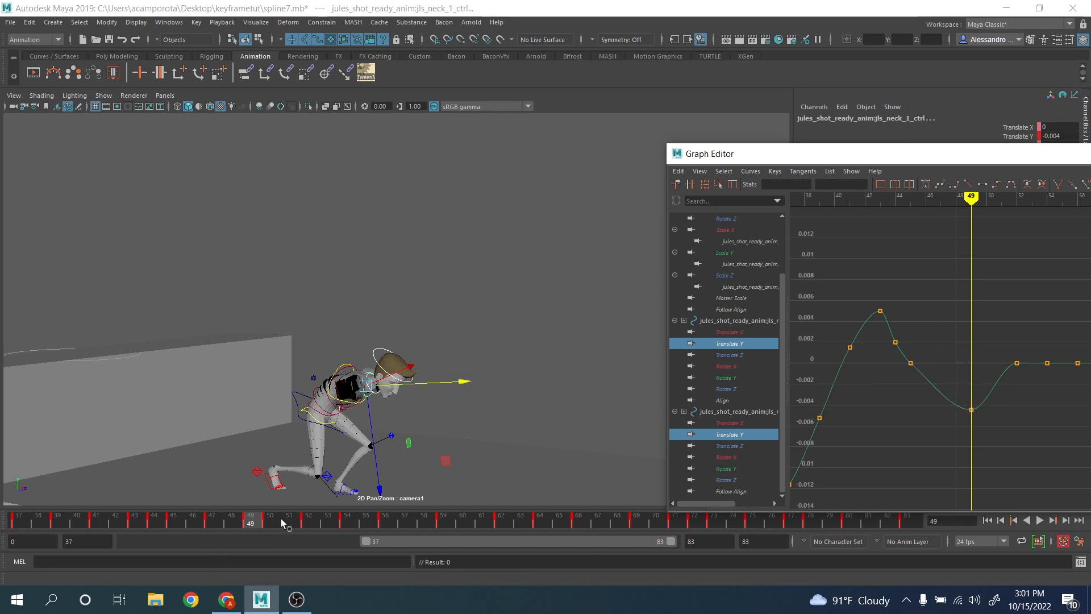
# Delete the Translate Y key at frame 52 and lower the key at frame 54 to about -0.003
pyautogui.moveTo(281, 518); pyautogui.dragTo(350, 525)
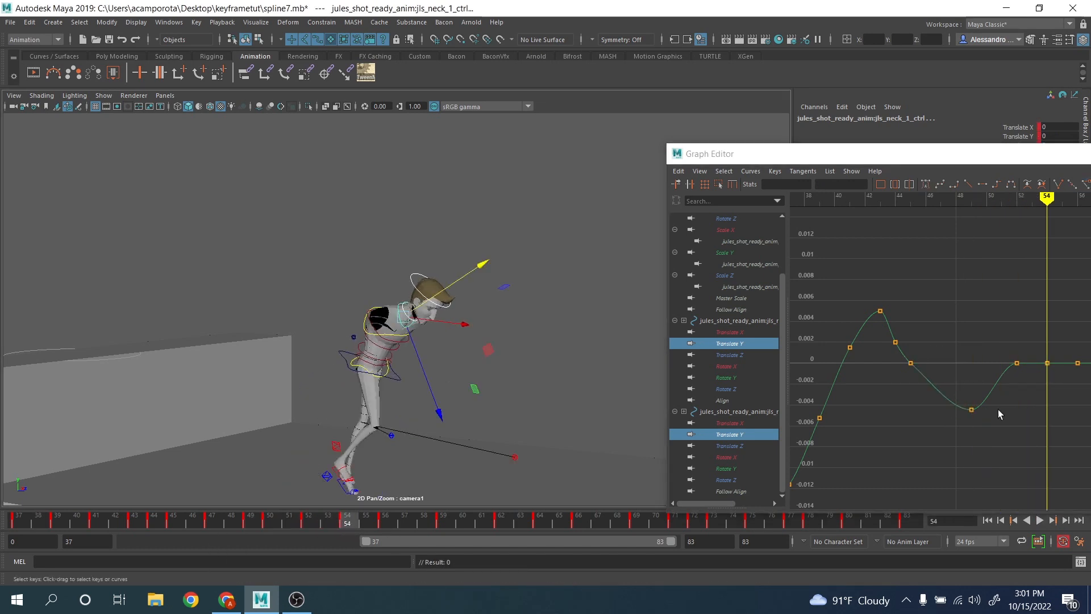
pyautogui.keyDown('alt'); pyautogui.moveTo(1000, 413); pyautogui.dragTo(919, 344, button='middle'); pyautogui.keyUp('alt')
pyautogui.moveTo(865, 377); pyautogui.dragTo(888, 382)
pyautogui.press('Delete')
pyautogui.moveTo(887, 393); pyautogui.dragTo(888, 423, button='middle')
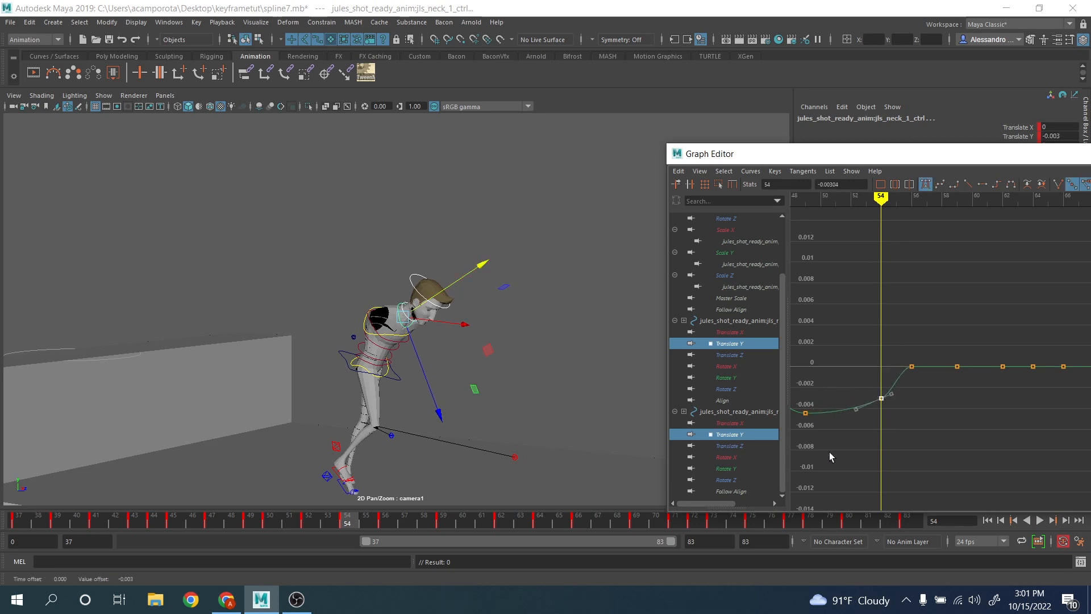
# Delete the Translate Y key at frame 56 and lower the key at frame 59 to about -0.0016
pyautogui.moveTo(382, 532); pyautogui.dragTo(444, 520)
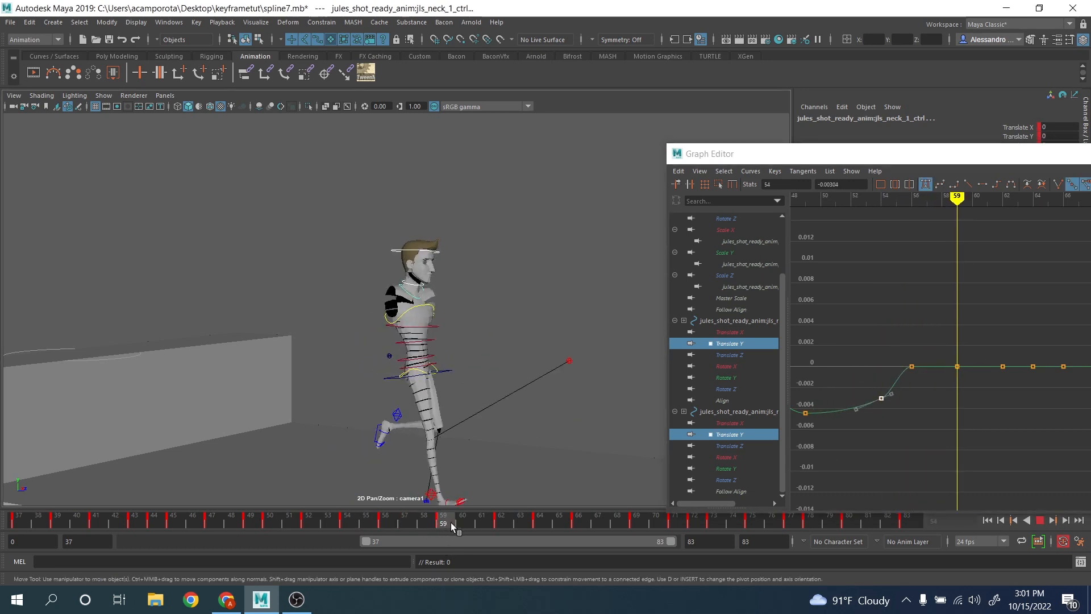
pyautogui.moveTo(897, 326); pyautogui.dragTo(922, 370)
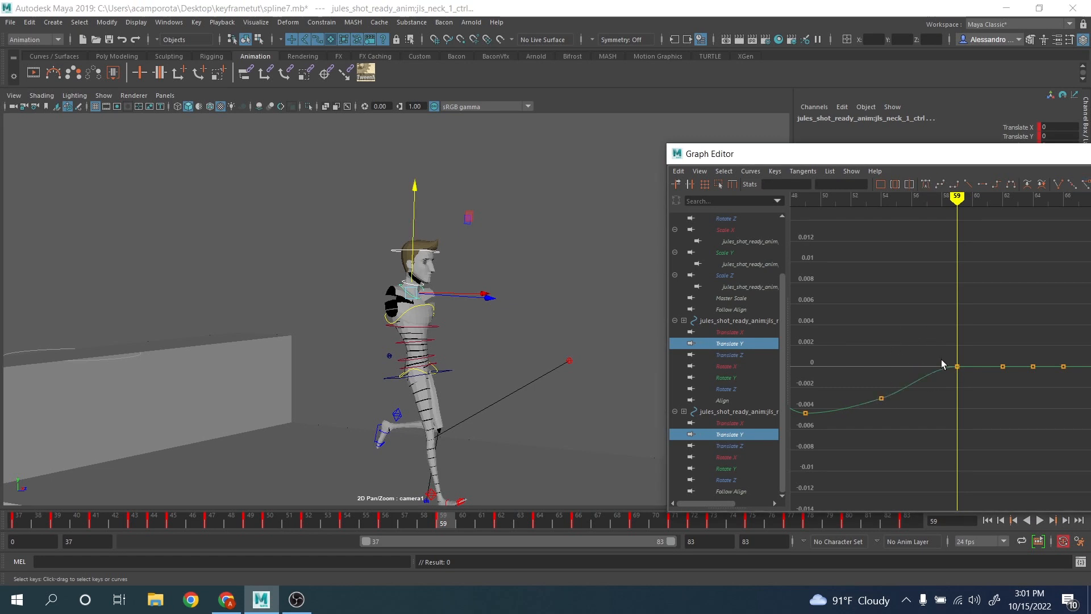
pyautogui.moveTo(959, 397); pyautogui.dragTo(961, 411, button='middle')
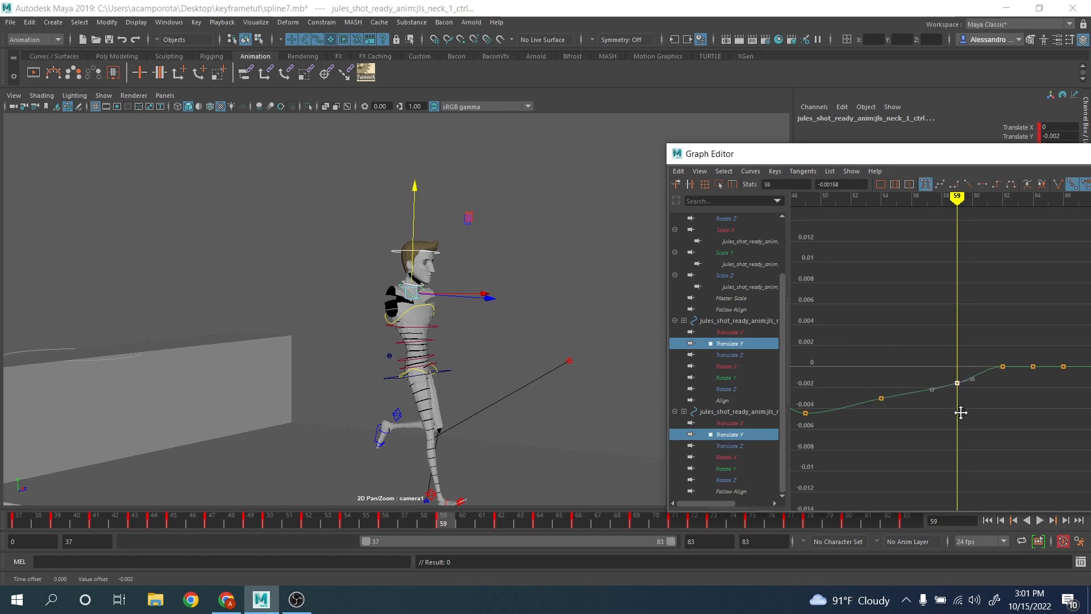
# Raise the Translate Y key at frame 62 to about 0.002, shift it to frame 63 and remove the key at frame 54
pyautogui.moveTo(467, 527); pyautogui.dragTo(522, 524)
pyautogui.moveTo(996, 351); pyautogui.dragTo(1015, 388)
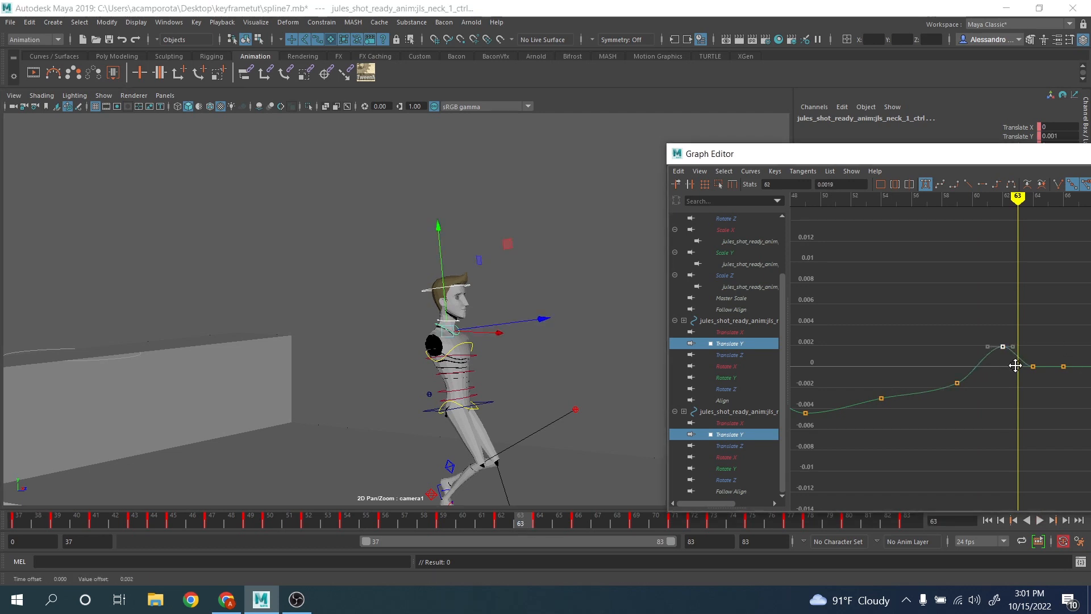
pyautogui.click(861, 379)
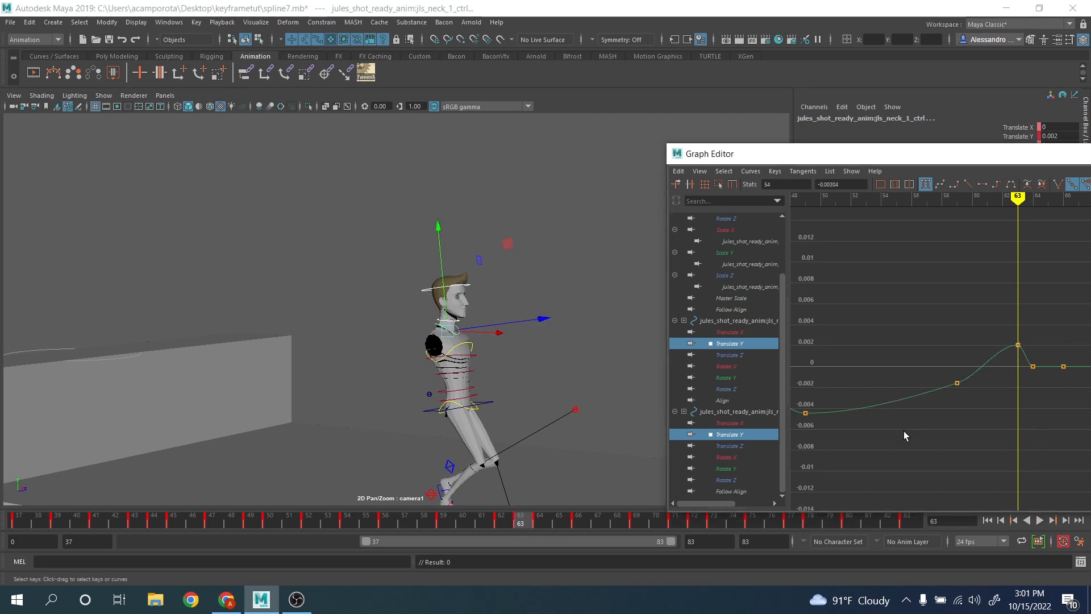
# Shift the Translate Y keys at frames 59 and 63 one frame earlier
pyautogui.keyDown('alt'); pyautogui.moveTo(991, 405); pyautogui.dragTo(857, 404, button='middle'); pyautogui.keyUp('alt')
pyautogui.moveTo(530, 519)
pyautogui.mouseDown()
pyautogui.moveTo(620, 530)
pyautogui.moveTo(462, 520)
pyautogui.moveTo(523, 528)
pyautogui.mouseUp()
pyautogui.scroll(3, 830, 344)
pyautogui.keyDown('alt'); pyautogui.moveTo(830, 344); pyautogui.dragTo(1077, 331, button='middle'); pyautogui.keyUp('alt')
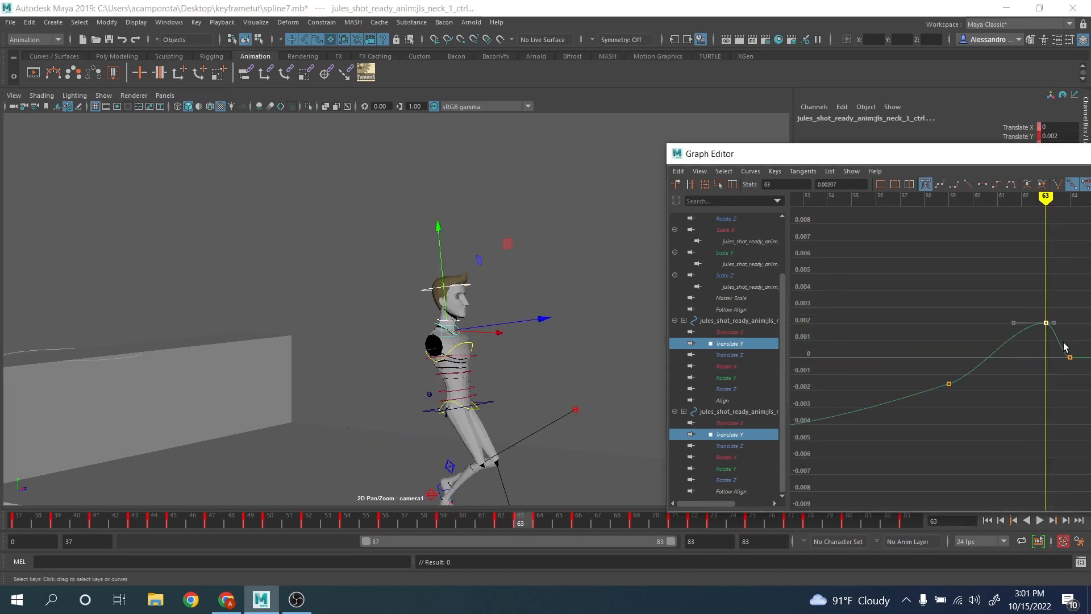
pyautogui.moveTo(890, 289); pyautogui.dragTo(1057, 432)
pyautogui.moveTo(1015, 429); pyautogui.dragTo(812, 436, button='middle')
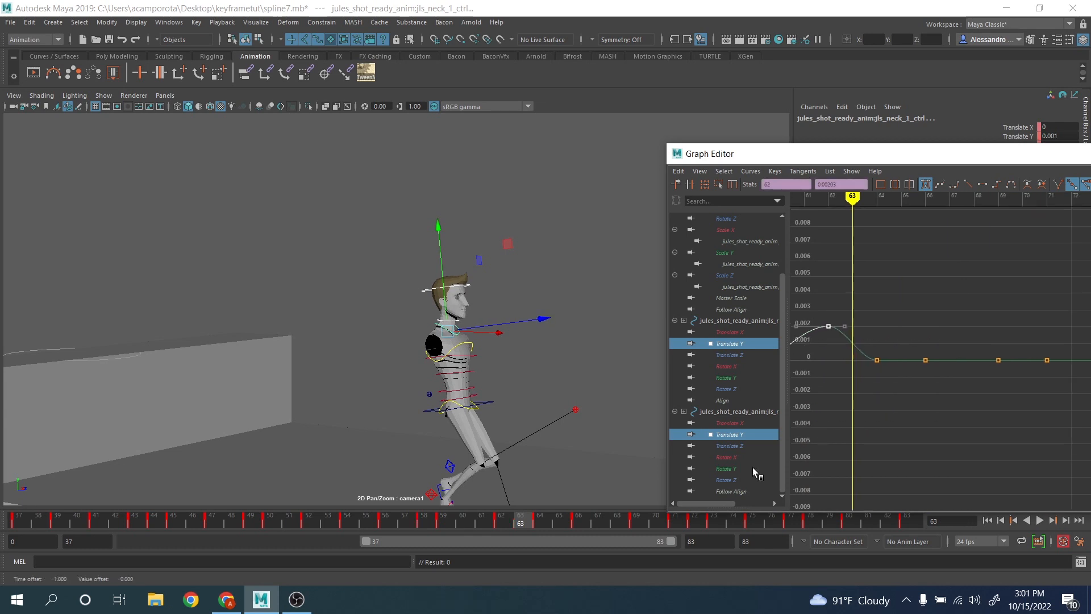
# Lower the Translate Y key at frame 66 to about -0.0036 and delete the key at frame 64
pyautogui.moveTo(532, 519); pyautogui.dragTo(570, 524)
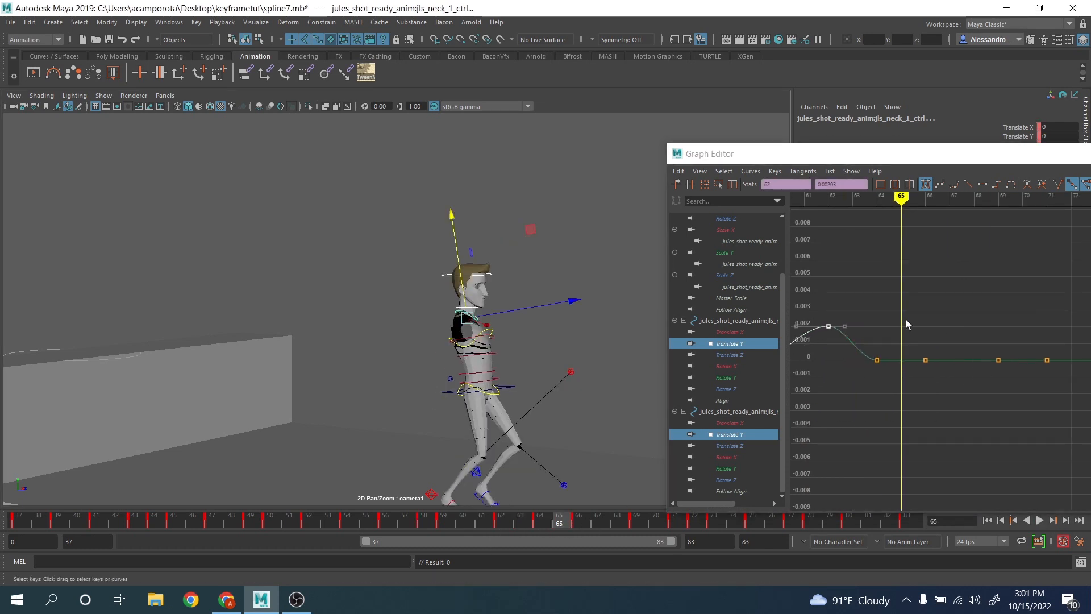
pyautogui.moveTo(902, 325); pyautogui.dragTo(943, 388)
pyautogui.moveTo(935, 404); pyautogui.dragTo(927, 464, button='middle')
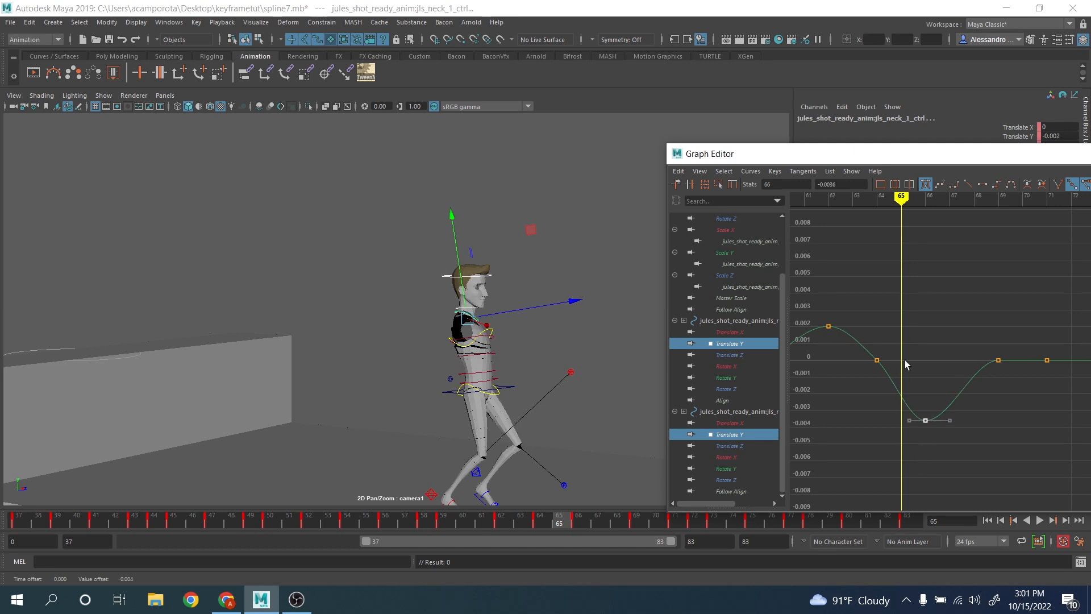
pyautogui.moveTo(866, 387); pyautogui.dragTo(865, 387)
pyautogui.press('Delete')
pyautogui.scroll(-3, 864, 397)
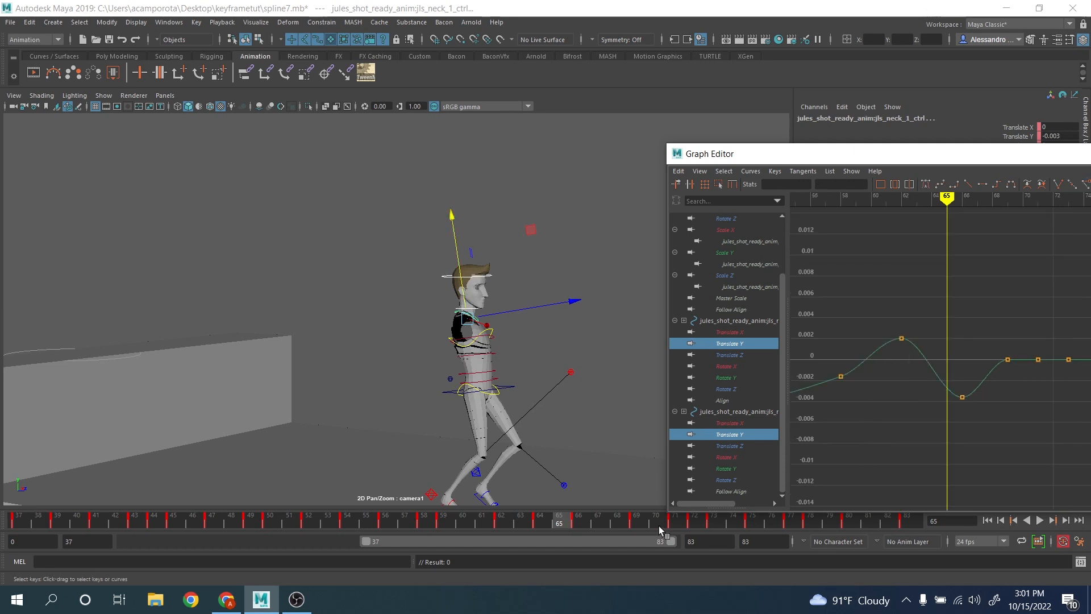
# Raise the Translate Y key at frame 73 to about 0.003 and delete the key at frame 71
pyautogui.moveTo(659, 526)
pyautogui.mouseDown()
pyautogui.moveTo(536, 520)
pyautogui.moveTo(706, 541)
pyautogui.mouseUp()
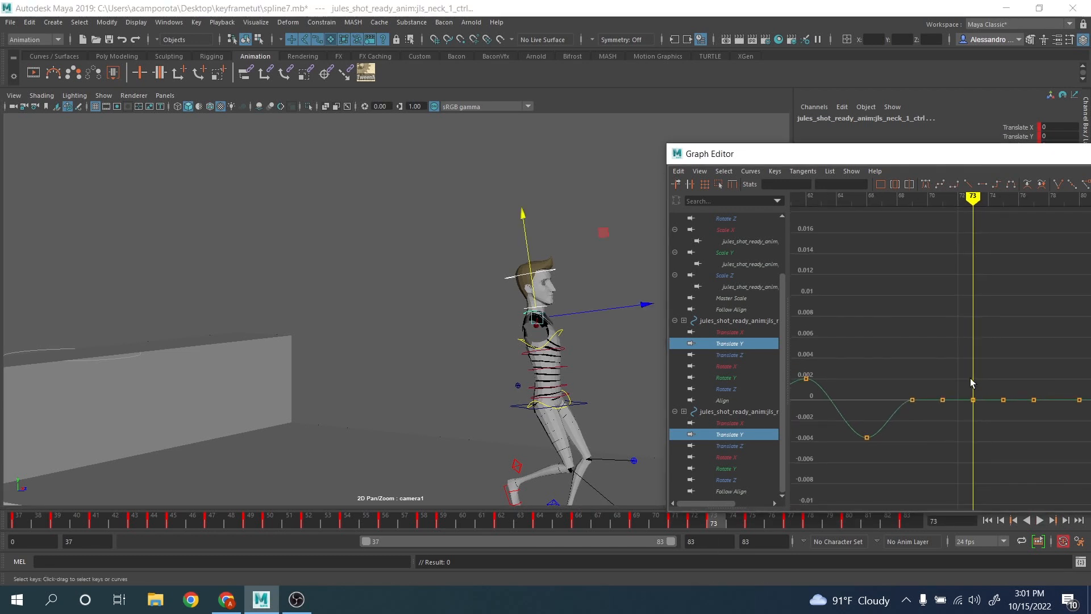
pyautogui.moveTo(969, 380); pyautogui.dragTo(982, 422)
pyautogui.moveTo(984, 426); pyautogui.dragTo(984, 400, button='middle')
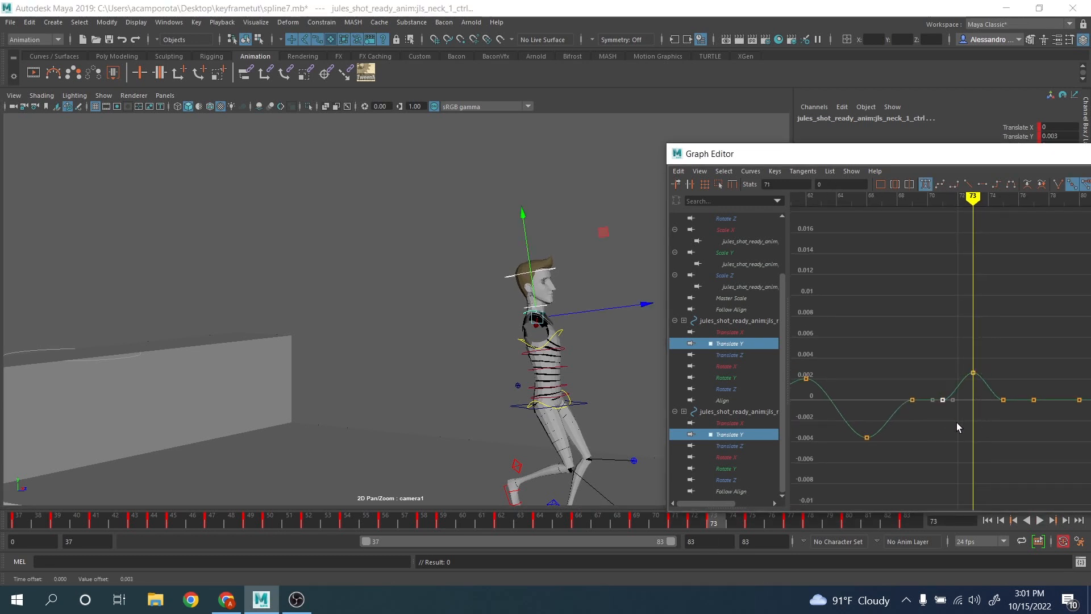
pyautogui.press('Delete')
# Lower the Translate Y keys at frames 69 and 77 to about -0.0012 and -0.002, and delete the keys at frames 75 and 80
pyautogui.moveTo(873, 372); pyautogui.dragTo(925, 417)
pyautogui.moveTo(926, 419); pyautogui.dragTo(927, 431, button='middle')
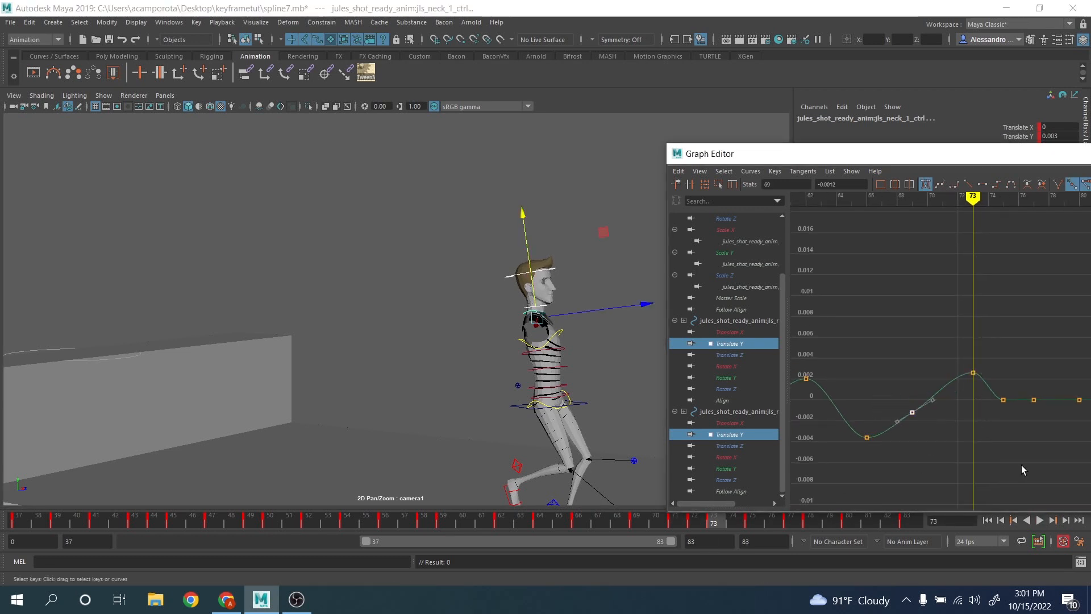
pyautogui.click(1021, 392)
pyautogui.keyDown('alt'); pyautogui.moveTo(1034, 421); pyautogui.dragTo(891, 423, button='middle'); pyautogui.keyUp('alt')
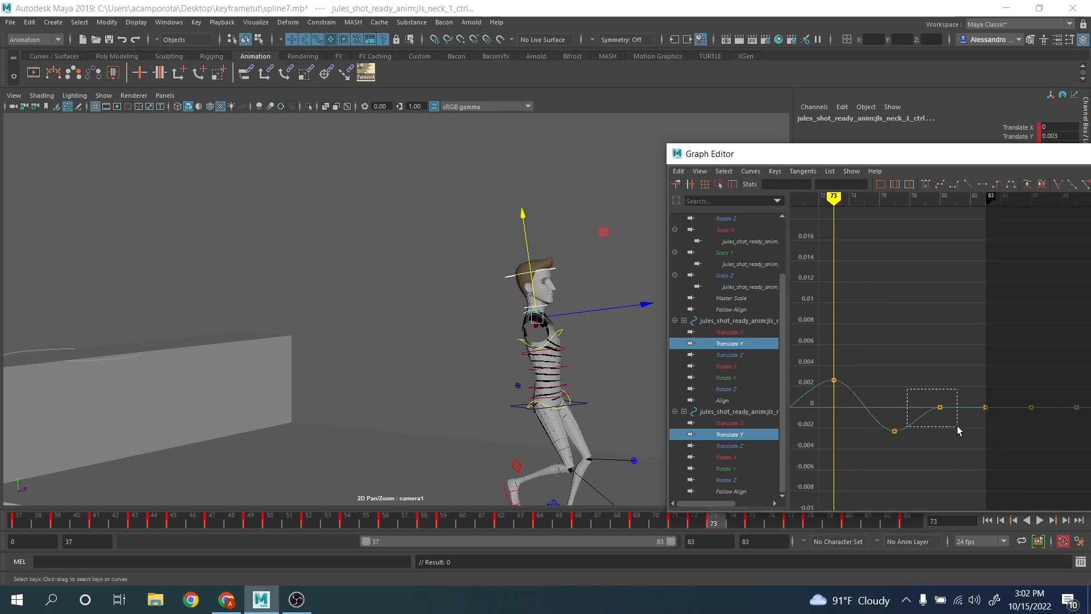
pyautogui.moveTo(958, 426); pyautogui.dragTo(957, 427)
pyautogui.press('Delete')
# Play the animation while lowering the Translate Y key at frame 73 to about 0.001 and moving the frame 77 key to frame 78 at about -0.001
pyautogui.click(1040, 521)
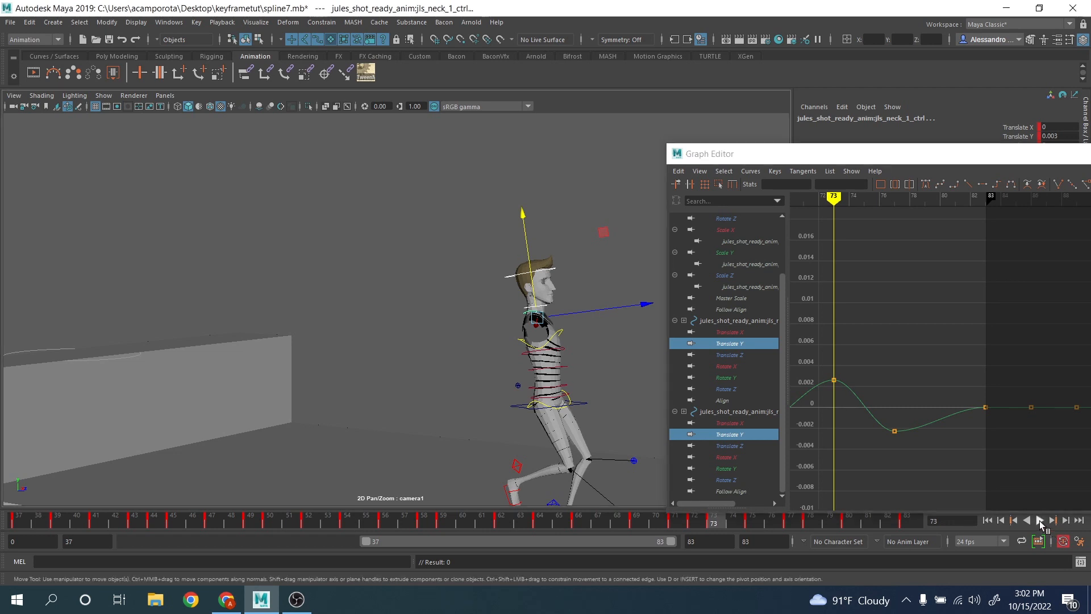
pyautogui.click(1039, 521)
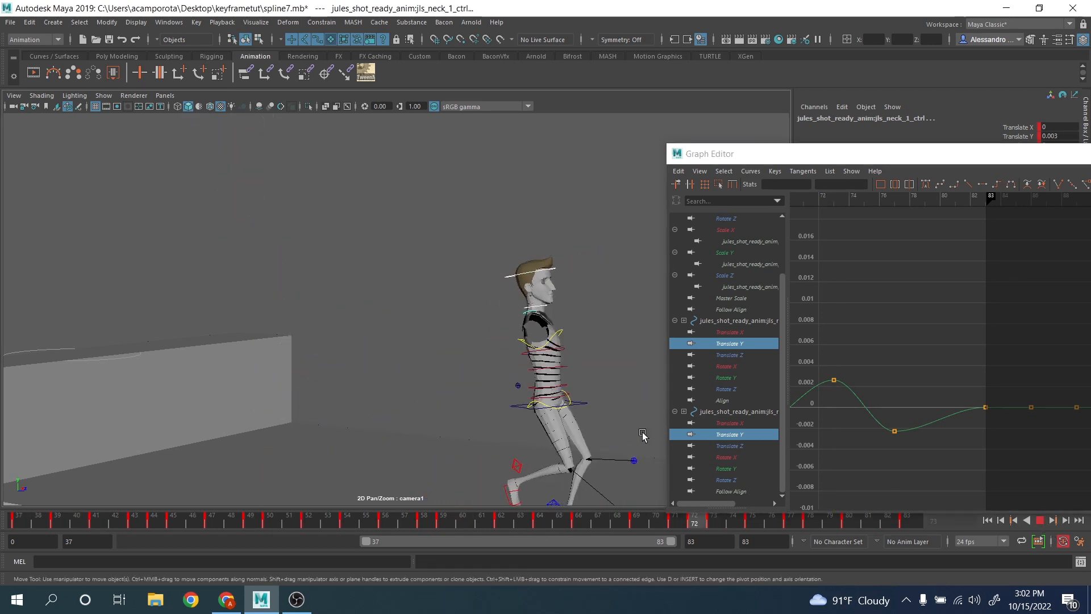
pyautogui.scroll(-3, 873, 422)
pyautogui.keyDown('alt'); pyautogui.keyDown('shift'); pyautogui.moveTo(872, 422); pyautogui.dragTo(867, 374, button='right'); pyautogui.keyUp('shift'); pyautogui.keyUp('alt')
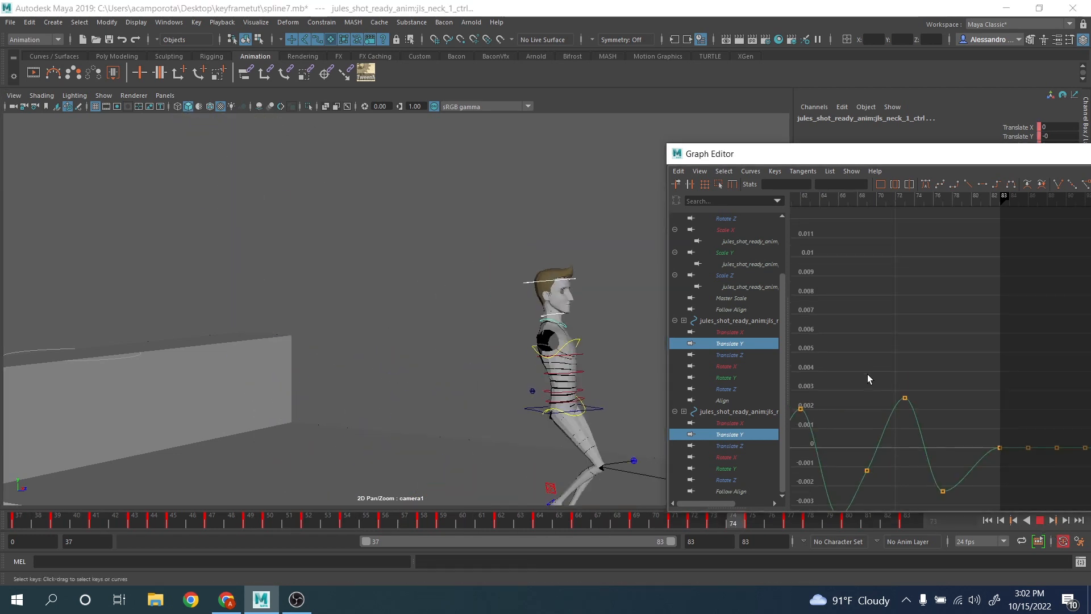
pyautogui.scroll(-3, 868, 375)
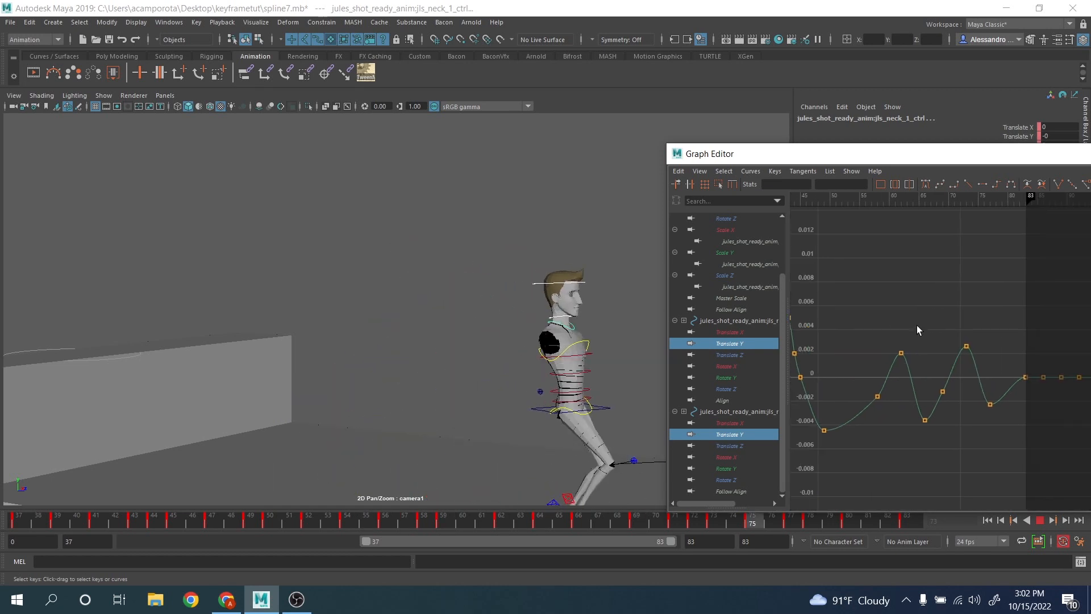
pyautogui.moveTo(948, 329); pyautogui.dragTo(987, 362)
pyautogui.moveTo(986, 370); pyautogui.dragTo(985, 388, button='middle')
pyautogui.moveTo(910, 411); pyautogui.dragTo(944, 433)
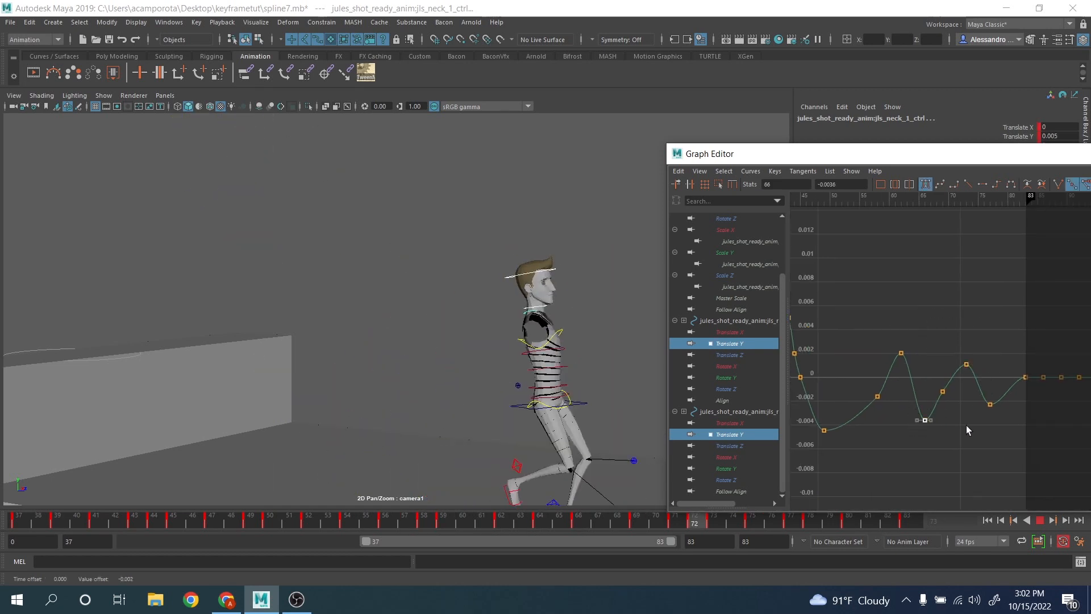
pyautogui.moveTo(973, 366); pyautogui.dragTo(1008, 425)
pyautogui.moveTo(996, 439); pyautogui.dragTo(995, 434, button='middle')
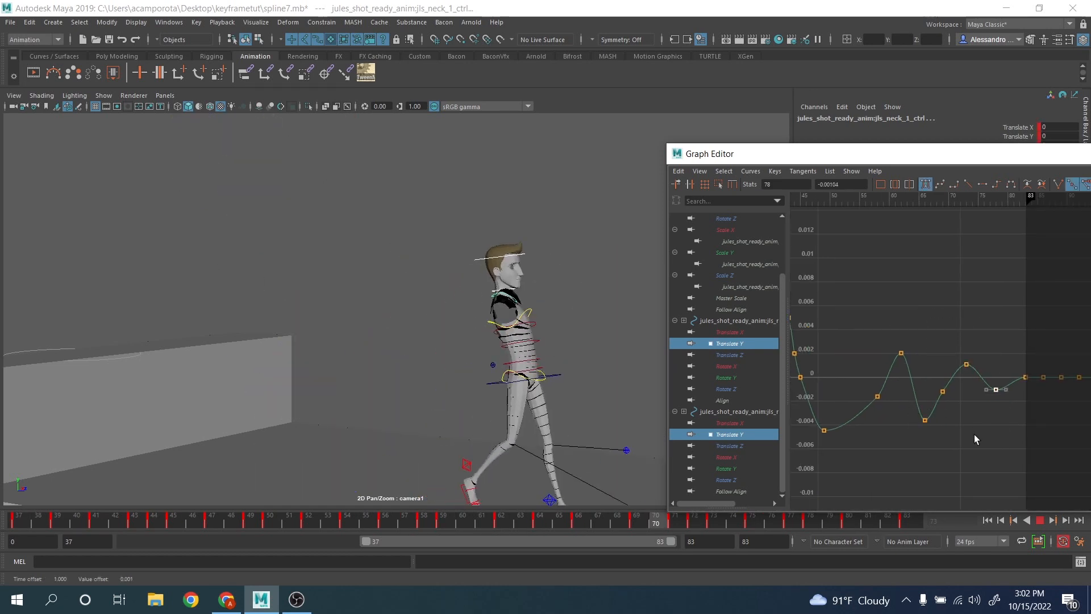
# Scale the Translate Y keys at frames 66 and 69 toward zero with the Region tool, bringing frame 66 to about -0.002
pyautogui.moveTo(907, 451); pyautogui.dragTo(959, 376)
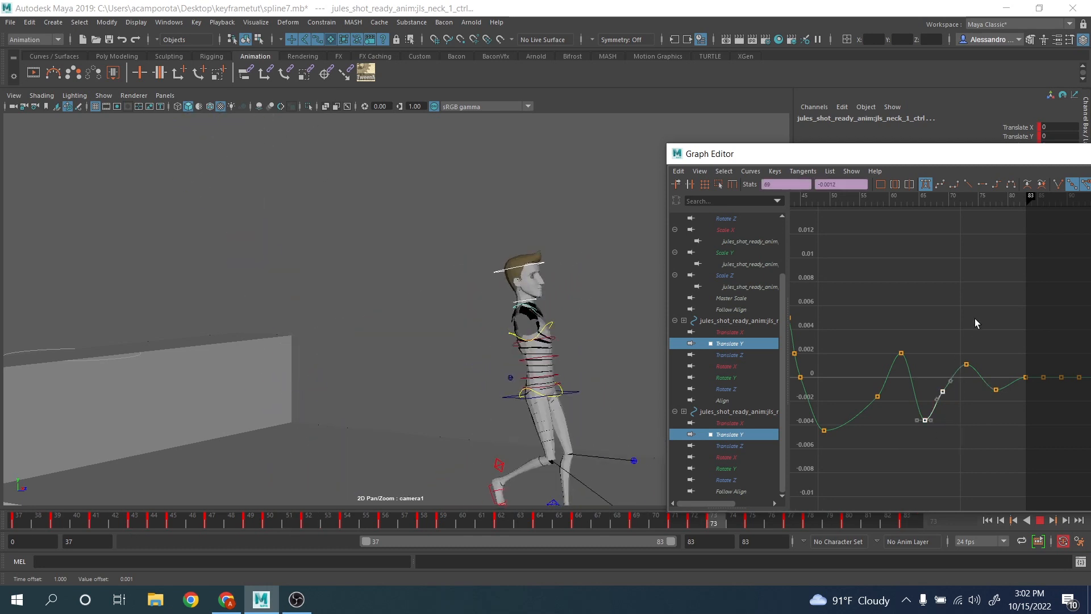
pyautogui.moveTo(979, 324); pyautogui.dragTo(918, 426)
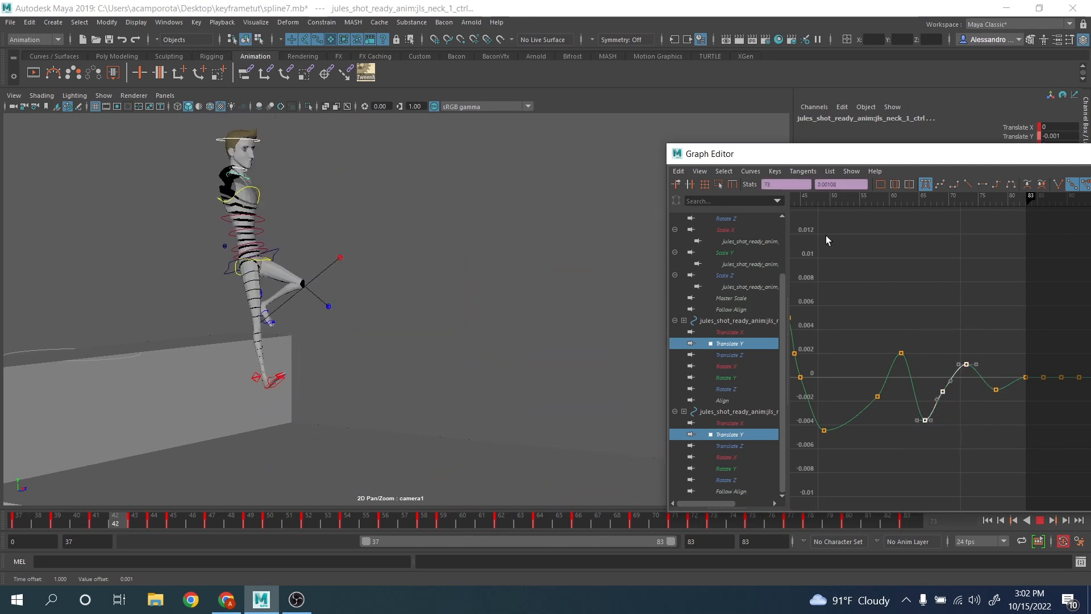
pyautogui.click(718, 183)
pyautogui.moveTo(946, 412); pyautogui.dragTo(947, 408)
pyautogui.click(950, 409)
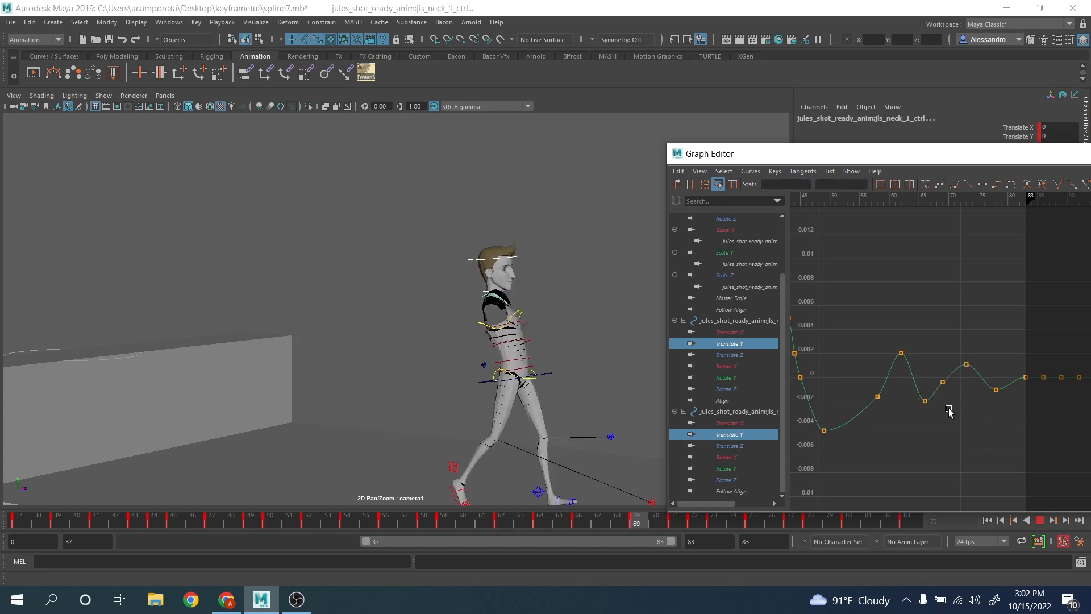
# Lower the Translate Y peak at frame 62 to about 0.0013 and raise the dip at frame 49 to about -0.0032
pyautogui.click(902, 353)
pyautogui.moveTo(923, 377); pyautogui.dragTo(983, 390, button='middle')
pyautogui.click(966, 363)
pyautogui.keyDown('alt'); pyautogui.moveTo(852, 406); pyautogui.dragTo(986, 394, button='middle'); pyautogui.keyUp('alt')
pyautogui.moveTo(926, 434); pyautogui.dragTo(1002, 391)
pyautogui.moveTo(957, 478); pyautogui.dragTo(958, 464, button='middle')
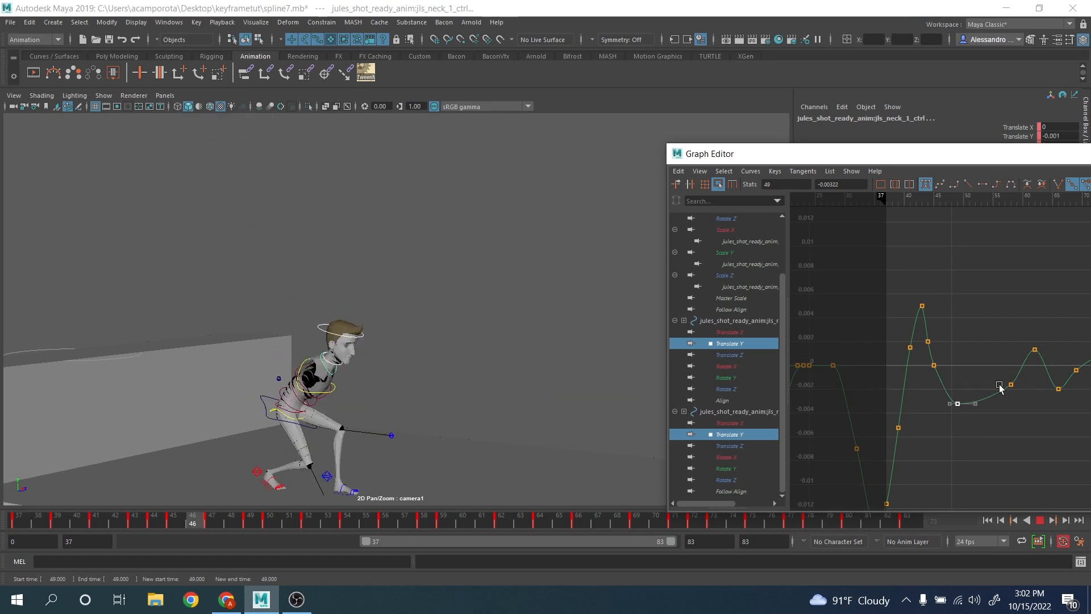
# Raise the Translate Y key at frame 58 to about -0.0004 to smooth the rise out of the dip
pyautogui.click(1002, 391)
pyautogui.moveTo(1031, 417); pyautogui.dragTo(1030, 419, button='middle')
pyautogui.hotkey('ctrl', 'z')
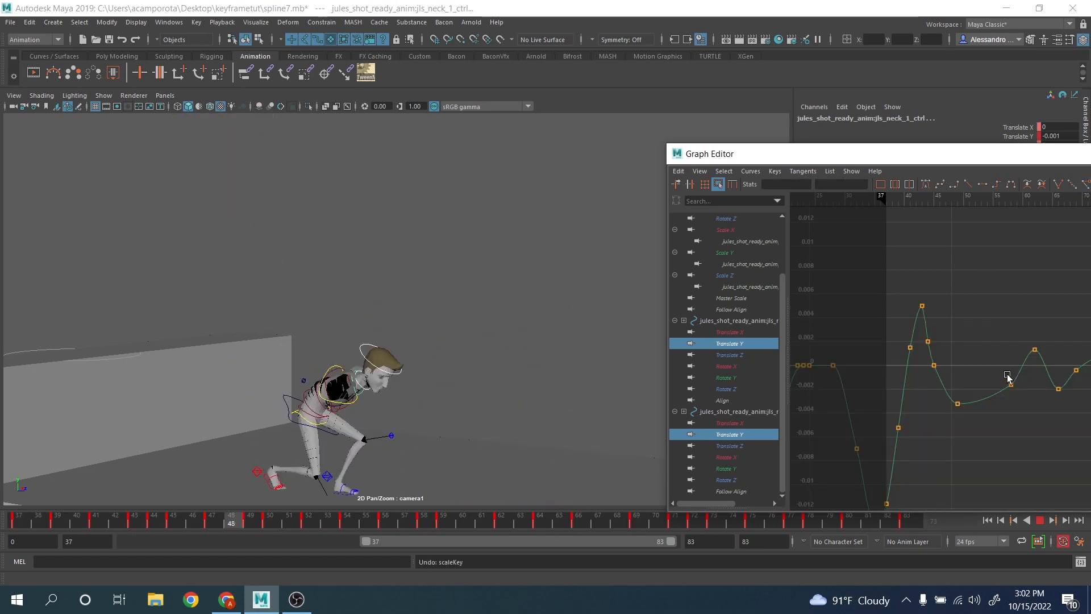
pyautogui.click(1010, 370)
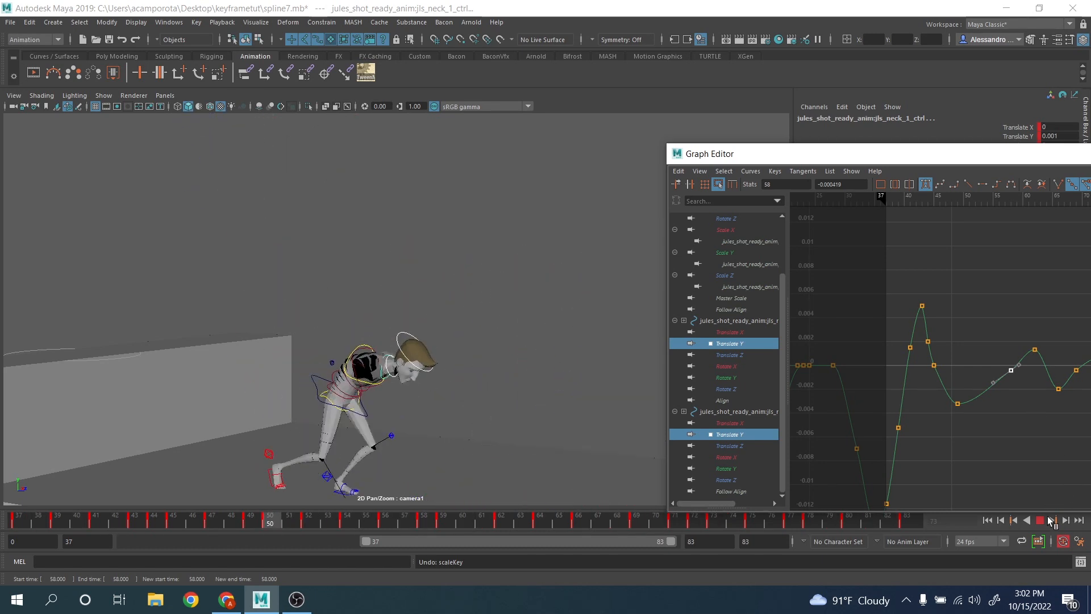
# Stop playback, select only the head control for rotating and show its Rotate X curve around frame 62
pyautogui.press('Escape')
pyautogui.click(398, 244)
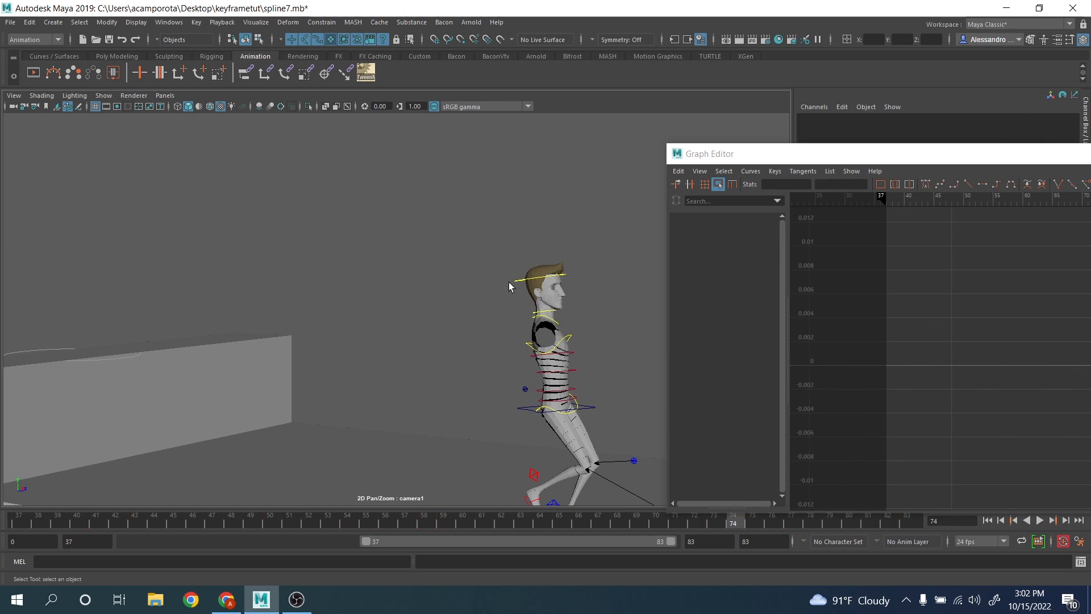
pyautogui.click(519, 287)
pyautogui.press('e')
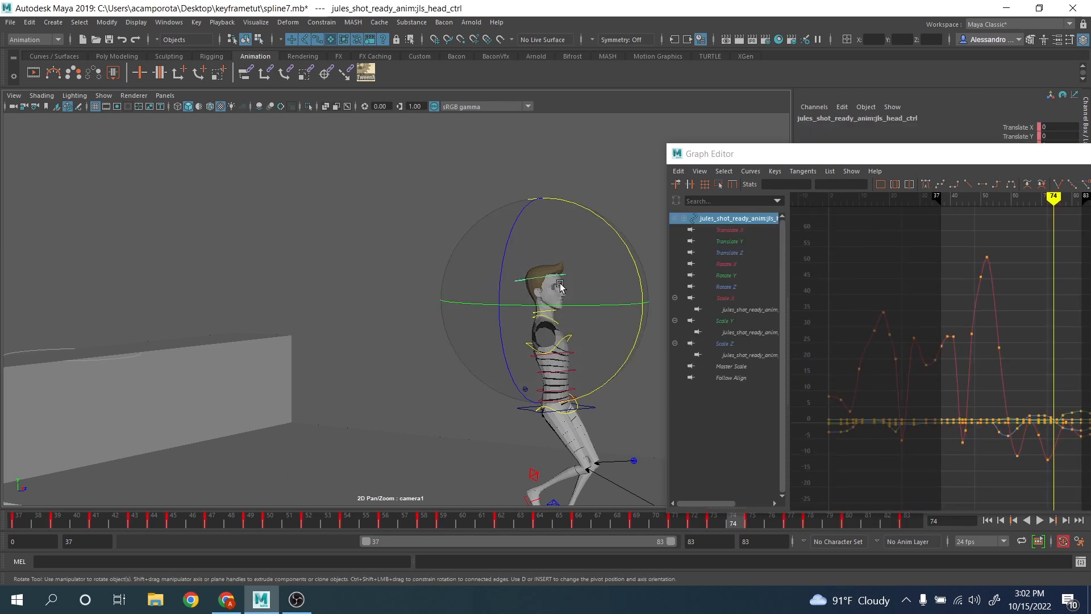
pyautogui.click(730, 265)
pyautogui.keyDown('alt'); pyautogui.moveTo(994, 350); pyautogui.dragTo(945, 312, button='middle'); pyautogui.keyUp('alt')
pyautogui.scroll(-3, 944, 312)
pyautogui.keyDown('alt'); pyautogui.keyDown('shift'); pyautogui.moveTo(945, 312); pyautogui.dragTo(981, 333, button='right'); pyautogui.keyUp('shift'); pyautogui.keyUp('alt')
pyautogui.scroll(3, 973, 344)
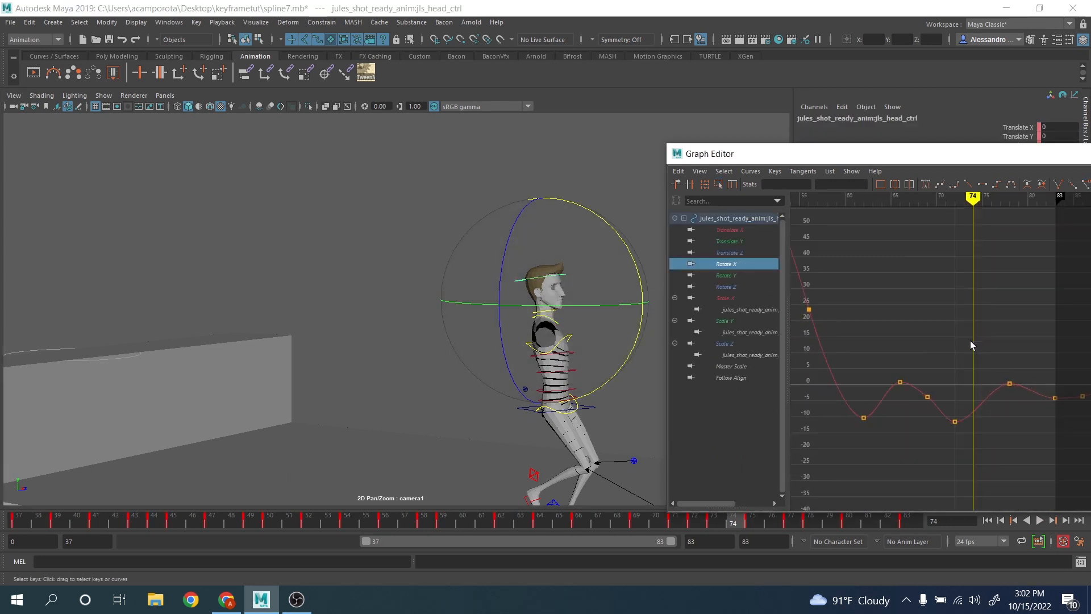
pyautogui.keyDown('alt'); pyautogui.moveTo(964, 348); pyautogui.dragTo(1055, 351, button='middle'); pyautogui.keyUp('alt')
pyautogui.click(506, 525)
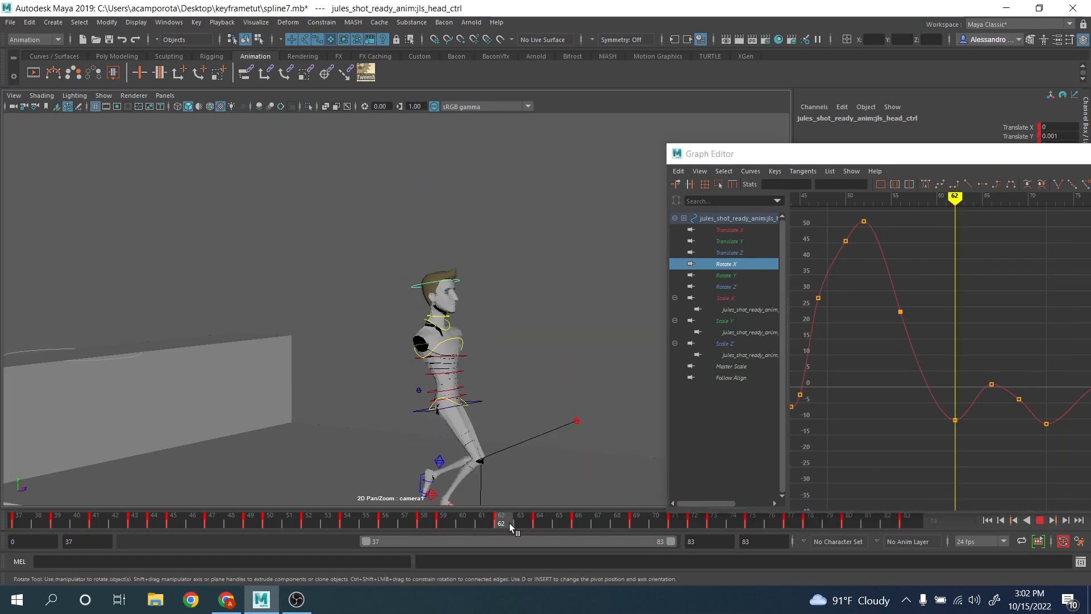
# Raise the head's Rotate X dip at frame 72 to about -6.6 and delete the key at frame 69
pyautogui.moveTo(511, 527); pyautogui.dragTo(578, 525)
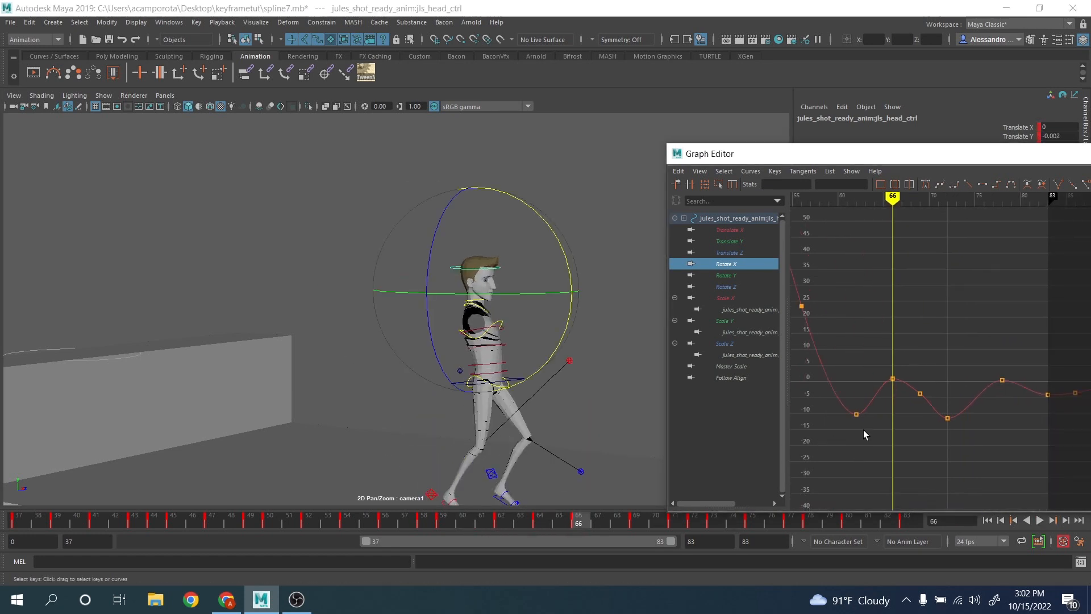
pyautogui.moveTo(957, 408); pyautogui.dragTo(960, 423)
pyautogui.moveTo(955, 456); pyautogui.dragTo(955, 445, button='middle')
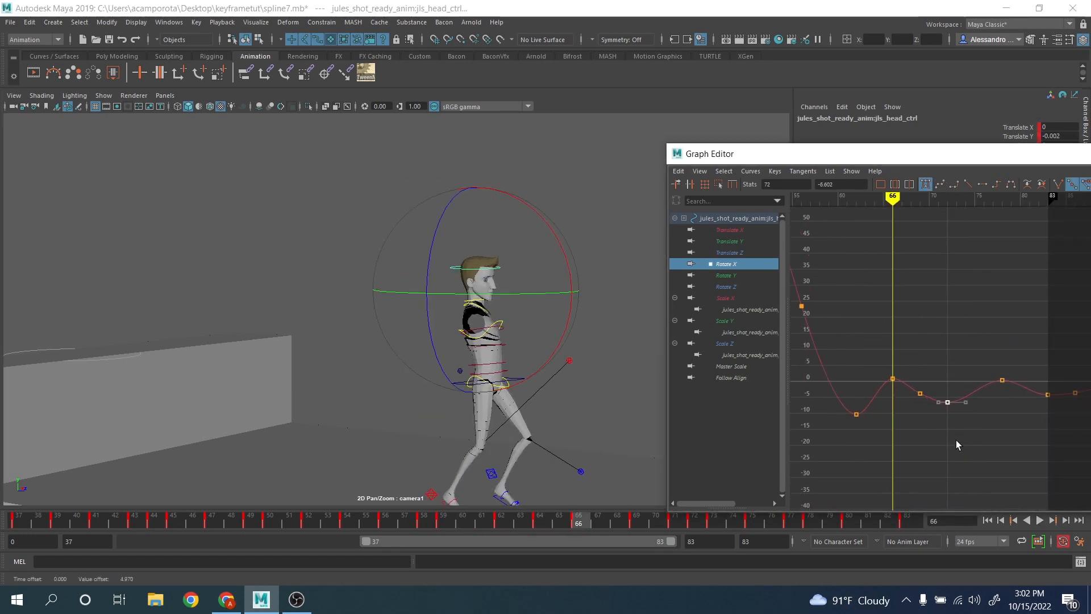
# Raise the head's Rotate X keys at frame 83 and just after it slightly to soften the end of the curve
pyautogui.moveTo(1025, 365); pyautogui.dragTo(1059, 401)
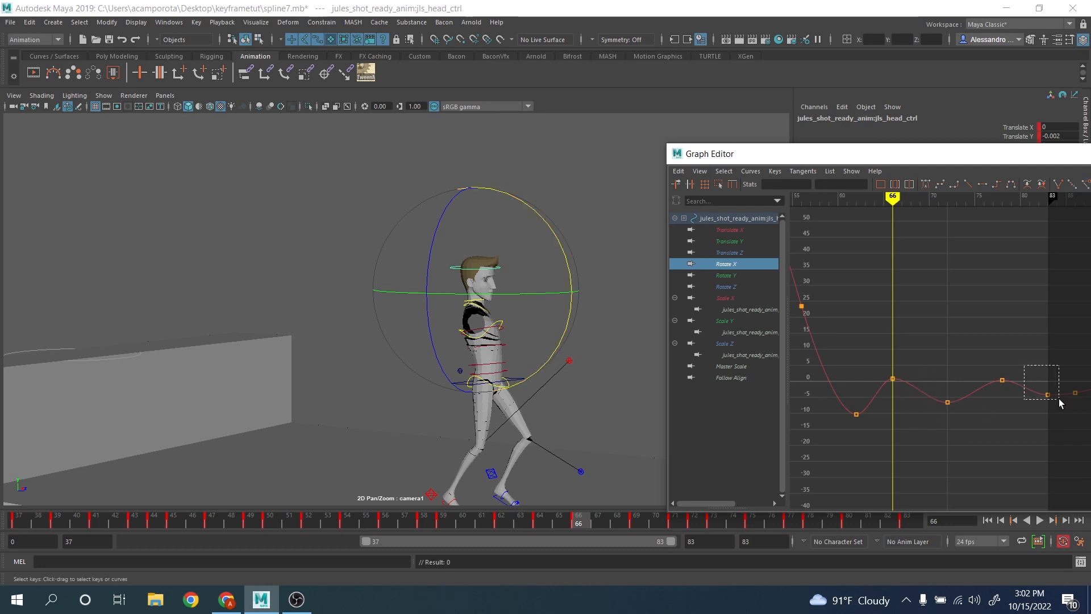
pyautogui.moveTo(1056, 406); pyautogui.dragTo(1056, 404, button='middle')
pyautogui.moveTo(1035, 365); pyautogui.dragTo(1087, 410)
pyautogui.moveTo(1072, 421); pyautogui.dragTo(1072, 419, button='middle')
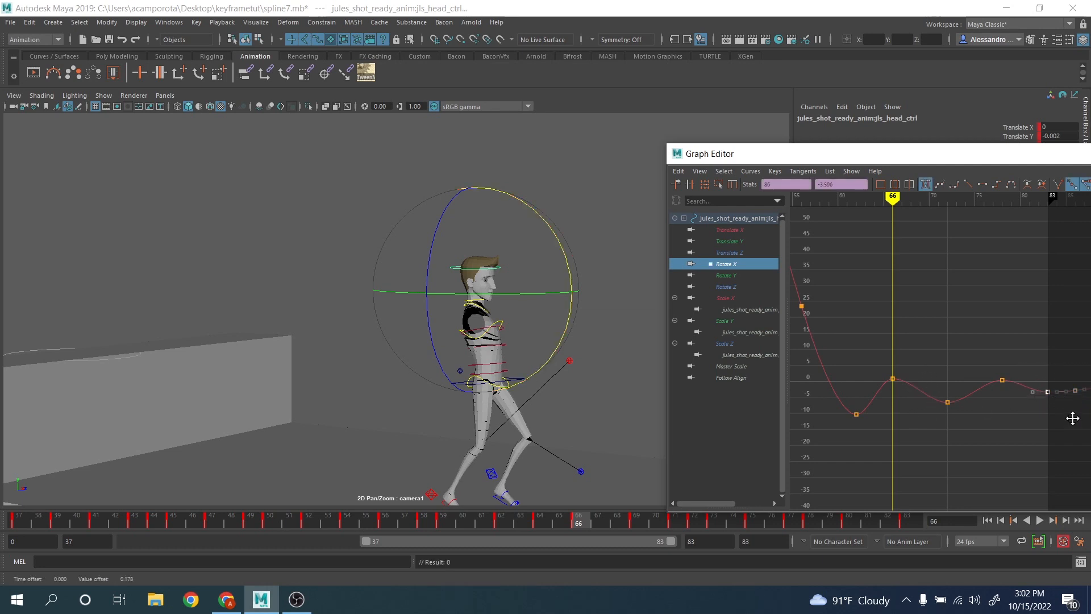
pyautogui.moveTo(930, 384); pyautogui.dragTo(955, 419)
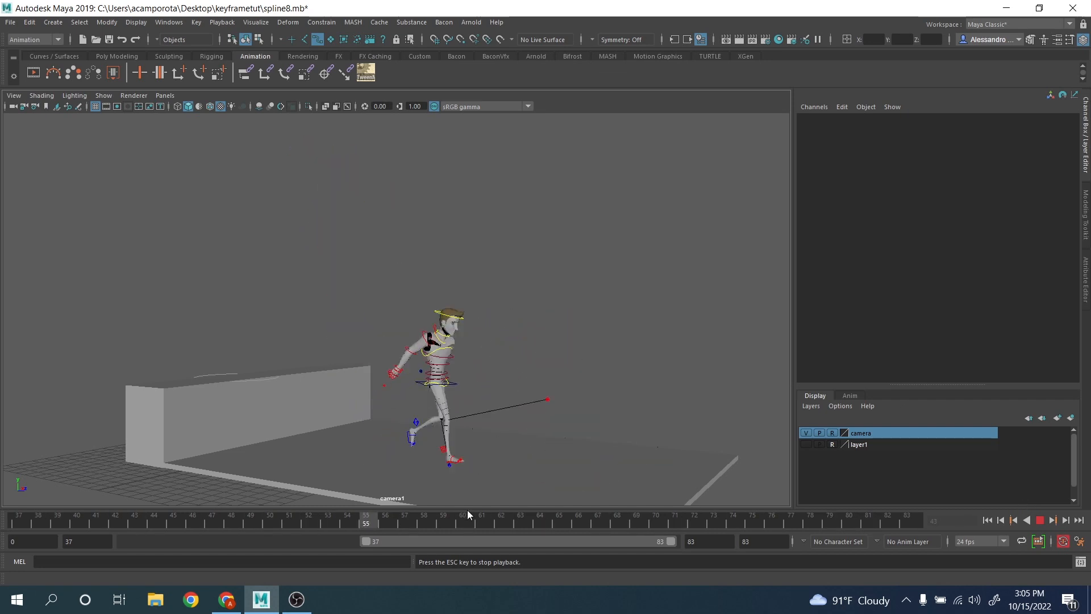
# Stop playback and select the right hand, arm and clavicle controls together at frame 61
pyautogui.click(1040, 521)
pyautogui.moveTo(358, 523)
pyautogui.mouseDown()
pyautogui.moveTo(581, 541)
pyautogui.moveTo(503, 537)
pyautogui.moveTo(553, 544)
pyautogui.moveTo(638, 536)
pyautogui.moveTo(466, 529)
pyautogui.moveTo(565, 533)
pyautogui.moveTo(487, 533)
pyautogui.mouseUp()
pyautogui.moveTo(419, 417); pyautogui.dragTo(425, 429)
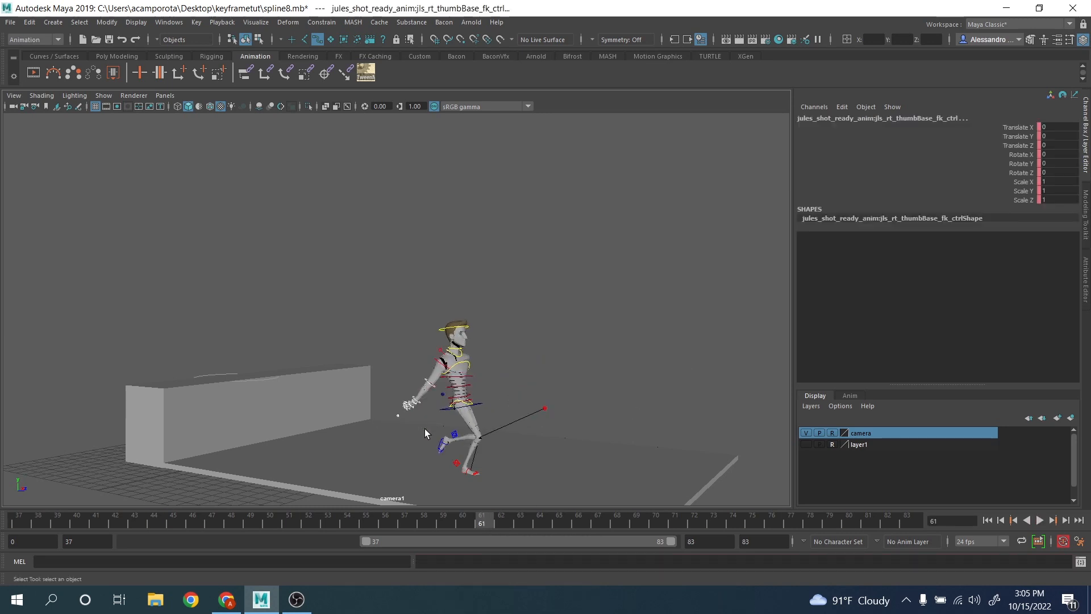
pyautogui.click(439, 363)
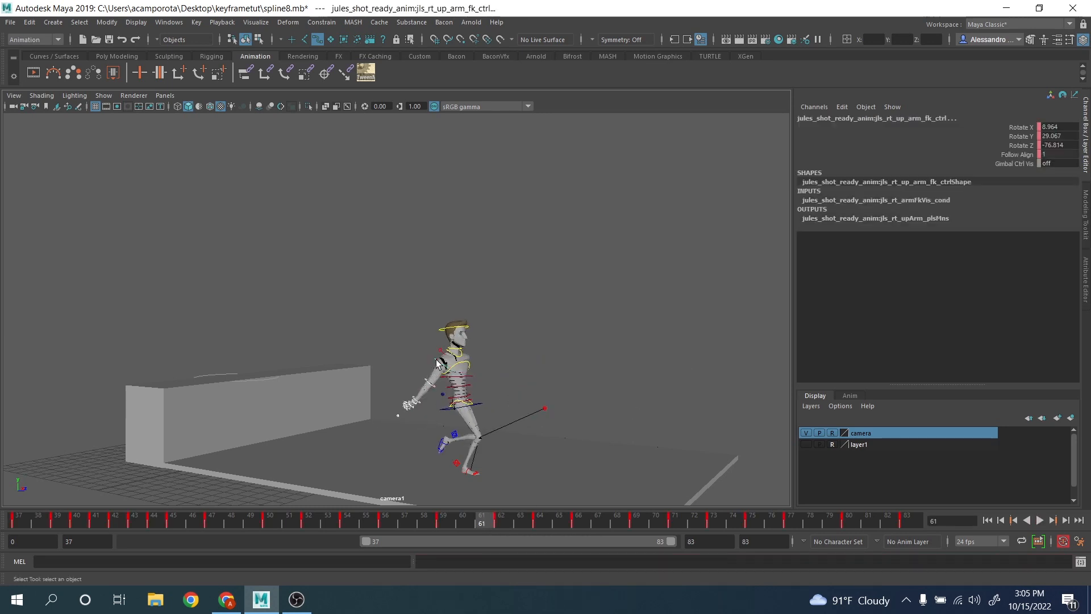
pyautogui.click(439, 351)
# Check the arm's swing up to frame 55 and delete the right arm's keys at frame 54
pyautogui.moveTo(142, 518); pyautogui.dragTo(373, 534)
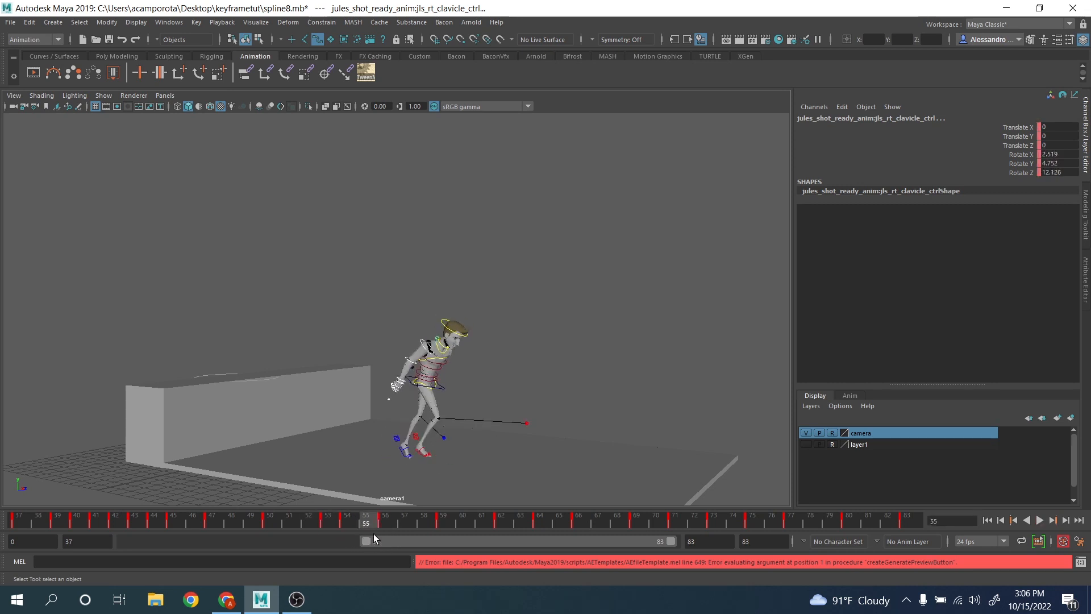
pyautogui.keyDown('shift'); pyautogui.click(346, 520); pyautogui.keyUp('shift')
pyautogui.rightClick(345, 520)
pyautogui.click(385, 366)
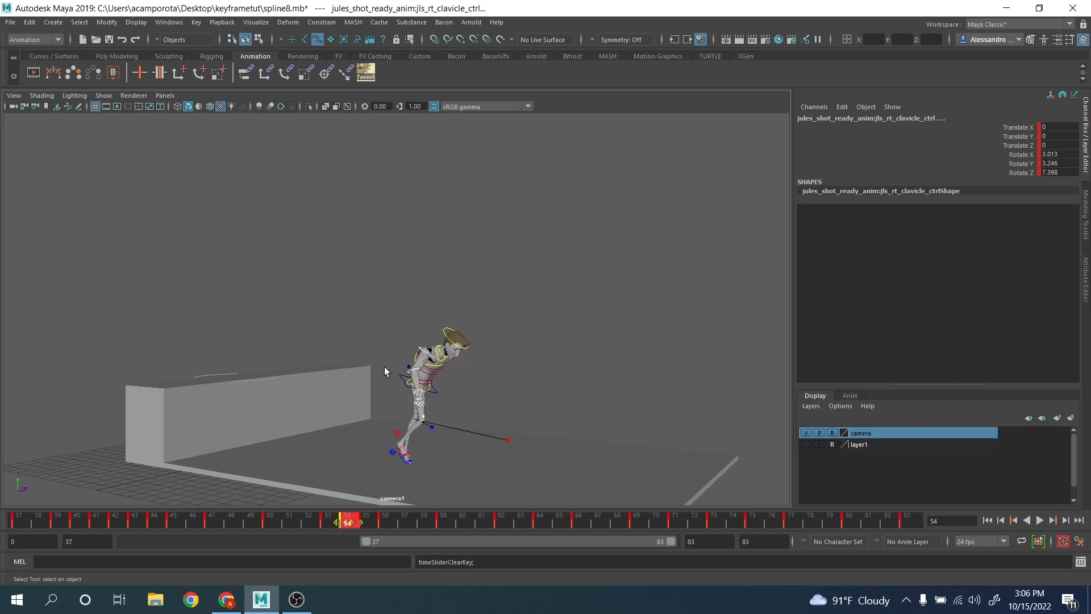
# Scrub through the arm swing from frame 53 to 58 and delete the right arm's keys at frame 56
pyautogui.click(327, 520)
pyautogui.moveTo(327, 517); pyautogui.dragTo(435, 524)
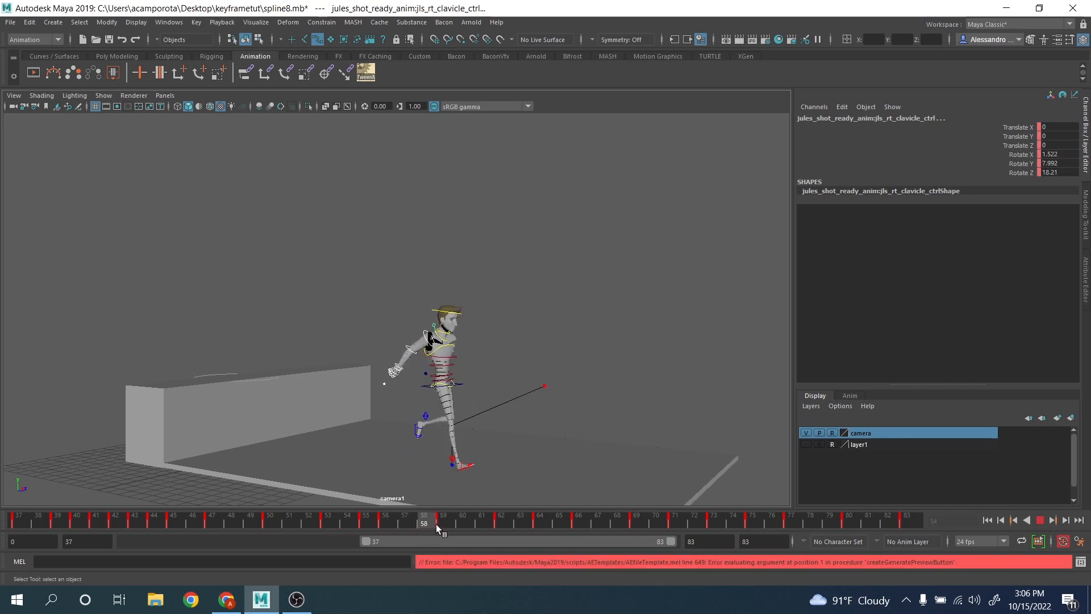
pyautogui.keyDown('shift'); pyautogui.click(386, 520); pyautogui.keyUp('shift')
pyautogui.rightClick(388, 519)
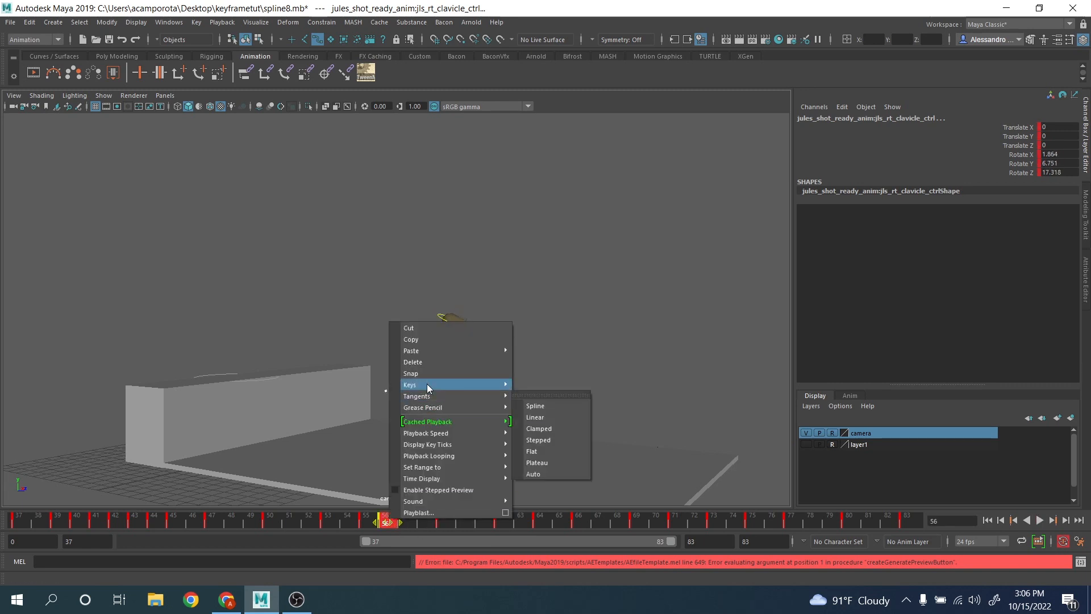
pyautogui.click(417, 367)
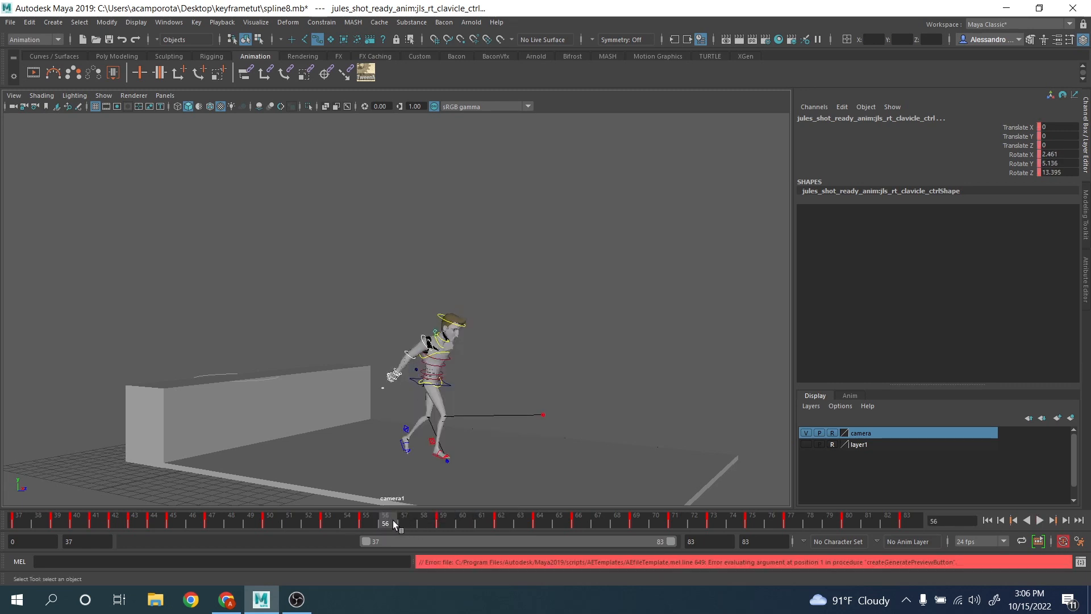
# Play the shot from frame 37 to check the arm, and delete the right arm's keys at frame 53
pyautogui.moveTo(393, 520); pyautogui.dragTo(0, 474)
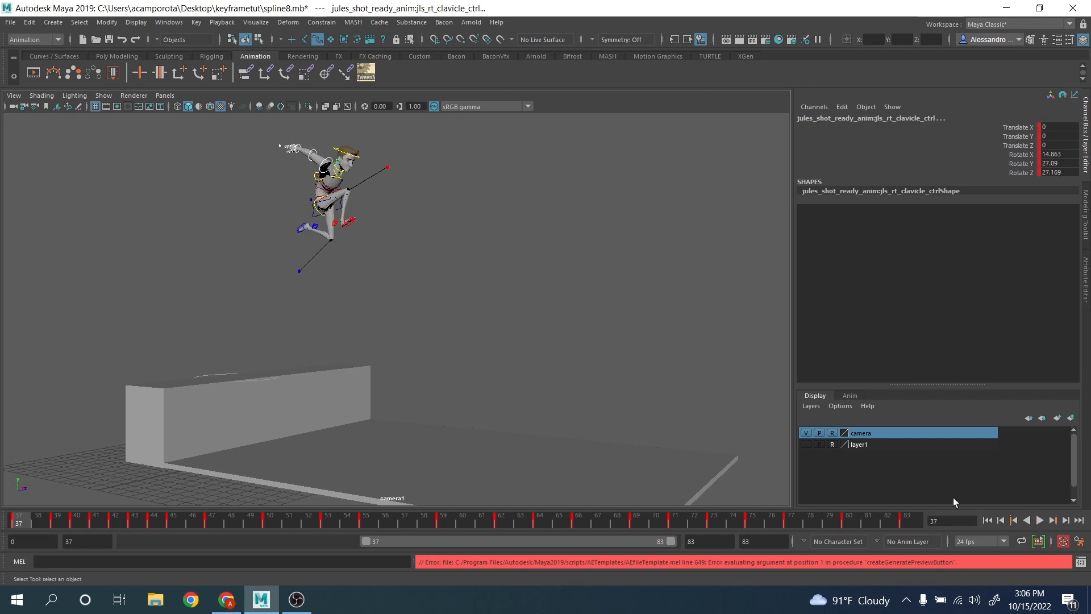
pyautogui.click(1041, 520)
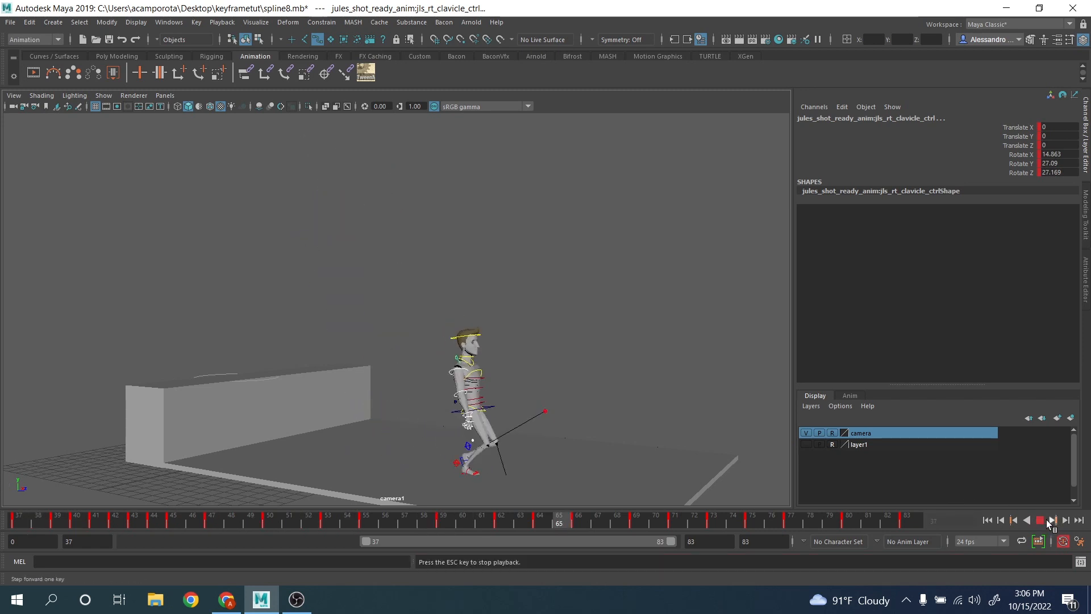
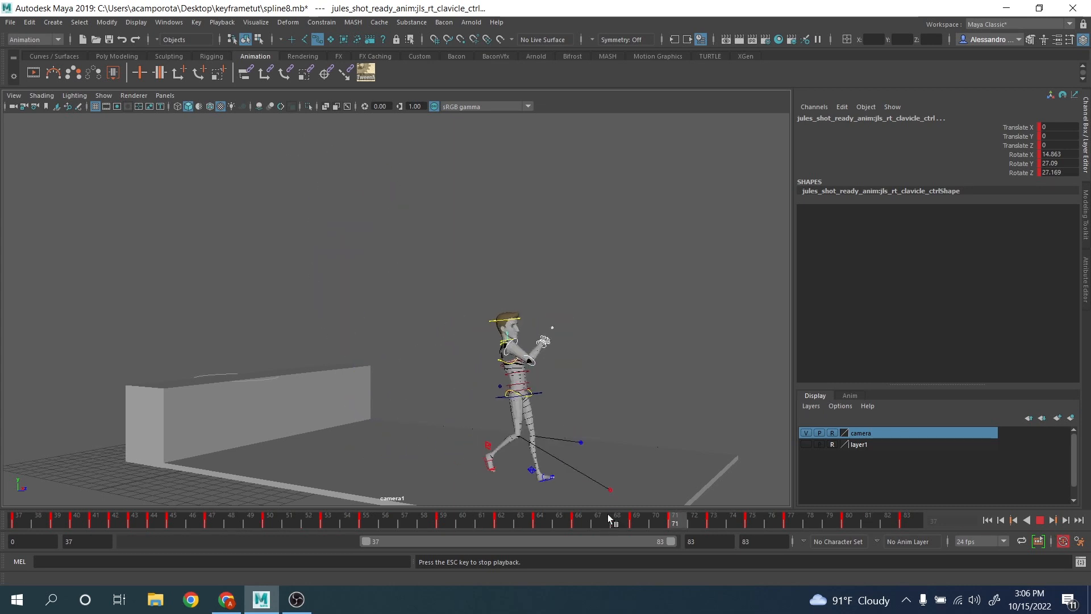
pyautogui.click(1040, 519)
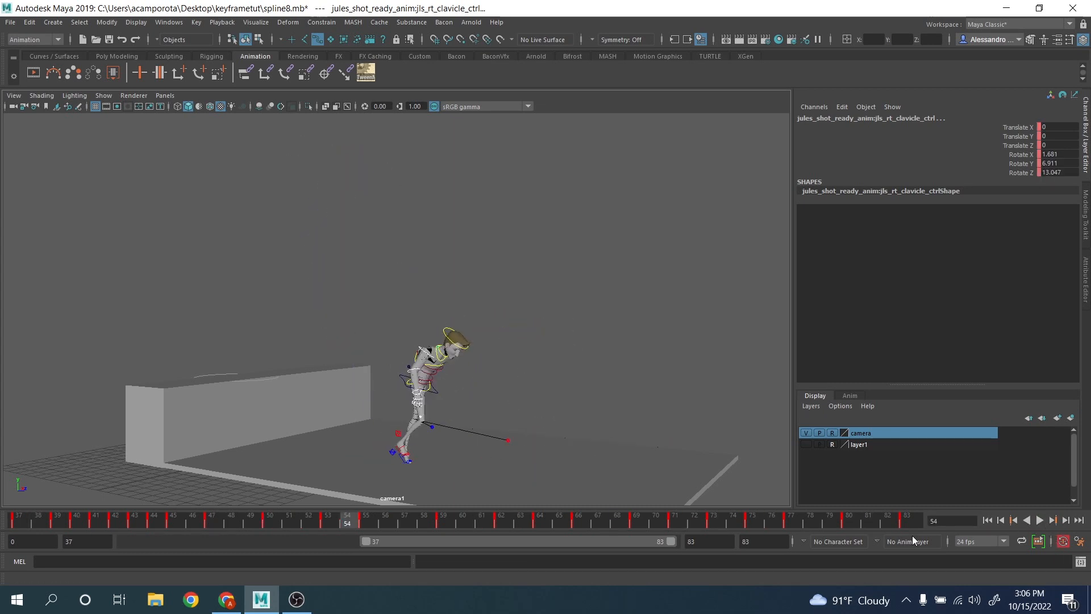
pyautogui.moveTo(338, 520)
pyautogui.mouseDown()
pyautogui.moveTo(271, 518)
pyautogui.moveTo(363, 524)
pyautogui.moveTo(280, 521)
pyautogui.moveTo(330, 519)
pyautogui.mouseUp()
pyautogui.rightClick(330, 519)
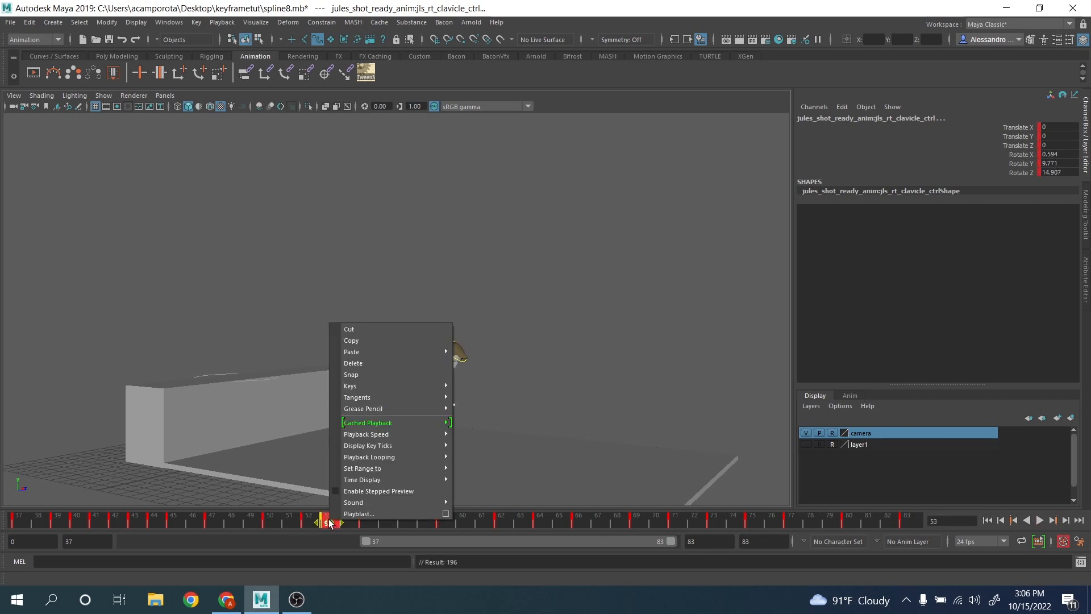
pyautogui.click(355, 364)
# Review the right arm's motion by playing the shot from frame 37 and scrubbing through to frame 77
pyautogui.moveTo(328, 523); pyautogui.dragTo(1, 476)
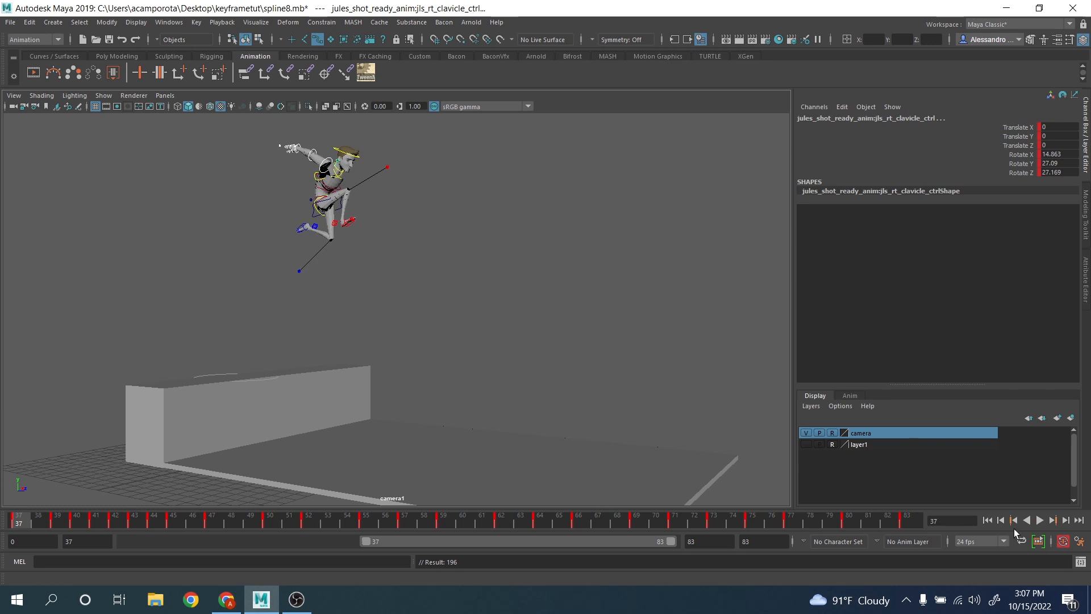
pyautogui.click(1041, 520)
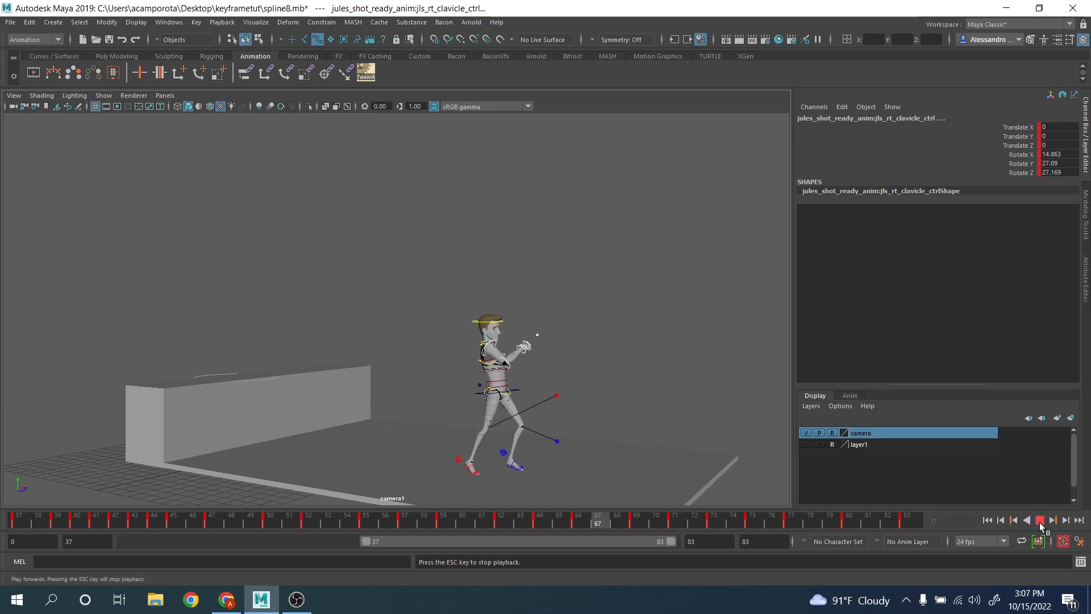
pyautogui.click(1041, 520)
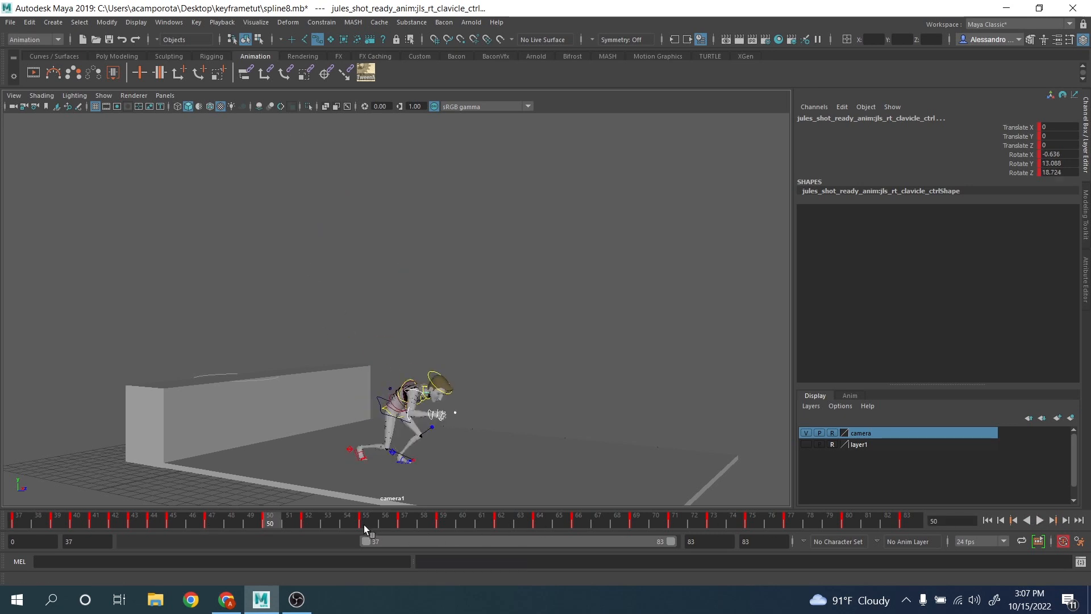
pyautogui.moveTo(363, 524); pyautogui.dragTo(789, 545)
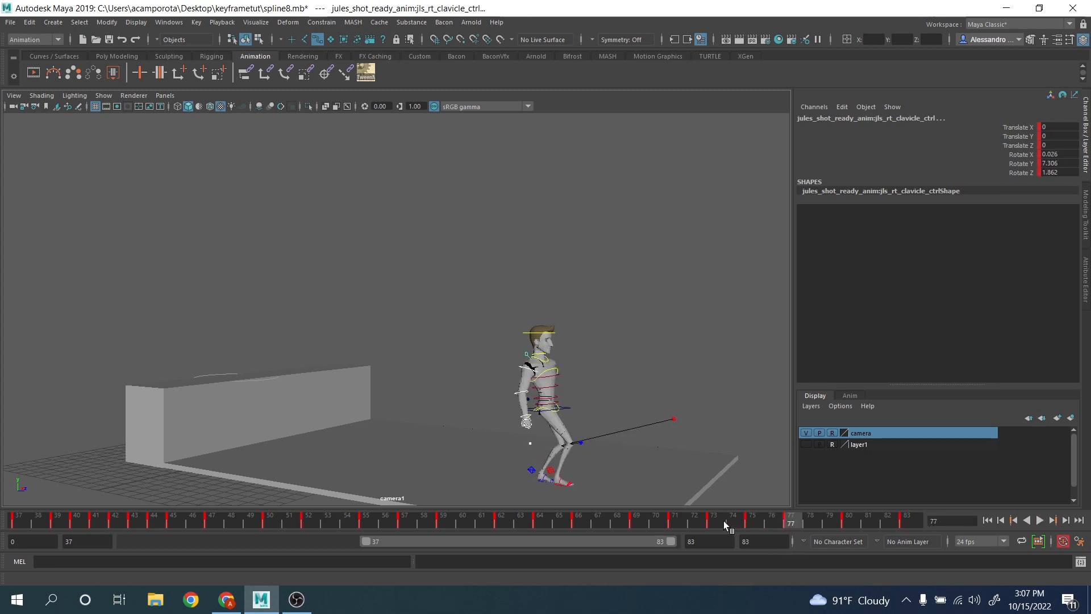
# Key the right arm at frame 76 and delete its keys at frame 75
pyautogui.moveTo(724, 521); pyautogui.dragTo(717, 524)
pyautogui.press('s')
pyautogui.click(787, 520)
pyautogui.click(756, 519)
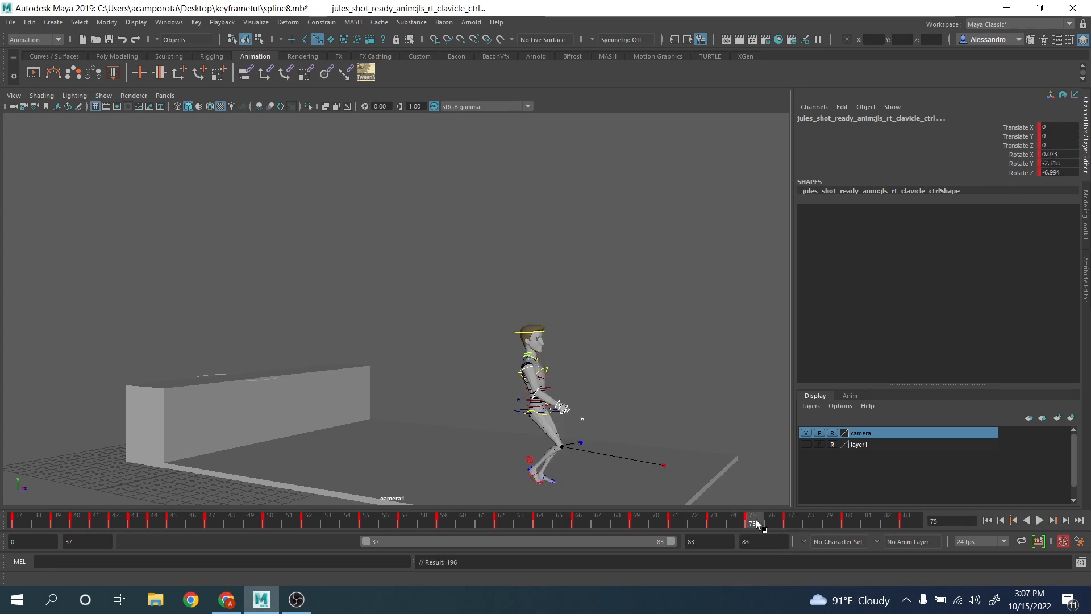
pyautogui.rightClick(752, 519)
pyautogui.click(786, 362)
# Key the arm's frame 80 pose at frame 79 and bias it 44.1 toward the next key with tweenMachine
pyautogui.moveTo(717, 519); pyautogui.dragTo(847, 523)
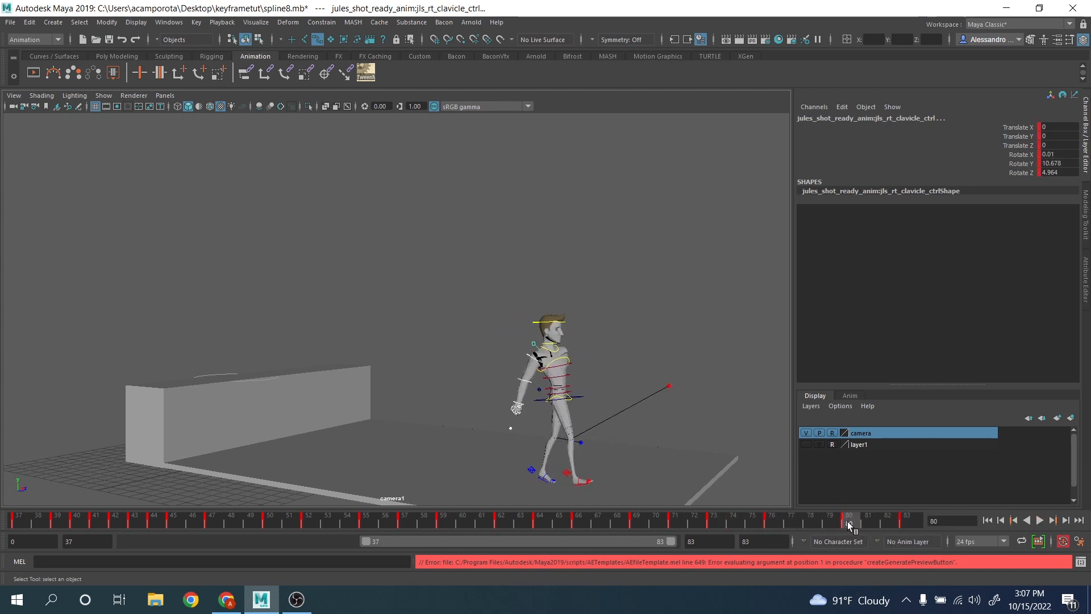
pyautogui.hotkey('alt', 'v')
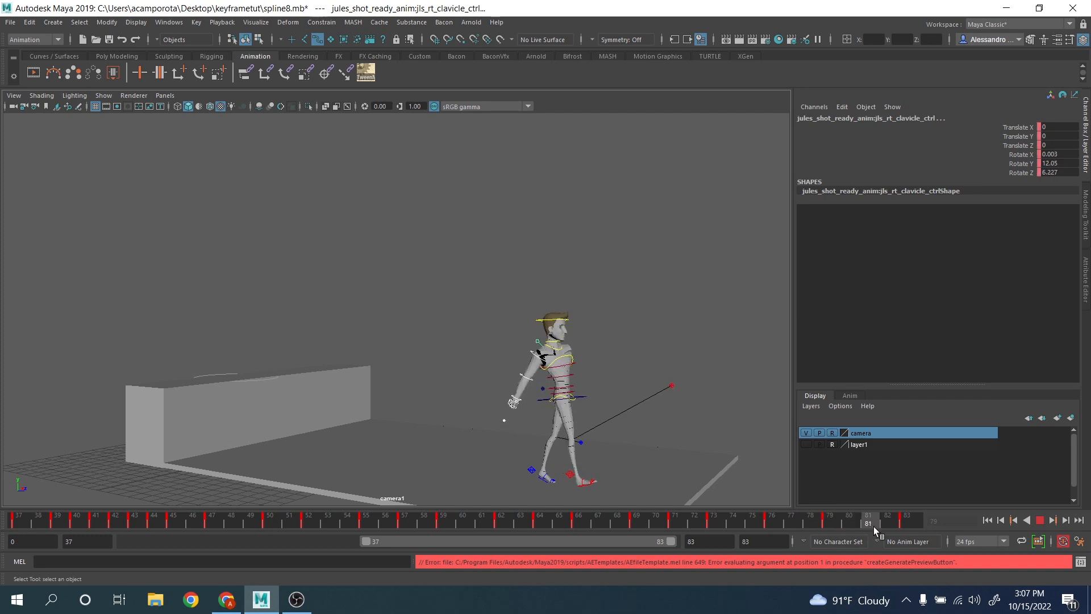
pyautogui.click(373, 75)
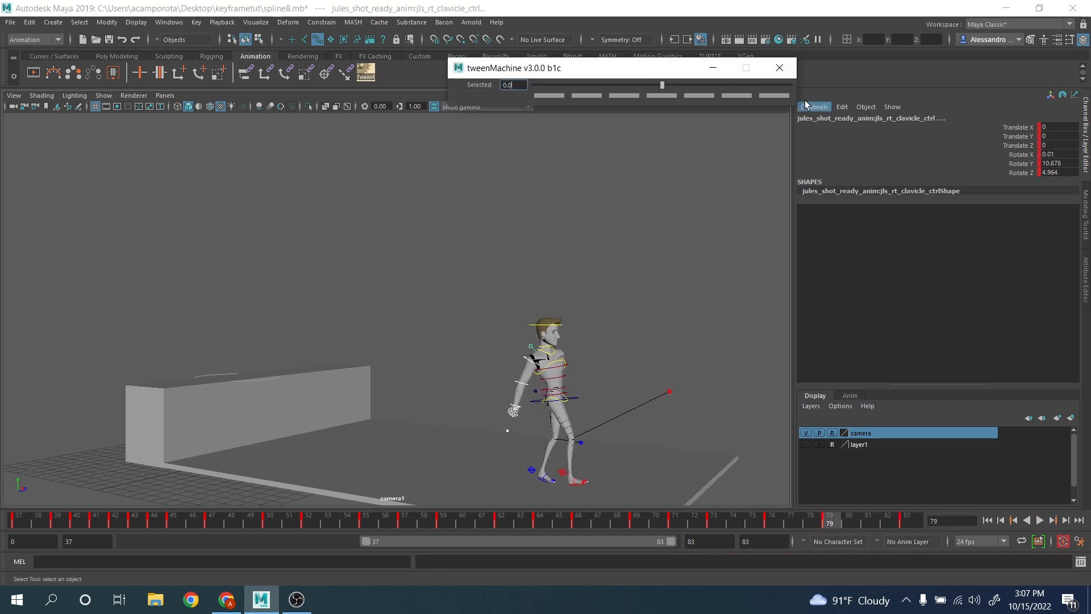
pyautogui.click(737, 85)
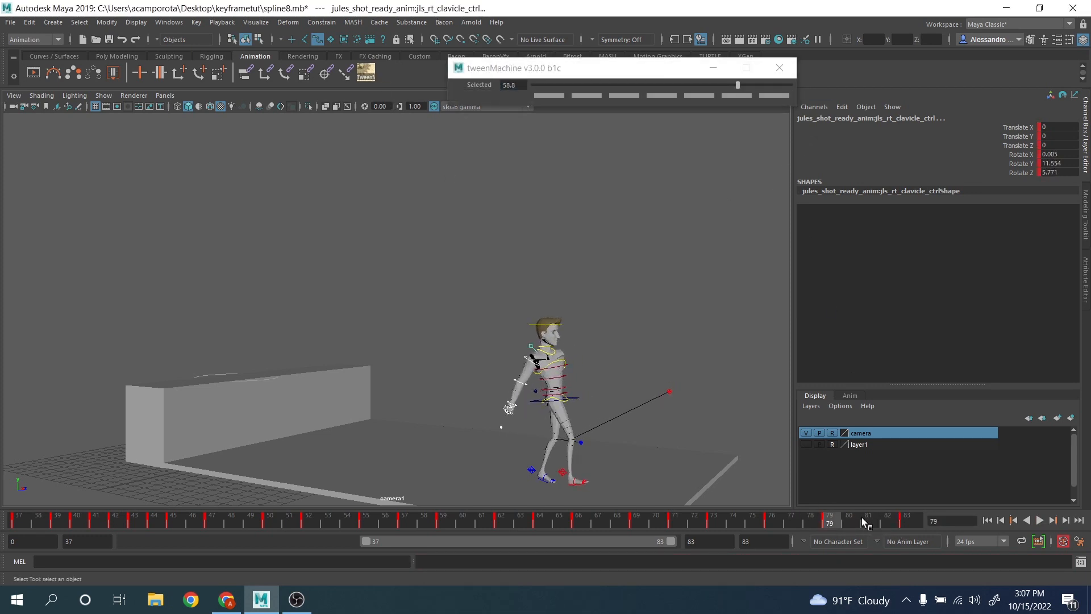
pyautogui.hotkey('alt', 'v')
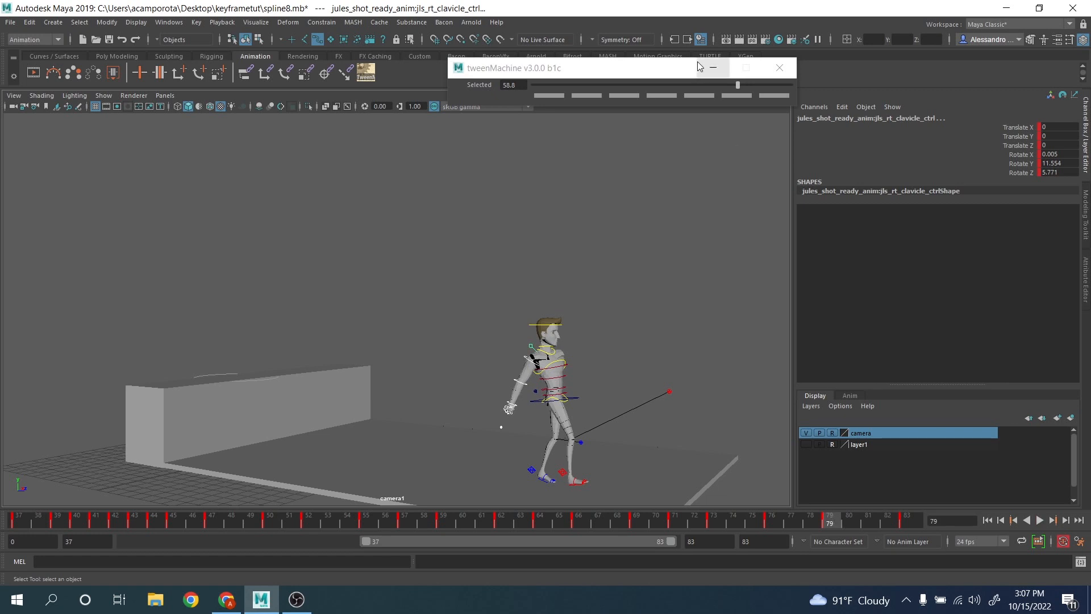
pyautogui.click(718, 85)
pyautogui.moveTo(880, 522); pyautogui.dragTo(1017, 518)
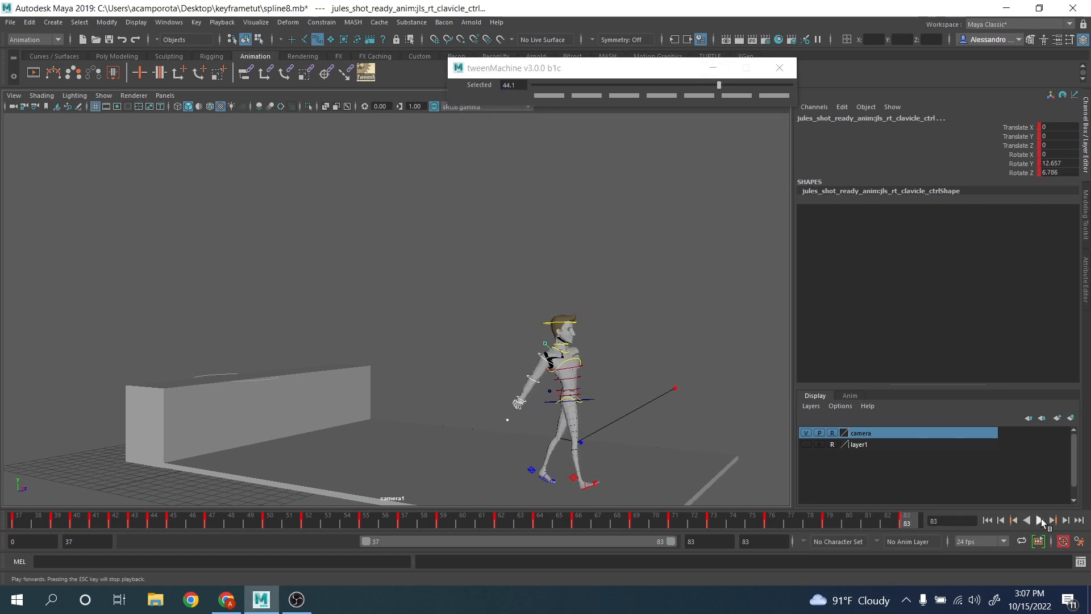
# Play back the arm swing and select the right arm's keys from frame 73 to 79
pyautogui.click(1040, 519)
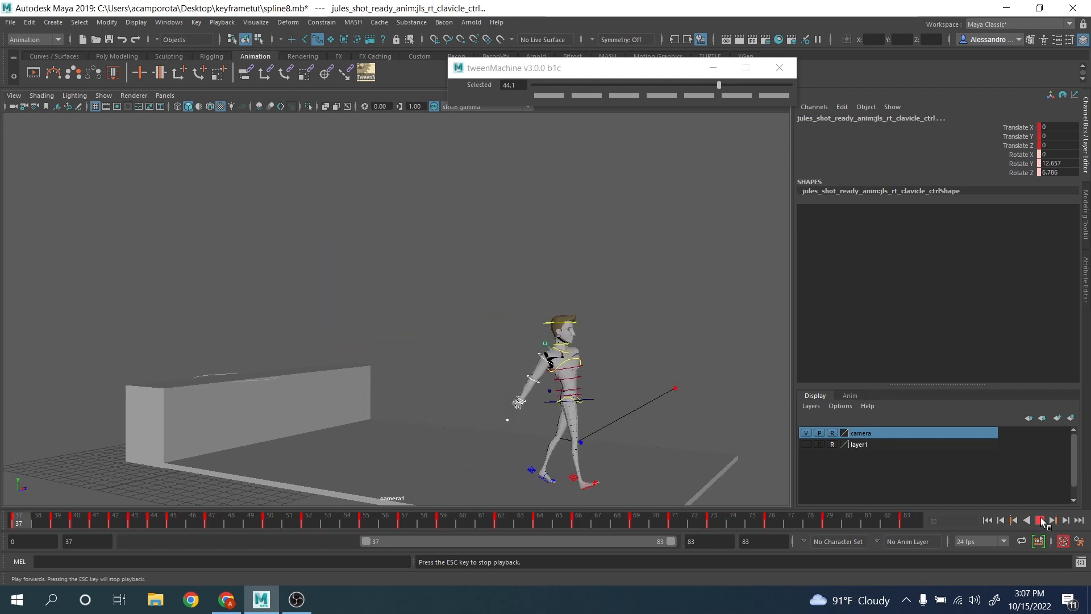
pyautogui.click(714, 523)
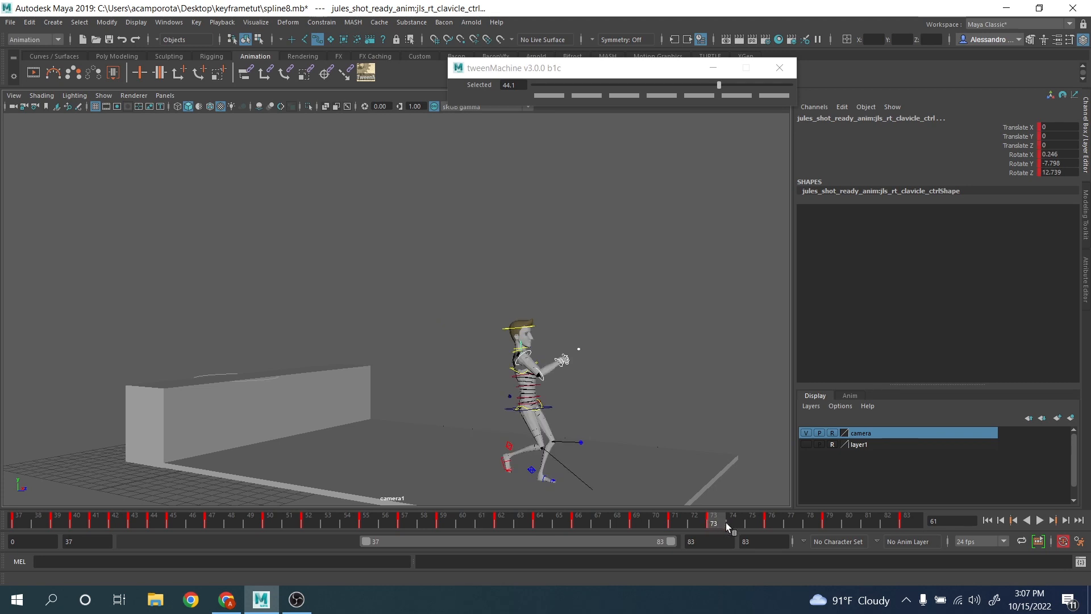
pyautogui.hotkey('alt', 'v')
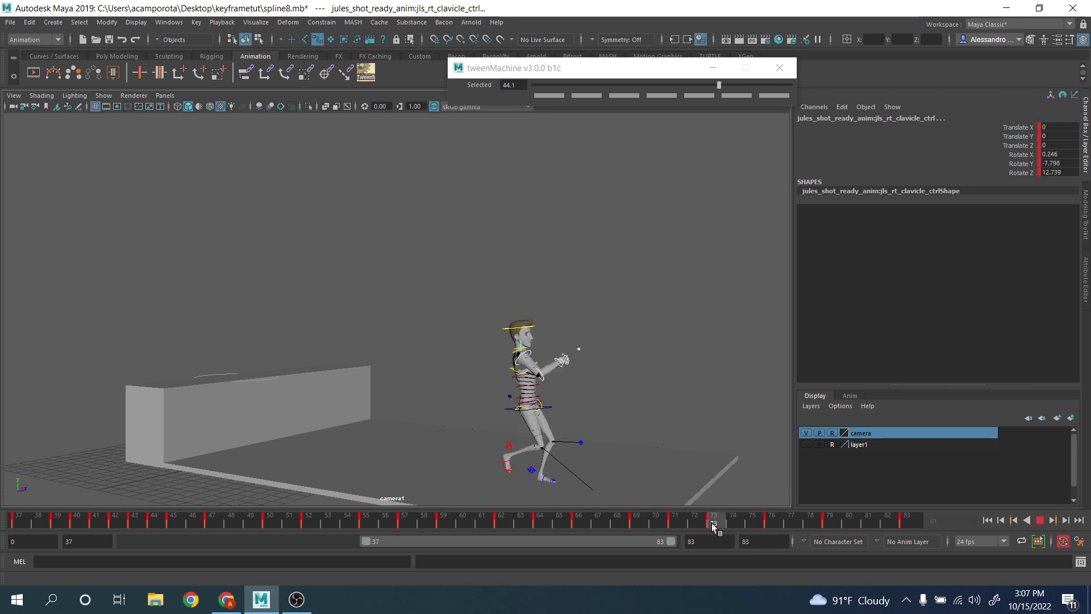
pyautogui.keyDown('shift'); pyautogui.moveTo(711, 523); pyautogui.dragTo(826, 527); pyautogui.keyUp('shift')
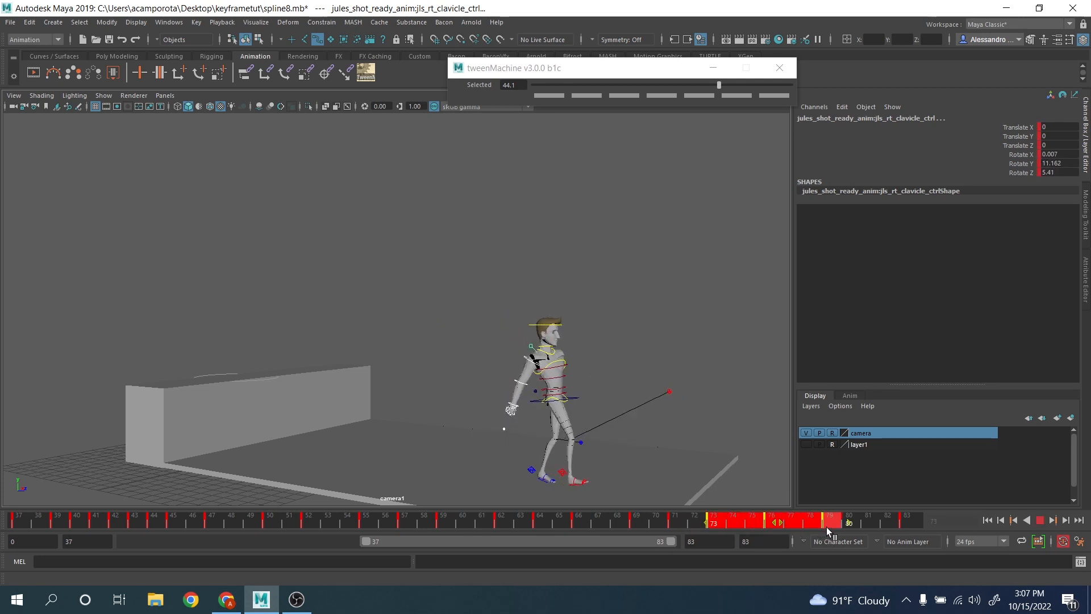
# Scrub around frame 73 and play the whole shot to review the right arm's timing
pyautogui.moveTo(682, 523); pyautogui.dragTo(731, 525)
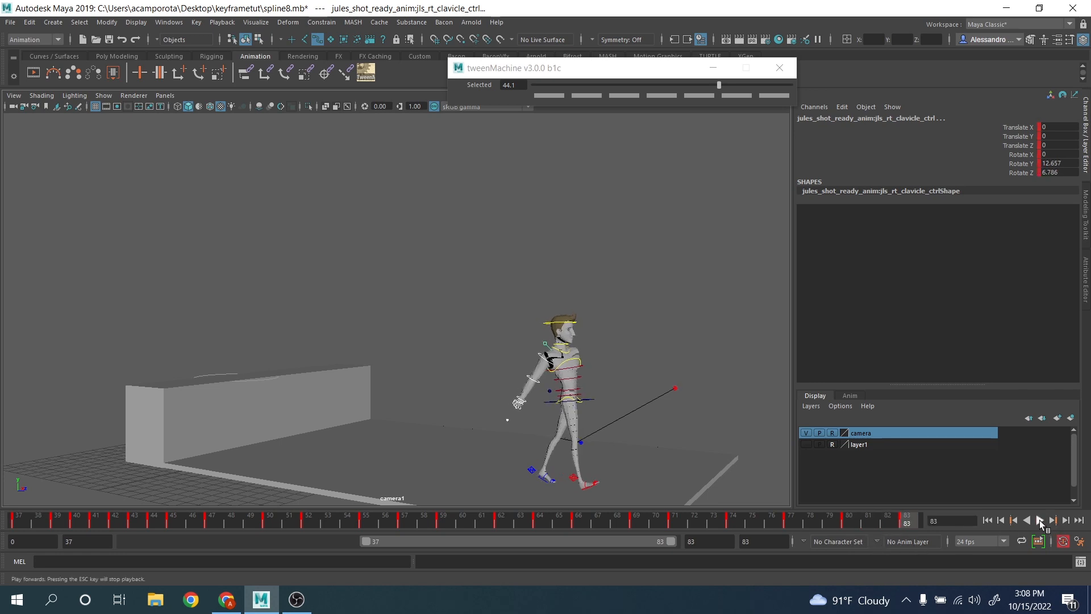
pyautogui.click(1039, 520)
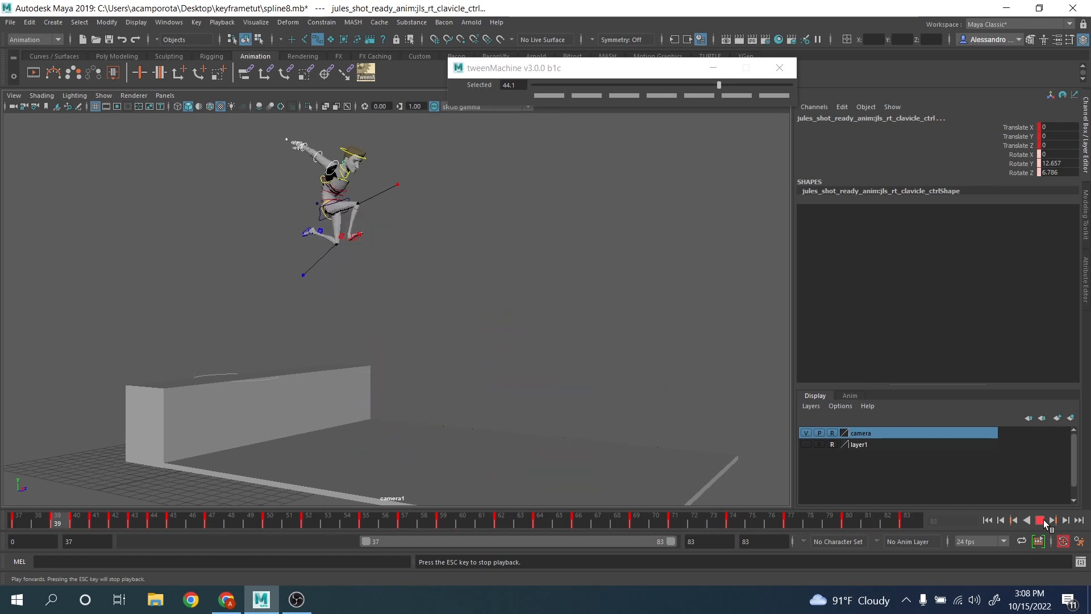
pyautogui.click(1041, 520)
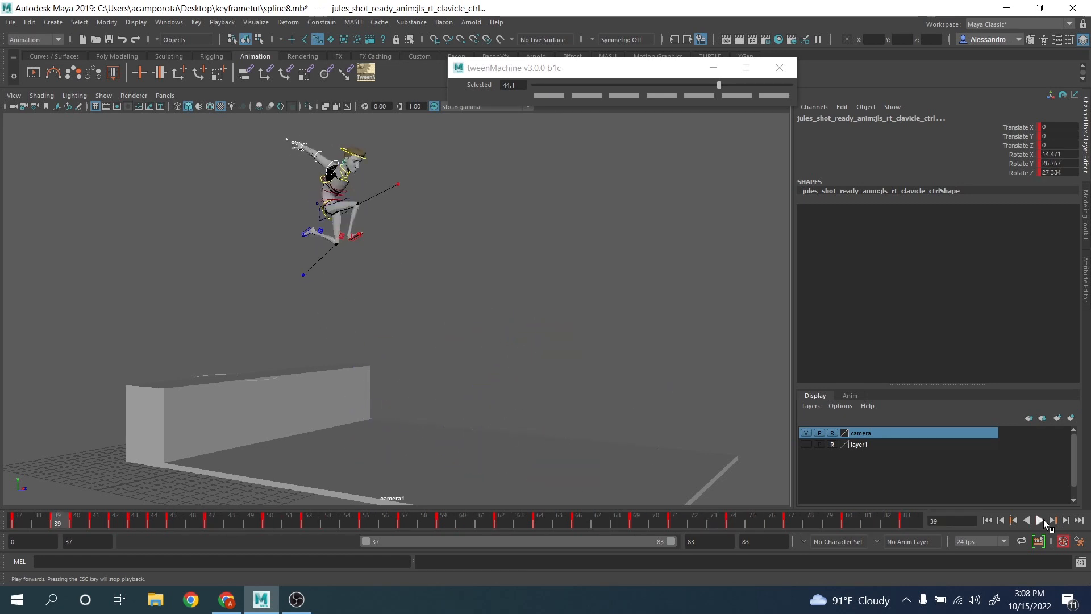
# Select the right clavicle control and rotate it at frame 52 to about -1.5 in Y
pyautogui.moveTo(103, 515); pyautogui.dragTo(176, 525)
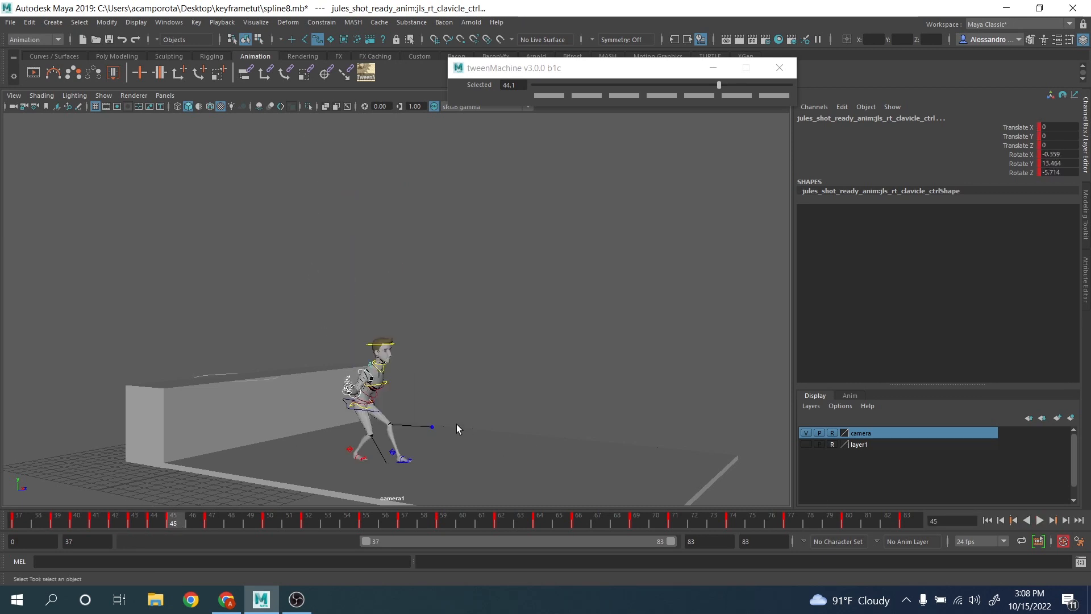
pyautogui.press('\\')
pyautogui.moveTo(443, 404); pyautogui.dragTo(513, 381, button='middle')
pyautogui.scroll(4, 414, 334)
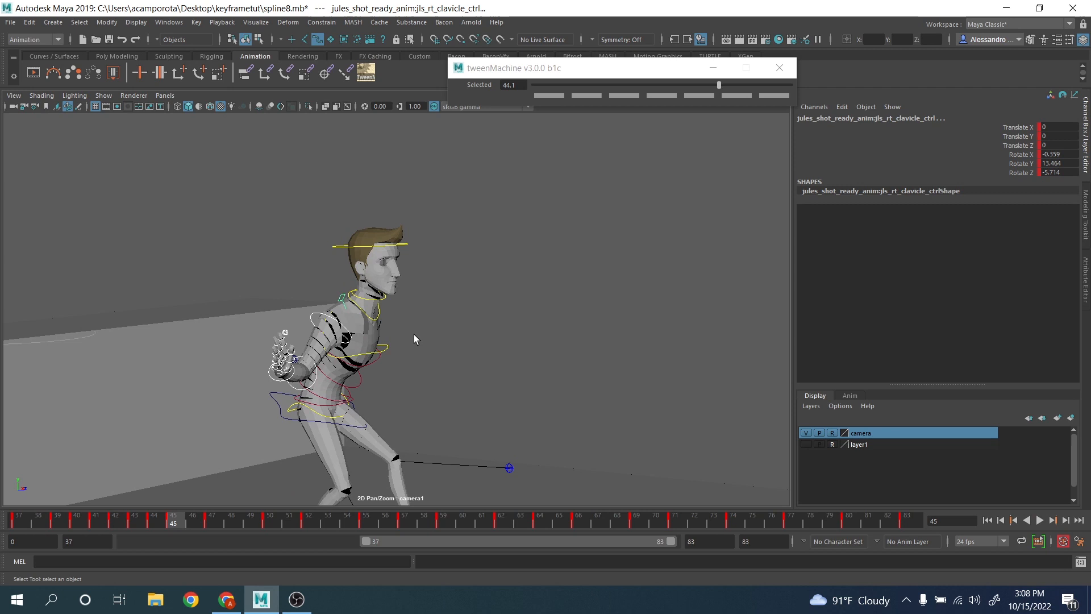
pyautogui.click(343, 299)
pyautogui.moveTo(186, 518); pyautogui.dragTo(309, 533)
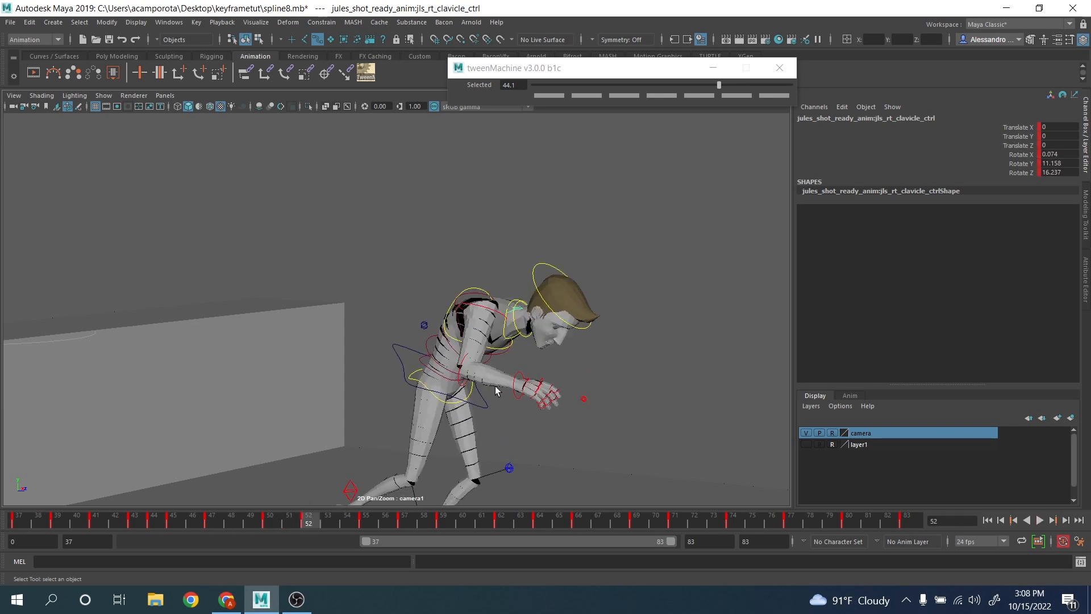
pyautogui.press('e')
pyautogui.moveTo(454, 364); pyautogui.dragTo(452, 378)
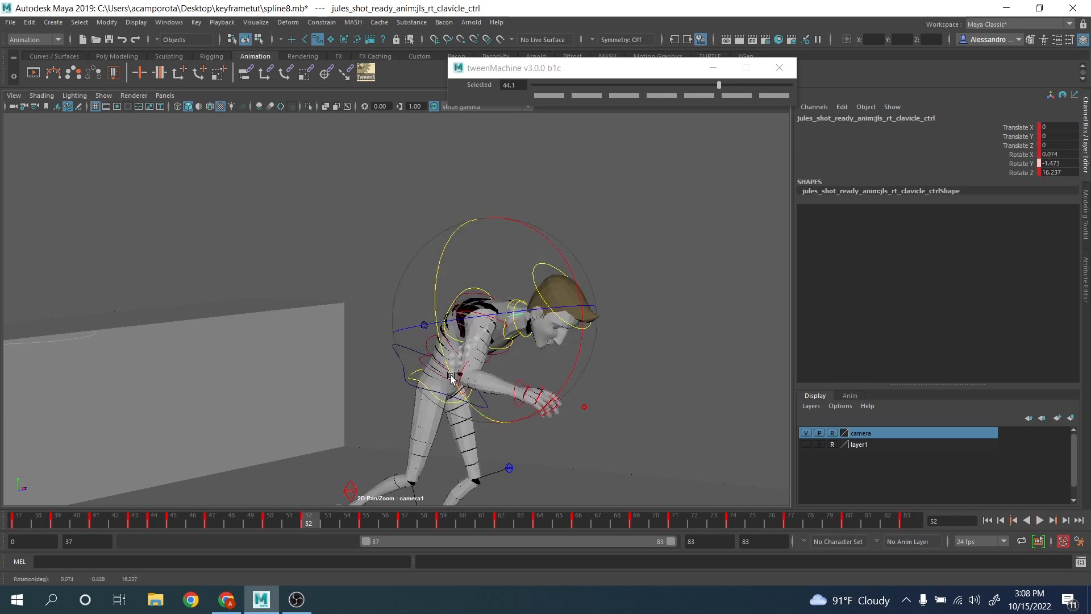
# Rotate the right clavicle back to about 0.2 in Z at frame 55 and pull it further back at frame 57
pyautogui.moveTo(327, 521); pyautogui.dragTo(365, 520)
pyautogui.hotkey('alt', 'v')
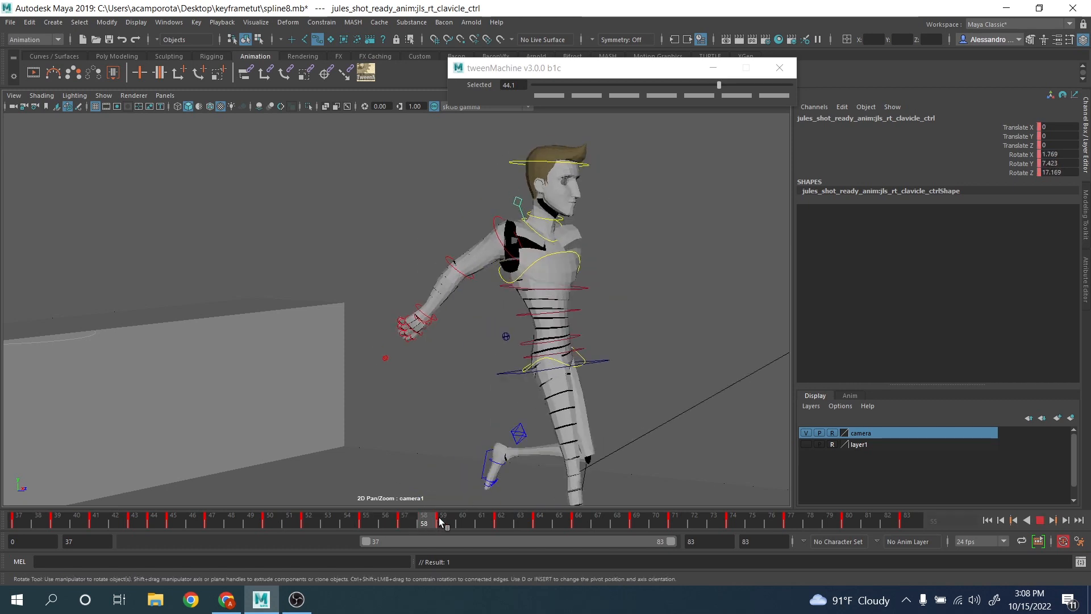
pyautogui.moveTo(332, 513); pyautogui.dragTo(369, 517)
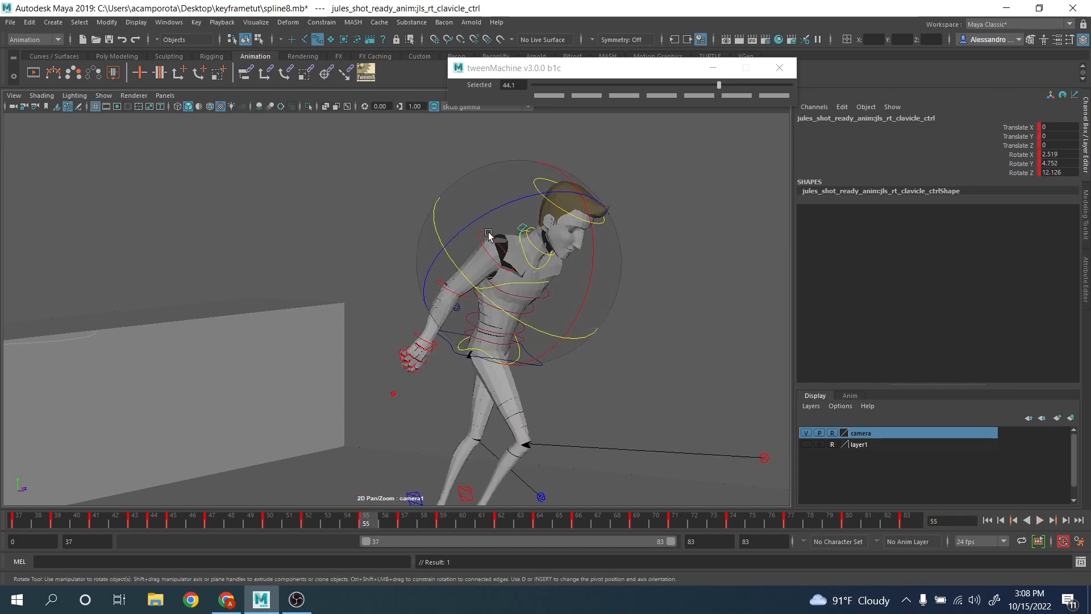
pyautogui.moveTo(479, 217); pyautogui.dragTo(459, 223)
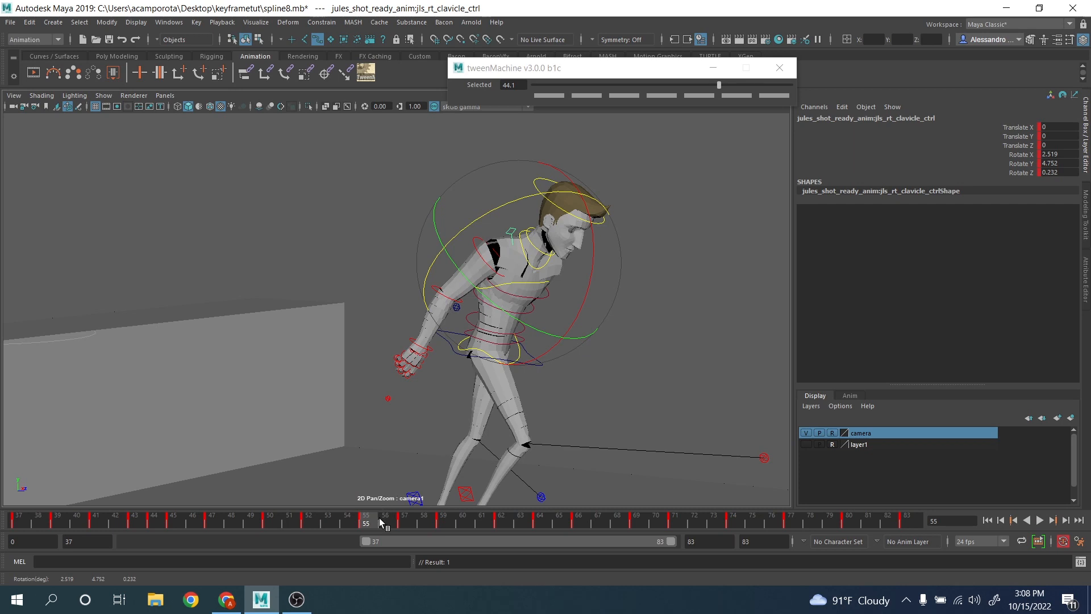
pyautogui.moveTo(380, 519); pyautogui.dragTo(403, 518)
pyautogui.moveTo(458, 206); pyautogui.dragTo(449, 211)
pyautogui.moveTo(420, 517); pyautogui.dragTo(495, 530)
pyautogui.keyDown('shift'); pyautogui.click(444, 522); pyautogui.keyUp('shift')
pyautogui.press('e')
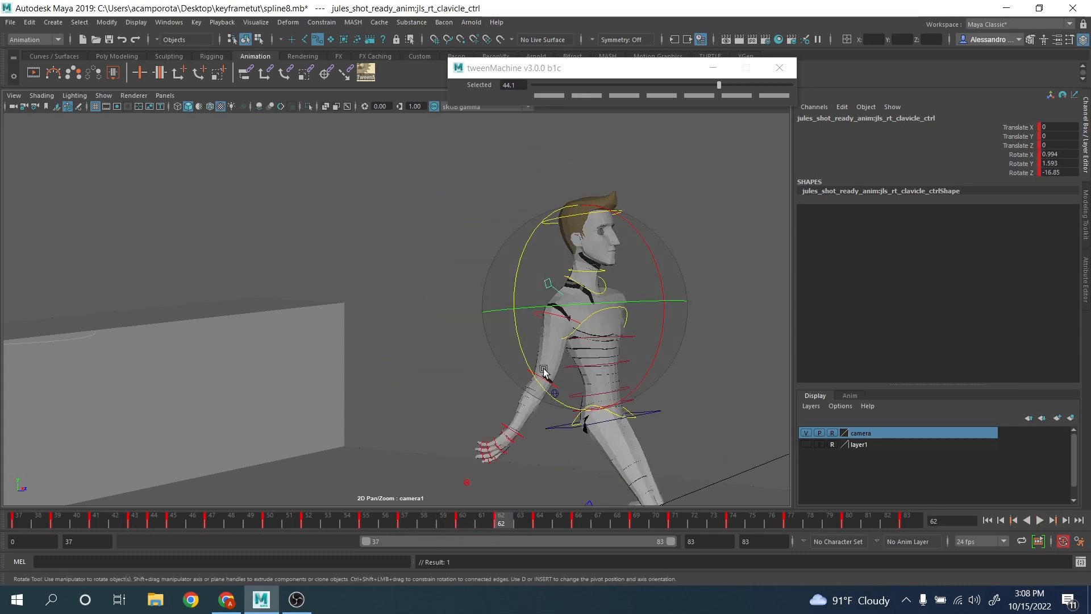
pyautogui.moveTo(529, 372); pyautogui.dragTo(532, 367)
pyautogui.hotkey('ctrl', 'z')
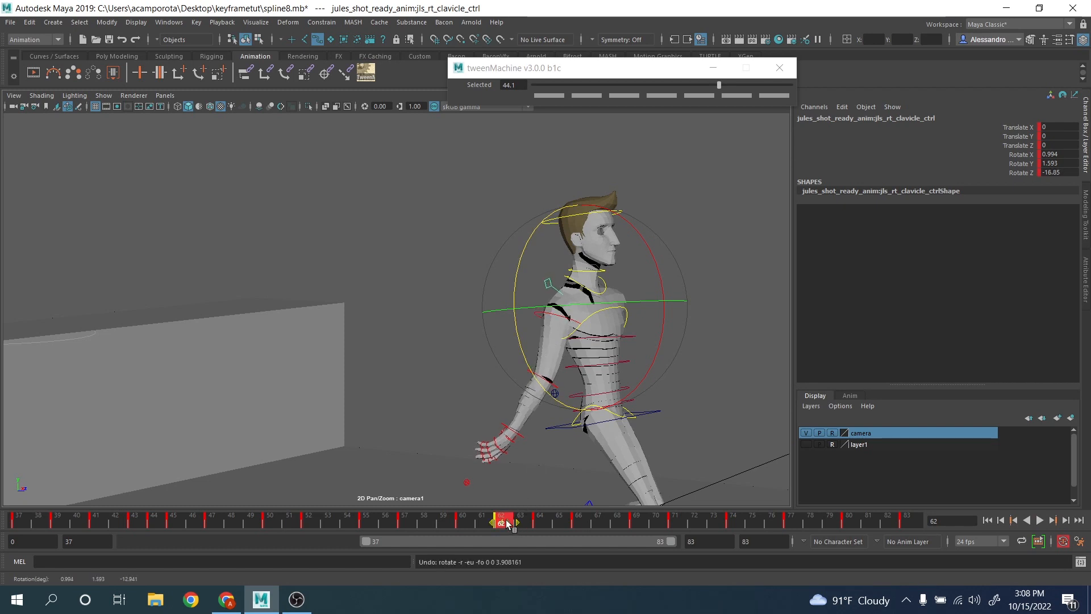
# Move the right clavicle's frame 62 key to frame 63 and delete its key at frame 64
pyautogui.moveTo(519, 524)
pyautogui.mouseDown()
pyautogui.moveTo(446, 521)
pyautogui.moveTo(537, 535)
pyautogui.mouseUp()
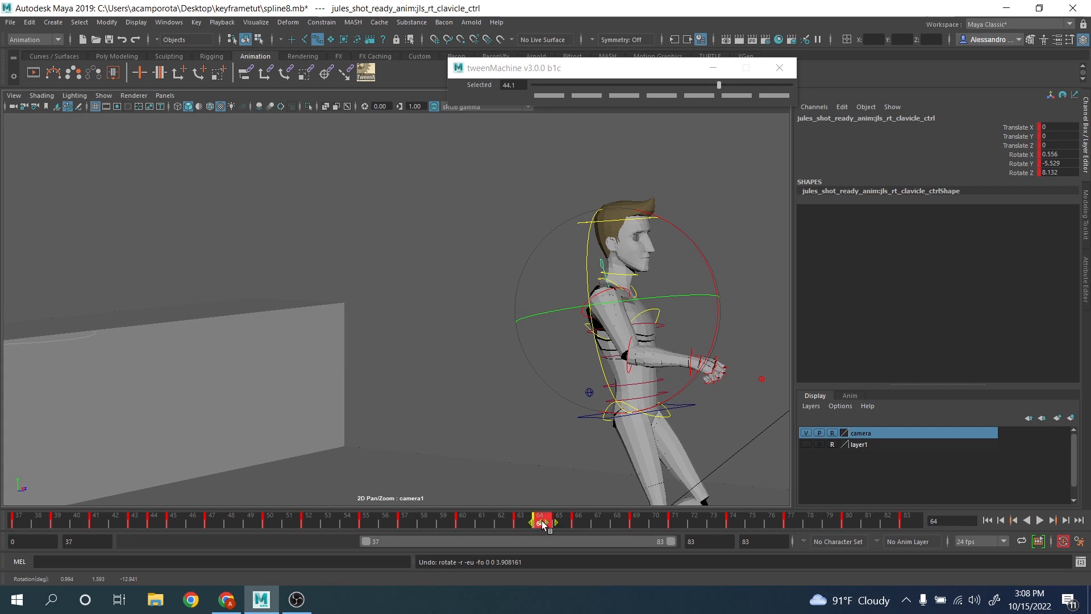
pyautogui.rightClick(543, 524)
pyautogui.click(582, 368)
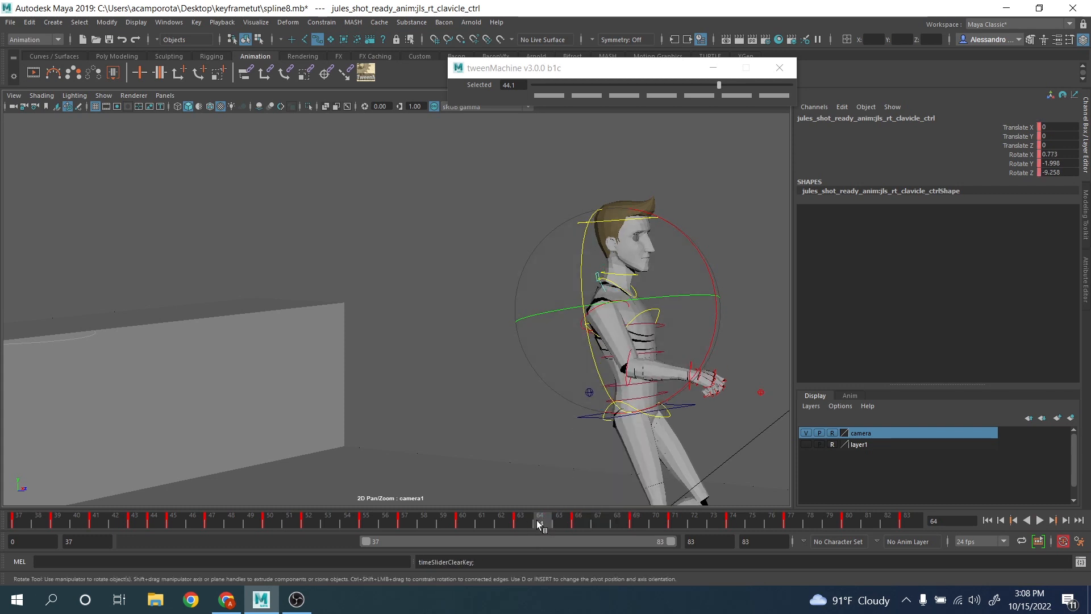
# Rotate the right clavicle to about Y 8.5, Z 0.1 at frame 77 and about Y 12.7, Z 15.6 at frame 83
pyautogui.moveTo(543, 519); pyautogui.dragTo(632, 520)
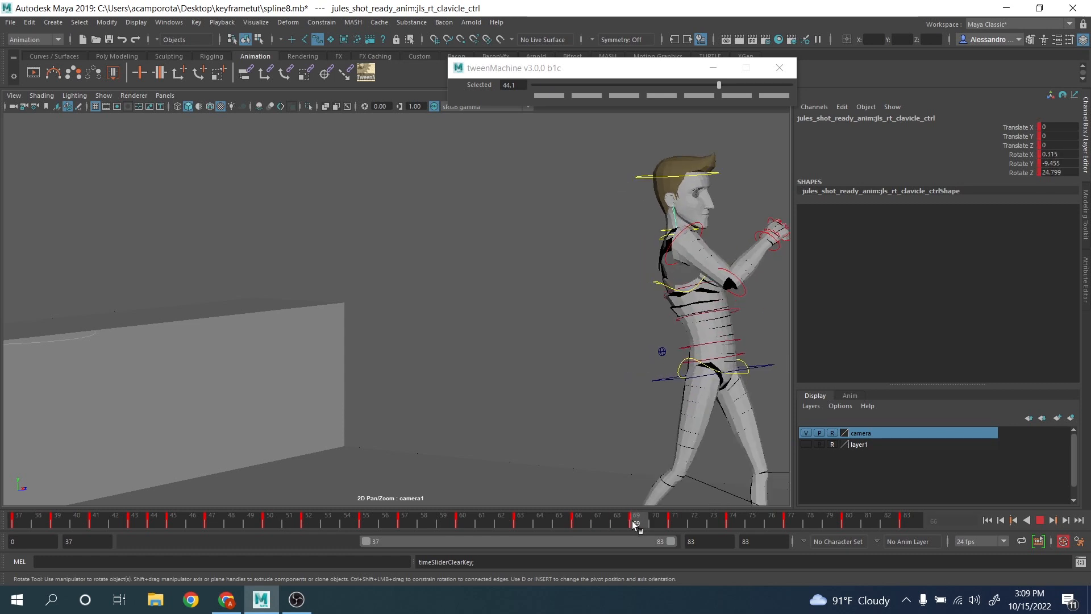
pyautogui.moveTo(631, 448); pyautogui.dragTo(526, 449, button='middle')
pyautogui.moveTo(650, 522); pyautogui.dragTo(725, 530)
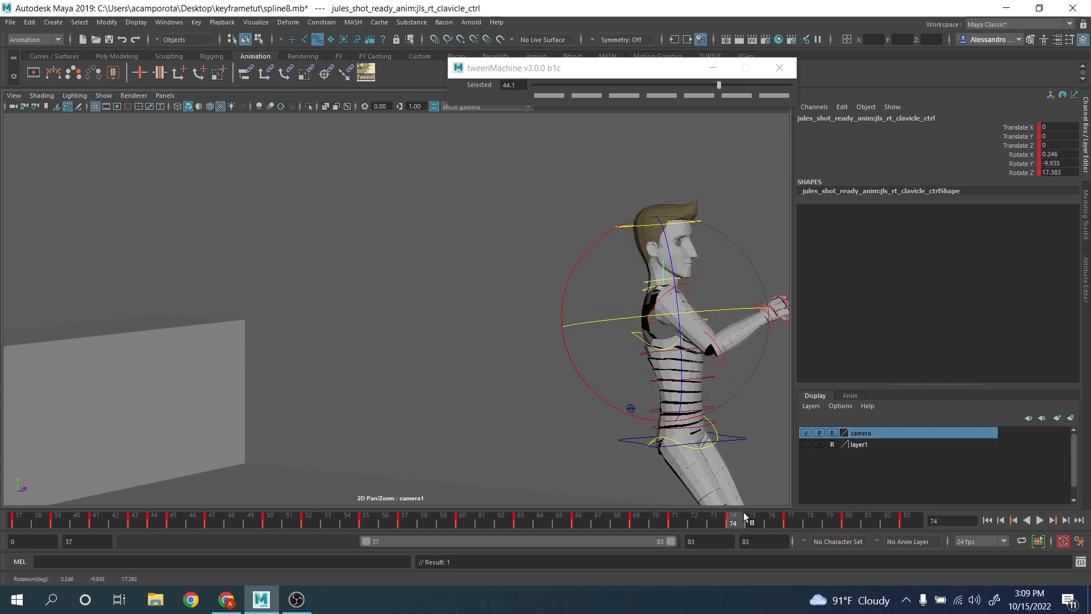
pyautogui.moveTo(759, 521); pyautogui.dragTo(794, 520)
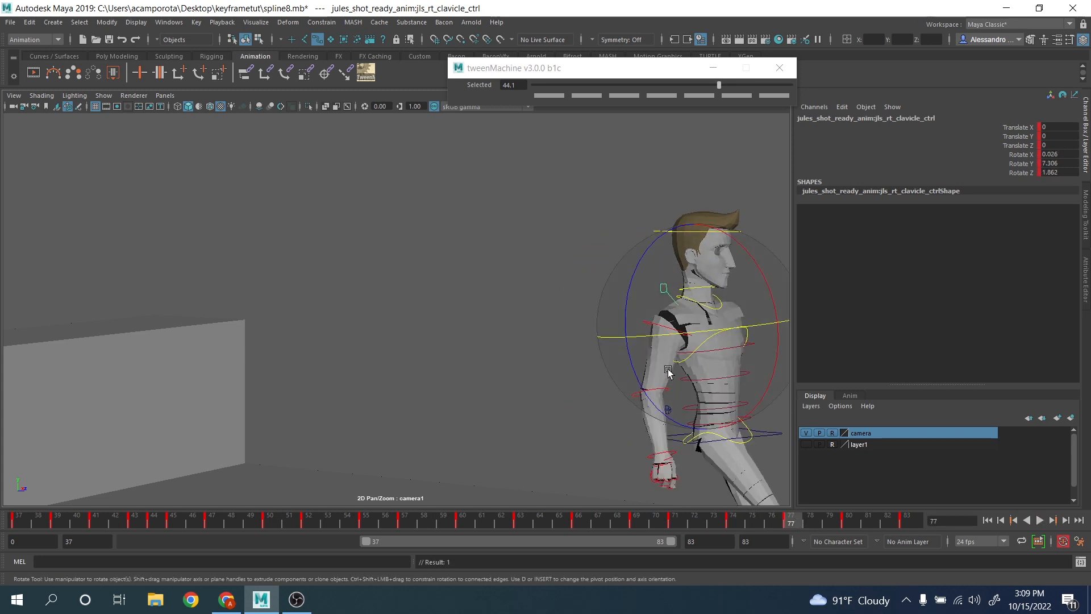
pyautogui.moveTo(642, 375); pyautogui.dragTo(654, 392)
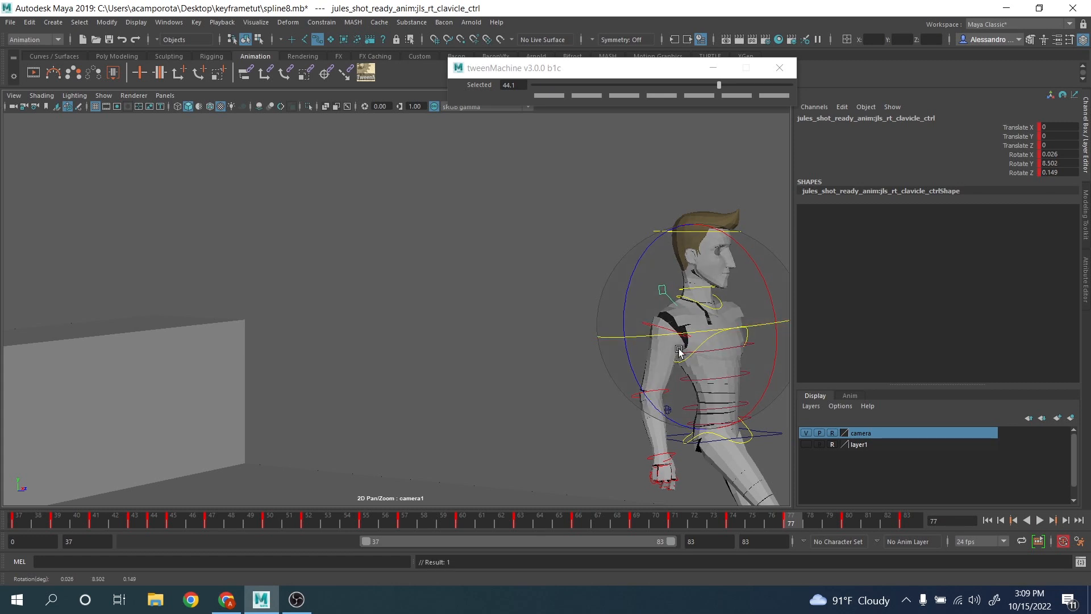
pyautogui.moveTo(809, 516); pyautogui.dragTo(914, 520)
pyautogui.moveTo(750, 417); pyautogui.dragTo(703, 374)
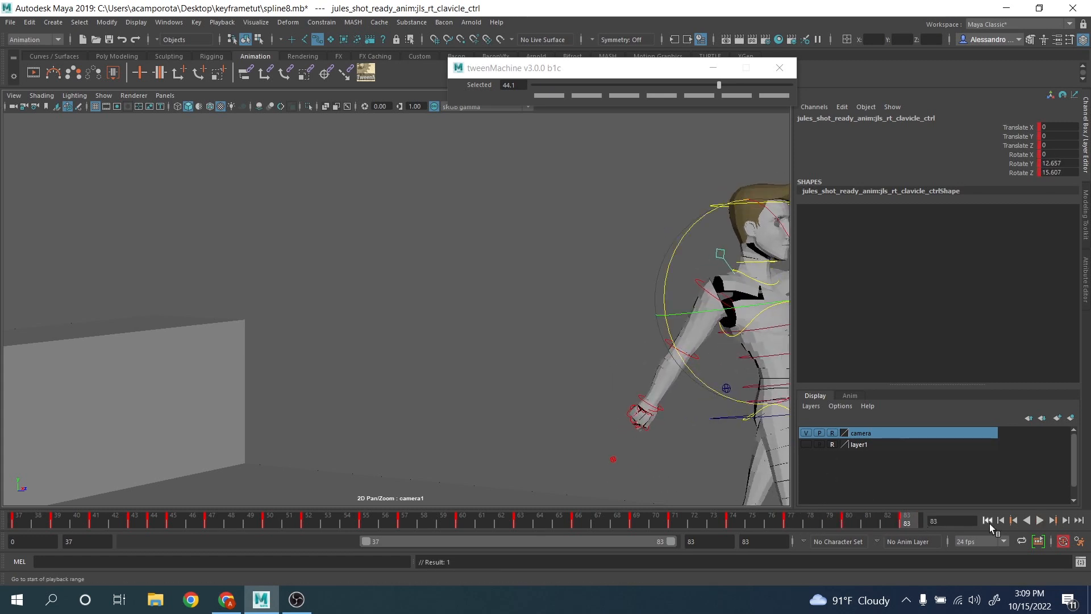
# Play back the shot to review the clavicle motion and select the right upper arm FK control
pyautogui.click(1038, 520)
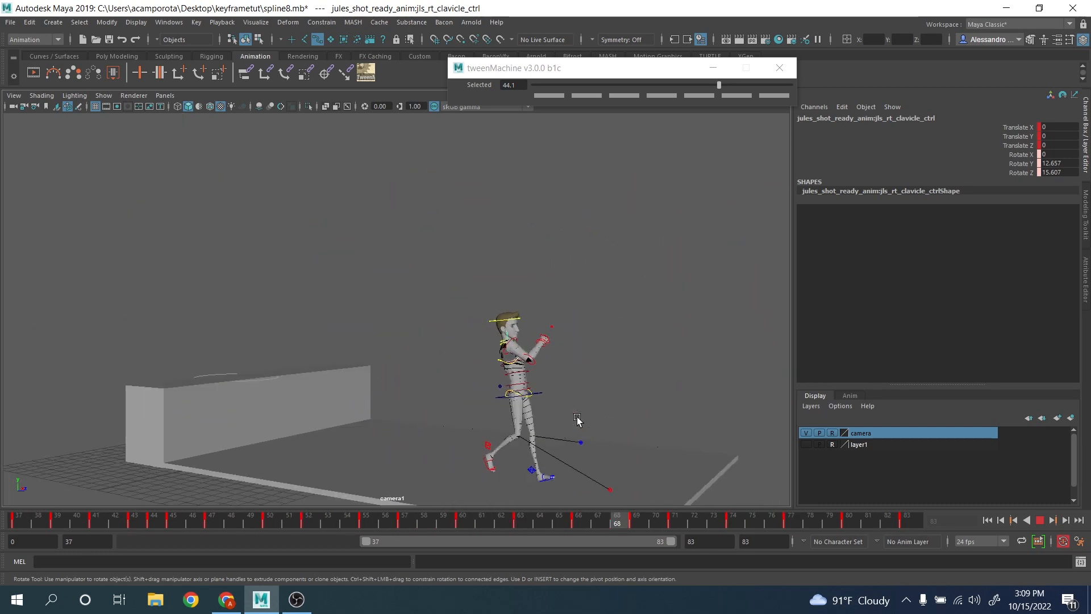
pyautogui.click(1040, 521)
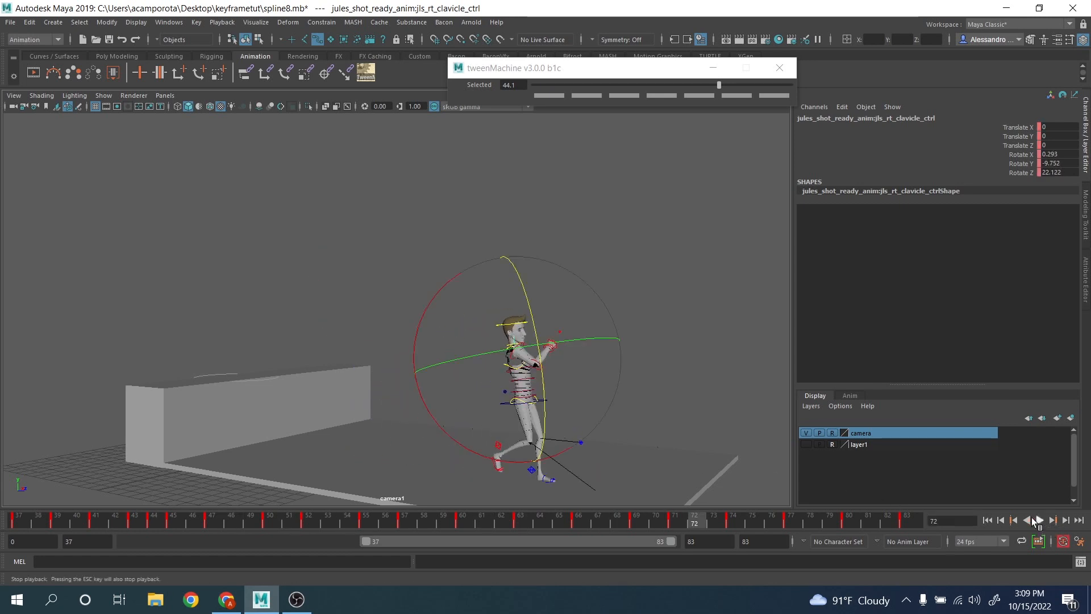
pyautogui.click(730, 415)
pyautogui.click(513, 358)
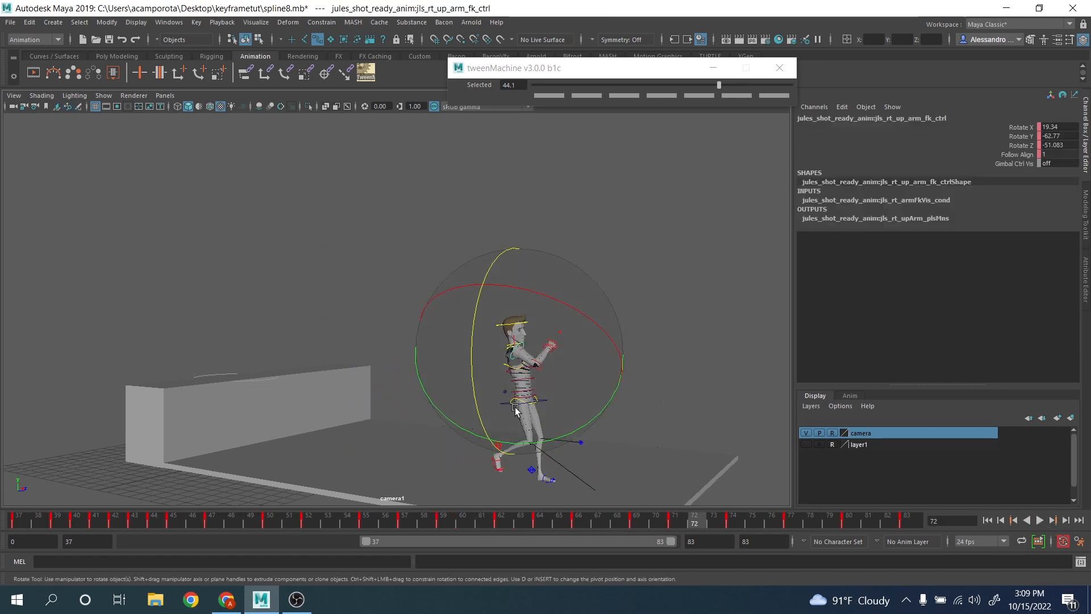
pyautogui.rightClick(534, 408)
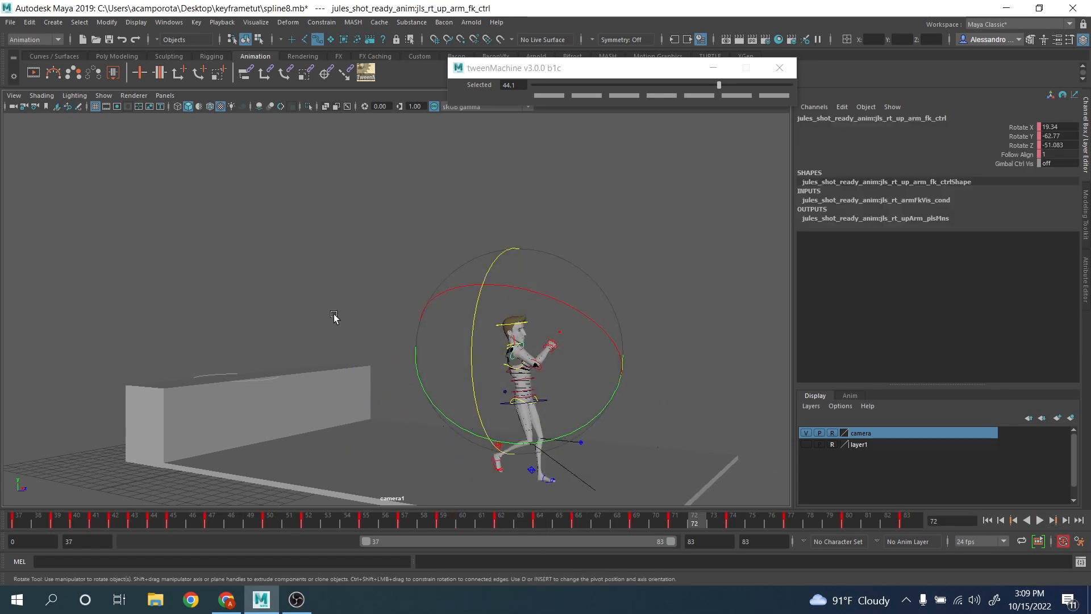
# Open the Graph Editor beside the character and isolate the right upper arm's Rotate Y curve around frame 47
pyautogui.moveTo(160, 524); pyautogui.dragTo(220, 532)
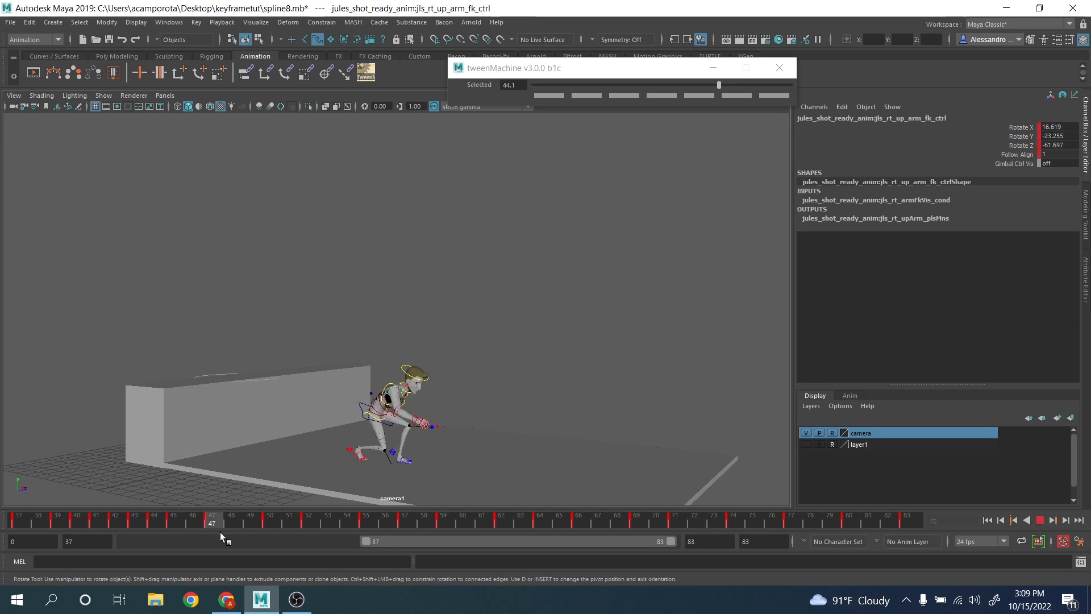
pyautogui.click(170, 22)
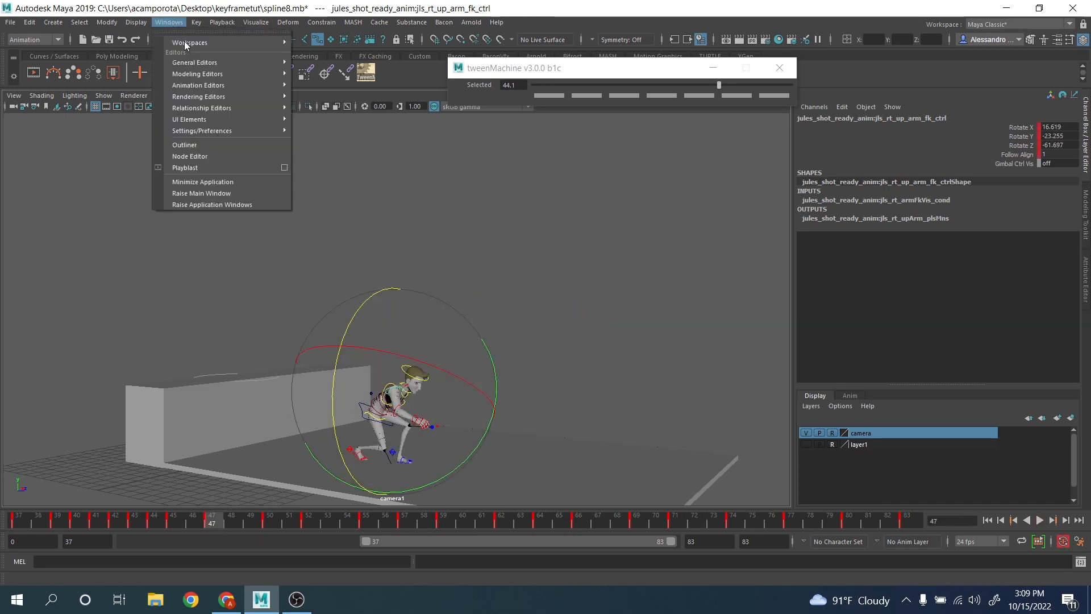
pyautogui.moveTo(206, 85)
pyautogui.click(331, 96)
pyautogui.moveTo(318, 128); pyautogui.dragTo(647, 141)
pyautogui.click(583, 252)
pyautogui.keyDown('alt'); pyautogui.keyDown('shift'); pyautogui.moveTo(704, 293); pyautogui.dragTo(765, 301, button='middle'); pyautogui.keyUp('shift'); pyautogui.keyUp('alt')
pyautogui.keyDown('alt'); pyautogui.keyDown('shift'); pyautogui.moveTo(765, 301); pyautogui.dragTo(810, 316, button='right'); pyautogui.keyUp('shift'); pyautogui.keyUp('alt')
pyautogui.keyDown('alt'); pyautogui.moveTo(810, 316); pyautogui.dragTo(758, 342, button='middle'); pyautogui.keyUp('alt')
pyautogui.keyDown('alt'); pyautogui.moveTo(744, 353); pyautogui.dragTo(810, 376, button='right'); pyautogui.keyUp('alt')
pyautogui.keyDown('alt'); pyautogui.moveTo(811, 376); pyautogui.dragTo(745, 412, button='middle'); pyautogui.keyUp('alt')
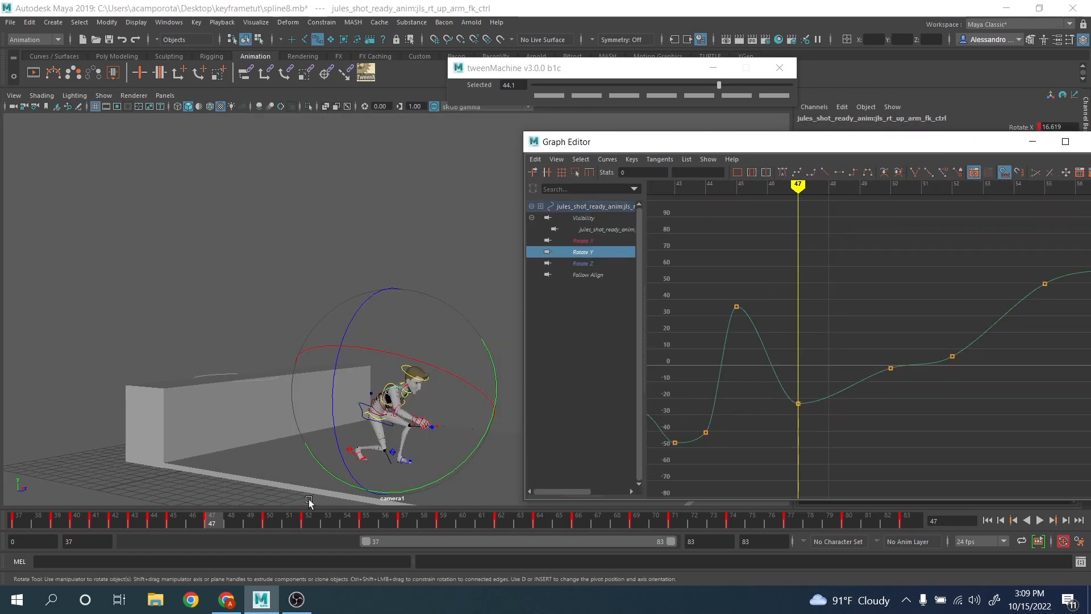
# Lower the upper arm's Rotate Y key at frame 50 to about -12.8
pyautogui.moveTo(236, 520)
pyautogui.mouseDown()
pyautogui.moveTo(337, 518)
pyautogui.moveTo(222, 509)
pyautogui.moveTo(270, 514)
pyautogui.mouseUp()
pyautogui.moveTo(865, 348); pyautogui.dragTo(872, 349)
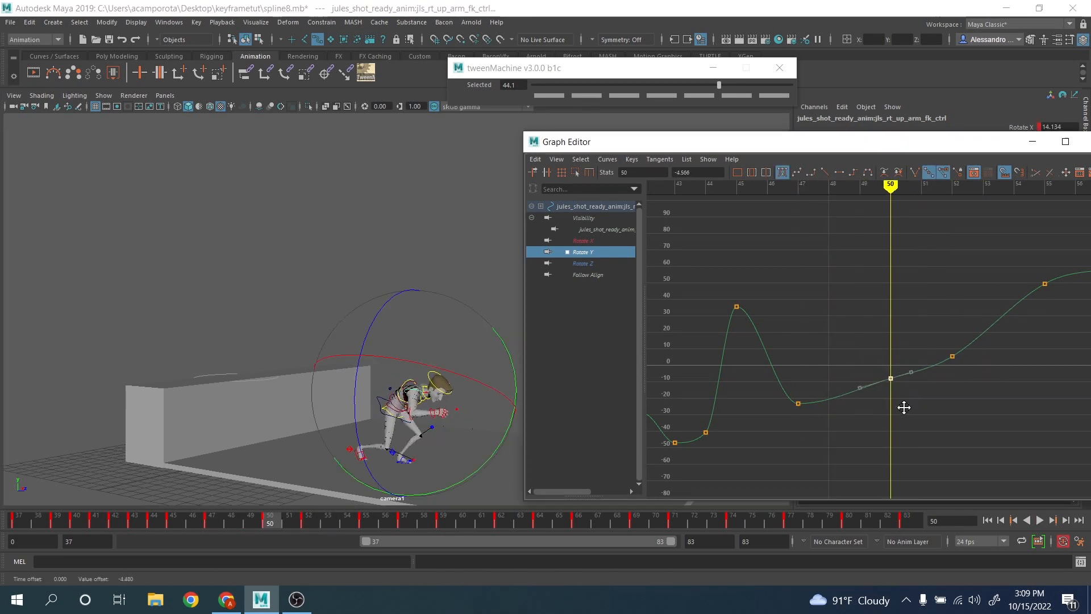
pyautogui.moveTo(904, 407); pyautogui.dragTo(890, 419, button='middle')
# Delete the upper arm's Rotate Y key at frame 57 and move its frame 59 key to frame 58
pyautogui.moveTo(256, 515); pyautogui.dragTo(308, 514)
pyautogui.keyDown('alt'); pyautogui.moveTo(1073, 332); pyautogui.dragTo(833, 394, button='middle'); pyautogui.keyUp('alt')
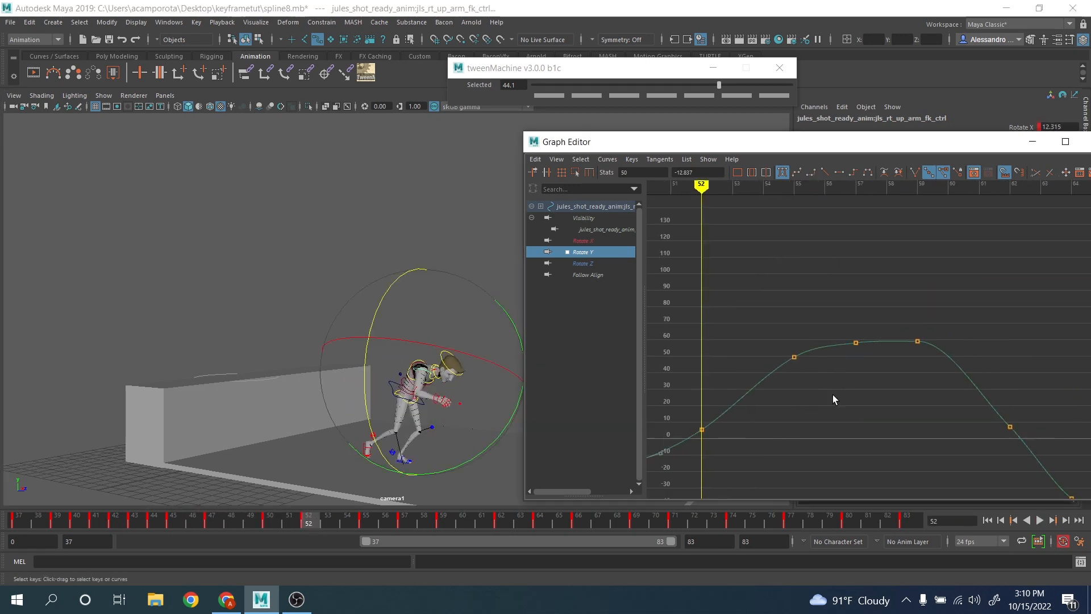
pyautogui.keyDown('alt'); pyautogui.keyDown('shift'); pyautogui.moveTo(833, 394); pyautogui.dragTo(829, 374, button='right'); pyautogui.keyUp('shift'); pyautogui.keyUp('alt')
pyautogui.moveTo(322, 520); pyautogui.dragTo(448, 526)
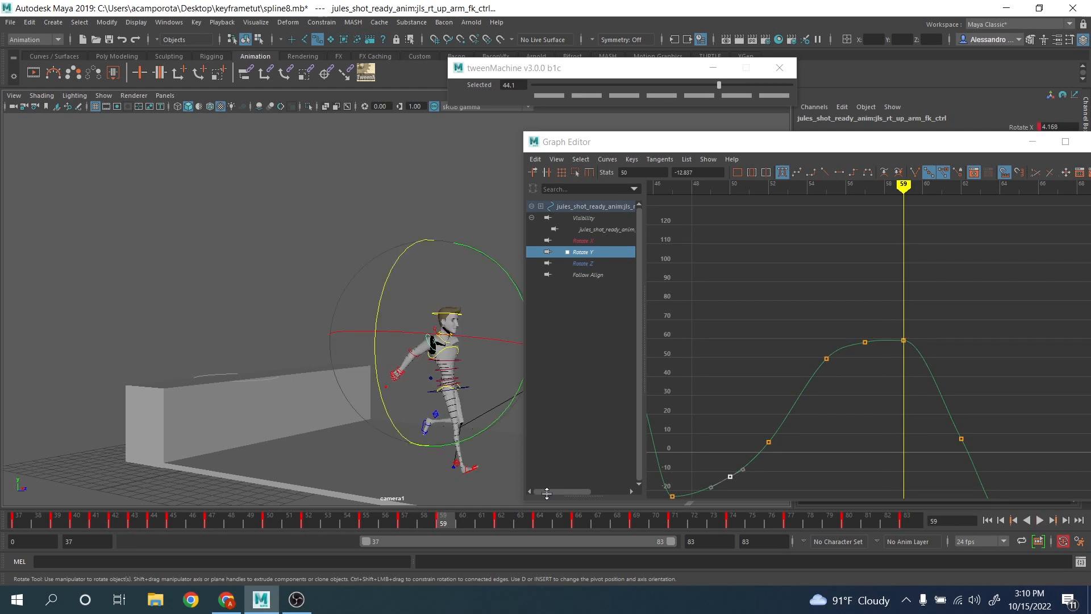
pyautogui.moveTo(848, 322); pyautogui.dragTo(884, 359)
pyautogui.press('Delete')
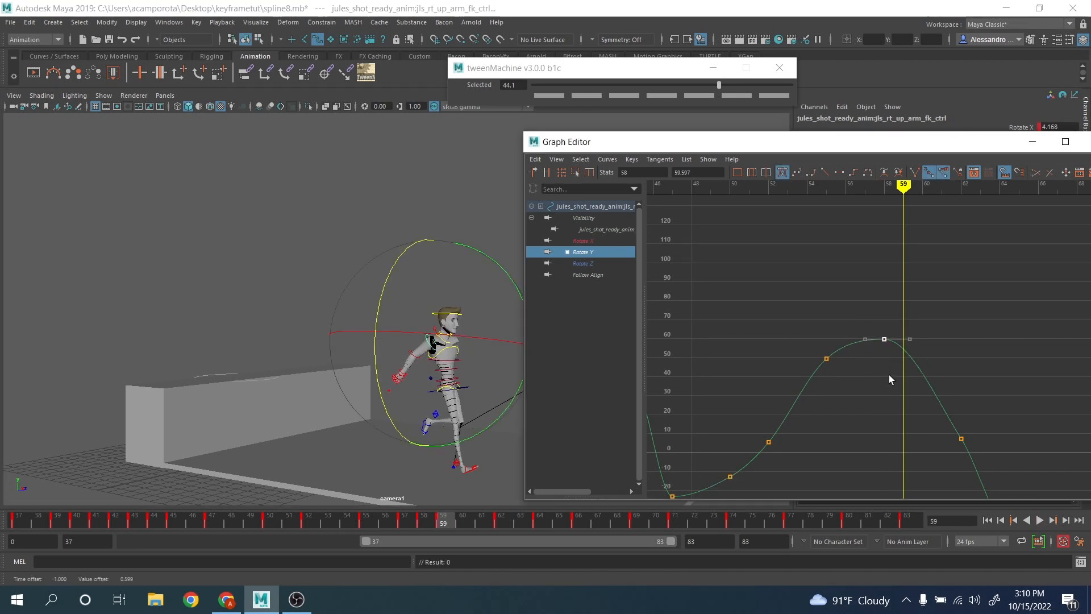
# Raise the upper arm's Rotate Y key at frame 62 to about 11
pyautogui.keyDown('alt'); pyautogui.moveTo(888, 374); pyautogui.dragTo(833, 320, button='middle'); pyautogui.keyUp('alt')
pyautogui.moveTo(447, 520); pyautogui.dragTo(501, 521)
pyautogui.press('s')
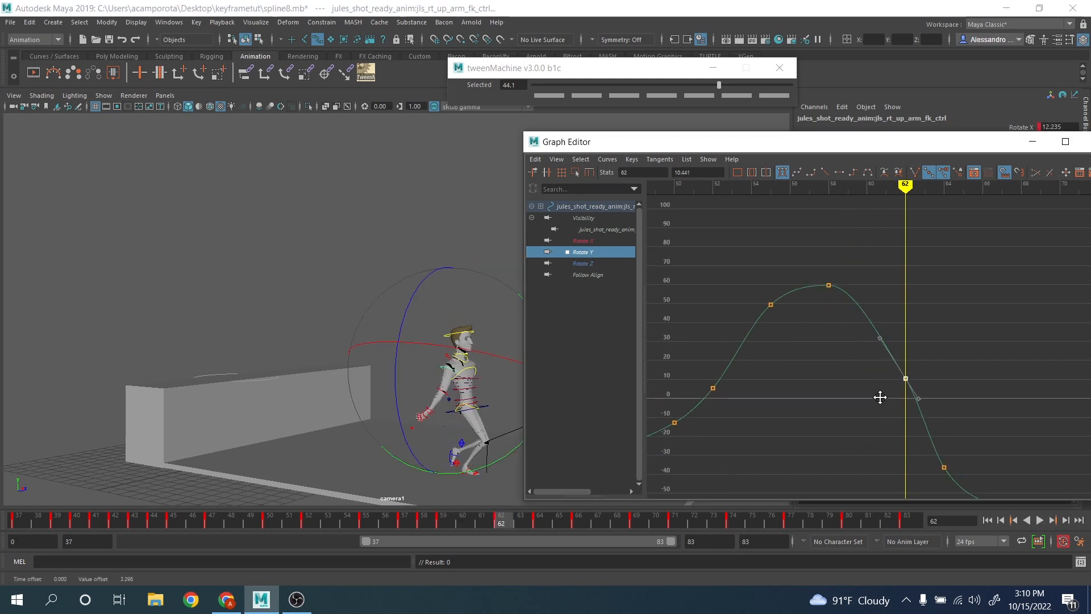
pyautogui.keyDown('alt'); pyautogui.moveTo(899, 345); pyautogui.dragTo(823, 246, button='middle'); pyautogui.keyUp('alt')
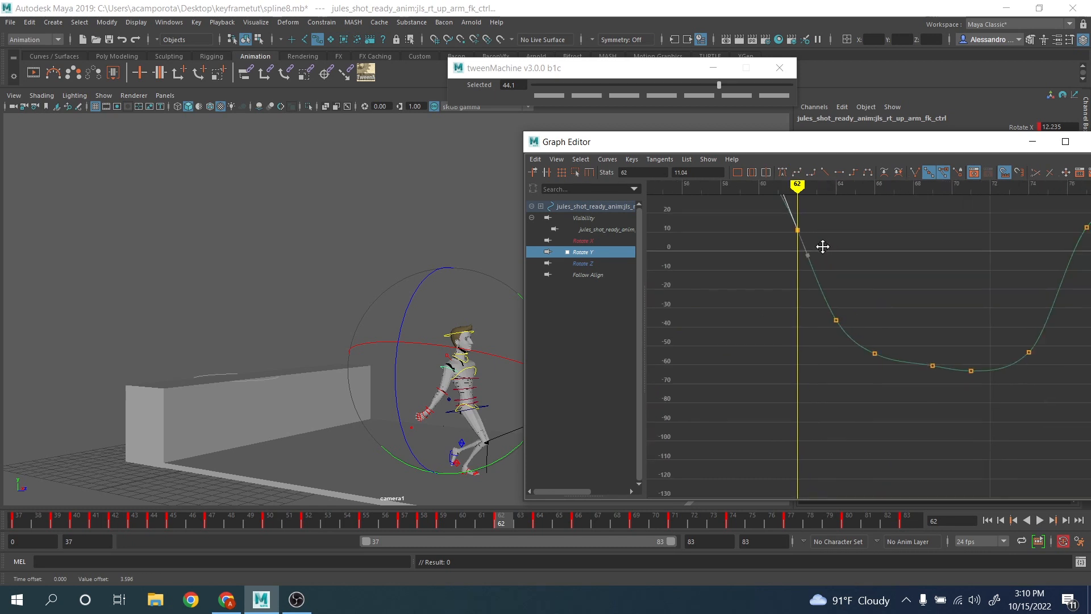
# Delete the upper arm's Rotate Y keys at frames 66, 69 and 80 to smooth the curve
pyautogui.moveTo(522, 515); pyautogui.dragTo(539, 518)
pyautogui.keyDown('alt'); pyautogui.moveTo(914, 339); pyautogui.dragTo(866, 365, button='middle'); pyautogui.keyUp('alt')
pyautogui.press('Delete')
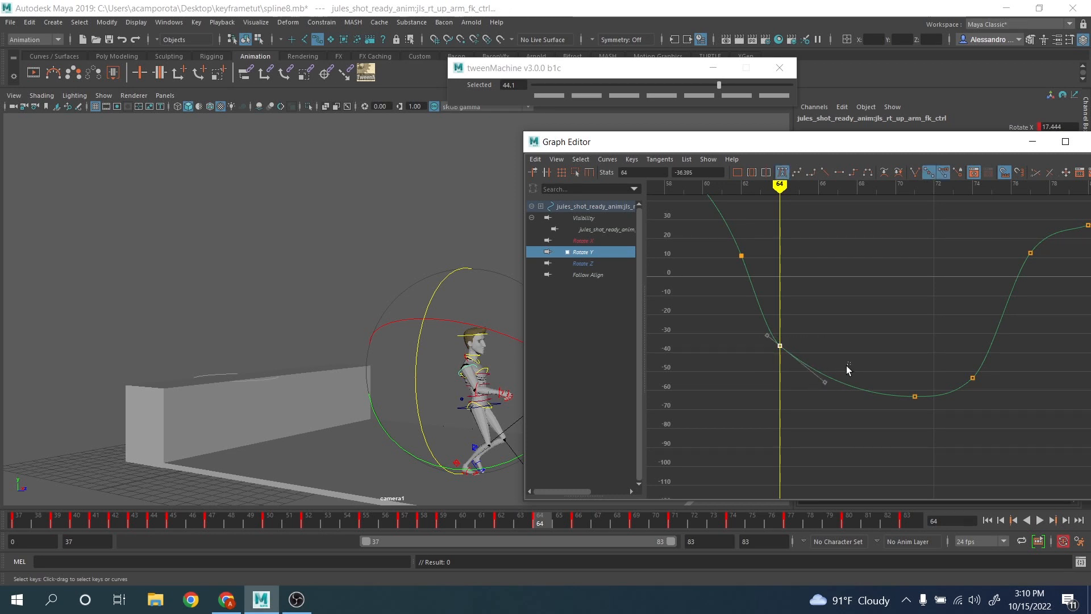
pyautogui.moveTo(575, 519); pyautogui.dragTo(727, 527)
pyautogui.keyDown('alt'); pyautogui.moveTo(1024, 326); pyautogui.dragTo(837, 359, button='middle'); pyautogui.keyUp('alt')
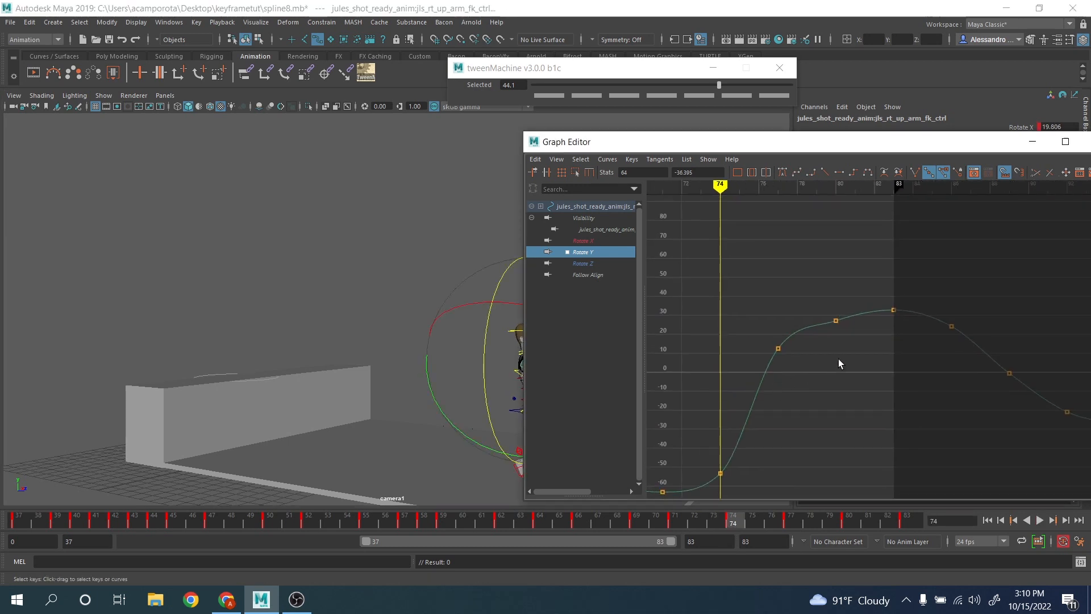
pyautogui.press('Delete')
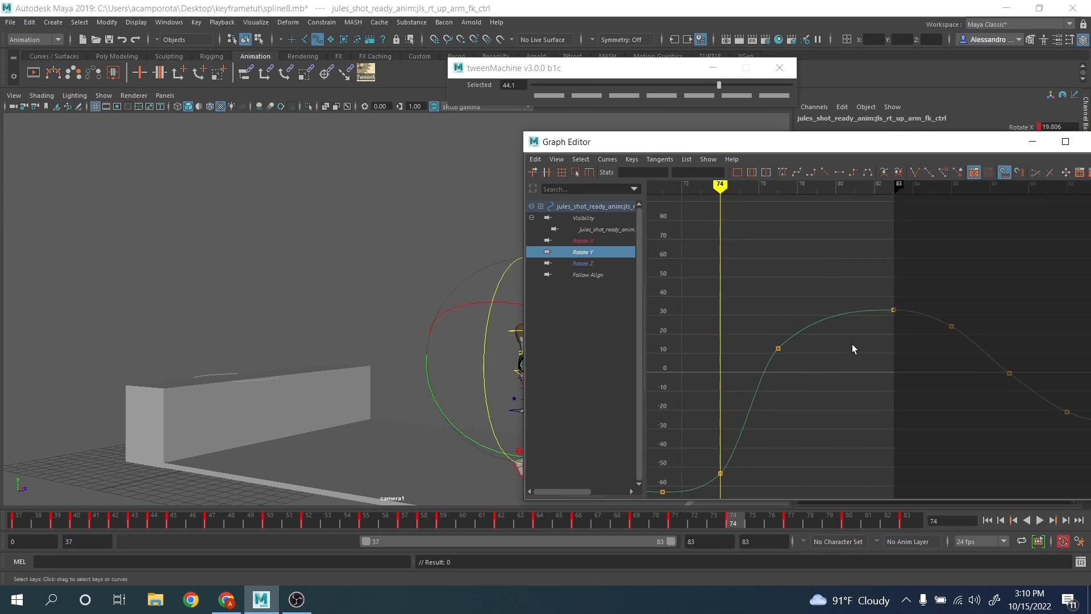
# Minimize the Graph Editor and play back the whole shot to review the right arm swing
pyautogui.click(1030, 143)
pyautogui.click(1040, 520)
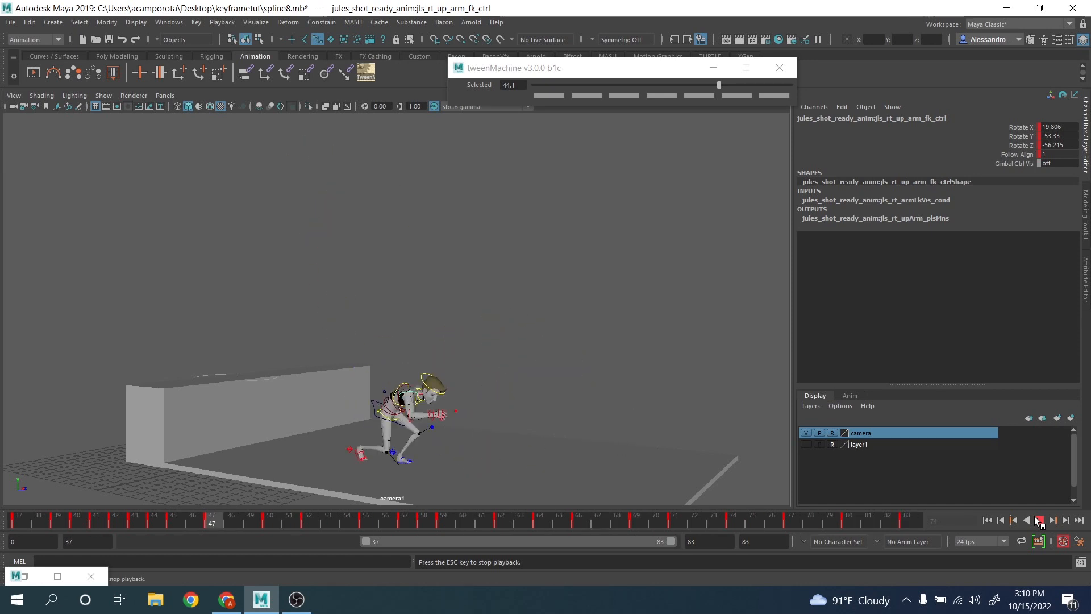
pyautogui.click(1039, 520)
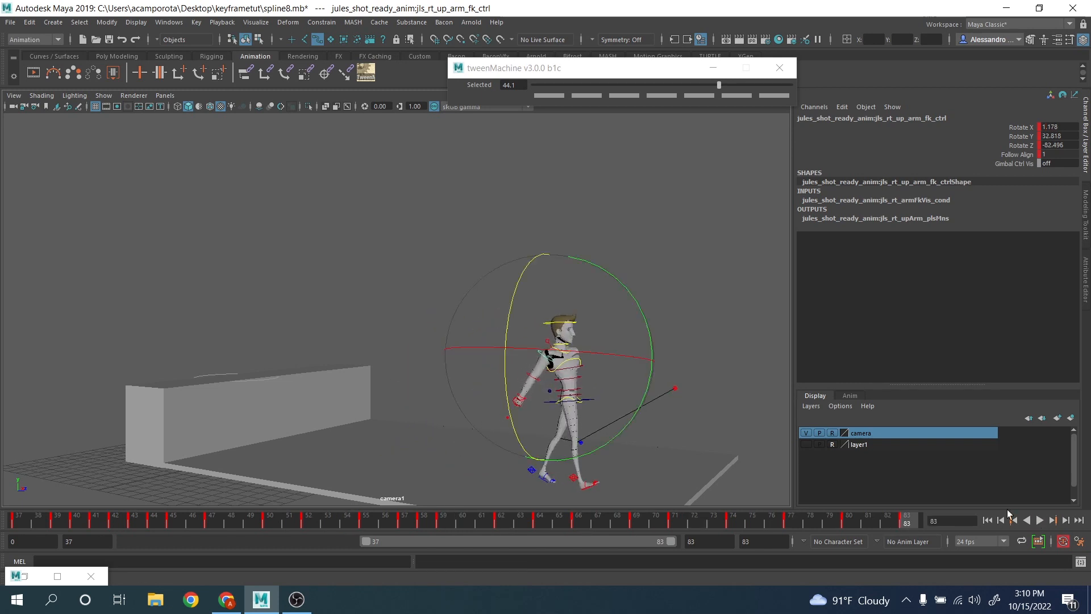
# Select the right elbow FK control and save the scene
pyautogui.click(348, 296)
pyautogui.click(534, 377)
pyautogui.click(11, 22)
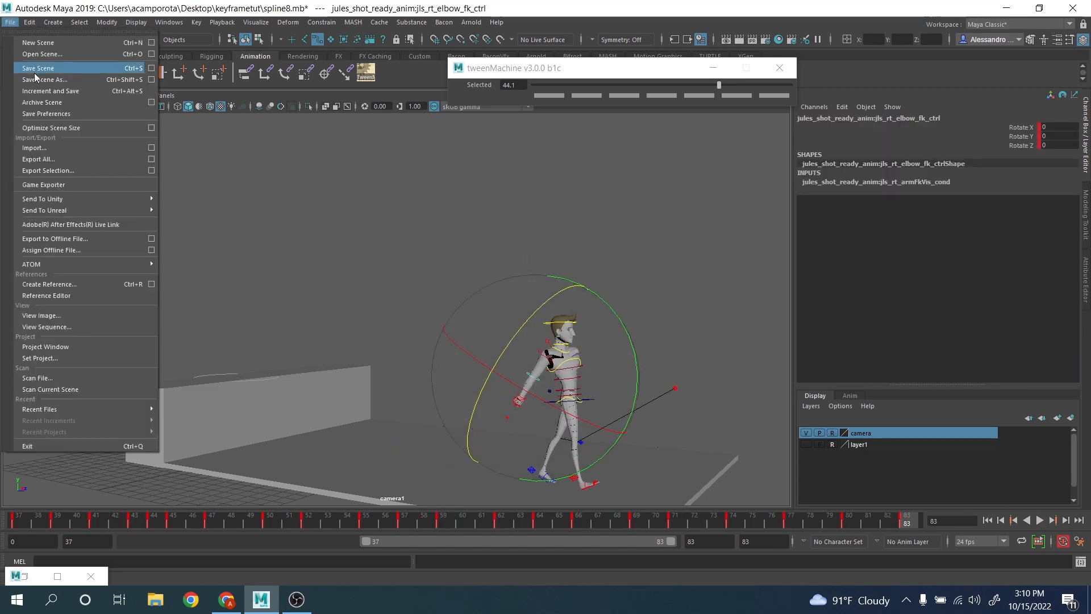
pyautogui.click(34, 68)
# Adjust the right elbow's bend in the landing pose around frame 46
pyautogui.moveTo(137, 528); pyautogui.dragTo(194, 536)
pyautogui.press('e')
pyautogui.moveTo(390, 455); pyautogui.dragTo(376, 443)
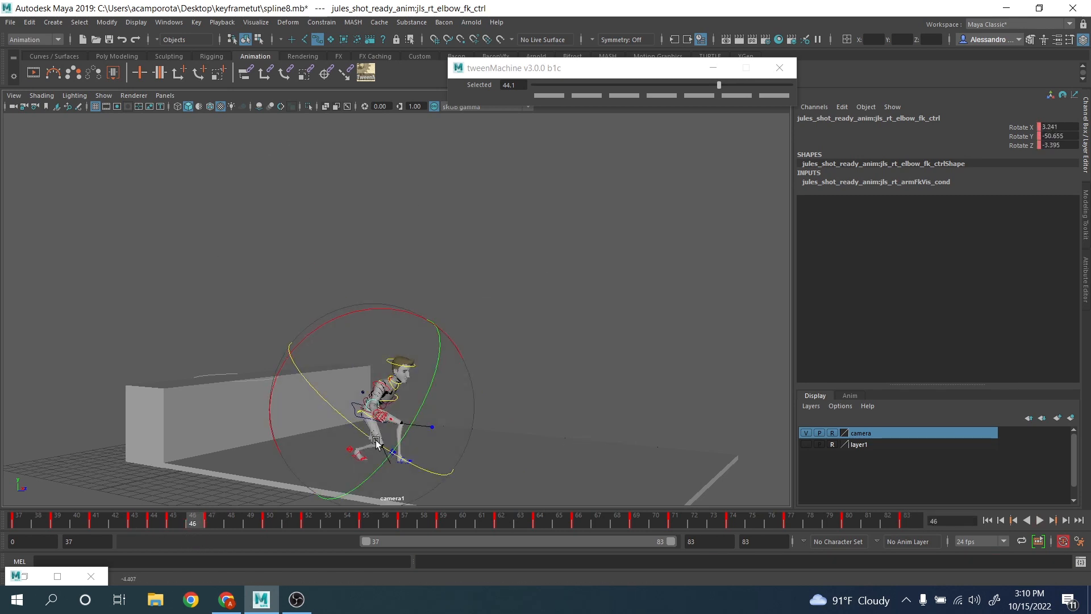
# At frame 52, tween the right elbow to -100, and bend it further to a Rotate Y of about -96.6
pyautogui.moveTo(198, 521); pyautogui.dragTo(309, 525)
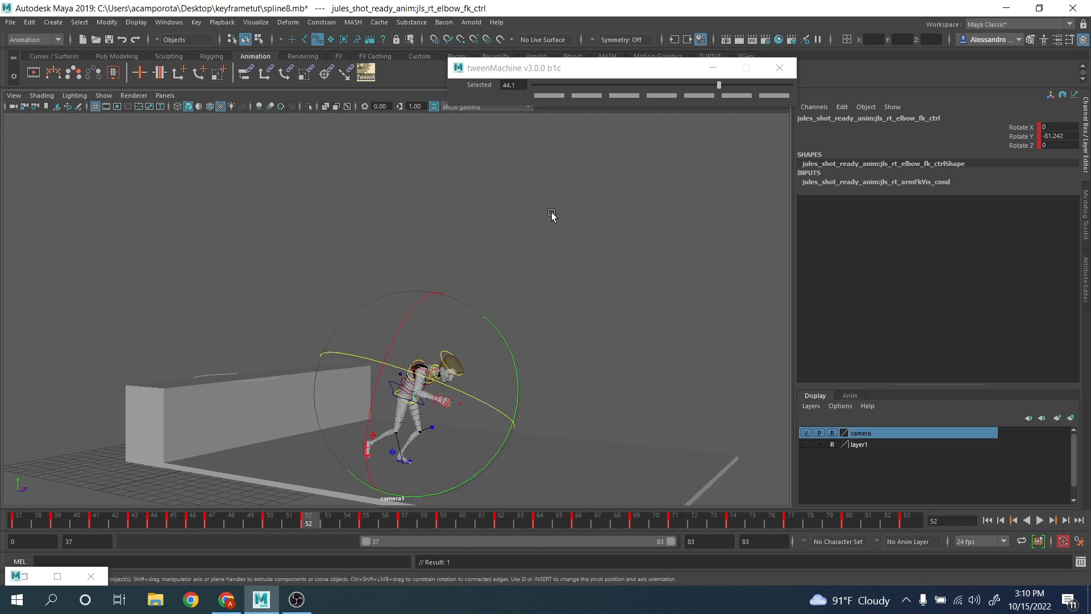
pyautogui.click(537, 85)
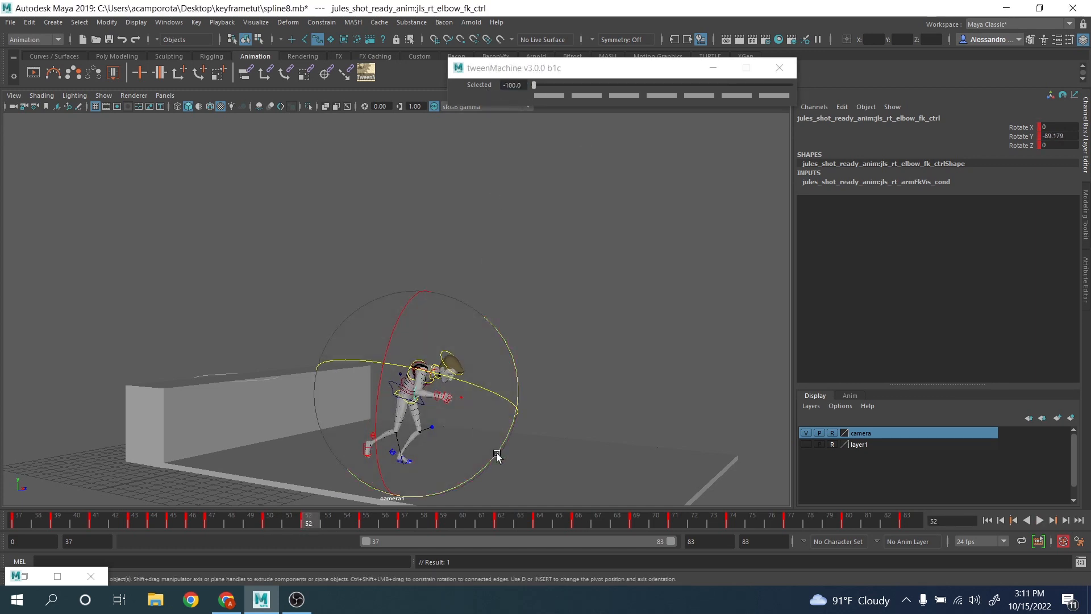
pyautogui.moveTo(499, 457); pyautogui.dragTo(500, 442)
pyautogui.hotkey('alt', 'v')
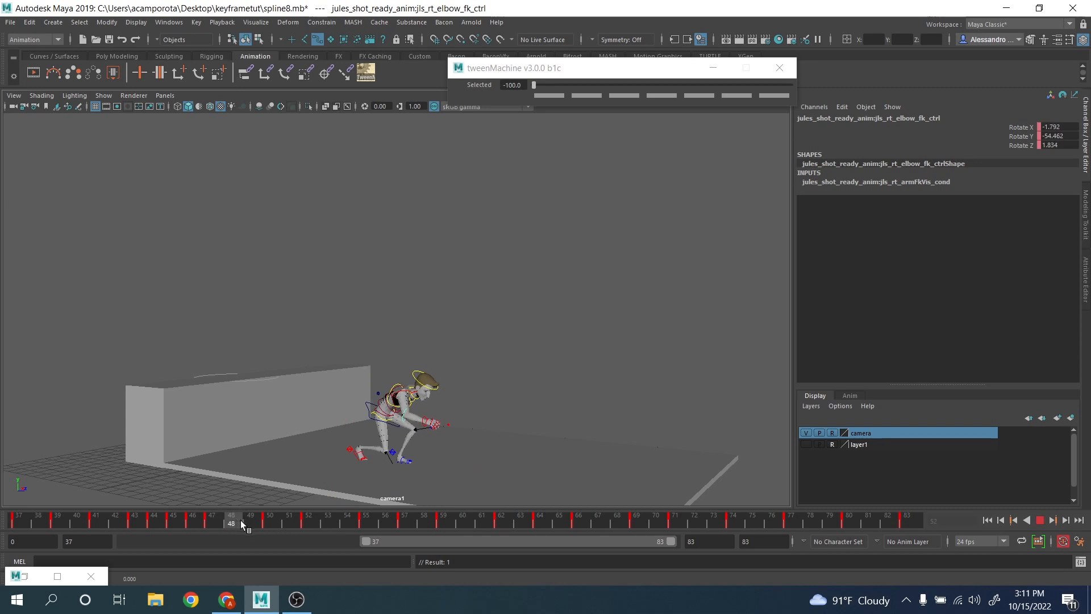
pyautogui.hotkey('alt', 'v')
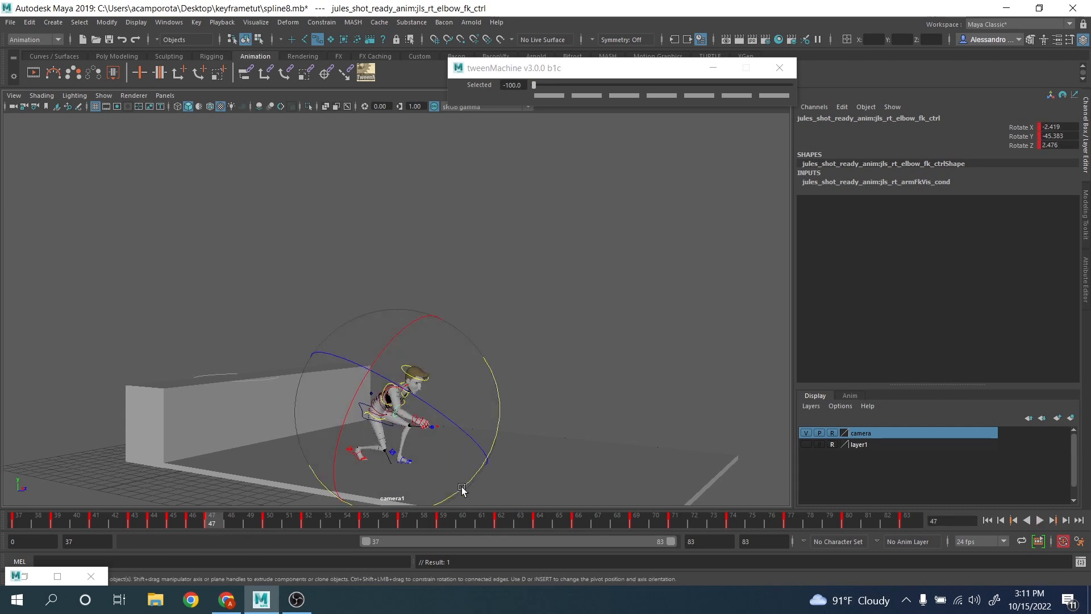
# Open the right elbow at frame 50 to a Rotate Y of about -74.4
pyautogui.moveTo(230, 521); pyautogui.dragTo(267, 520)
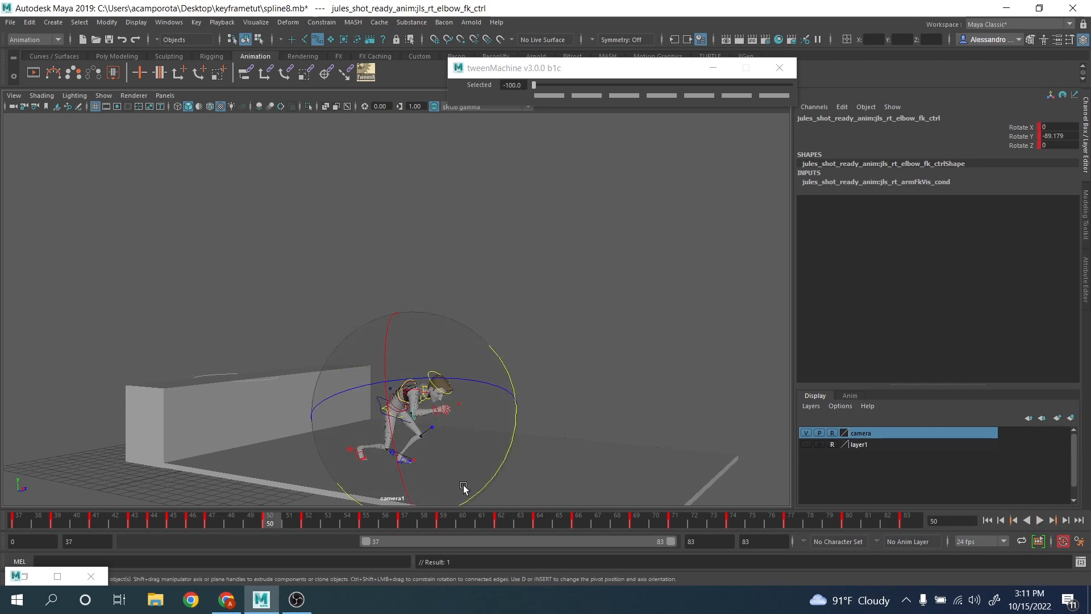
pyautogui.moveTo(486, 484); pyautogui.dragTo(469, 499)
pyautogui.hotkey('alt', 'v')
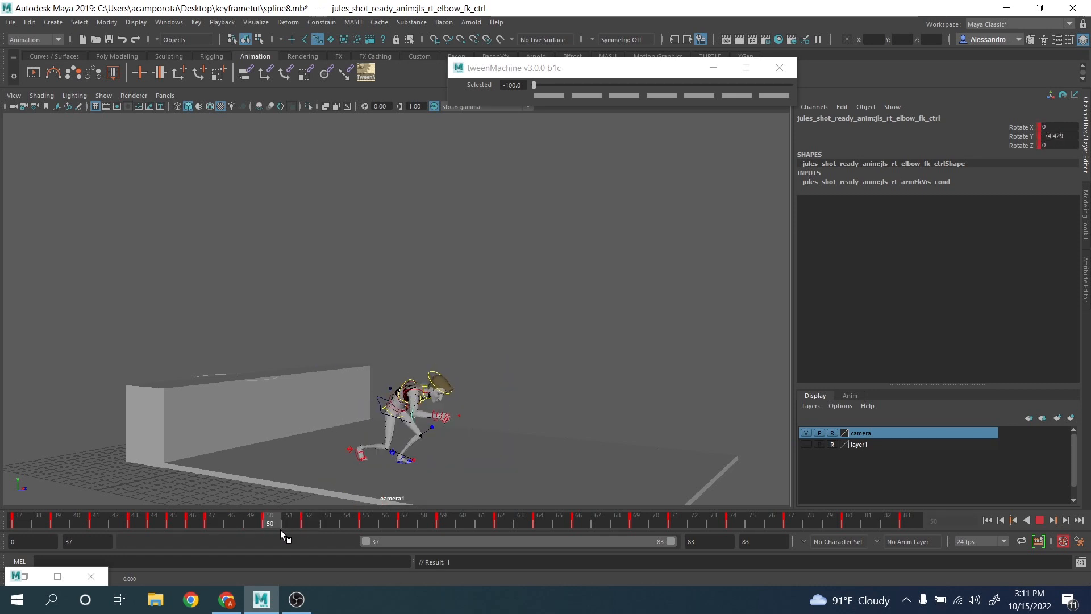
pyautogui.hotkey('alt', 'v')
# Check the forearm's motion up close around frame 51 and bend the right elbow slightly further at frame 52
pyautogui.press('\\')
pyautogui.scroll(8, 458, 392)
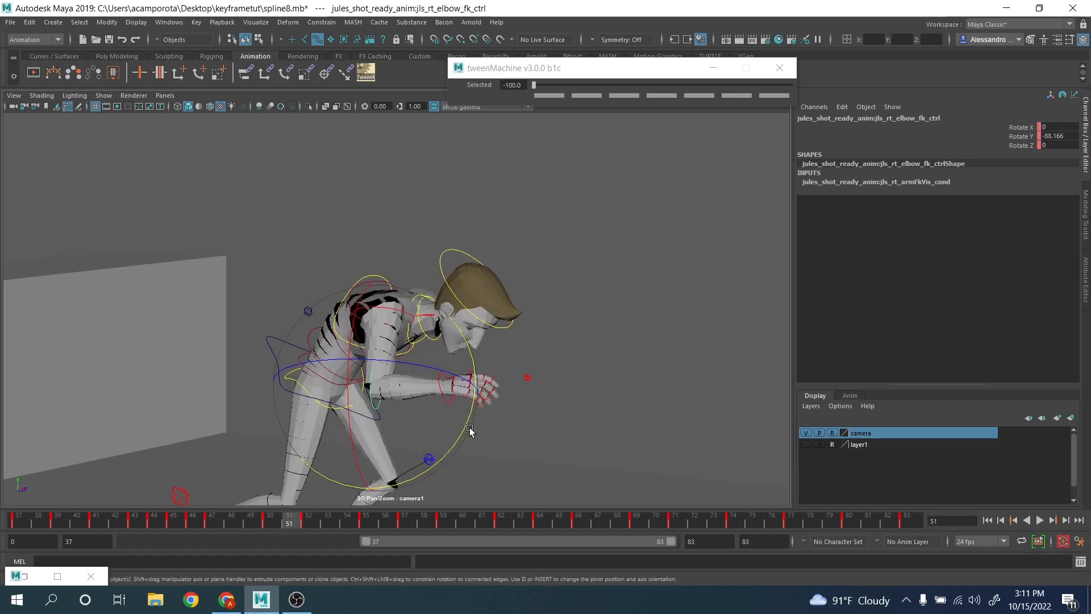
pyautogui.hotkey('alt', 'v')
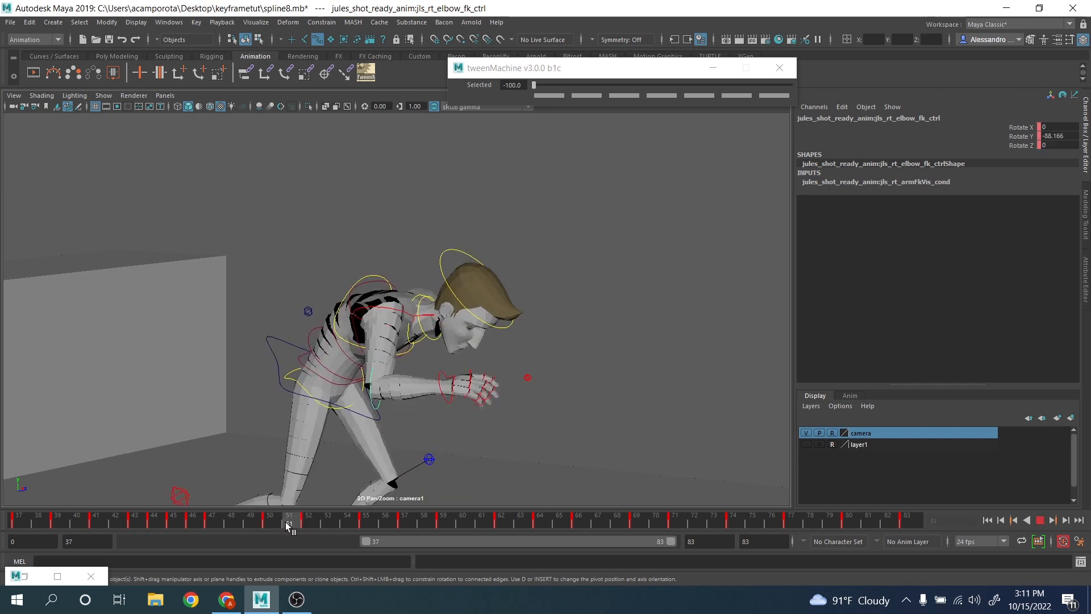
pyautogui.hotkey('alt', 'v')
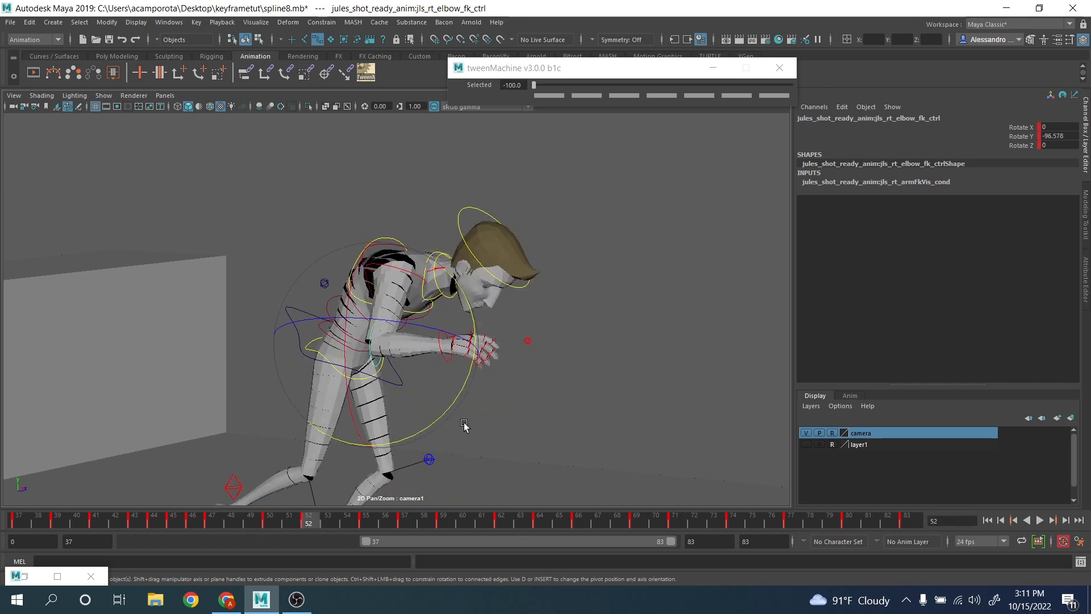
pyautogui.moveTo(453, 399); pyautogui.dragTo(458, 392)
# Bend the right elbow at frame 55 to a Rotate Y of about -47 and key the pose
pyautogui.moveTo(325, 524); pyautogui.dragTo(367, 523)
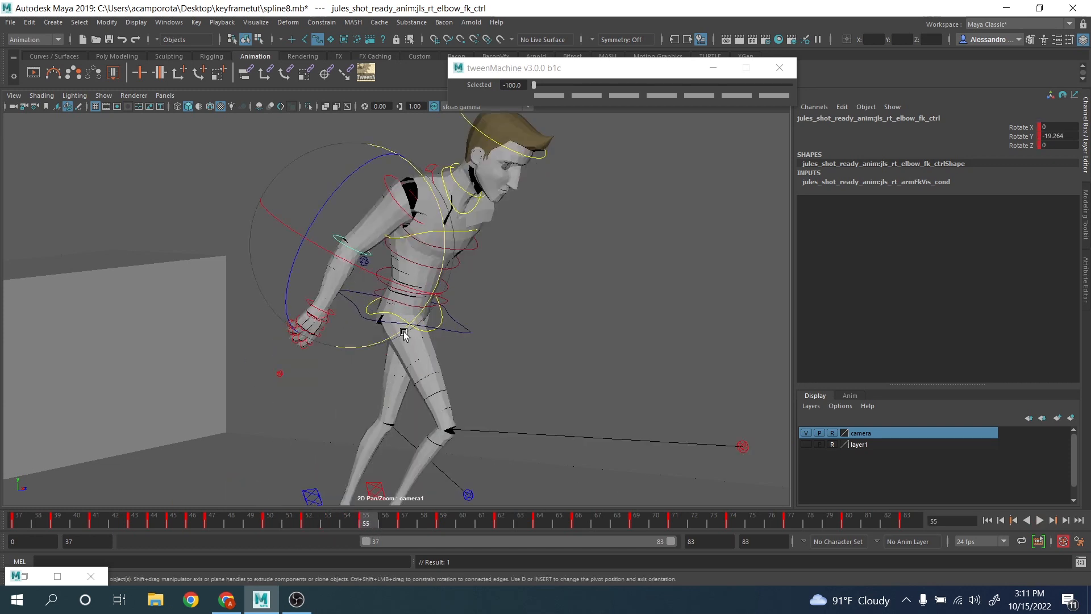
pyautogui.moveTo(404, 337); pyautogui.dragTo(414, 293)
pyautogui.press('s')
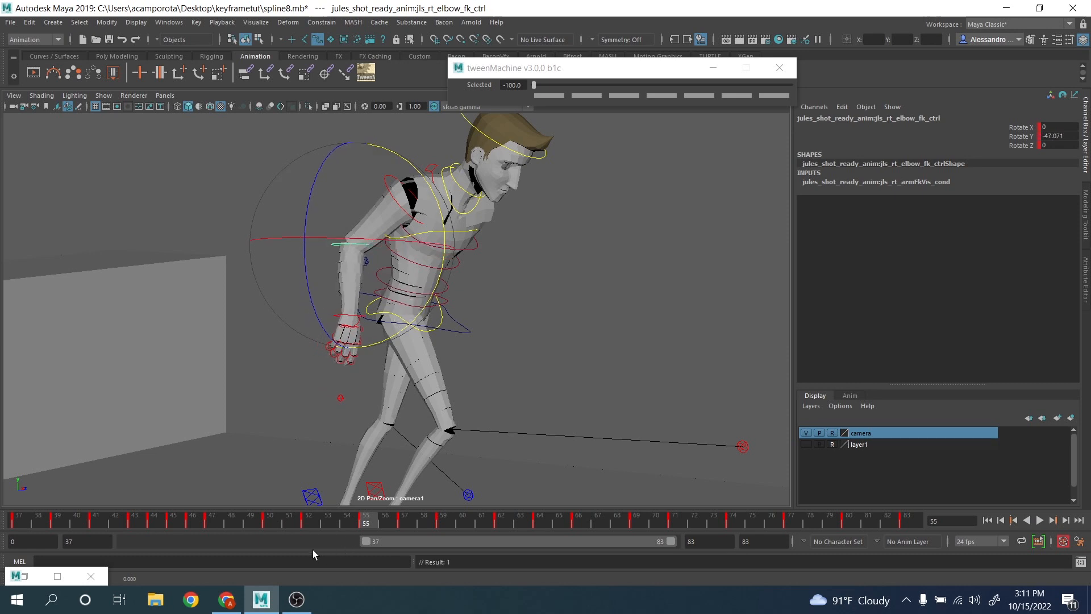
pyautogui.moveTo(314, 521); pyautogui.dragTo(443, 524)
pyautogui.click(364, 521)
pyautogui.moveTo(463, 215); pyautogui.dragTo(465, 239)
# Delete the right elbow's key at frame 57
pyautogui.click(405, 522)
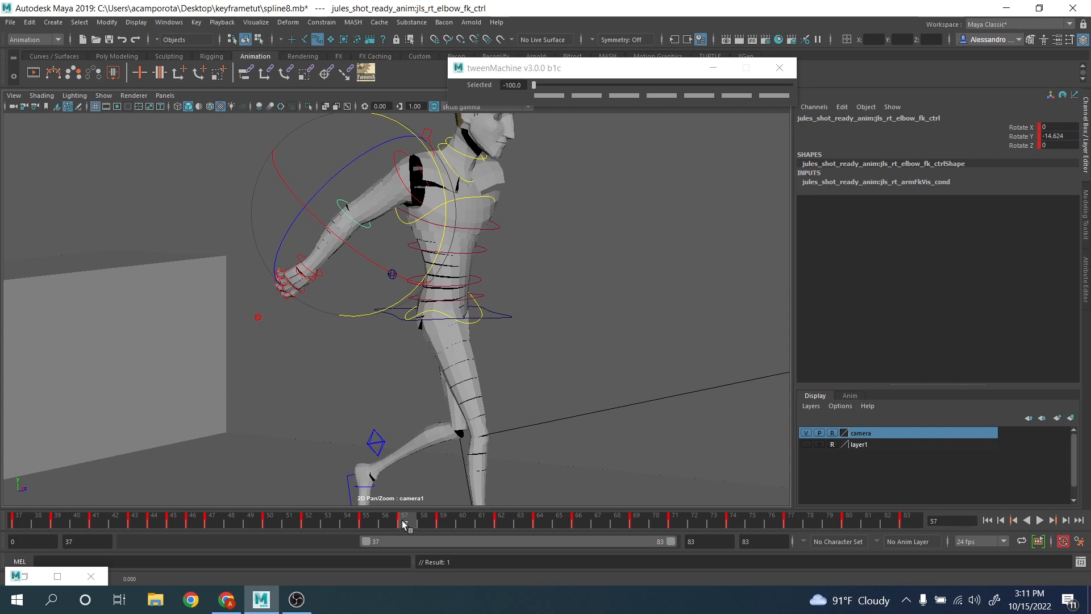
pyautogui.rightClick(403, 524)
pyautogui.click(443, 364)
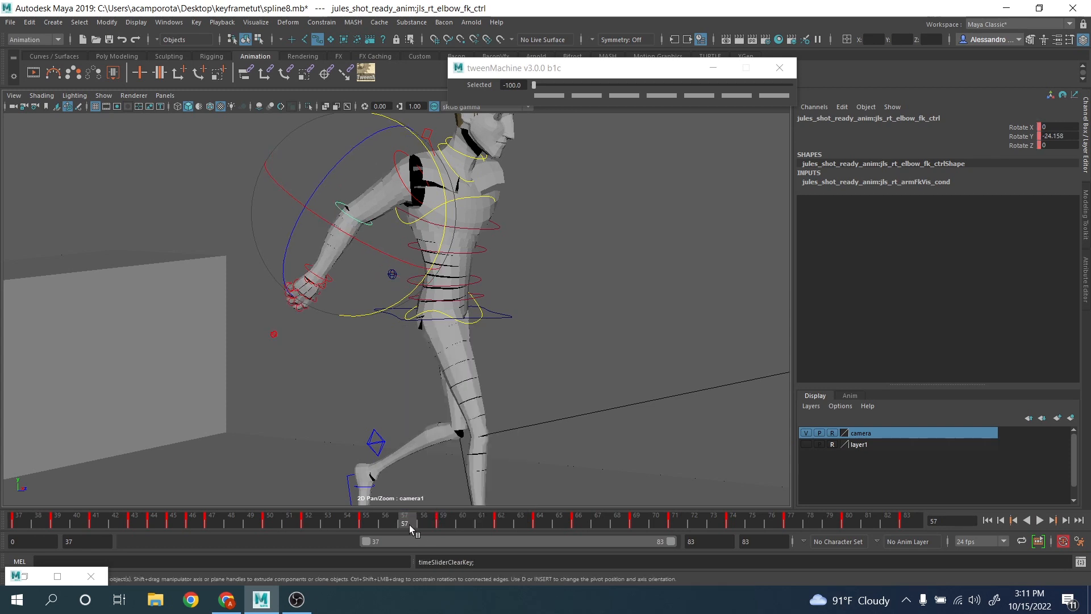
pyautogui.hotkey('alt', 'v')
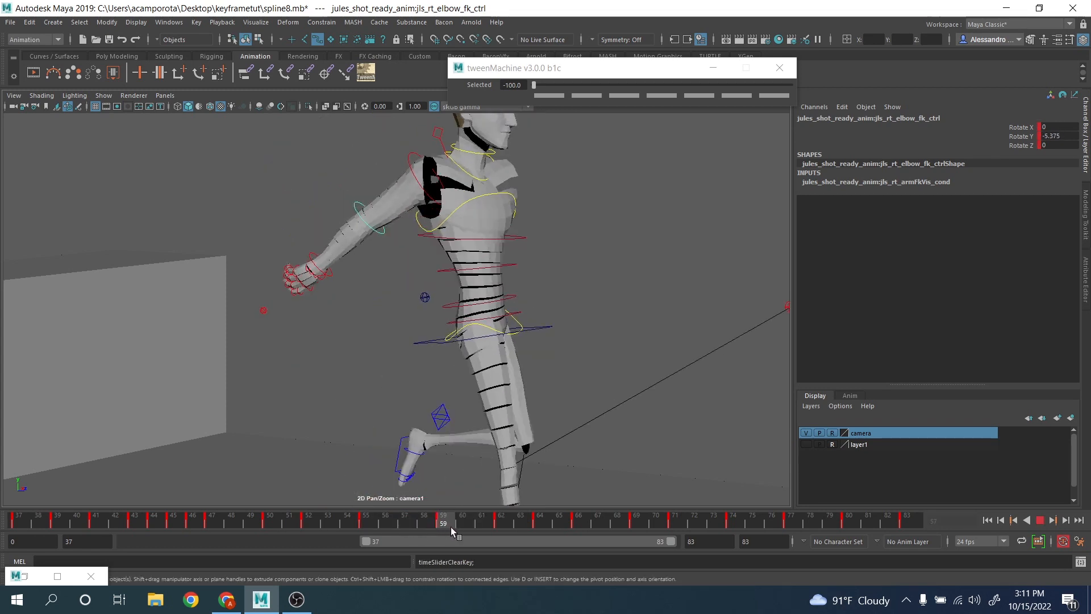
# Straighten the right elbow to a Rotate Y of about -41.3 at frame 64 and about -76.5 at frame 66
pyautogui.moveTo(451, 526); pyautogui.dragTo(536, 537)
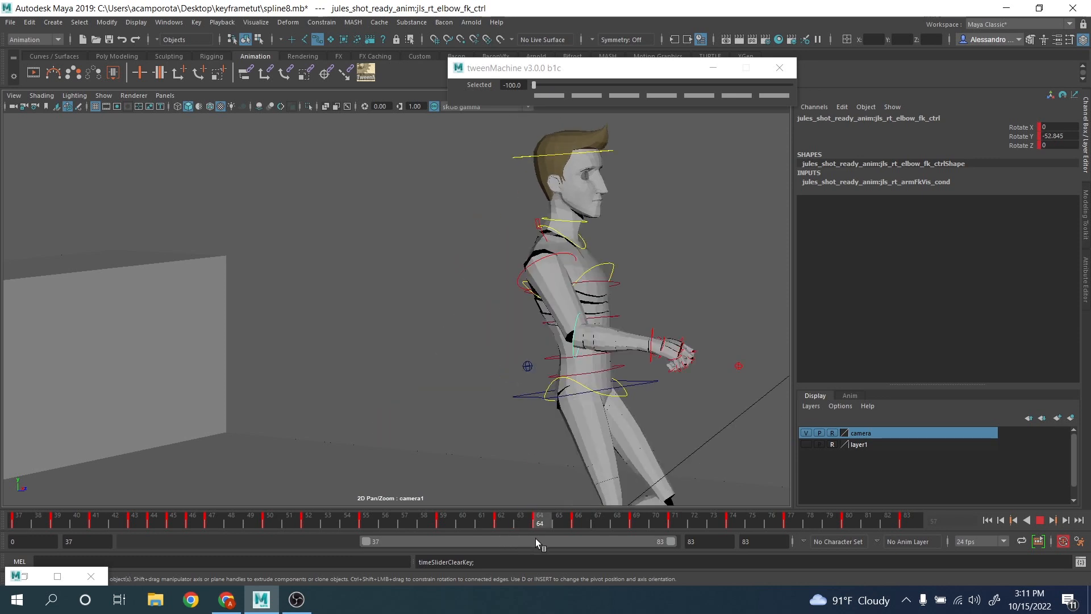
pyautogui.moveTo(649, 408); pyautogui.dragTo(624, 431)
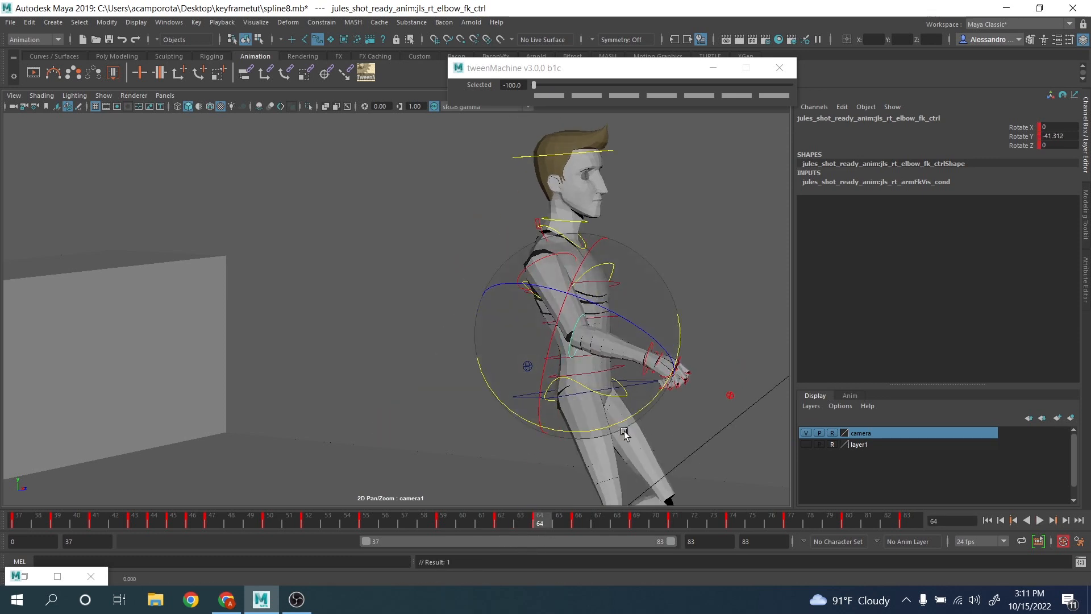
pyautogui.moveTo(560, 518); pyautogui.dragTo(578, 518)
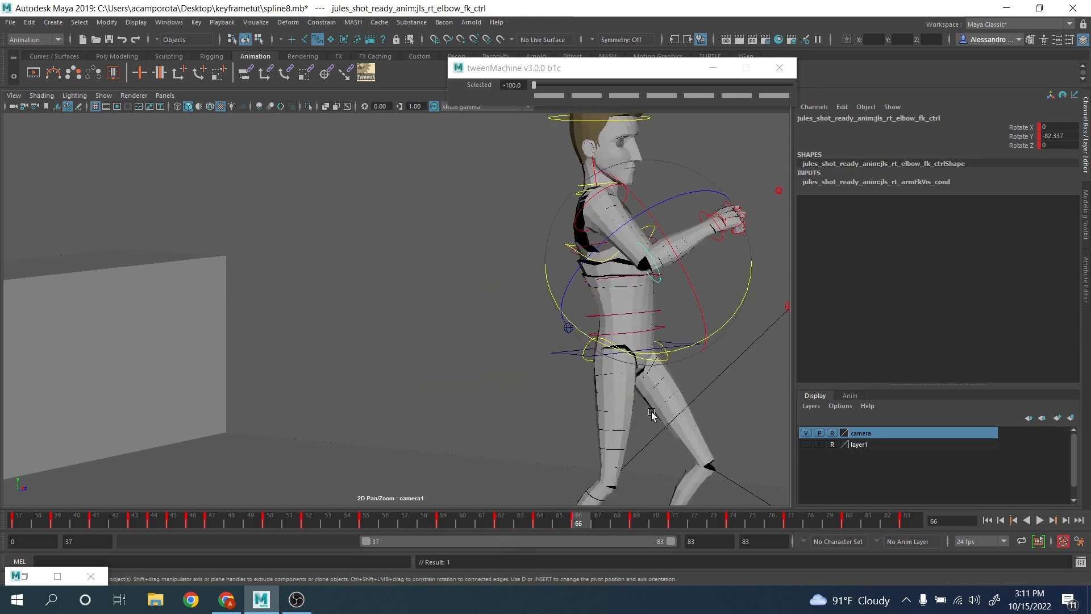
pyautogui.moveTo(650, 356); pyautogui.dragTo(638, 351)
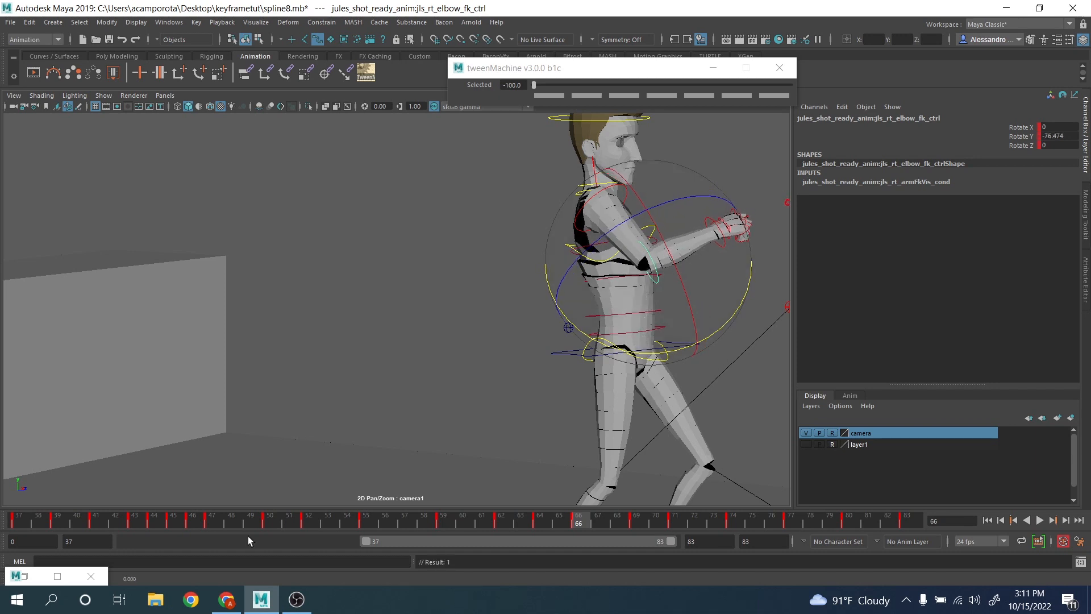
# Show the right elbow's Rotate Y curve in the Graph Editor and delete its key at frame 69
pyautogui.doubleClick(45, 578)
pyautogui.click(582, 251)
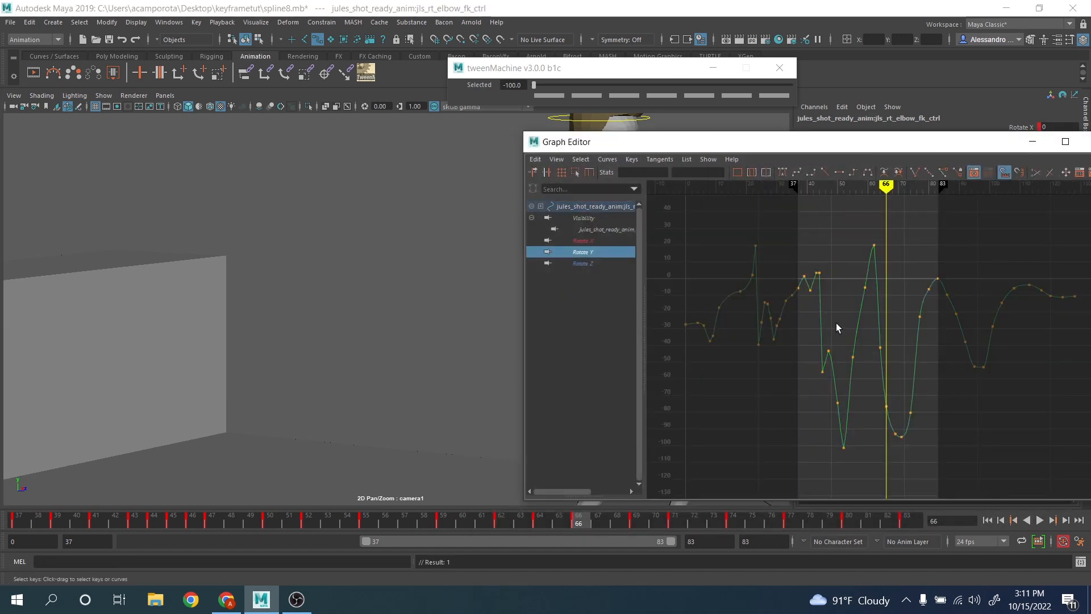
pyautogui.press('f')
pyautogui.keyDown('alt'); pyautogui.moveTo(905, 343); pyautogui.dragTo(782, 345, button='middle'); pyautogui.keyUp('alt')
pyautogui.keyDown('alt'); pyautogui.keyDown('shift'); pyautogui.moveTo(782, 344); pyautogui.dragTo(802, 343, button='right'); pyautogui.keyUp('shift'); pyautogui.keyUp('alt')
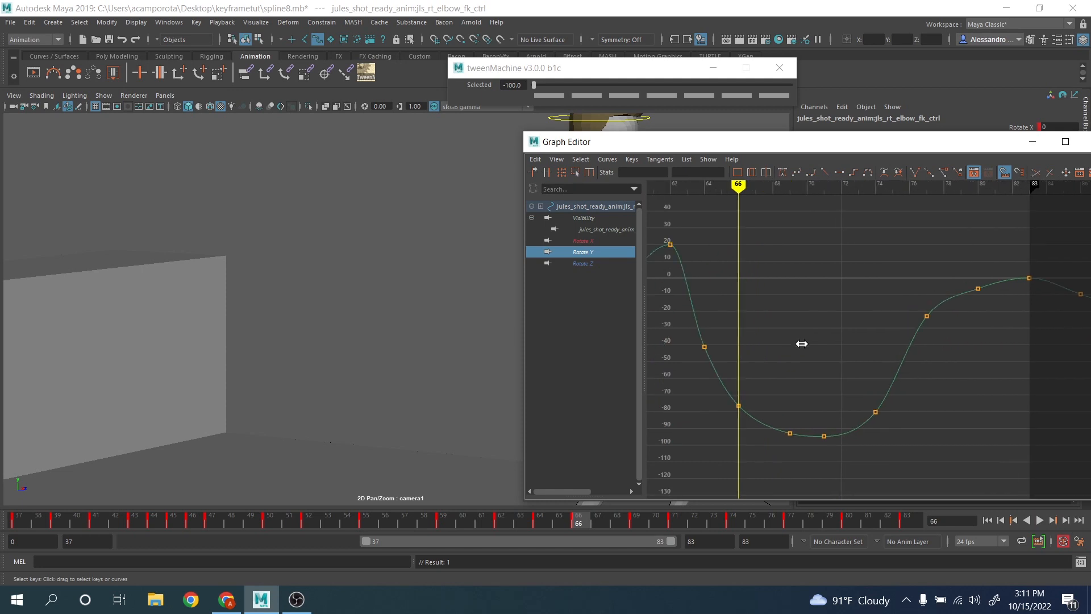
pyautogui.moveTo(893, 148); pyautogui.dragTo(251, 113)
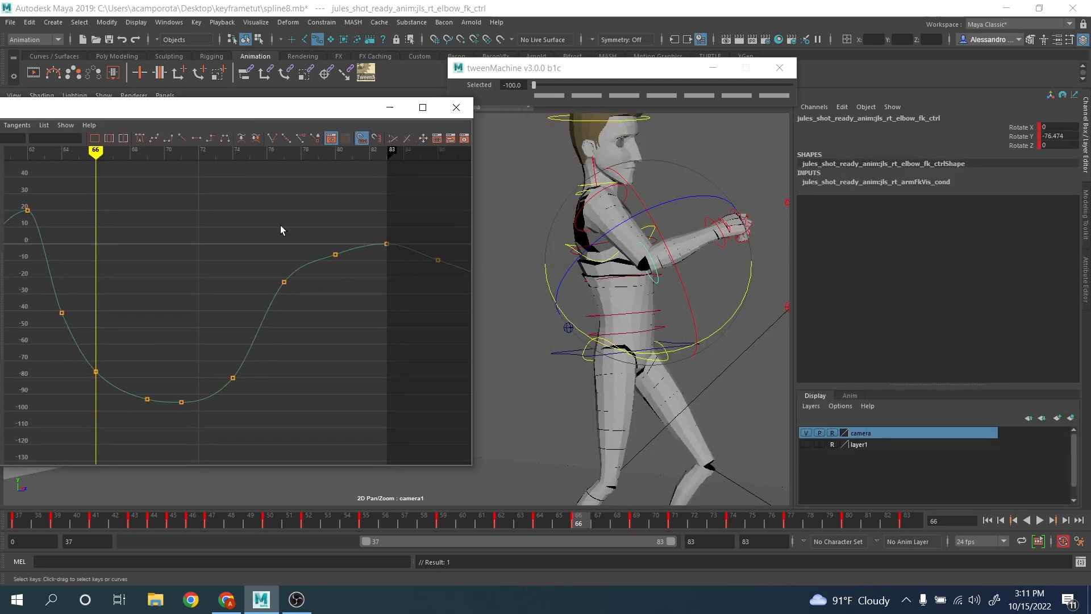
pyautogui.moveTo(605, 514); pyautogui.dragTo(673, 529)
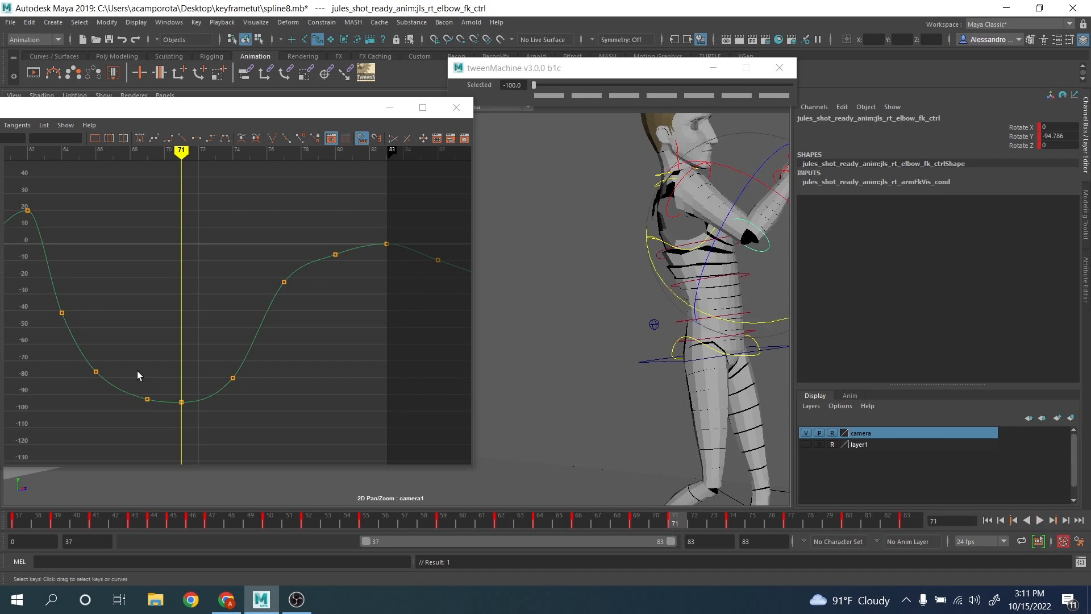
pyautogui.moveTo(138, 371); pyautogui.dragTo(158, 412)
pyautogui.click(169, 407)
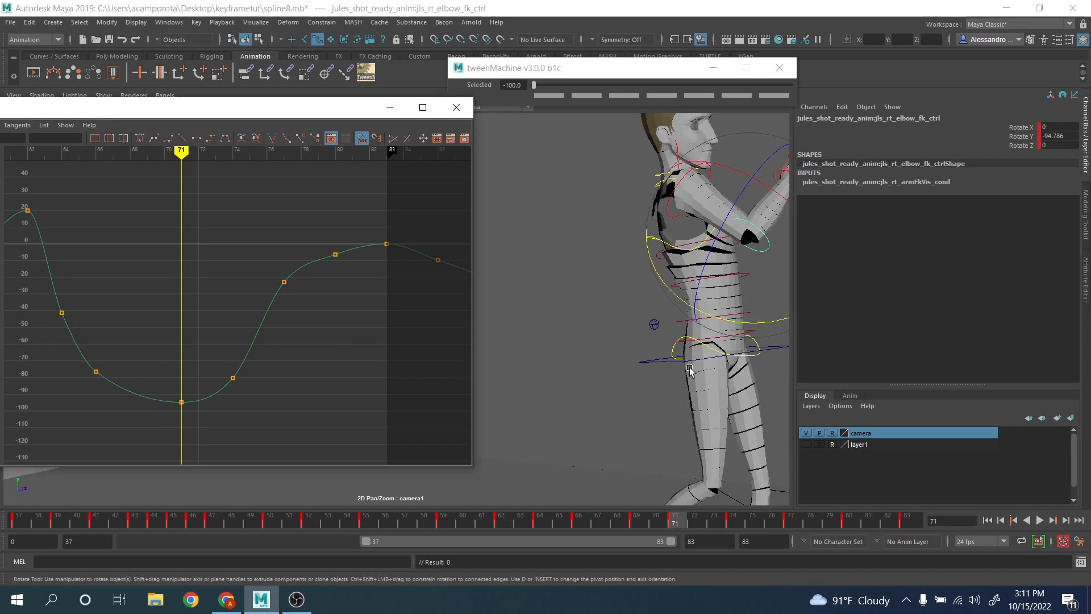
# Delete the right elbow's Rotate Y key at frame 80 and lower its frame 77 key slightly
pyautogui.keyDown('alt'); pyautogui.moveTo(658, 390); pyautogui.dragTo(568, 501, button='middle'); pyautogui.keyUp('alt')
pyautogui.click(716, 522)
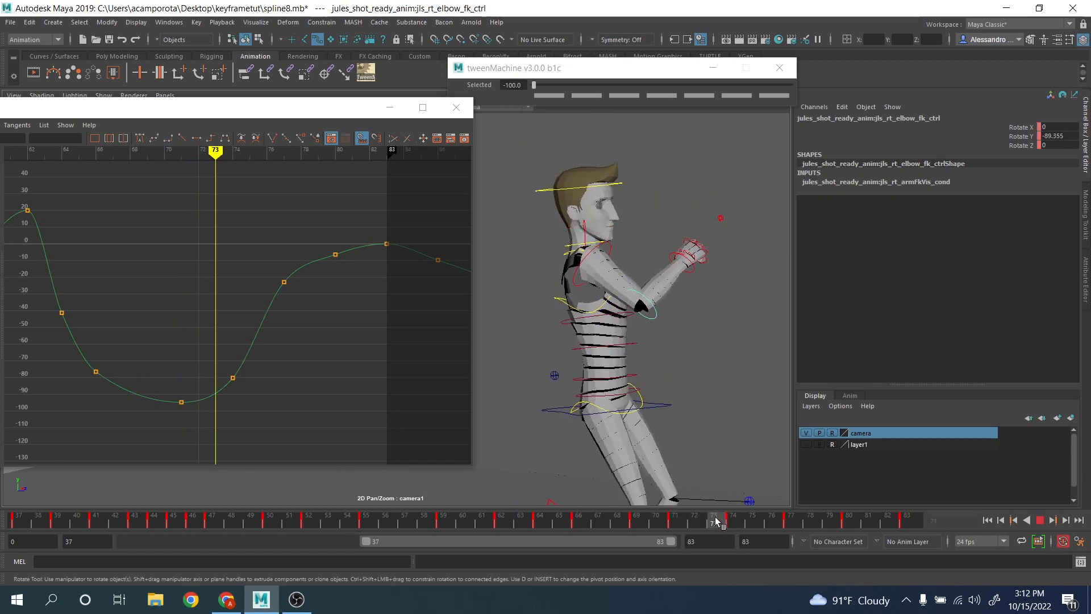
pyautogui.moveTo(727, 521); pyautogui.dragTo(810, 521)
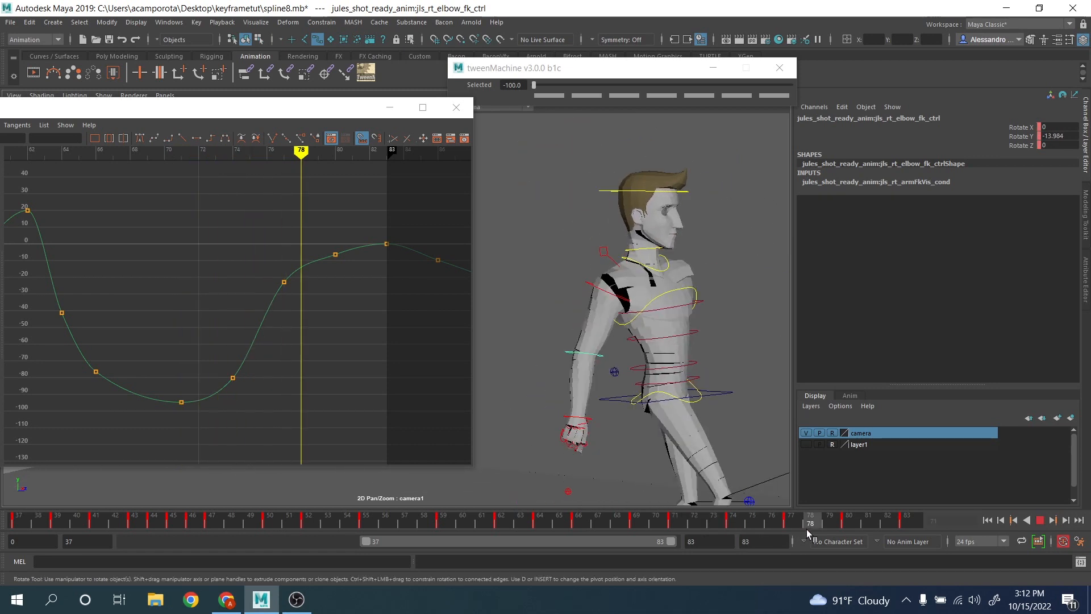
pyautogui.moveTo(337, 232); pyautogui.dragTo(353, 275)
pyautogui.press('Delete')
pyautogui.moveTo(271, 254); pyautogui.dragTo(293, 291)
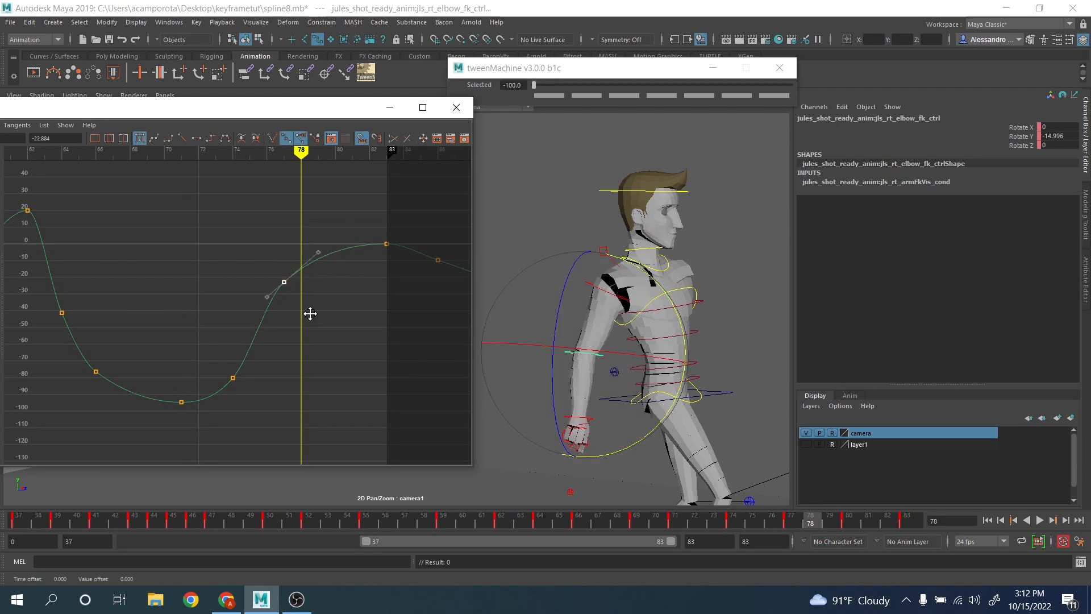
pyautogui.moveTo(309, 313); pyautogui.dragTo(310, 319, button='middle')
# Minimize the Graph Editor, restore the full camera framing and play back the shot to review the elbow motion
pyautogui.click(389, 108)
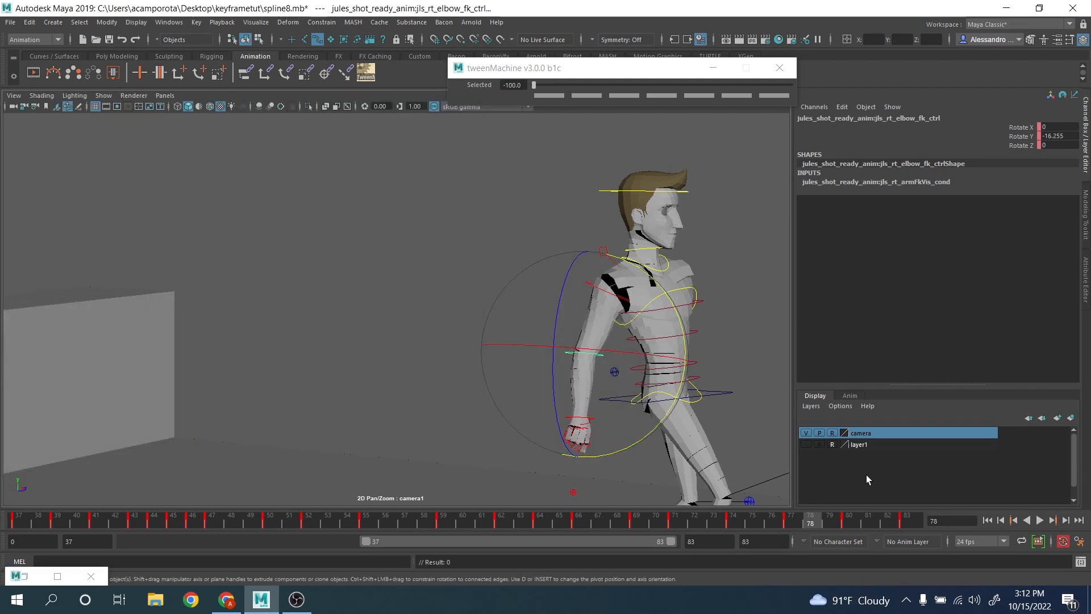
pyautogui.press('\\')
pyautogui.click(1039, 520)
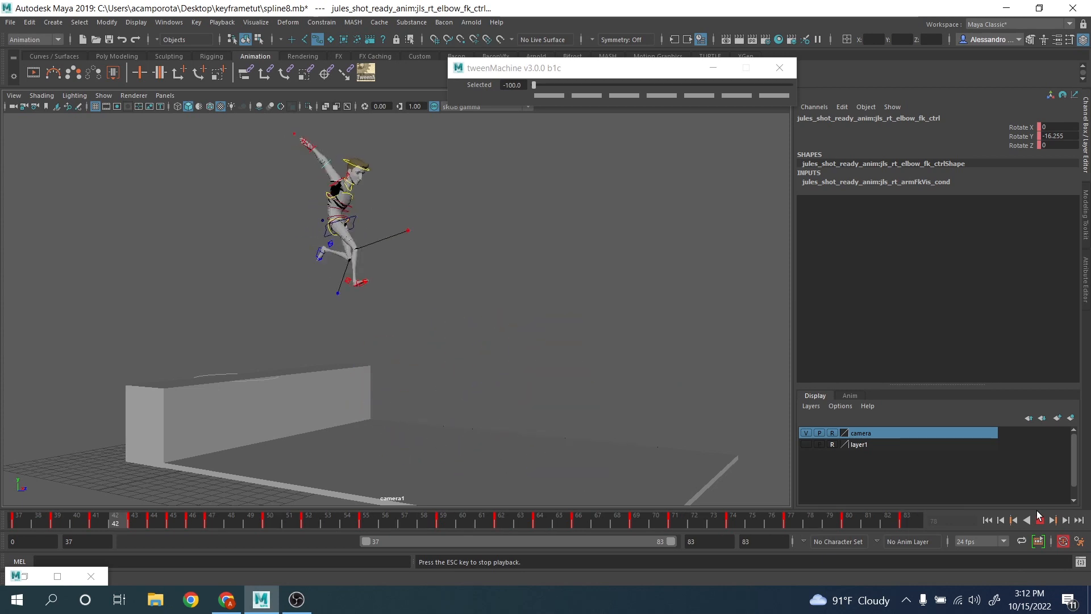
pyautogui.click(1040, 519)
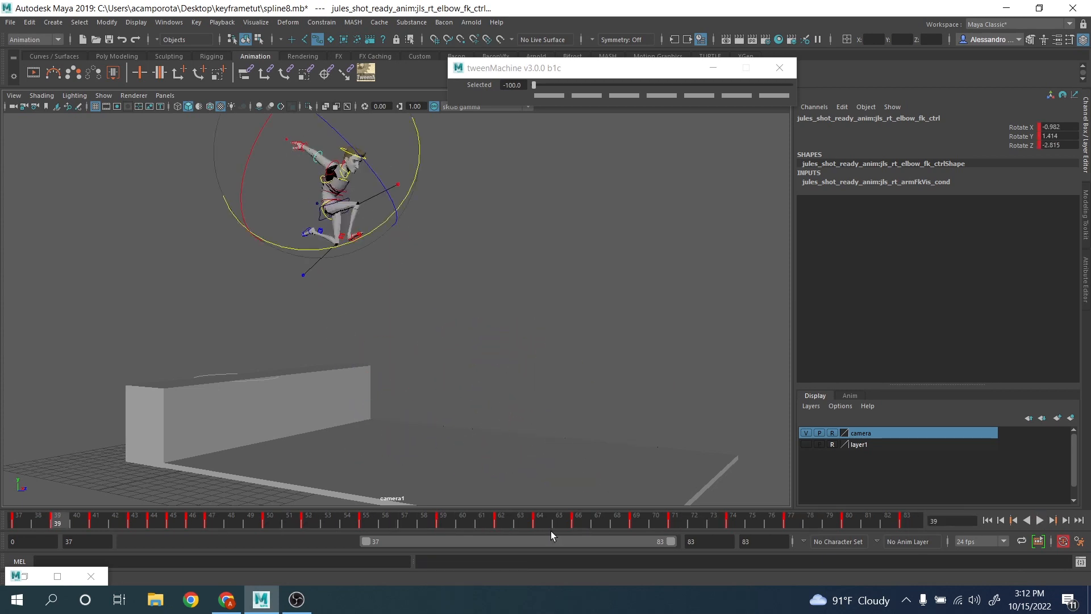
# Open the right elbow to a Rotate Y of about -82.2 at frame 51 and fine-tune its bend at frame 50
pyautogui.moveTo(104, 512); pyautogui.dragTo(267, 532)
pyautogui.click(284, 524)
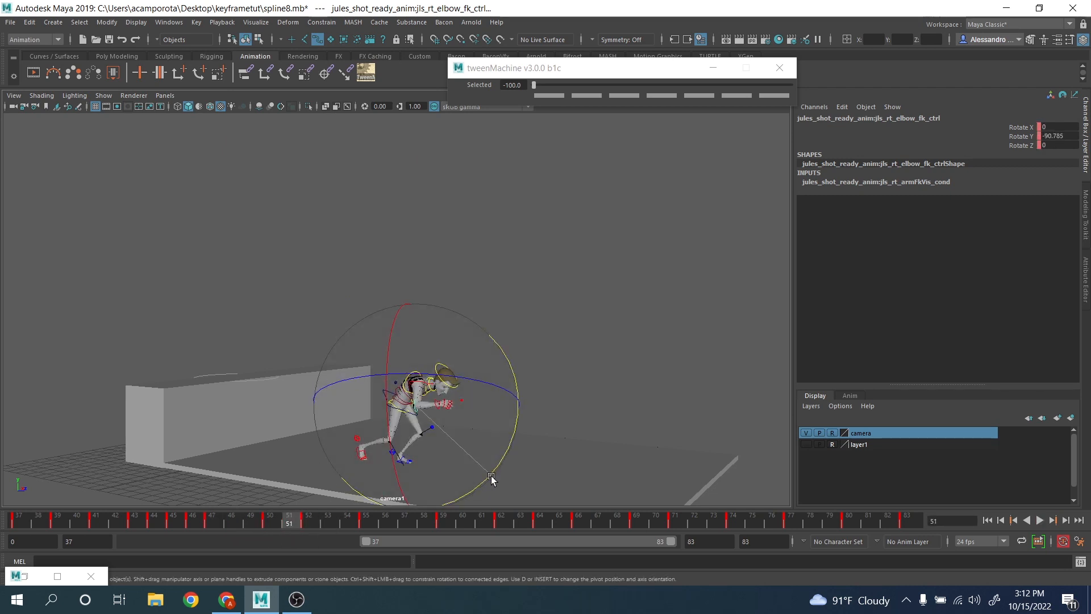
pyautogui.moveTo(490, 478); pyautogui.dragTo(482, 491)
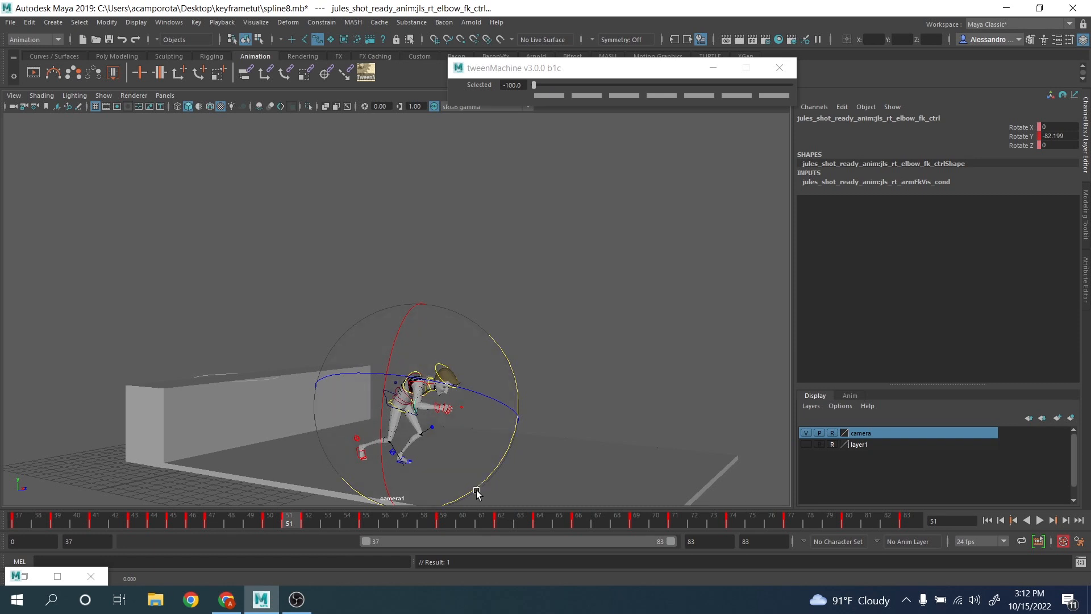
pyautogui.hotkey('alt', ',')
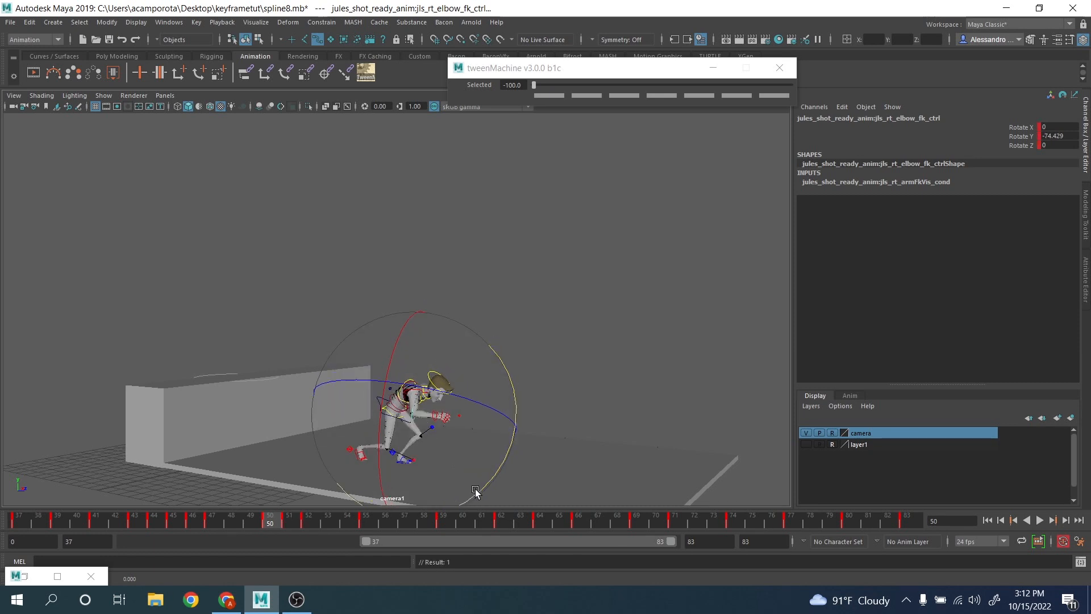
pyautogui.moveTo(461, 502); pyautogui.dragTo(458, 501)
pyautogui.moveTo(268, 519); pyautogui.dragTo(210, 515)
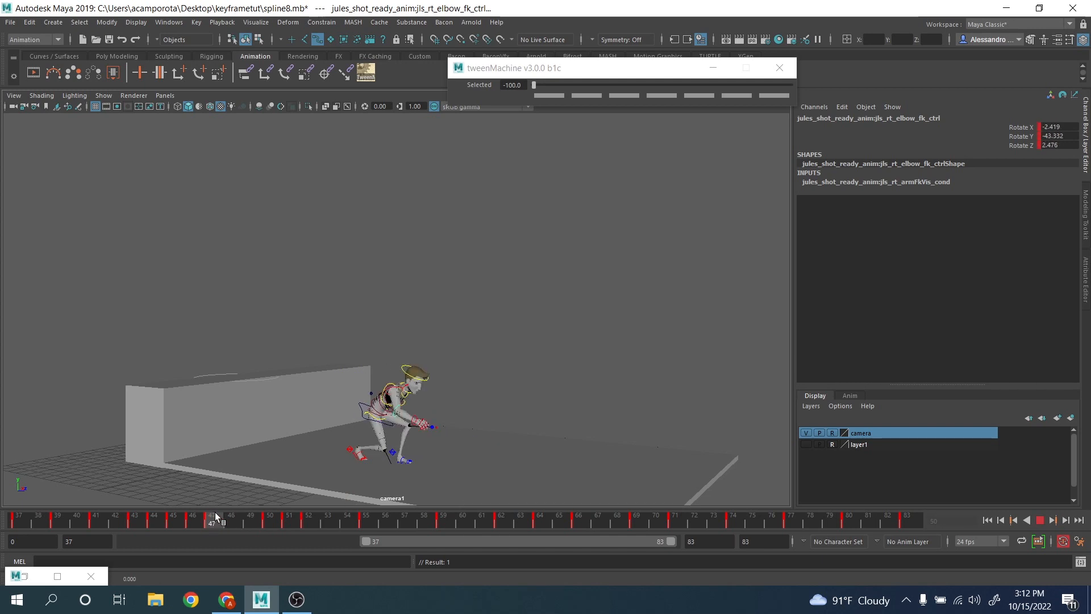
# Open the right elbow's bend slightly at frame 52 and play back the shot to review the landing
pyautogui.moveTo(444, 497); pyautogui.dragTo(446, 497)
pyautogui.hotkey('alt', 'v')
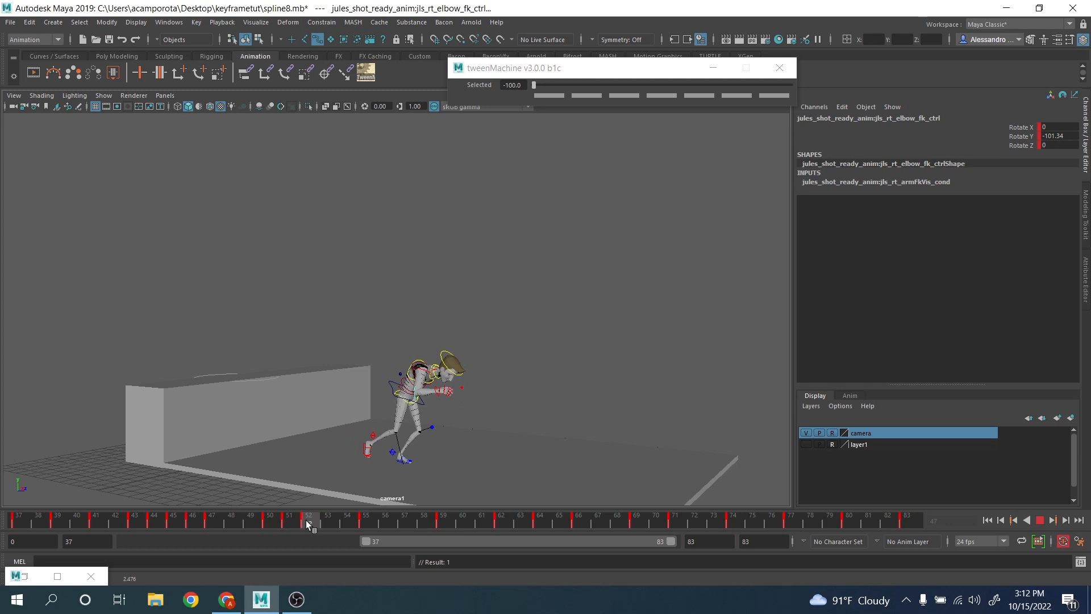
pyautogui.moveTo(306, 519)
pyautogui.mouseDown()
pyautogui.moveTo(204, 511)
pyautogui.moveTo(348, 522)
pyautogui.moveTo(273, 518)
pyautogui.moveTo(301, 518)
pyautogui.mouseUp()
pyautogui.press('e')
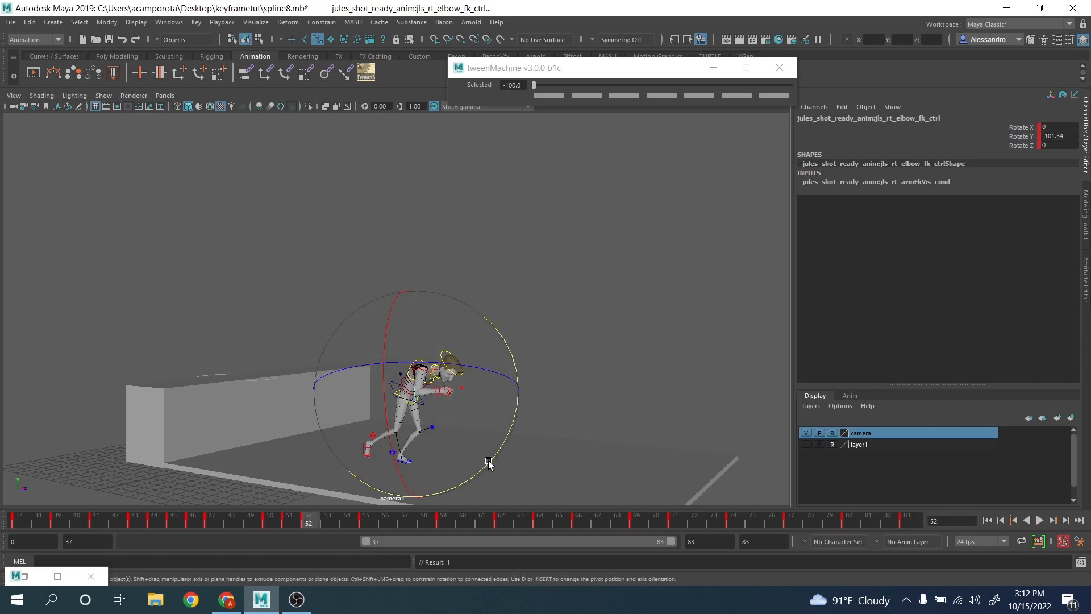
pyautogui.moveTo(488, 461); pyautogui.dragTo(458, 489)
pyautogui.moveTo(304, 521); pyautogui.dragTo(12, 523)
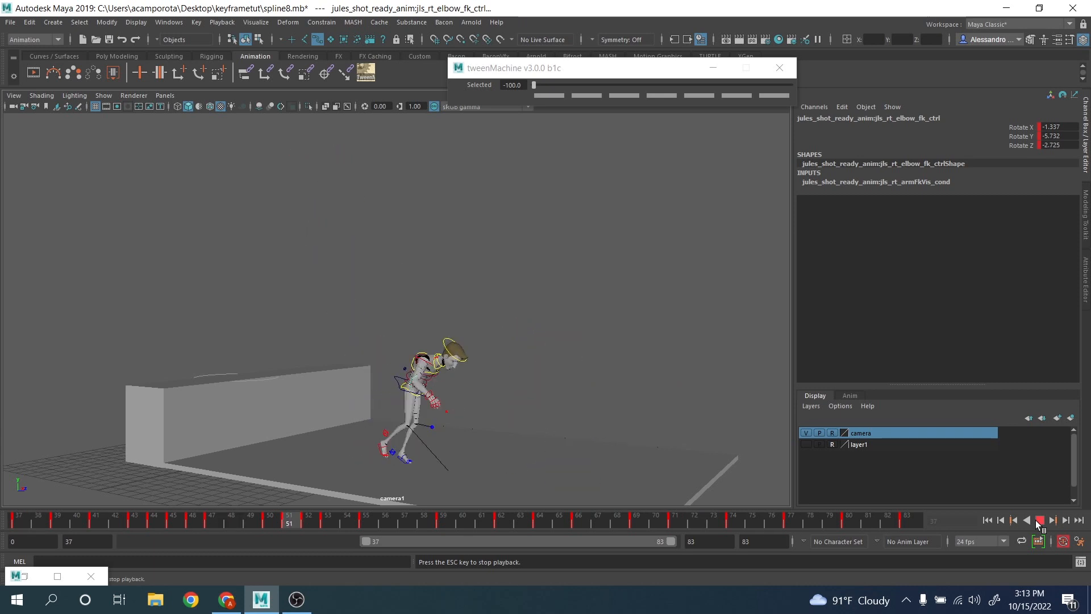
pyautogui.click(1039, 520)
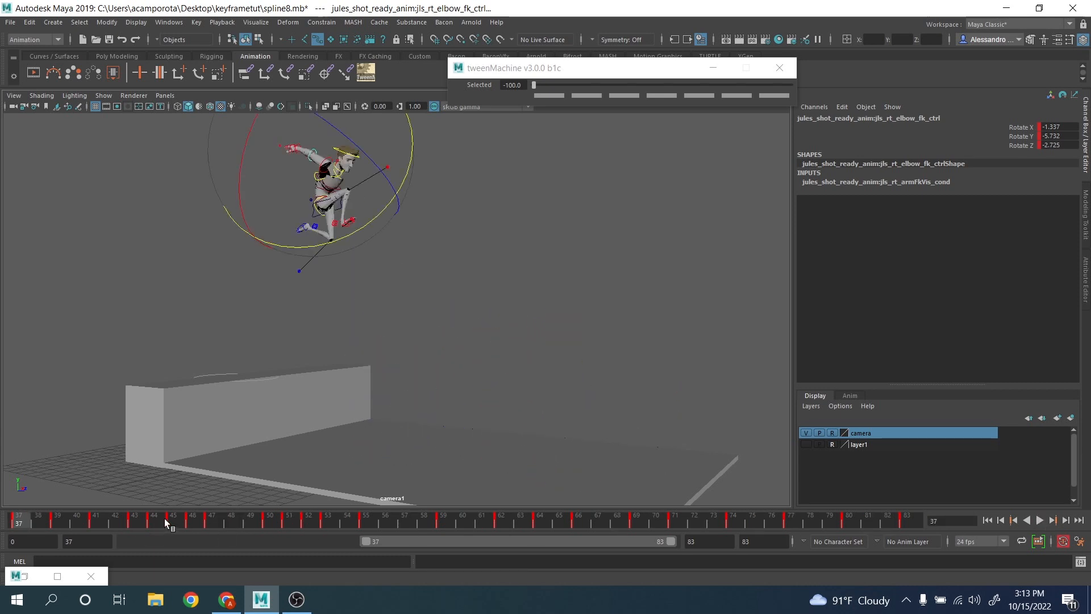
# Check the right upper arm's pose from frame 47 to frame 51
pyautogui.moveTo(165, 518); pyautogui.dragTo(201, 525)
pyautogui.click(642, 406)
pyautogui.click(382, 386)
pyautogui.click(210, 523)
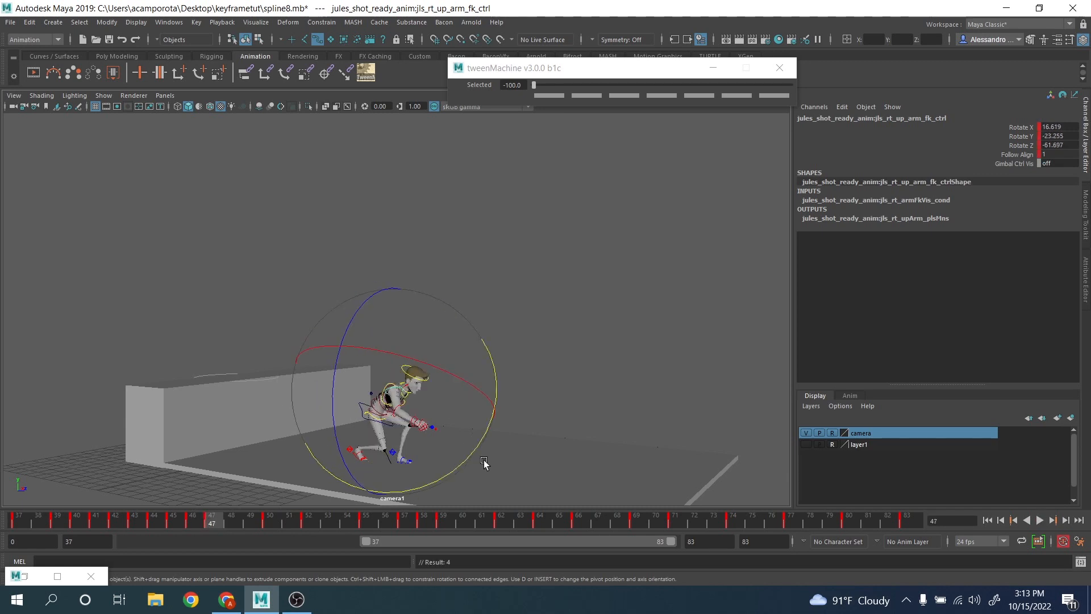
pyautogui.moveTo(260, 517); pyautogui.dragTo(289, 519)
# Zoom in on the character at frame 51 and create a motion trail for the right wrist control
pyautogui.click(701, 401)
pyautogui.press('\\')
pyautogui.moveTo(486, 419); pyautogui.dragTo(526, 411, button='right')
pyautogui.moveTo(506, 387); pyautogui.dragTo(568, 357, button='middle')
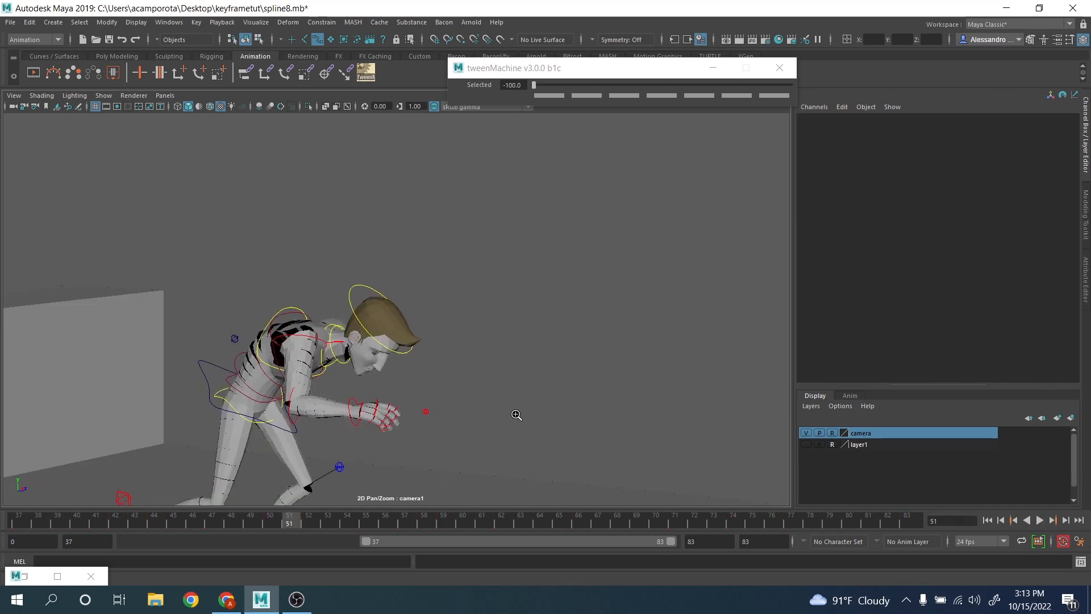
pyautogui.click(397, 395)
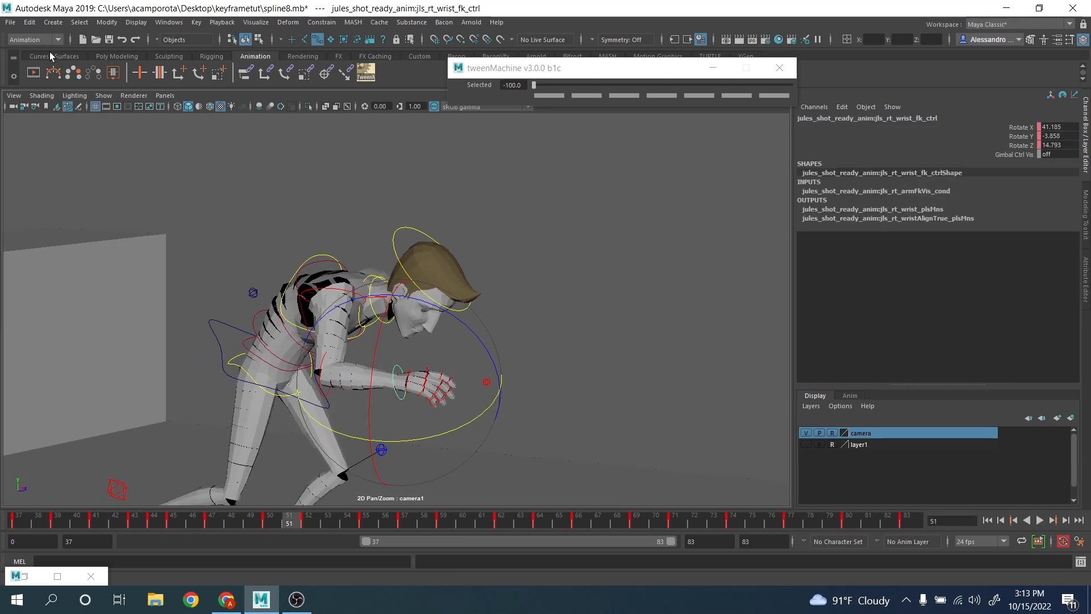
pyautogui.click(53, 74)
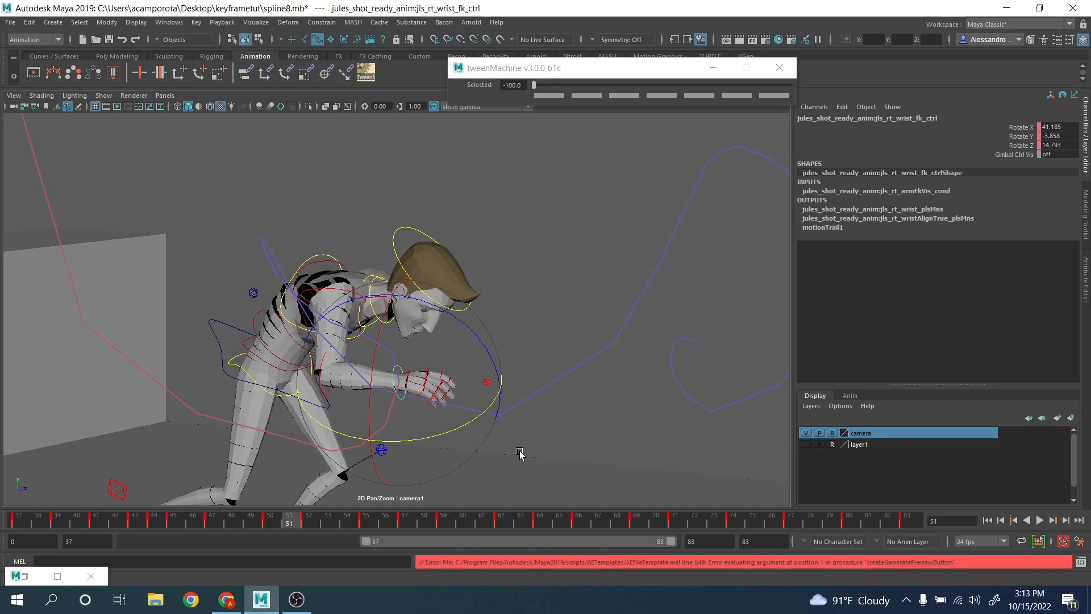
pyautogui.click(580, 466)
# Straighten the right elbow at frames 48 and 47, with Rotate Y about -36.5 at frame 47
pyautogui.click(330, 397)
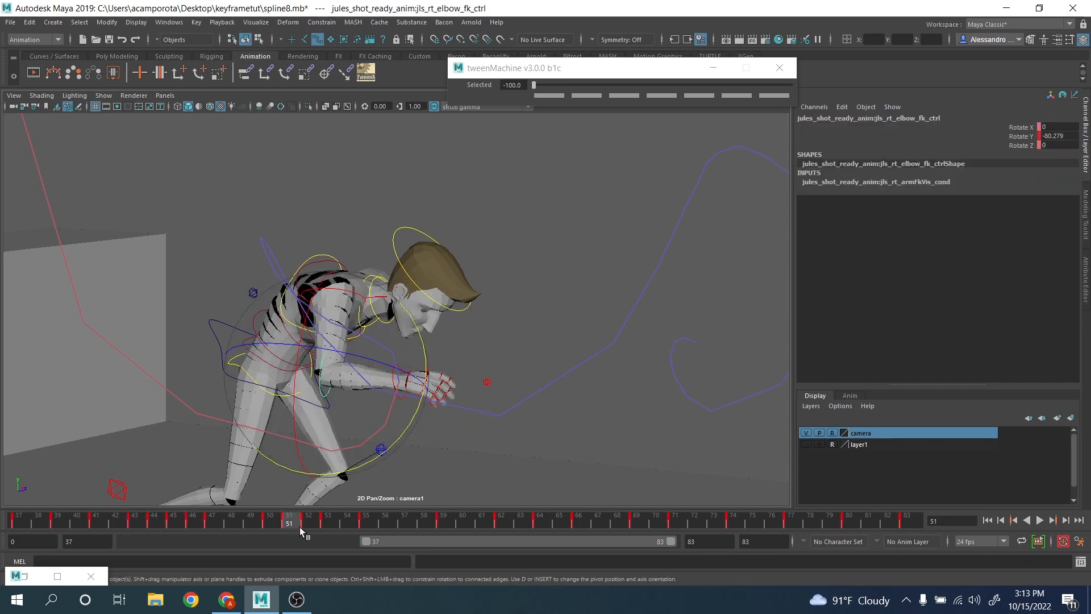
pyautogui.moveTo(258, 518); pyautogui.dragTo(231, 516)
pyautogui.click(321, 429)
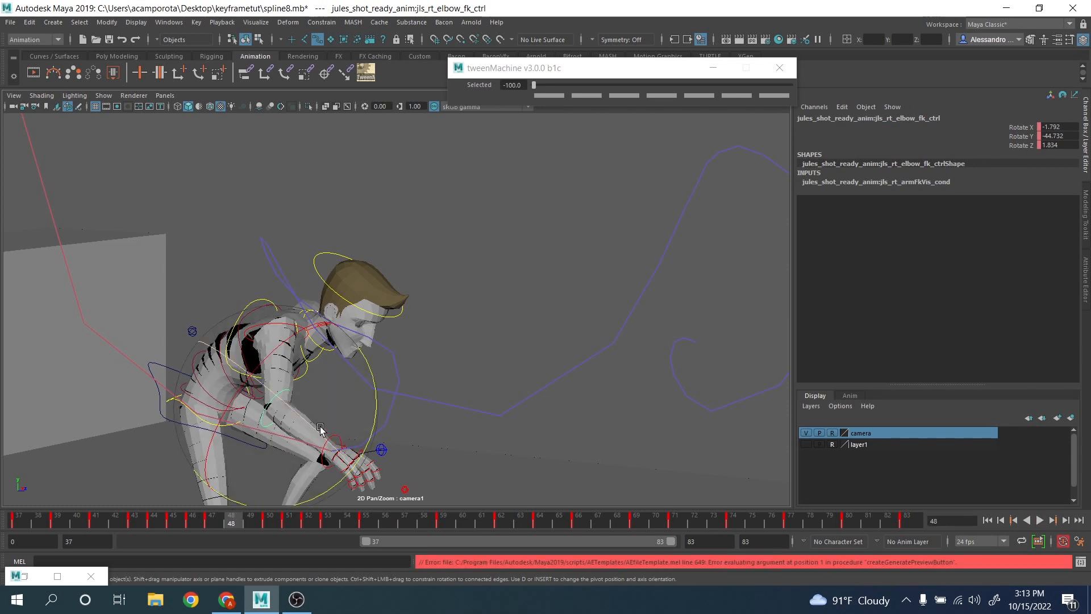
pyautogui.press('e')
pyautogui.moveTo(300, 423); pyautogui.dragTo(280, 475)
pyautogui.click(212, 517)
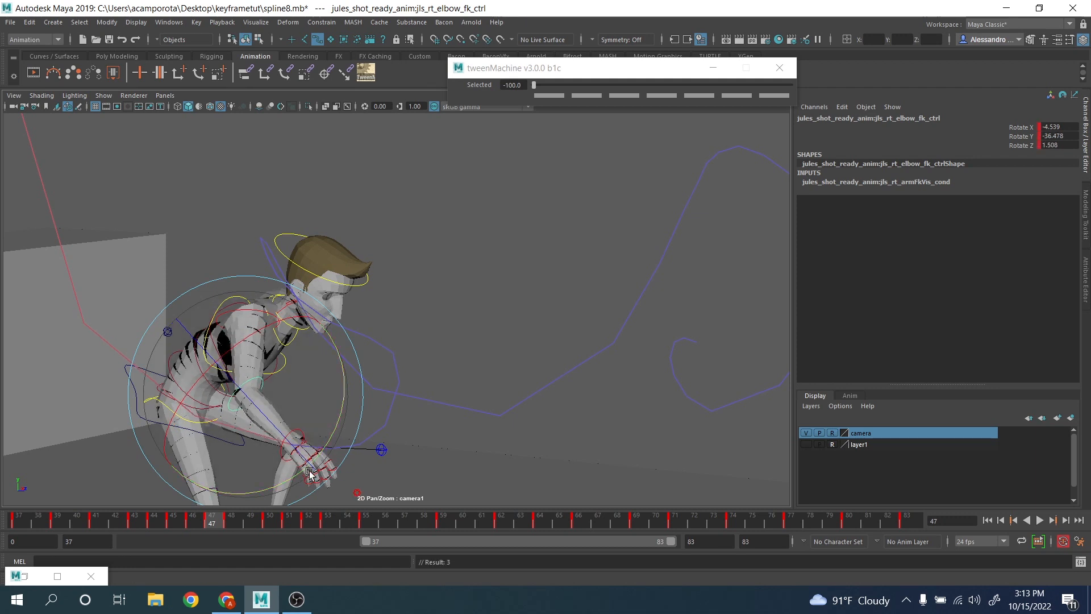
pyautogui.click(199, 523)
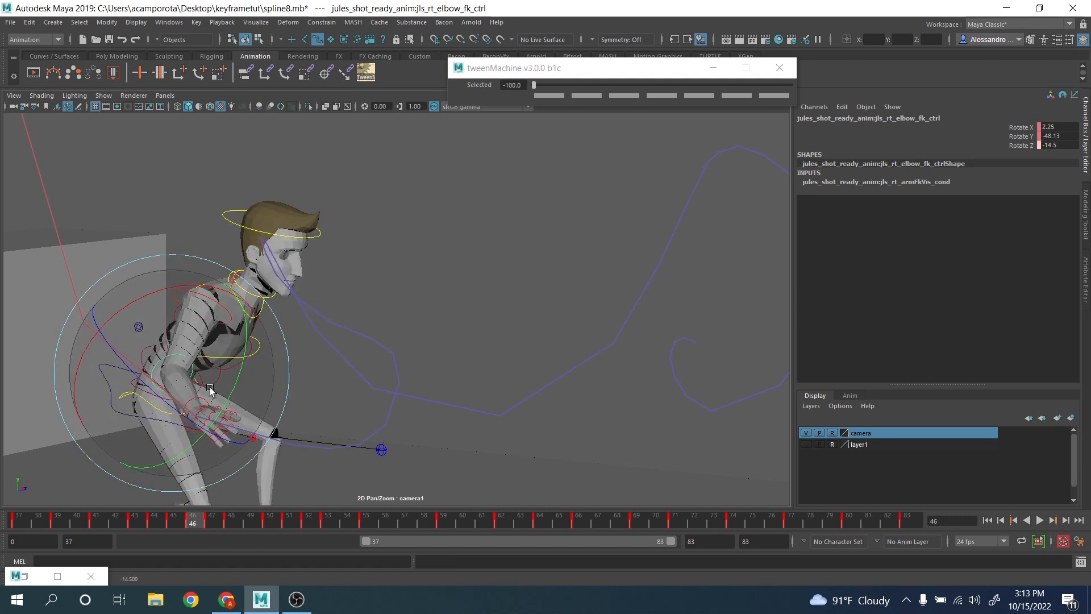
# Fine-tune the right elbow's bend at frames 51 to 53 against the wrist trail, with Rotate Y about -78.5 at frame 52
pyautogui.moveTo(233, 515); pyautogui.dragTo(296, 518)
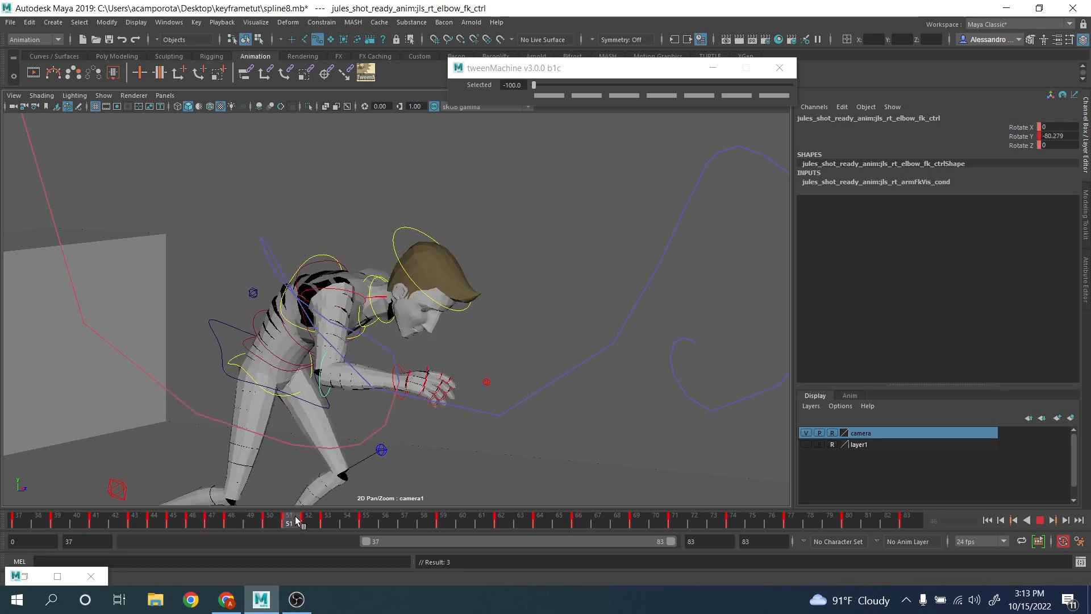
pyautogui.press('e')
pyautogui.moveTo(407, 431); pyautogui.dragTo(399, 441)
pyautogui.click(301, 523)
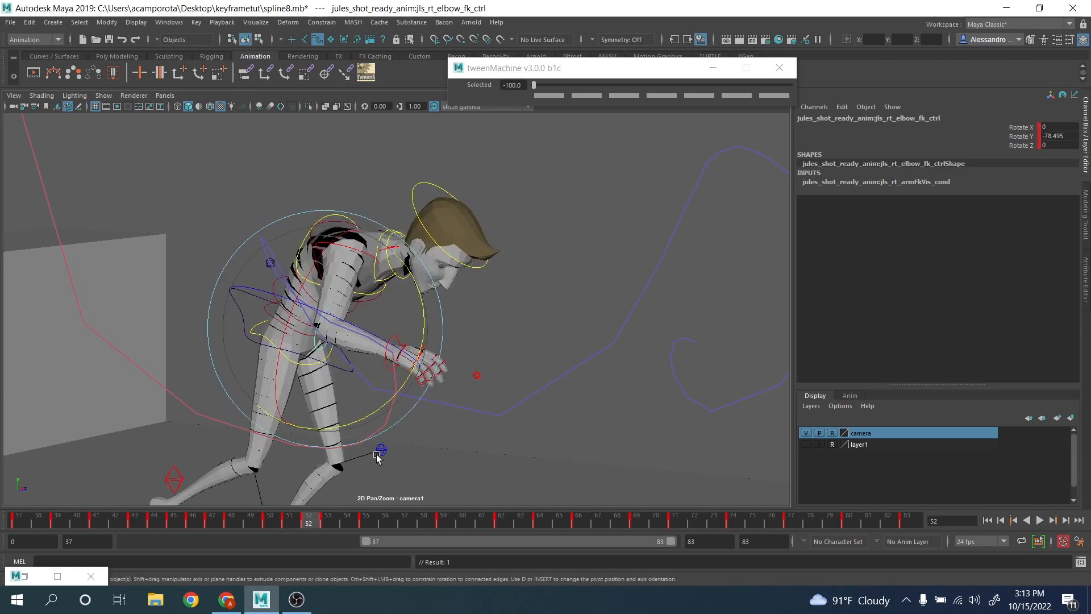
pyautogui.moveTo(325, 520)
pyautogui.mouseDown()
pyautogui.moveTo(365, 520)
pyautogui.moveTo(276, 518)
pyautogui.moveTo(331, 505)
pyautogui.mouseUp()
pyautogui.moveTo(378, 317)
pyautogui.mouseDown()
pyautogui.moveTo(362, 307)
pyautogui.moveTo(362, 318)
pyautogui.mouseUp()
pyautogui.click(344, 516)
pyautogui.moveTo(360, 520); pyautogui.dragTo(186, 469)
# Delete the right wrist's motion trail through the Outliner and close the Outliner
pyautogui.click(172, 25)
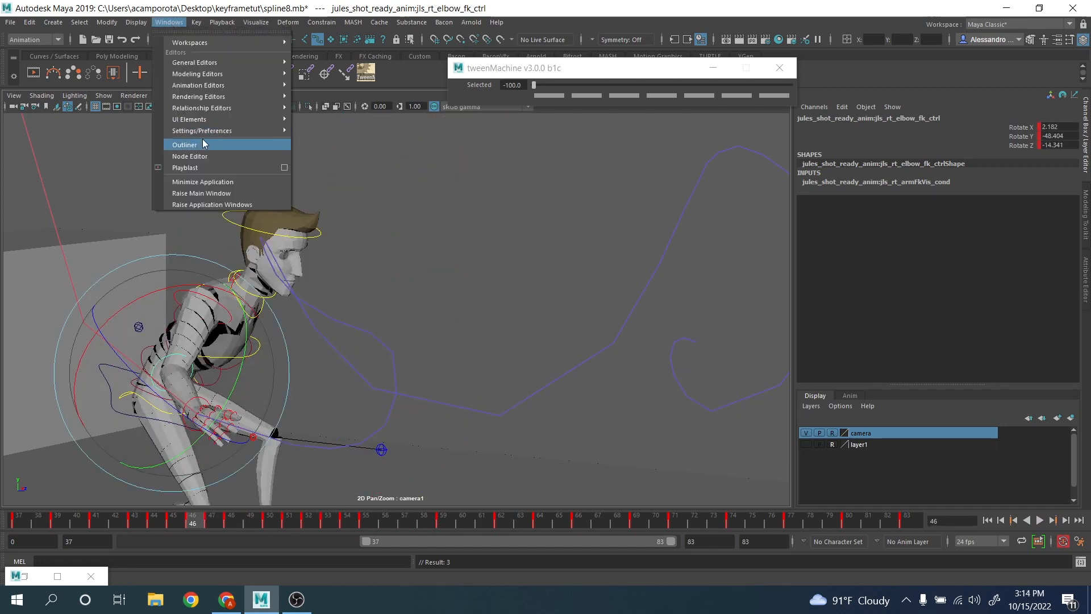
pyautogui.click(200, 142)
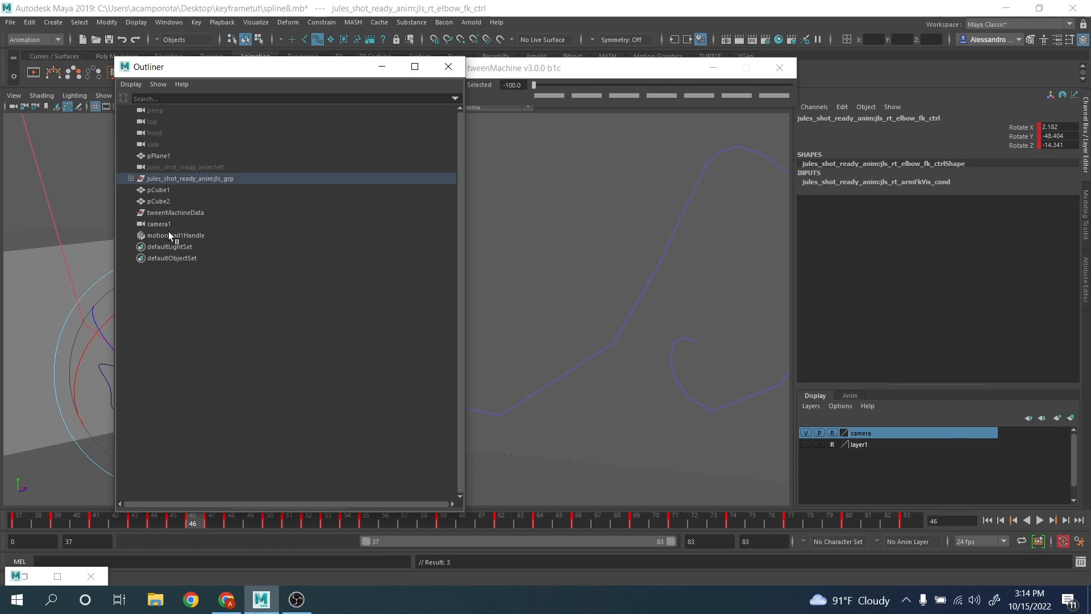
pyautogui.click(168, 234)
pyautogui.press('Delete')
pyautogui.click(448, 66)
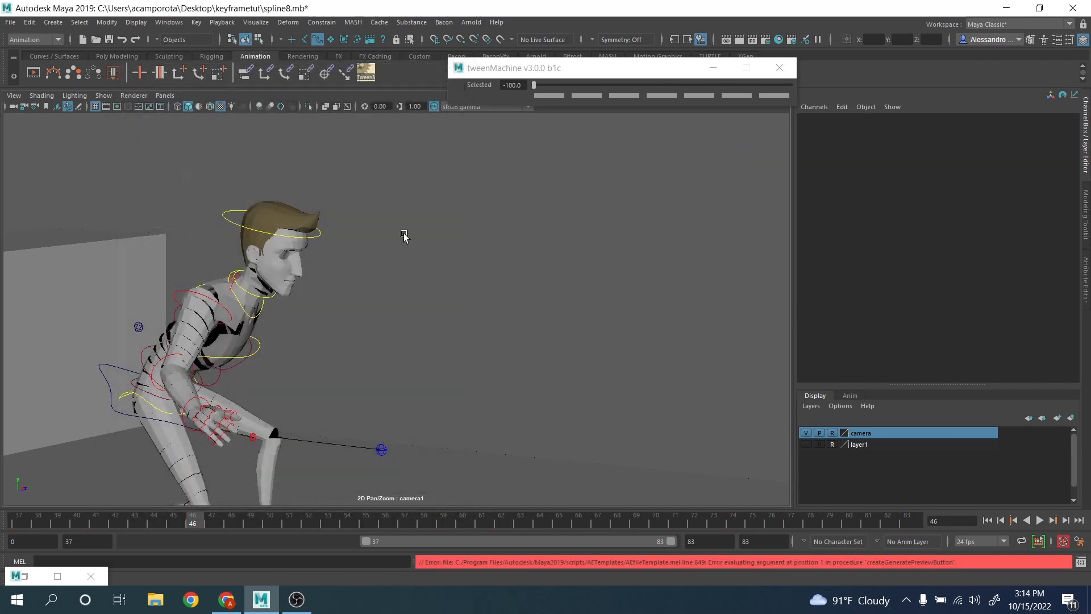
# Restore the full camera framing and rotate the right wrist upward at frame 52, checking it against frame 50
pyautogui.click(219, 406)
pyautogui.press('\\')
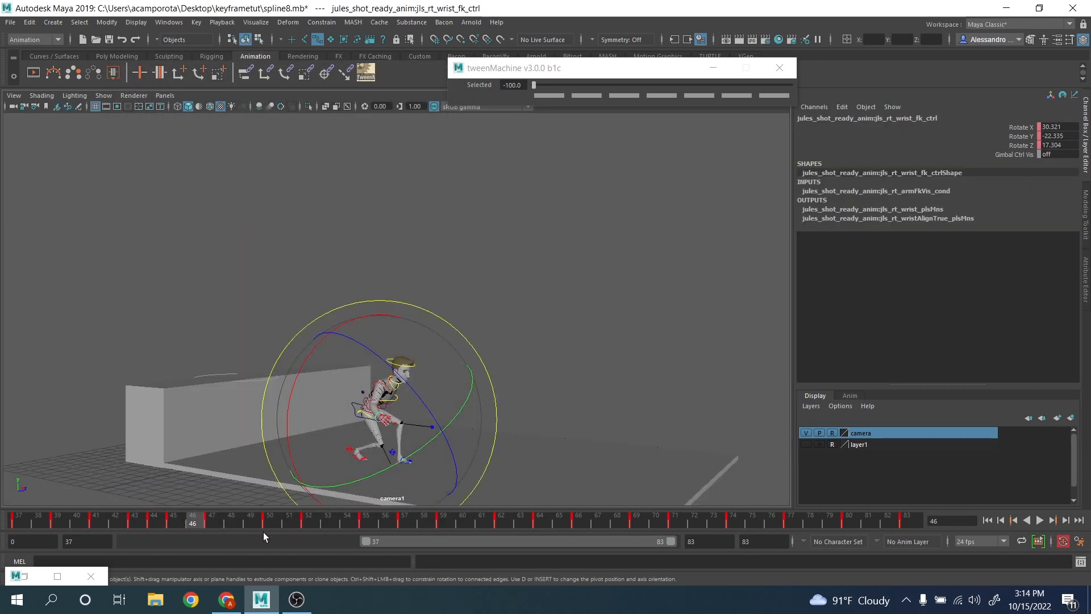
pyautogui.hotkey('alt', 'v')
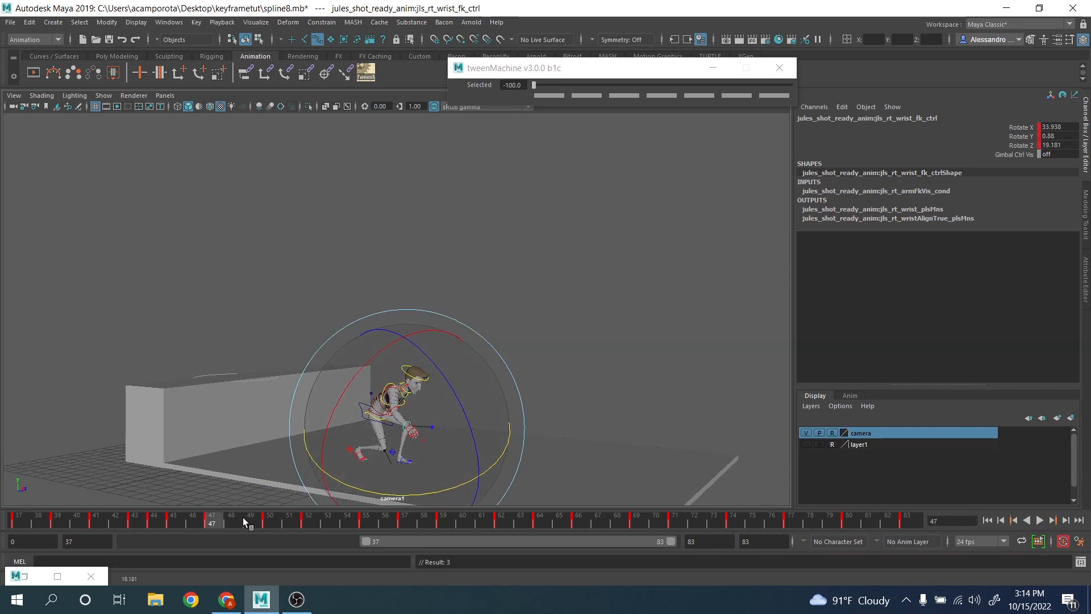
pyautogui.hotkey('alt', 'v')
pyautogui.press('e')
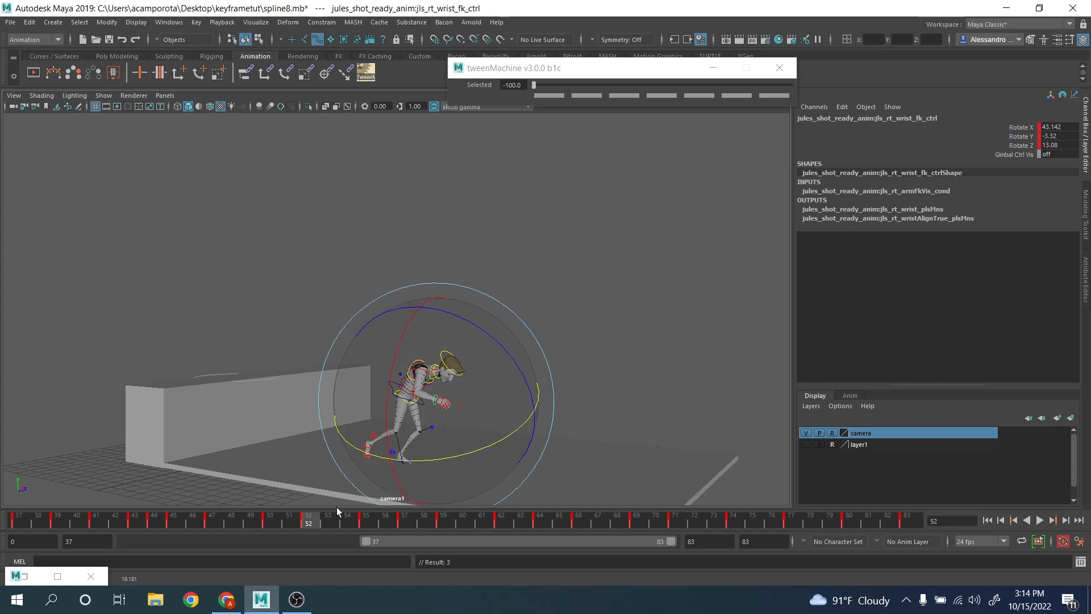
pyautogui.moveTo(492, 443); pyautogui.dragTo(523, 367)
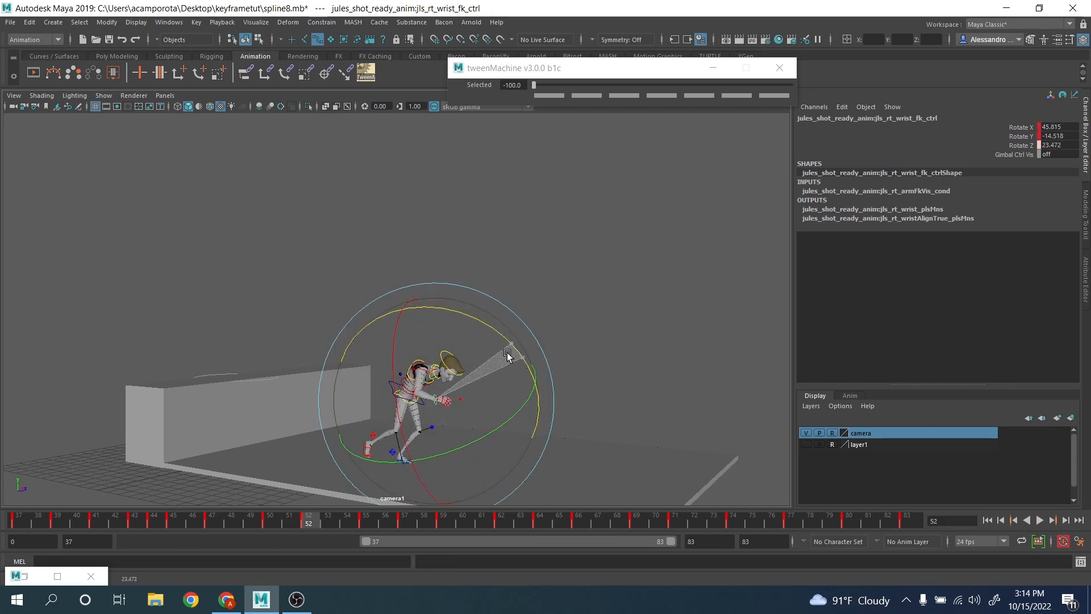
pyautogui.moveTo(295, 521); pyautogui.dragTo(267, 519)
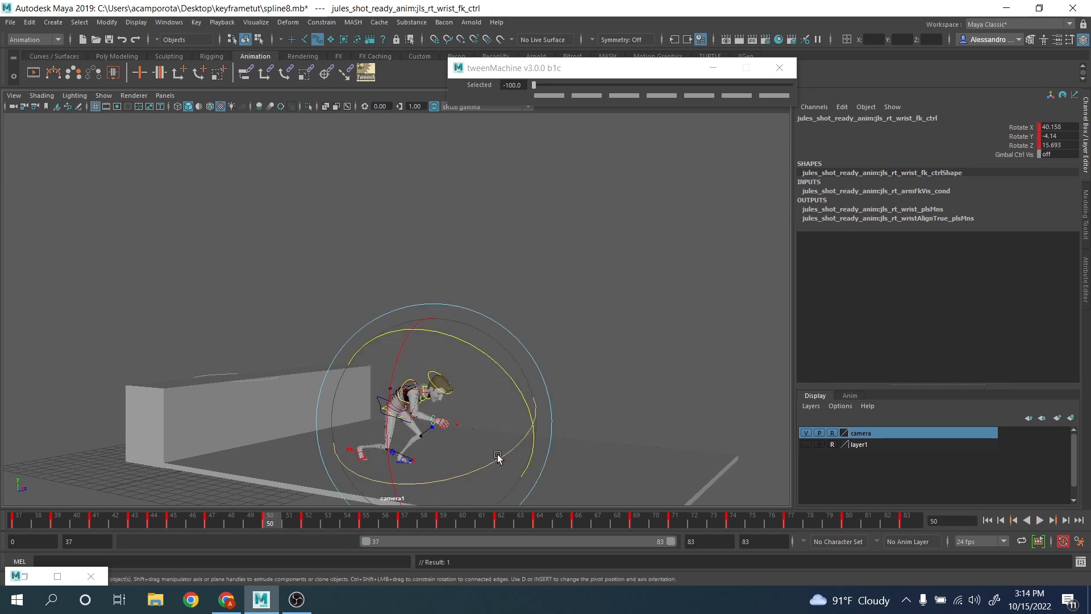
pyautogui.hotkey('alt', 'v')
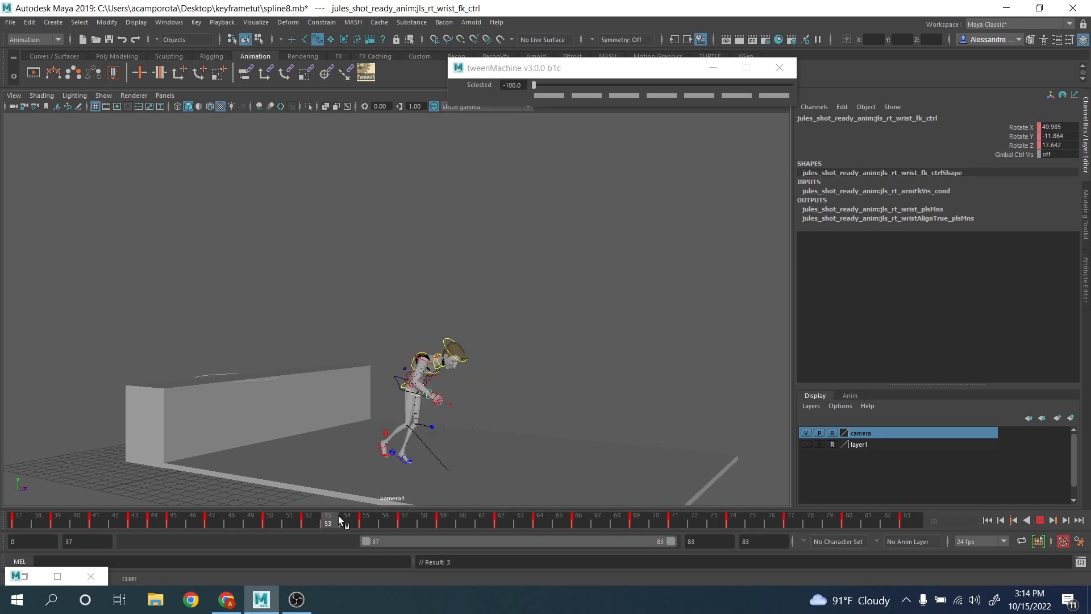
# Adjust the right wrist's rotation at frames 55 and 57 so the hand drags behind the backward swing
pyautogui.click(366, 518)
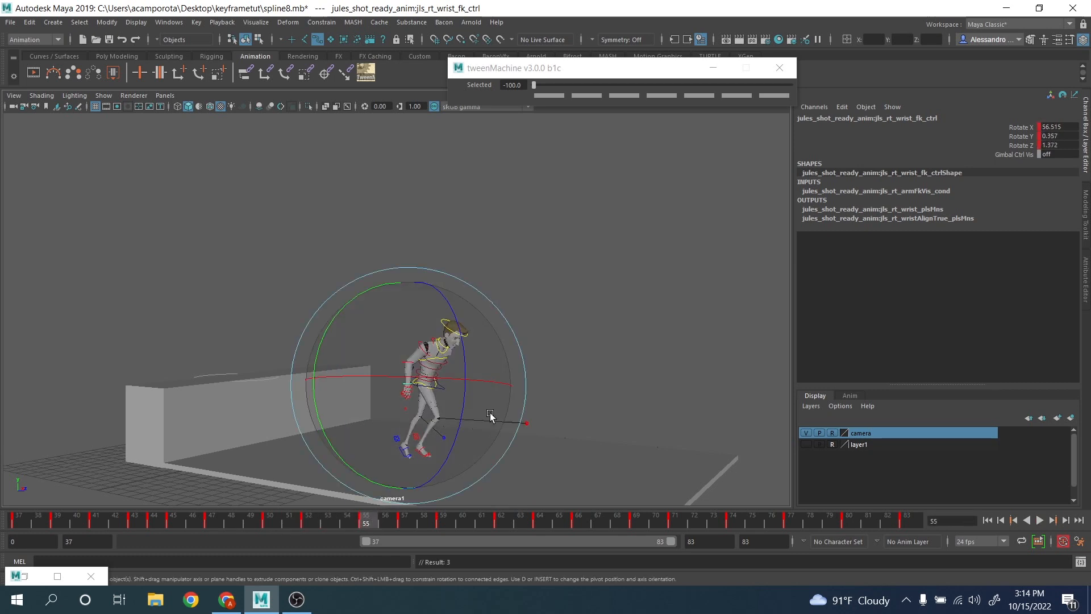
pyautogui.moveTo(474, 415); pyautogui.dragTo(451, 399)
pyautogui.hotkey('alt', 'v')
pyautogui.click(411, 521)
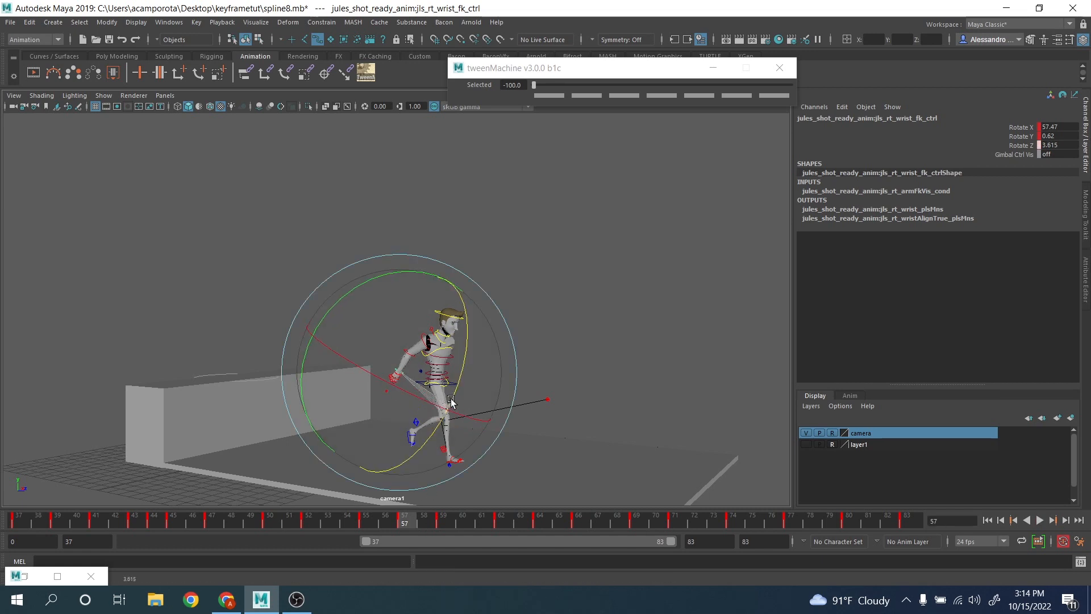
pyautogui.click(358, 520)
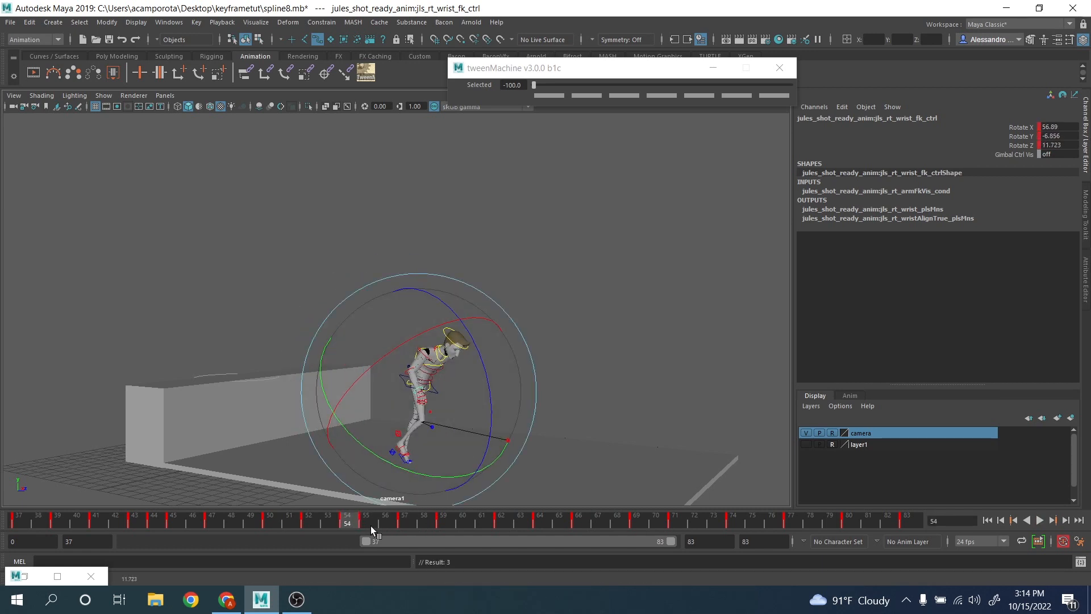
pyautogui.click(360, 521)
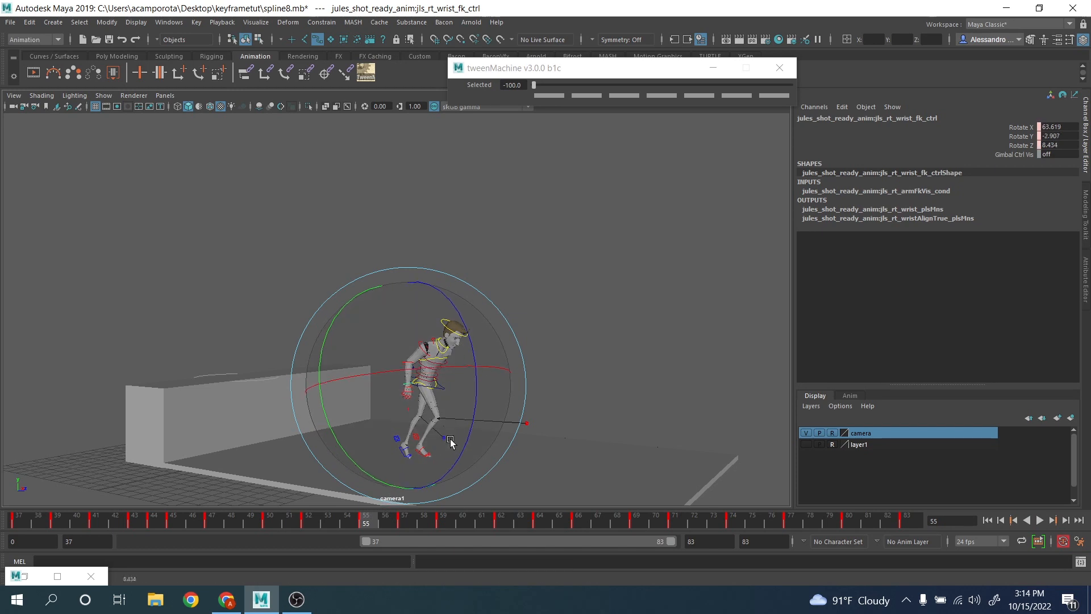
pyautogui.hotkey('alt', 'v')
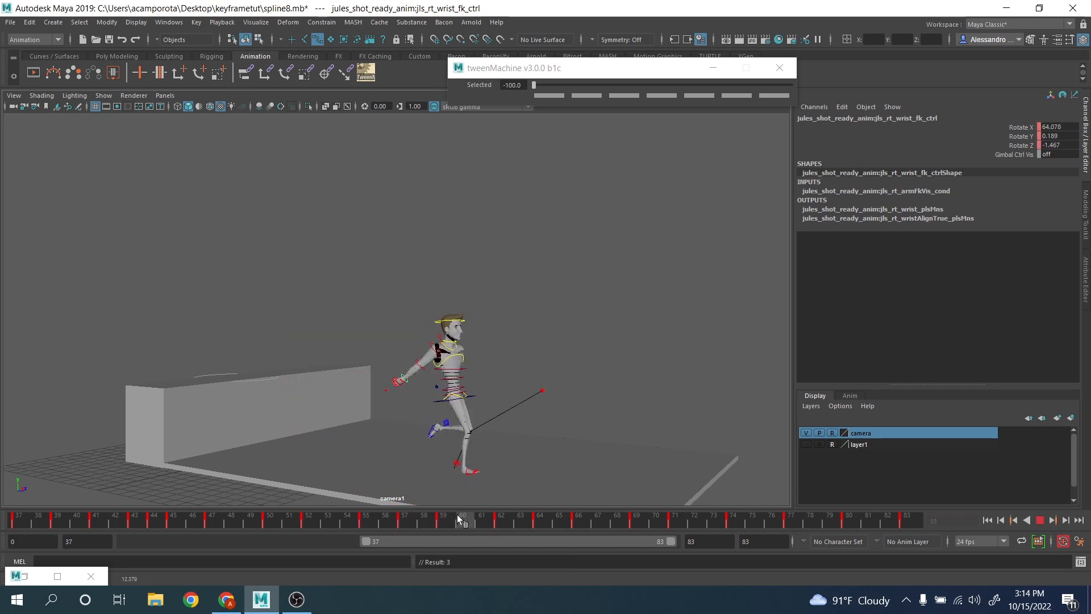
# Refine the right wrist's rotation at frames 62, 66 and 71 to carry the hand through the forward swing
pyautogui.click(503, 520)
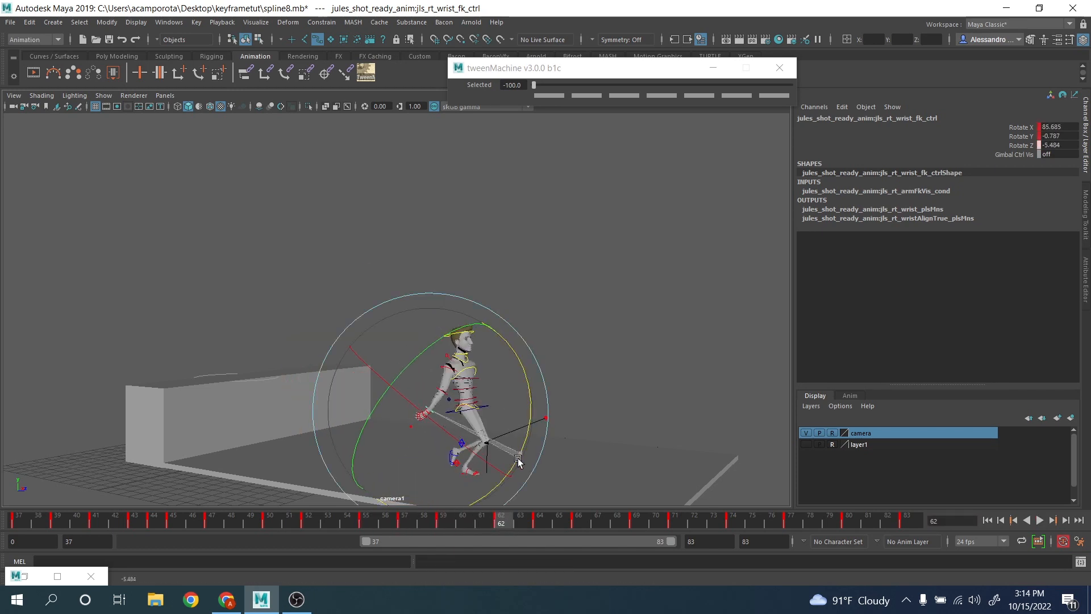
pyautogui.moveTo(520, 523); pyautogui.dragTo(589, 521)
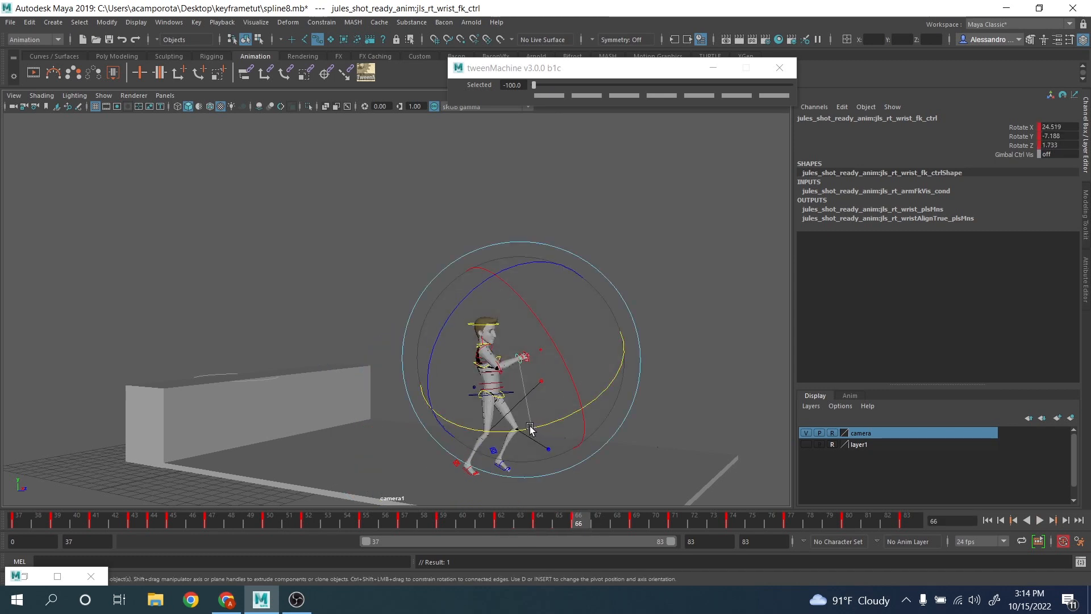
pyautogui.moveTo(530, 428); pyautogui.dragTo(512, 431)
pyautogui.moveTo(601, 520); pyautogui.dragTo(673, 517)
pyautogui.moveTo(604, 451); pyautogui.dragTo(530, 409)
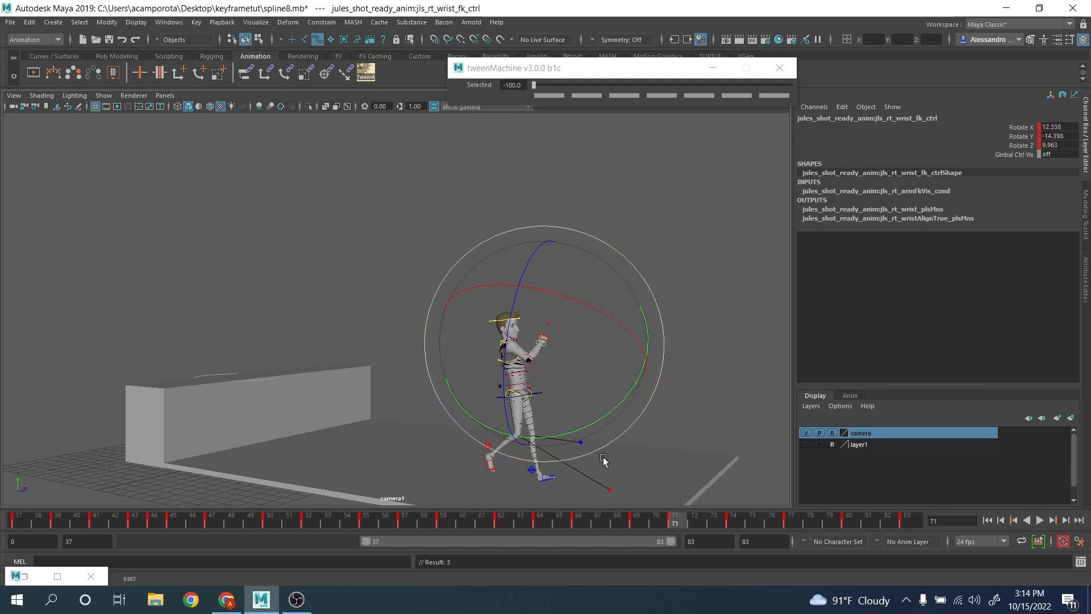
# Delete the right wrist's key at frame 69
pyautogui.keyDown('shift'); pyautogui.click(637, 520); pyautogui.keyUp('shift')
pyautogui.rightClick(633, 518)
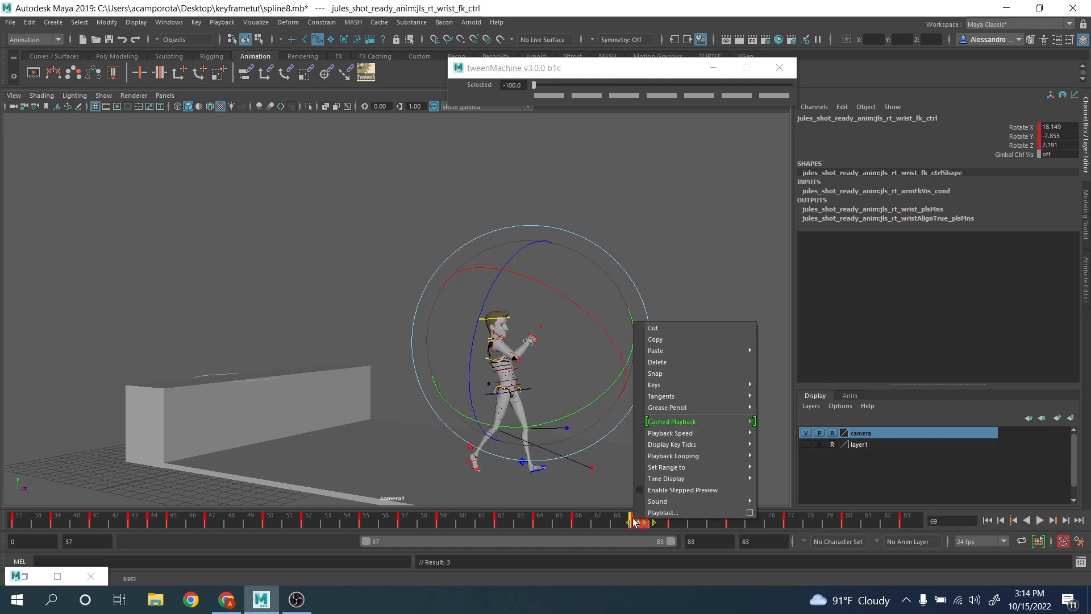
pyautogui.click(669, 363)
# Adjust the right wrist's rotation at frame 74 and play back the shot to review the hand motion
pyautogui.moveTo(666, 523); pyautogui.dragTo(736, 521)
pyautogui.moveTo(544, 417); pyautogui.dragTo(561, 429)
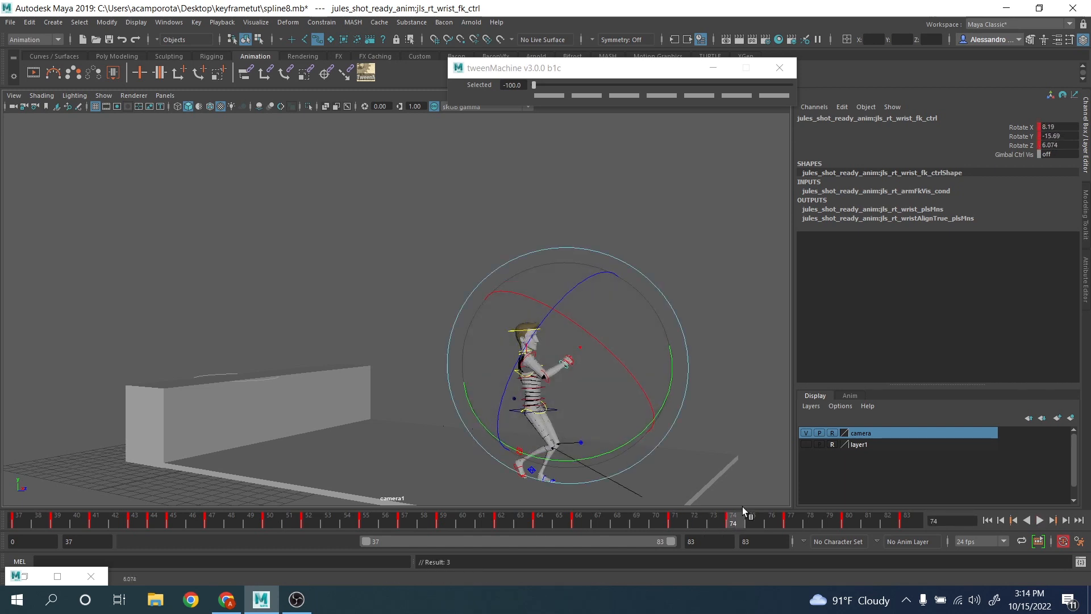
pyautogui.moveTo(746, 517); pyautogui.dragTo(909, 539)
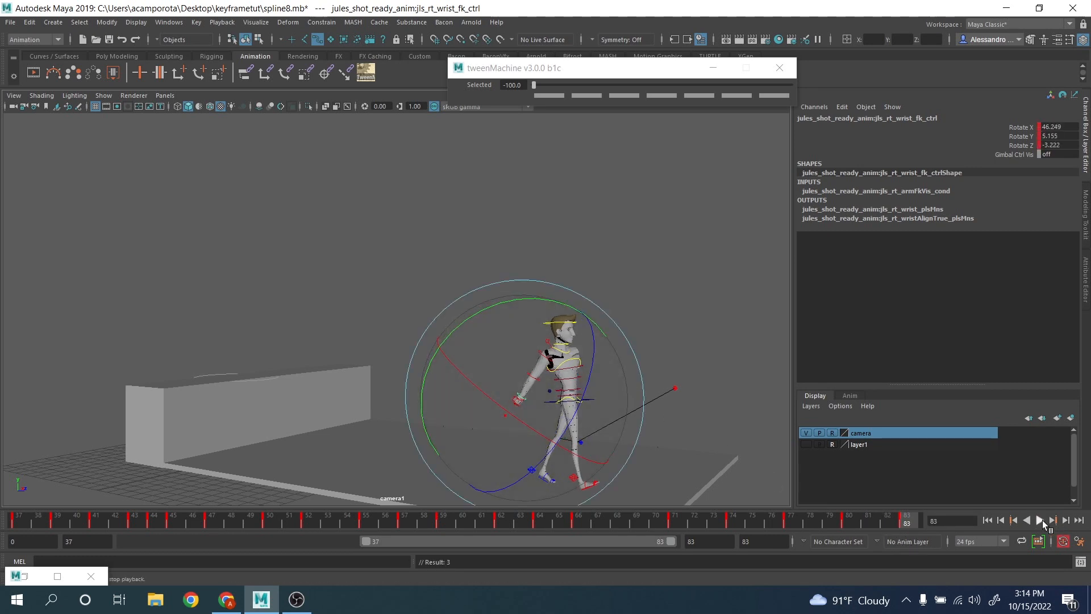
pyautogui.click(1043, 520)
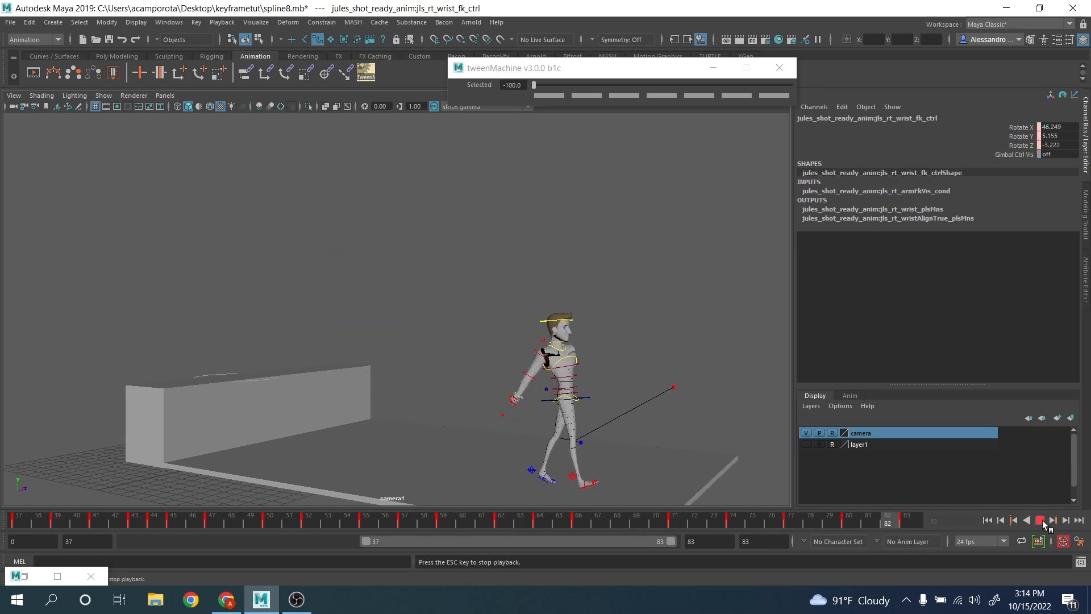